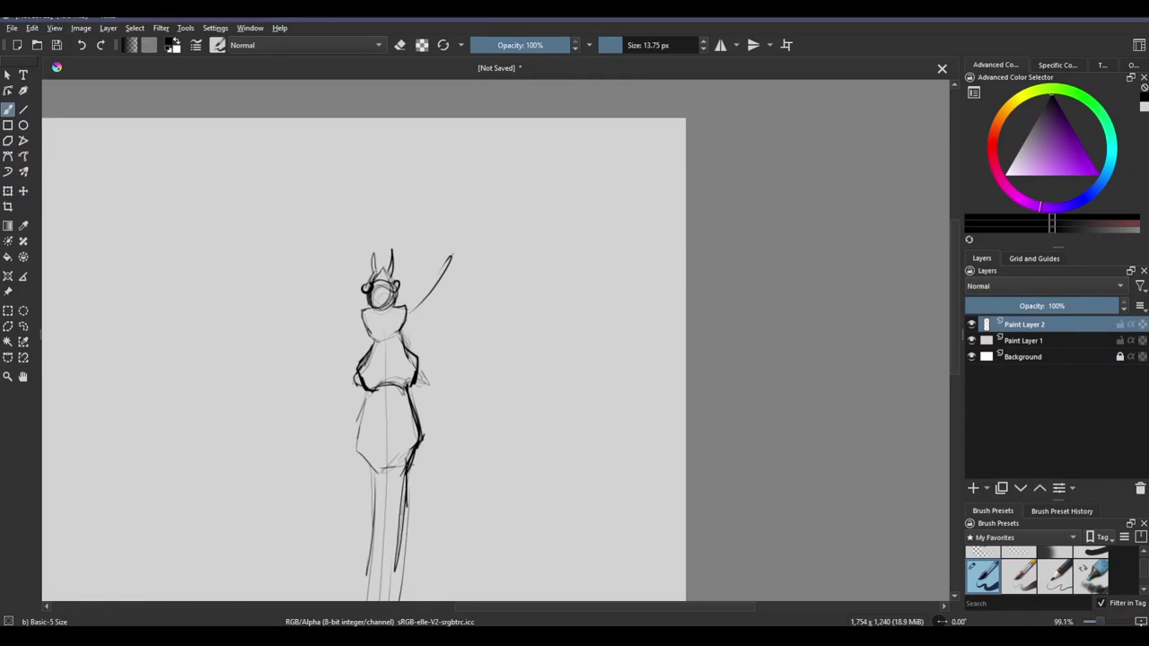
Step: Sketch guide lines for the insect's front, middle and rear legs on both sides of the body
drag(454, 259, 448, 192)
drag(363, 321, 321, 261)
scroll(449, 270, up, 2)
drag(467, 300, 561, 276)
drag(395, 314, 304, 300)
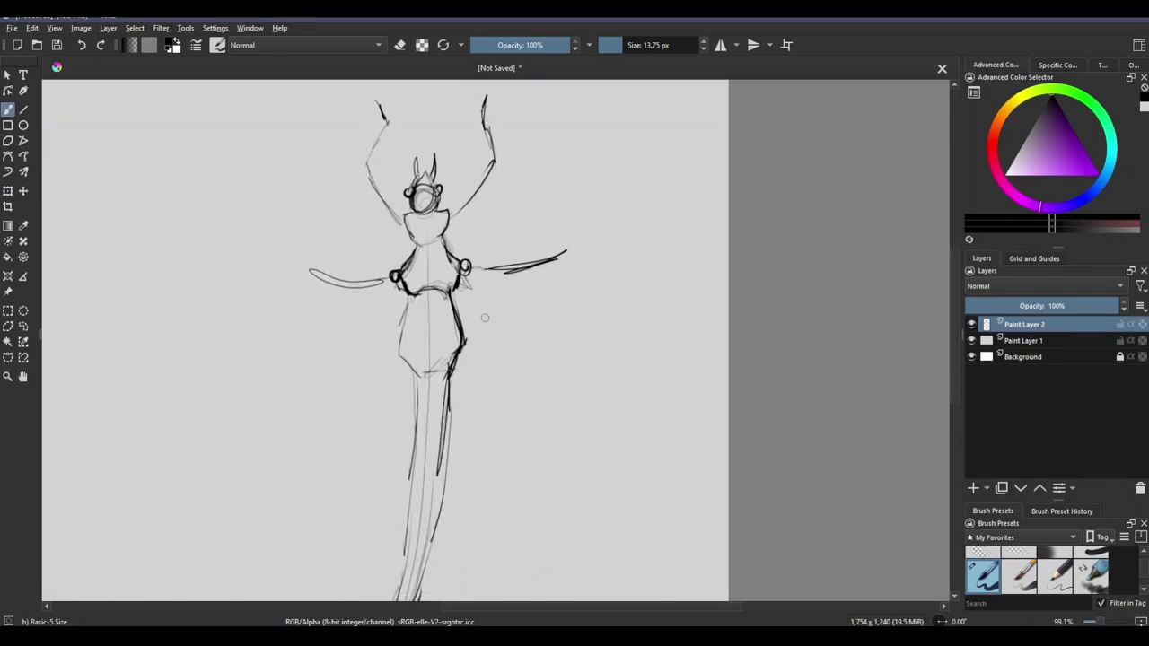
drag(473, 307, 557, 368)
mouse_move(404, 282)
mouse_down()
mouse_move(389, 320)
mouse_move(509, 239)
mouse_move(442, 298)
mouse_up()
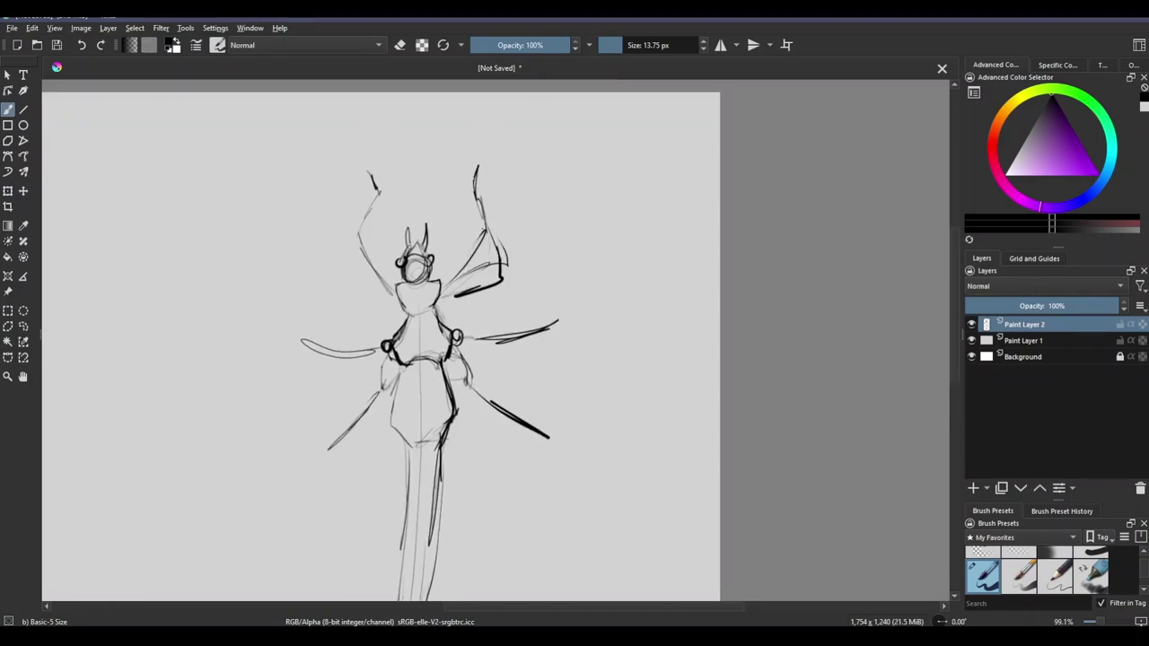
Step: Flesh out both front legs with broad leaf-like lobes and short lower segments
mouse_move(467, 226)
mouse_down()
mouse_move(489, 187)
mouse_move(485, 203)
mouse_up()
drag(503, 247, 458, 307)
drag(399, 307, 350, 256)
drag(328, 317, 363, 243)
drag(365, 241, 400, 286)
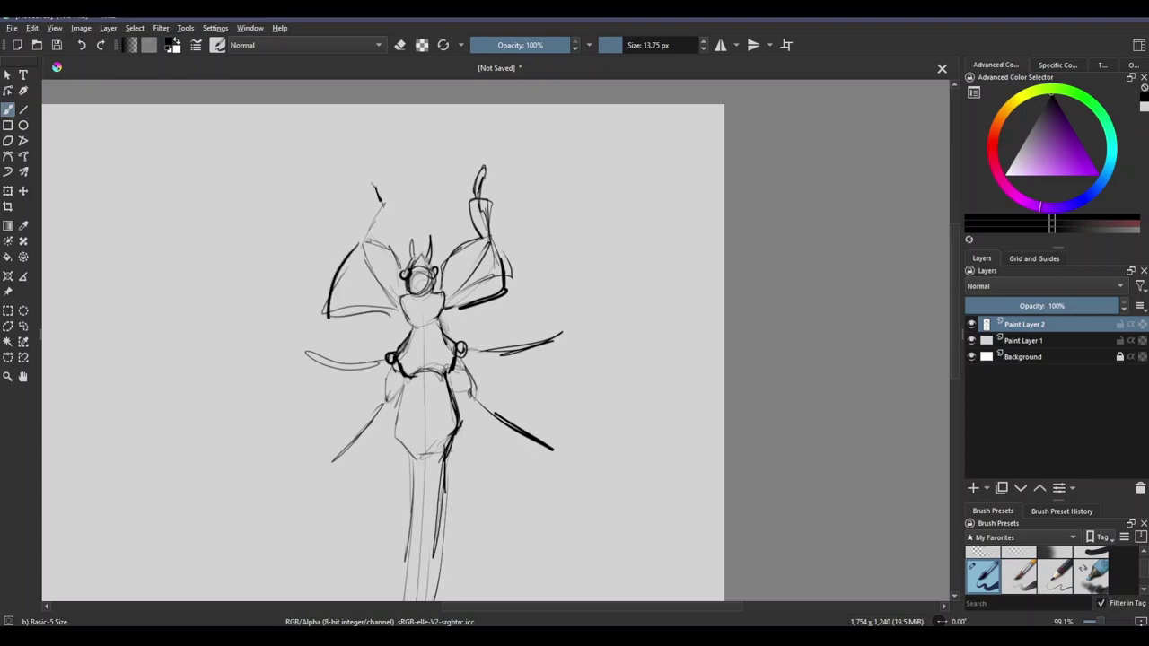
Step: Add lower segments and feet to the middle legs, and angled lower segments to the rear legs
mouse_move(474, 262)
mouse_down()
mouse_move(553, 266)
mouse_move(576, 230)
mouse_up()
drag(246, 242, 284, 288)
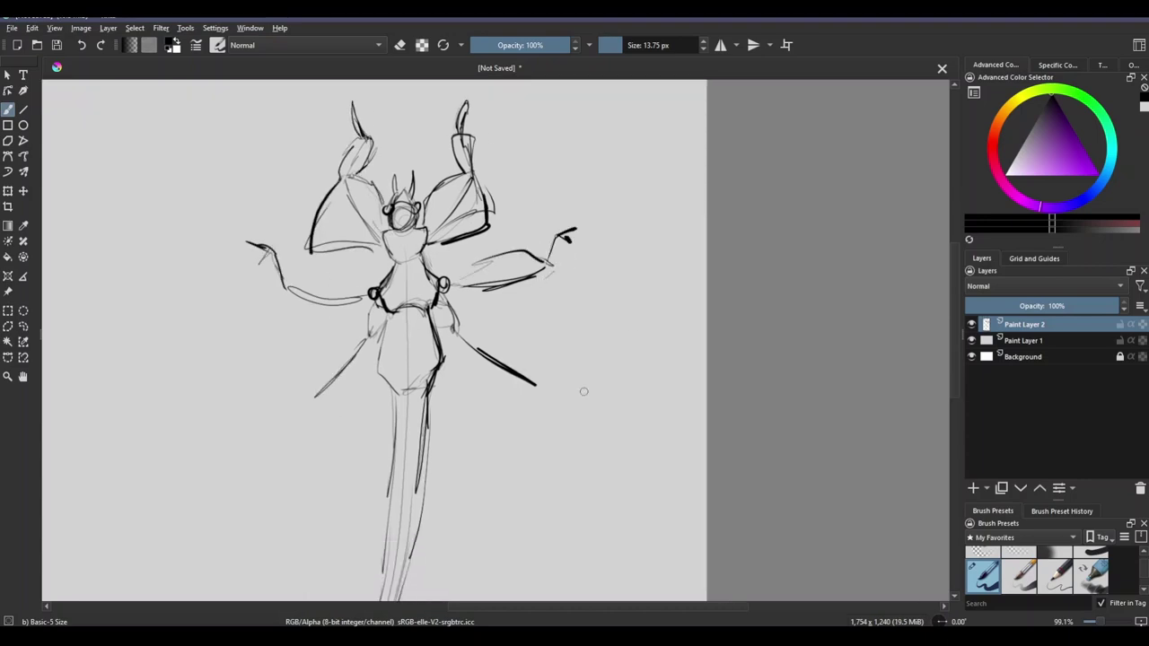
drag(273, 404, 310, 395)
drag(536, 386, 592, 388)
Step: Widen the middle legs into leaf-shaped lobes with thicker feet, and darken the front-leg outlines
drag(457, 281, 547, 261)
mouse_move(465, 288)
mouse_down()
mouse_move(547, 267)
mouse_move(583, 226)
mouse_up()
drag(370, 267, 284, 289)
drag(244, 239, 286, 285)
drag(428, 244, 491, 230)
mouse_move(426, 179)
mouse_down()
mouse_move(485, 216)
mouse_move(492, 244)
mouse_up()
drag(337, 178, 311, 231)
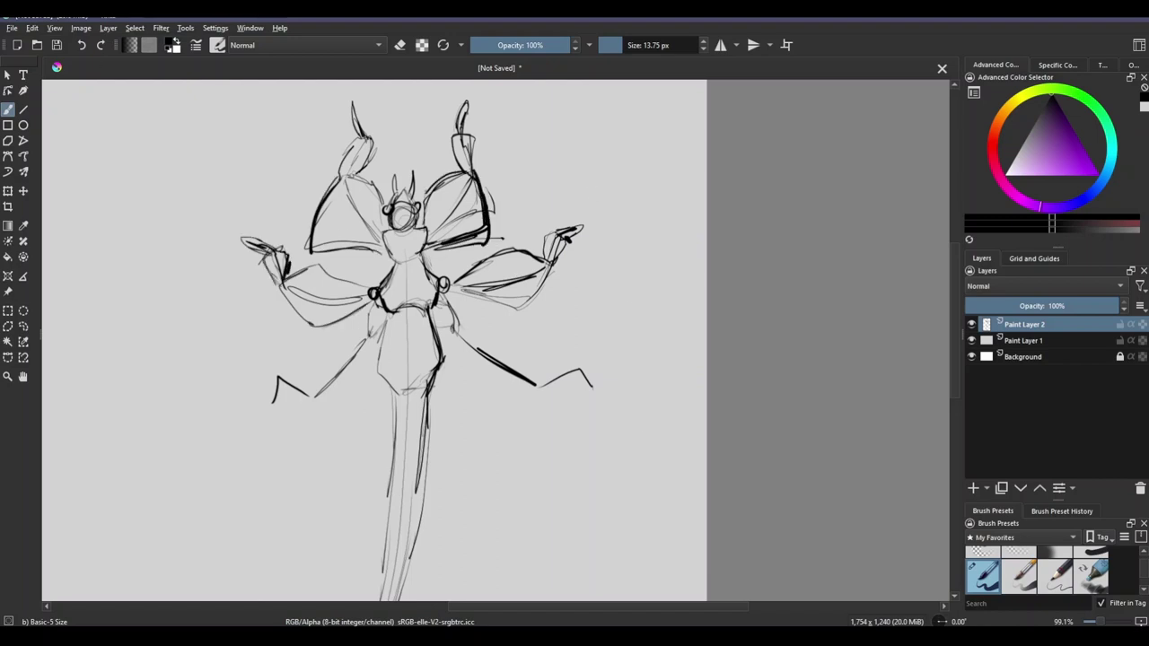
Step: Build up the rear legs with wide lobes, and reshape their feet to extend outward
drag(449, 325, 536, 369)
mouse_move(446, 330)
mouse_down()
mouse_move(539, 380)
mouse_move(616, 361)
mouse_up()
drag(280, 374, 248, 368)
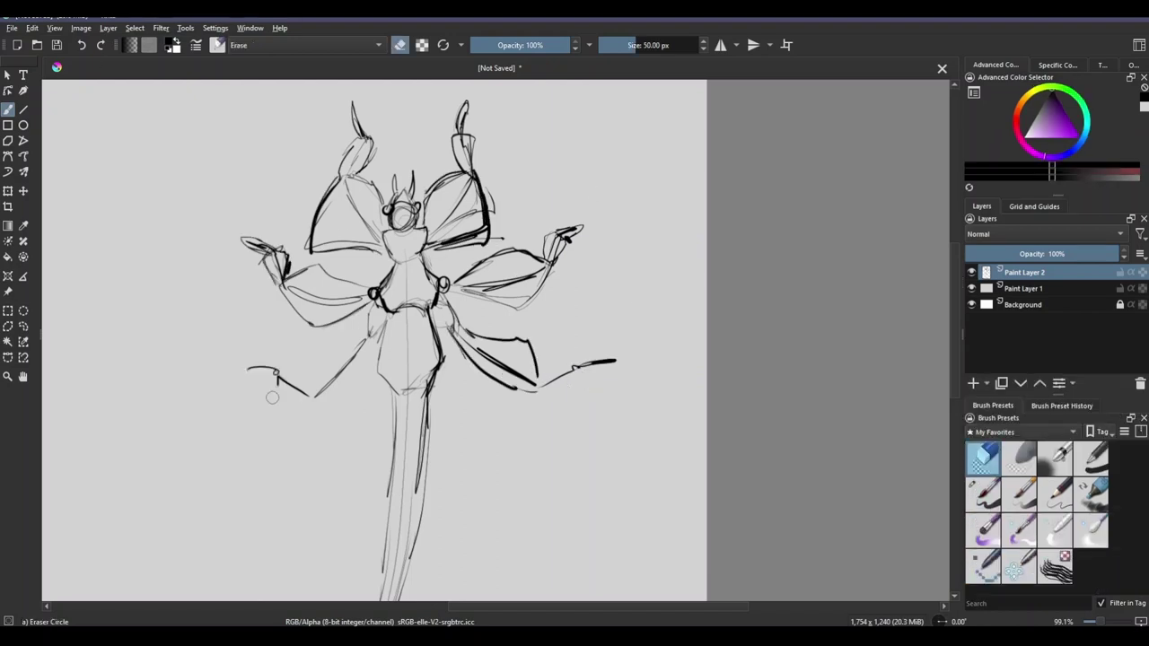
drag(579, 381, 620, 361)
mouse_move(370, 331)
mouse_down()
mouse_move(314, 399)
mouse_move(264, 404)
mouse_up()
drag(305, 363, 239, 369)
Step: Draw the outlines of the long inner wings and the wider leaf-like outer shape around the insect's abdomen
key(minus)
key(minus)
drag(454, 260, 438, 477)
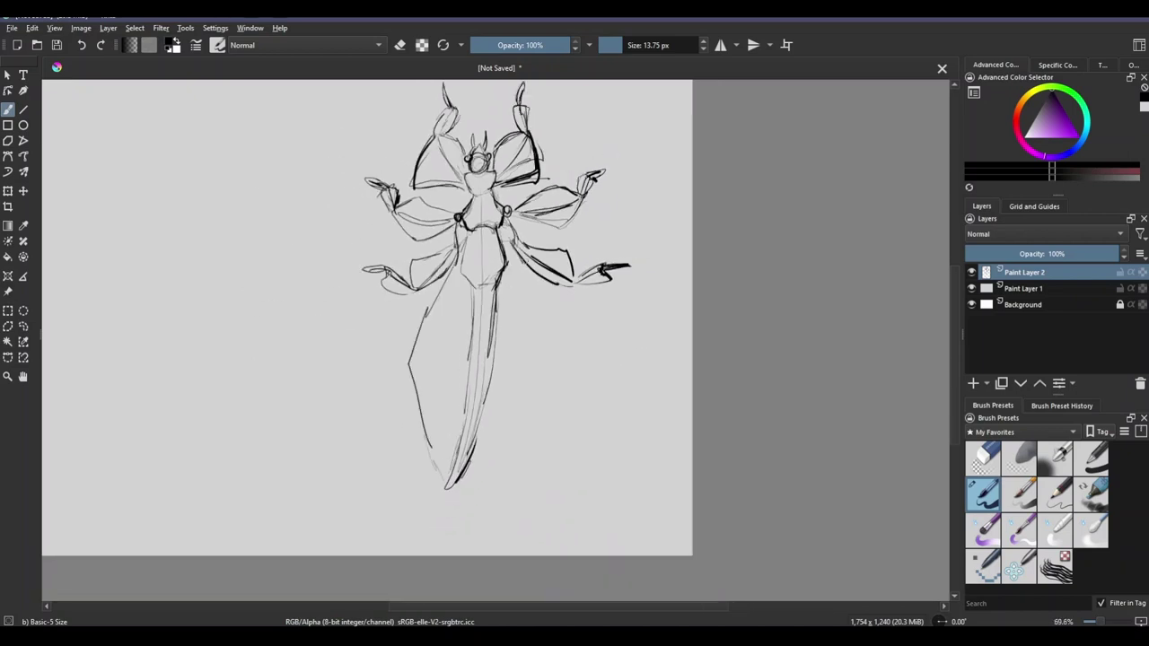
drag(508, 219, 494, 465)
drag(507, 359, 406, 488)
drag(431, 304, 424, 530)
scroll(462, 377, down, 1)
mouse_move(535, 296)
mouse_down()
mouse_move(591, 333)
mouse_move(569, 425)
mouse_up()
drag(538, 456, 424, 531)
drag(587, 401, 451, 526)
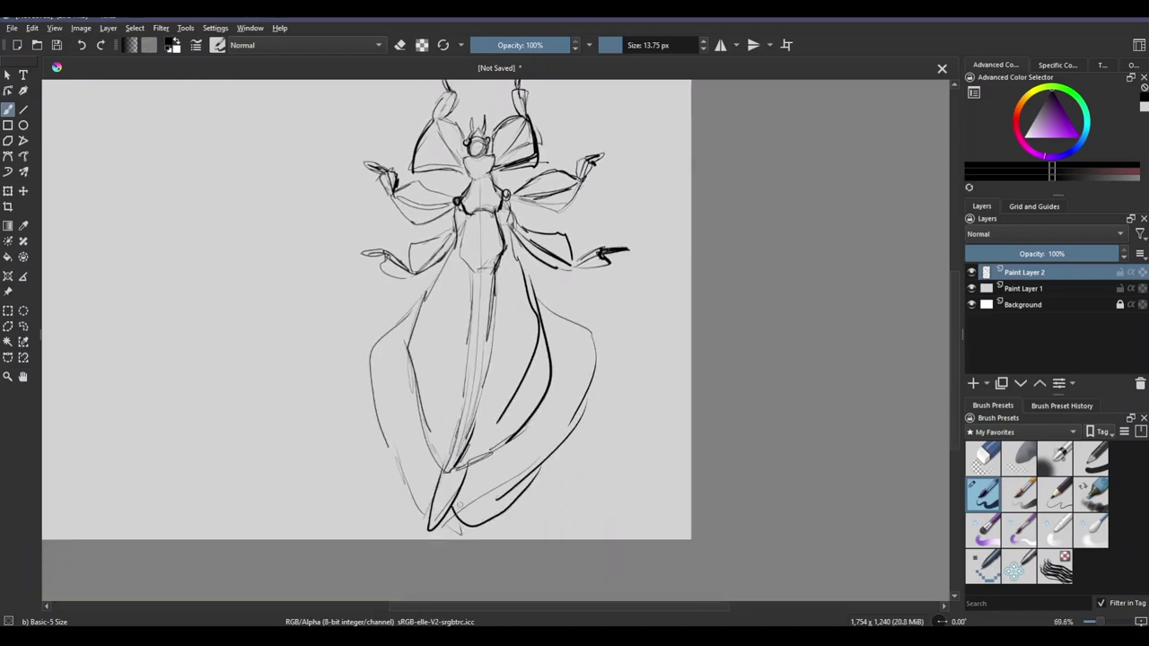
Step: Clean up the stray strokes inside the right side of the abdomen with the eraser
key(plus)
key(plus)
key(minus)
key(minus)
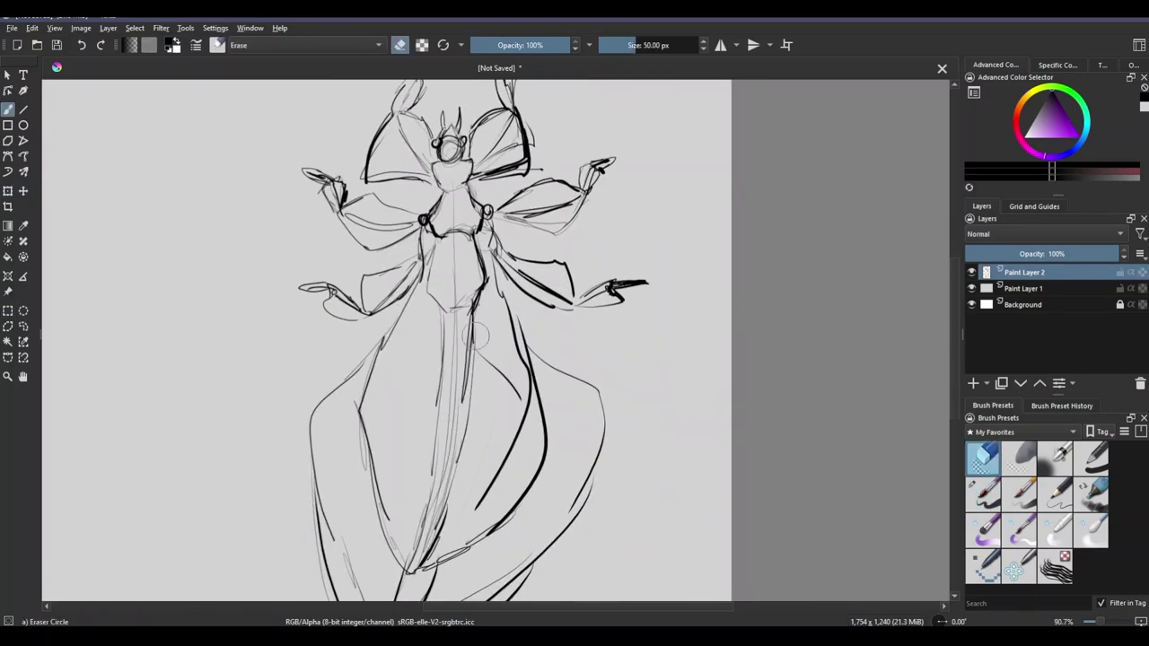
drag(469, 449, 503, 406)
drag(490, 504, 530, 422)
Step: Darken the outlines of the insect's head, neck plate and thorax, and tidy the lines with the eraser
key(plus)
scroll(493, 473, down, 2)
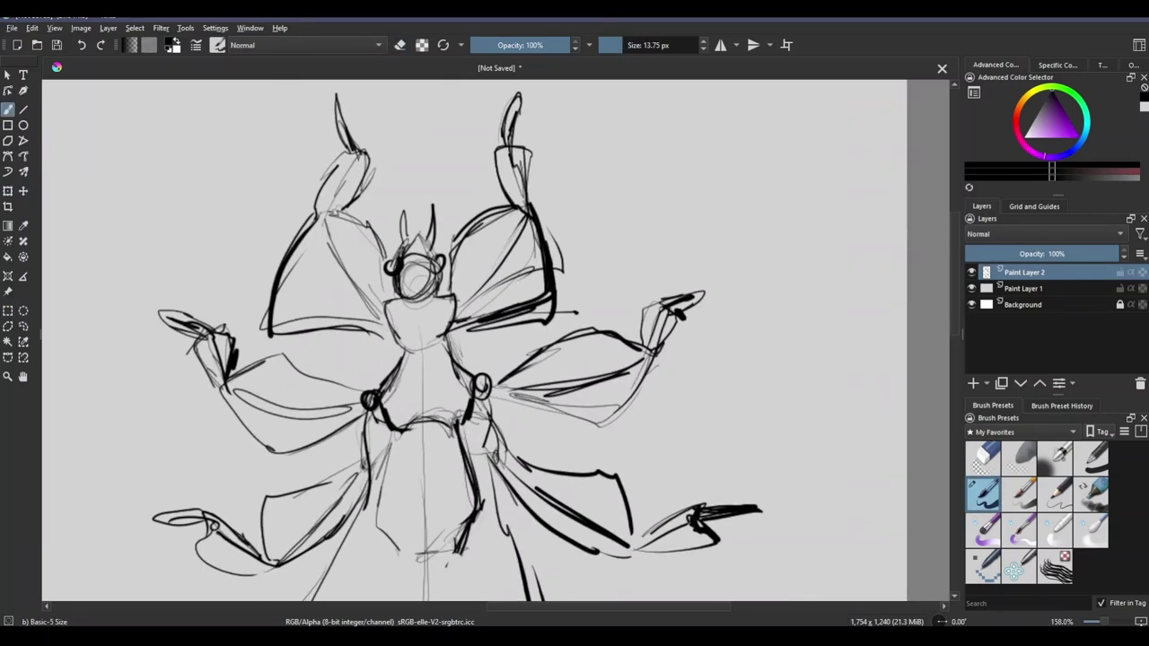
mouse_move(395, 269)
mouse_down()
mouse_move(440, 278)
mouse_move(408, 337)
mouse_up()
mouse_move(449, 294)
mouse_down()
mouse_move(442, 329)
mouse_move(413, 368)
mouse_up()
drag(487, 394, 487, 431)
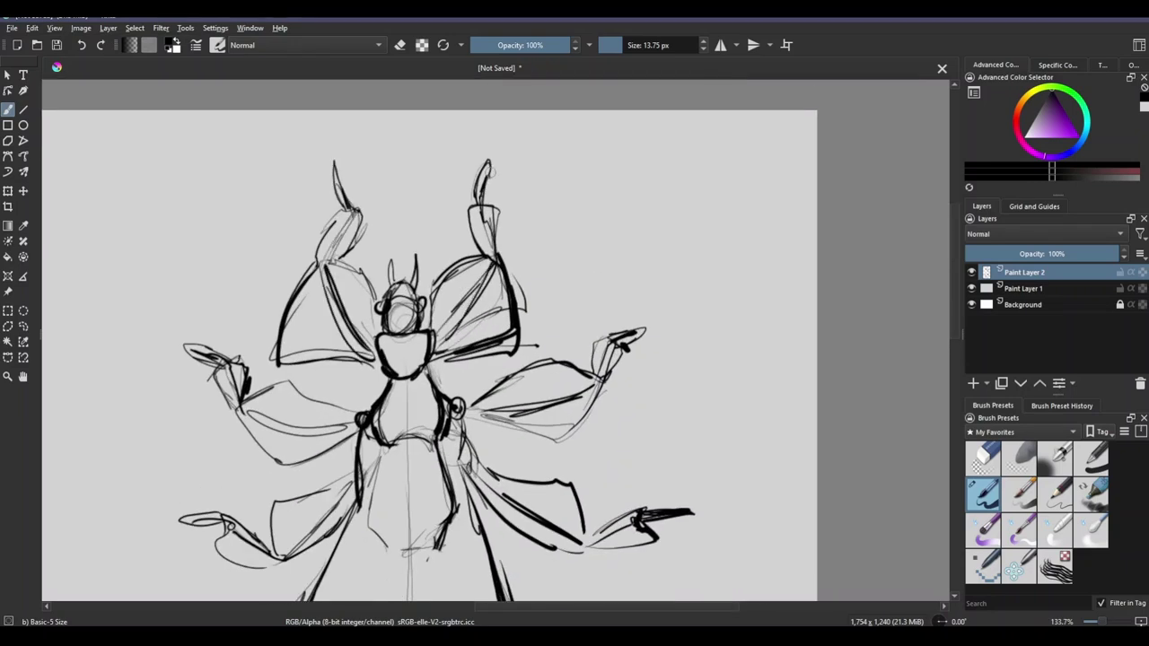
click(983, 458)
drag(449, 359, 476, 297)
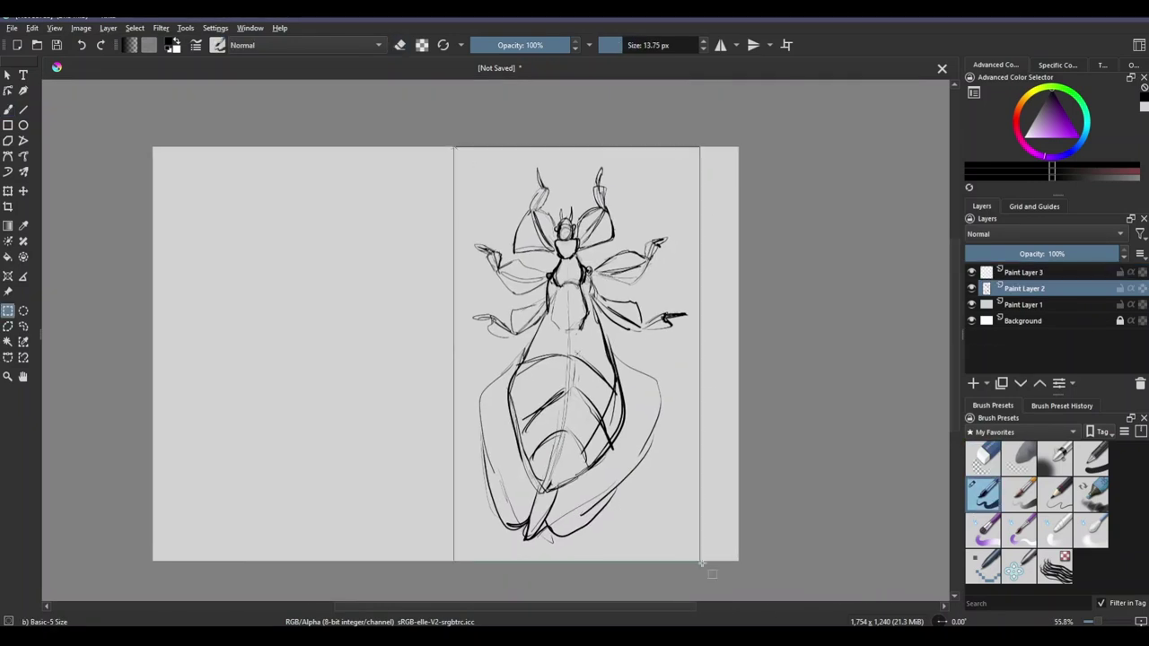
Step: Scale the selected insect sketch to 62%, move it to the page's upper right corner and deselect it
key(ctrl+t)
drag(702, 145, 660, 233)
drag(575, 350, 649, 277)
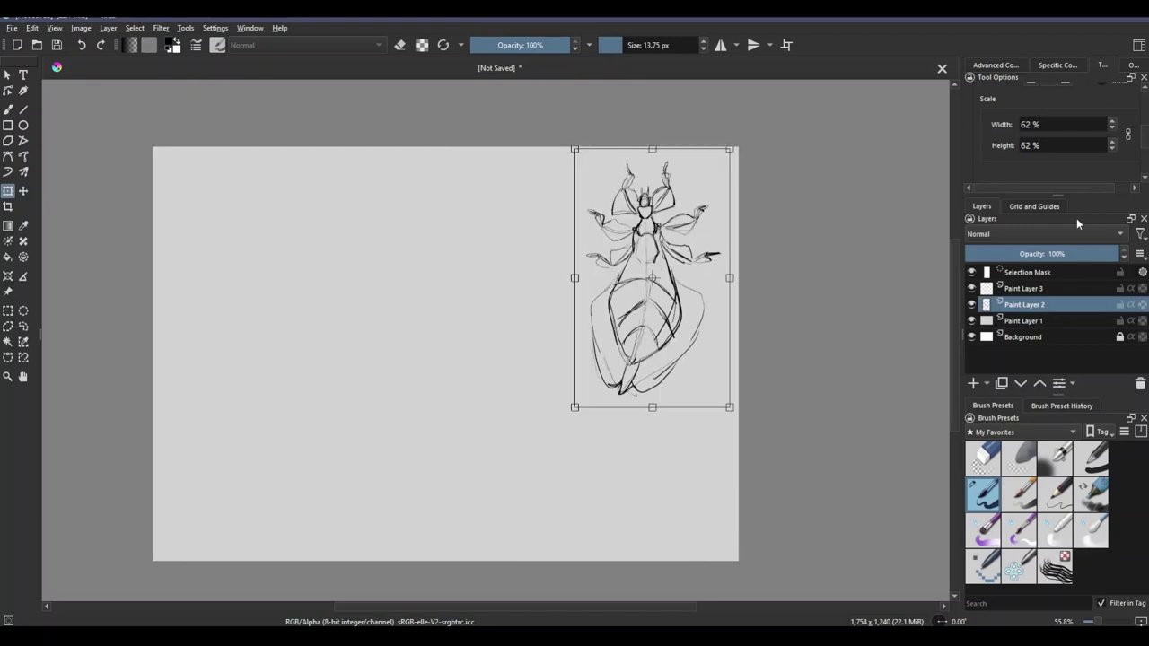
key(Return)
key(ctrl+shift+a)
Step: With a dark red brush, sketch a peaked, house-shaped leaf frame with a short curved stem beside the insect
key(b)
click(1017, 127)
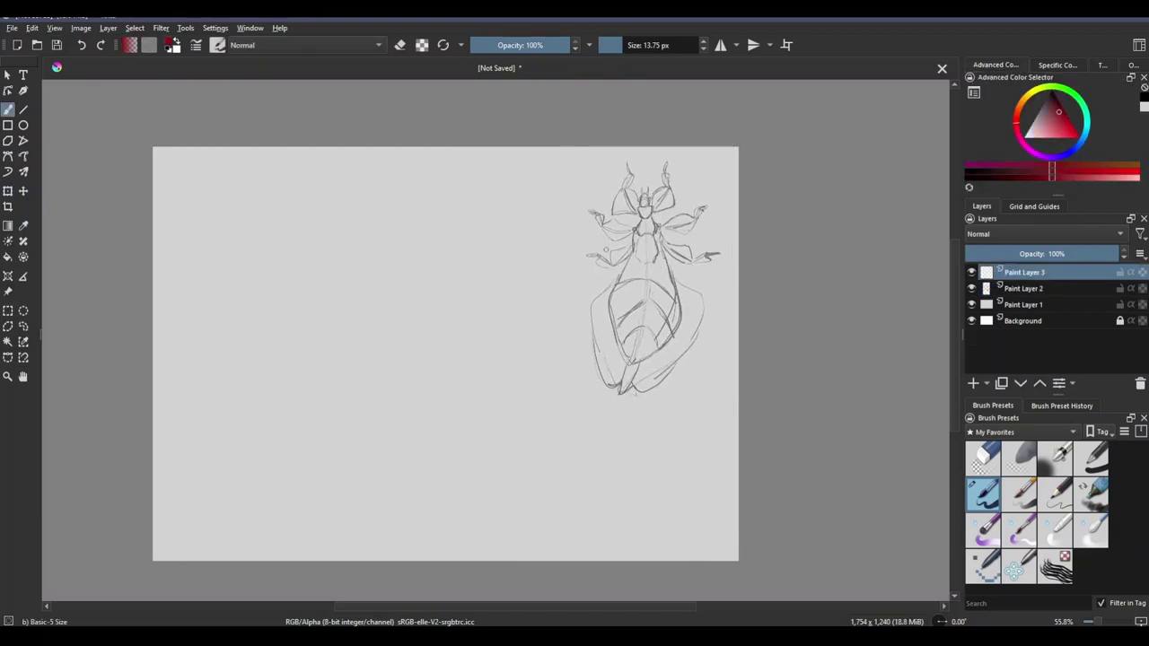
drag(335, 329, 400, 308)
drag(321, 246, 426, 194)
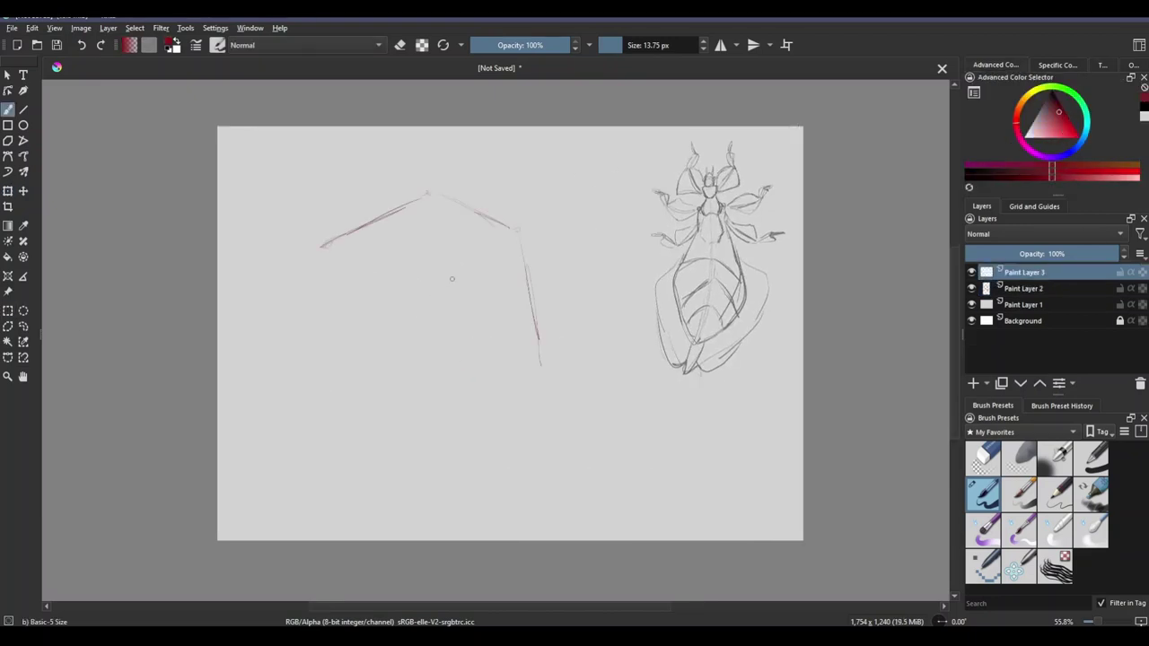
drag(293, 262, 426, 187)
drag(485, 210, 558, 314)
drag(315, 256, 314, 405)
drag(555, 252, 551, 404)
drag(377, 214, 557, 244)
drag(432, 406, 460, 476)
drag(428, 189, 422, 332)
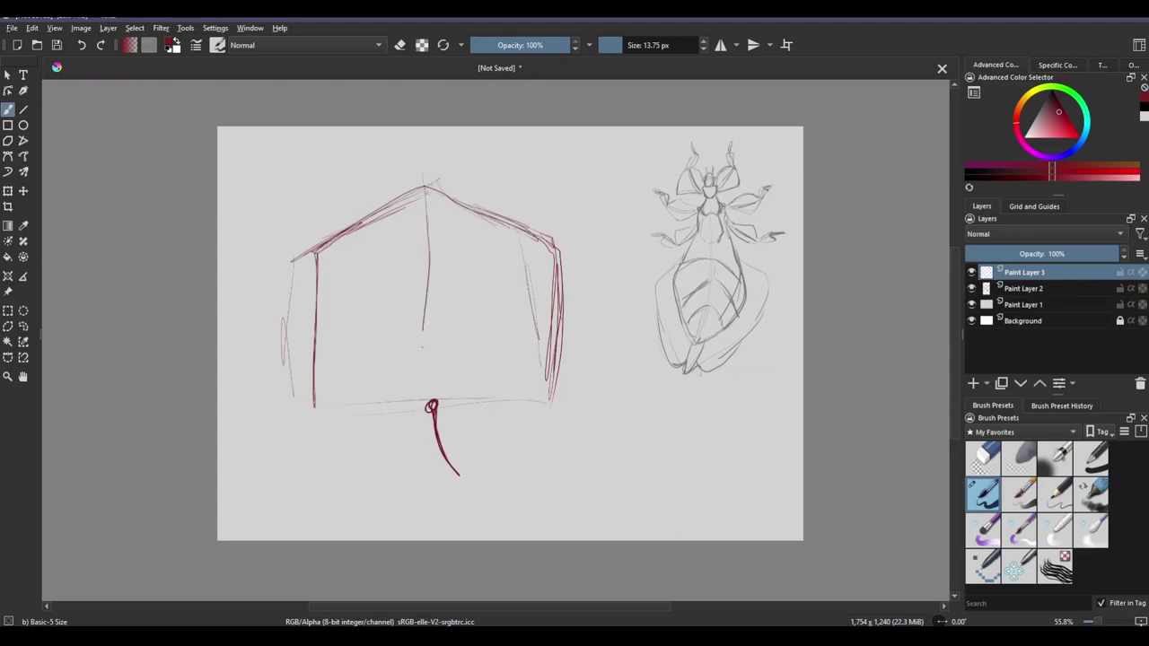
Step: Redraw the leaf's central vein, and add diagonal side veins and curved base veins radiating from the stem
key(ctrl+z)
mouse_move(427, 162)
mouse_down()
mouse_move(436, 399)
mouse_move(568, 228)
mouse_up()
drag(440, 399, 572, 400)
drag(426, 402, 298, 410)
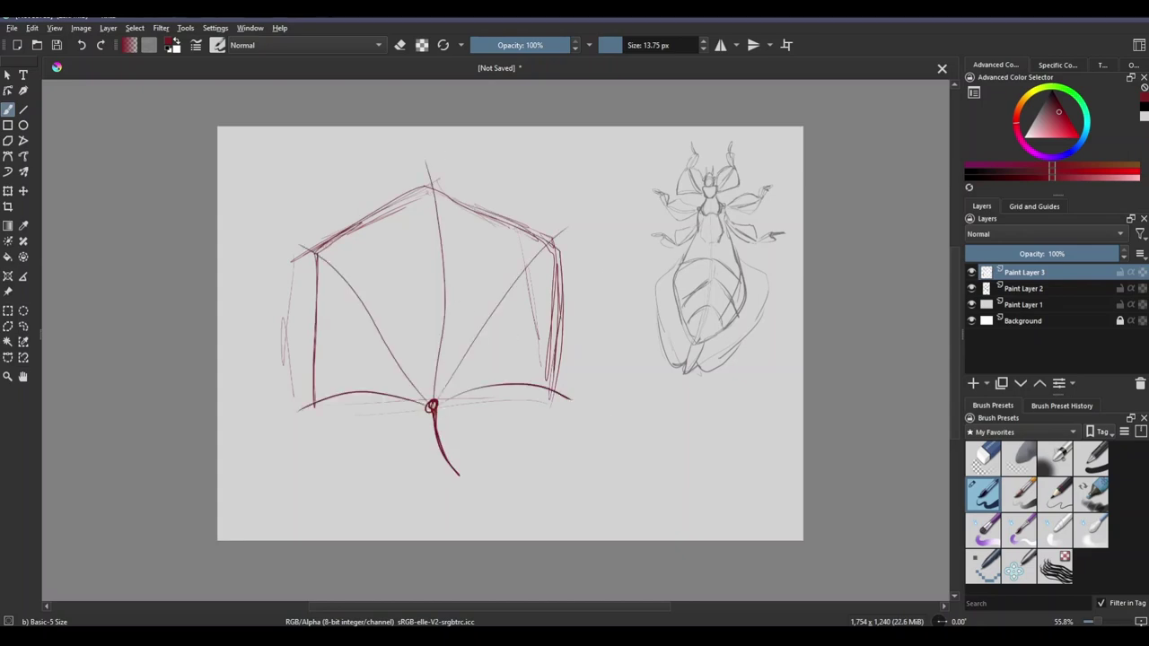
key(ctrl+z)
key(ctrl+z)
Step: Draw the leaf's pointed, serrated top lobe and the jagged edge of its left lobe
drag(425, 156, 453, 191)
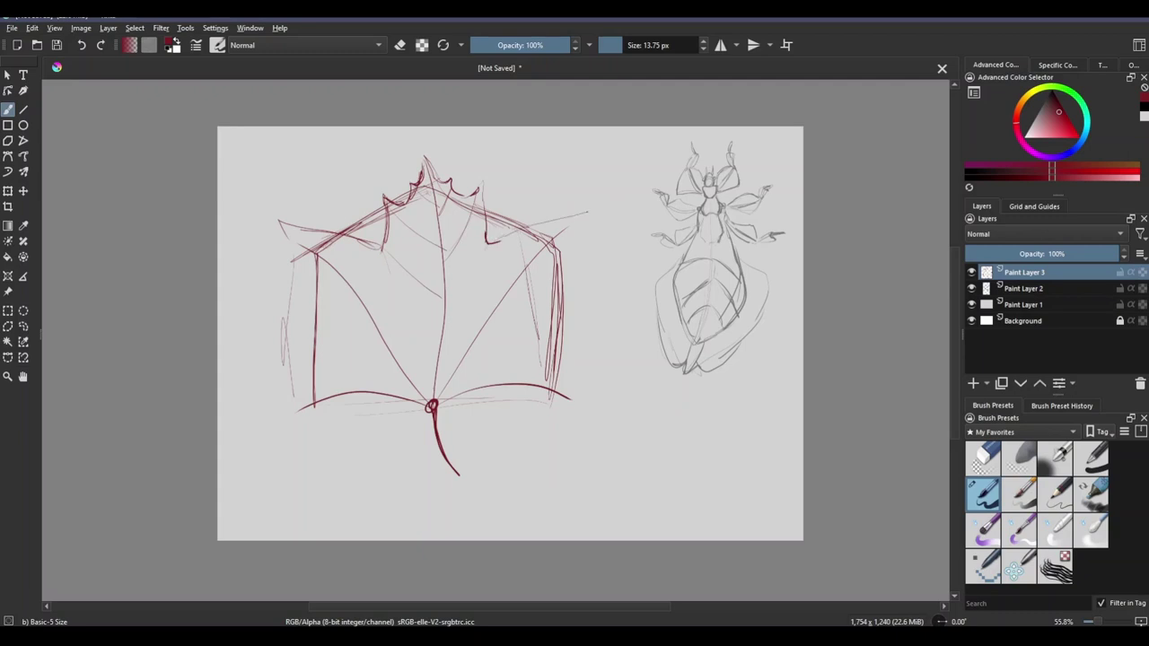
drag(544, 405, 548, 440)
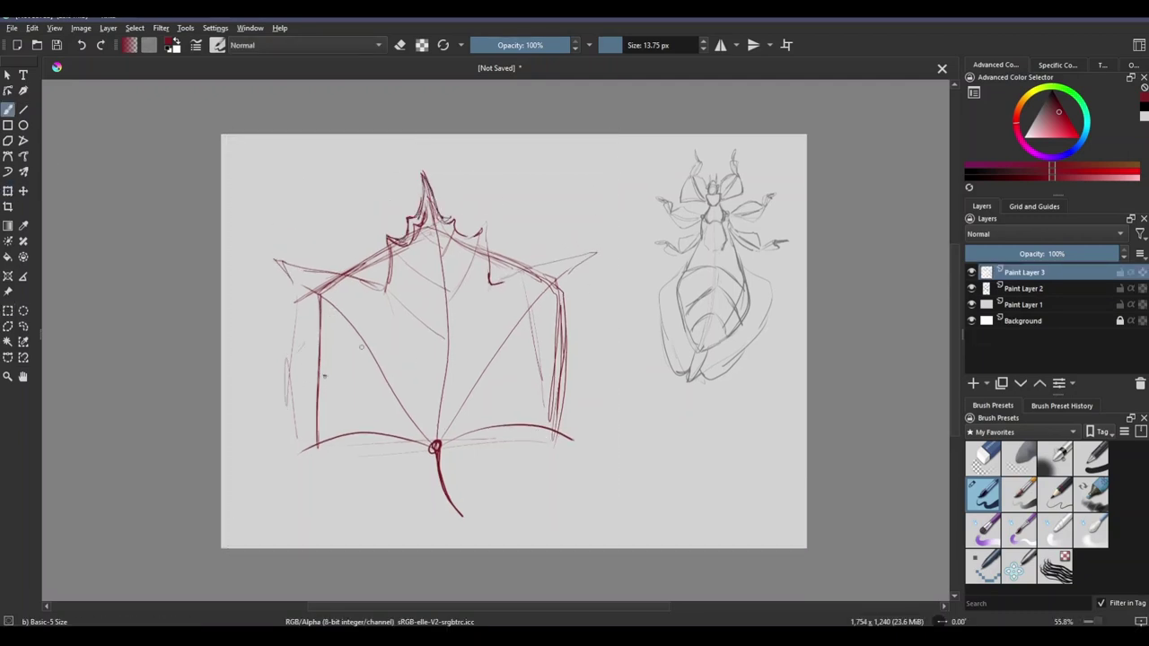
drag(293, 334, 290, 355)
drag(299, 353, 361, 347)
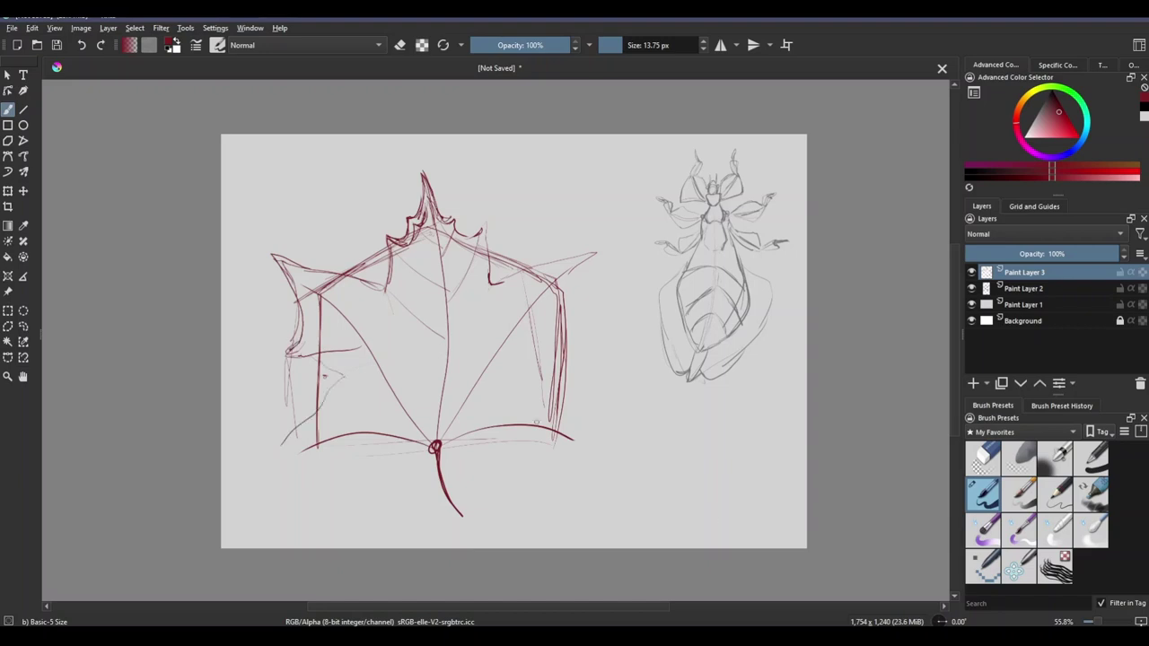
Step: Draw the jagged right lobe and the small pointed lobes at the leaf's lower right
drag(584, 273, 605, 255)
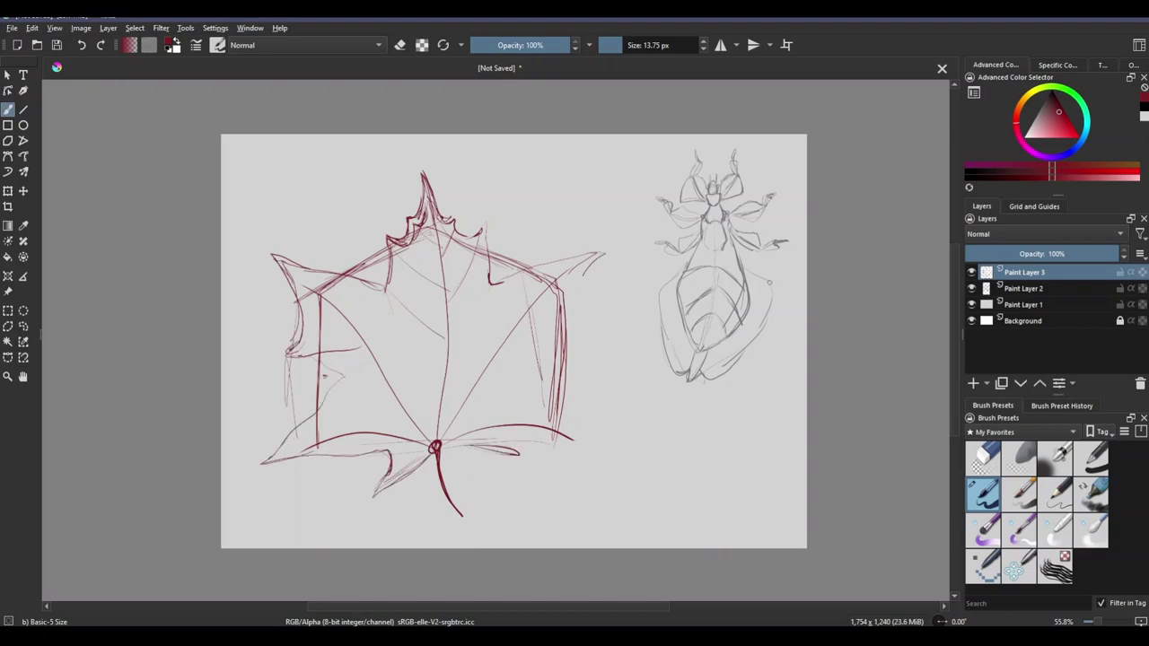
drag(549, 349, 555, 409)
drag(564, 418, 567, 444)
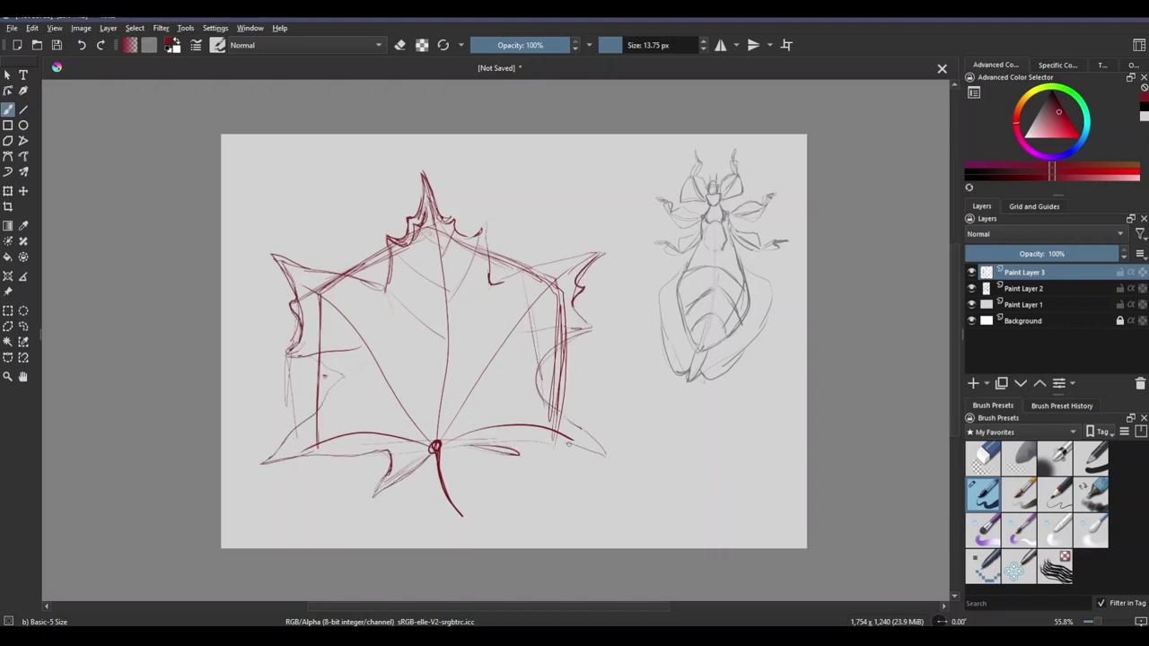
drag(458, 450, 530, 457)
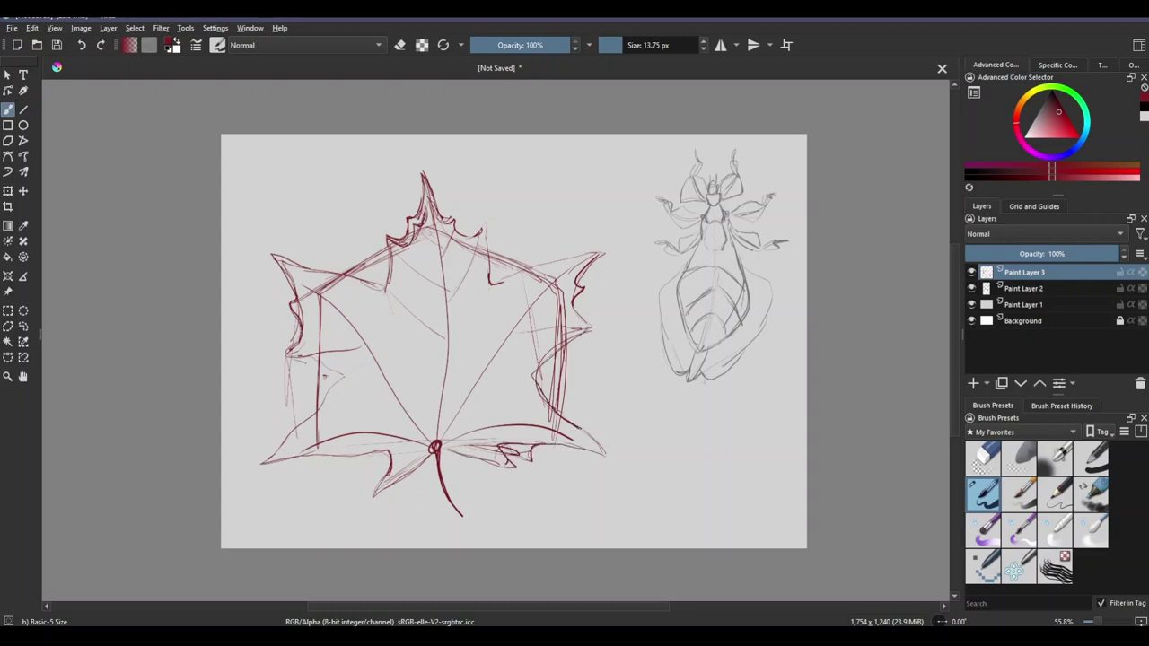
Step: Erase the straight construction lines around the maple leaf's lobes, then return to the sketch brush
click(984, 459)
drag(537, 261, 492, 267)
drag(388, 261, 321, 287)
drag(301, 301, 287, 405)
drag(548, 273, 529, 278)
mouse_move(565, 292)
mouse_down()
mouse_move(552, 319)
mouse_move(422, 237)
mouse_up()
drag(331, 303, 316, 408)
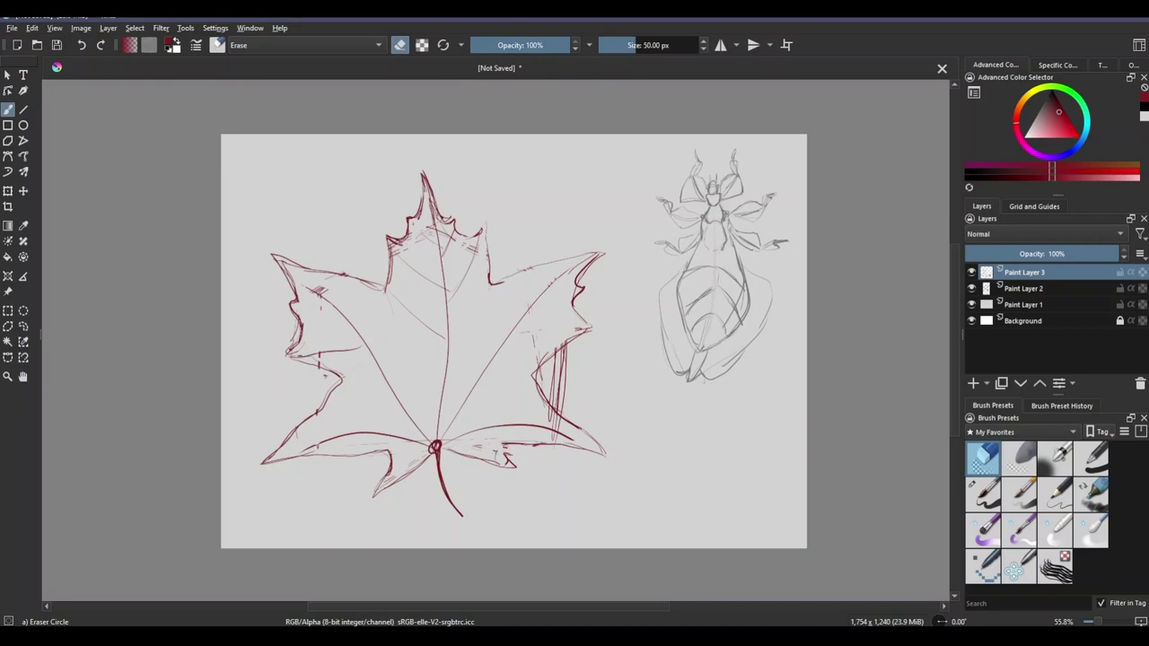
drag(561, 348, 553, 429)
key(slash)
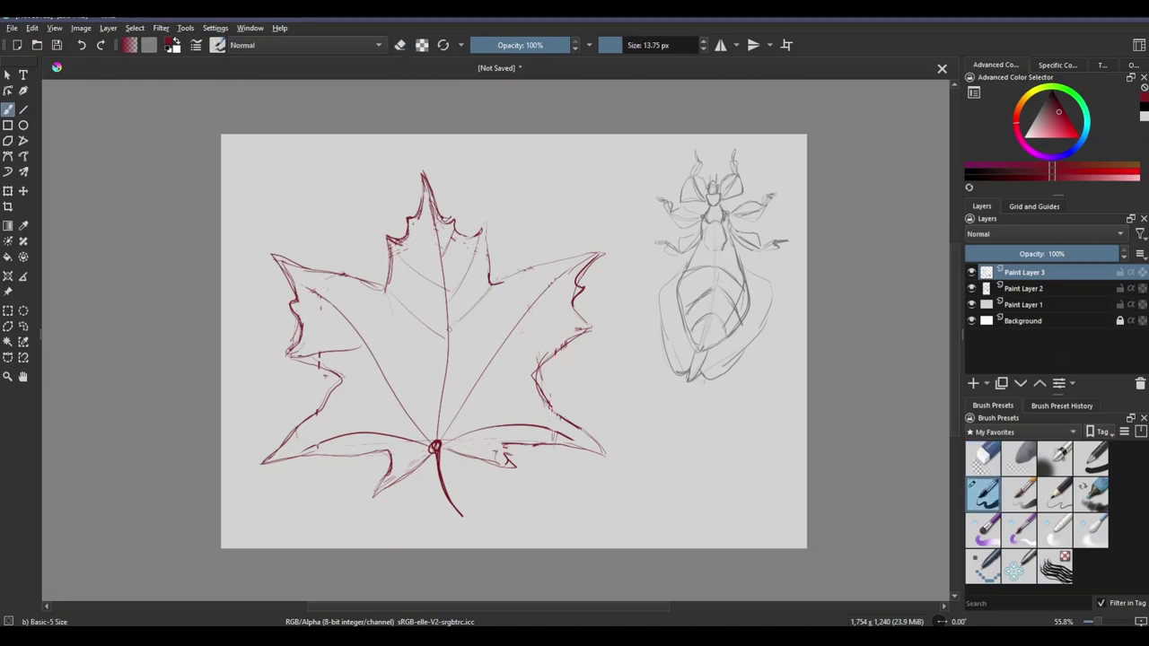
Step: Add branching veins to the leaf's side and lower lobes, and thicken the stem and main vein
drag(521, 321, 583, 329)
drag(298, 307, 347, 322)
drag(390, 449, 419, 444)
drag(463, 437, 516, 462)
drag(535, 443, 600, 451)
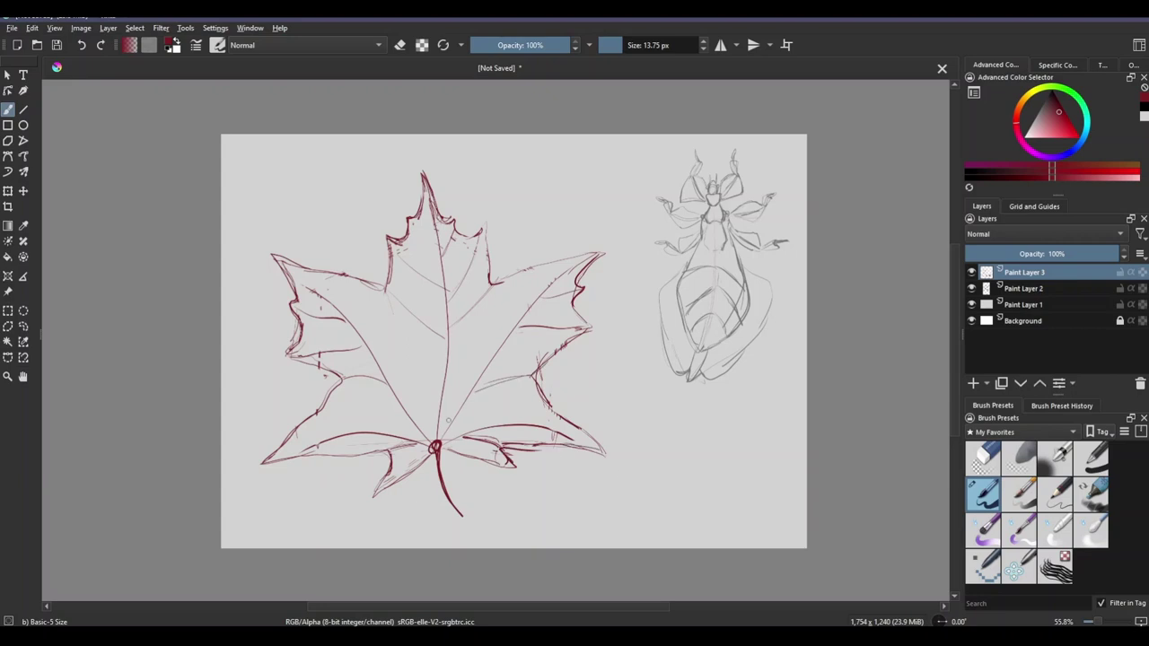
mouse_move(449, 418)
mouse_down()
mouse_move(498, 393)
mouse_move(513, 490)
mouse_up()
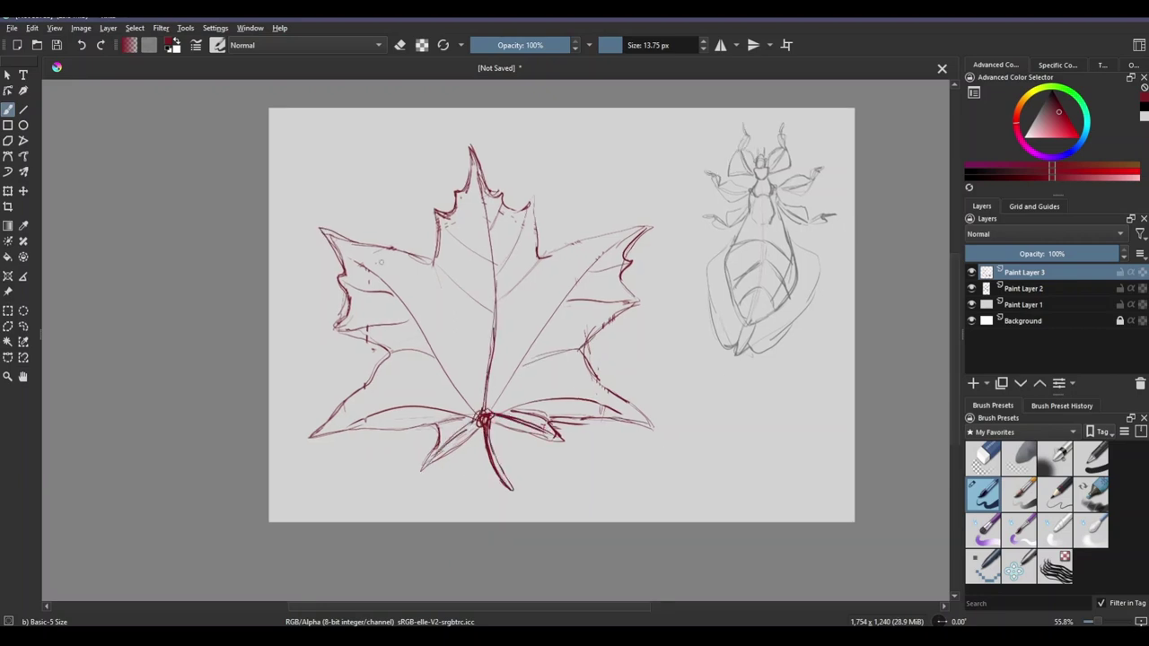
drag(619, 411, 634, 417)
Step: Flip the selected leaf sketch vertically so the stem points up, and rotate it slightly counterclockwise
key(ctrl+t)
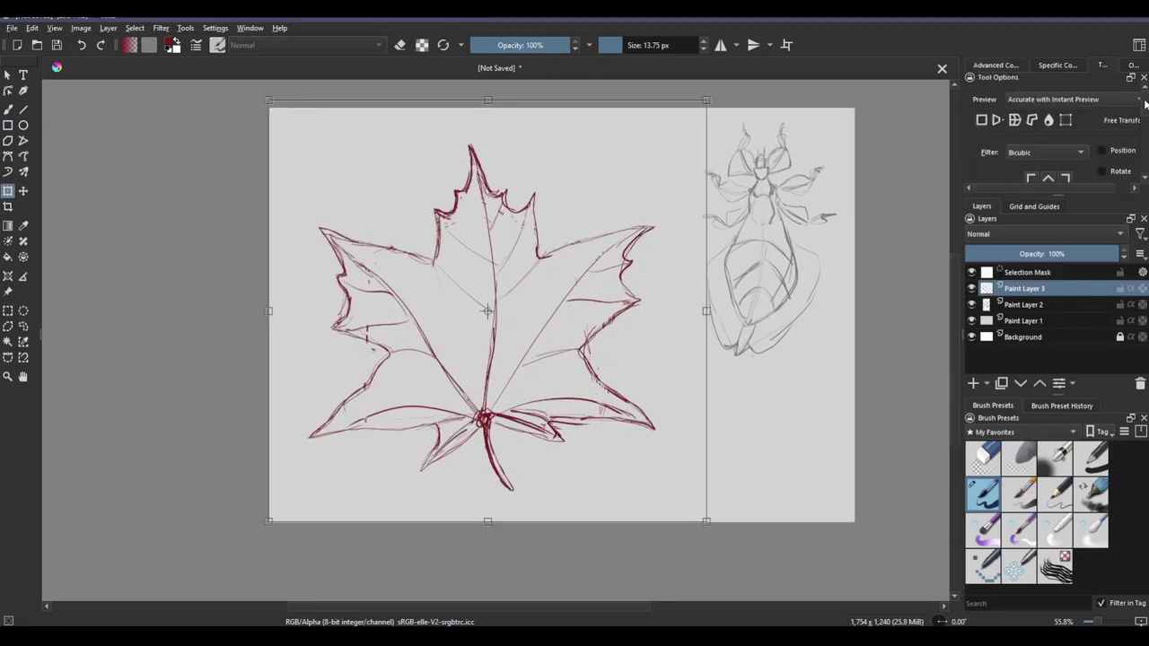
click(1017, 129)
drag(713, 436, 762, 452)
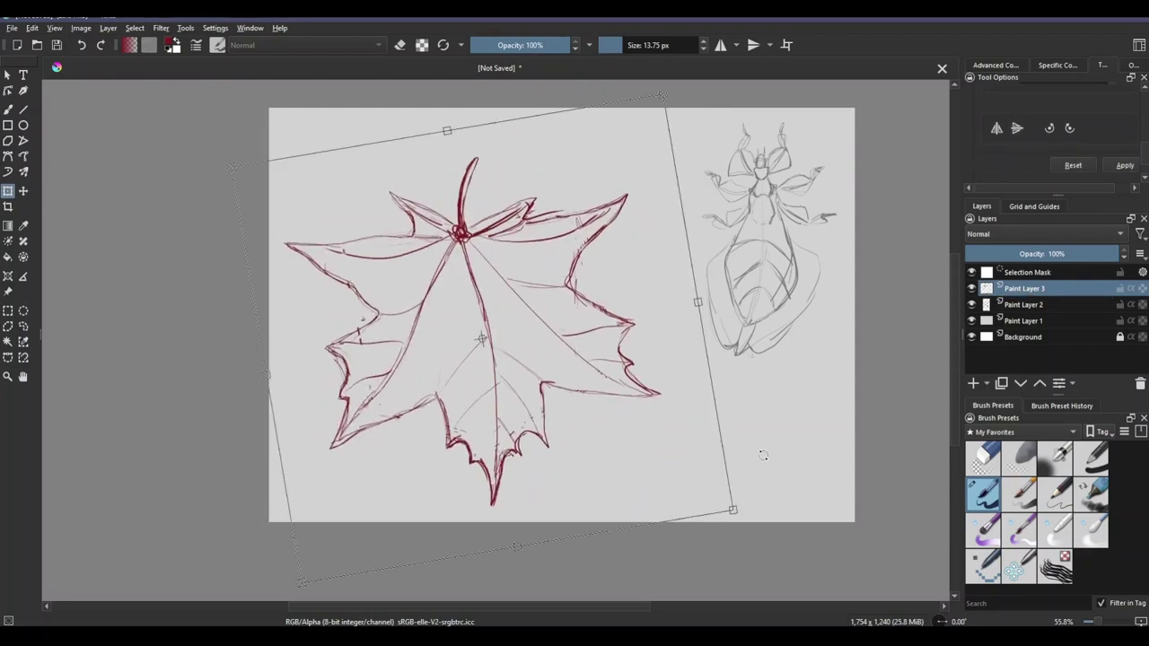
key(ctrl+r)
Step: Add a new paint layer and draw an insect head with eyes, antennae and neck plate over the leaf's stem
key(Insert)
key(b)
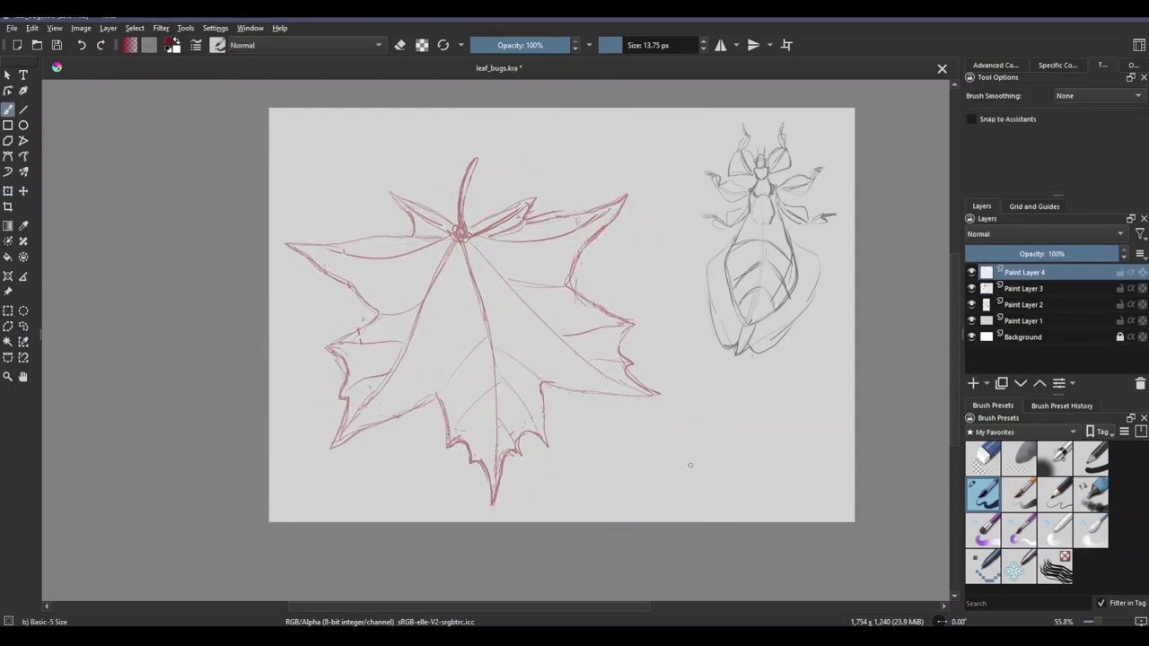
drag(454, 221, 475, 184)
scroll(459, 231, up, 3)
drag(361, 192, 387, 119)
drag(395, 189, 401, 126)
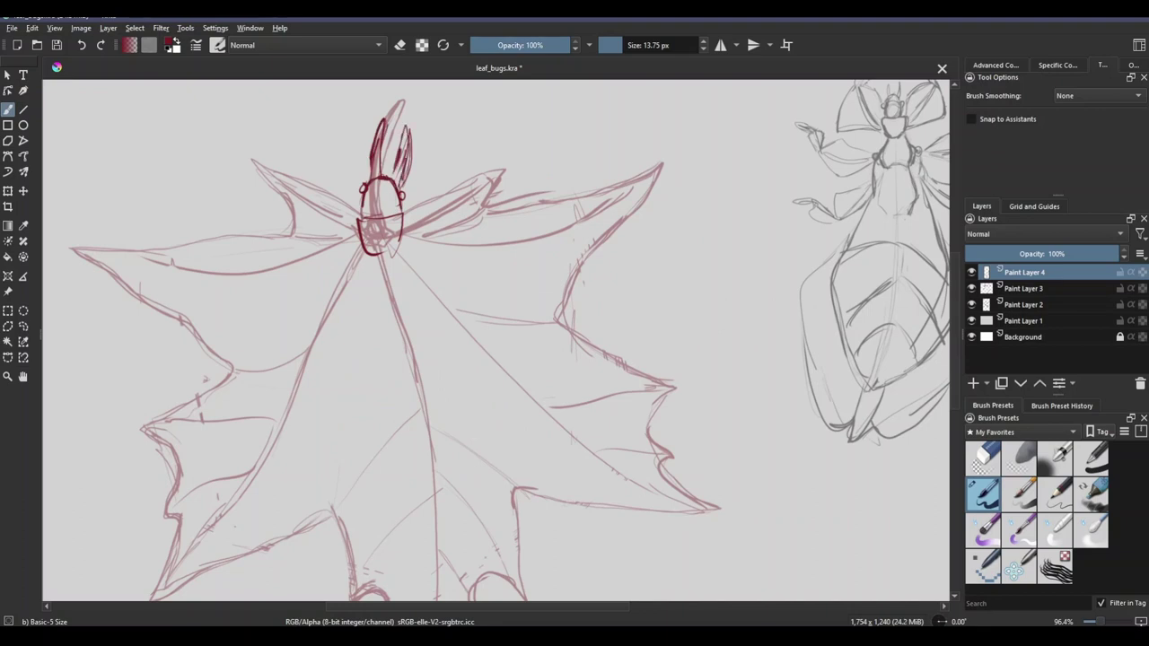
drag(363, 205, 372, 169)
mouse_move(386, 211)
mouse_down()
mouse_move(393, 173)
mouse_move(391, 232)
mouse_up()
key(e)
key(e)
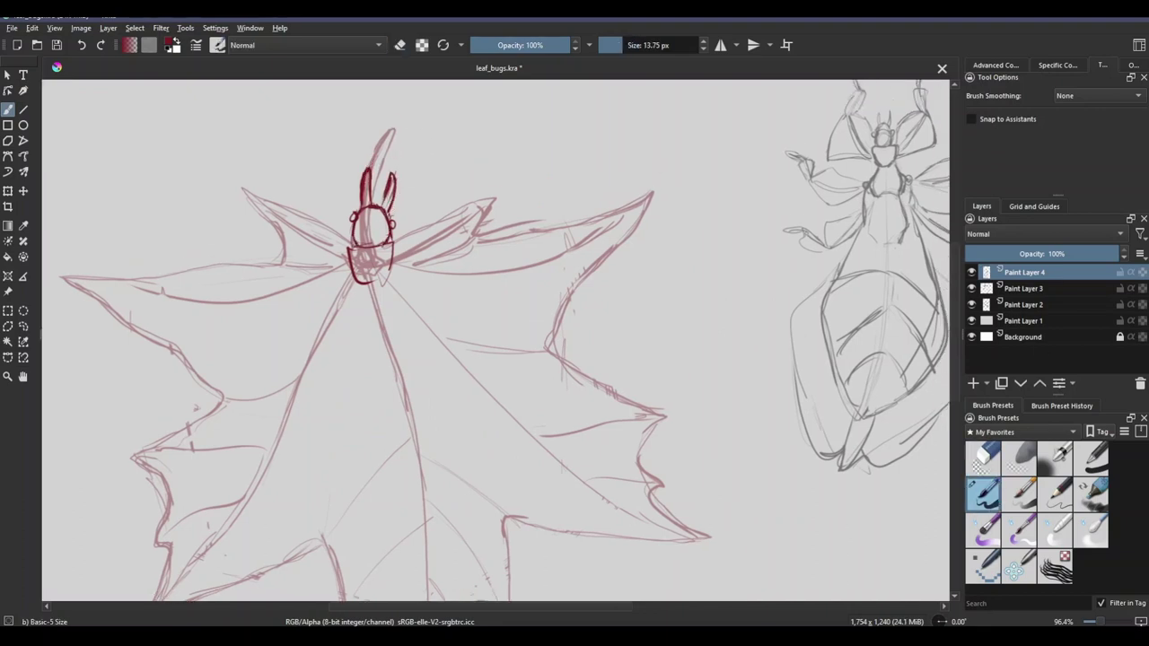
Step: Sketch the new insect's bent front legs along the leaf's small upper lobes
scroll(502, 270, down, 2)
drag(526, 174, 499, 224)
drag(370, 219, 413, 244)
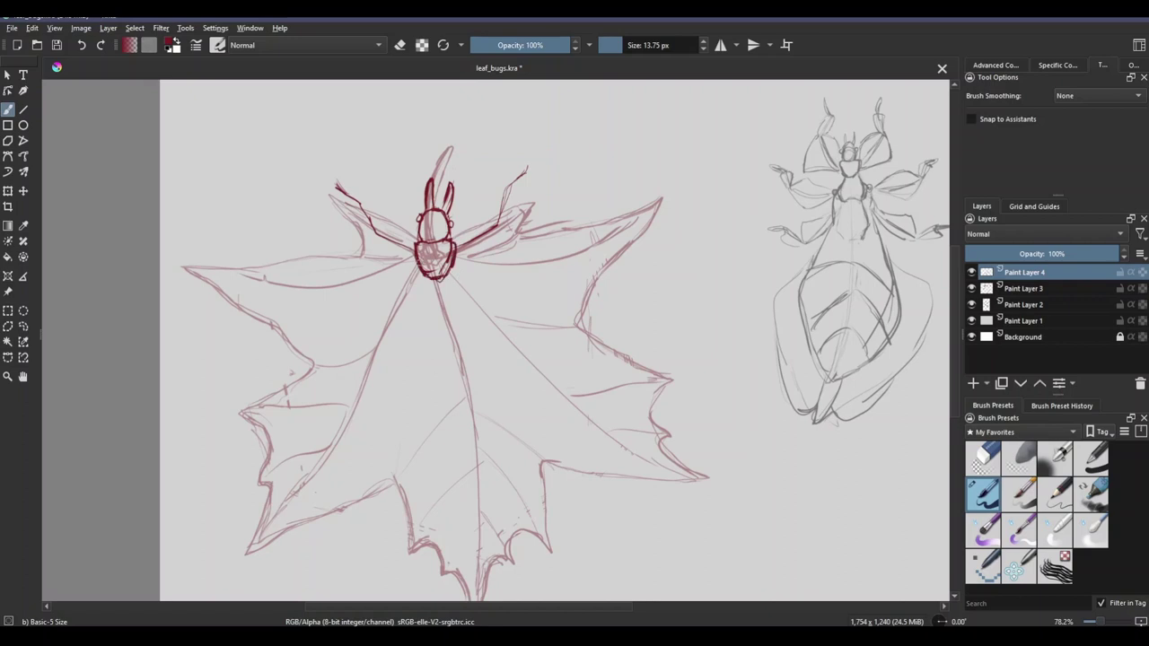
Step: Draw the thorax and the long, narrow abdomen down the leaf's central vein
drag(422, 278, 475, 393)
drag(538, 360, 551, 425)
drag(478, 360, 492, 600)
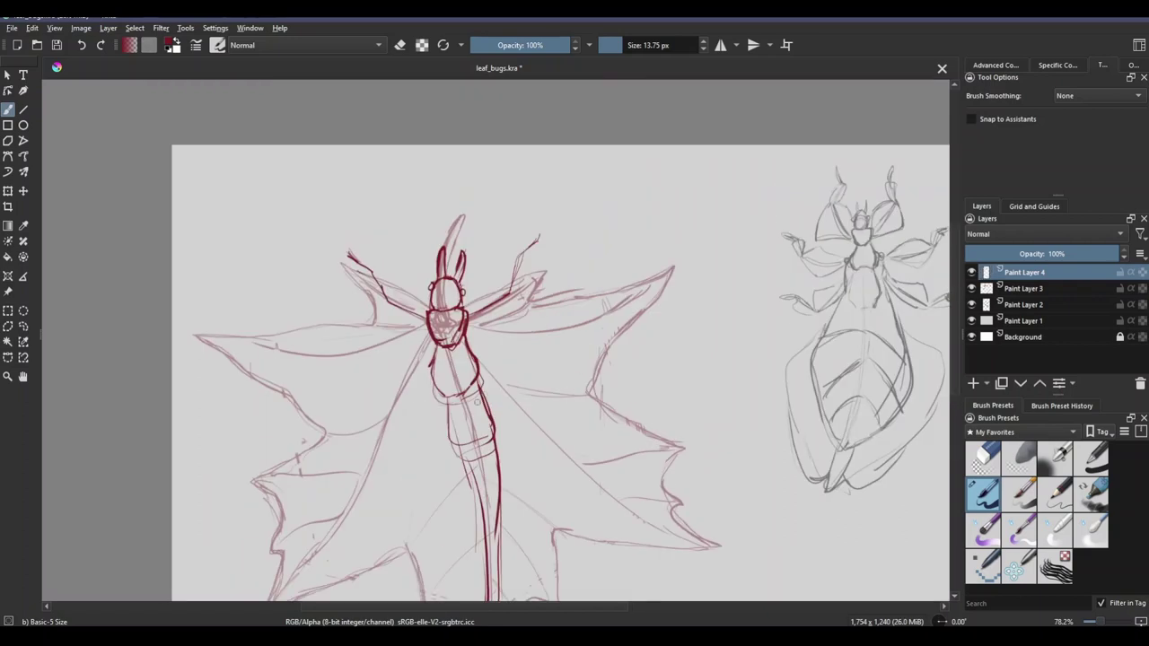
Step: Sketch the insect's middle legs along the leaf's long upper side lobes, and undo the last two strokes
drag(673, 266, 568, 340)
mouse_move(429, 372)
mouse_down()
mouse_move(219, 338)
mouse_move(552, 409)
mouse_up()
scroll(228, 260, down, 2)
drag(503, 360, 607, 393)
key(ctrl+z)
key(ctrl+z)
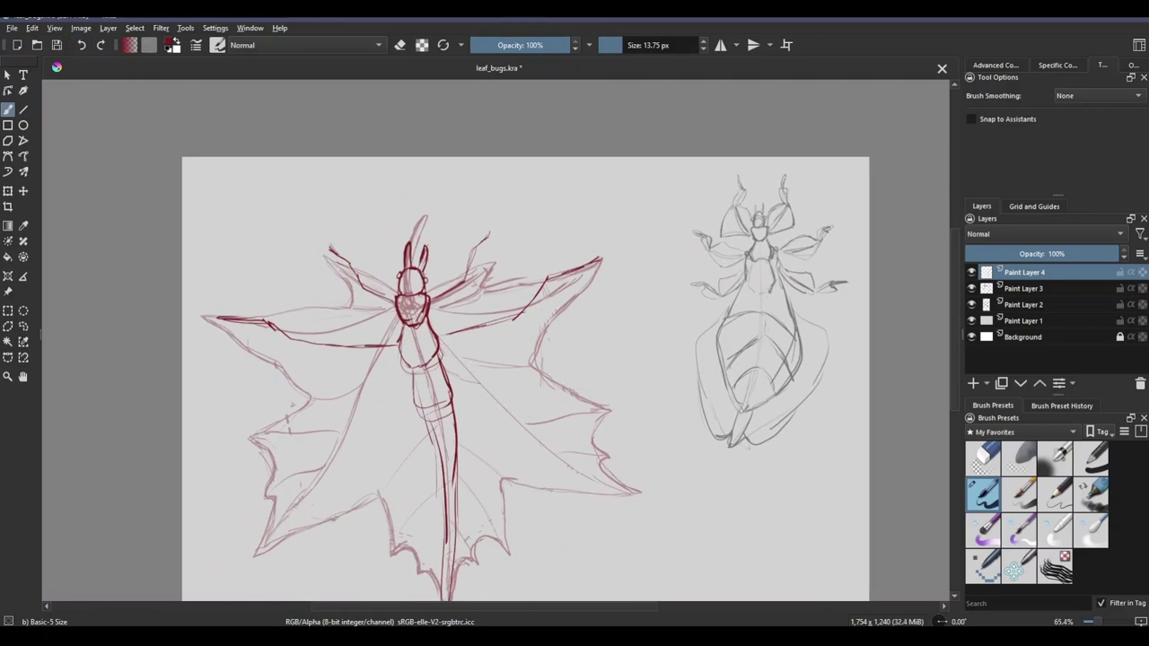
Step: Sketch the insect's jointed hind legs along the leaf's lower side lobes and strengthen the middle legs
drag(449, 372, 615, 406)
drag(409, 379, 395, 415)
drag(543, 285, 514, 320)
drag(223, 316, 399, 348)
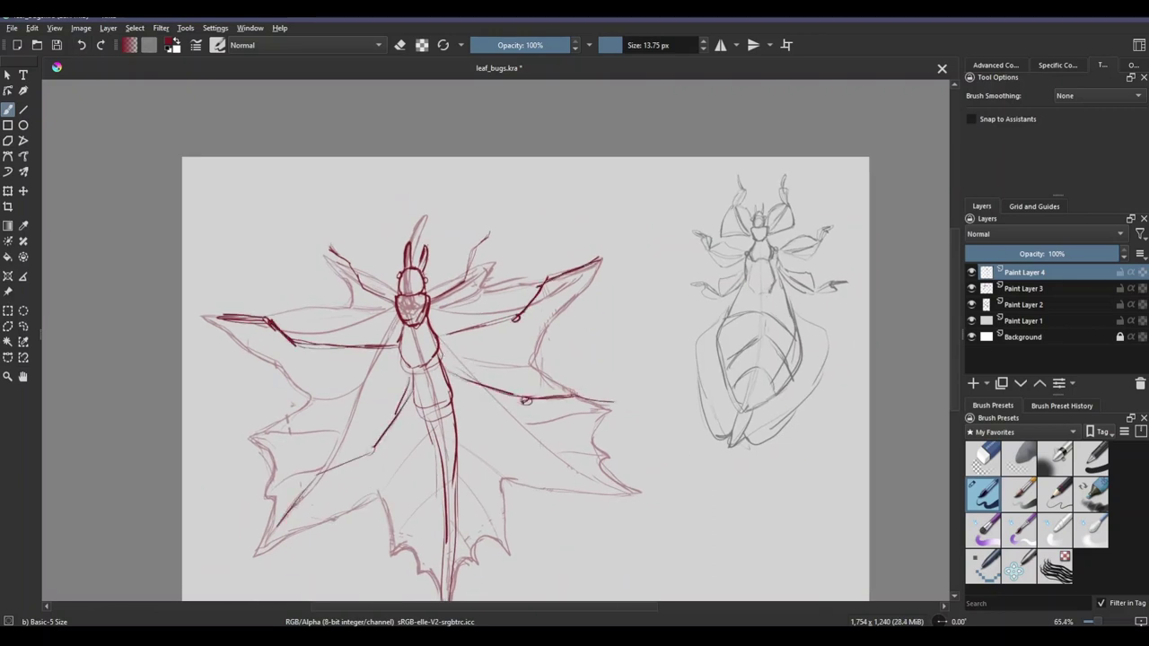
drag(526, 402, 542, 357)
Step: Draw a leaf-shaped flap on the outer segment of the insect's right front leg
scroll(612, 589, up, 1)
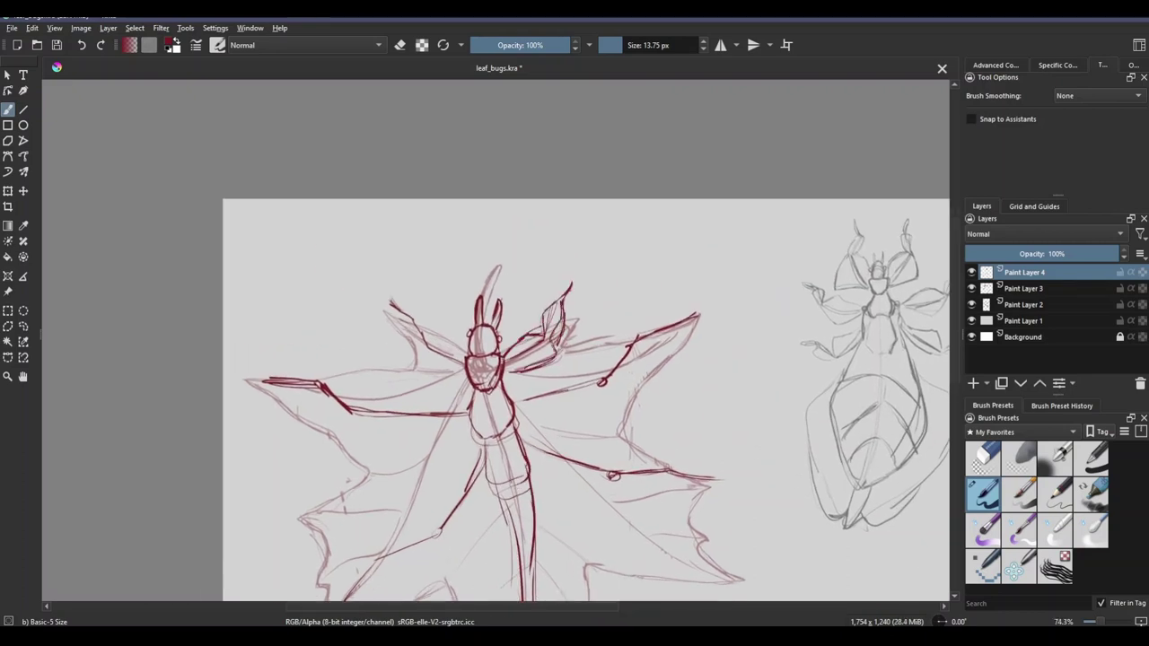
key(e)
key(e)
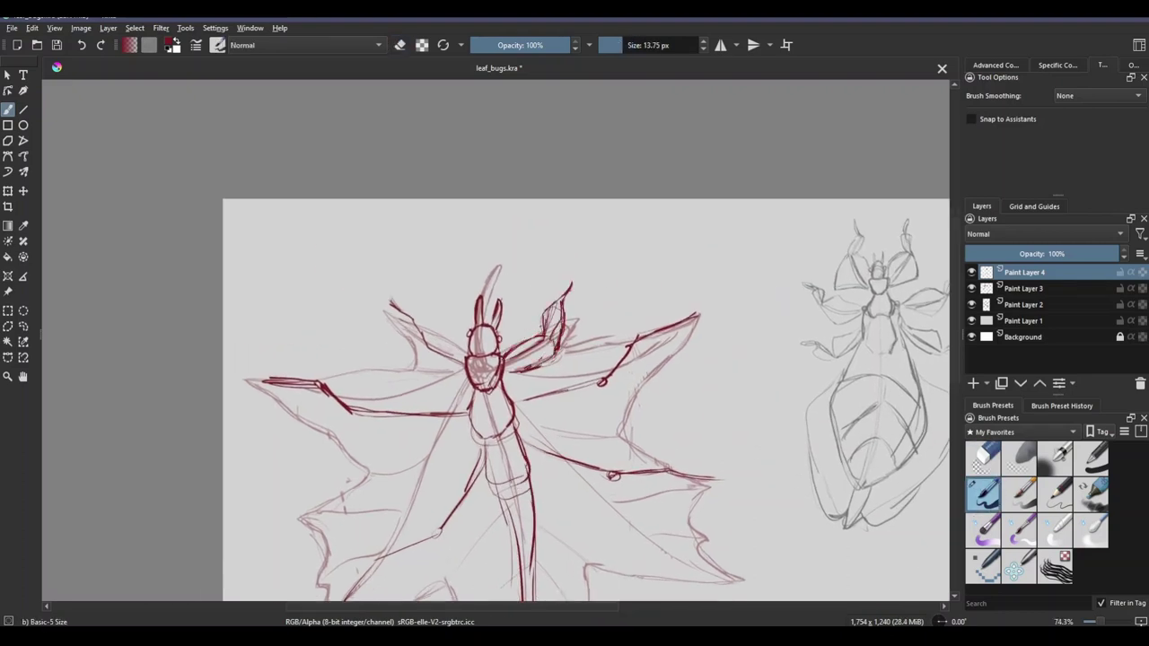
drag(584, 360, 533, 338)
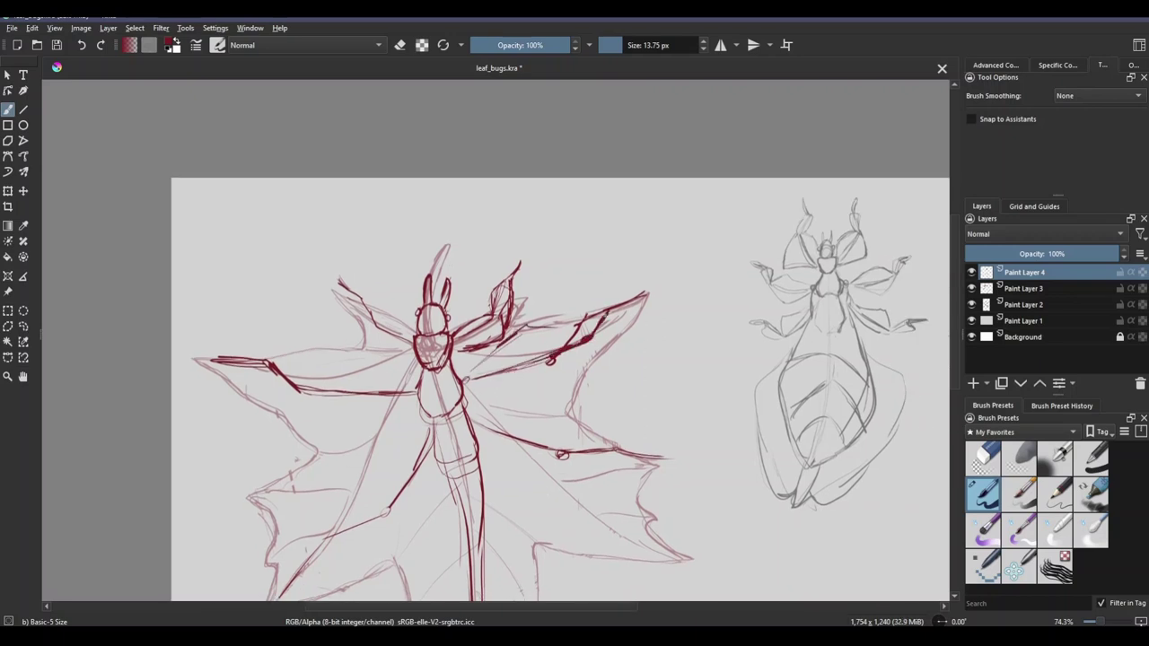
Step: Draw broad leaf-shaped plates around the upper and outer segments of the right middle leg
mouse_move(470, 385)
mouse_down()
mouse_move(569, 411)
mouse_move(600, 325)
mouse_move(646, 292)
mouse_move(603, 331)
mouse_up()
scroll(696, 459, up, 1)
drag(621, 275, 508, 314)
drag(557, 370, 648, 463)
drag(564, 200, 455, 264)
drag(575, 237, 539, 314)
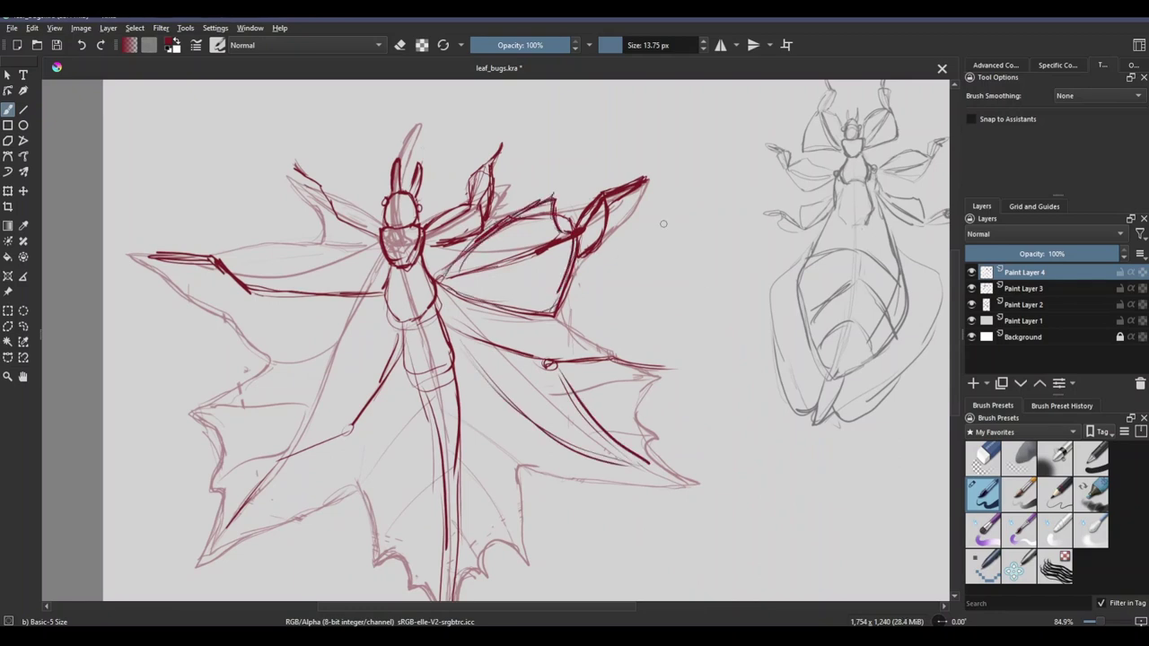
Step: Outline a large leaf-lobe plate with a notched tip below the right hind leg and thicken the leg's upper edge
mouse_move(454, 334)
mouse_down()
mouse_move(529, 420)
mouse_move(645, 469)
mouse_up()
drag(620, 404, 643, 455)
drag(558, 361, 637, 428)
drag(498, 321, 549, 358)
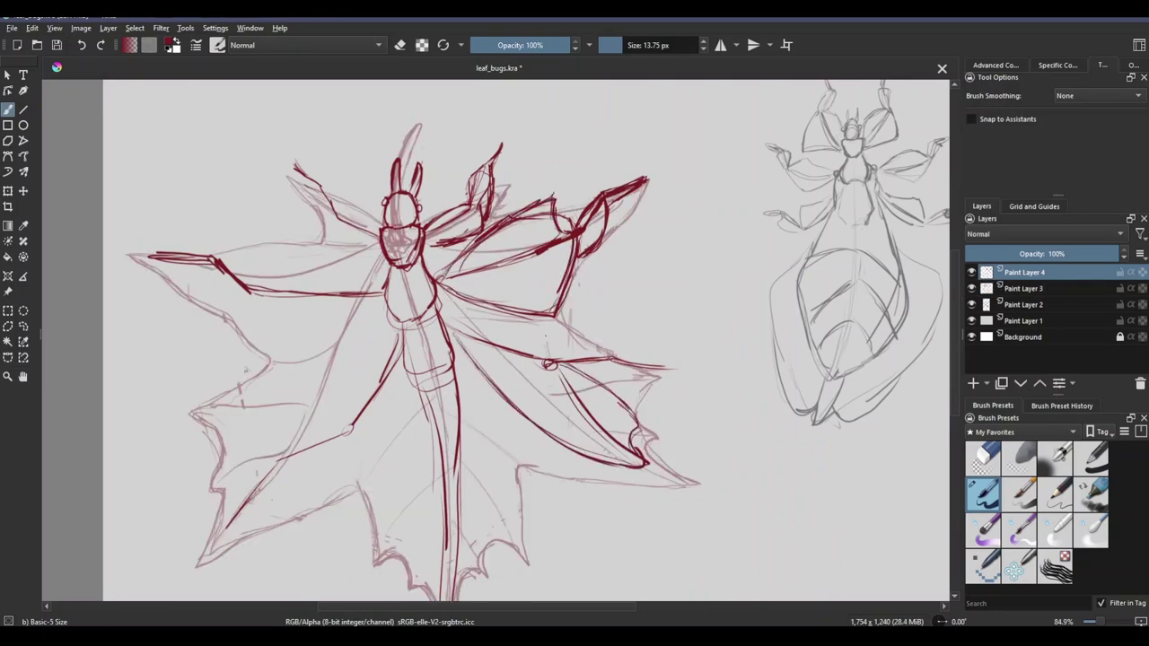
drag(446, 315, 553, 361)
drag(447, 318, 501, 390)
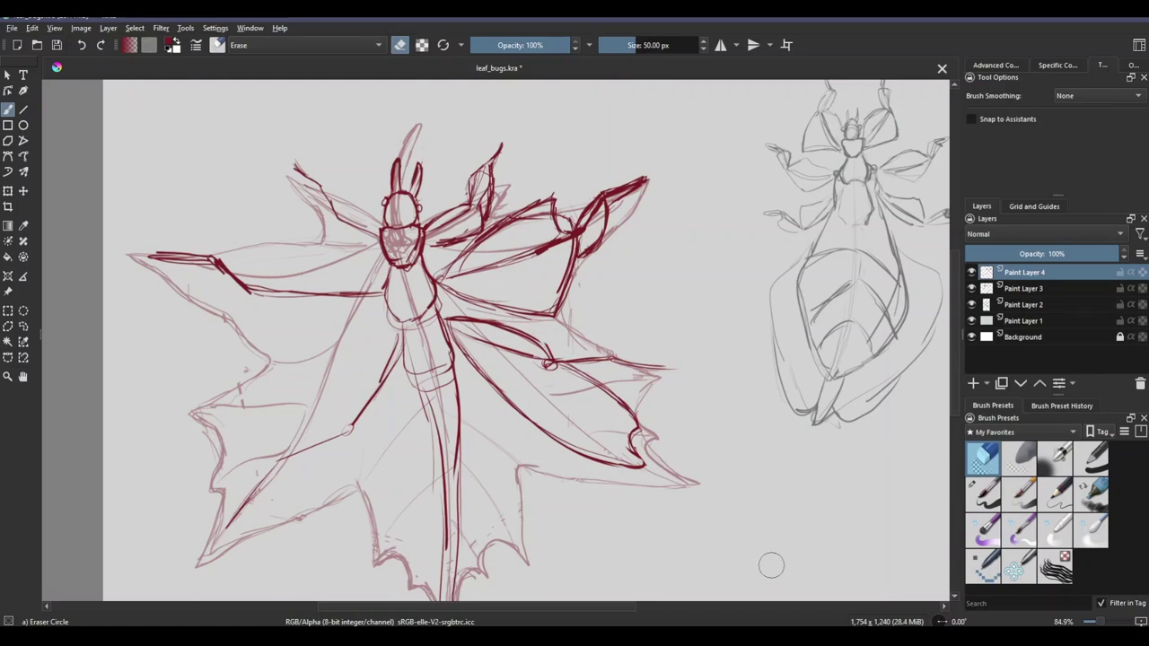
Step: Add a pointed flap to the right hind leg's outer segment and reshape its large plate to follow the leaf lobe
drag(562, 345, 618, 357)
drag(619, 368, 659, 393)
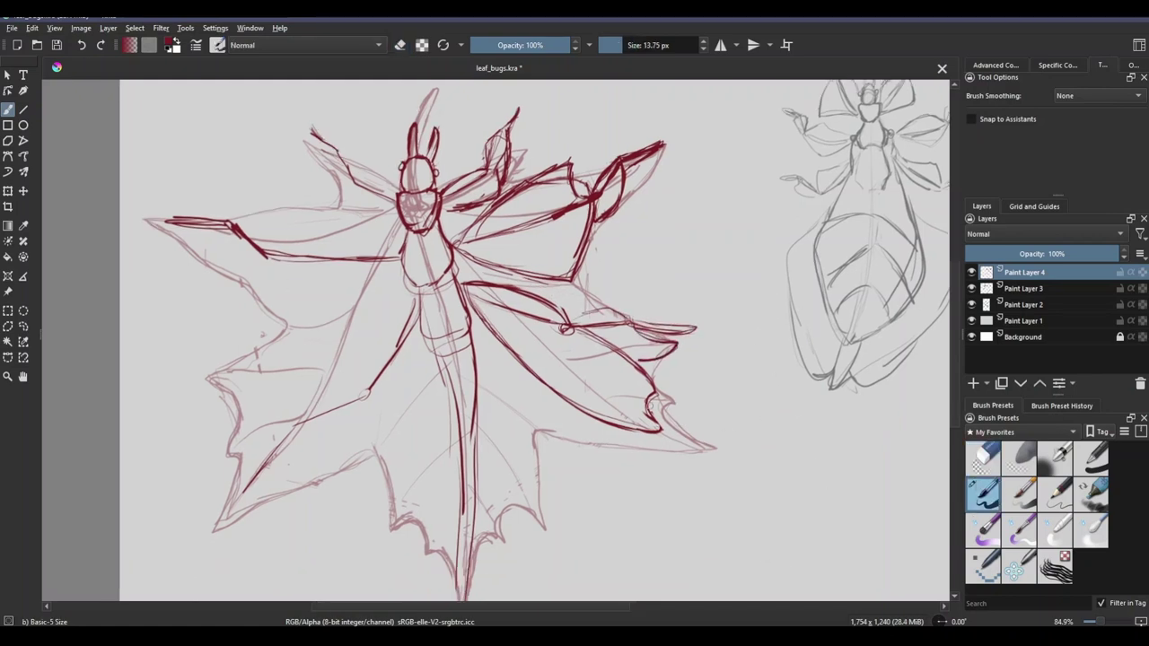
click(983, 457)
key(Insert)
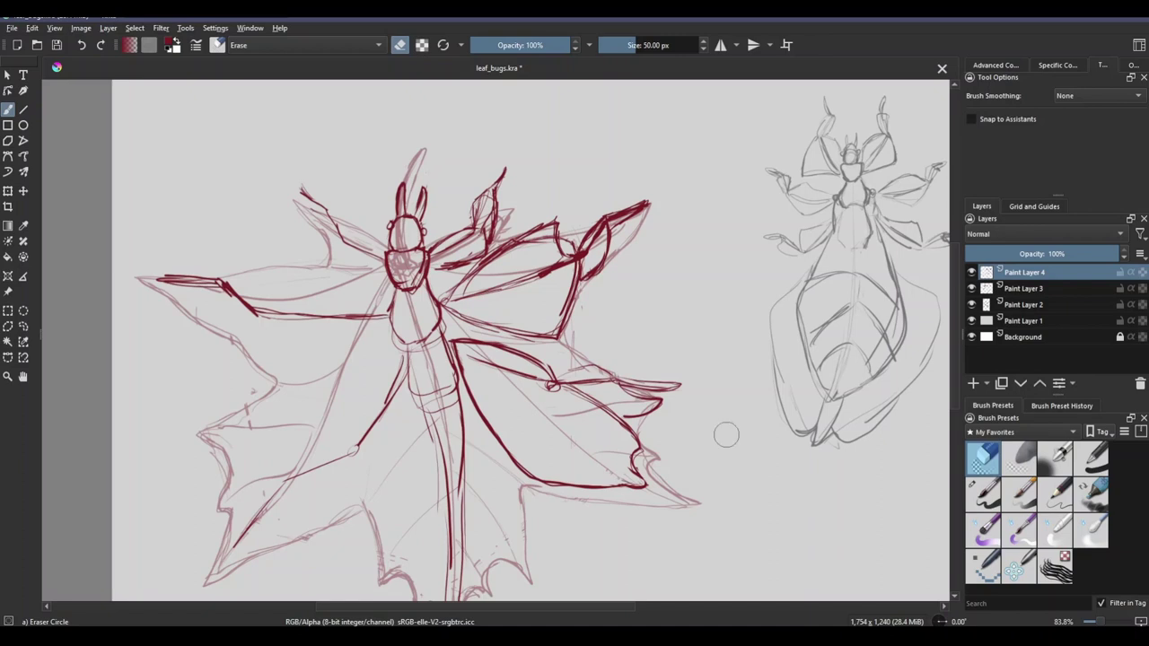
key(/)
mouse_move(559, 352)
mouse_down()
mouse_move(615, 381)
mouse_move(580, 381)
mouse_move(660, 395)
mouse_up()
drag(633, 463, 544, 490)
key(/)
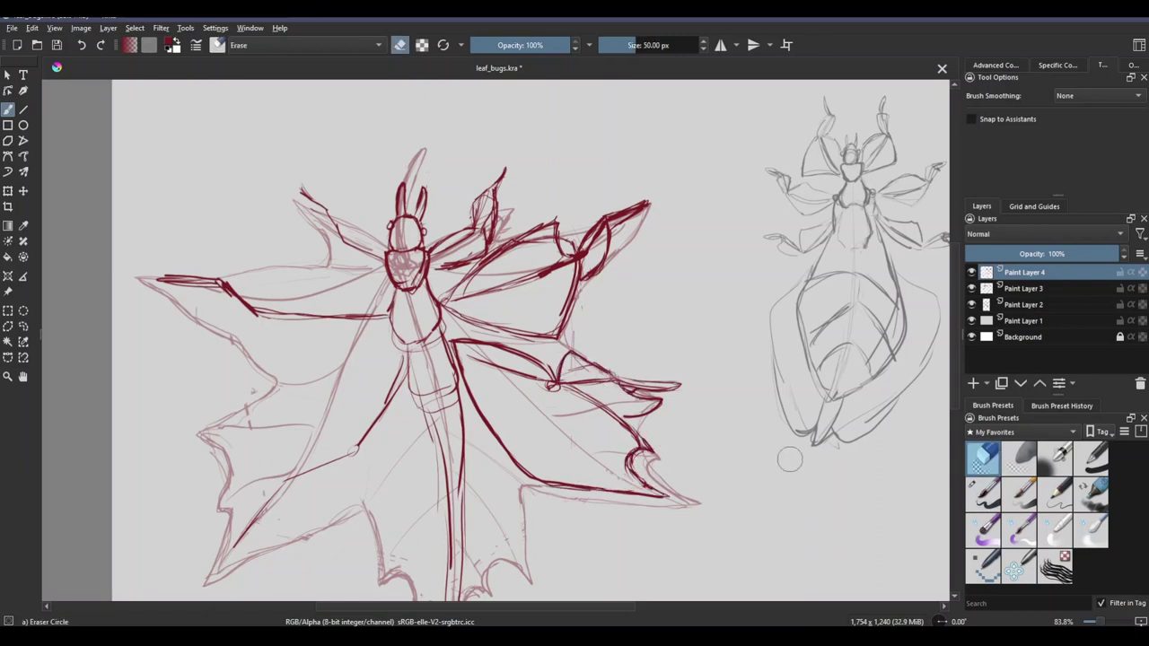
Step: Refine the outline and leaf-shaped flap of the insect's right front leg
scroll(828, 436, up, 3)
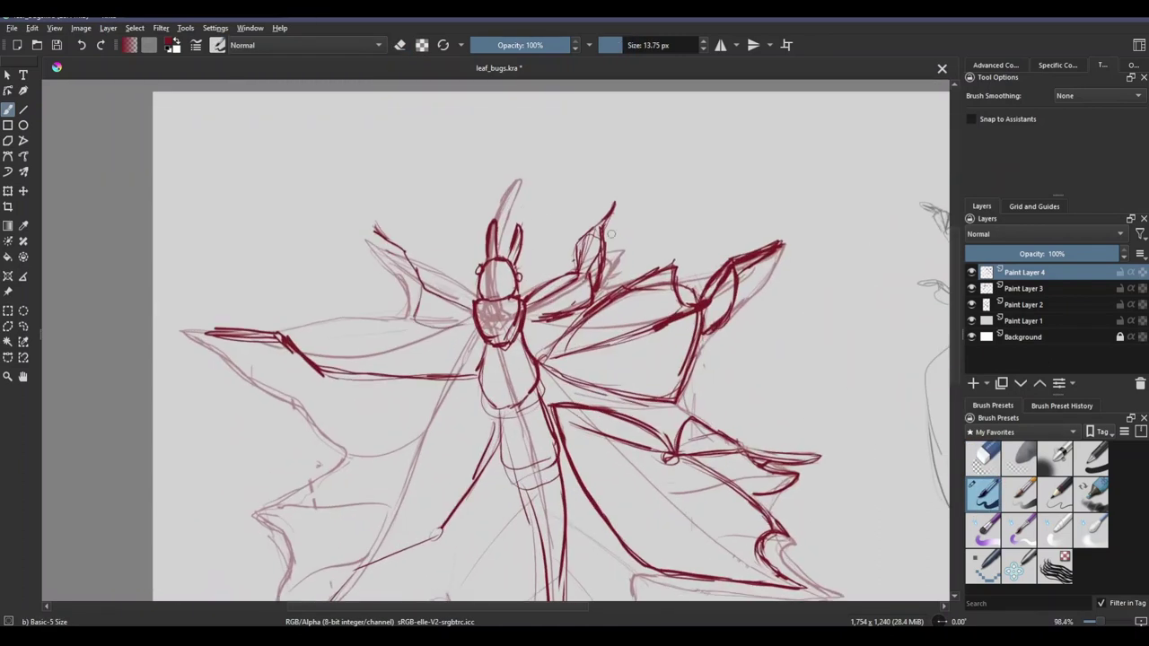
drag(543, 316, 597, 295)
drag(595, 238, 584, 278)
Step: Redraw the left front leg with a matching leaf-shaped outer flap and thicken both front legs' upper segments
key(/)
drag(470, 305, 377, 224)
key(/)
drag(409, 280, 375, 229)
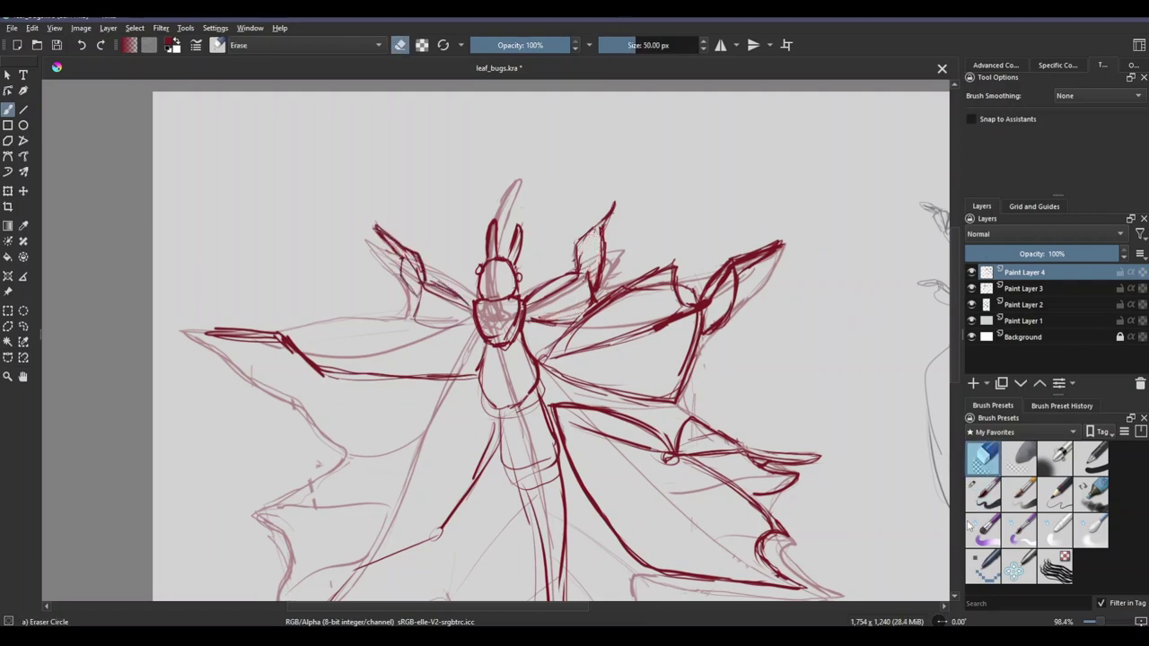
key(/)
drag(577, 272, 580, 237)
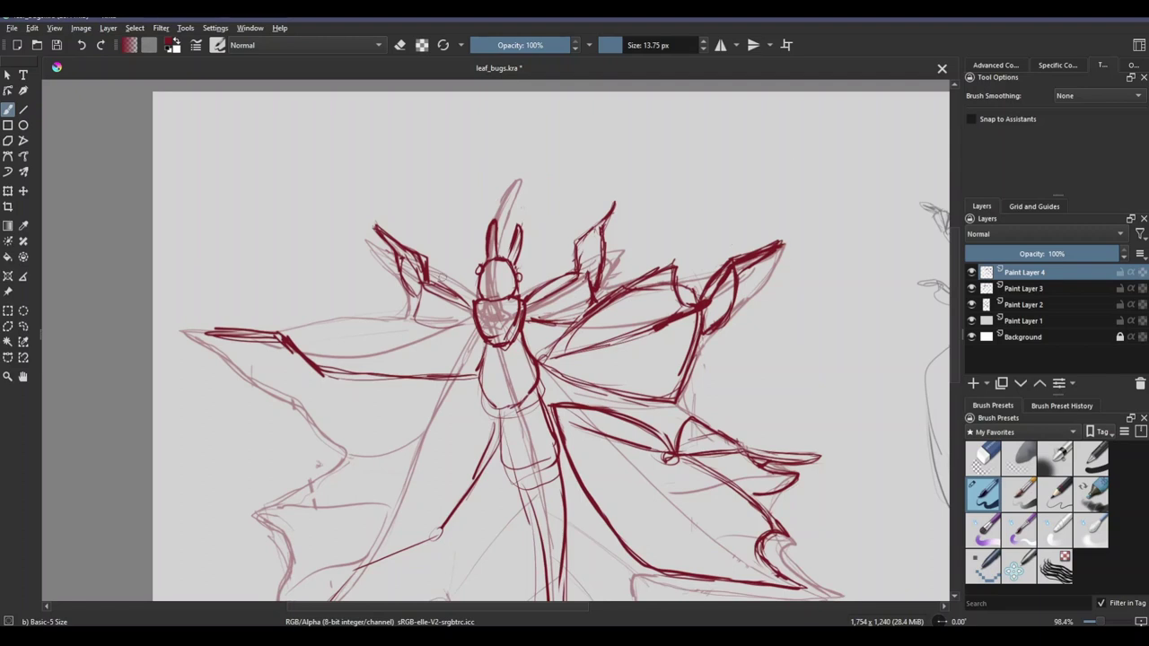
drag(470, 307, 433, 275)
drag(535, 293, 578, 267)
Step: Erase stray lines around the left front leg and the right middle leg
key(/)
drag(461, 300, 431, 278)
drag(539, 359, 636, 374)
mouse_move(765, 298)
mouse_down()
mouse_move(715, 286)
mouse_move(783, 312)
mouse_up()
key(/)
Step: Draw broad leaf-shaped plates above and below the left middle leg and a curved flap on its outer segment
drag(565, 337, 413, 341)
drag(418, 385, 565, 422)
drag(715, 294, 747, 296)
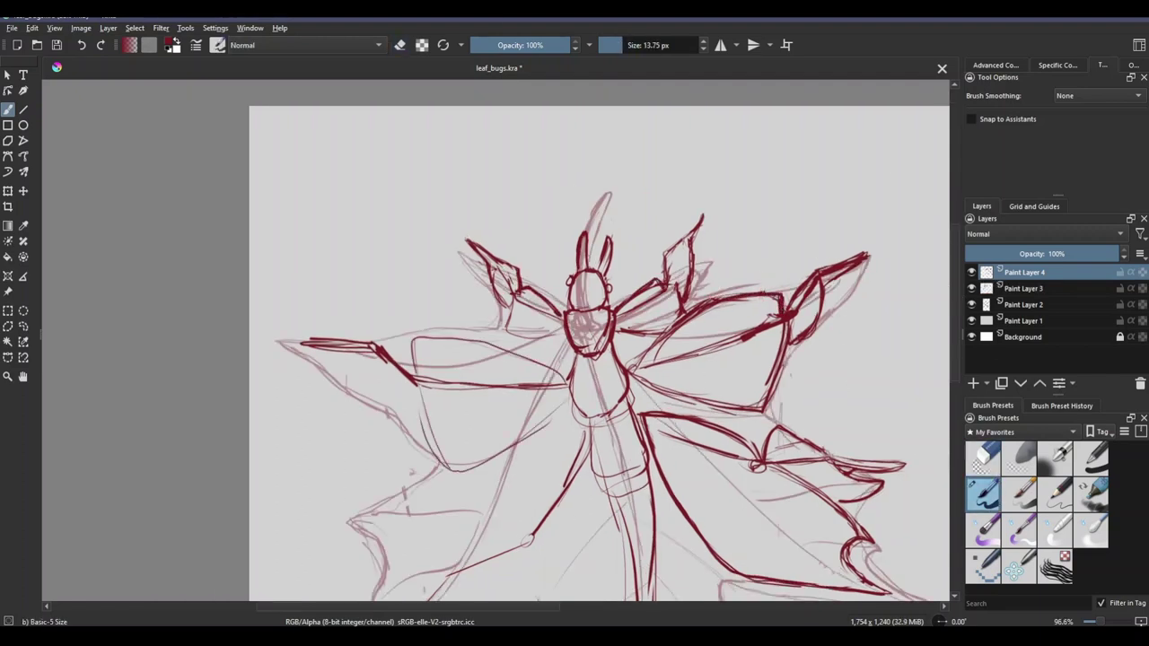
drag(413, 343, 454, 471)
mouse_move(298, 341)
mouse_down()
mouse_move(368, 345)
mouse_move(411, 415)
mouse_up()
drag(354, 338, 411, 370)
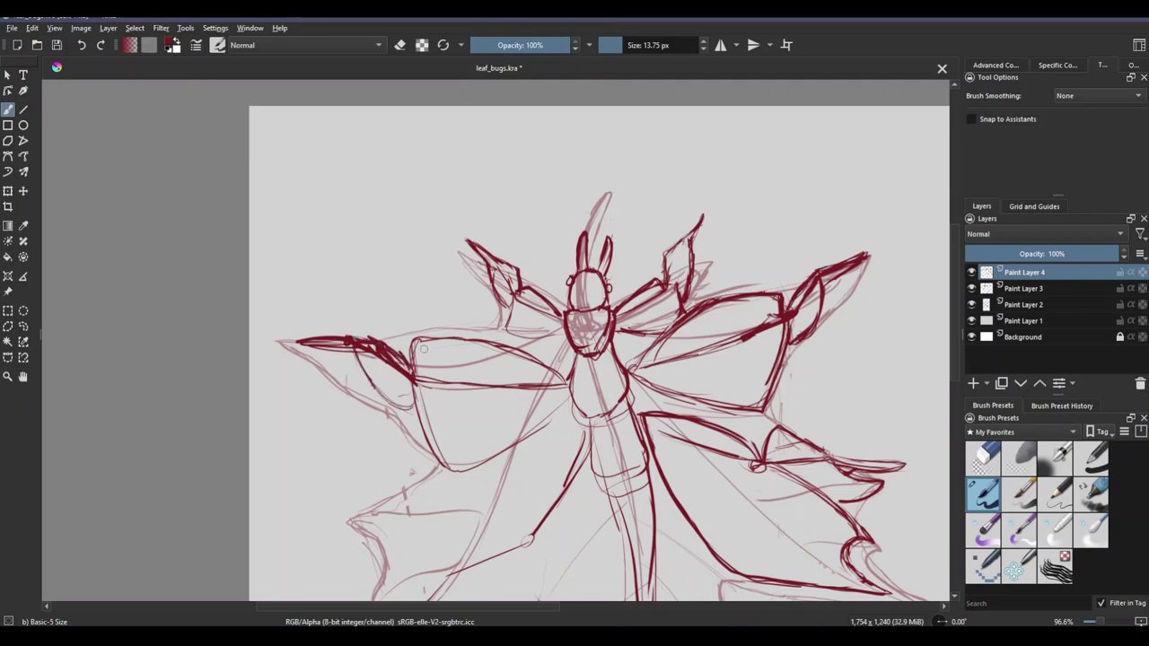
Step: Outline a large leaf-lobe plate with a notched tip beneath the left hind leg, and widen the leg's upper segment
scroll(424, 351, down, 3)
scroll(499, 343, up, 2)
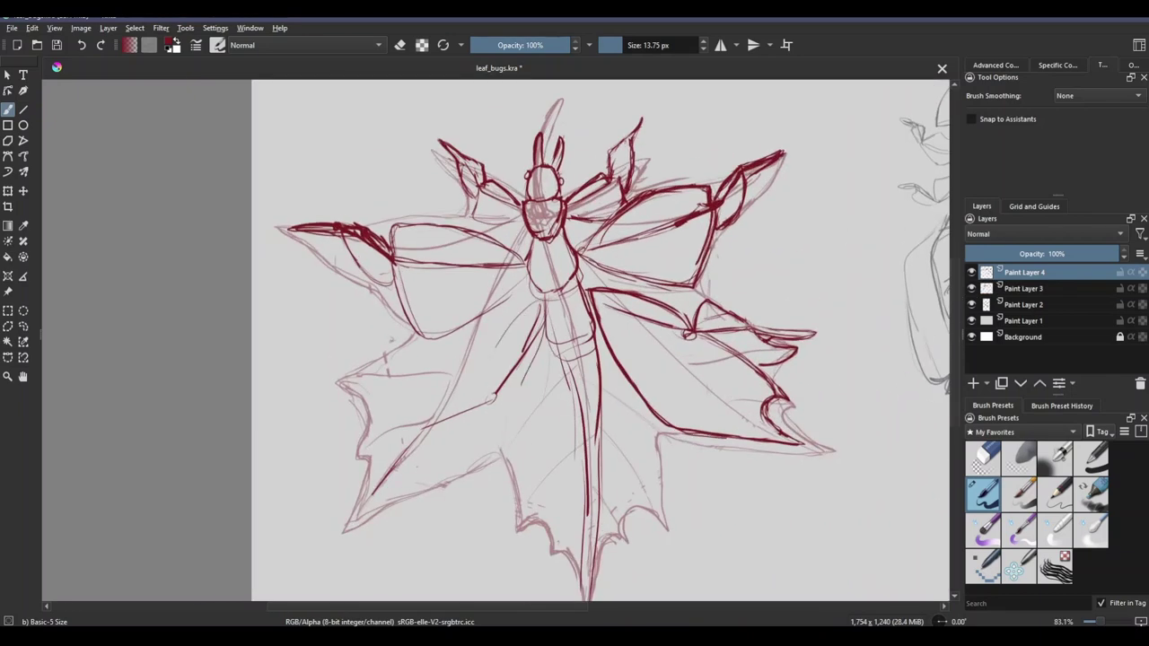
drag(548, 366, 509, 530)
drag(449, 476, 496, 489)
drag(554, 377, 508, 532)
key(/)
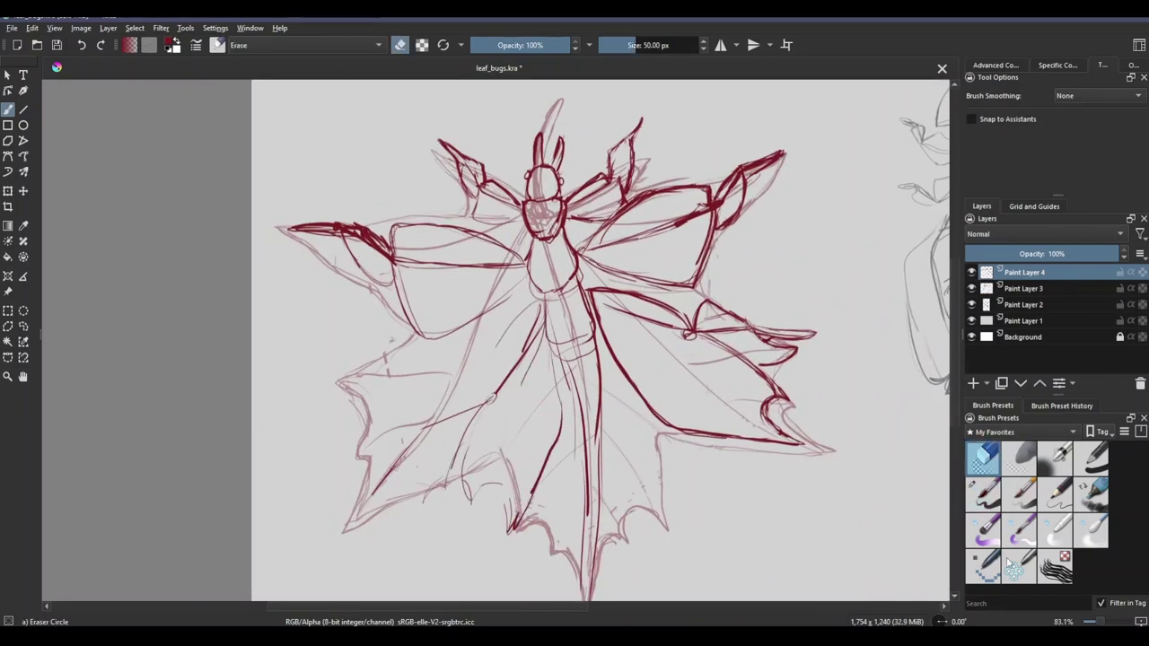
key(/)
mouse_move(550, 309)
mouse_down()
mouse_move(537, 385)
mouse_move(467, 501)
mouse_move(530, 542)
mouse_up()
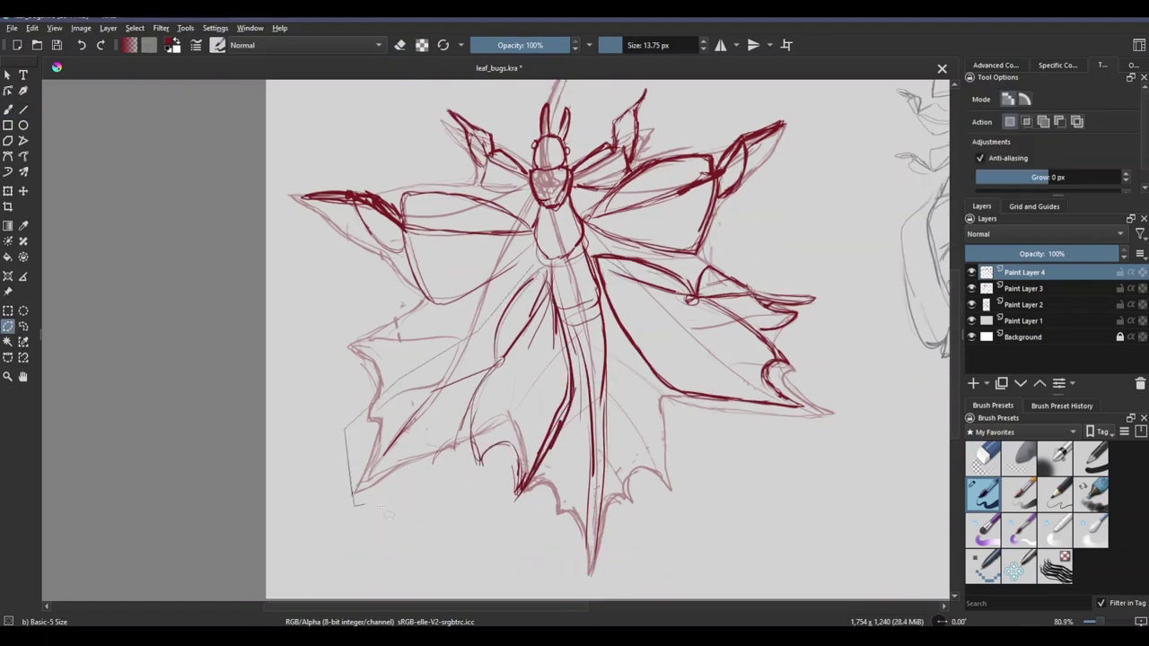
Step: Select the left hind leg freehand, rotate it outward away from the abdomen, and clear the selection
mouse_move(382, 510)
mouse_down()
mouse_move(509, 555)
mouse_move(528, 273)
mouse_up()
key(ctrl+t)
drag(790, 171, 791, 285)
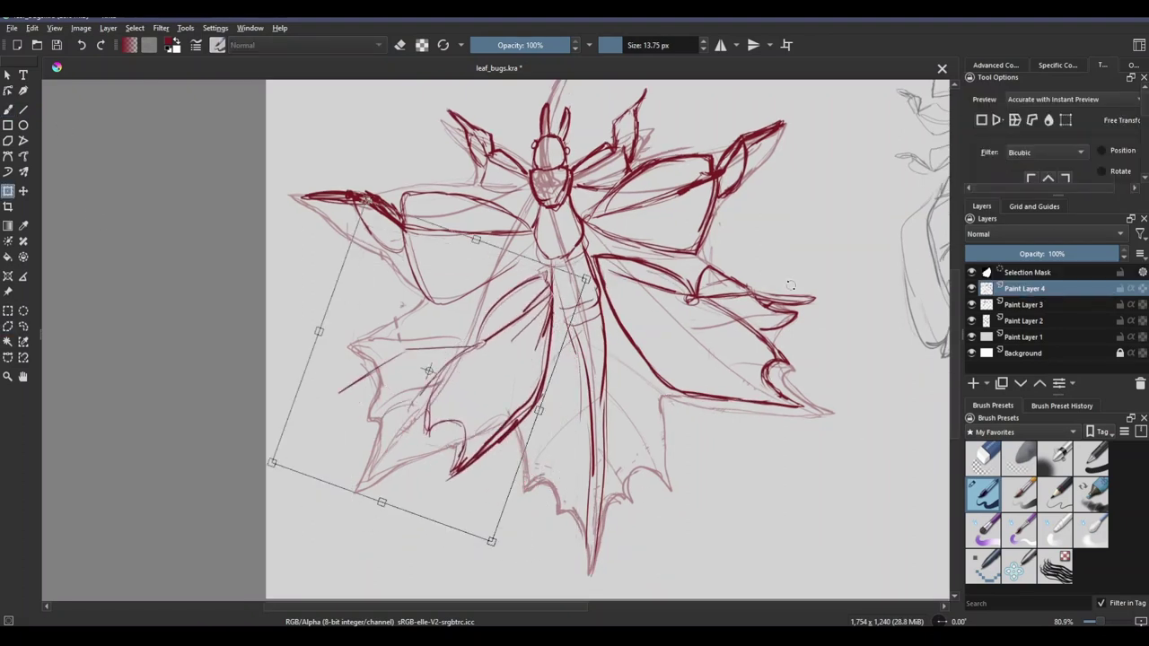
key(Return)
key(ctrl+shift+a)
key(b)
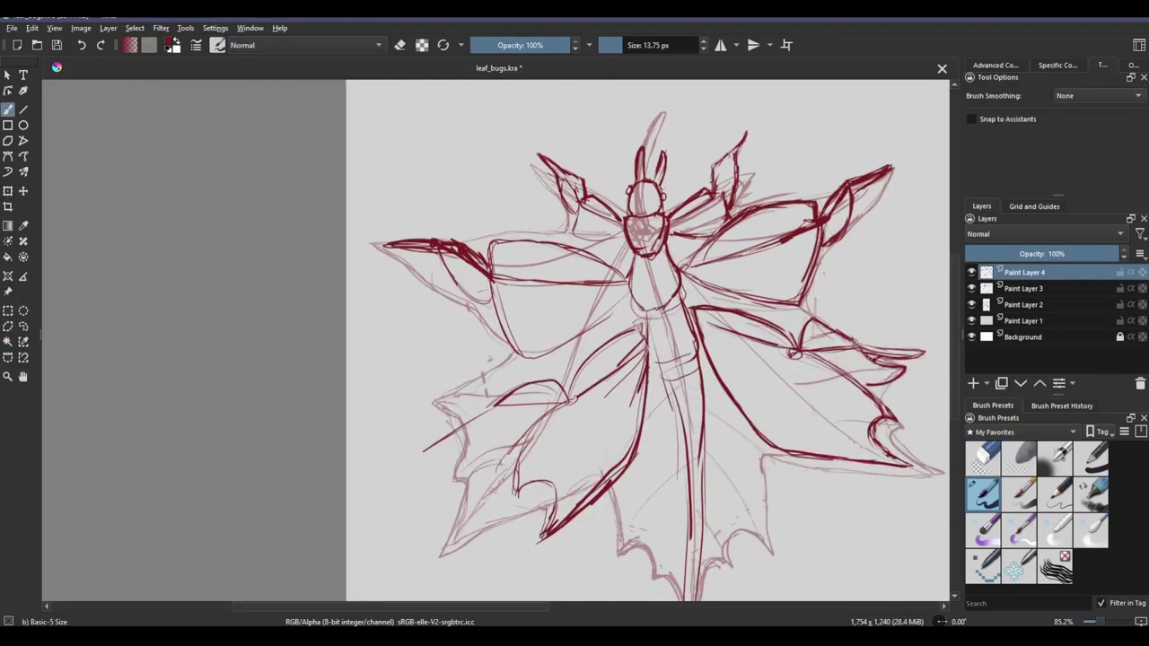
Step: Shape the left hind leg's outer segment into a pointed flap, and clean up the leg's lines near the body
drag(472, 358, 327, 428)
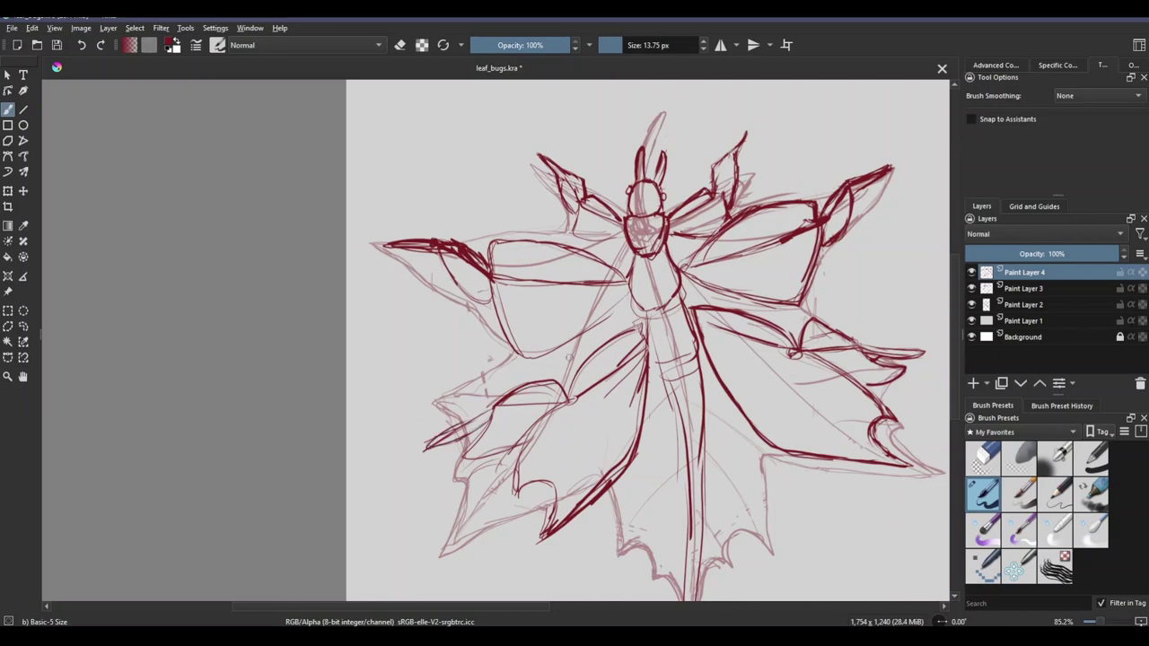
key(minus)
scroll(643, 341, down, 2)
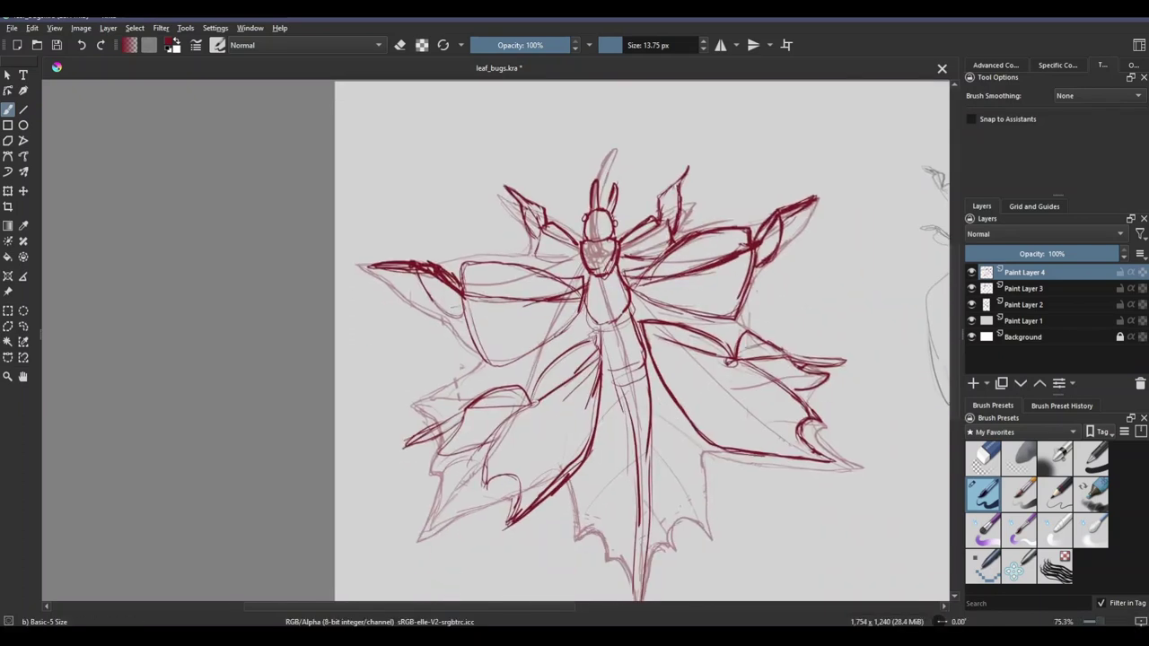
mouse_move(600, 325)
mouse_down()
mouse_move(536, 408)
mouse_move(545, 386)
mouse_move(415, 440)
mouse_up()
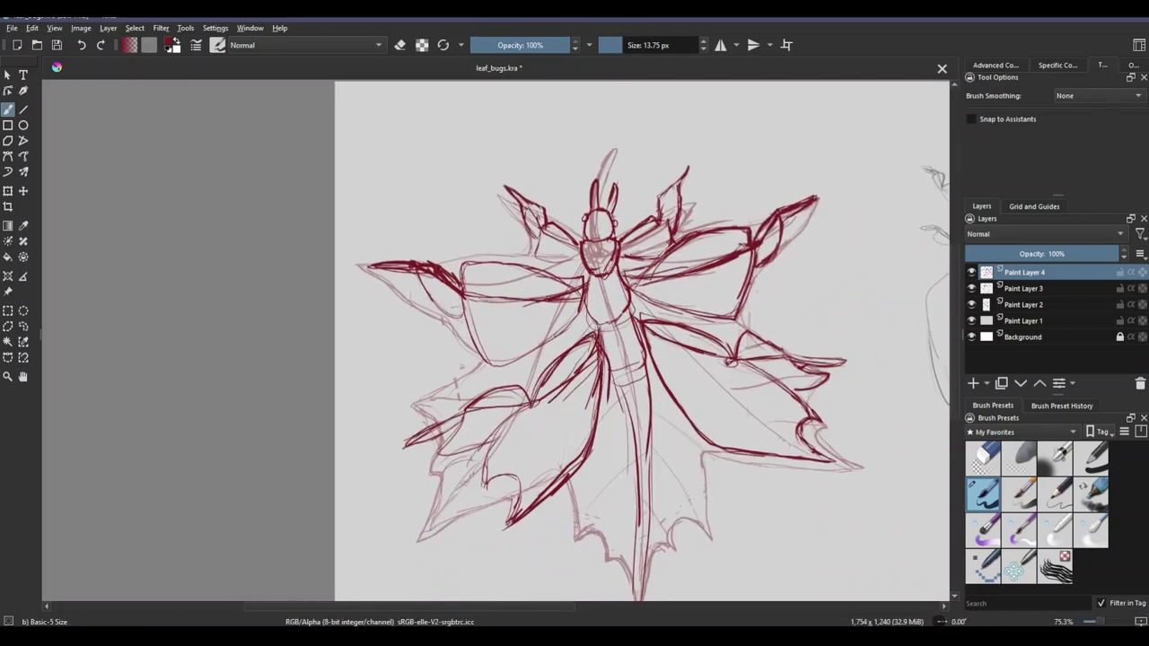
key(e)
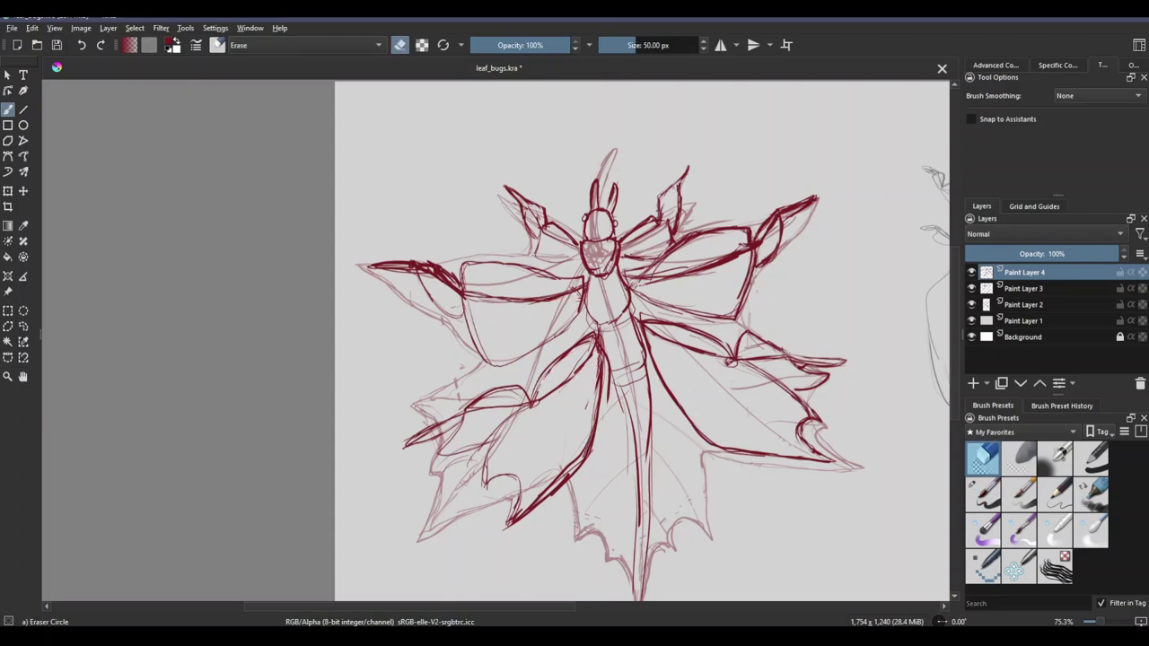
scroll(793, 305, right, 2)
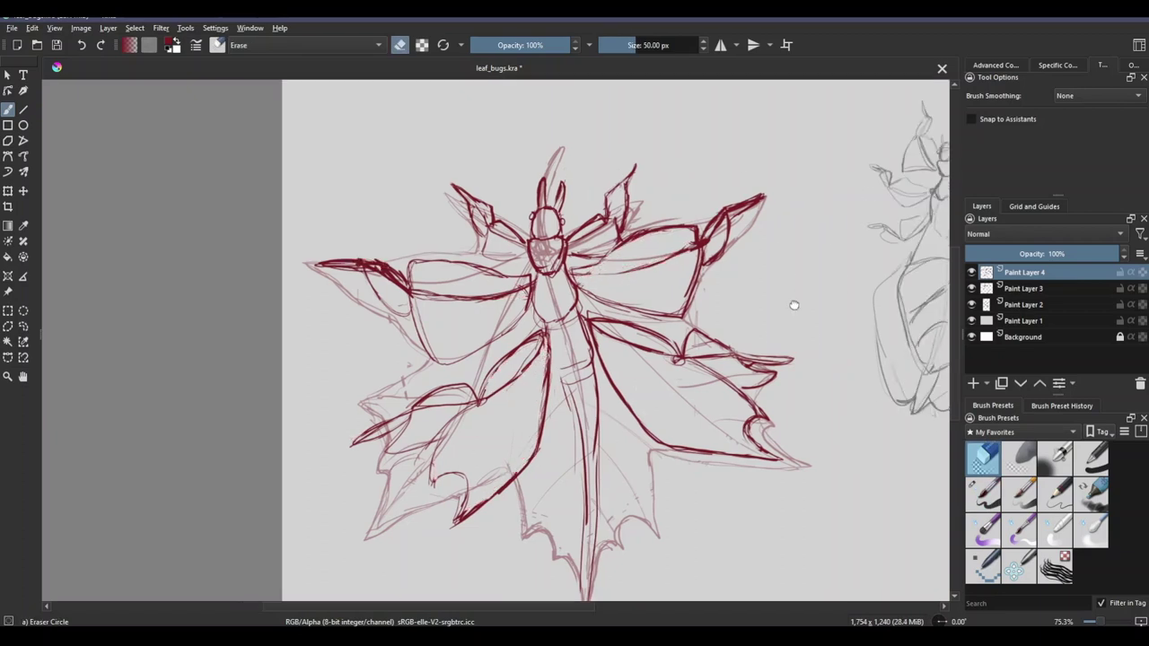
scroll(794, 305, right, 1)
key(e)
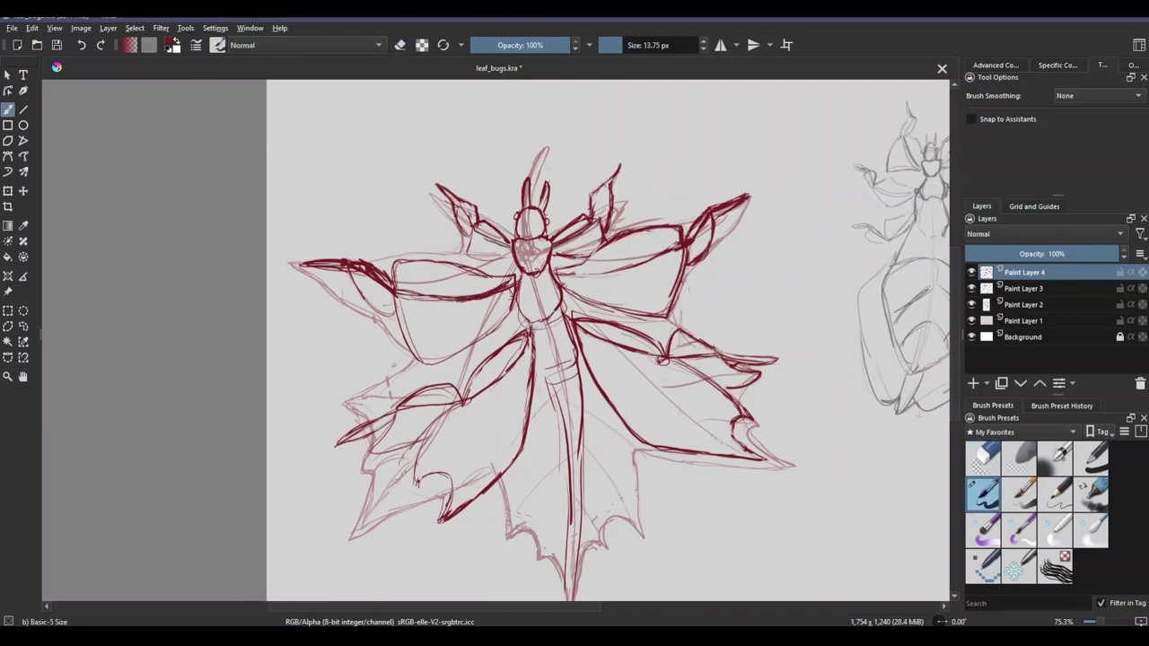
Step: Refine the lines of the right front leg and the right middle leg
drag(474, 248, 503, 230)
drag(591, 215, 609, 183)
drag(561, 275, 660, 254)
scroll(832, 509, left, 1)
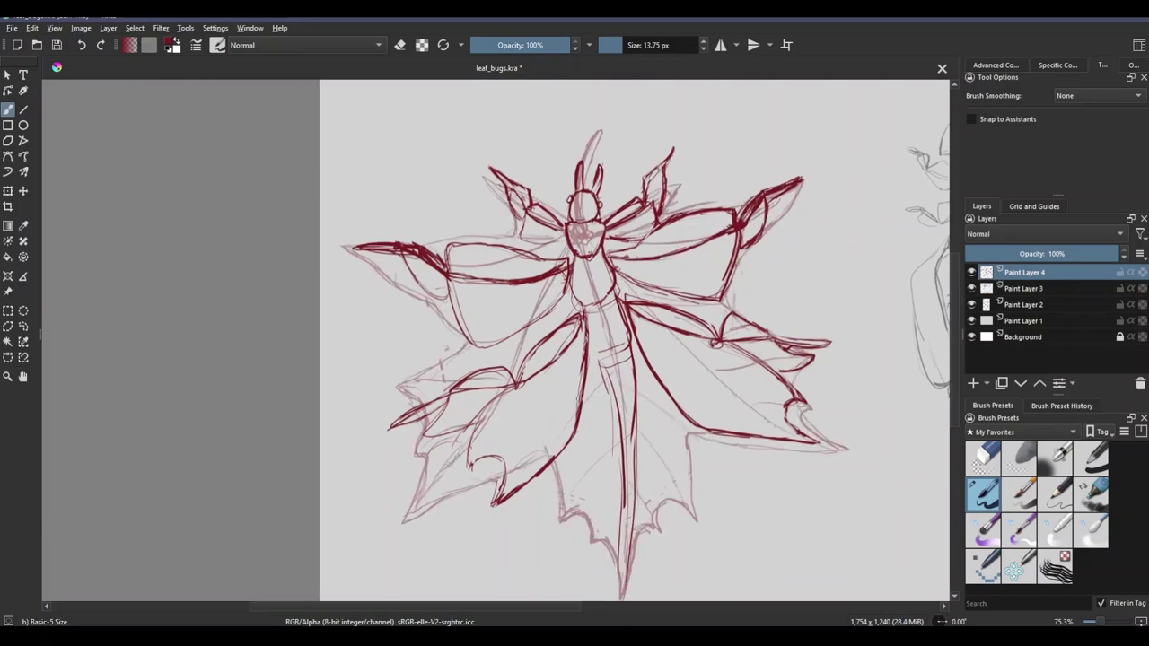
Step: Redraw the lower edge and pointed tip of the left hind leg's large plate on Paint Layer 4, erasing the old lines
key(Page_Down)
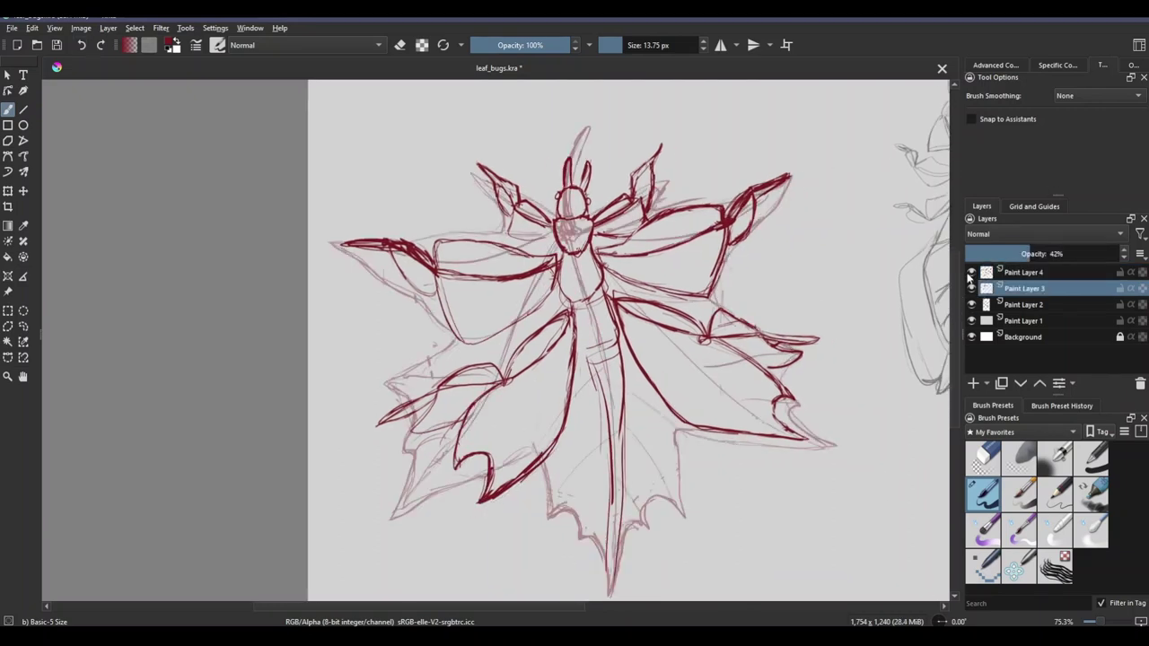
key(Page_Up)
drag(569, 400, 465, 514)
key(e)
mouse_move(480, 453)
mouse_down()
mouse_move(543, 505)
mouse_move(557, 420)
mouse_up()
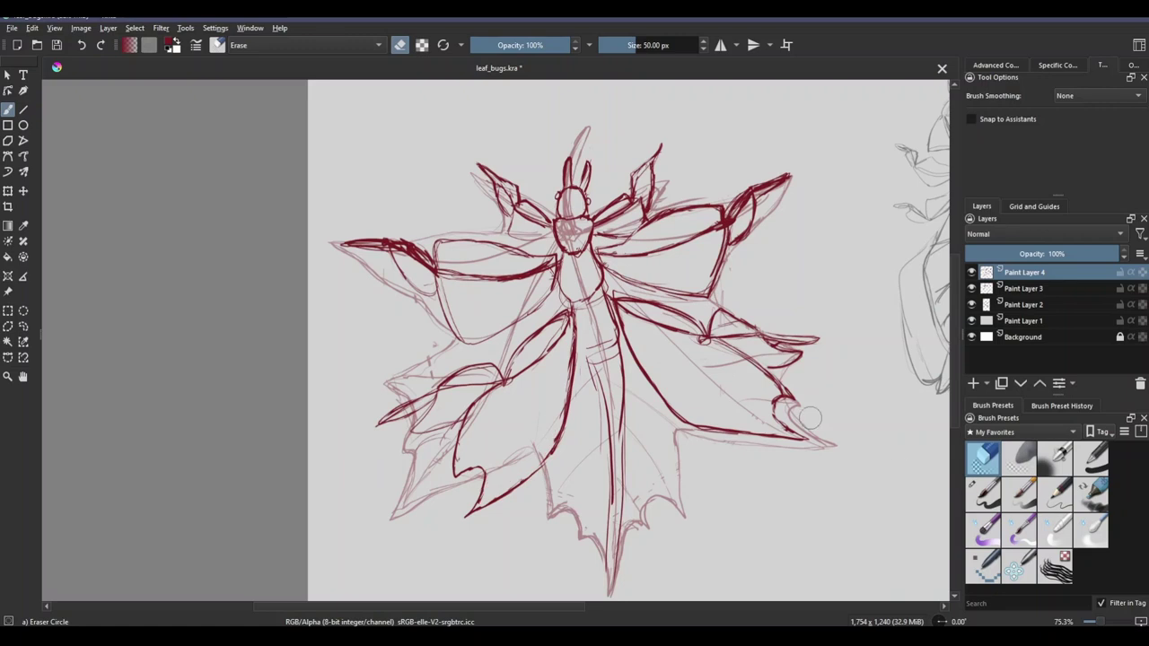
drag(467, 517, 556, 440)
key(e)
mouse_move(575, 319)
mouse_down()
mouse_move(462, 526)
mouse_move(558, 460)
mouse_up()
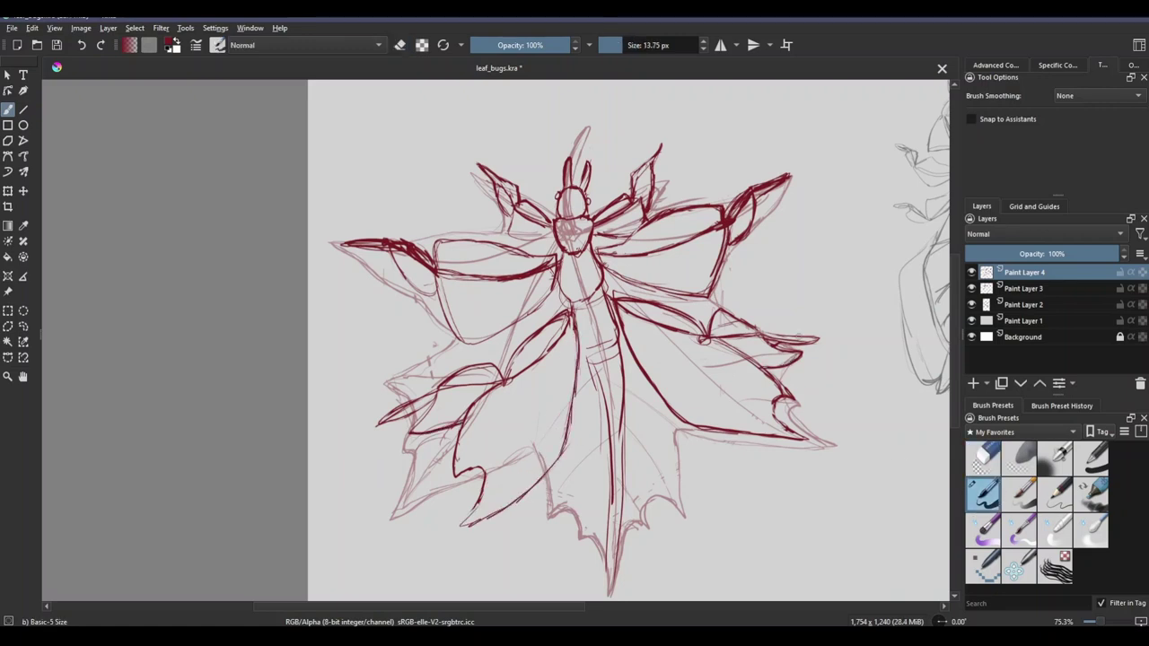
key(e)
drag(883, 462, 823, 481)
key(e)
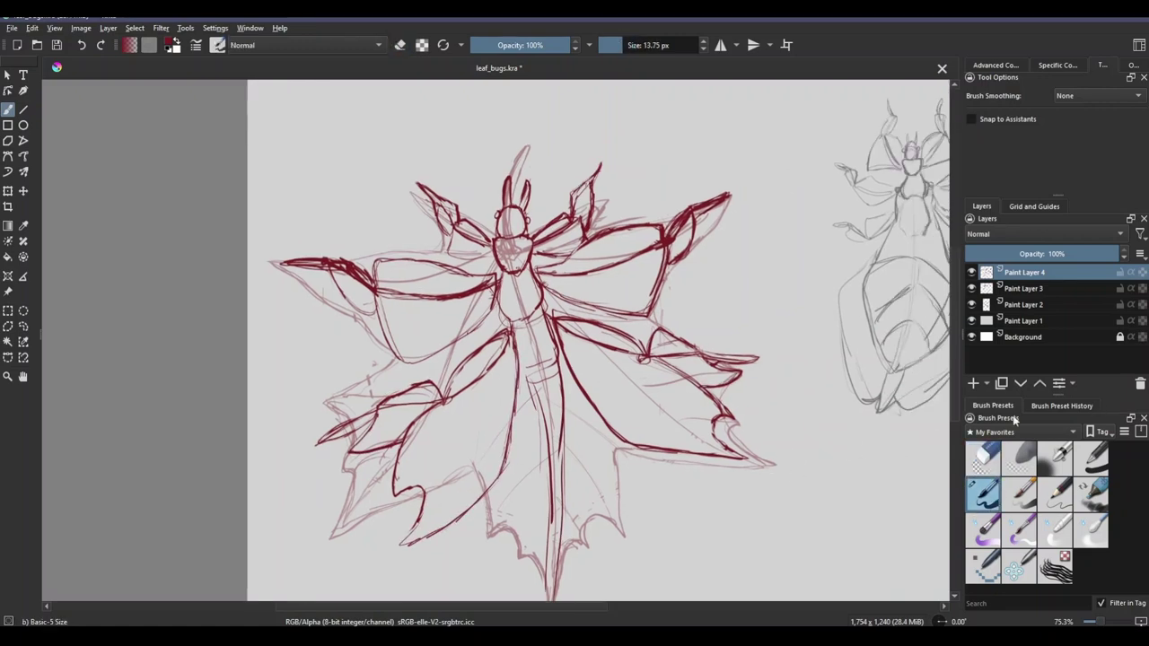
Step: Hide Paint Layer 3 and erase stray lines around the insect's middle and hind legs
click(972, 288)
key(e)
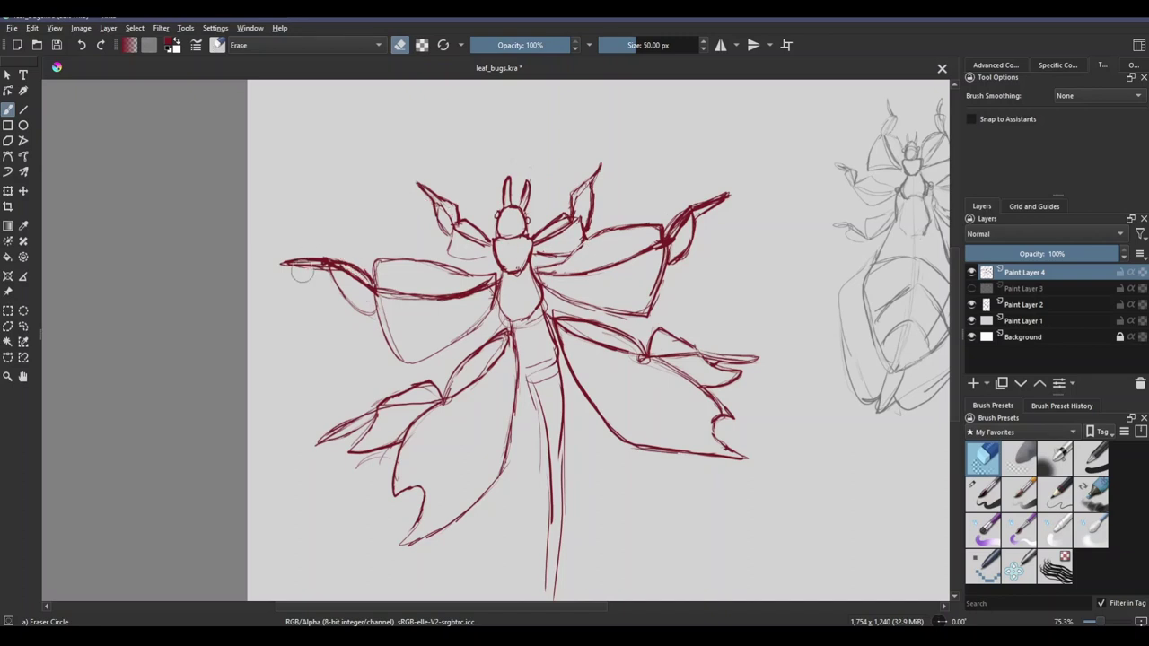
drag(382, 298, 564, 283)
mouse_move(680, 260)
mouse_down()
mouse_move(552, 314)
mouse_move(654, 364)
mouse_move(765, 380)
mouse_up()
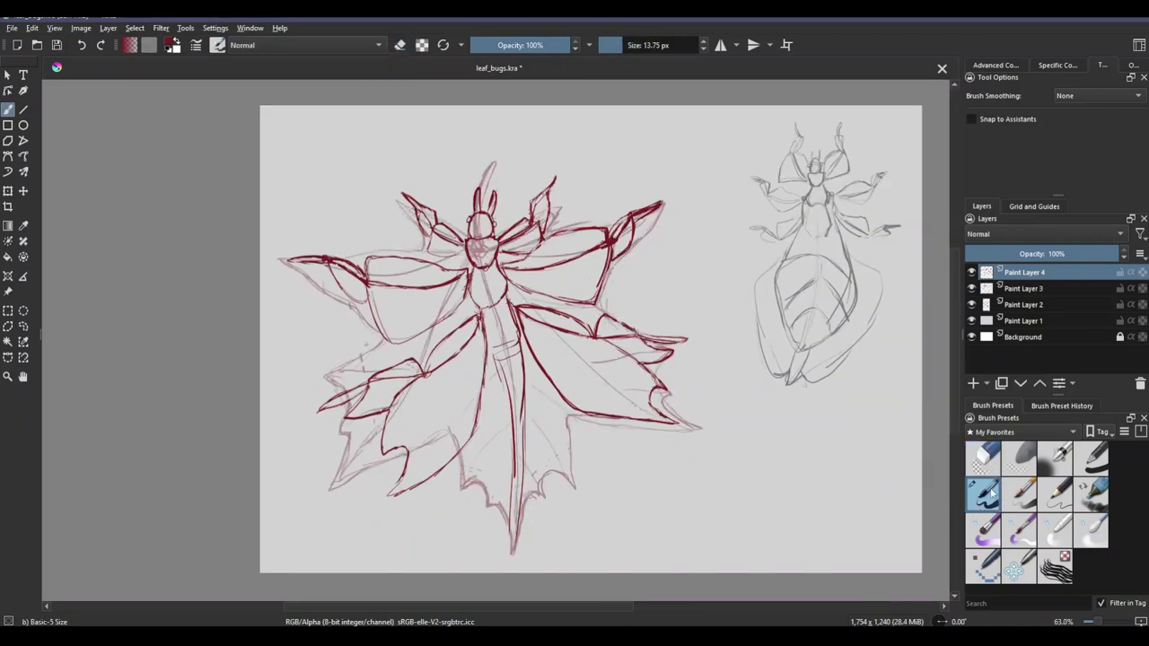
Step: Ink the abdomen as a lobed maple leaf with notched sides and a pointed tip over the sketch
mouse_move(539, 323)
mouse_down()
mouse_move(580, 469)
mouse_move(519, 550)
mouse_up()
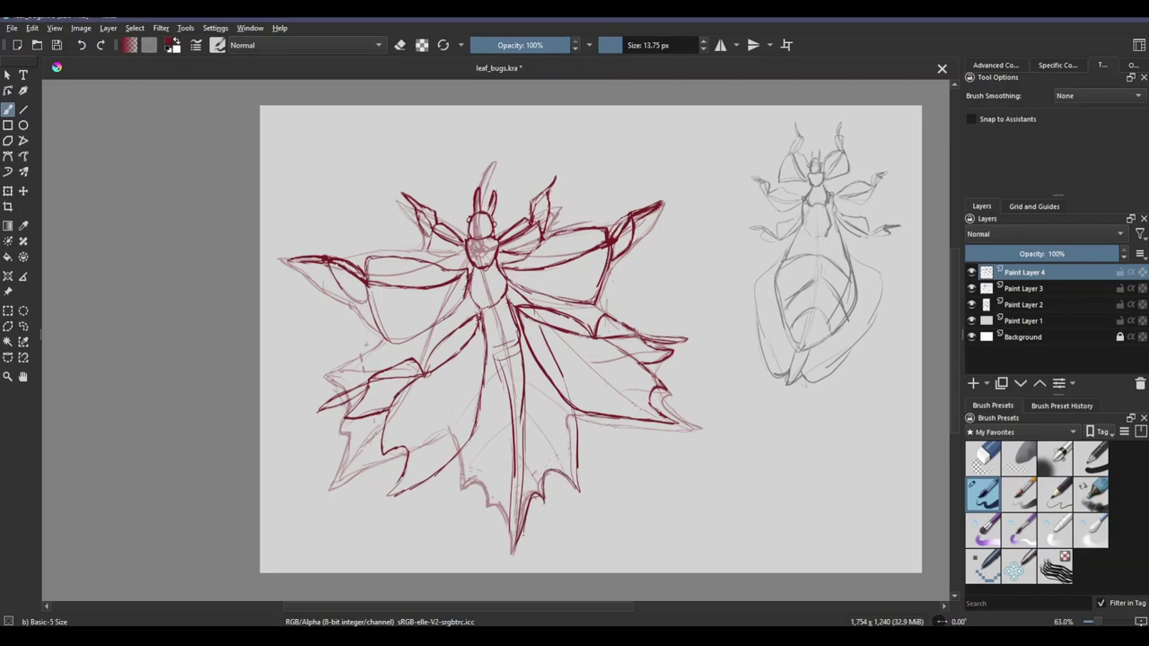
drag(530, 301, 575, 458)
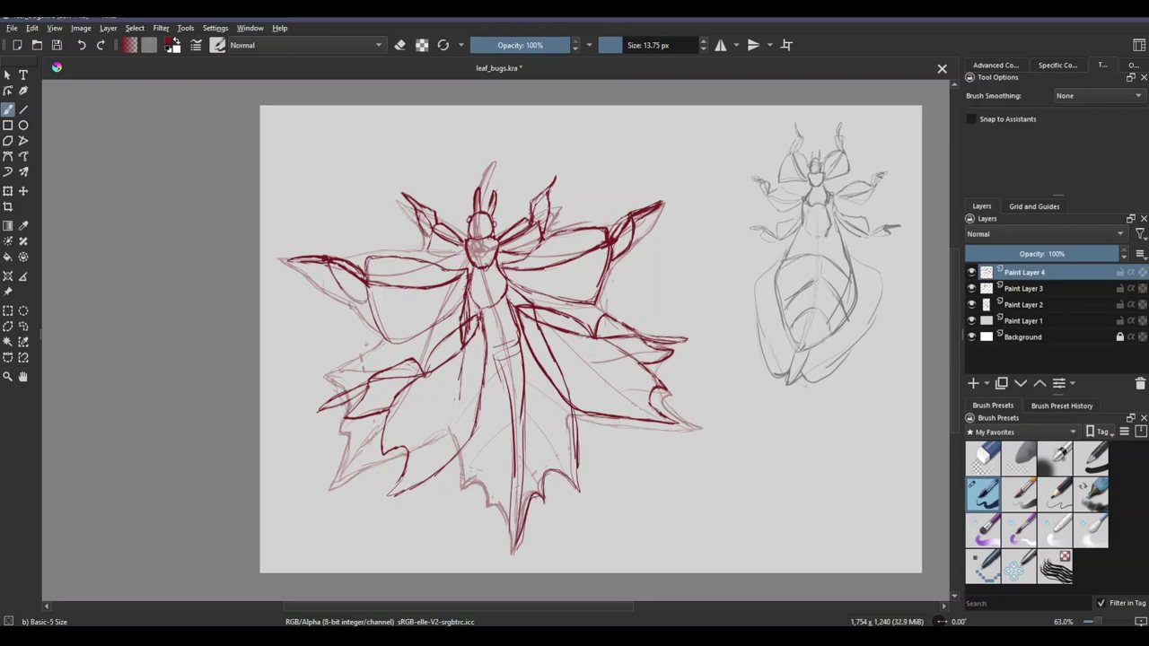
drag(458, 490, 537, 496)
drag(460, 453, 492, 516)
key(e)
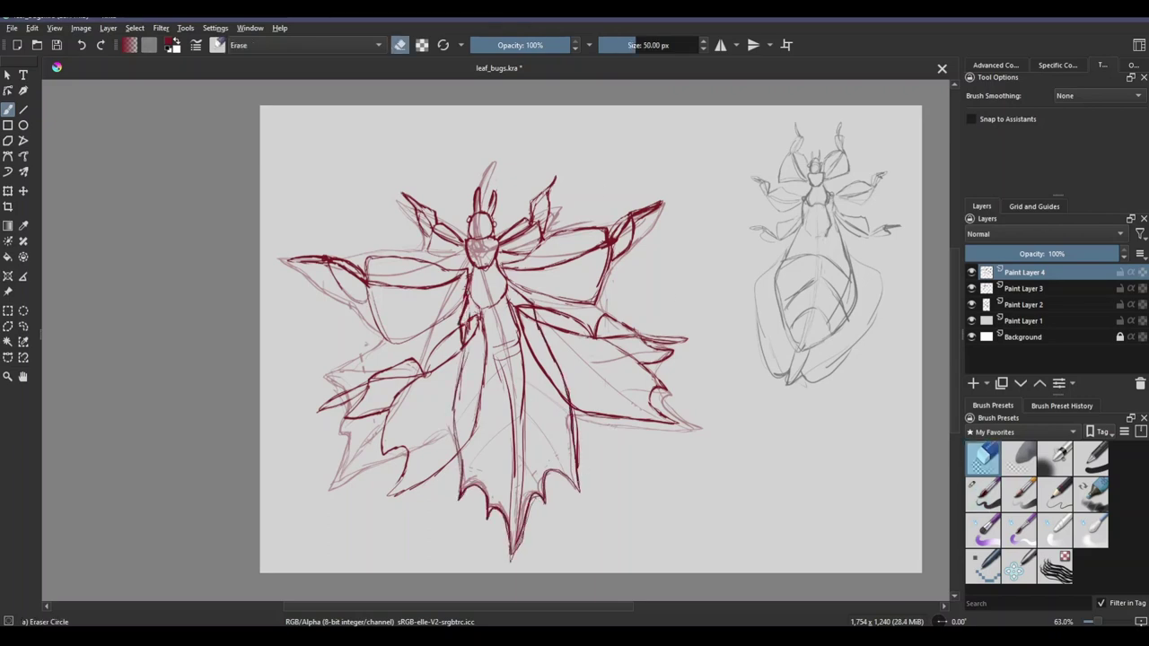
key(e)
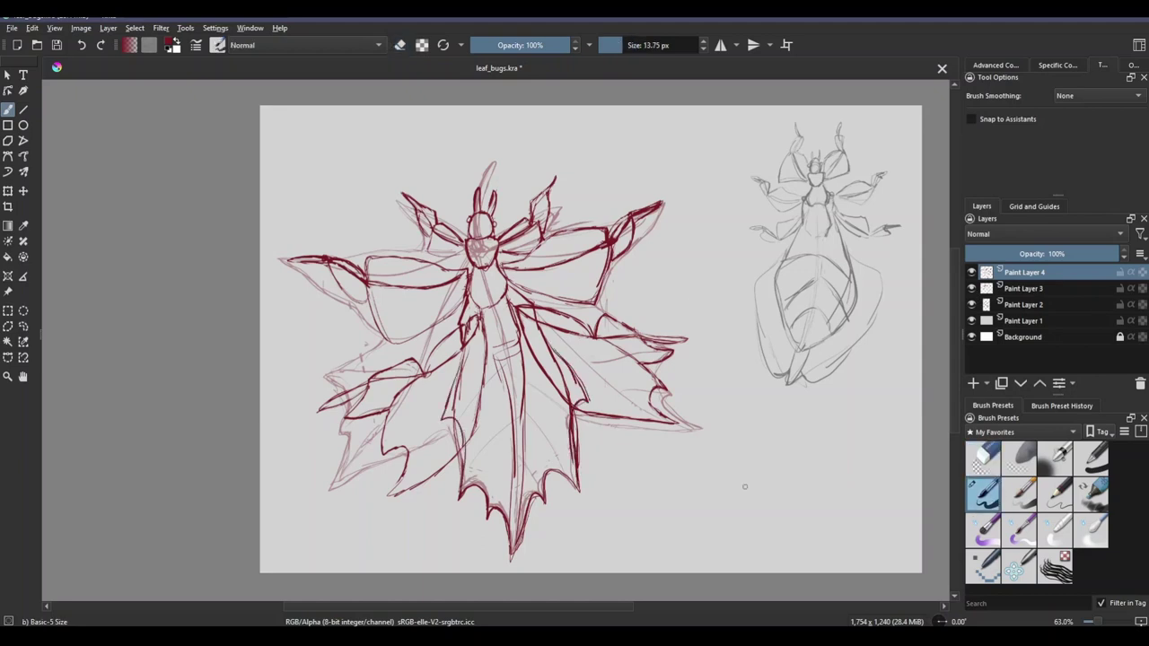
Step: Hide Paint Layer 3 and erase the old body and leg lines inside the leaf-shaped abdomen on Paint Layer 4
click(972, 288)
key(e)
scroll(680, 456, up, 1)
drag(435, 345, 467, 431)
mouse_move(458, 297)
mouse_down()
mouse_move(530, 341)
mouse_move(574, 463)
mouse_up()
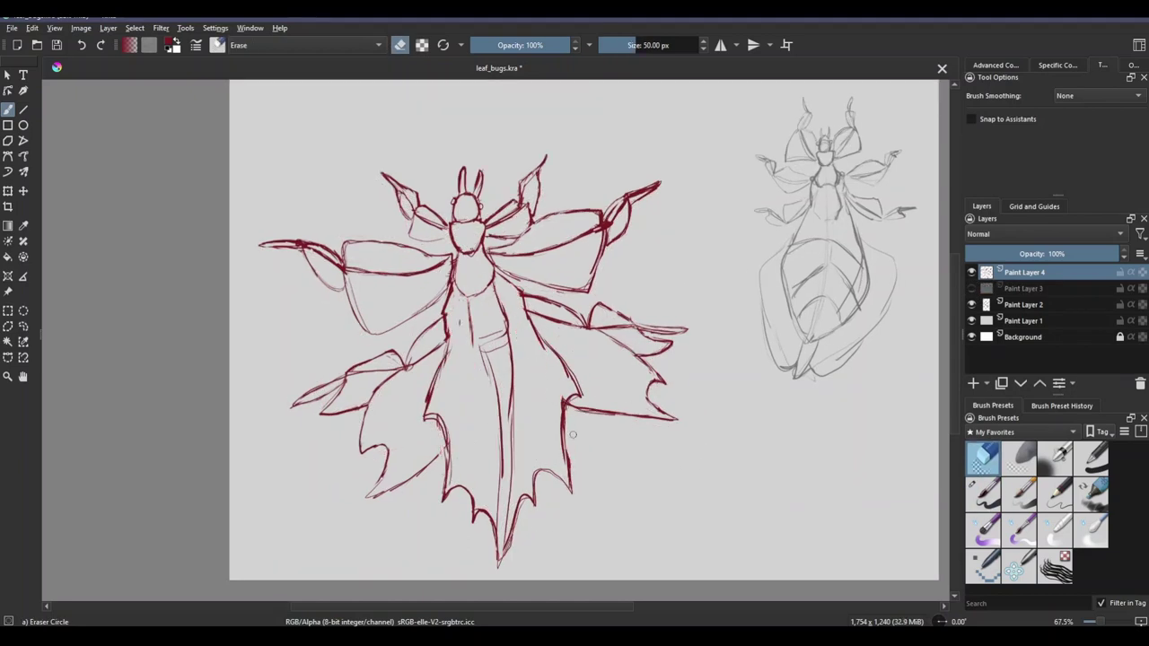
drag(476, 298, 500, 539)
Step: Redraw the side lobes and scalloped lower edge of the abdomen, erasing the doubled outlines
key(e)
drag(538, 432, 574, 494)
drag(440, 421, 438, 513)
drag(449, 489, 530, 503)
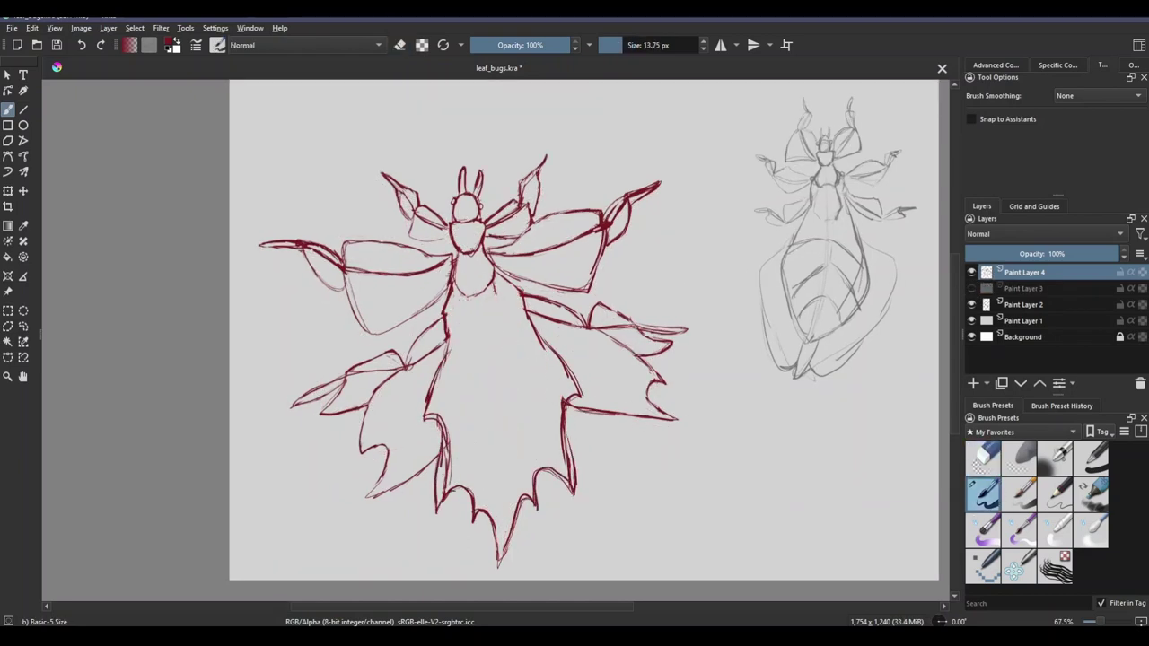
key(e)
drag(424, 404, 447, 429)
drag(566, 416, 567, 485)
key(e)
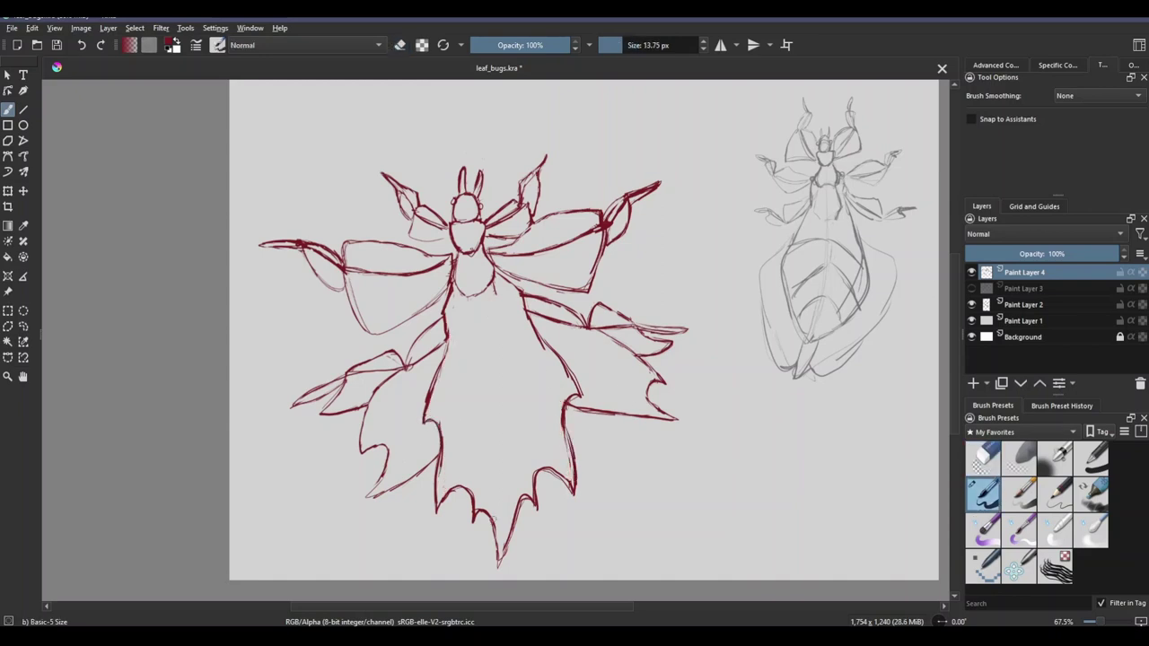
Step: Clean up the small lower-left notch of the abdomen and draw a central vein from the thorax to the tip
key(e)
drag(474, 496, 484, 517)
key(e)
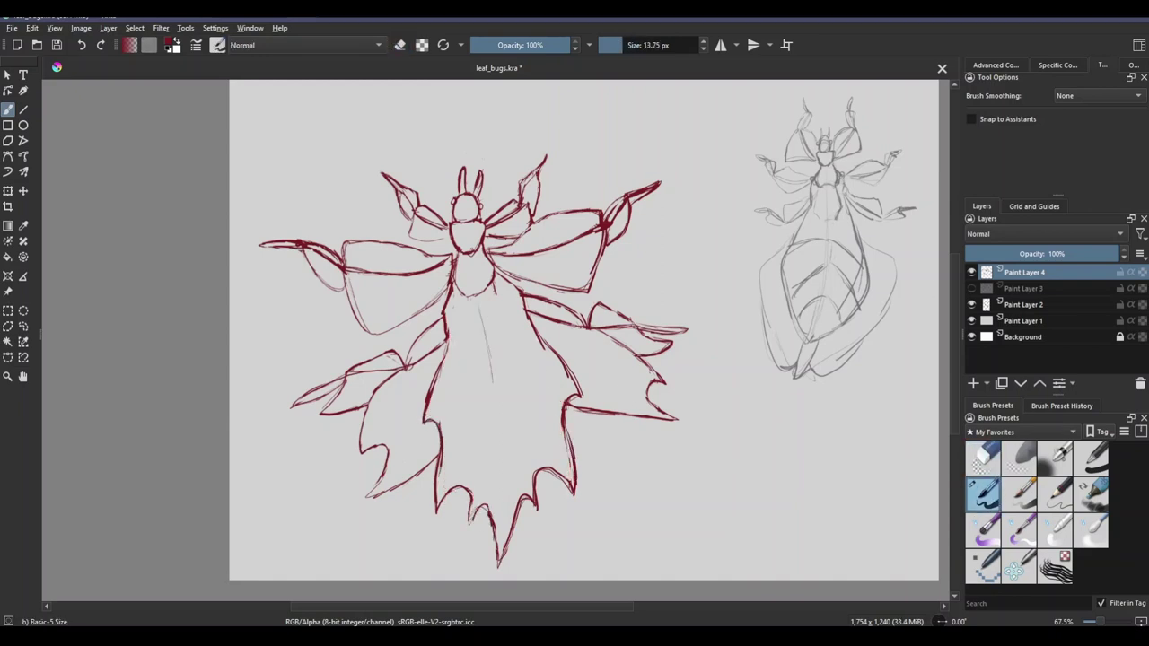
click(972, 288)
click(973, 287)
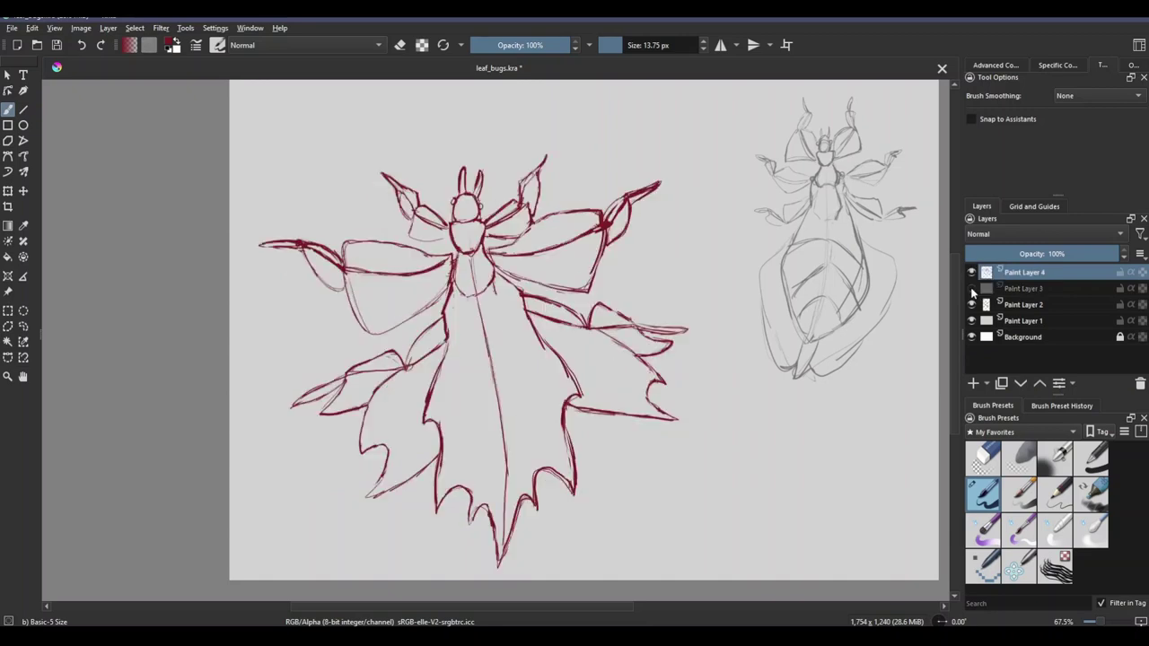
Step: Show Paint Layer 3 and draw curved side veins branching from the abdomen's central vein
click(973, 288)
drag(530, 434, 564, 401)
drag(481, 355, 437, 415)
drag(490, 344, 562, 380)
drag(504, 404, 440, 500)
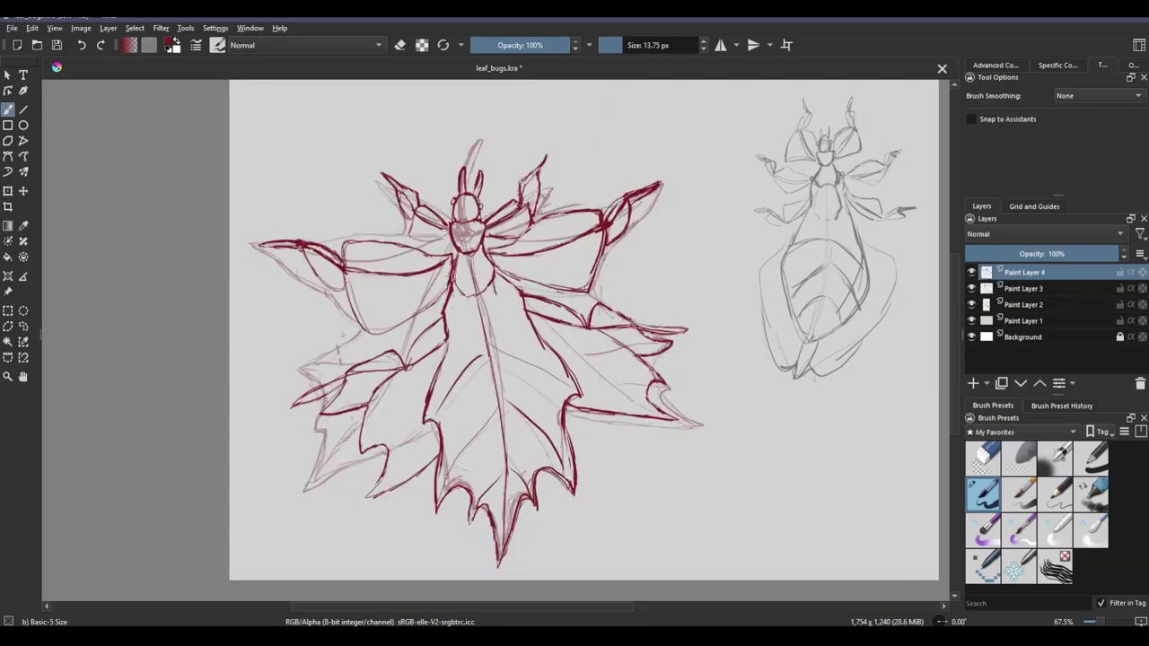
Step: Draw a long curved vein across the right hind leg's plate and rework the notch at its outer edge
drag(643, 321, 562, 406)
drag(563, 405, 624, 381)
drag(495, 400, 494, 460)
drag(468, 349, 428, 420)
key(ctrl+z)
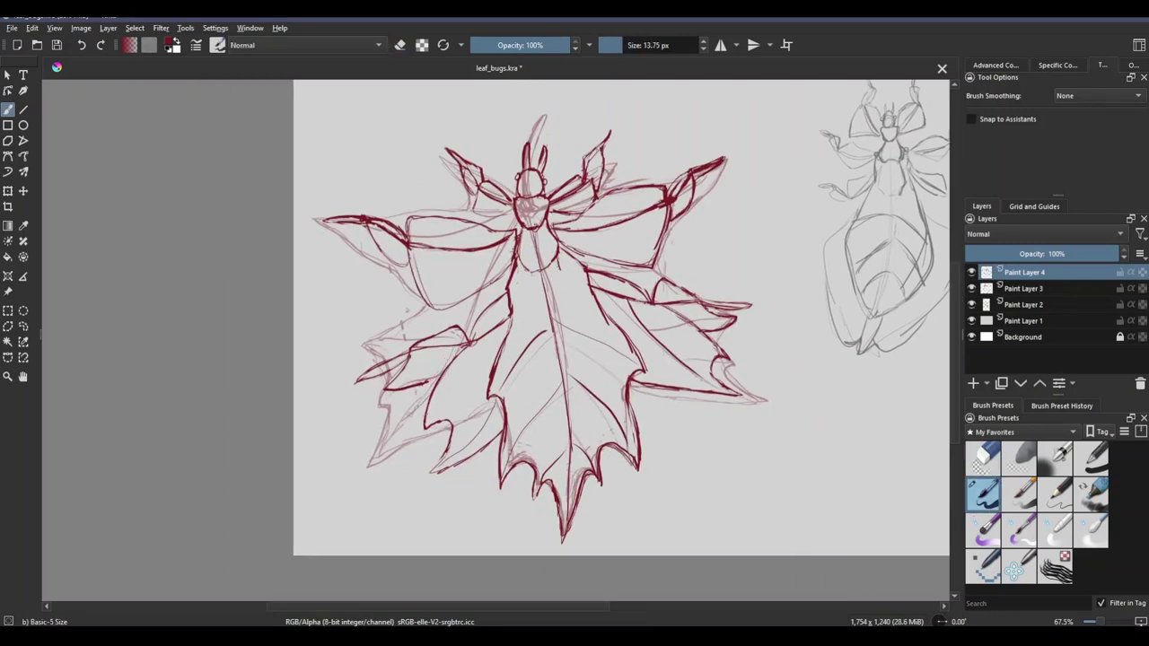
key(ctrl+z)
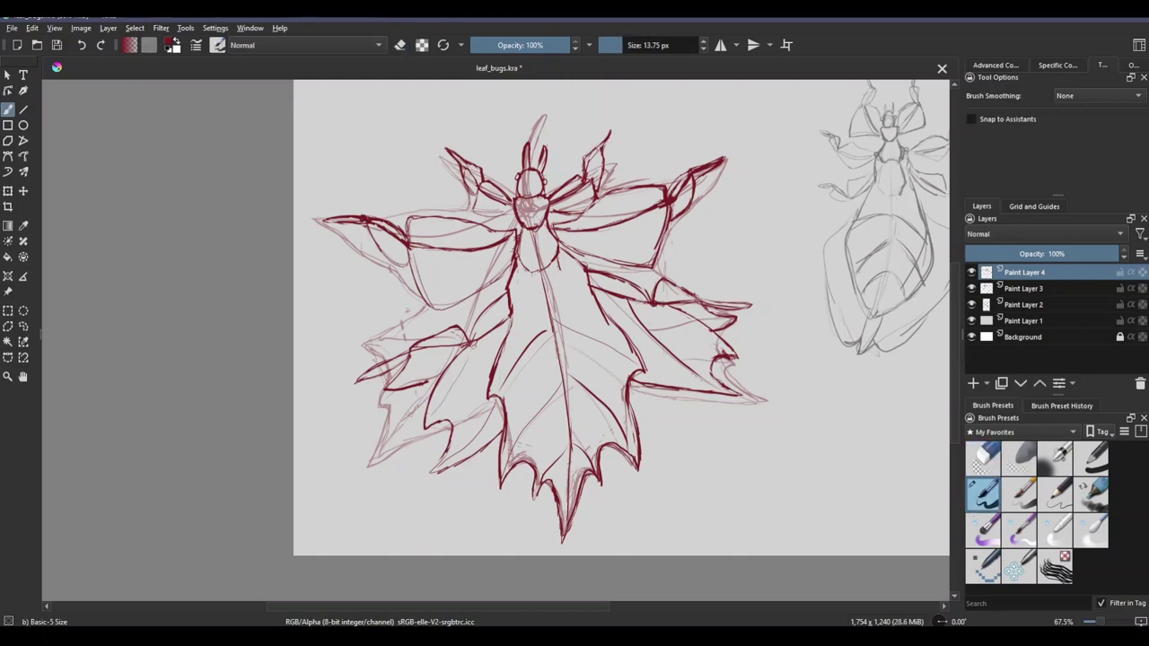
Step: Add a curved vein to the left hind leg's plate and round the outer flap of the left middle leg
drag(476, 343, 429, 420)
scroll(776, 395, up, 3)
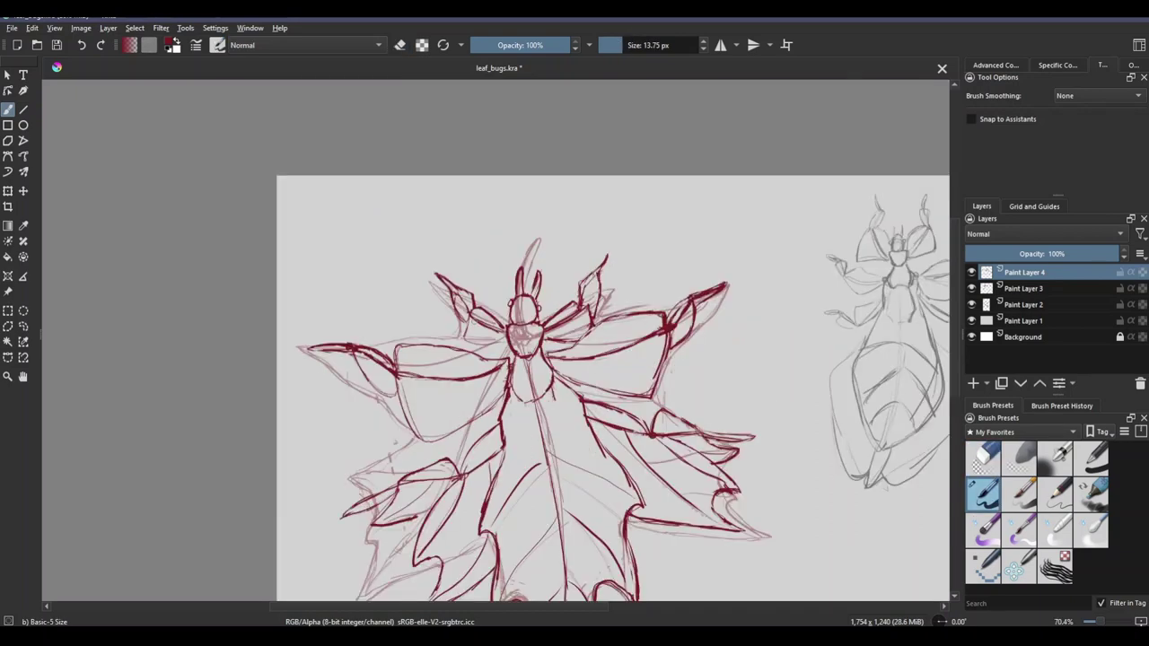
drag(614, 354, 644, 288)
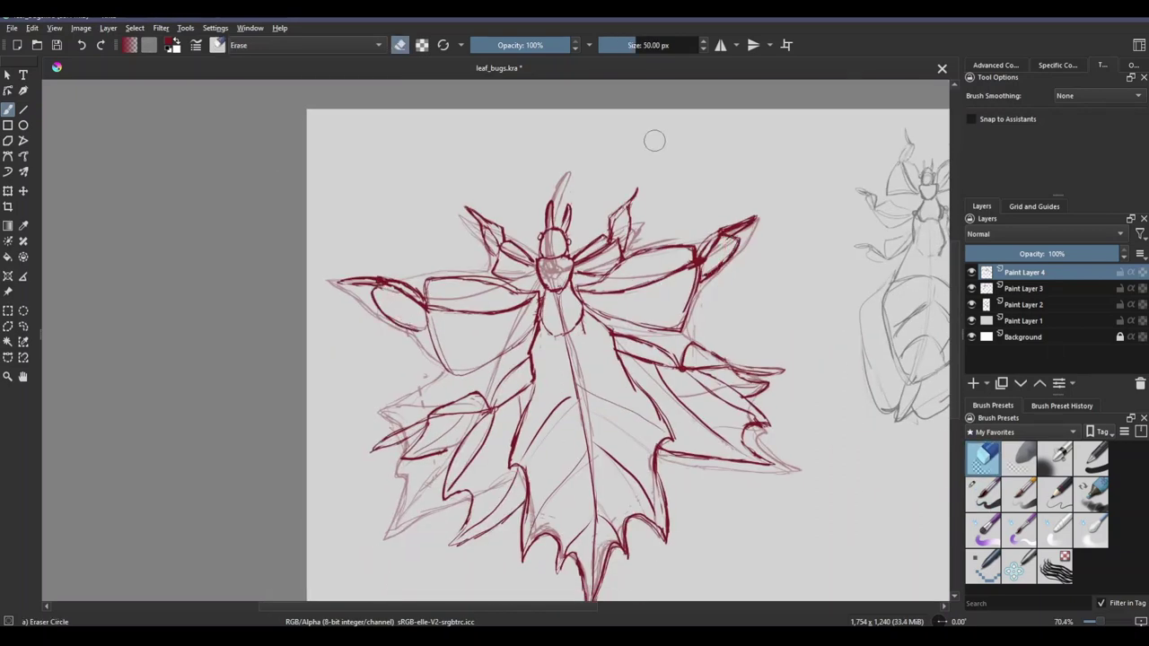
Step: Hide Paint Layer 3 and shape the abdomen's upper sides into pointed shoulders, erasing the stray lines around them
click(971, 288)
scroll(654, 360, up, 1)
key(e)
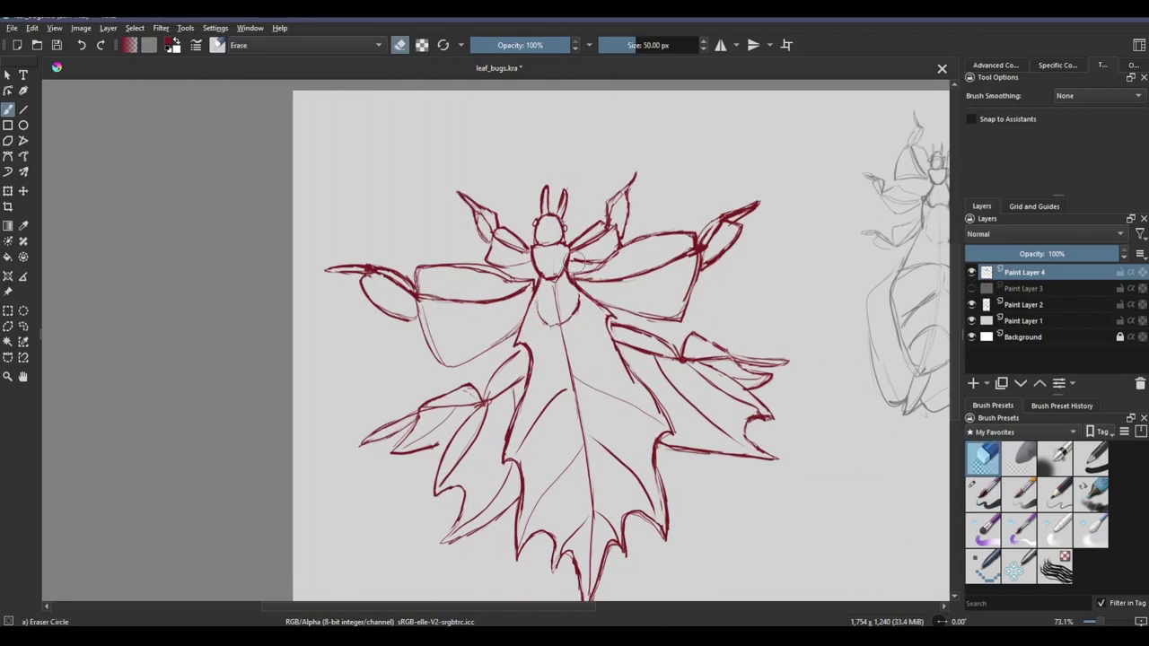
drag(525, 340, 557, 278)
drag(617, 369, 557, 327)
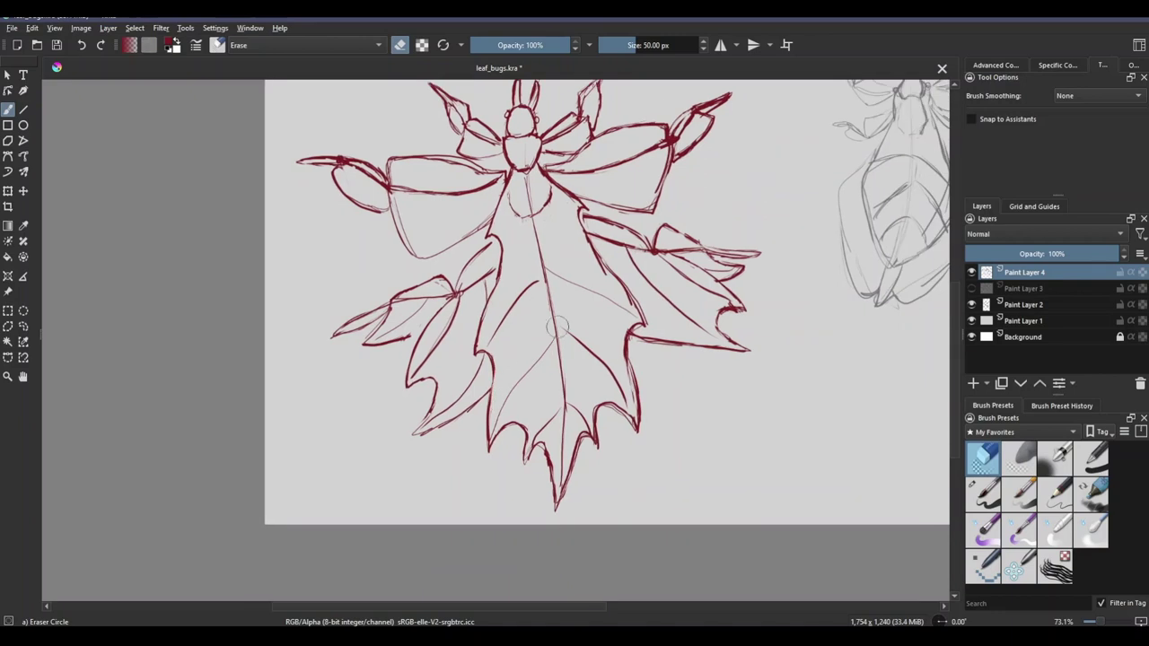
Step: Erase the doubled lines along the abdomen's right edge, where it meets the hind leg, and down to the tip
key(e)
key(e)
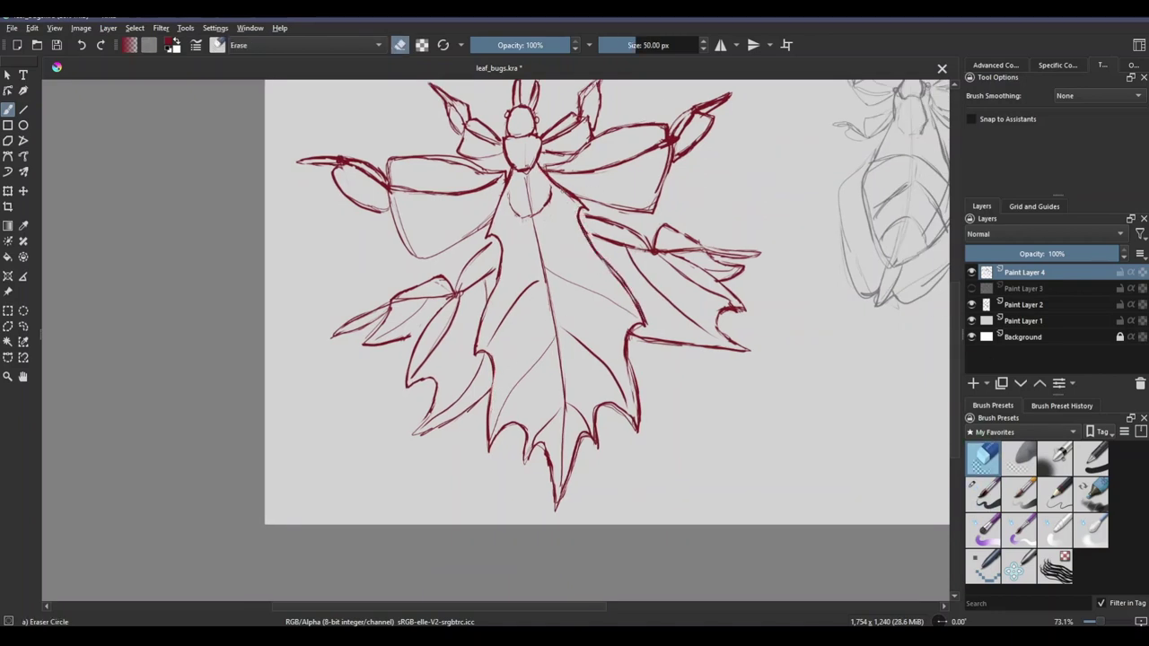
key(e)
key(e)
drag(629, 339, 631, 377)
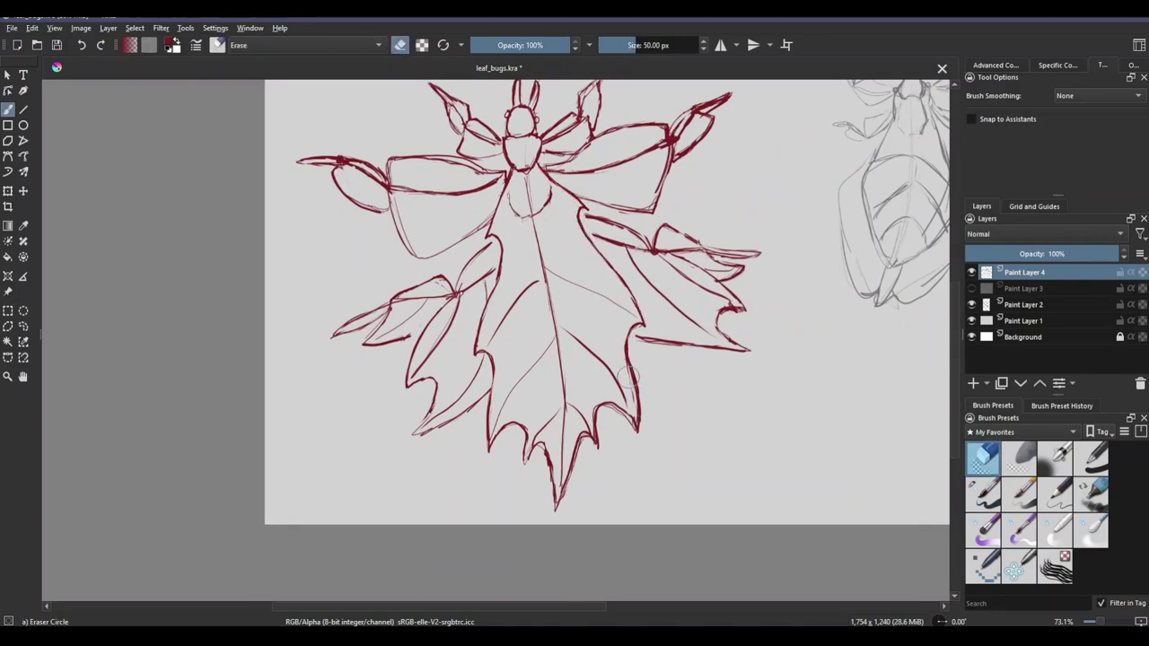
scroll(617, 438, up, 1)
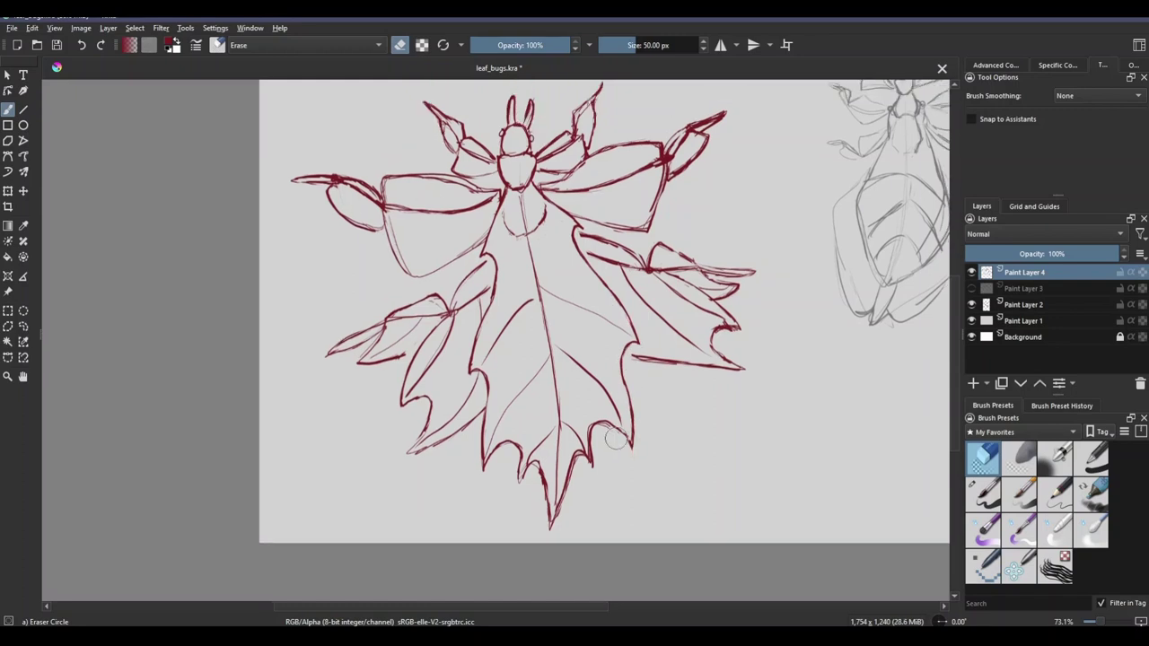
drag(584, 454, 556, 517)
key(e)
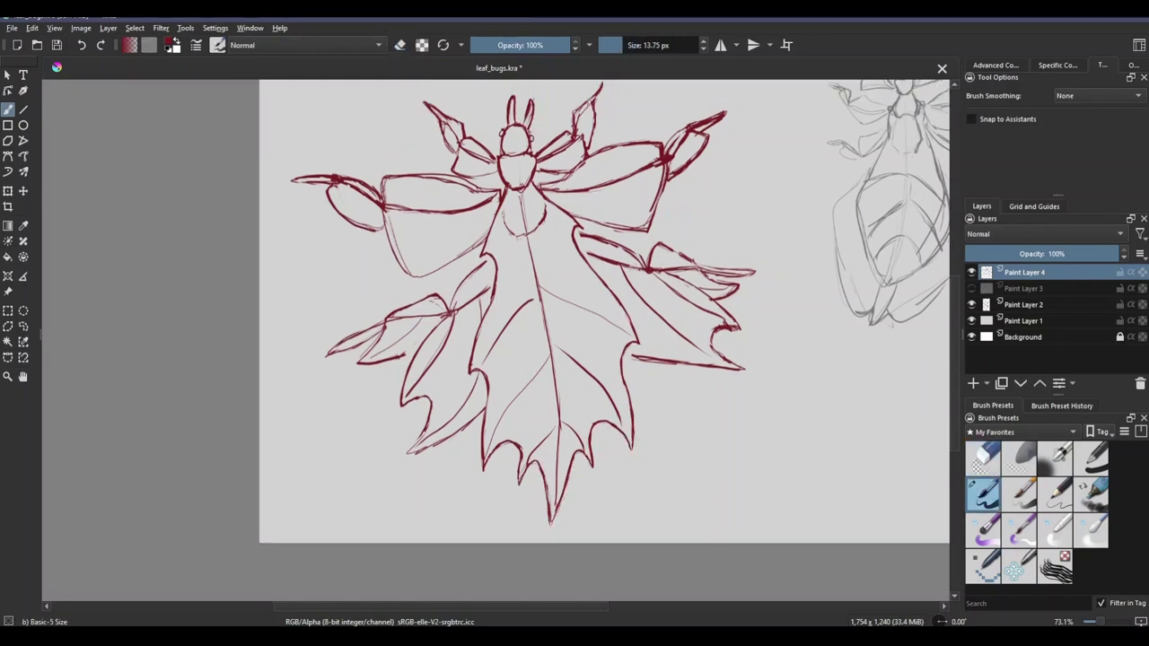
Step: Refine the abdomen's pointed tip by alternately erasing and redrawing its outline
key(e)
key(e)
key(e)
key(e)
key(e)
key(e)
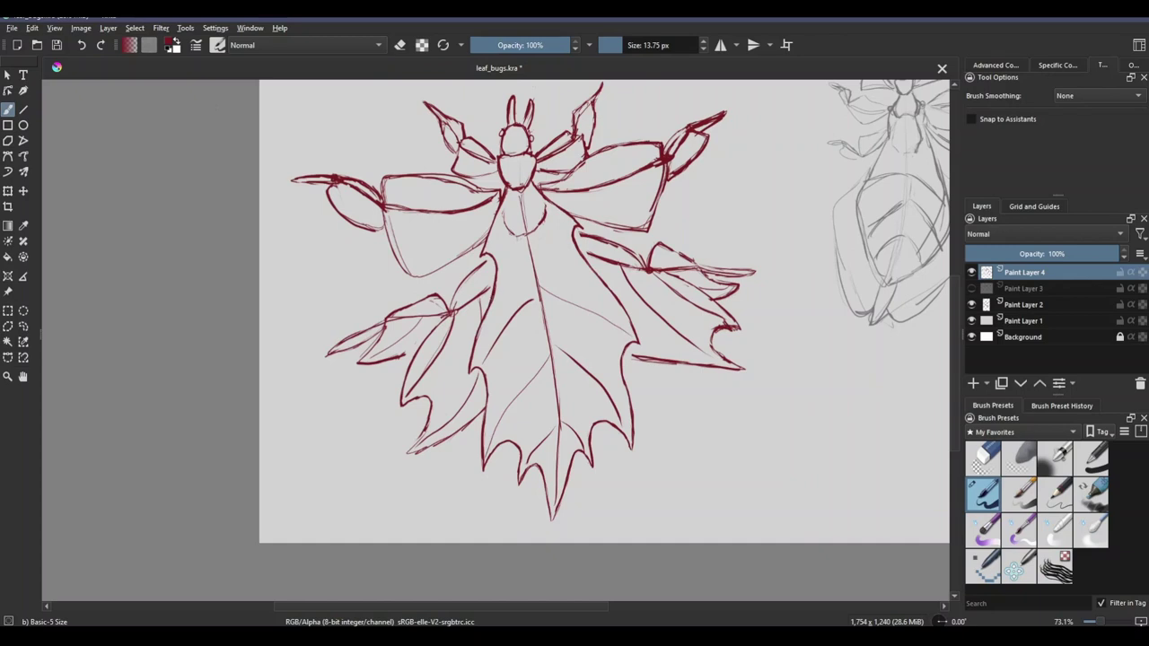
Step: Thin and smooth the outlines of the abdomen's side lobes with the eraser
scroll(593, 539, up, 3)
key(e)
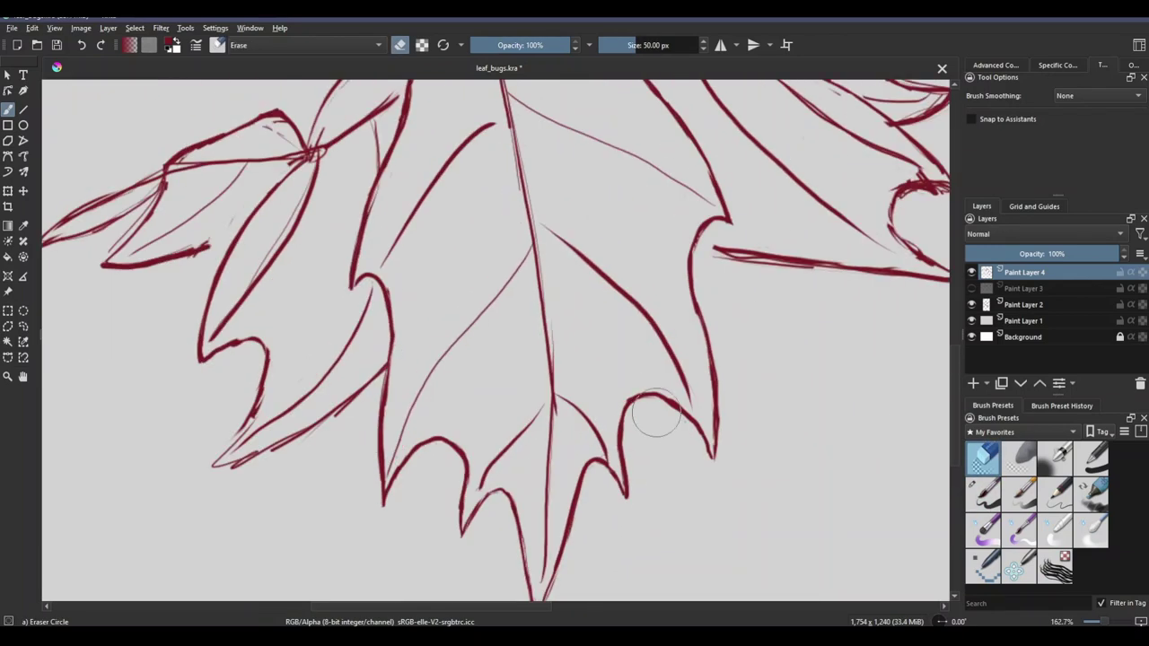
drag(706, 369, 716, 454)
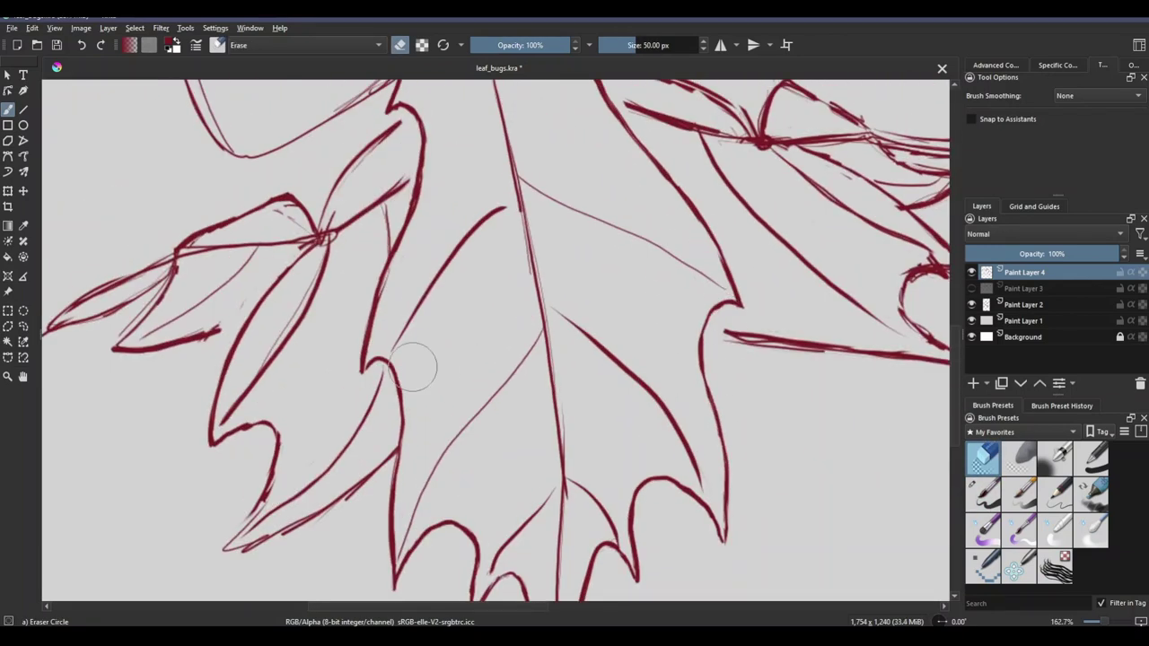
scroll(415, 366, up, 10)
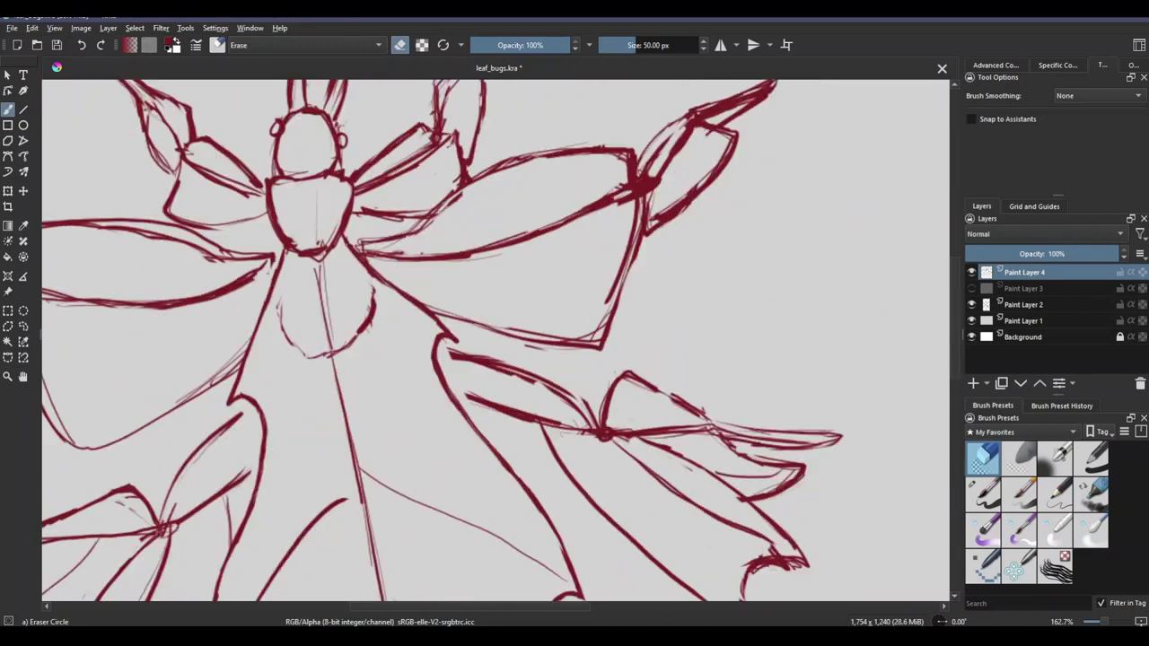
Step: Erase the rough segment below the thorax and redraw it as a clean oval with a pointed lower end
mouse_move(367, 266)
mouse_down()
mouse_move(510, 273)
mouse_move(471, 350)
mouse_up()
mouse_move(467, 278)
mouse_down()
mouse_move(458, 216)
mouse_move(471, 199)
mouse_up()
click(983, 494)
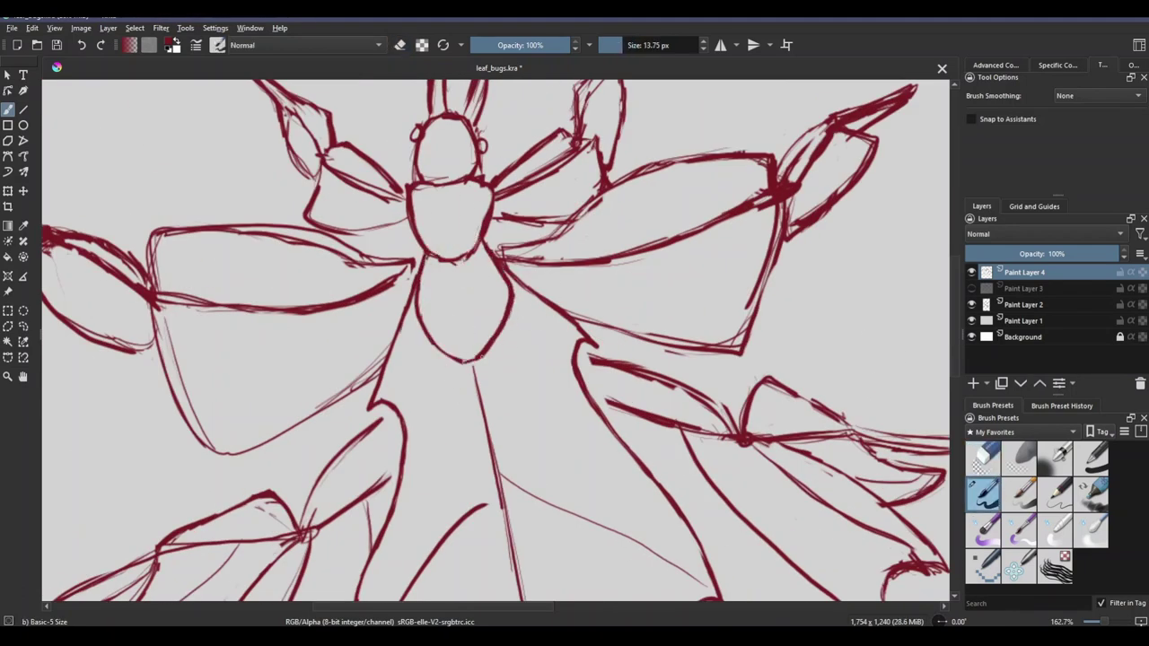
drag(496, 340, 506, 393)
Step: Redraw the abdomen's central vein as a narrow double line tapering toward the tip
click(983, 458)
scroll(418, 437, down, 3)
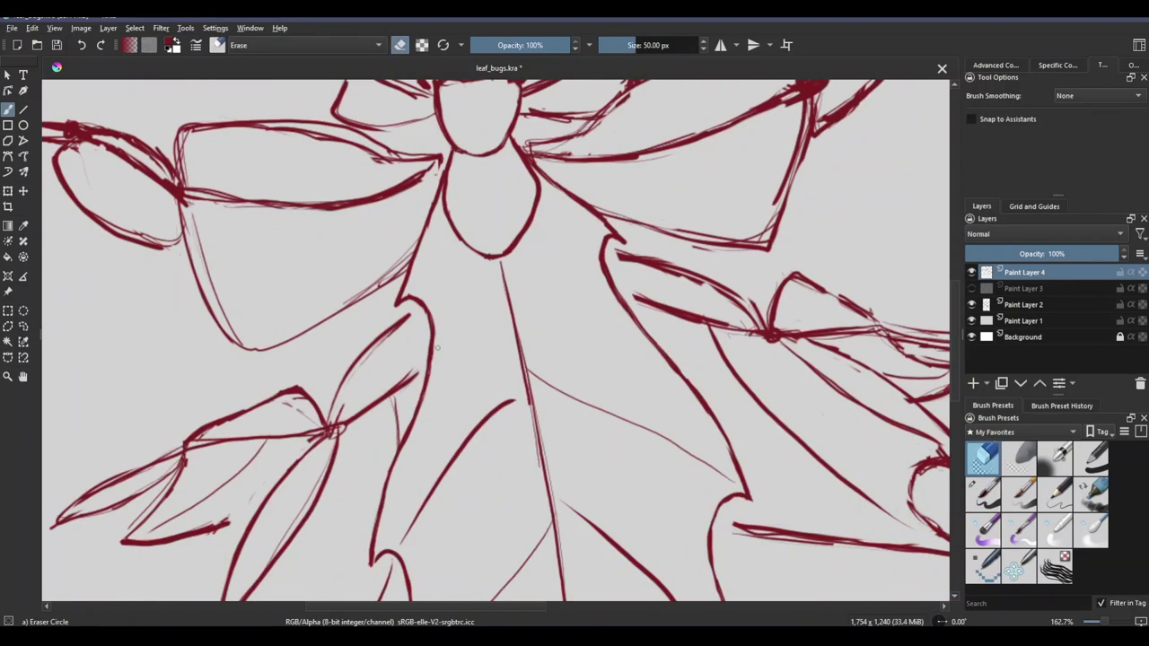
scroll(437, 347, up, 2)
scroll(465, 263, down, 4)
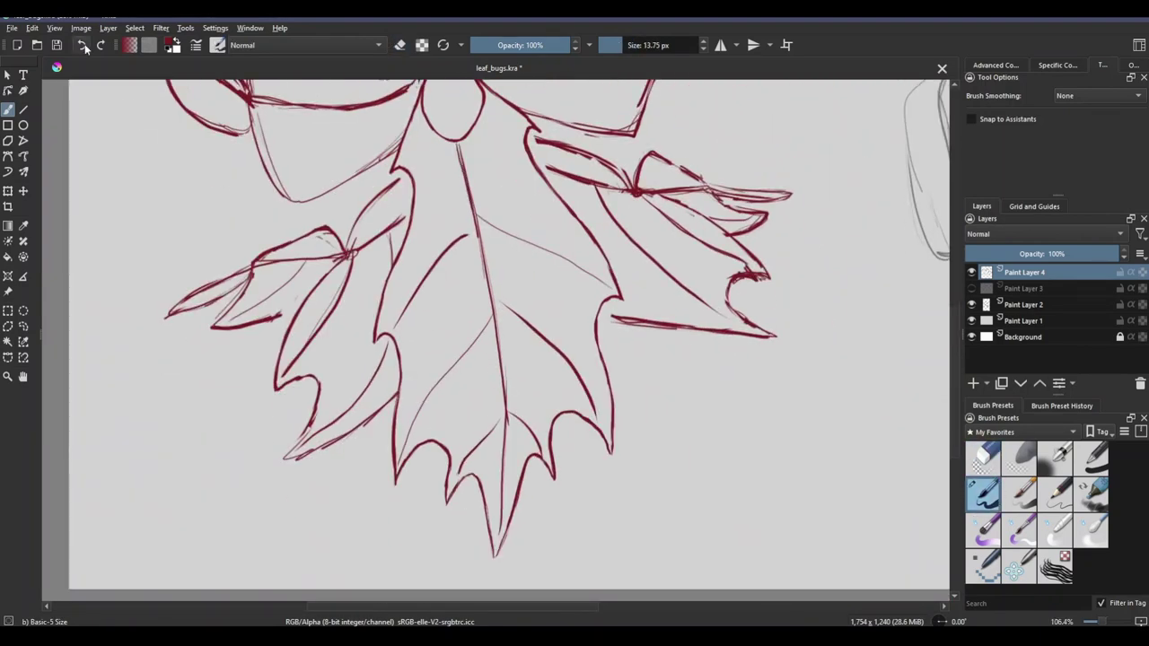
scroll(448, 362, down, 2)
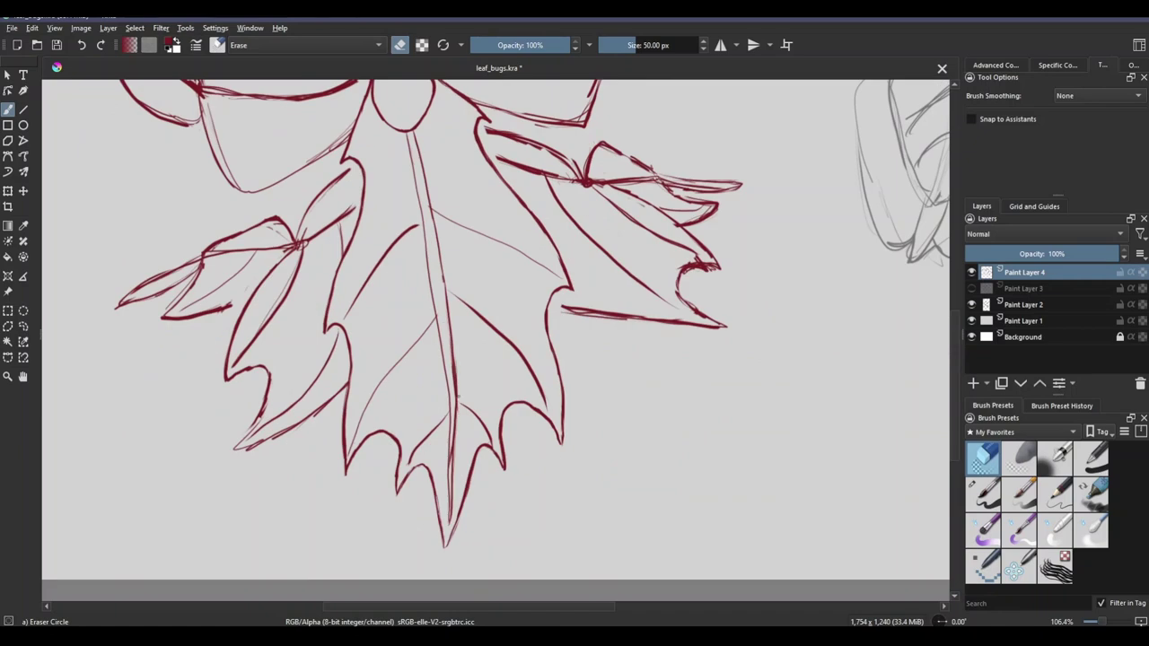
scroll(487, 389, up, 1)
key(slash)
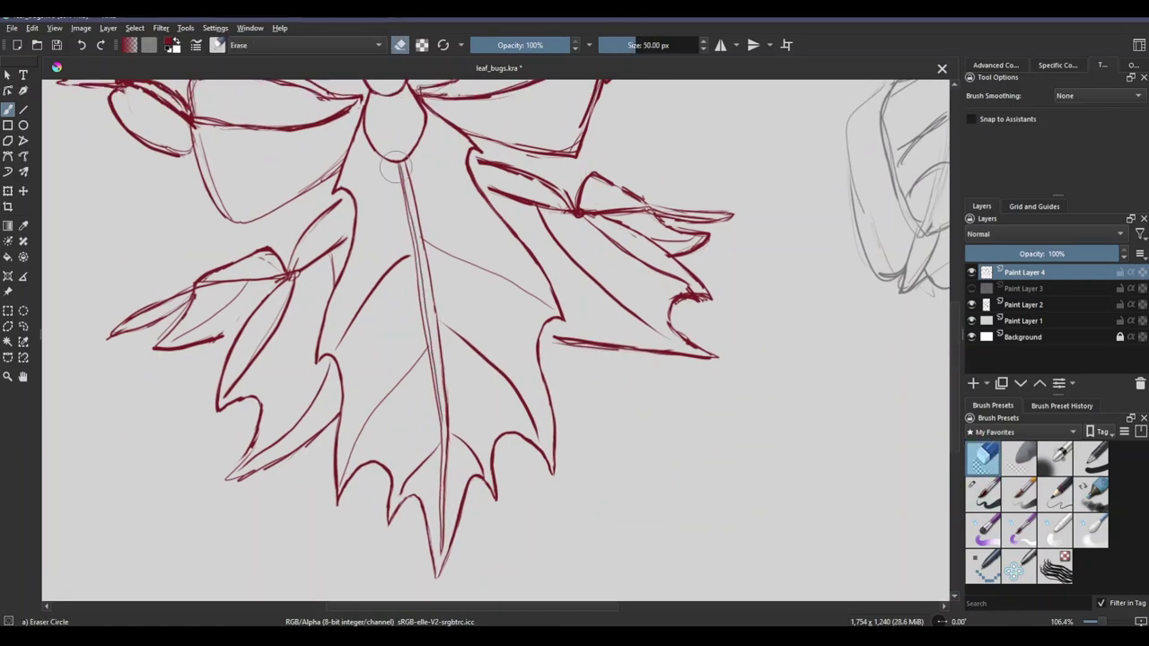
Step: Redraw the abdomen's upper pair of side veins as bolder curves
scroll(408, 198, up, 3)
scroll(666, 418, left, 1)
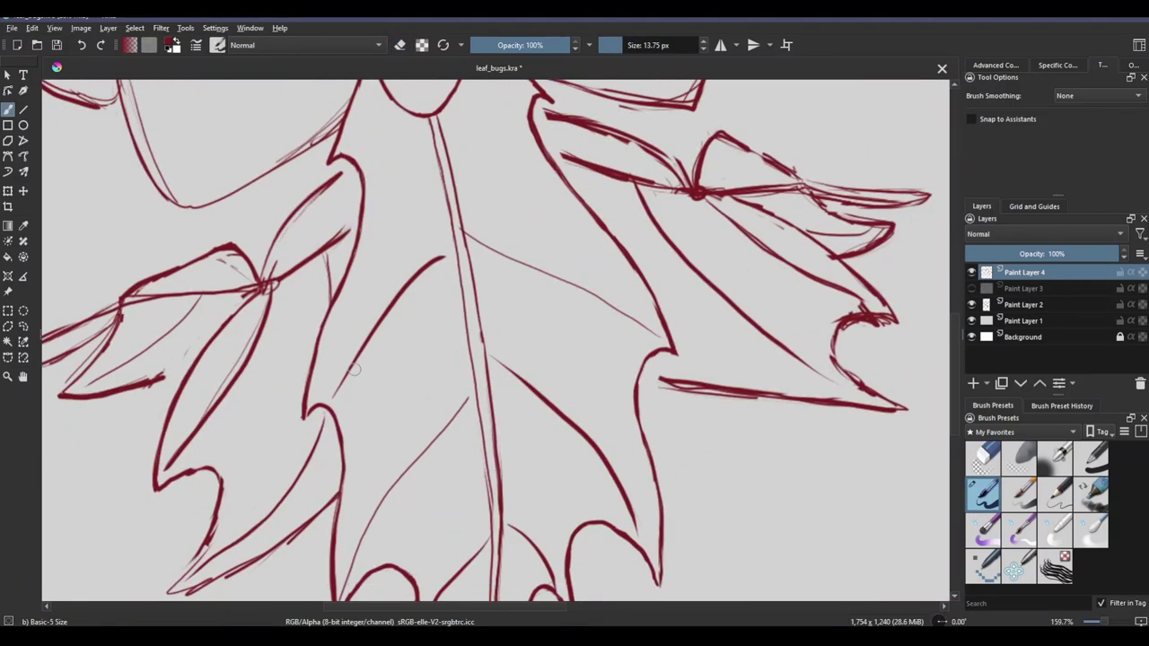
key(slash)
scroll(614, 232, right, 3)
drag(287, 189, 485, 298)
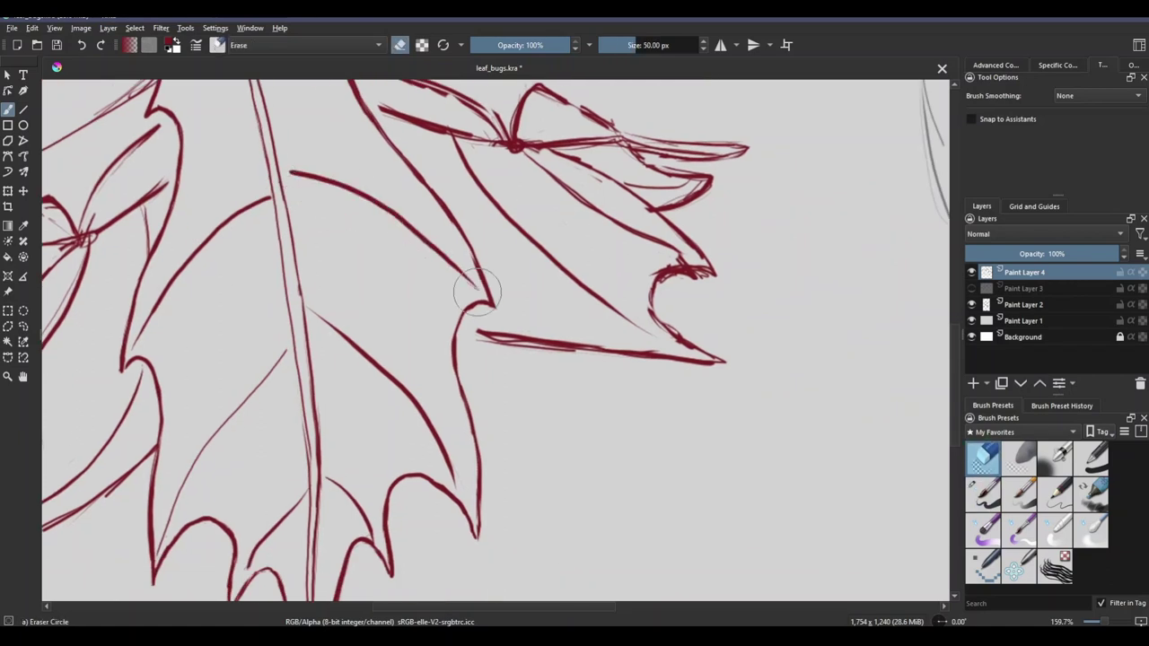
Step: Redraw the abdomen's middle and lower side veins as thicker, tapered curves
scroll(485, 298, down, 3)
scroll(485, 298, left, 2)
drag(386, 220, 496, 325)
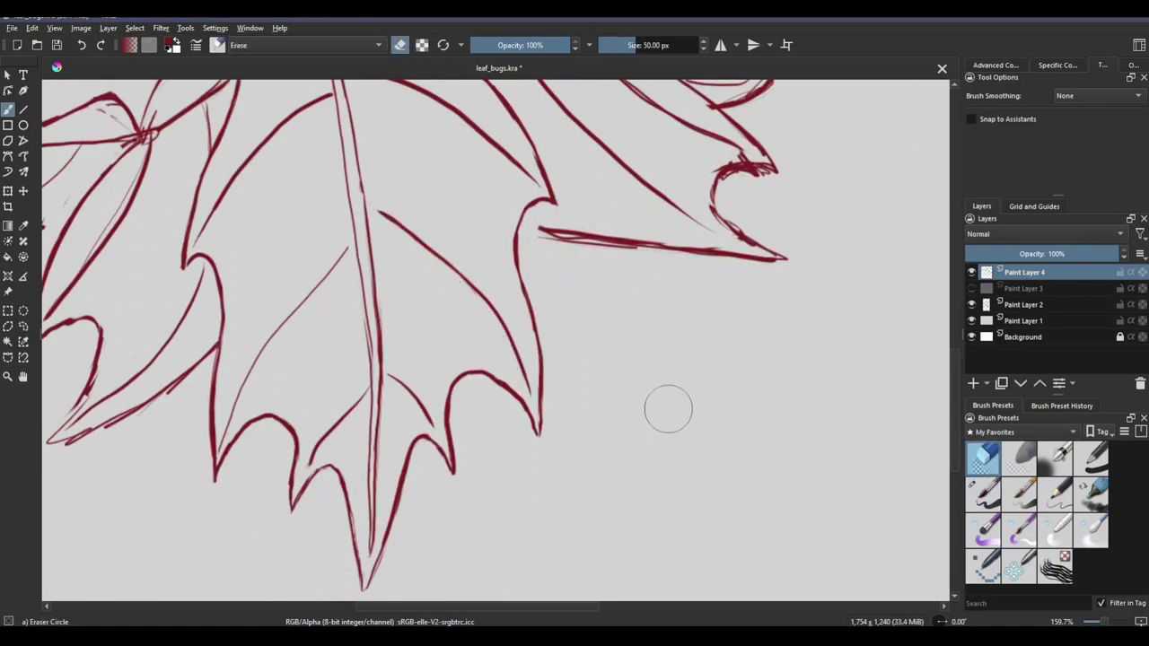
scroll(502, 411, left, 3)
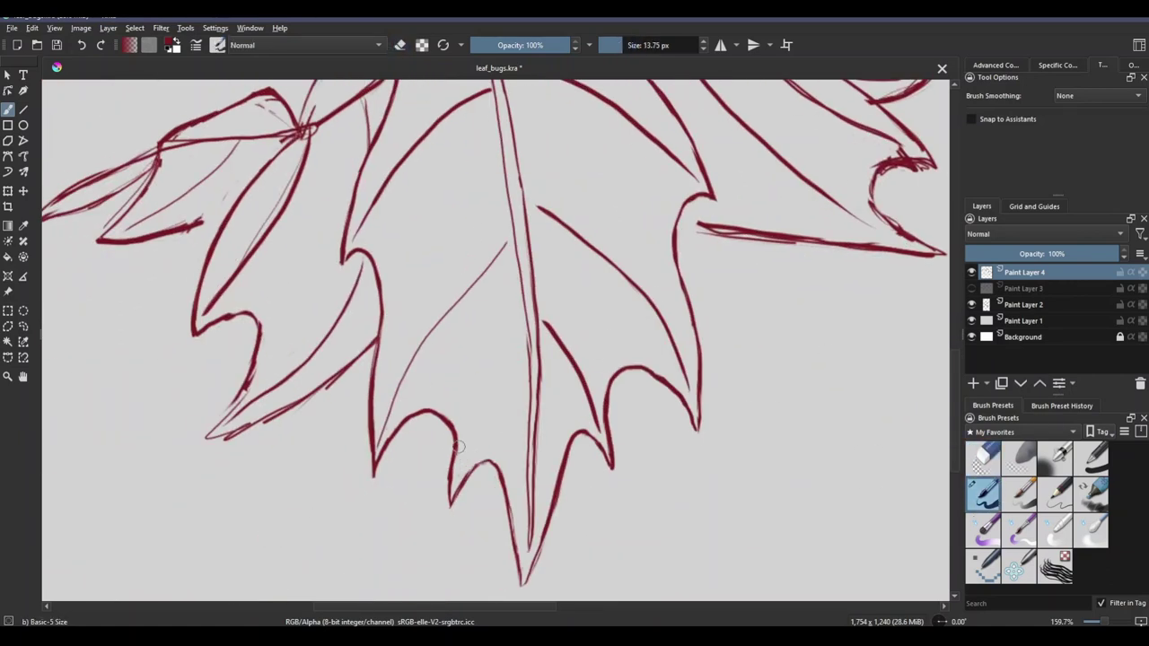
scroll(624, 392, up, 1)
key(/)
Step: Redraw the middle and lower veins on the abdomen's left half as bold, tapered curves
scroll(467, 404, up, 5)
scroll(467, 405, down, 3)
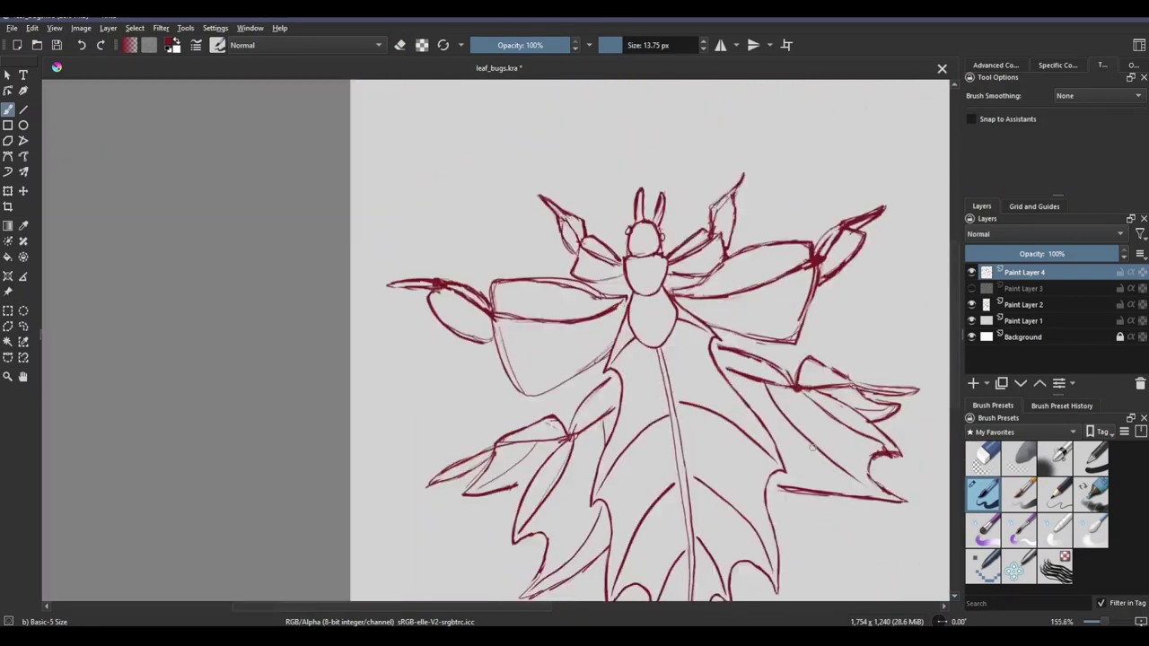
scroll(467, 405, up, 4)
key(slash)
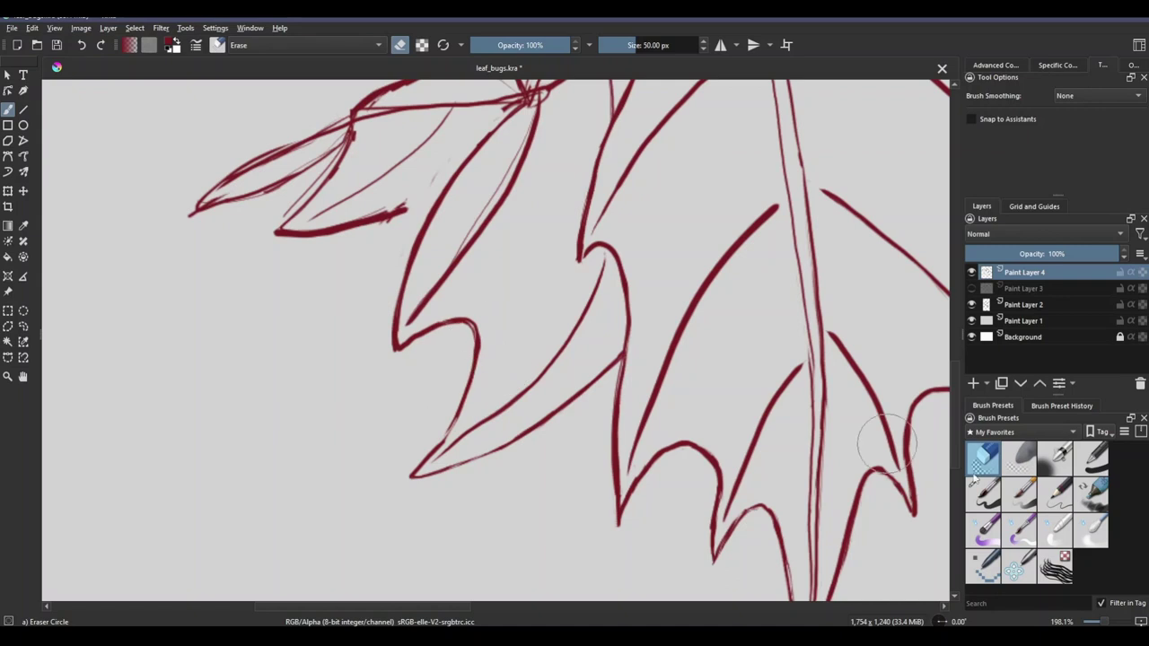
Step: Erase the stray inner line in the left hind leg's large lobe and extend the outer lobe's lower edge to meet it
scroll(467, 350, up, 3)
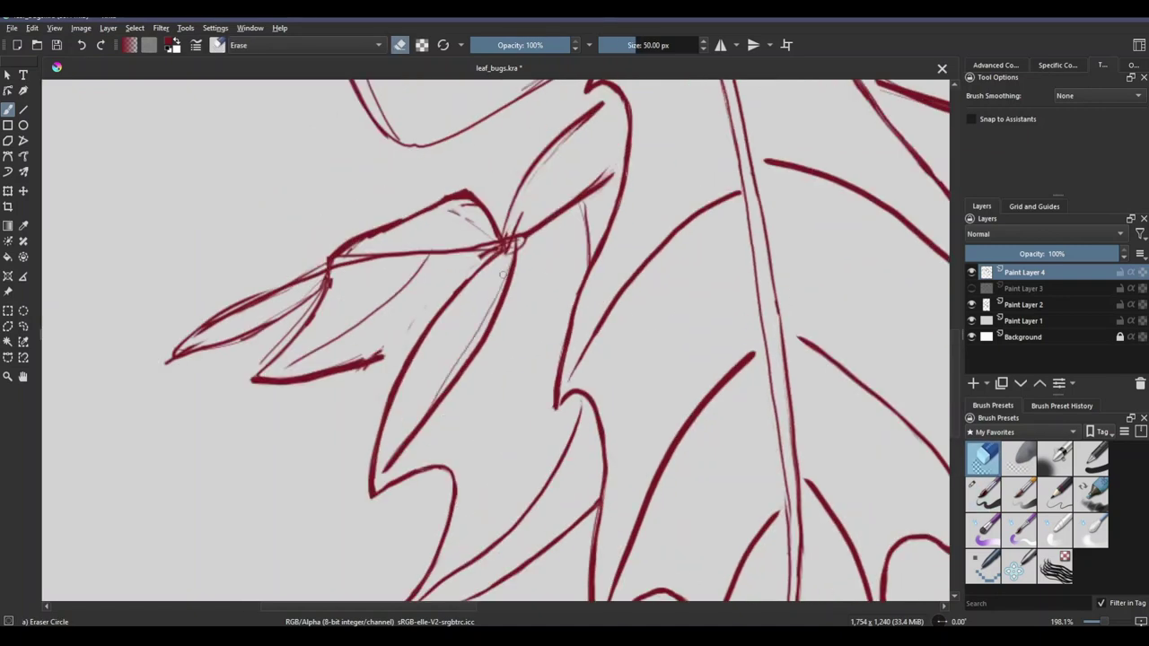
scroll(662, 329, down, 2)
scroll(611, 274, up, 3)
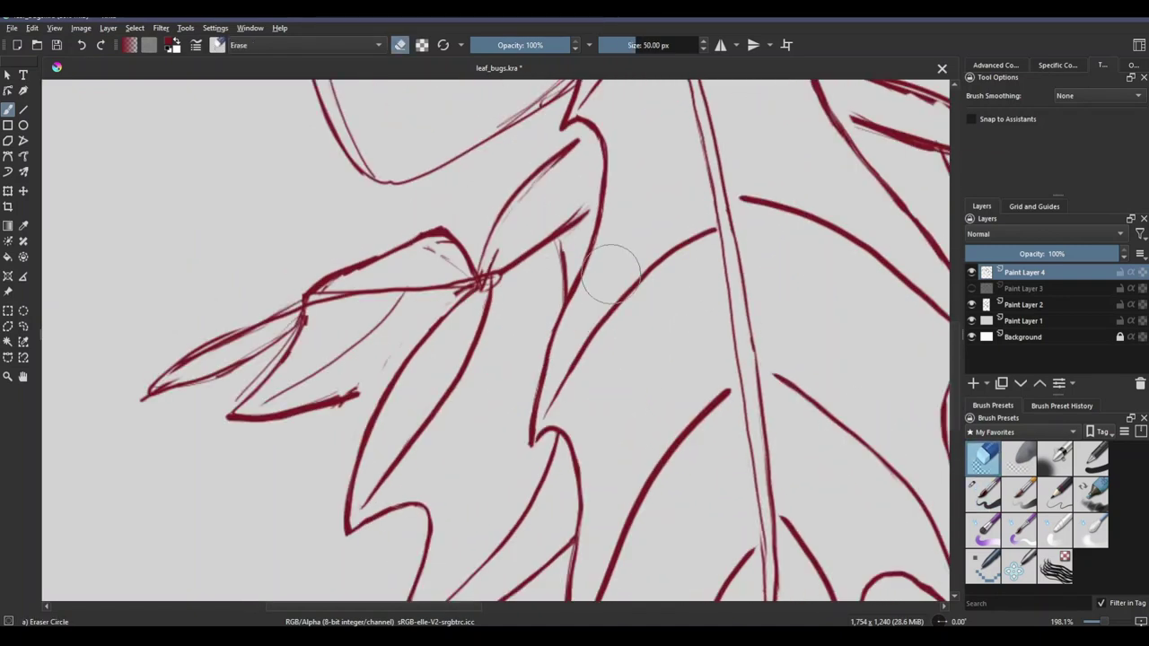
scroll(647, 431, left, 5)
key(/)
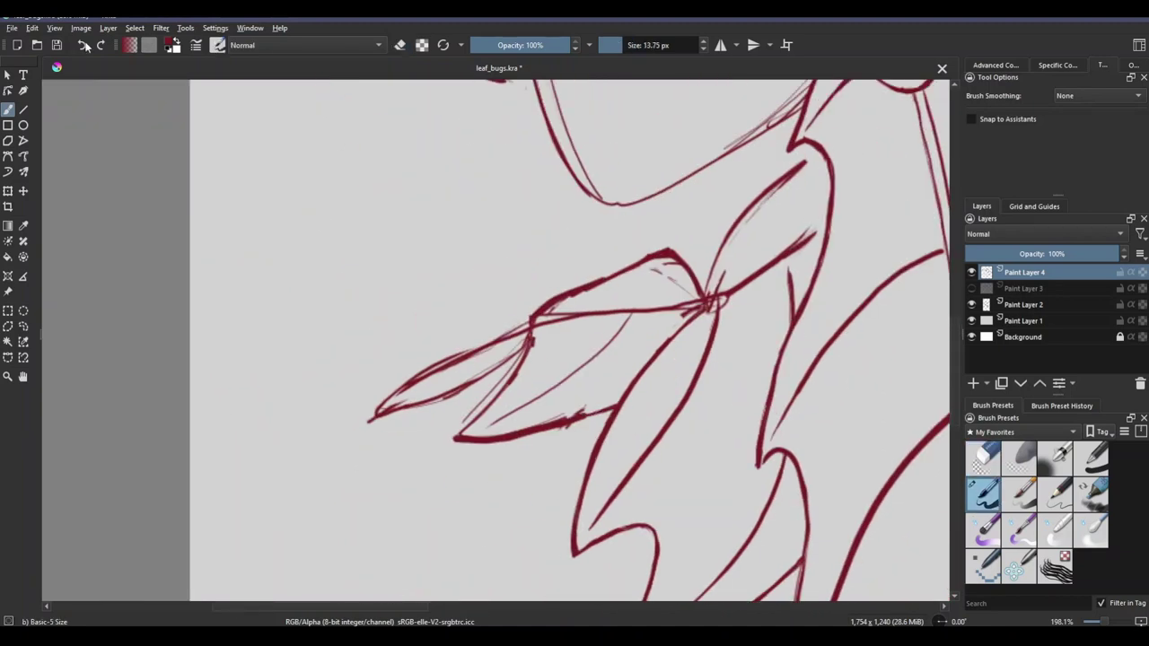
Step: Erase the doubled strokes along the left hind leg's outer lobe and middle segment, leaving clean single outlines
click(983, 460)
scroll(538, 342, up, 1)
scroll(538, 342, right, 1)
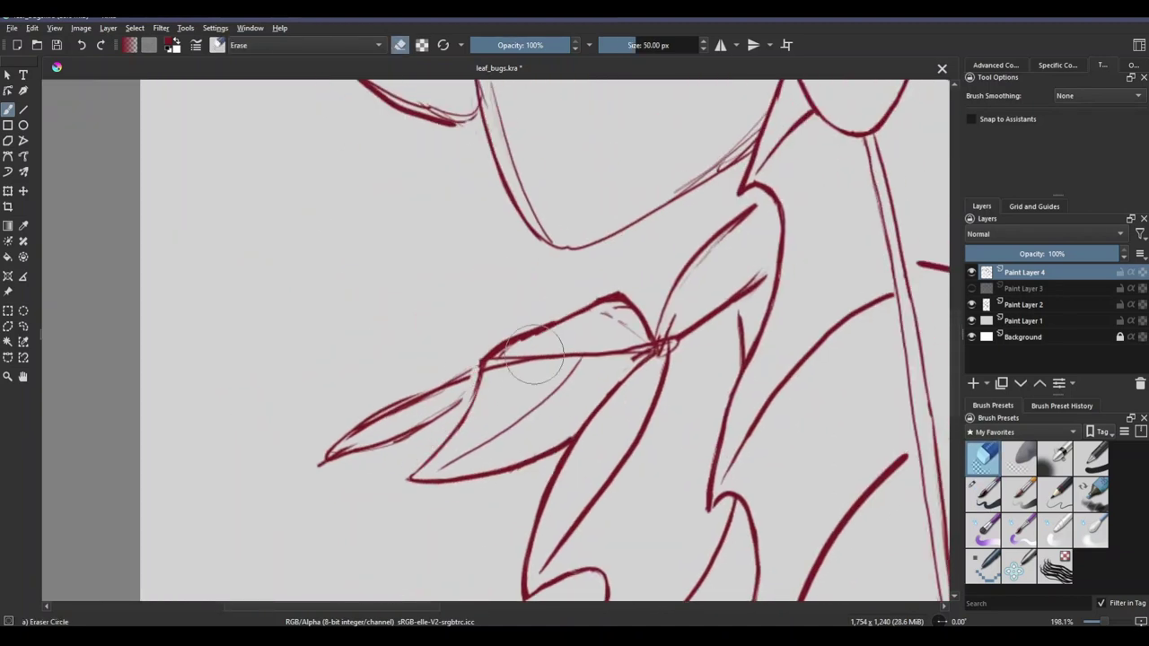
scroll(590, 298, down, 1)
scroll(539, 341, right, 3)
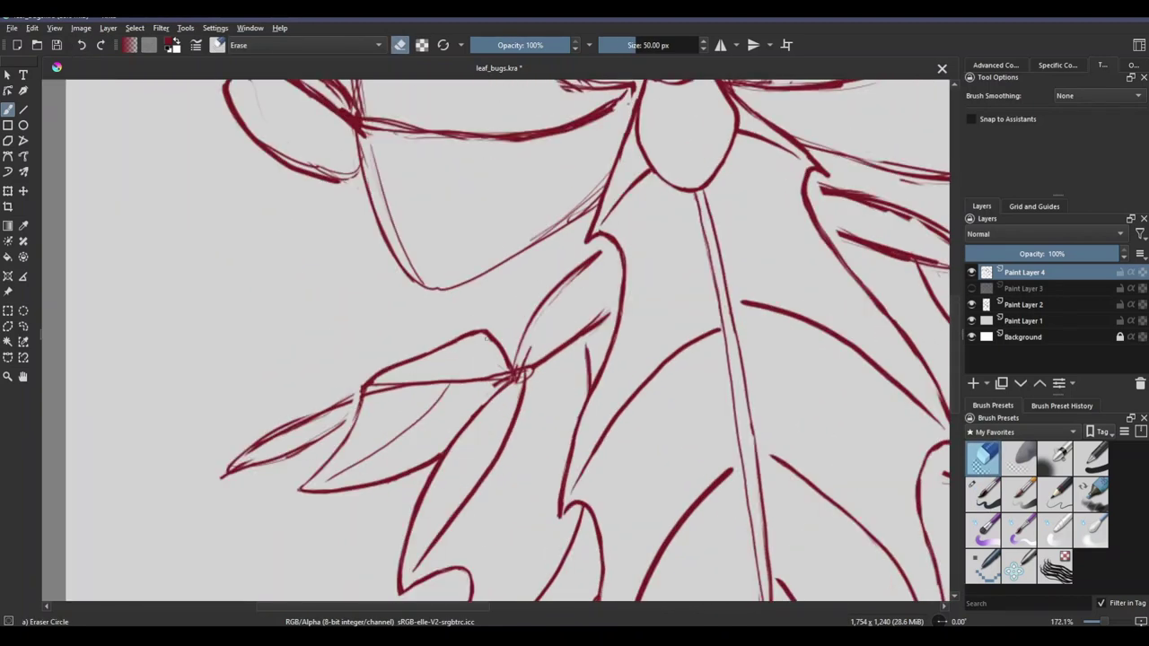
Step: Clean up the left hind leg's pointed tip and redraw the outer lobe's inner vein as a bold curve
scroll(539, 341, left, 2)
drag(543, 368, 404, 453)
key(/)
drag(310, 446, 440, 367)
key(/)
drag(305, 447, 346, 449)
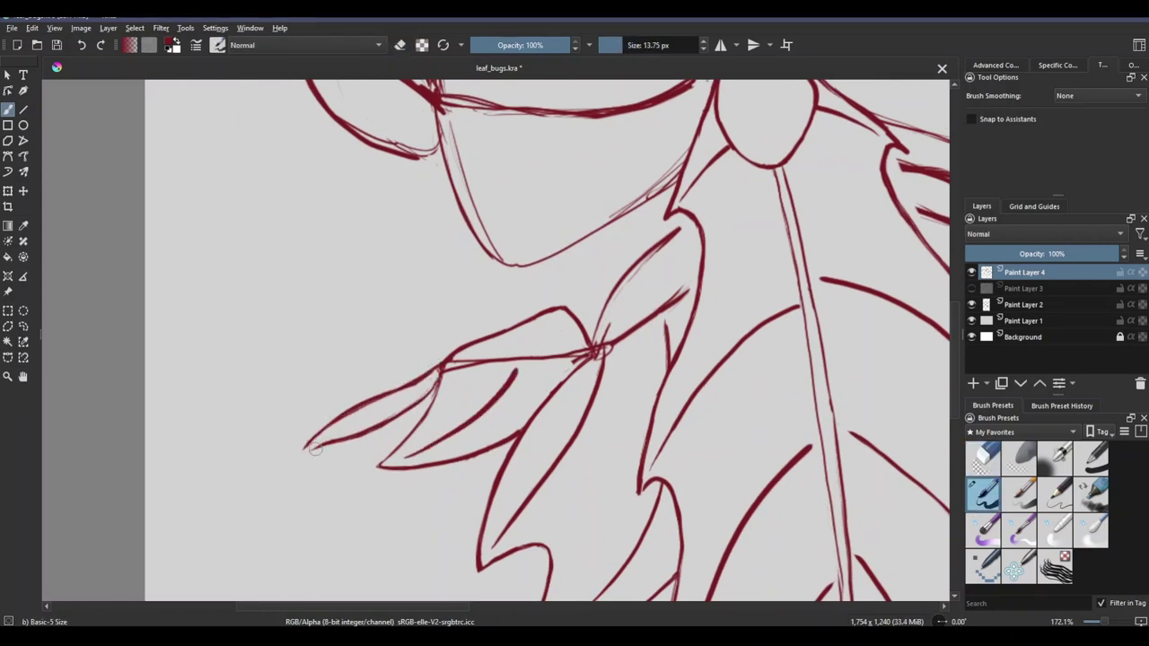
Step: Erase the scribbled joint on the left hind leg and redraw the adjoining upper segment as a clean leaf shape
drag(564, 359, 645, 325)
drag(700, 356, 633, 377)
key(/)
drag(529, 369, 624, 242)
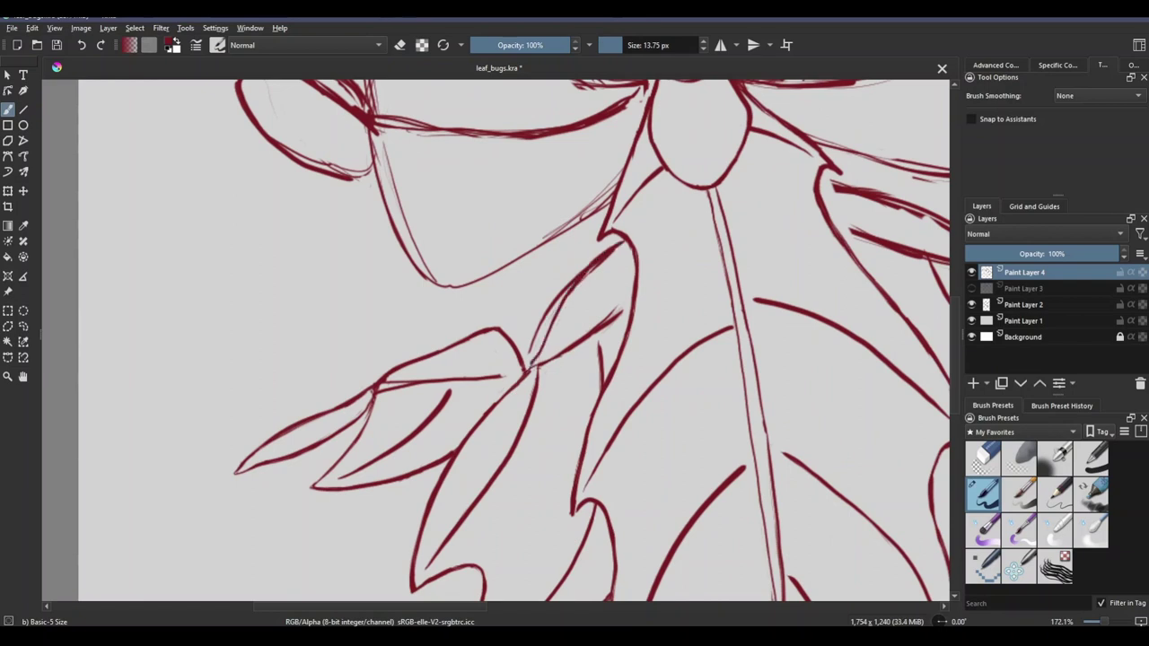
key(/)
key(/)
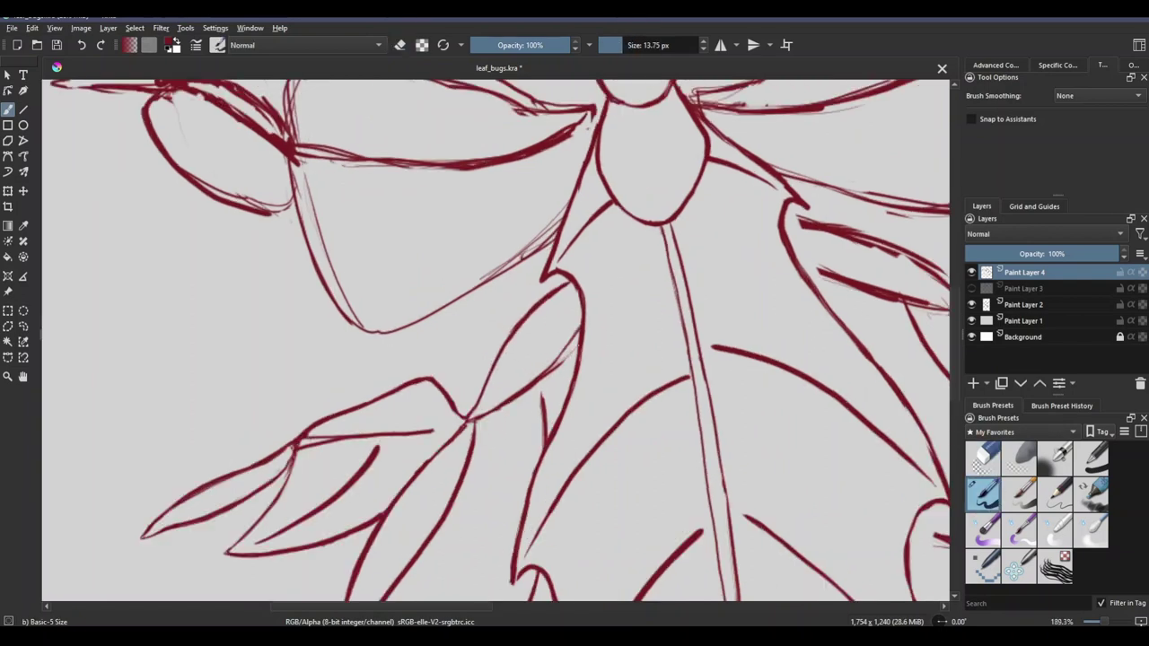
Step: Draw a narrow double midrib through the left hind leg's upper and middle segments
scroll(494, 341, up, 1)
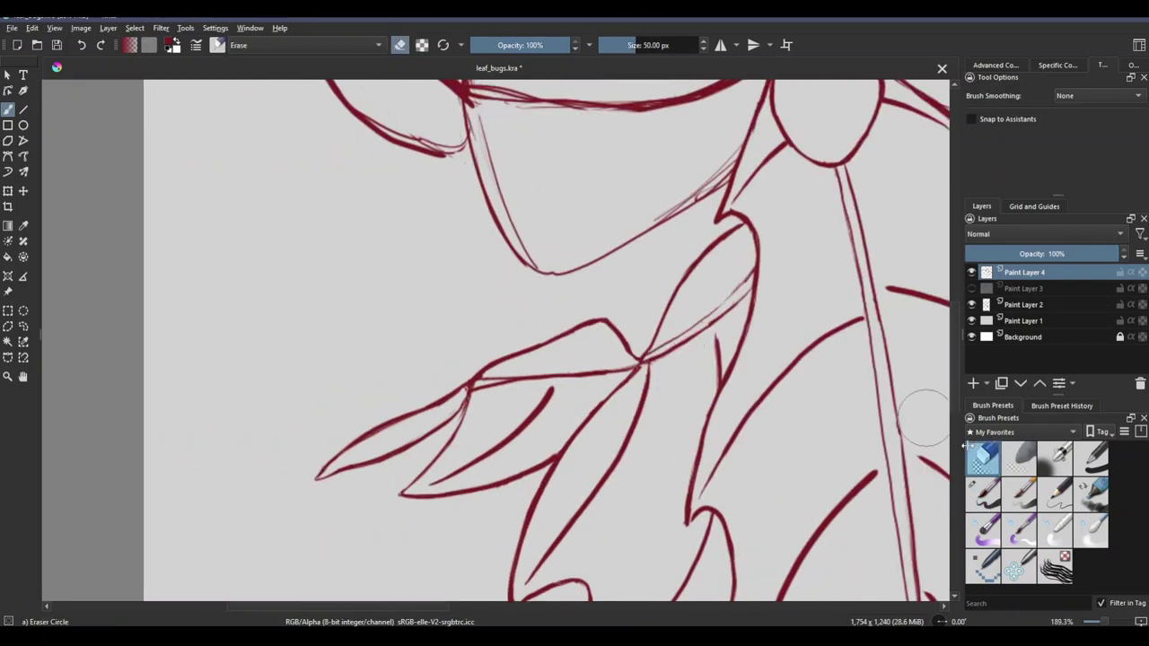
mouse_move(538, 359)
mouse_down()
mouse_move(665, 359)
mouse_move(359, 359)
mouse_up()
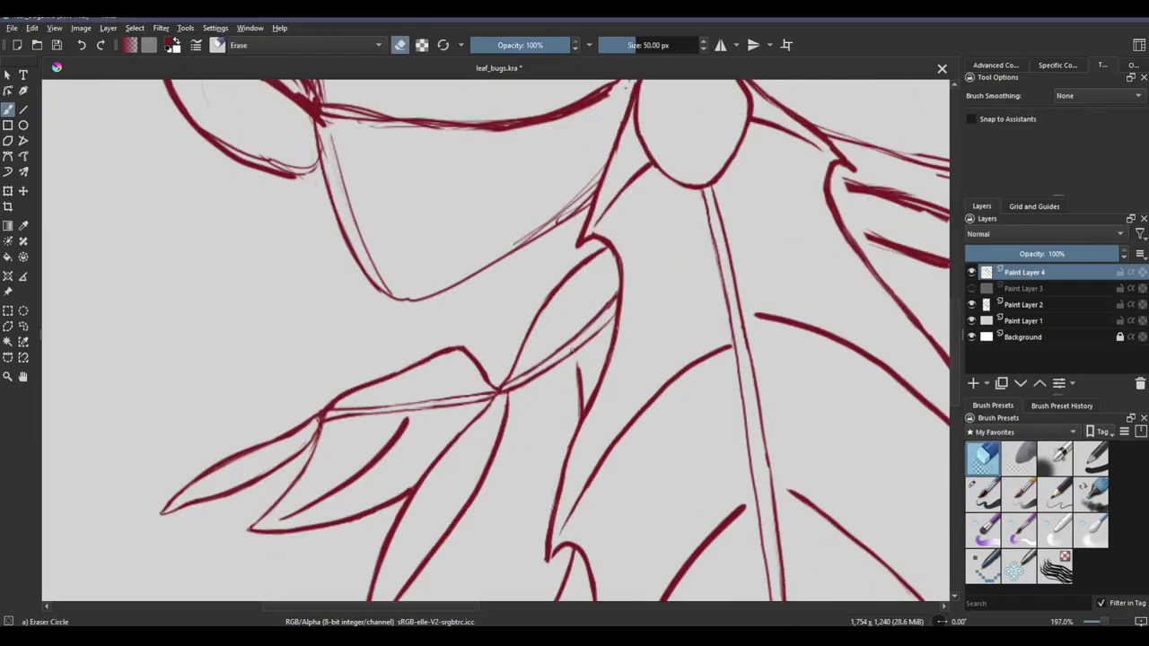
drag(780, 233, 816, 403)
Step: Erase the sketchy doubled strokes along the left middle leg's large lower lobe and redraw its outline cleanly
mouse_move(368, 280)
mouse_down()
mouse_move(395, 419)
mouse_move(520, 446)
mouse_move(377, 360)
mouse_move(399, 431)
mouse_up()
key(/)
mouse_move(613, 370)
mouse_down()
mouse_move(742, 303)
mouse_move(637, 361)
mouse_up()
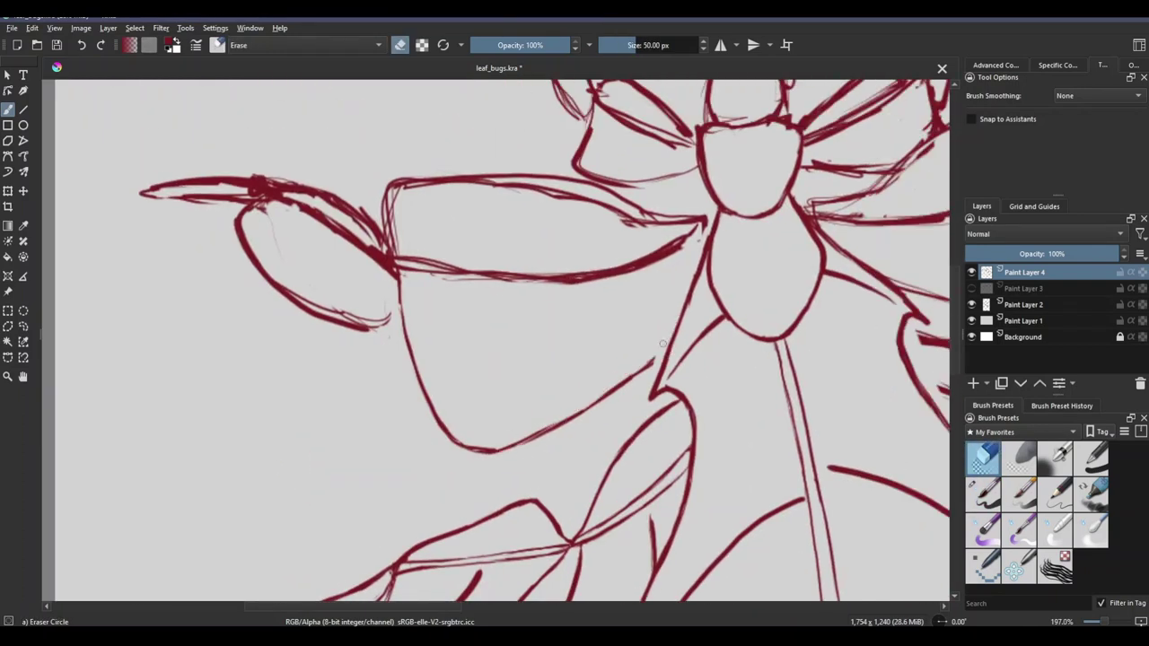
drag(709, 355, 722, 431)
drag(386, 346, 315, 365)
Step: Close the end of the left middle leg's small outer lobe and erase the stray strokes around the joint
key(/)
drag(305, 274, 400, 330)
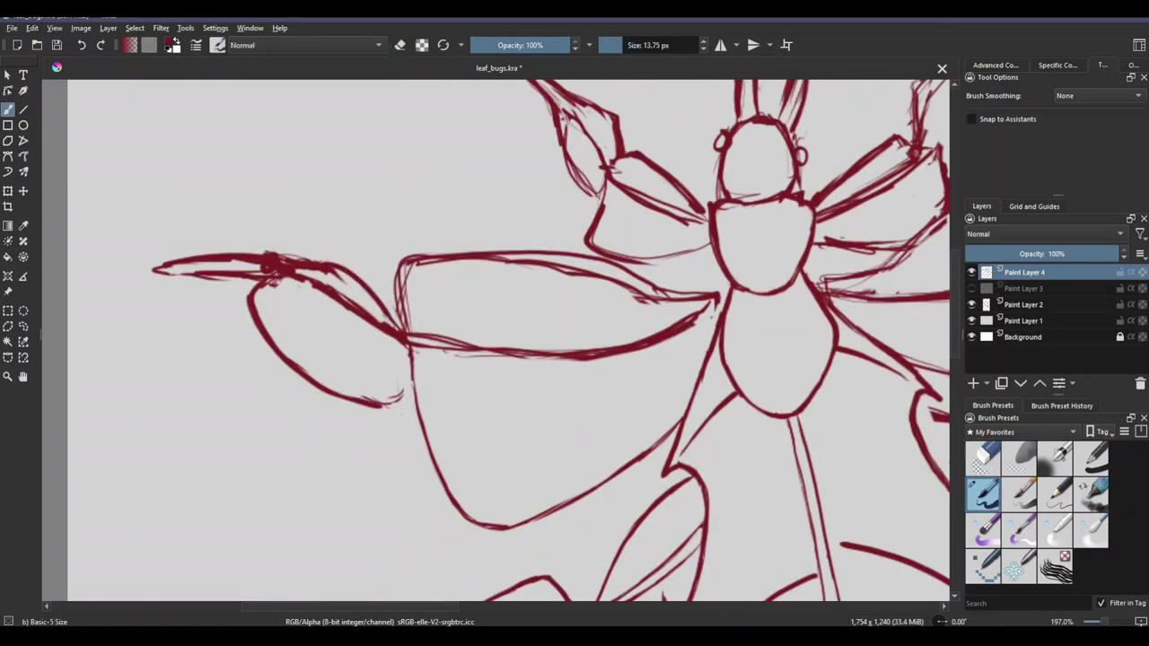
key(/)
drag(413, 377, 404, 310)
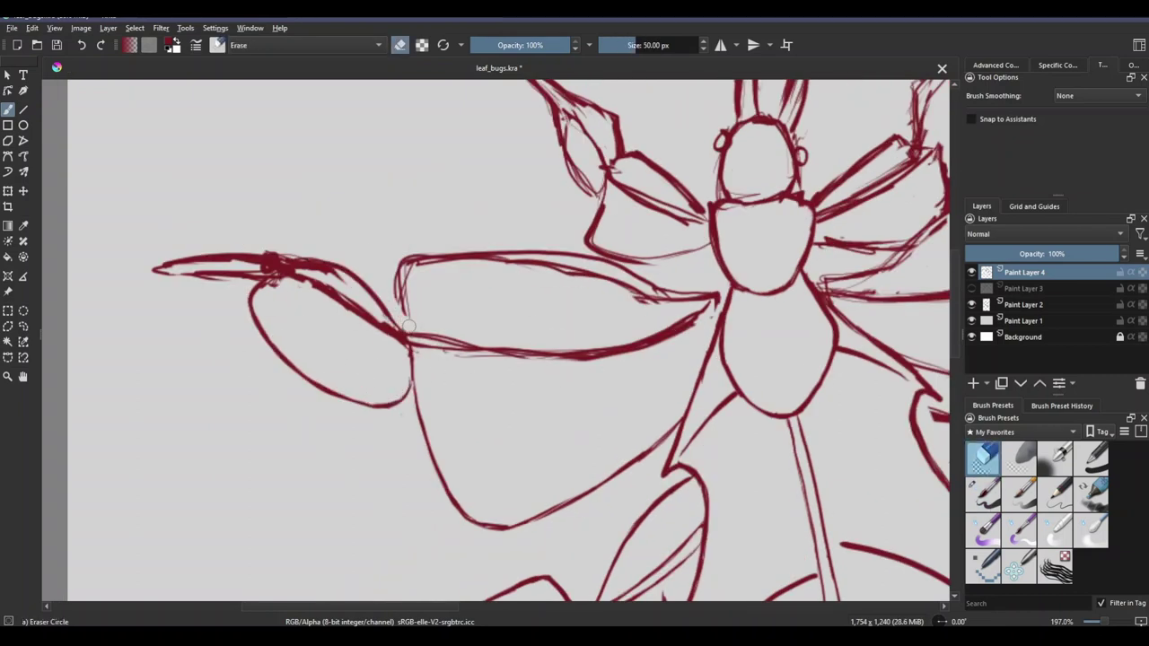
key(/)
Step: Redraw the upper edge of the left middle leg's large lobe as one clean line running to the thorax
key(/)
mouse_move(401, 265)
mouse_down()
mouse_move(408, 333)
mouse_move(449, 269)
mouse_move(637, 292)
mouse_up()
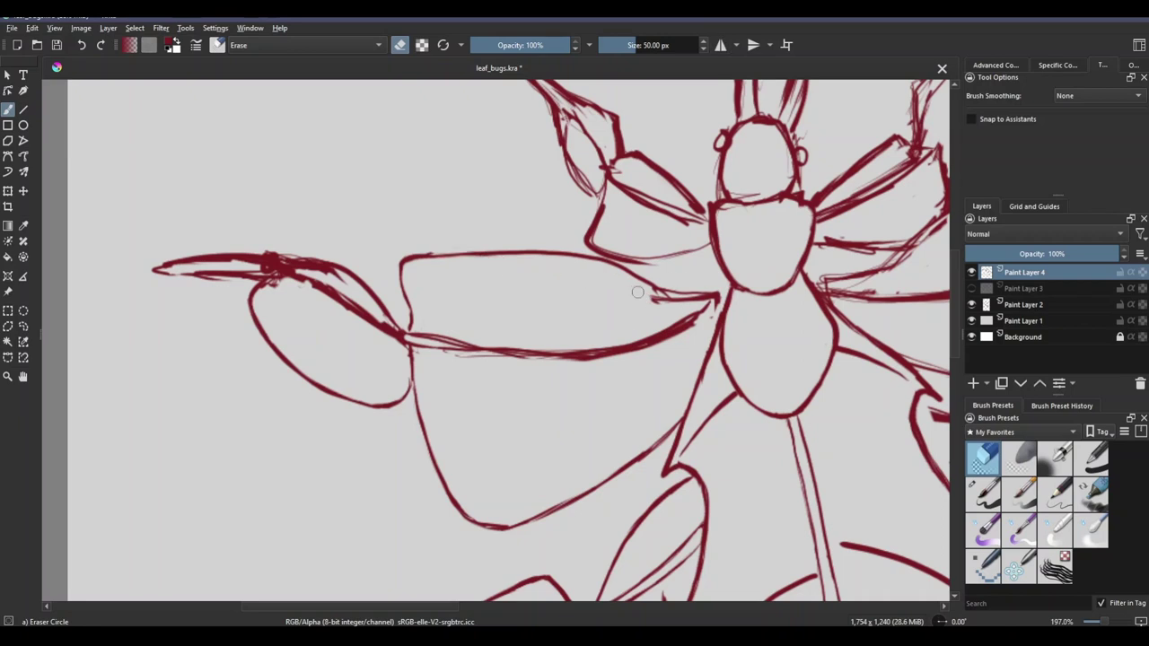
key(/)
drag(723, 289, 647, 295)
key(/)
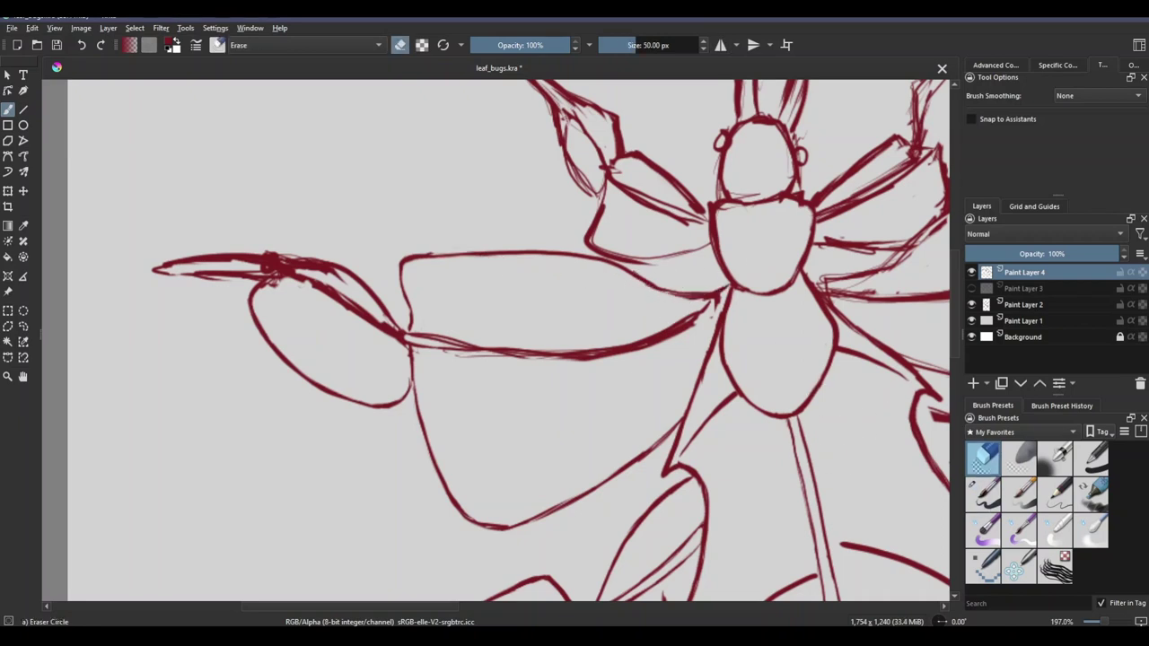
Step: Replace the left middle leg's thick midline with a narrow, curved double midrib from the joint to the thorax
mouse_move(628, 350)
mouse_down()
mouse_move(800, 346)
mouse_move(898, 291)
mouse_move(593, 334)
mouse_move(840, 345)
mouse_up()
key(slash)
drag(600, 352, 675, 346)
key(slash)
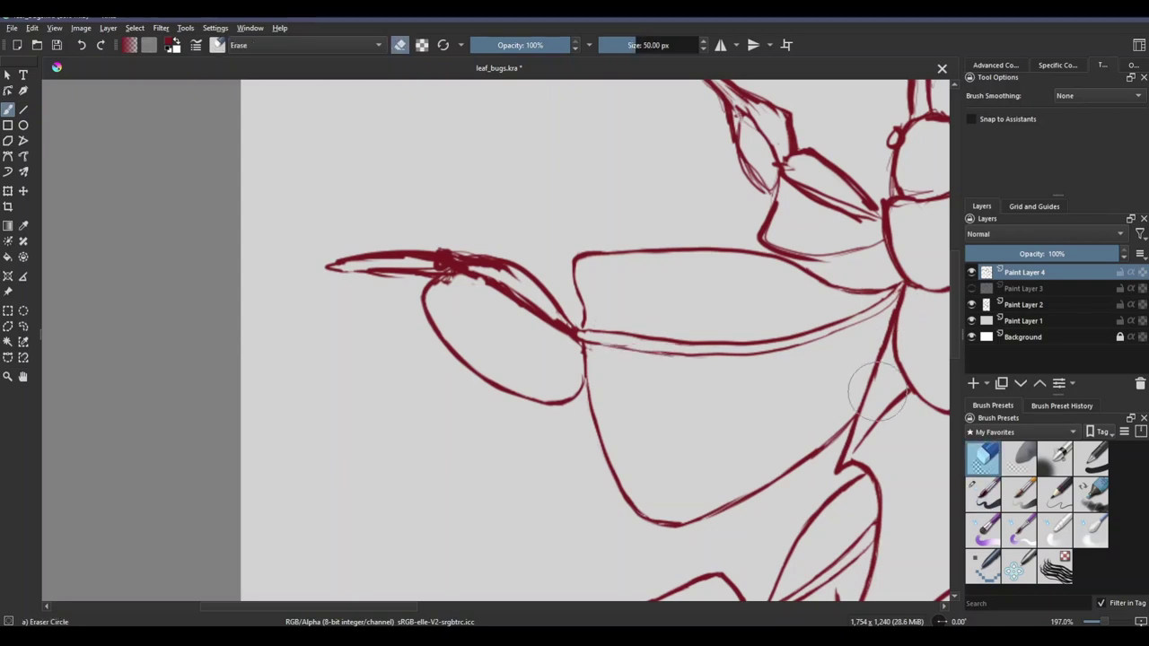
key(slash)
drag(878, 398, 779, 412)
Step: Redraw the left middle leg's small outer lobe with a straighter lower edge and thin the segment above it
drag(664, 397, 731, 411)
mouse_move(404, 357)
mouse_down()
mouse_move(517, 433)
mouse_move(543, 435)
mouse_up()
key(slash)
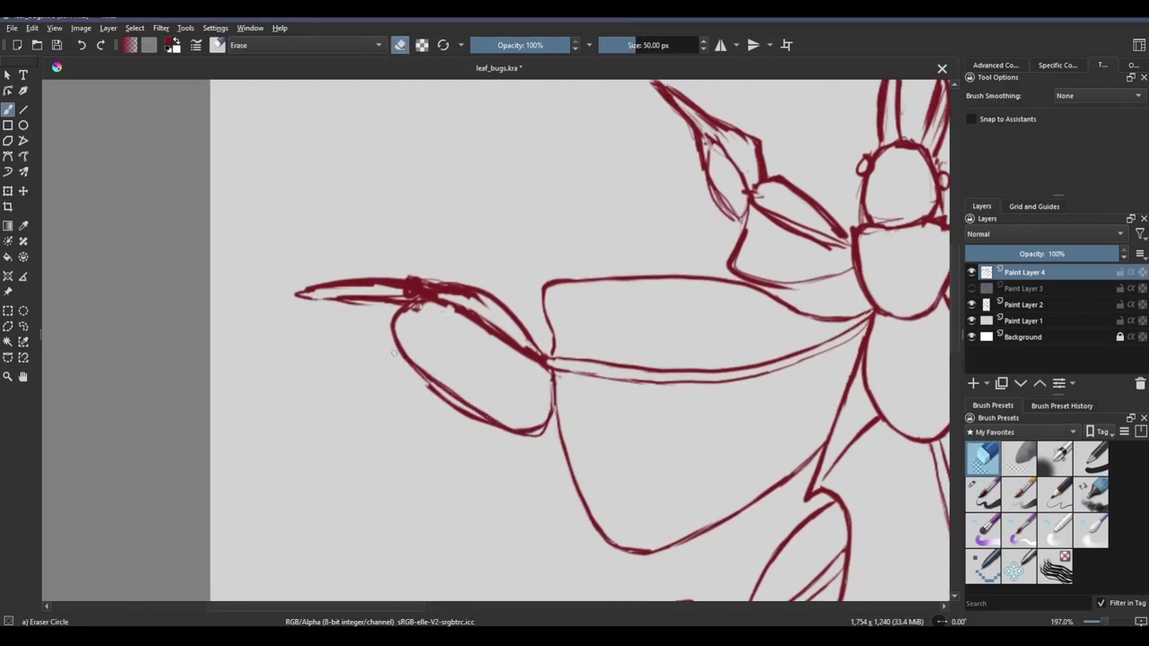
drag(503, 399, 533, 428)
mouse_move(521, 346)
mouse_down()
mouse_move(440, 289)
mouse_move(413, 307)
mouse_move(543, 356)
mouse_move(490, 323)
mouse_up()
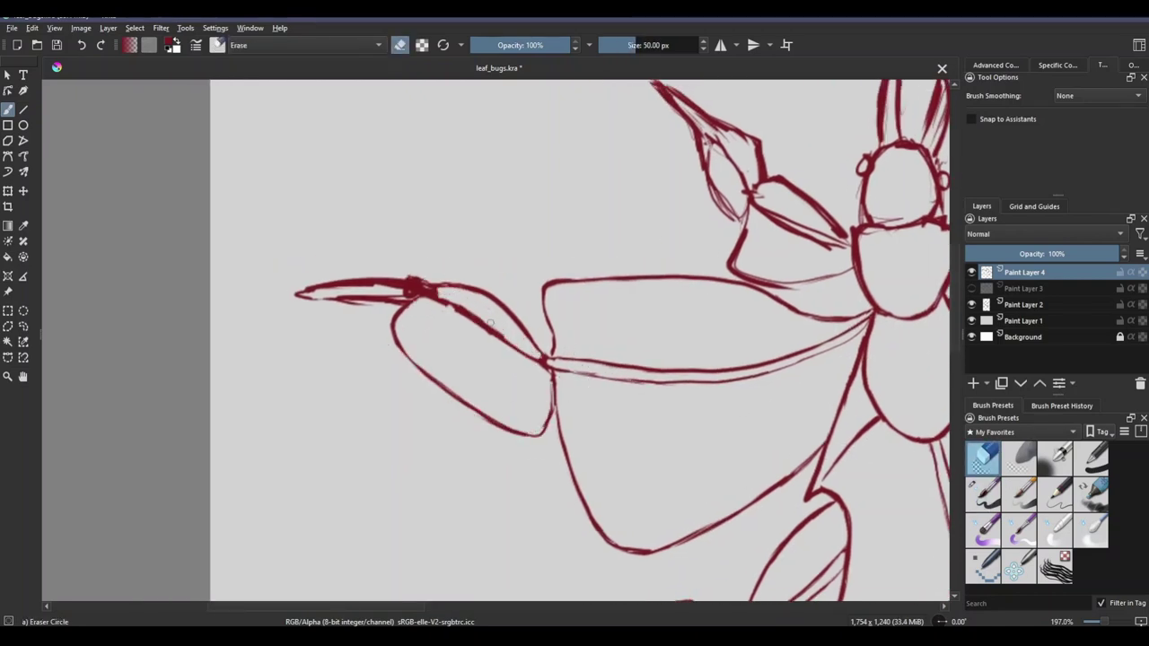
Step: Erase the dark outer joint of the left middle leg and redraw its midrib and pointed tip as thin lines
mouse_move(373, 306)
mouse_down()
mouse_move(422, 289)
mouse_move(543, 357)
mouse_up()
key(slash)
key(slash)
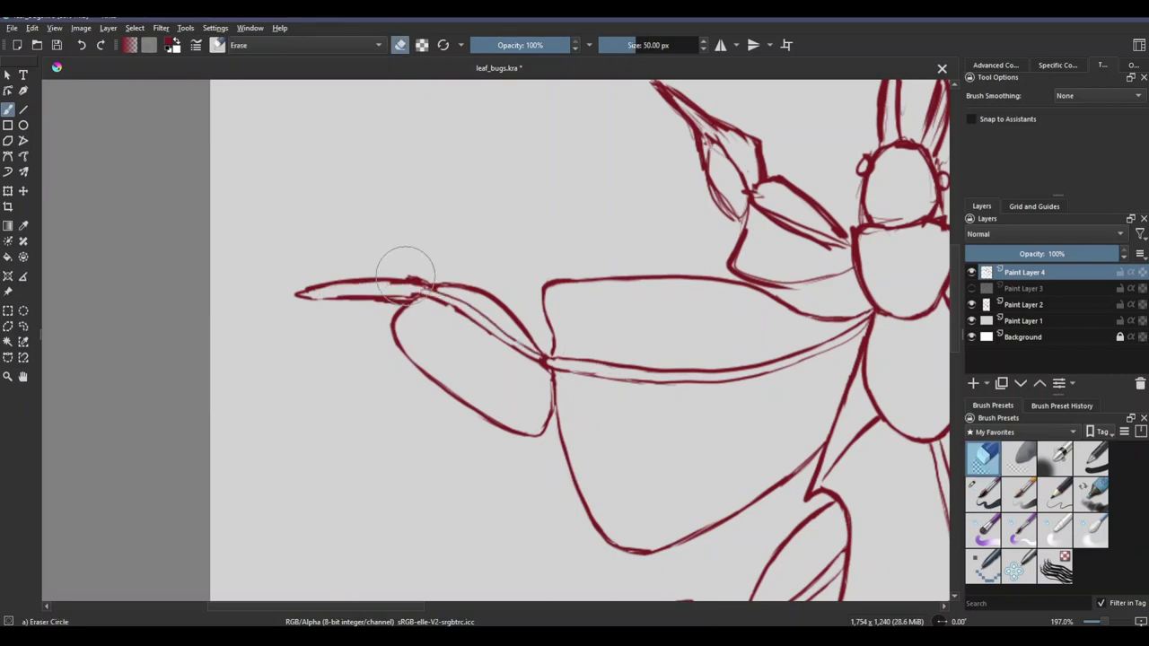
mouse_move(405, 269)
mouse_down()
mouse_move(395, 302)
mouse_move(673, 287)
mouse_move(454, 278)
mouse_up()
key(slash)
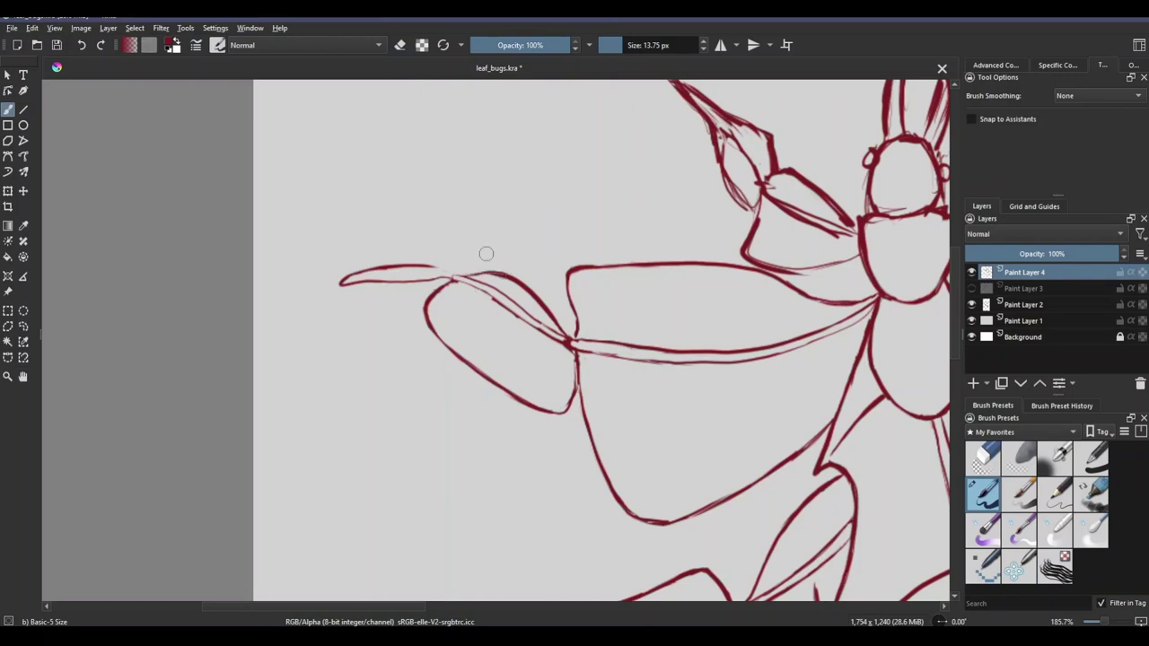
Step: Reshape the left middle leg's small and large lobes with sharper, angular corners
scroll(486, 254, down, 3)
key(slash)
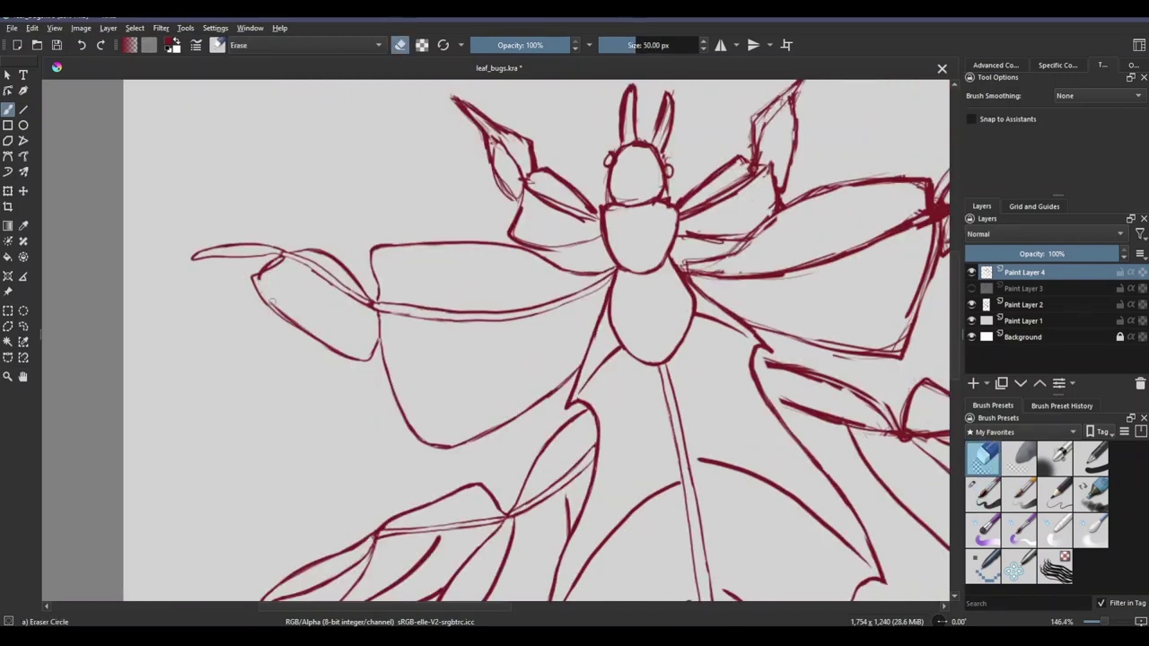
mouse_move(448, 447)
mouse_down()
mouse_move(384, 434)
mouse_move(358, 389)
mouse_move(543, 361)
mouse_move(547, 431)
mouse_up()
key(slash)
key(slash)
scroll(659, 298, up, 1)
key(slash)
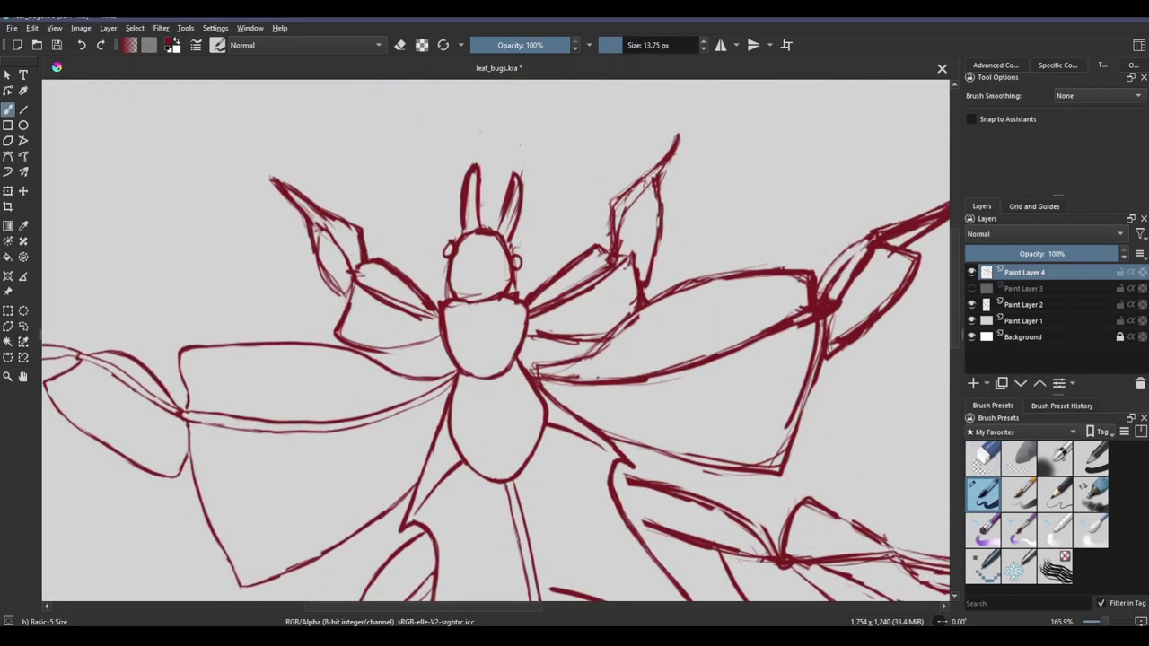
Step: Clean up the left foreleg's inner segment beside the thorax, redrawing its lobe, upper edge and midrib
key(slash)
key(slash)
key(slash)
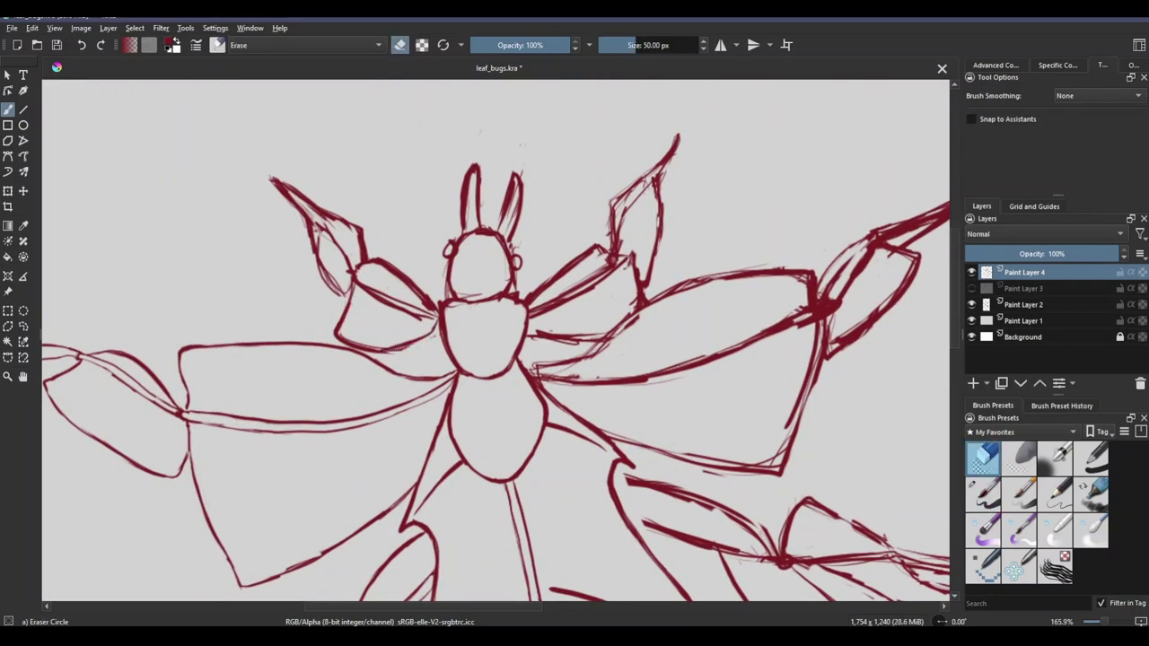
drag(391, 353, 446, 360)
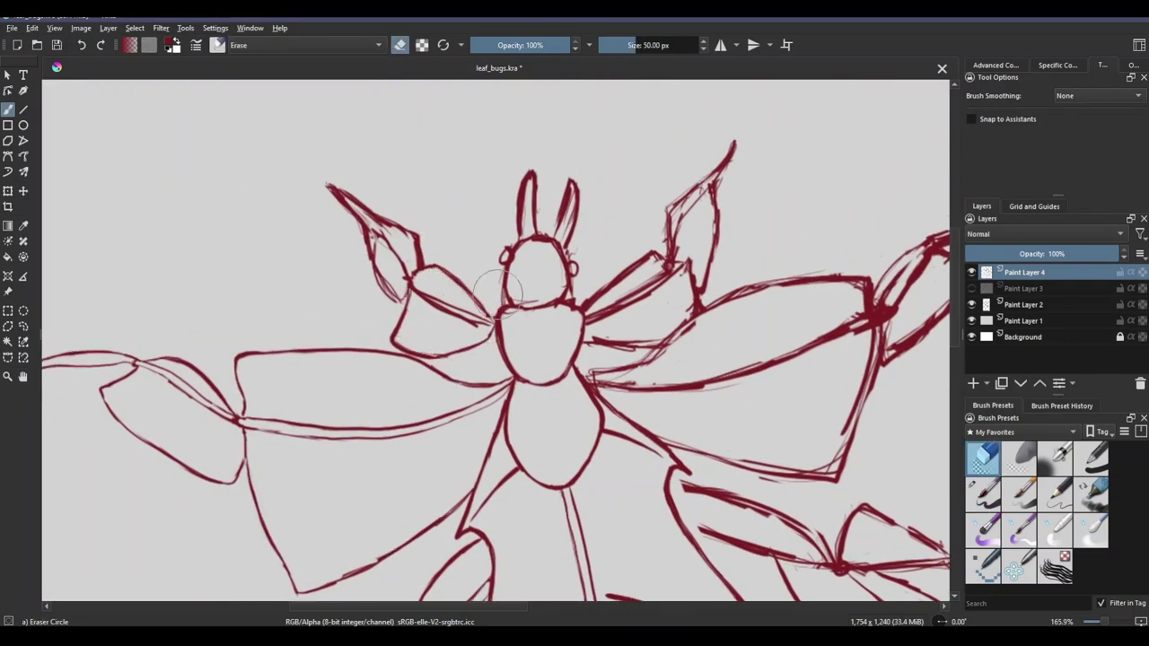
mouse_move(507, 288)
mouse_down()
mouse_move(439, 314)
mouse_move(431, 297)
mouse_up()
Step: Redraw the left foreleg's outer lobe and tapered tip with thin, clean lines
key(slash)
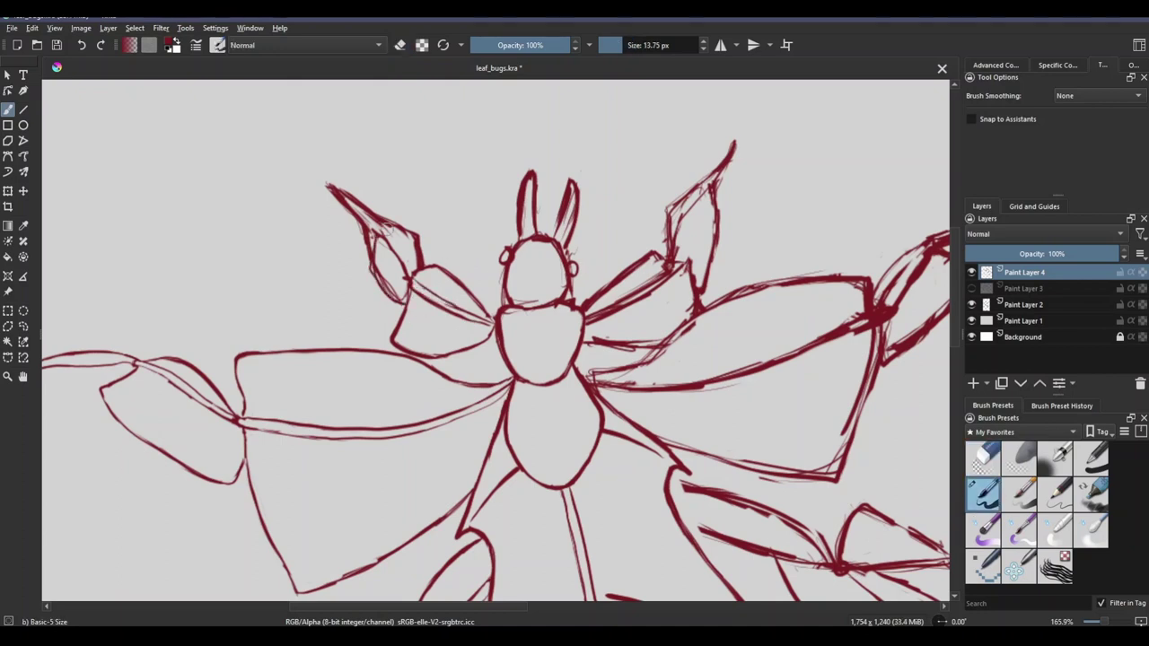
key(slash)
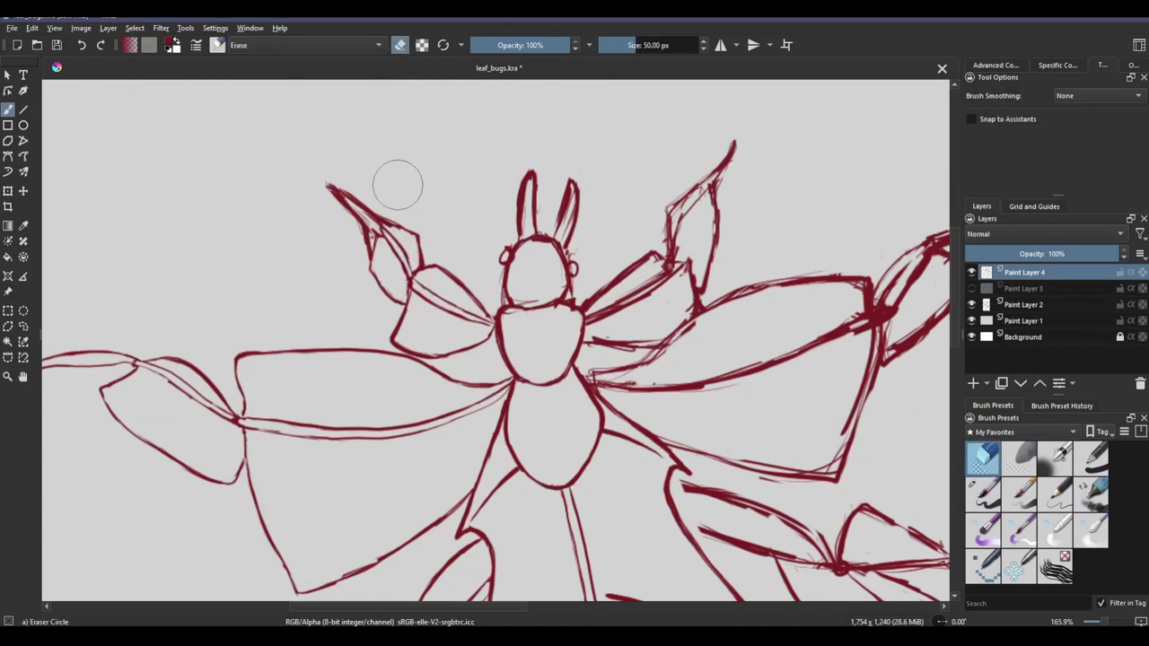
drag(339, 191, 363, 220)
key(slash)
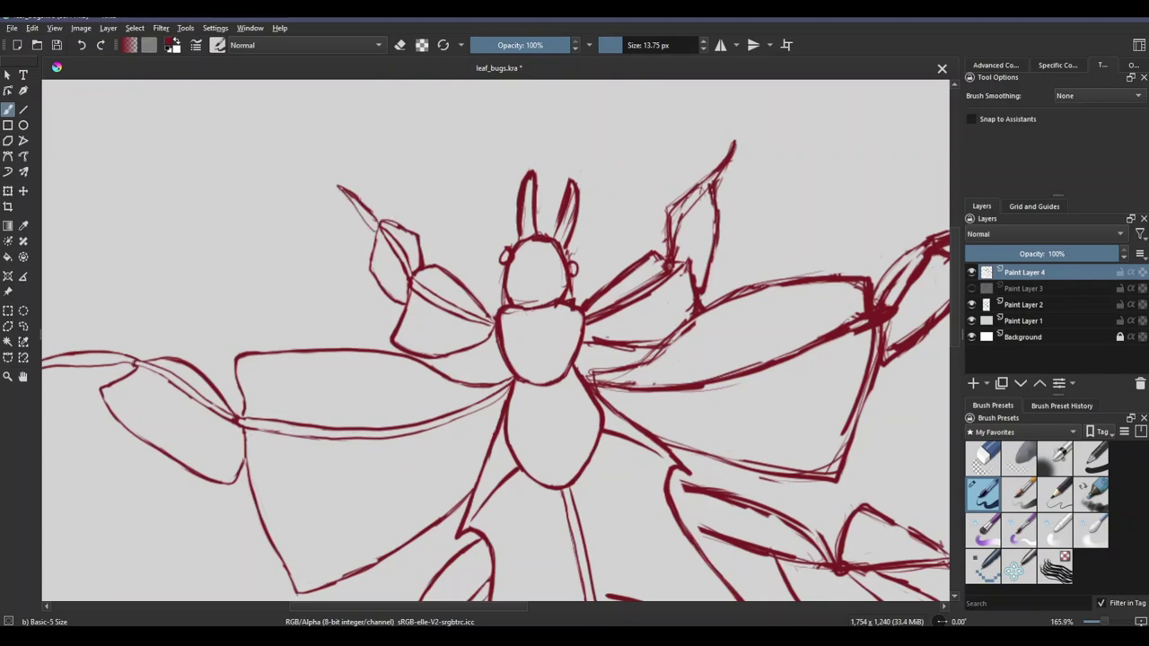
key(slash)
key(slash)
key(slash)
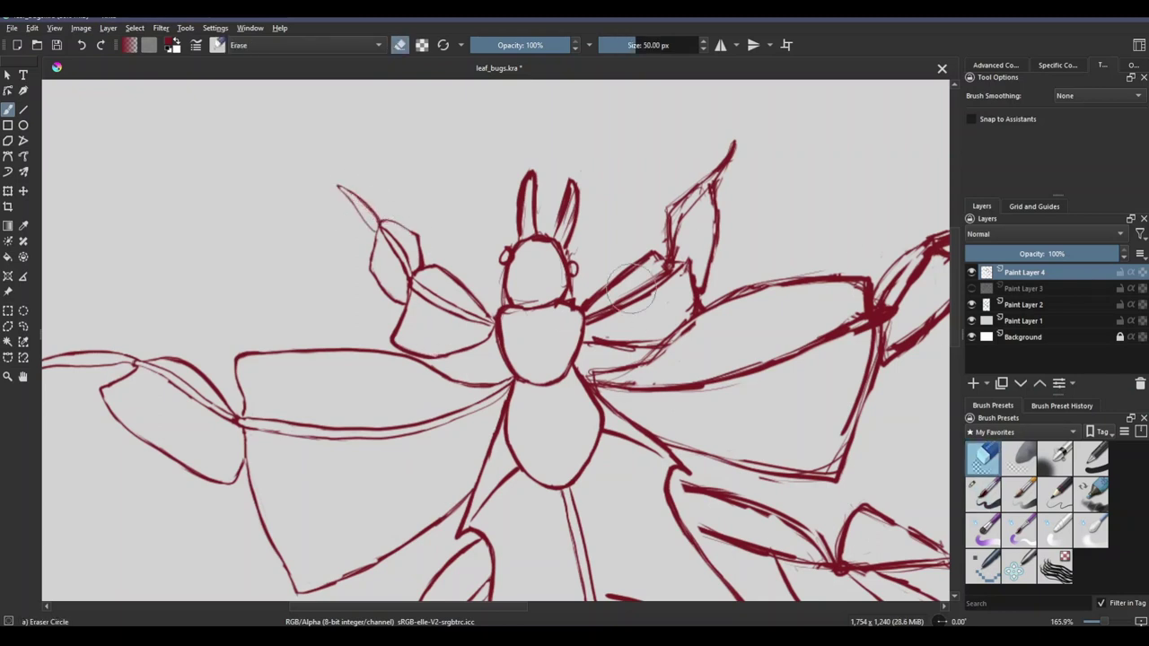
Step: Redraw the thorax's top edge as a smooth curve and clean up the base of the head
drag(504, 274, 508, 286)
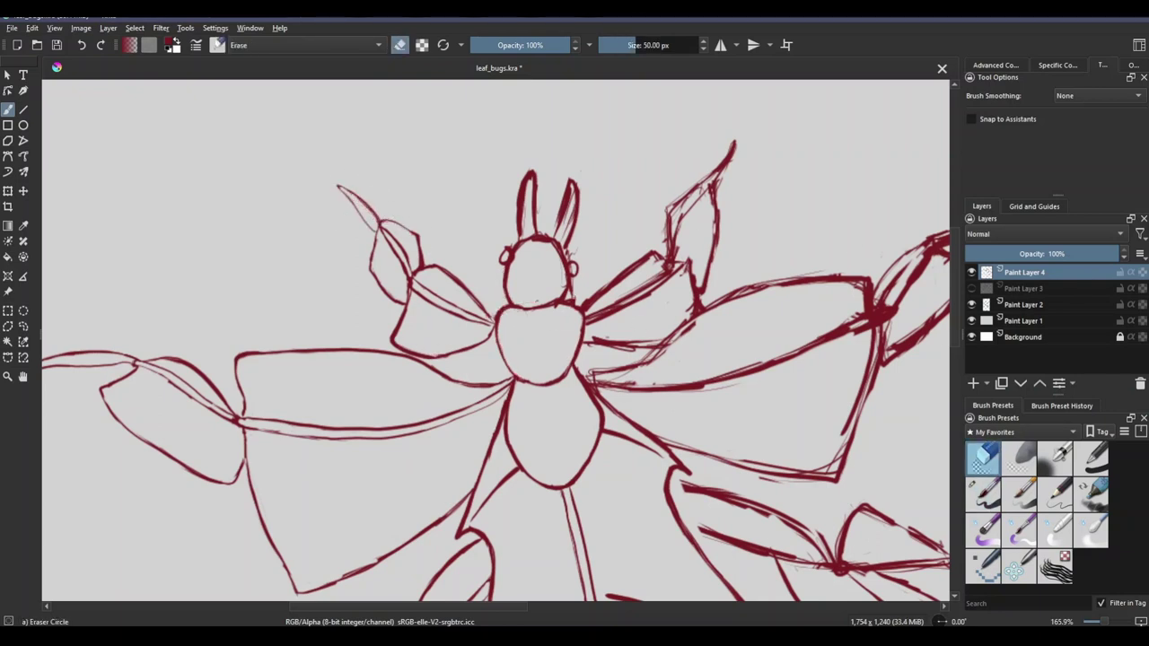
key(slash)
key(slash)
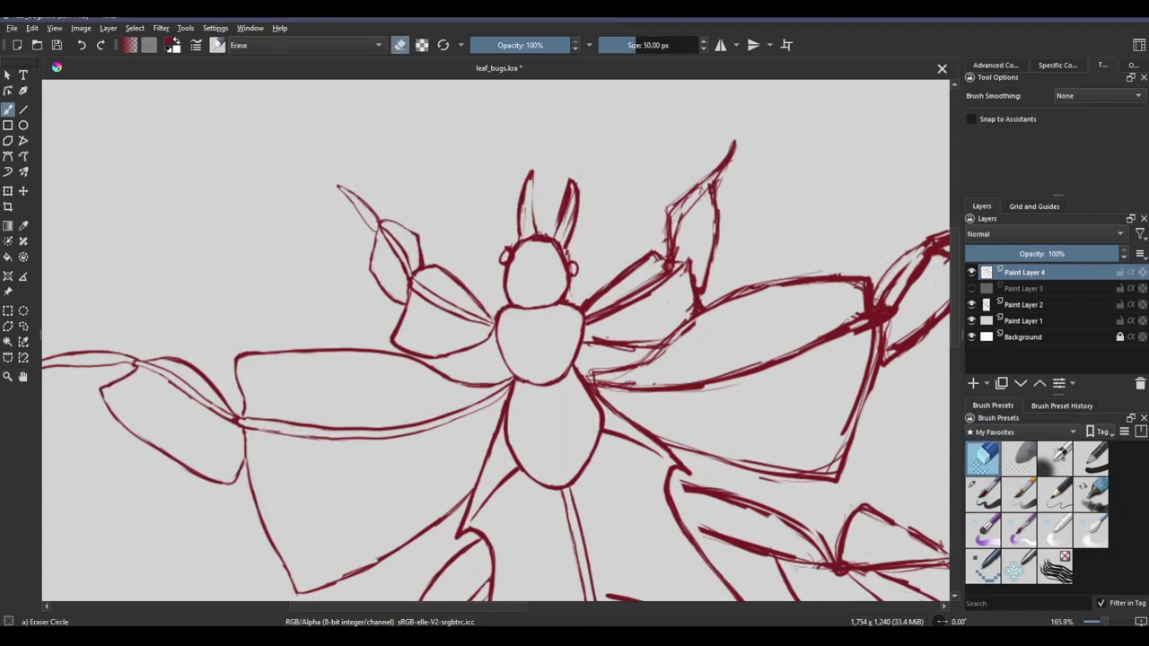
Step: Thin the antennae and redraw them as clean, pointed shapes joined to the head
scroll(539, 341, up, 1)
drag(567, 186, 572, 239)
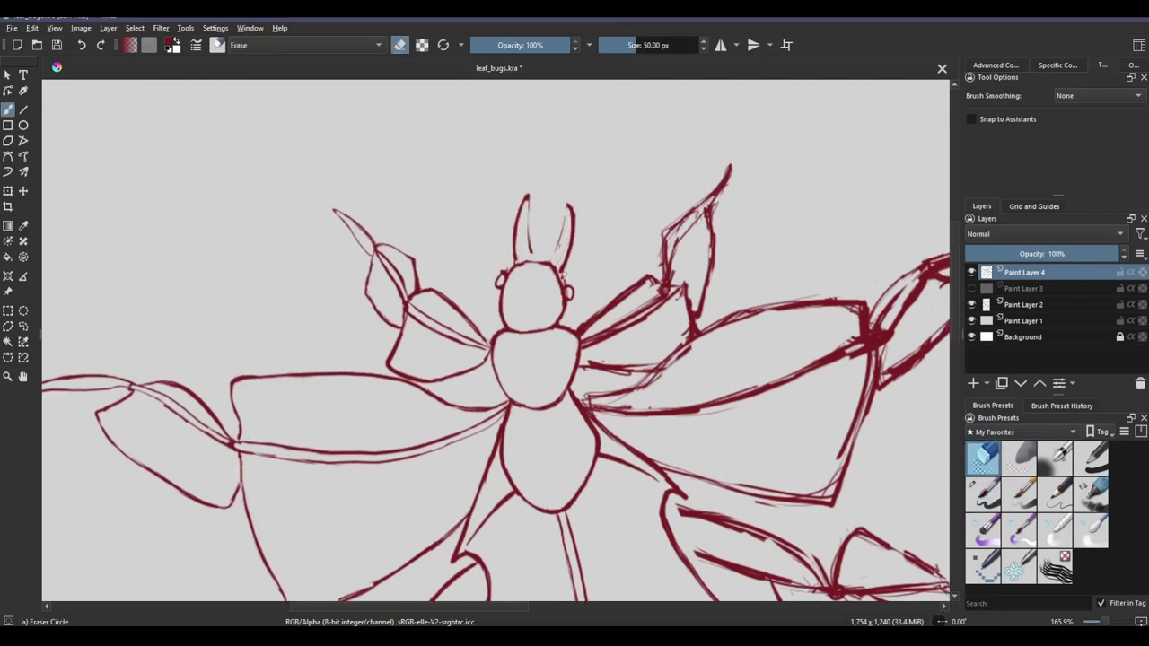
key(slash)
key(slash)
drag(563, 195, 566, 287)
key(slash)
key(slash)
key(slash)
Step: Redraw both eyes as clean rounded bumps on the sides of the head
drag(499, 271, 501, 286)
key(slash)
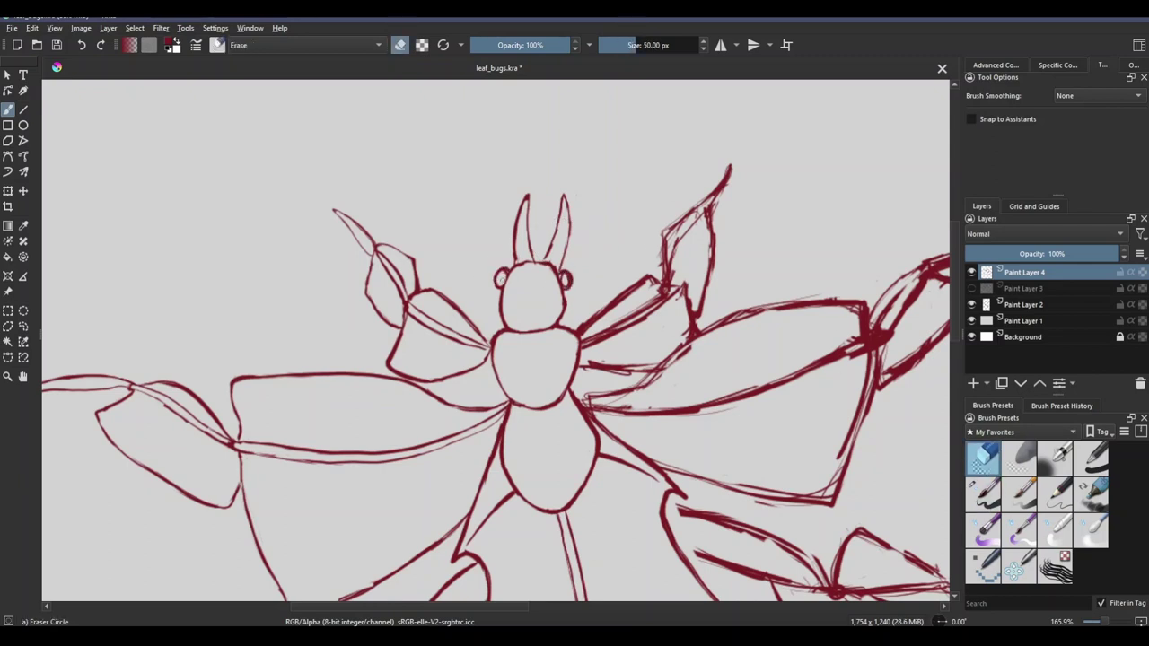
key(slash)
key(ctrl+t)
key(Escape)
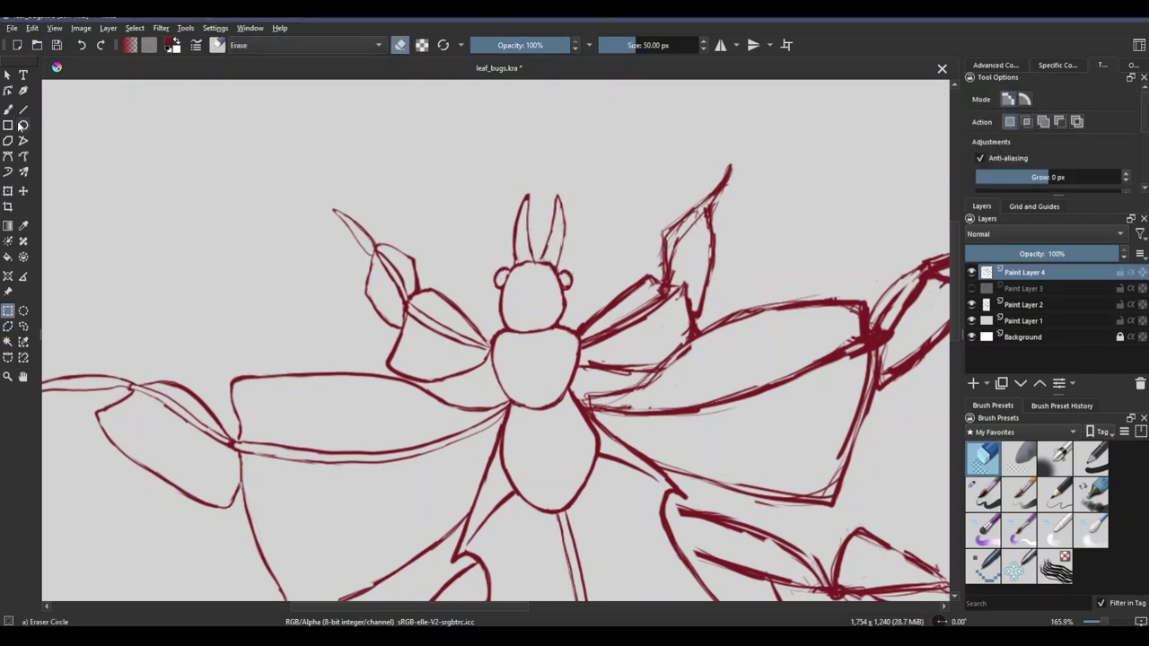
Step: Redraw the upper edge and midrib of the right foreleg's inner lobe with thin, clean lines
drag(547, 210, 552, 243)
key(slash)
drag(710, 296, 749, 336)
key(slash)
scroll(410, 214, up, 1)
drag(669, 305, 718, 289)
key(slash)
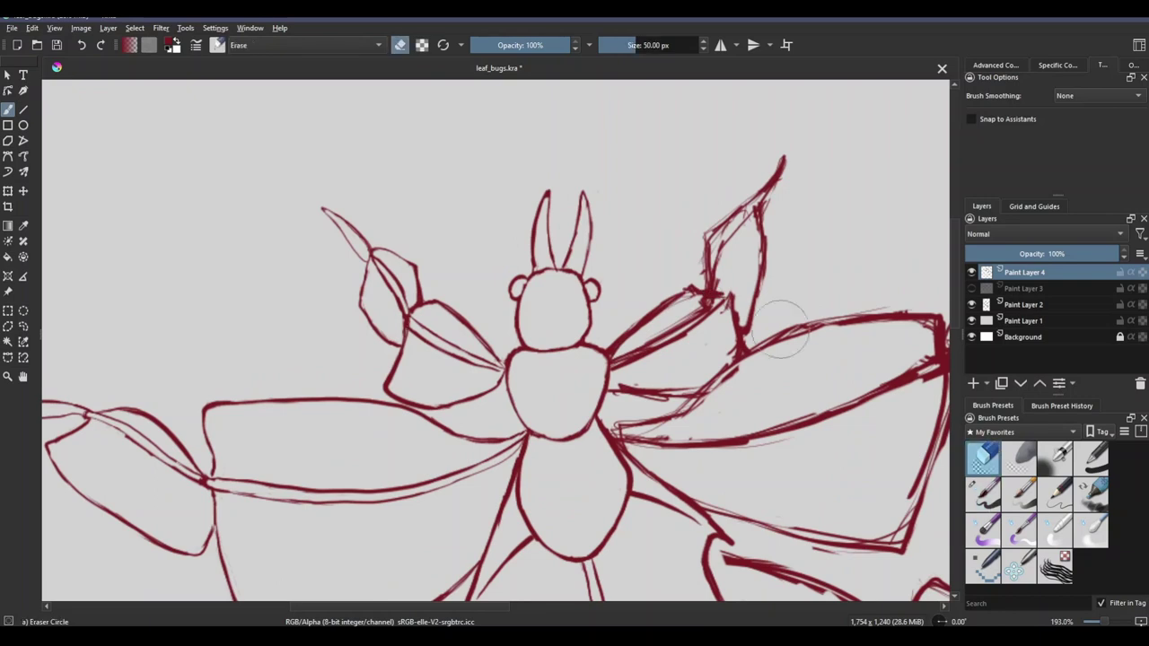
drag(610, 346, 729, 289)
mouse_move(620, 395)
mouse_down()
mouse_move(656, 341)
mouse_move(718, 306)
mouse_move(624, 313)
mouse_up()
key(slash)
Step: Thin the lower and outer edges of the right foreleg's inner lobe and erase stray marks around them
mouse_move(571, 307)
mouse_down()
mouse_move(633, 296)
mouse_move(652, 359)
mouse_move(566, 422)
mouse_up()
key(slash)
key(slash)
key(slash)
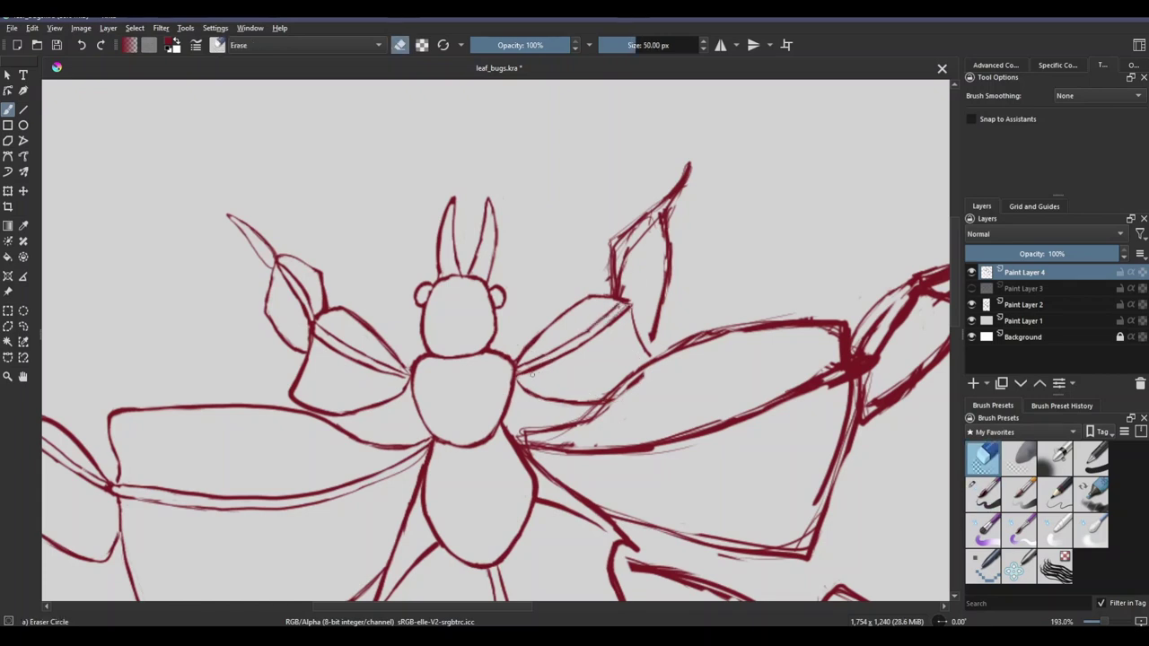
drag(598, 341, 525, 375)
drag(775, 385, 744, 422)
key(slash)
key(slash)
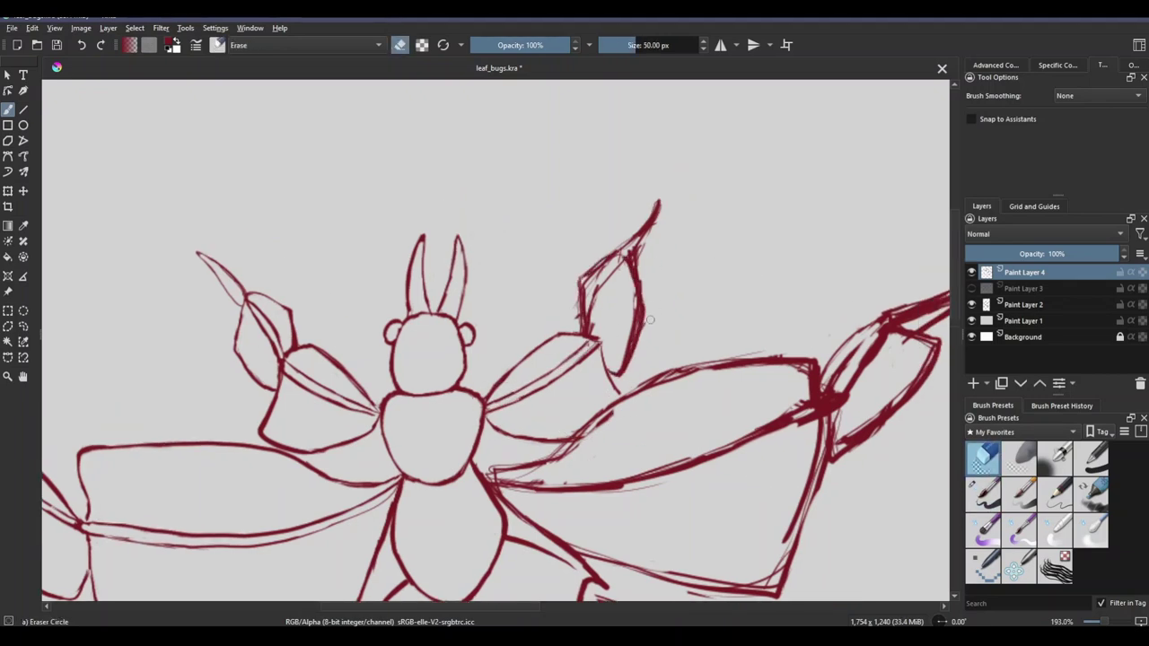
Step: Thin the outline of the right foreleg's outer lobe, add its curved midrib and clean up the tapered tip
drag(636, 253, 628, 363)
drag(583, 265, 633, 319)
drag(593, 285, 638, 334)
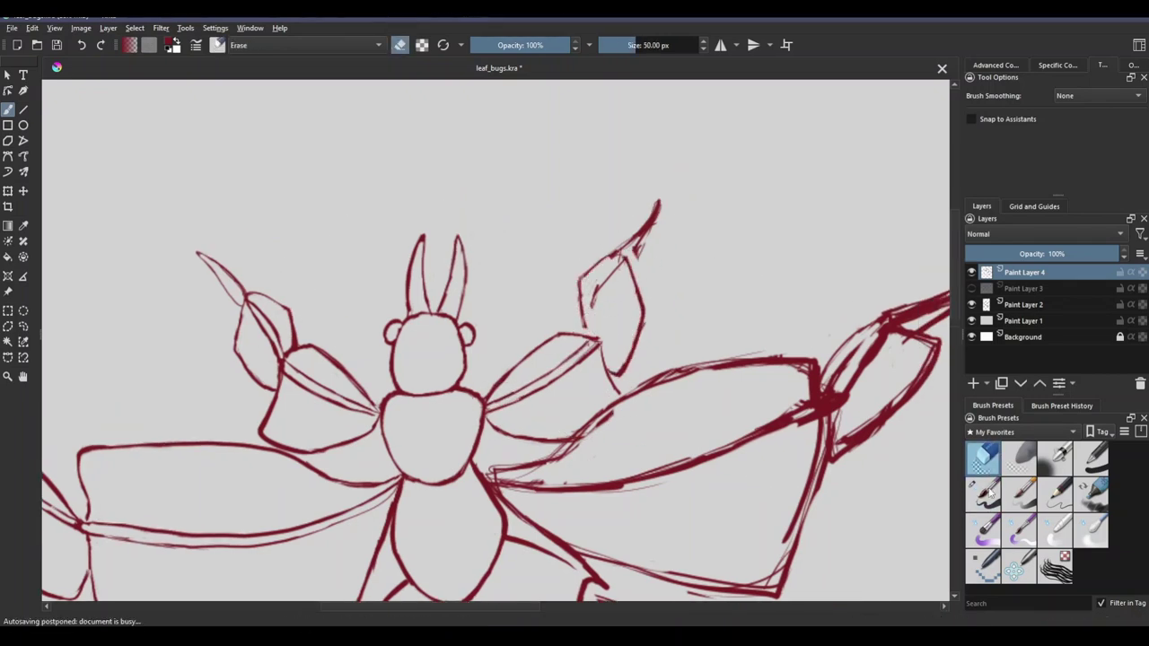
key(slash)
mouse_move(625, 256)
mouse_down()
mouse_move(597, 337)
mouse_move(646, 211)
mouse_move(660, 243)
mouse_up()
key(slash)
key(slash)
key(slash)
Step: Redraw the upper edge of the right middle leg's large lobe as one smooth curve from the body
drag(645, 527, 649, 357)
mouse_move(502, 310)
mouse_down()
mouse_move(745, 193)
mouse_move(606, 256)
mouse_up()
key(slash)
key(slash)
drag(566, 305, 790, 197)
key(slash)
drag(712, 191, 696, 214)
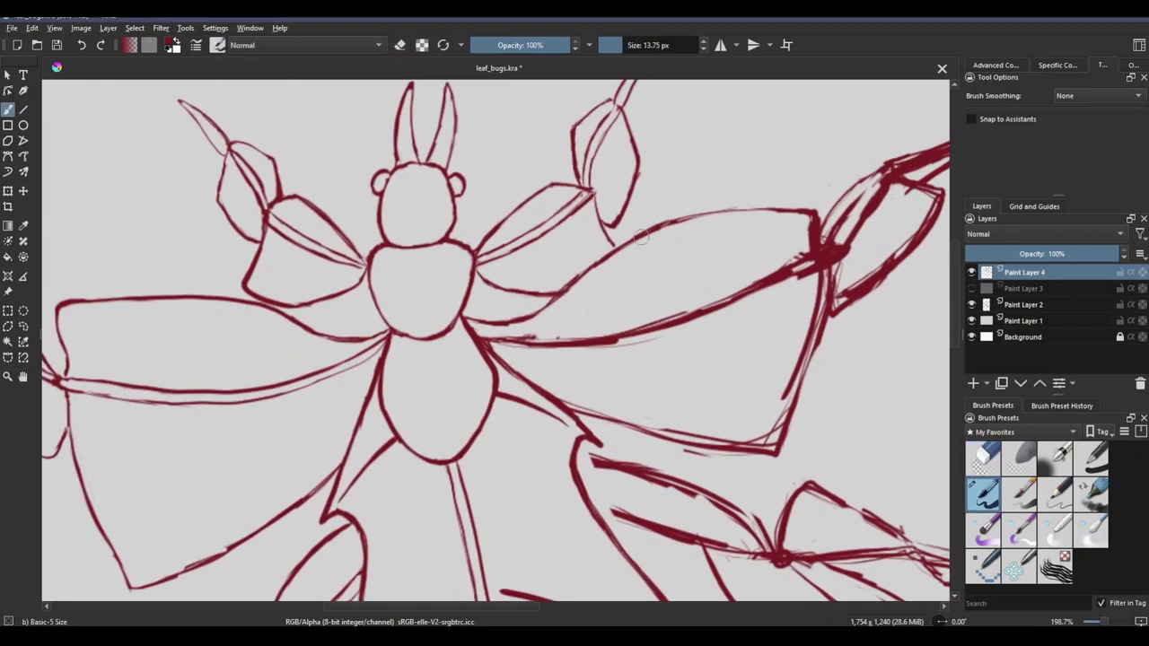
mouse_move(584, 274)
mouse_down()
mouse_move(799, 198)
mouse_move(817, 242)
mouse_move(722, 214)
mouse_up()
key(slash)
Step: Redraw the right middle leg's midrib as a thin double line and clean up the lobe corner at its joint
mouse_move(679, 378)
mouse_down()
mouse_move(728, 329)
mouse_move(709, 296)
mouse_up()
key(slash)
mouse_move(530, 283)
mouse_down()
mouse_move(664, 279)
mouse_move(658, 289)
mouse_move(844, 225)
mouse_up()
key(slash)
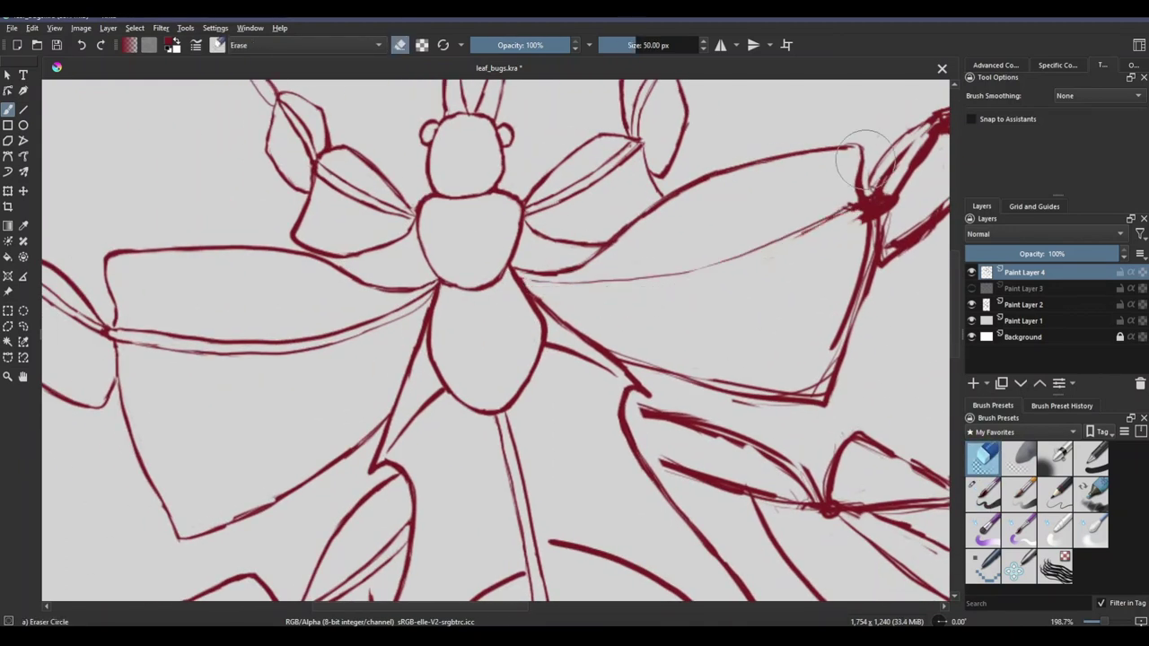
drag(862, 135, 867, 234)
key(slash)
mouse_move(525, 281)
mouse_down()
mouse_move(862, 202)
mouse_move(763, 247)
mouse_up()
key(slash)
mouse_move(539, 359)
mouse_down()
mouse_move(470, 404)
mouse_move(520, 327)
mouse_up()
mouse_move(862, 162)
mouse_down()
mouse_move(823, 329)
mouse_move(765, 383)
mouse_move(605, 278)
mouse_up()
key(ctrl+z)
scroll(496, 341, down, 2)
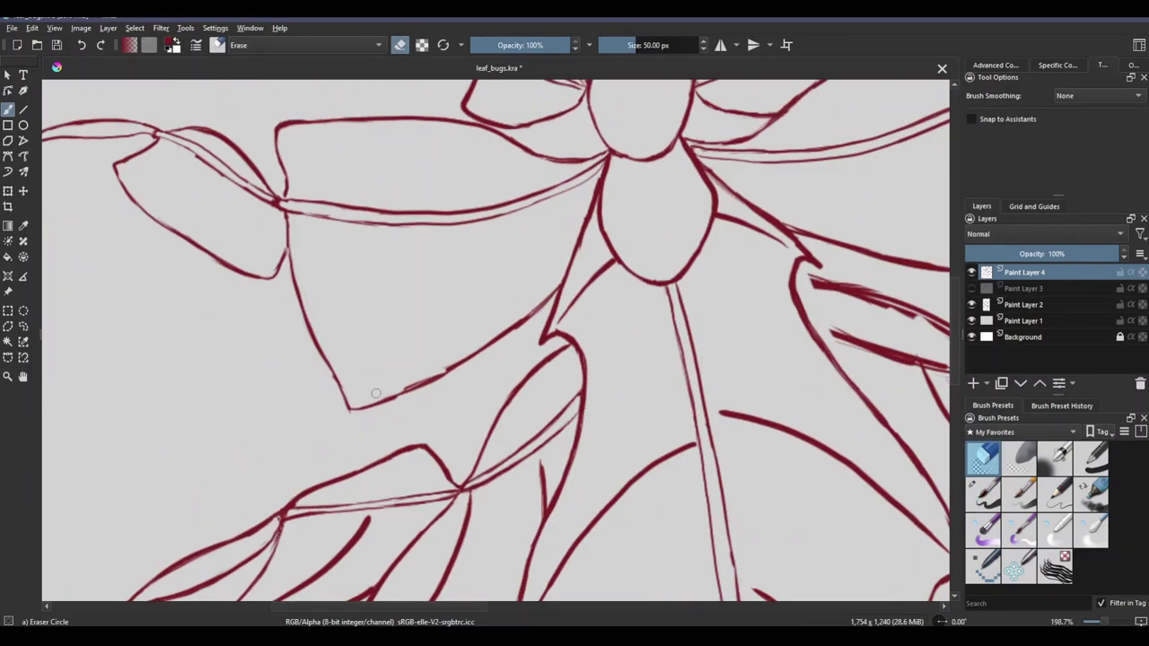
Step: Redraw the lower and outer edges of the right middle leg's large lobe and thin its outer segment
mouse_move(813, 269)
mouse_down()
mouse_move(781, 292)
mouse_move(824, 298)
mouse_move(777, 323)
mouse_move(770, 290)
mouse_up()
key(/)
key(/)
key(/)
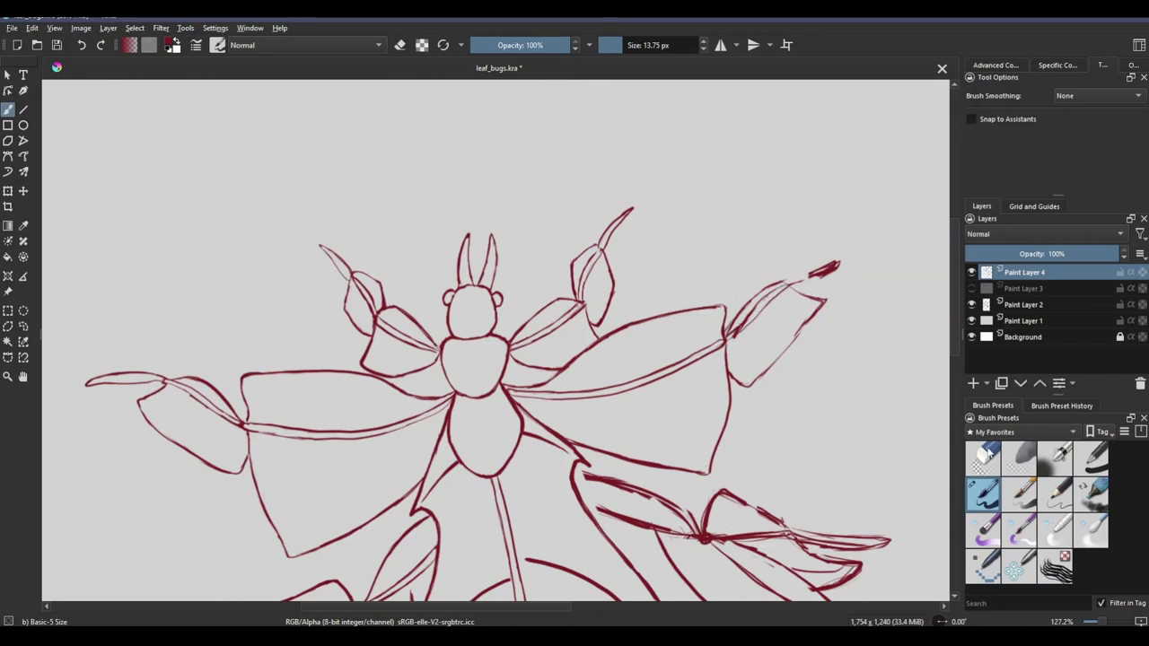
key(/)
key(/)
key(/)
key(/)
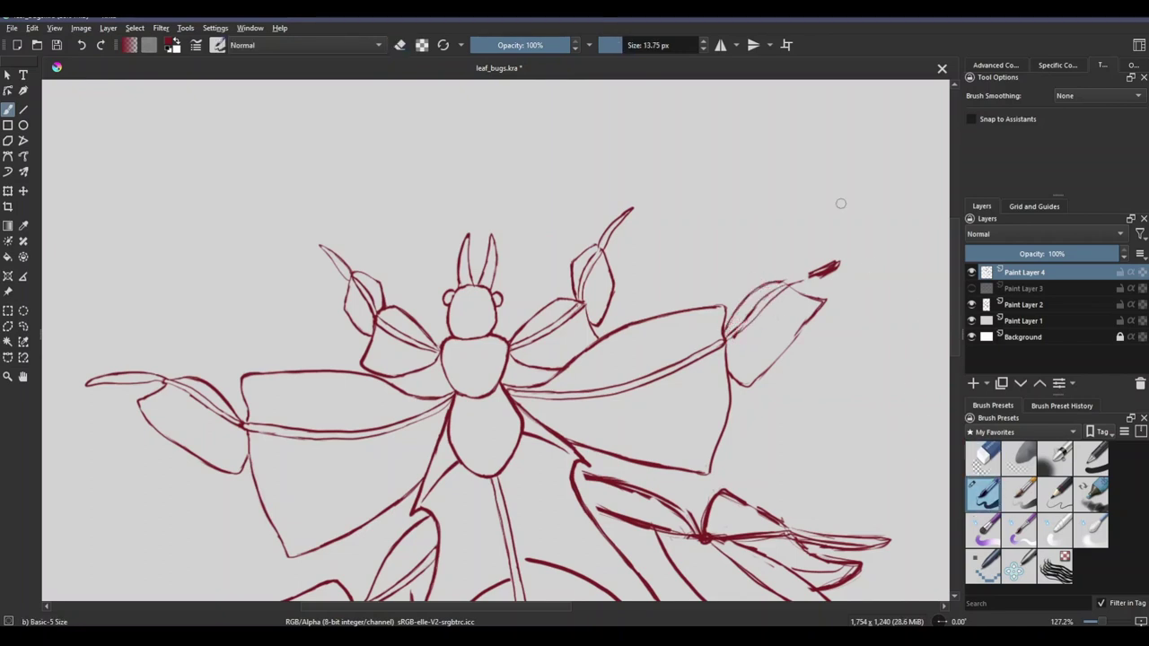
Step: Clean up the right middle leg's outer lobe and redraw its foot as a slim, curved point
drag(816, 304, 747, 385)
key(/)
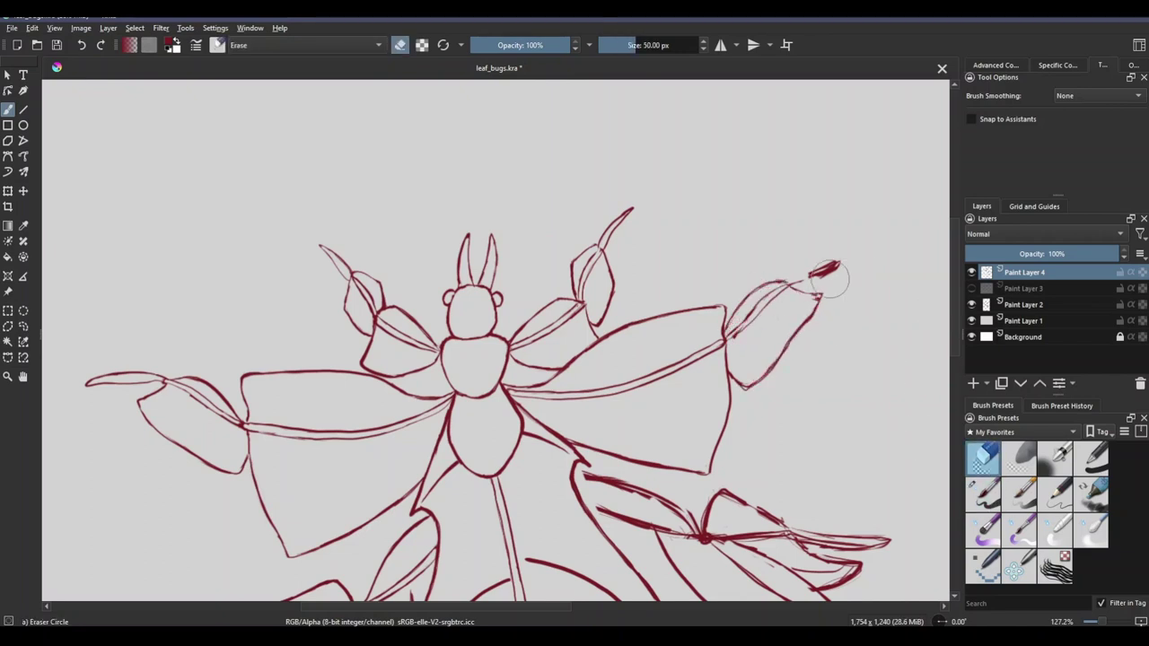
drag(830, 279, 807, 267)
key(/)
key(/)
scroll(846, 435, up, 3)
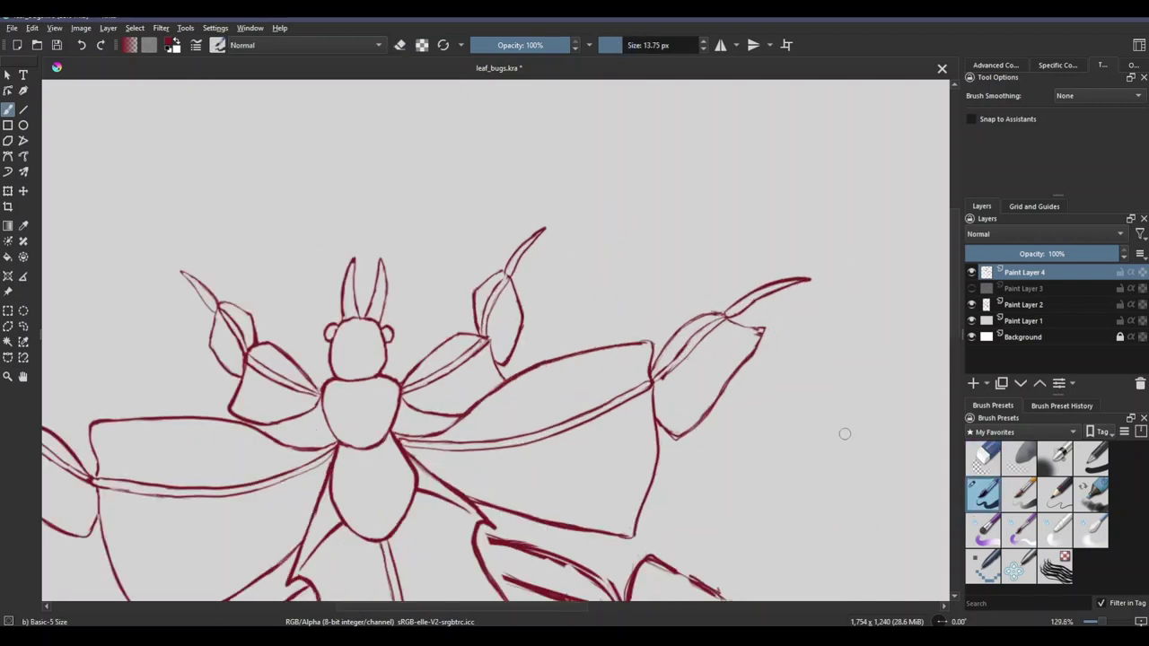
scroll(706, 343, up, 2)
key(/)
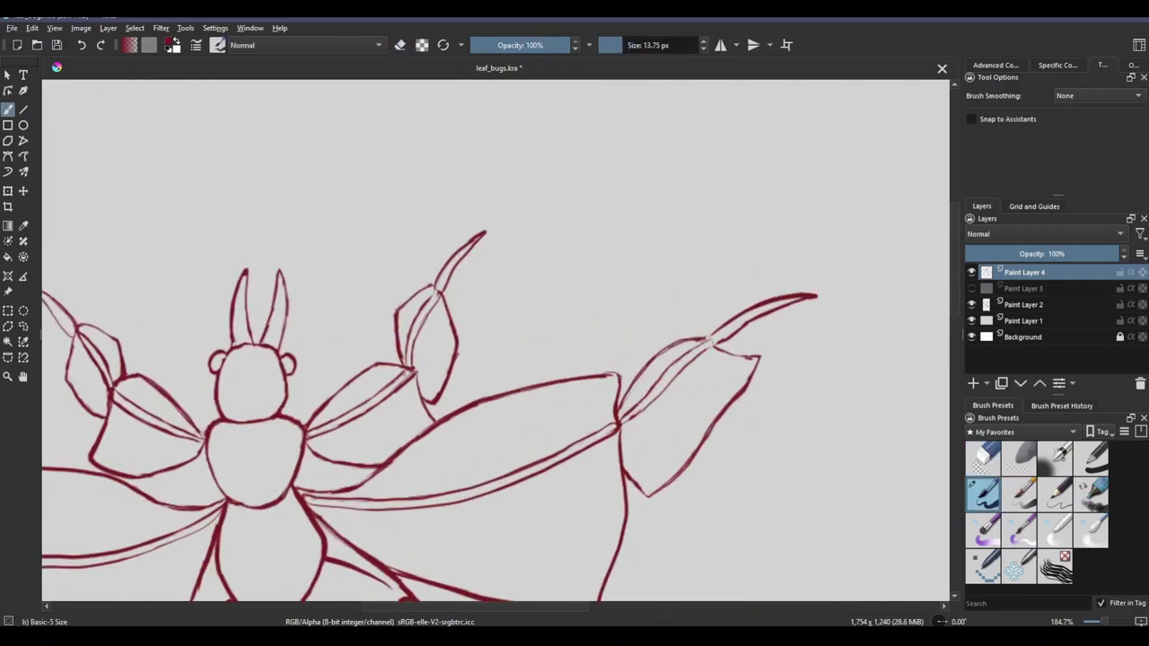
Step: Redraw the right hind leg's inner segment with thin lines and erase the thick blot at its joint
scroll(650, 398, down, 2)
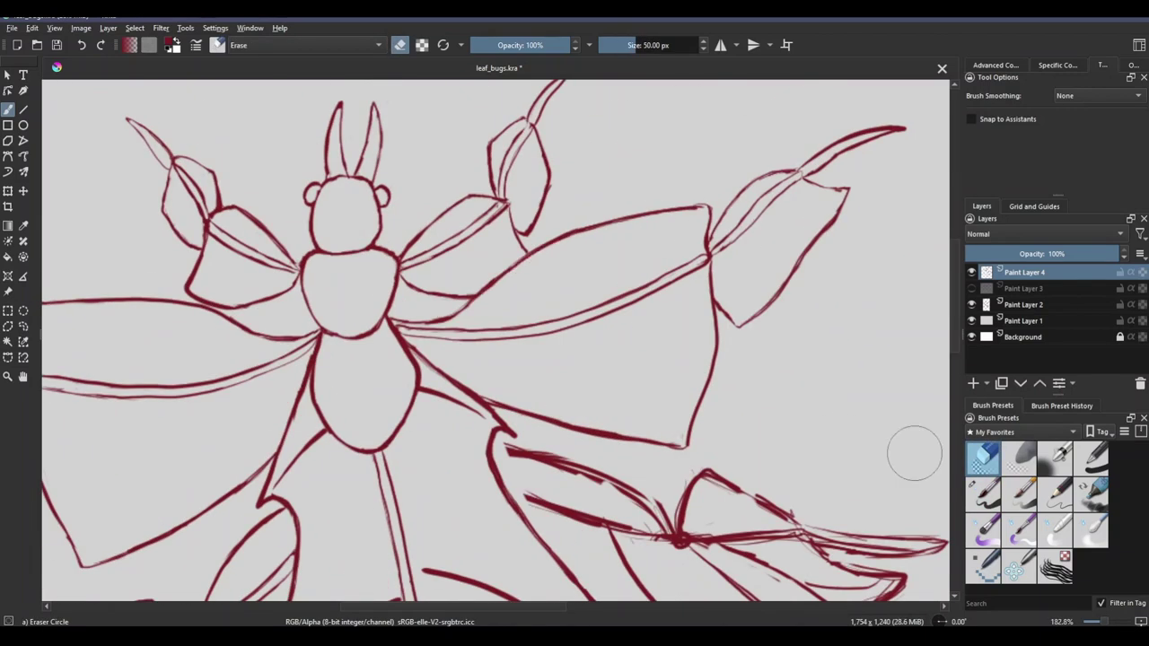
scroll(916, 455, down, 2)
scroll(633, 354, up, 3)
key(/)
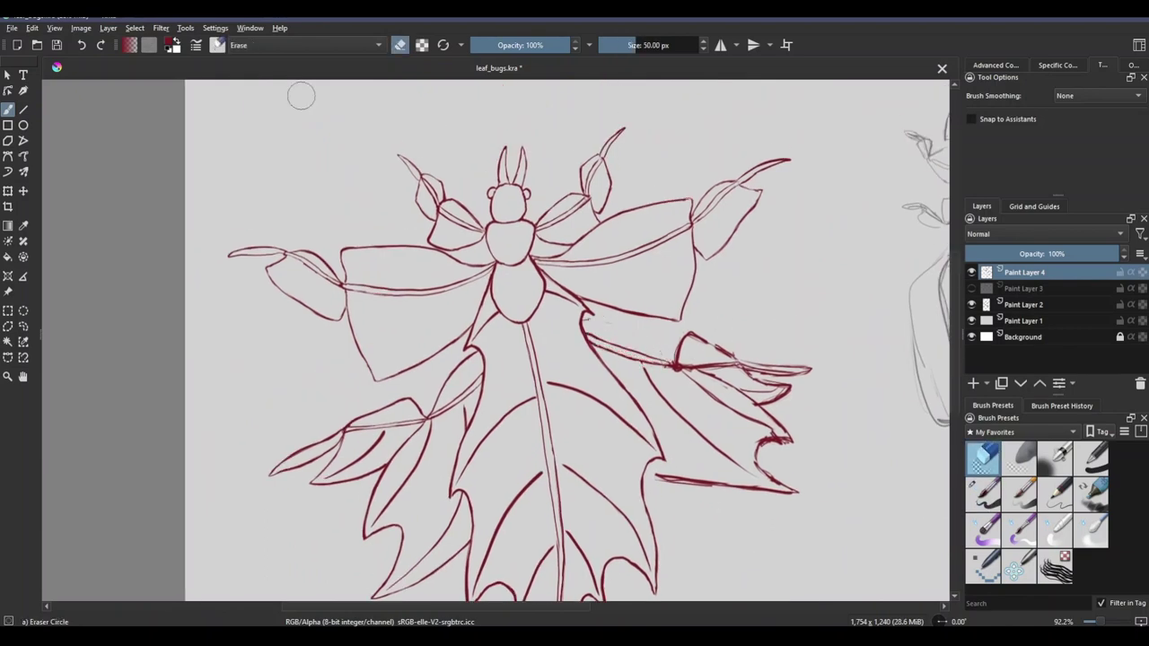
key(/)
key(/)
key(/)
key(/)
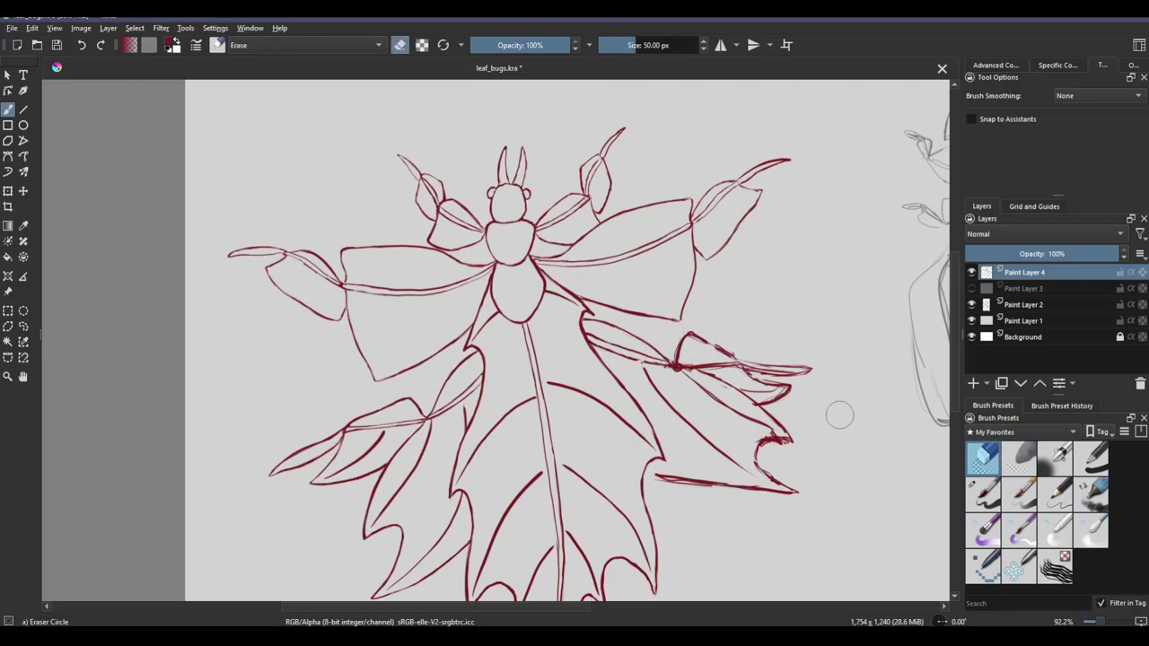
click(674, 366)
key(/)
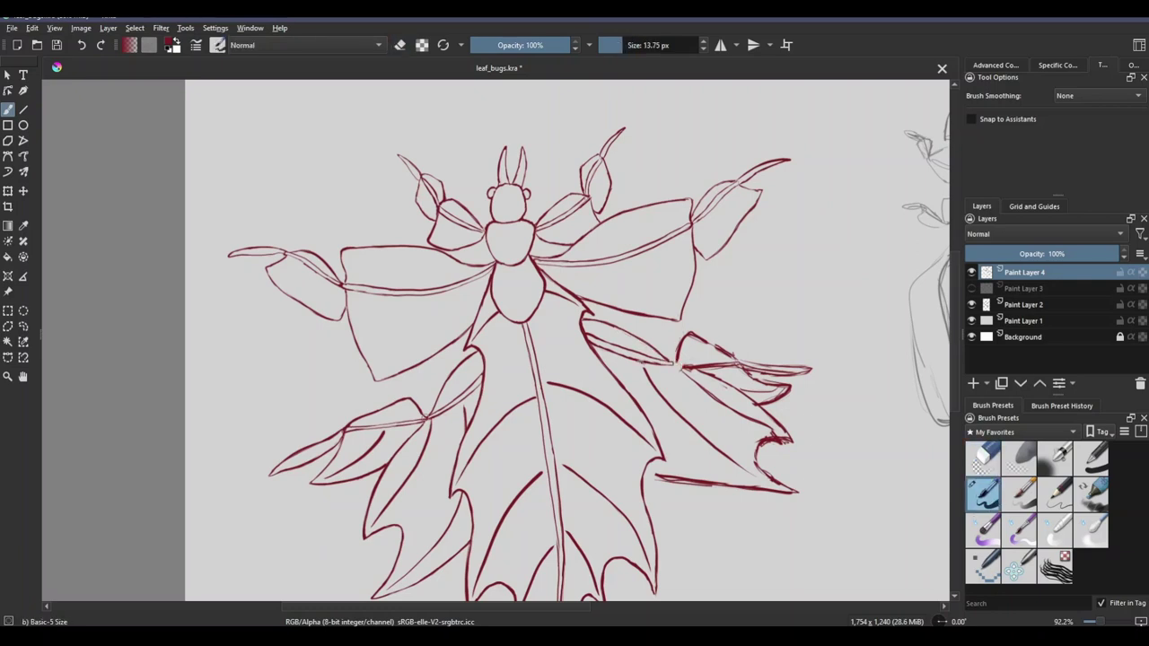
key(/)
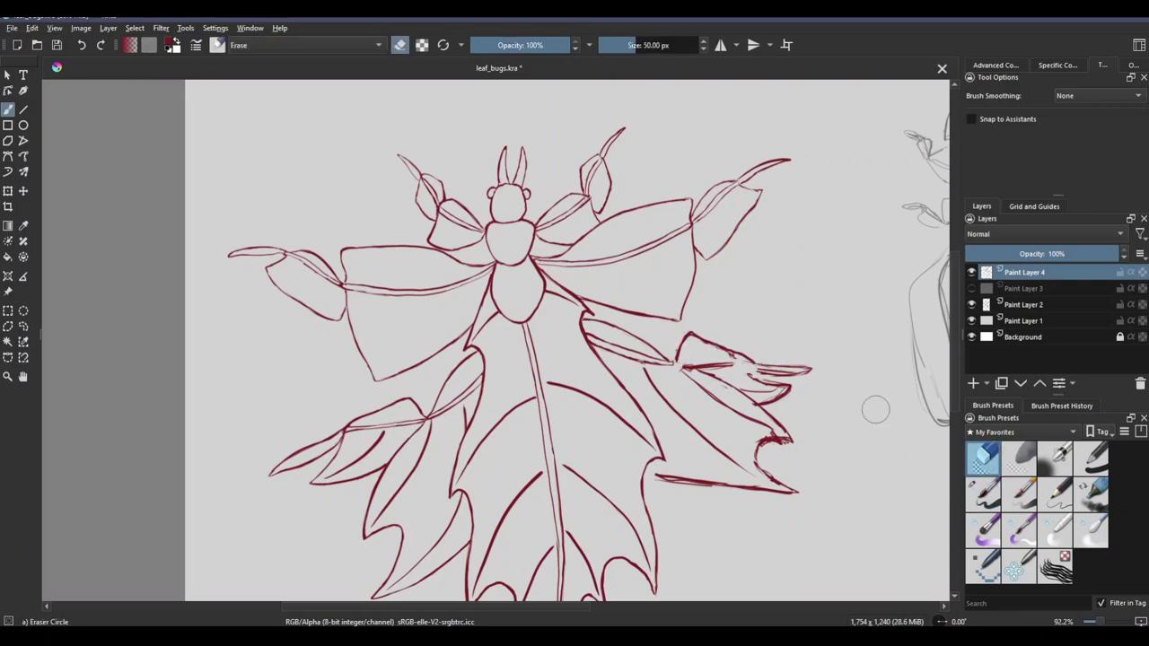
Step: Redraw the upper lobe of the right hind leg's outer segment and add the pointed edge below its outer joint
scroll(876, 411, up, 4)
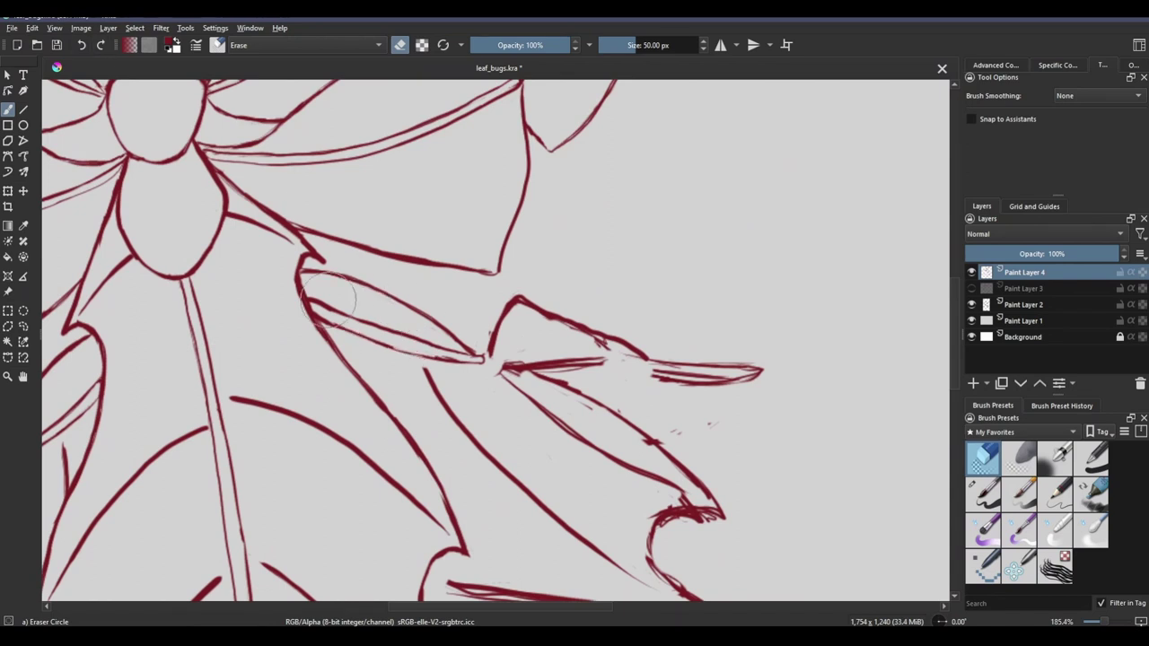
drag(668, 317, 764, 299)
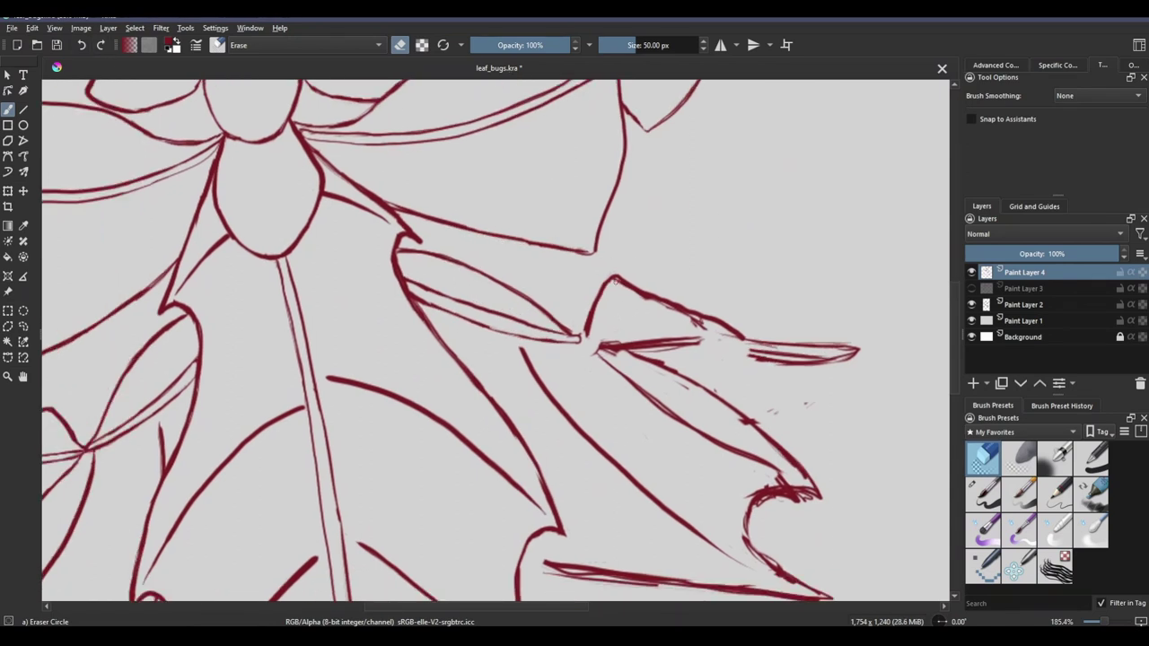
scroll(809, 422, down, 2)
key(/)
scroll(812, 413, up, 3)
drag(712, 381, 847, 475)
key(/)
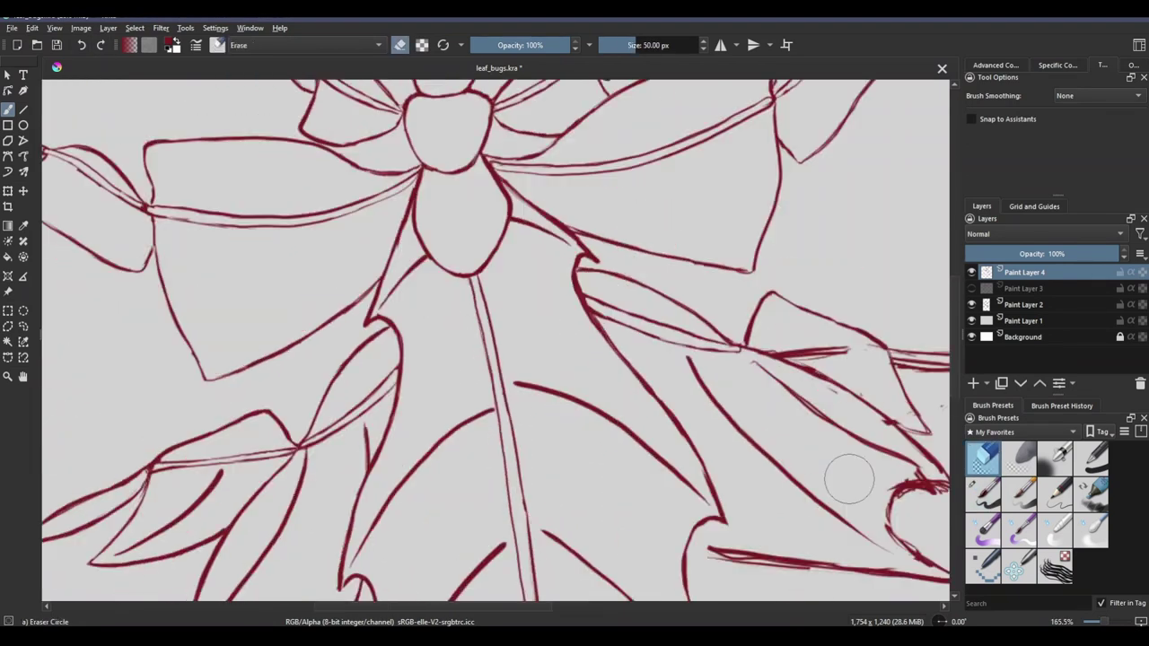
key(/)
key(/)
key(/)
Step: Redraw the midrib of the right hind leg's outer segment as a thin double line and erase the rough foot
drag(747, 352, 828, 357)
key(/)
mouse_move(889, 360)
mouse_down()
mouse_move(772, 354)
mouse_move(889, 363)
mouse_up()
key(/)
drag(768, 355, 544, 373)
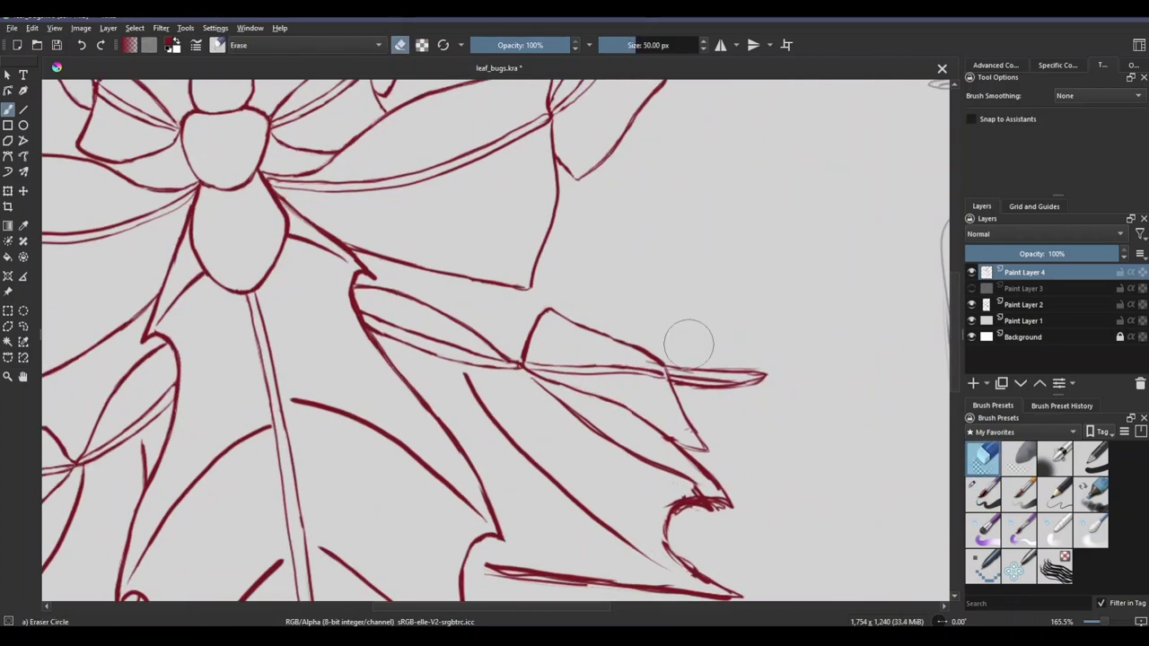
drag(628, 377, 777, 361)
drag(916, 361, 819, 361)
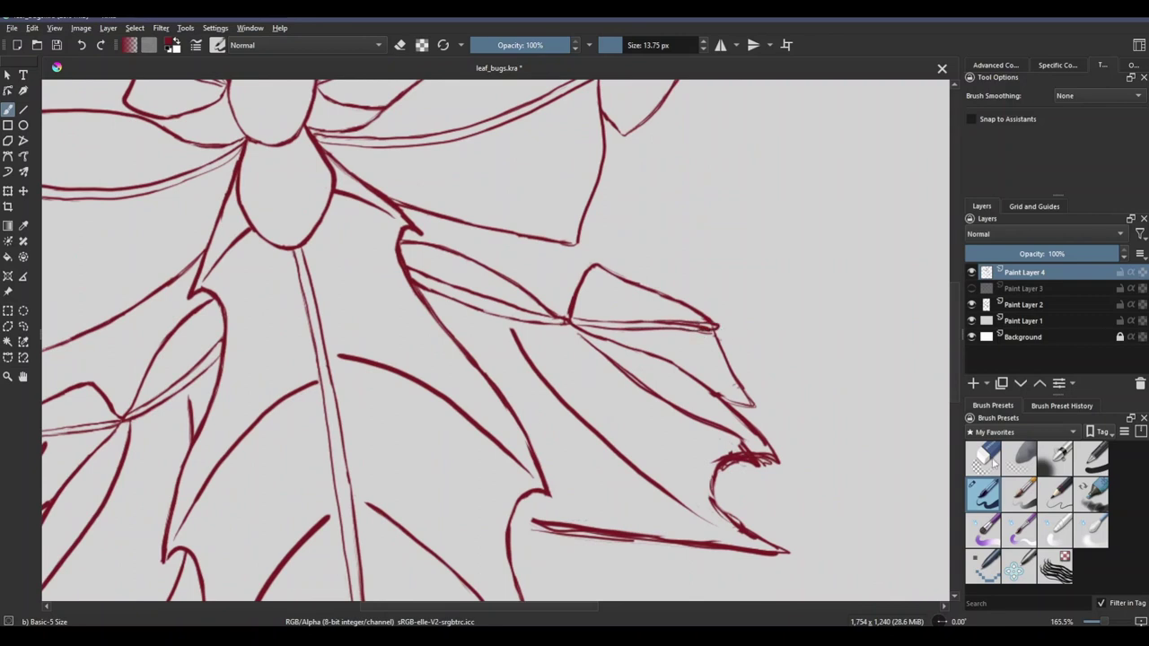
Step: Draw a slender, leaf-shaped foot at the end of the right hind leg and clean up its joint
scroll(810, 367, down, 2)
drag(761, 355, 871, 338)
scroll(862, 342, up, 3)
drag(512, 357, 573, 369)
key(slash)
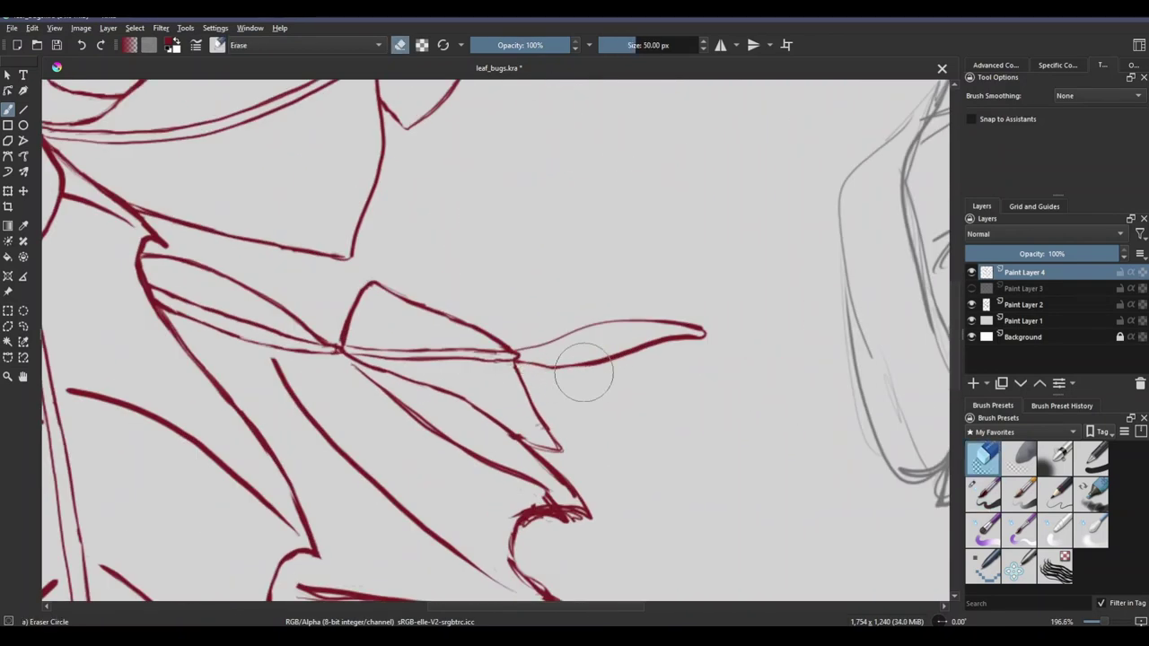
drag(516, 429, 607, 382)
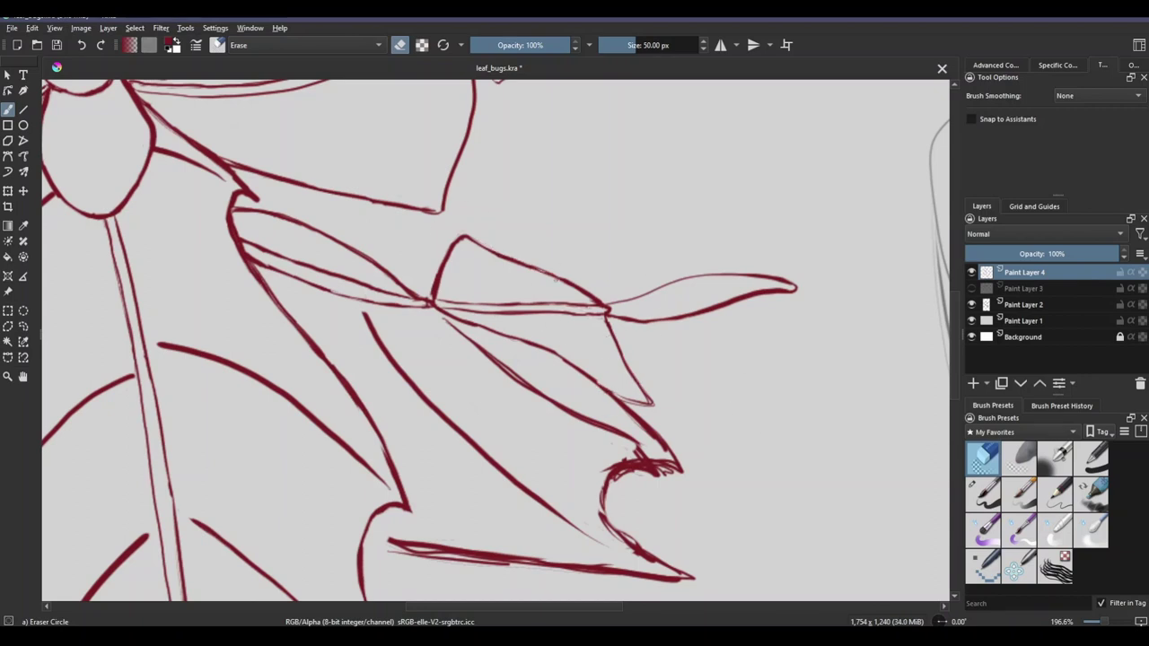
Step: Thin the right hind leg's lower lobe lines and redraw the curved notch between its two points
key(slash)
drag(469, 325, 553, 353)
key(slash)
drag(635, 482, 651, 463)
scroll(651, 462, down, 2)
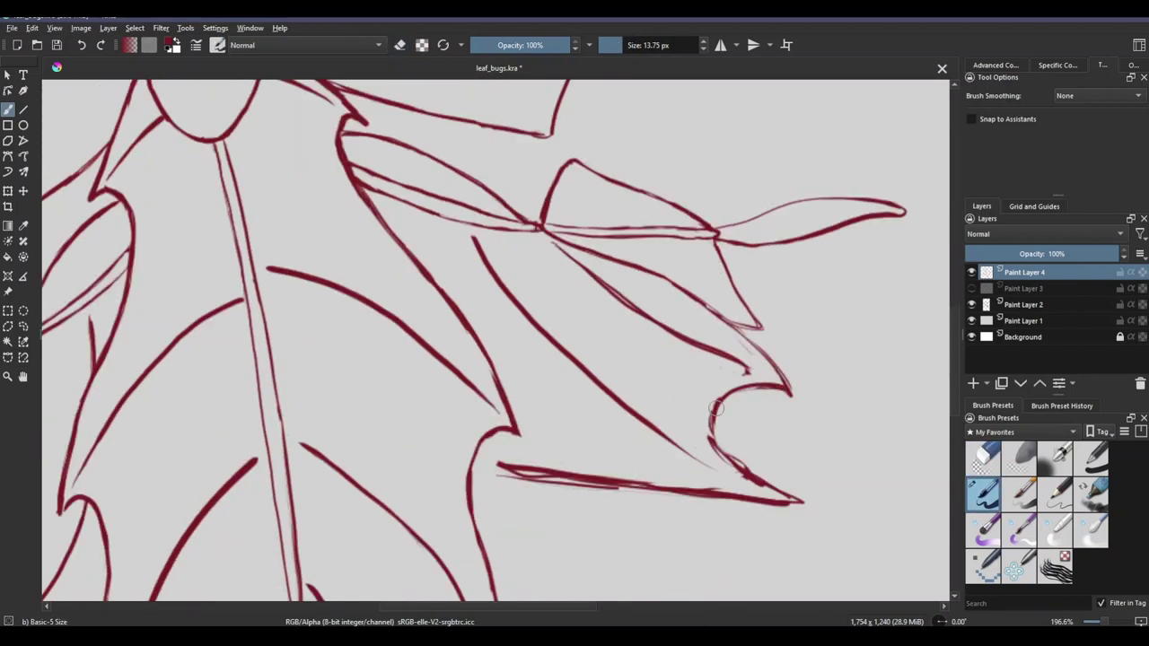
scroll(525, 333, up, 2)
scroll(525, 333, down, 2)
scroll(683, 327, up, 2)
scroll(821, 397, up, 1)
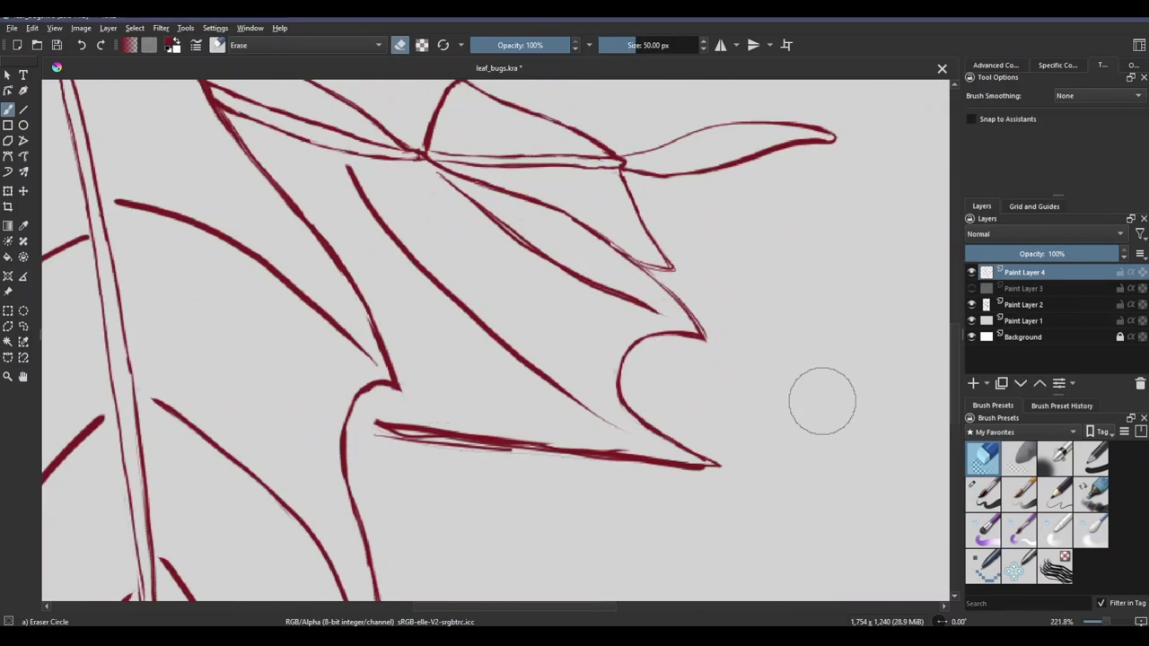
Step: Replace the rough bottom edge of the right hind leg's lobe with one smooth line joined to the abdomen
key(slash)
drag(799, 440, 933, 421)
scroll(933, 422, down, 1)
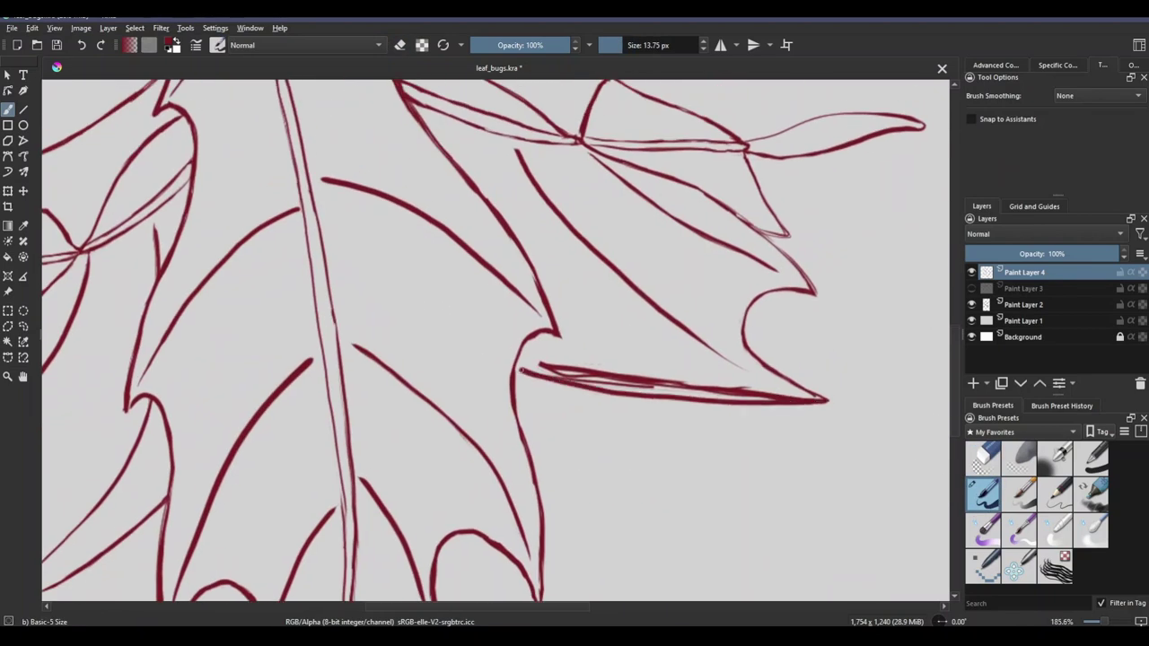
scroll(485, 274, up, 1)
scroll(826, 410, down, 1)
key(slash)
click(994, 500)
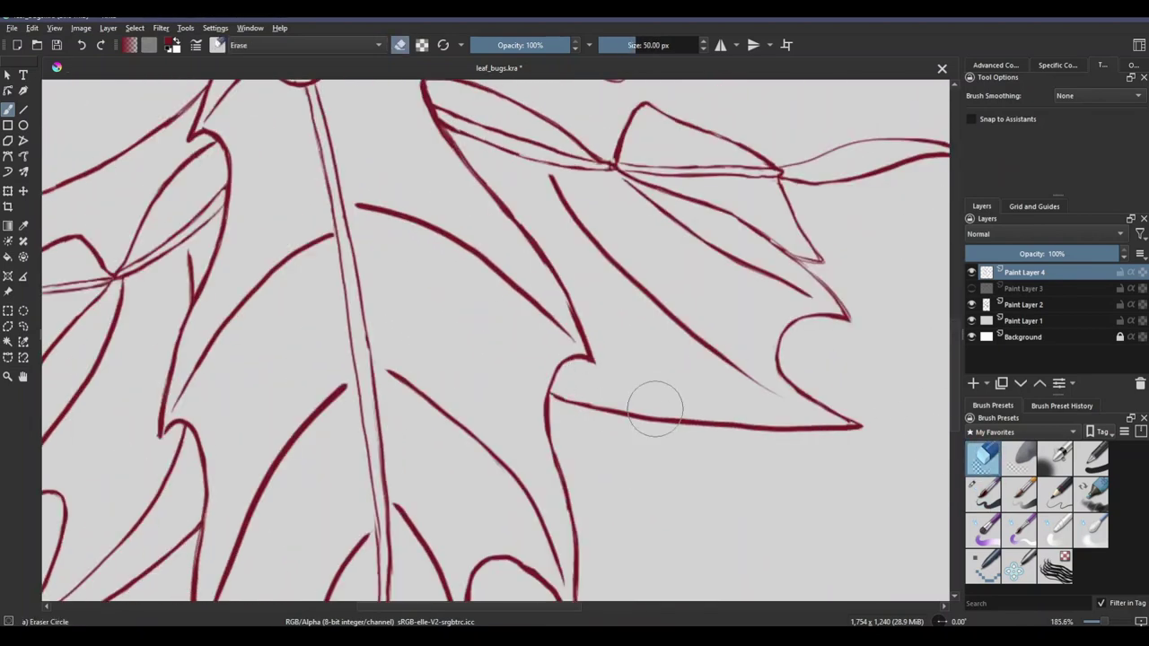
scroll(655, 403, down, 1)
scroll(629, 225, up, 2)
scroll(808, 386, down, 1)
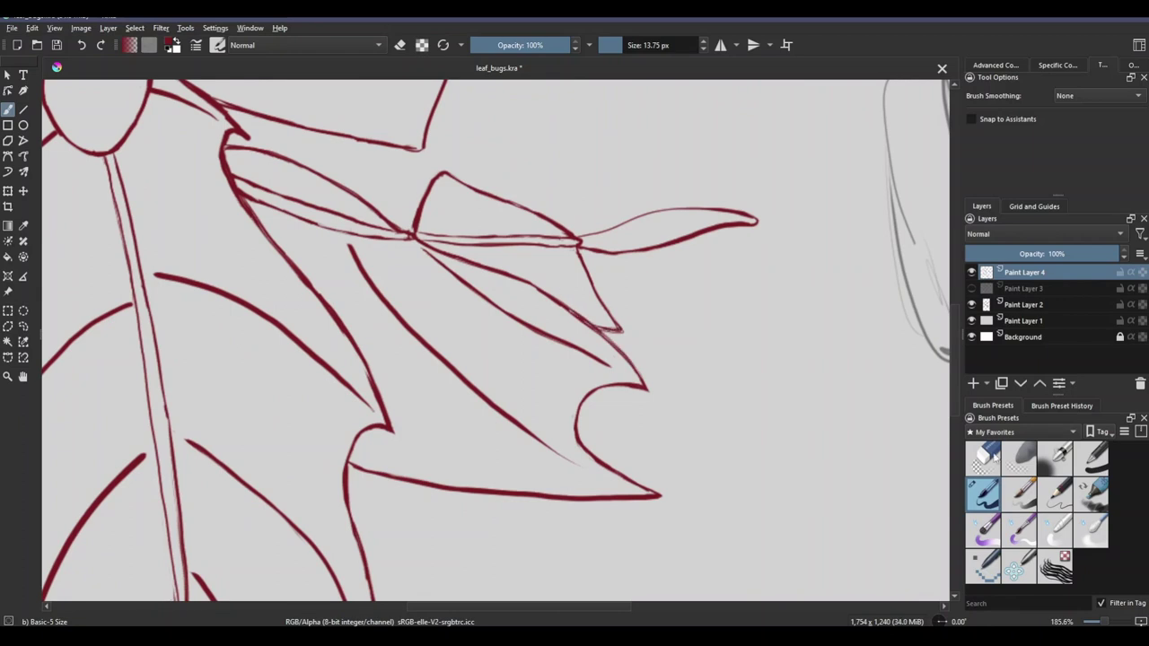
scroll(623, 380, down, 1)
scroll(503, 344, down, 1)
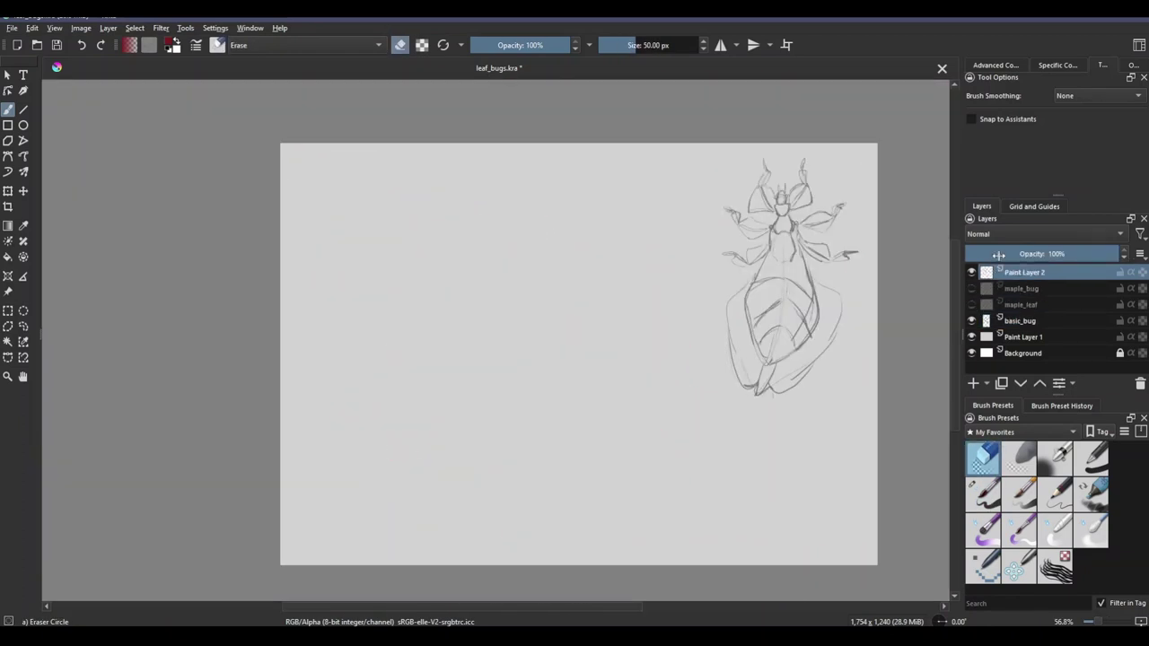
Step: Set the brush colour to green and sketch a ginkgo leaf's fan outline and curved stem on Paint Layer 2
click(997, 65)
click(1053, 114)
click(983, 494)
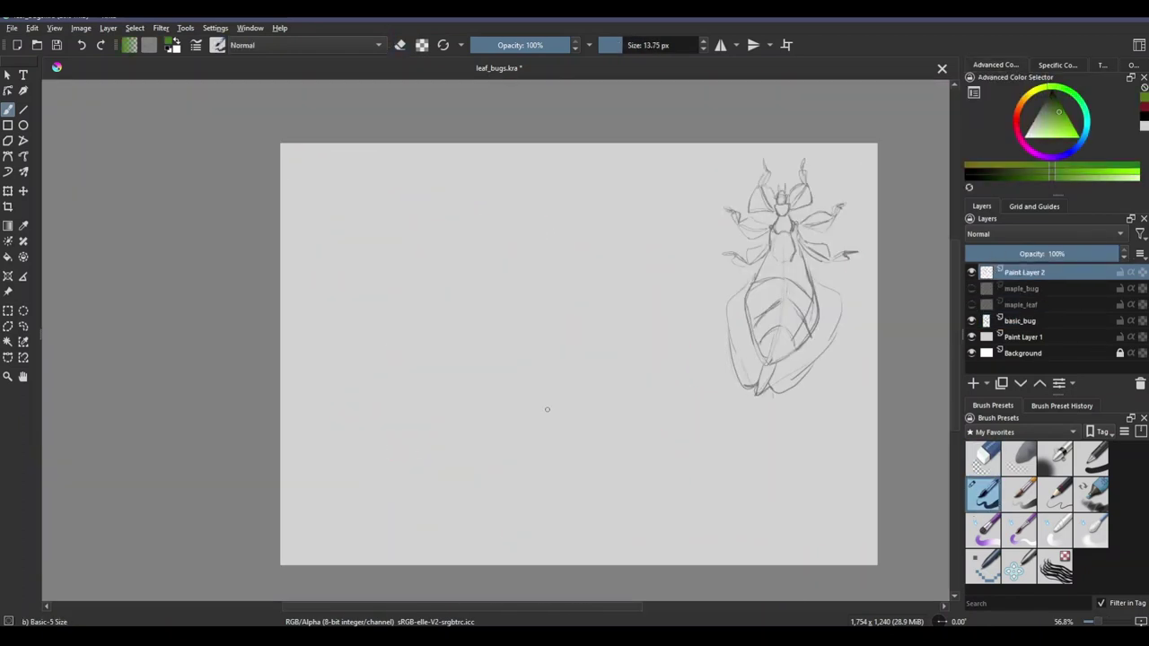
drag(482, 359, 466, 500)
mouse_move(346, 315)
mouse_down()
mouse_move(481, 359)
mouse_move(408, 325)
mouse_up()
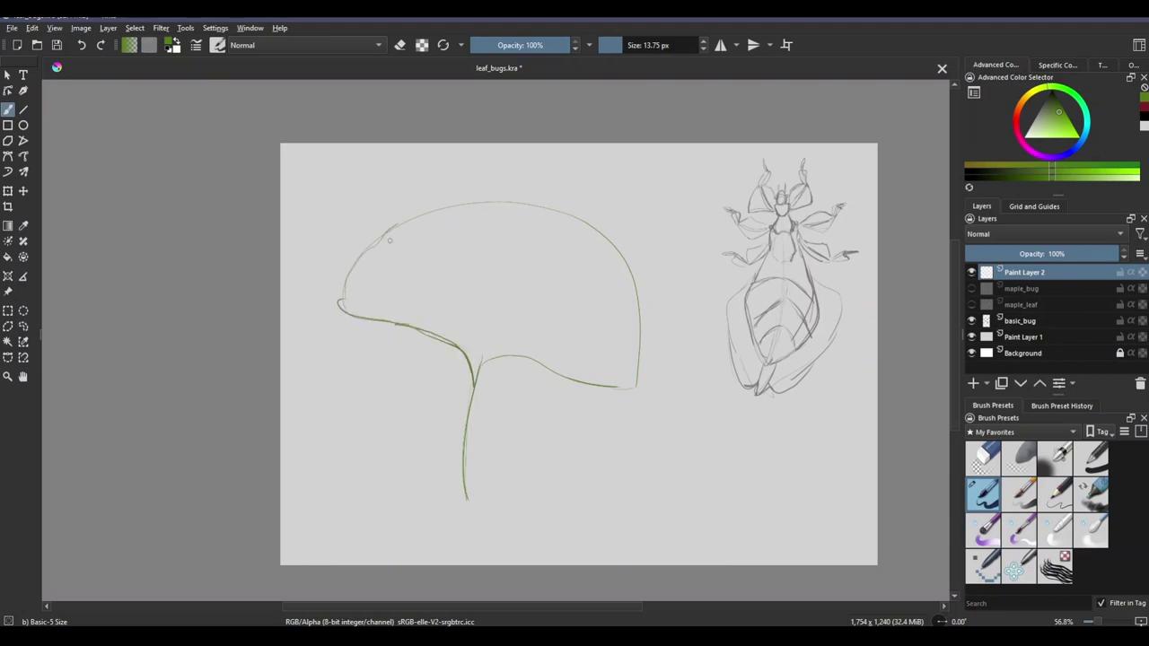
Step: Refine the ginkgo leaf with a wavy, notched edge, a thicker stem and veins fanning out from its base
drag(473, 515, 529, 199)
mouse_move(396, 220)
mouse_down()
mouse_move(528, 197)
mouse_move(643, 359)
mouse_move(476, 361)
mouse_move(474, 528)
mouse_up()
drag(472, 359, 508, 212)
mouse_move(469, 356)
mouse_down()
mouse_move(445, 223)
mouse_move(415, 219)
mouse_up()
mouse_move(465, 354)
mouse_down()
mouse_move(350, 299)
mouse_move(593, 220)
mouse_up()
mouse_move(483, 357)
mouse_down()
mouse_move(628, 262)
mouse_move(639, 377)
mouse_up()
scroll(468, 332, up, 2)
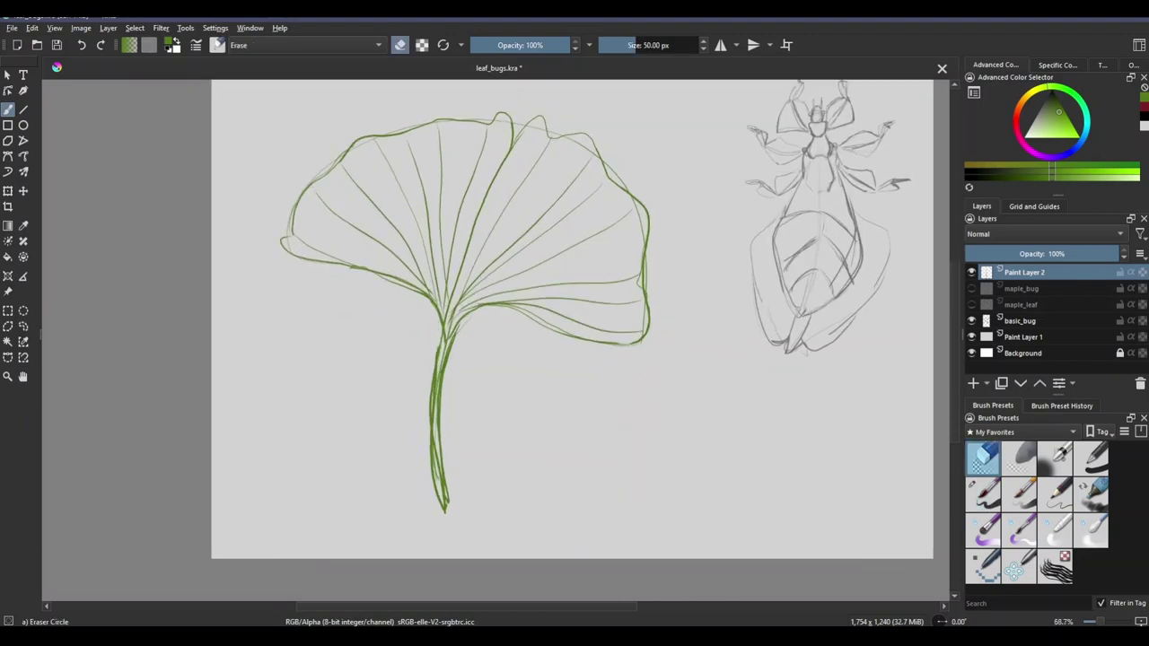
Step: Erase the extra sketch lines along the ginkgo leaf's stem and outer edge to leave a cleaner outline
mouse_move(438, 346)
mouse_down()
mouse_move(443, 494)
mouse_move(434, 364)
mouse_move(444, 470)
mouse_move(445, 455)
mouse_move(431, 449)
mouse_up()
key(slash)
key(slash)
key(slash)
key(slash)
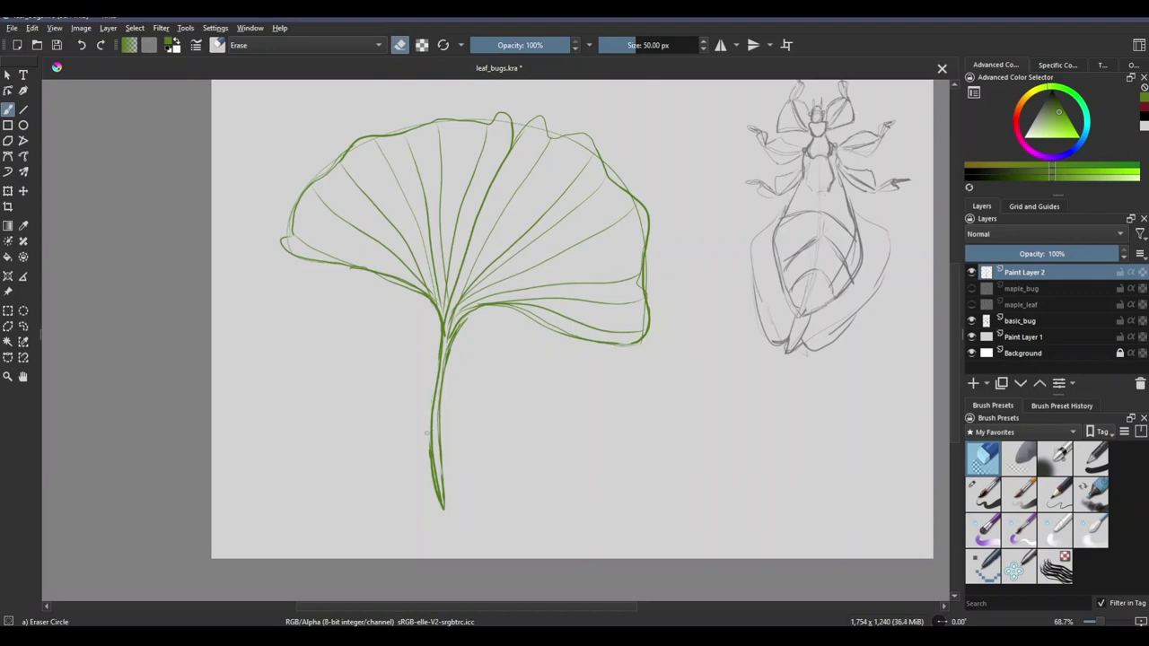
scroll(453, 356, up, 1)
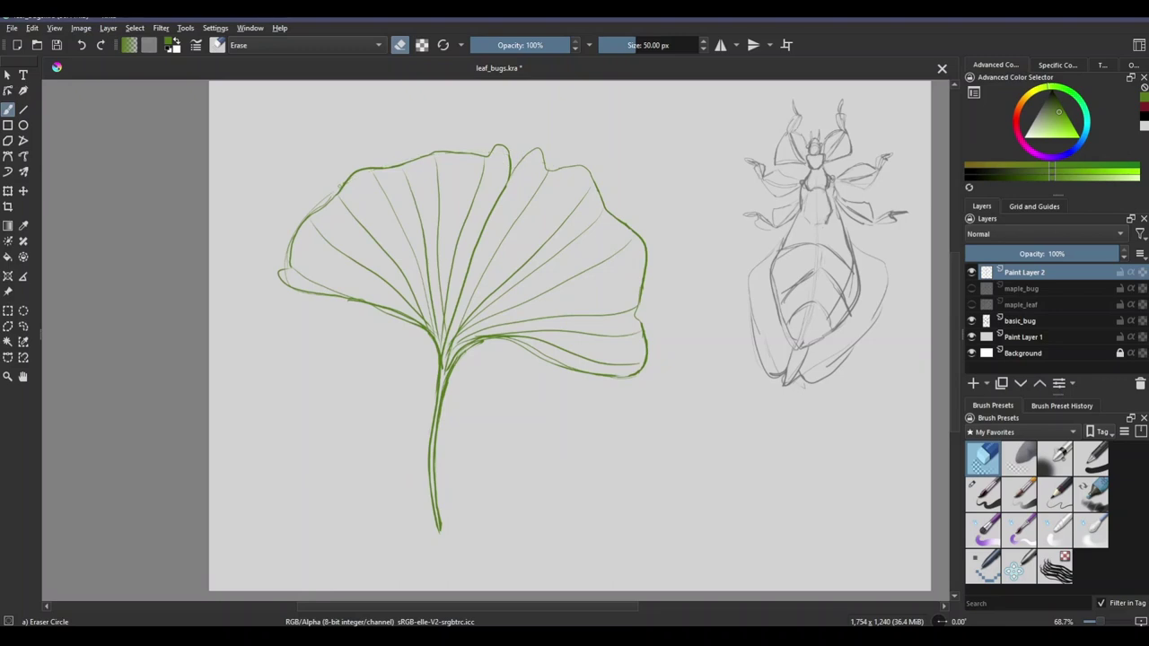
Step: Fade Paint Layer 2 to 42% opacity and turn its ginkgo leaf upside down, tilted with the stem pointing up
scroll(433, 467, down, 2)
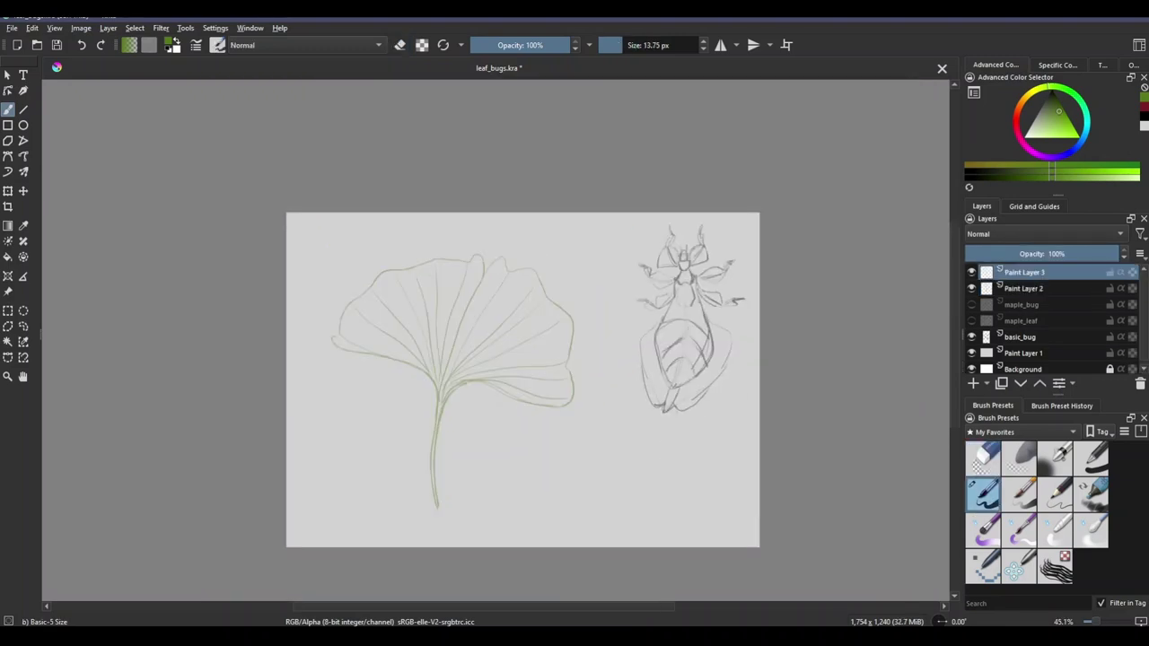
click(1024, 288)
key(ctrl+r)
mouse_move(297, 225)
mouse_down()
mouse_move(602, 495)
mouse_move(716, 539)
mouse_up()
key(ctrl+t)
right_click(539, 422)
click(599, 474)
key(Return)
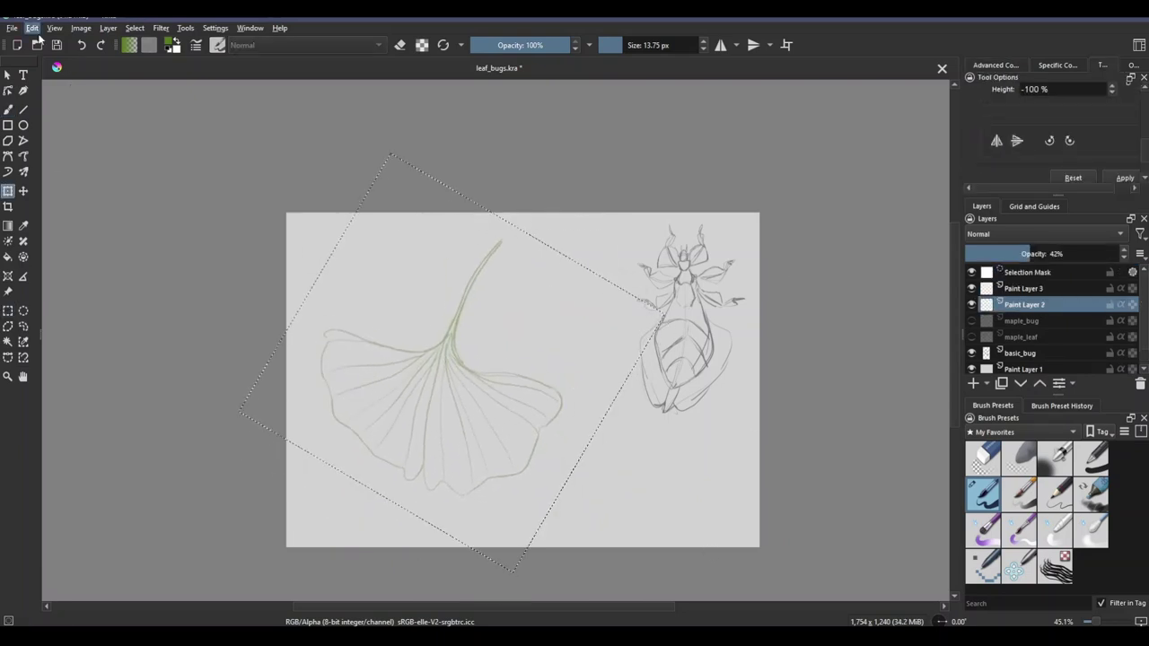
Step: Duplicate the ginkgo leaf layer and scale the copy down over the upper part of the larger leaf, with the stems together
key(ctrl+r)
key(ctrl+j)
key(ctrl+t)
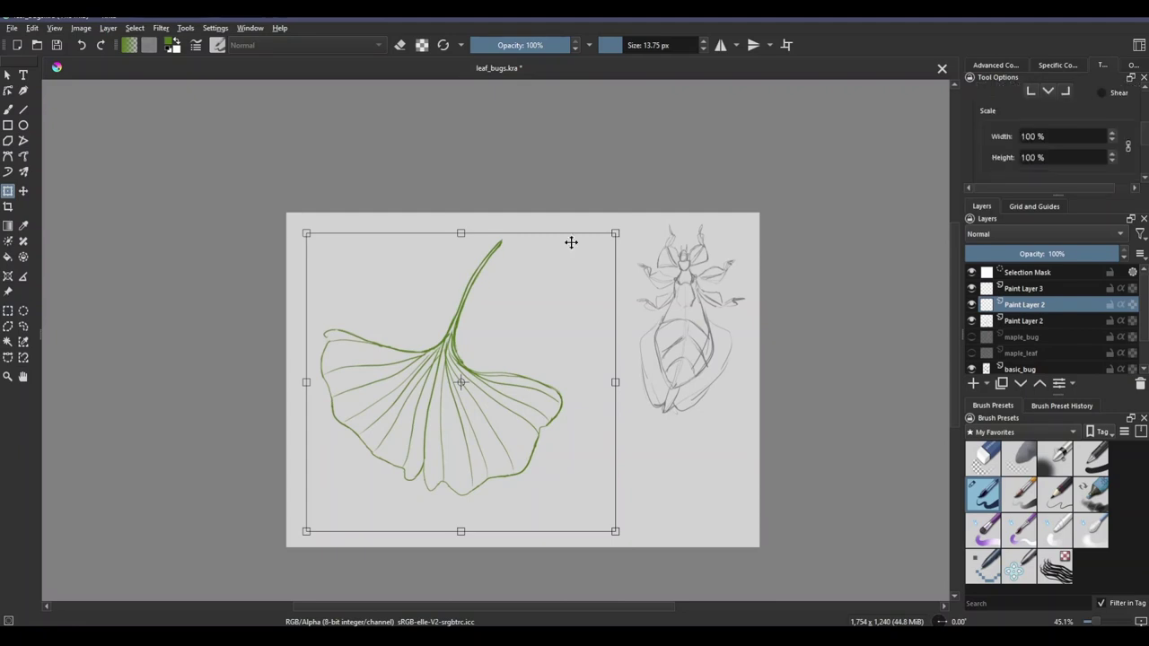
mouse_move(569, 241)
mouse_down()
mouse_move(595, 323)
mouse_move(650, 386)
mouse_up()
key(Escape)
key(ctrl+r)
key(ctrl+shift+a)
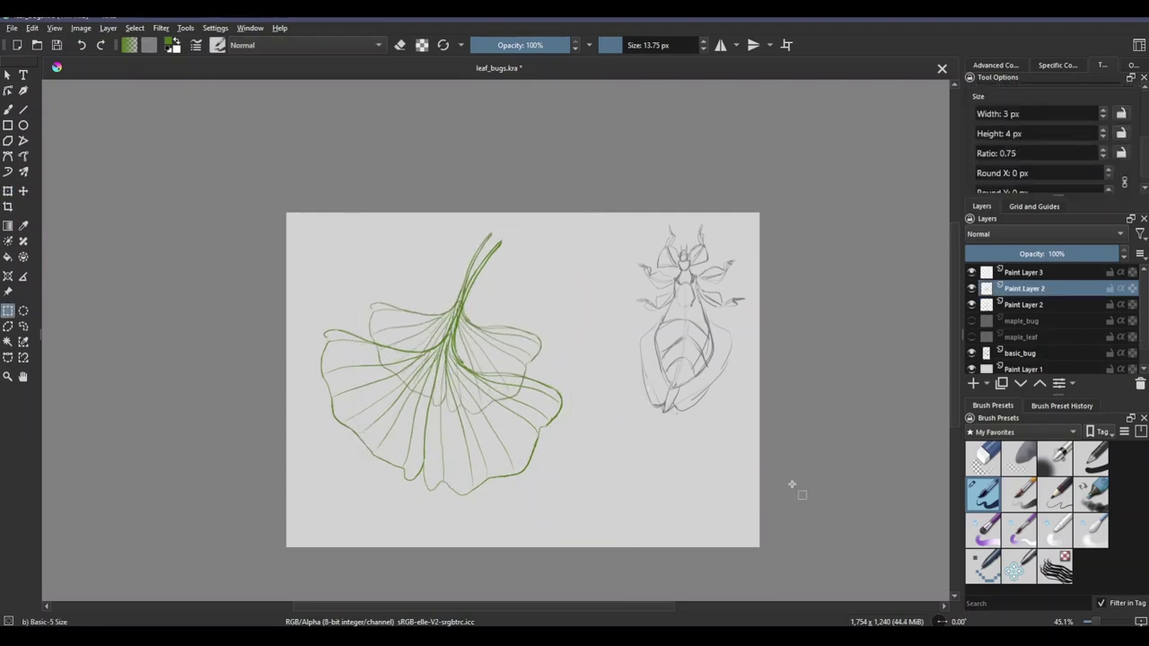
key(b)
scroll(462, 293, up, 1)
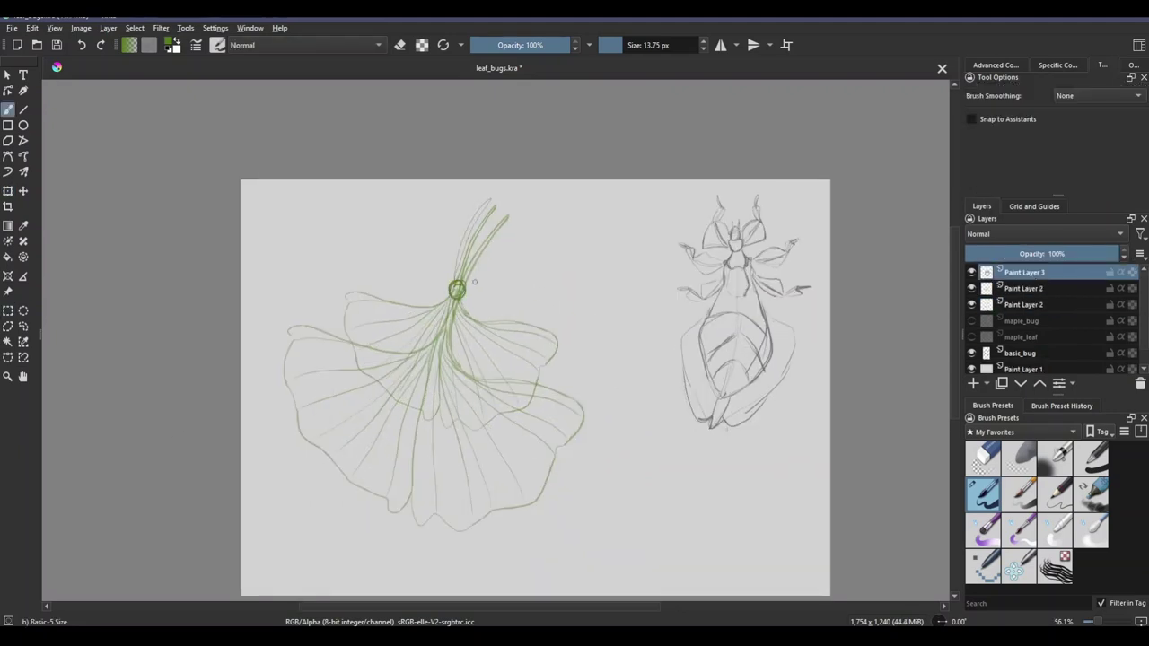
drag(474, 282, 501, 211)
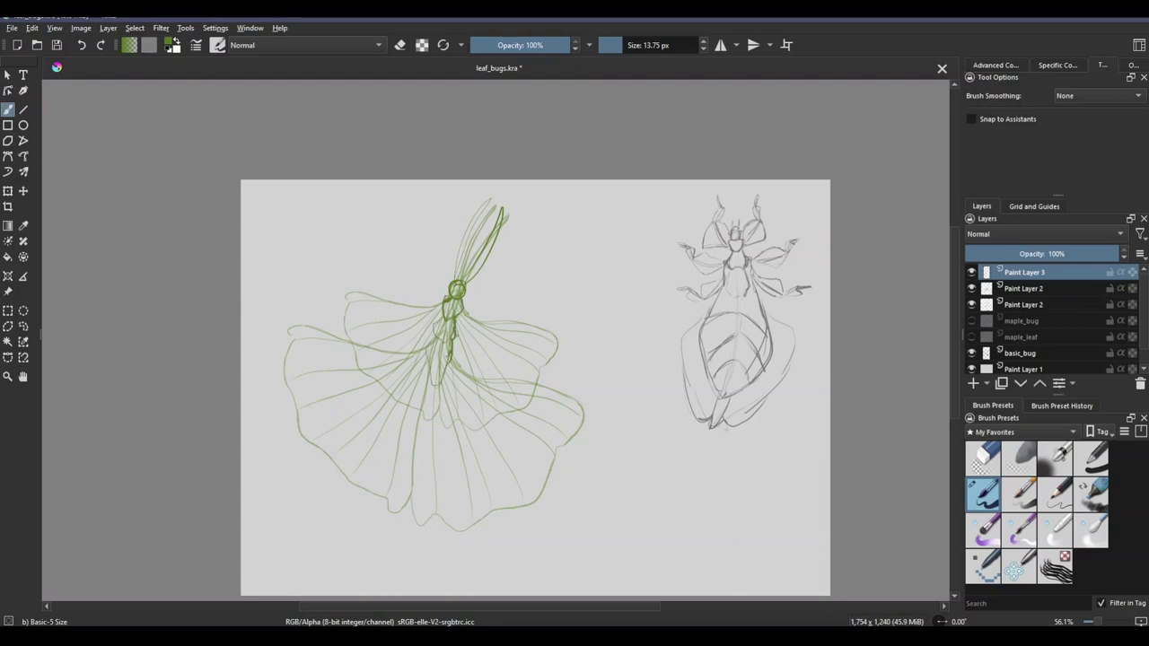
drag(356, 289, 564, 332)
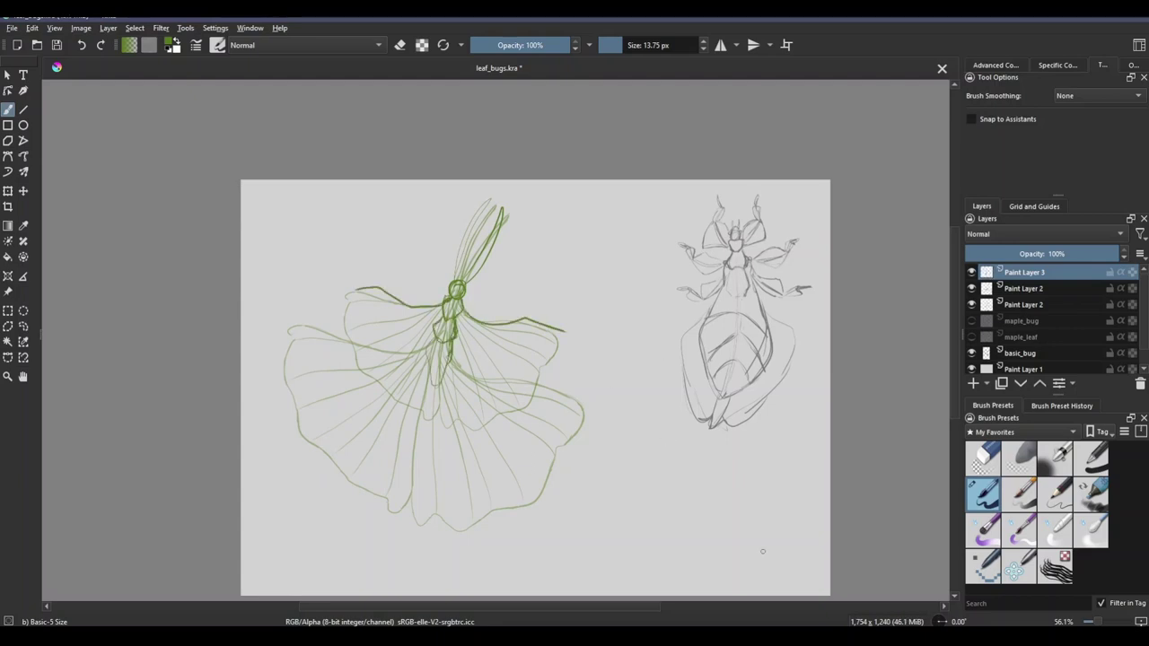
drag(455, 374, 589, 440)
drag(281, 369, 424, 382)
key(ctrl+z)
key(ctrl+z)
key(ctrl+z)
key(ctrl+z)
key(ctrl+z)
key(ctrl+z)
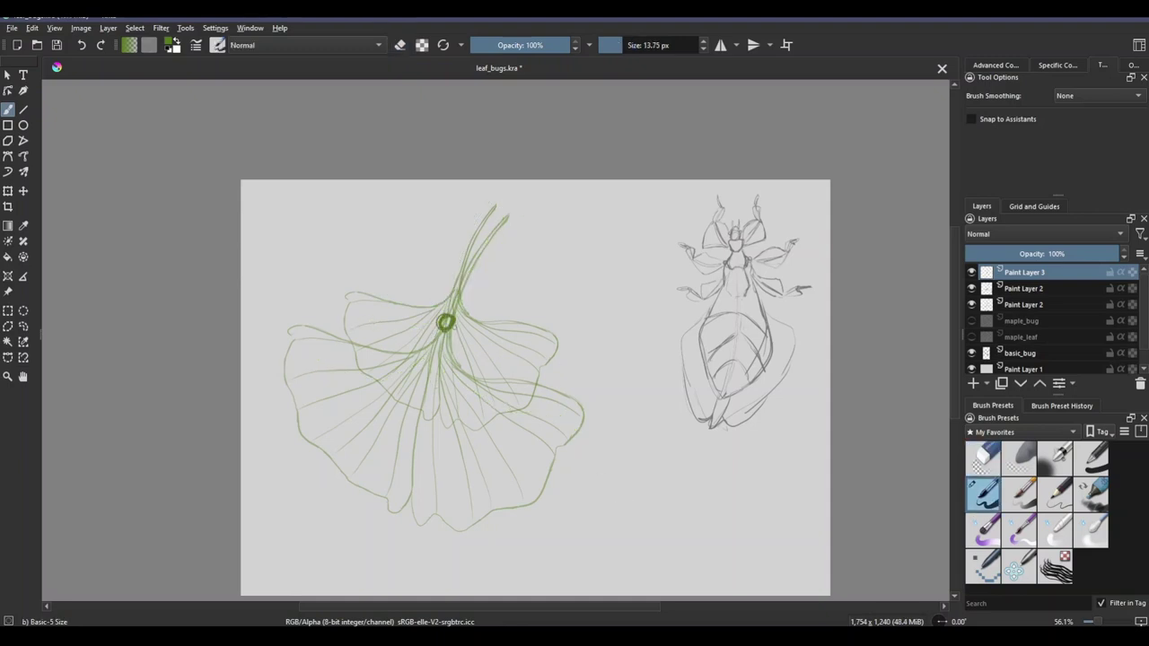
Step: Sketch the bug's head and thorax on Paint Layer 3 and move them up to the base of the leaf stems
key(ctrl+t)
drag(463, 342, 478, 291)
key(b)
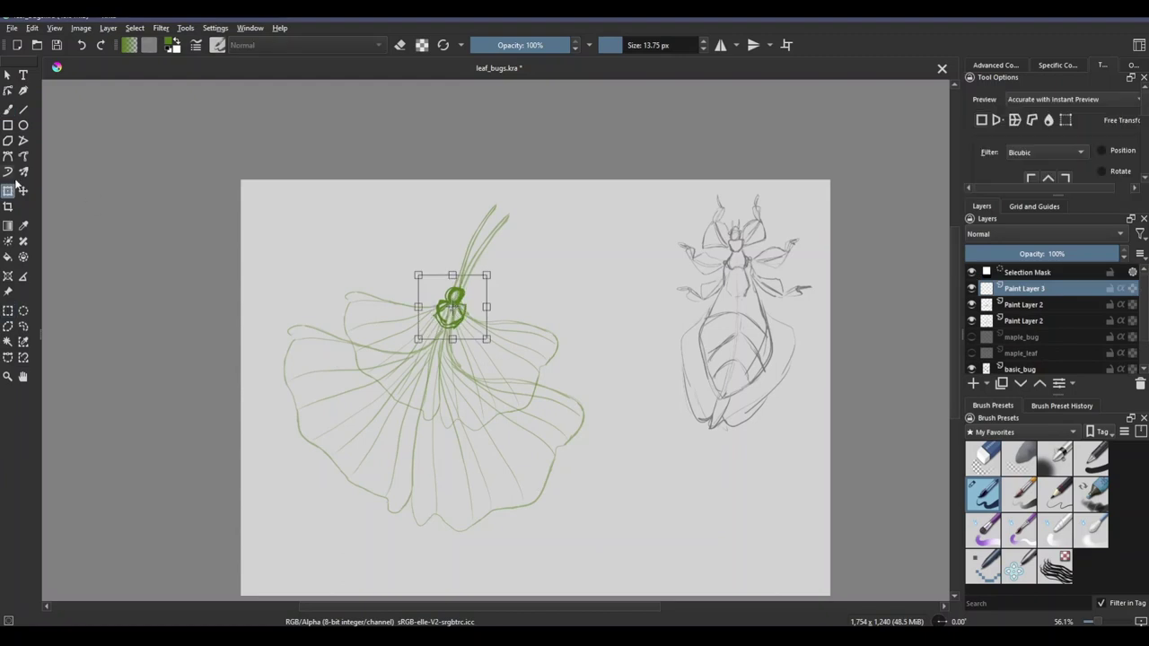
scroll(540, 486, up, 2)
key(e)
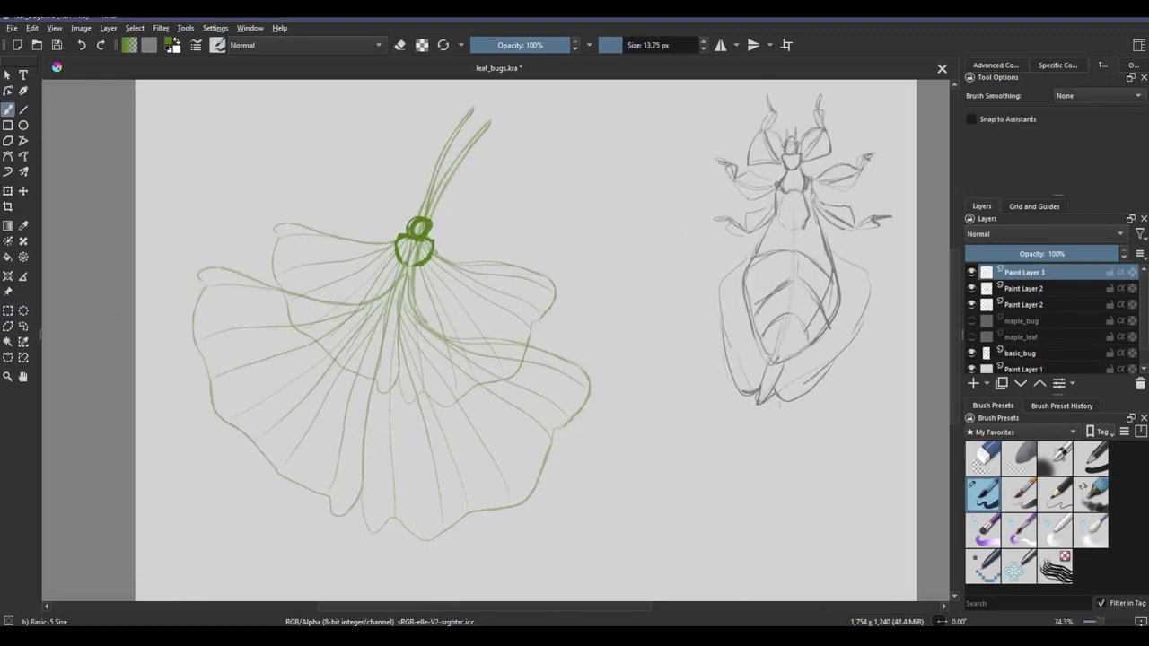
click(418, 226)
click(983, 493)
Step: Sketch the front and middle legs spreading to both sides and add the rounded abdomen below the thorax
drag(421, 255, 481, 309)
drag(566, 276, 490, 282)
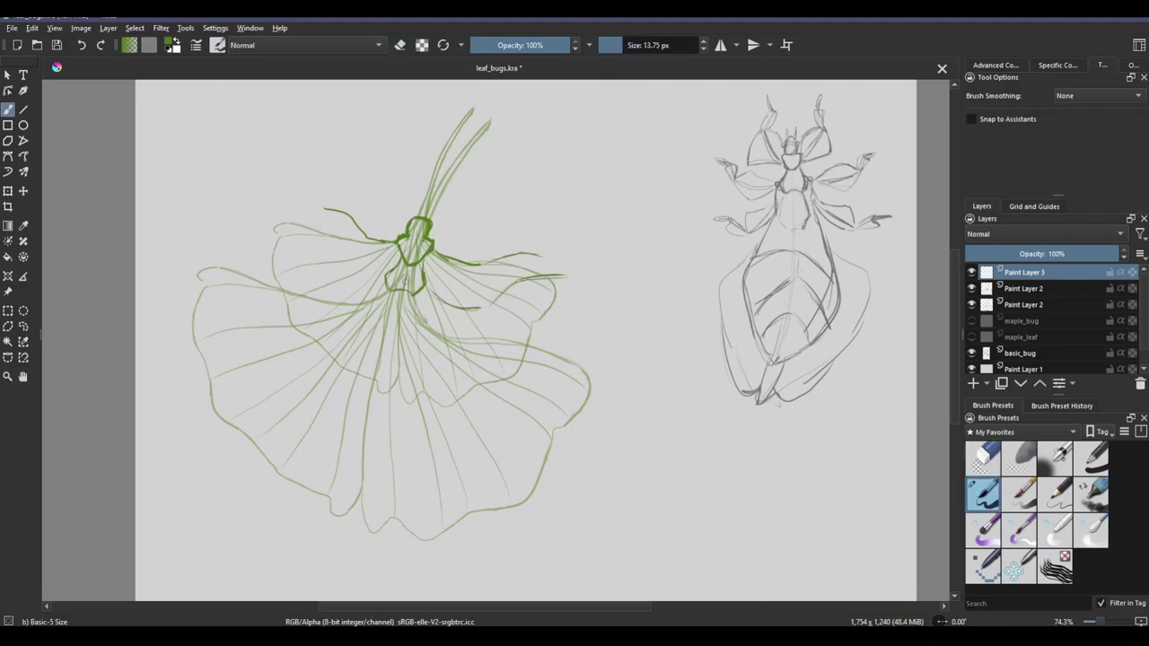
mouse_move(391, 296)
mouse_down()
mouse_move(401, 356)
mouse_move(365, 488)
mouse_move(422, 348)
mouse_up()
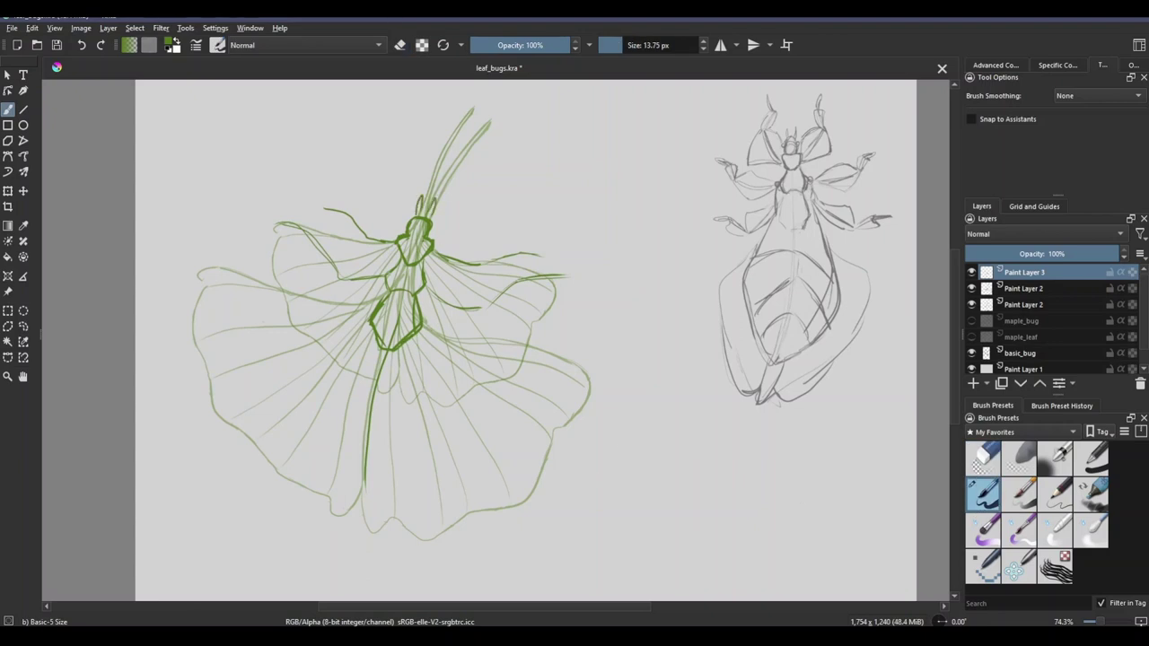
drag(410, 219, 422, 235)
Step: Sketch the hind legs and outline two large wings along the big leaf's wavy edge, separated by a centre line
drag(446, 334, 584, 377)
drag(388, 316, 209, 278)
drag(216, 287, 252, 260)
mouse_move(413, 269)
mouse_down()
mouse_move(296, 429)
mouse_move(372, 492)
mouse_up()
drag(456, 274, 584, 345)
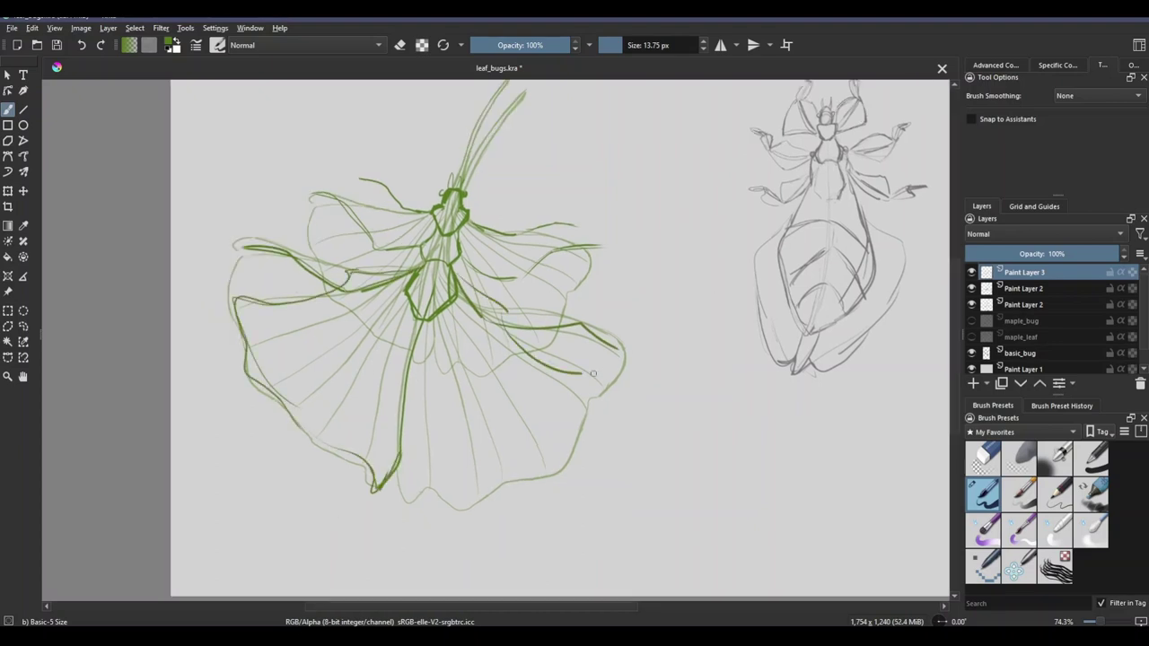
mouse_move(619, 378)
mouse_down()
mouse_move(513, 480)
mouse_move(391, 499)
mouse_up()
click(971, 305)
click(972, 304)
drag(628, 269, 600, 324)
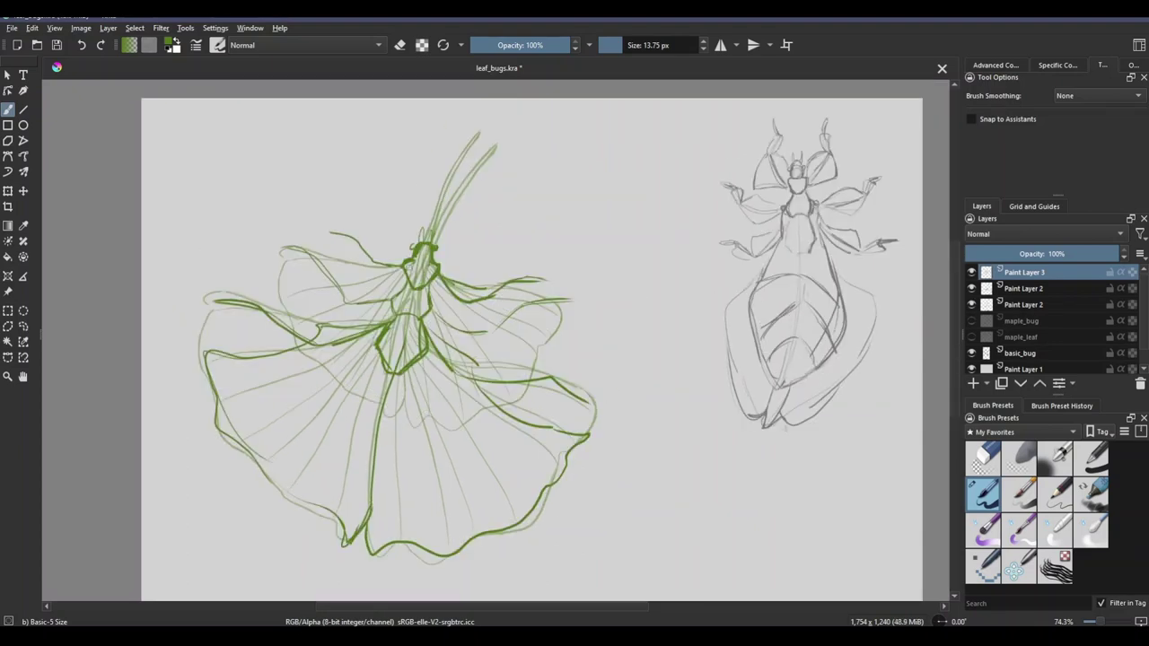
Step: Erase the loose lines of the bug's left front and middle legs and redraw them as clearer jointed legs
key(e)
key(e)
drag(380, 269, 273, 254)
key(e)
drag(345, 260, 305, 252)
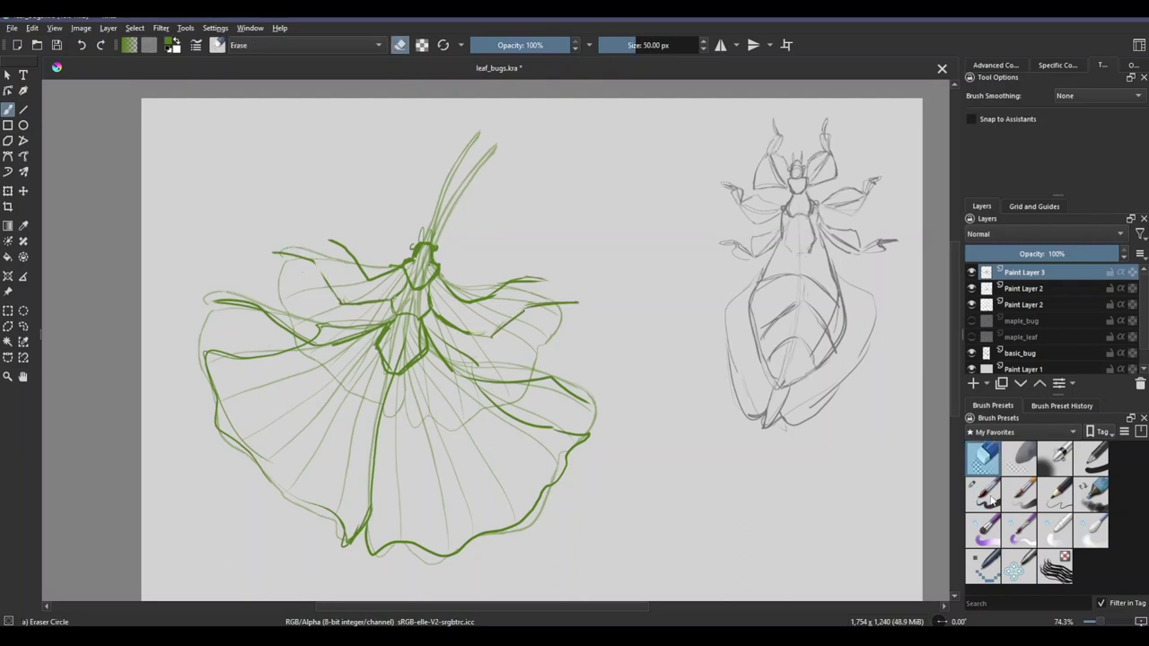
Step: Add a lobe to the left hind leg, fold the right wing's tip and reinforce the right hind leg and wing edge
key(e)
drag(265, 314, 225, 349)
drag(537, 428, 590, 431)
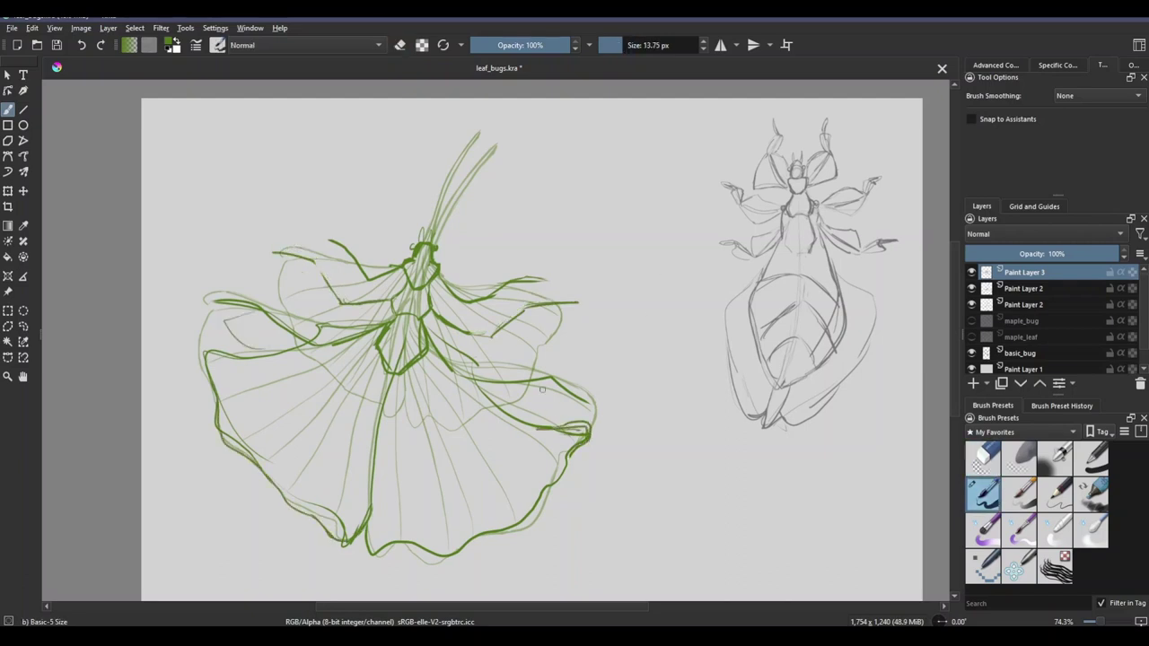
drag(506, 384, 600, 401)
drag(566, 459, 369, 557)
Step: Hide both ginkgo leaf layers and clean the doubled lines along the lower edges of the large wings
click(971, 288)
click(971, 304)
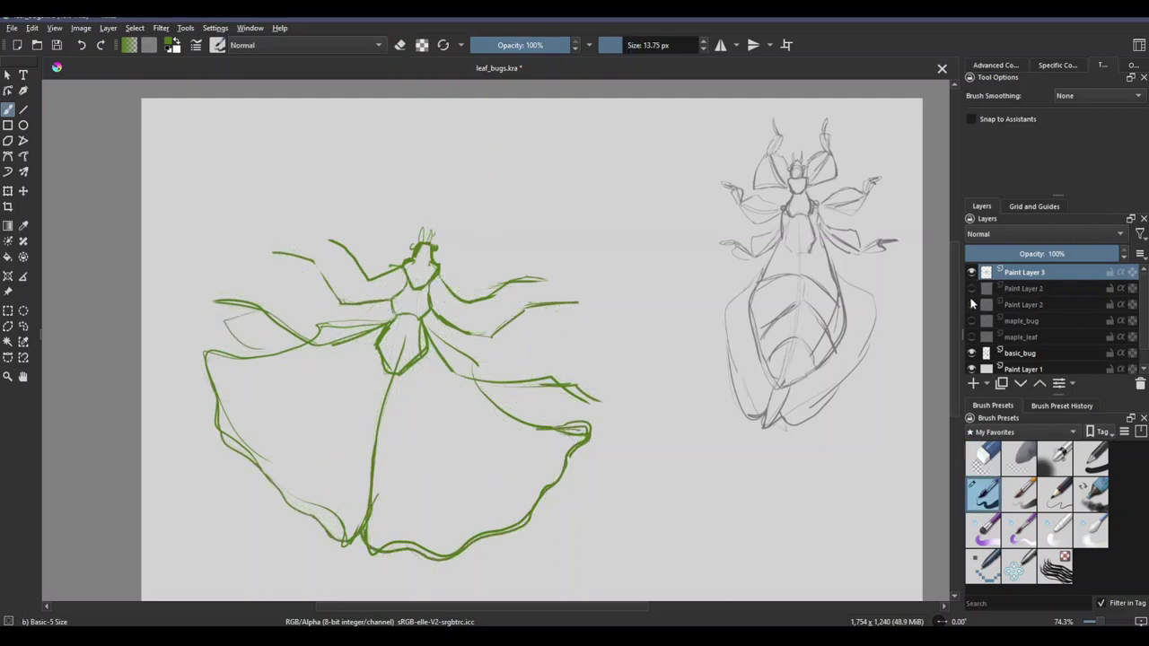
click(984, 458)
mouse_move(368, 550)
mouse_down()
mouse_move(516, 528)
mouse_move(564, 472)
mouse_up()
key(/)
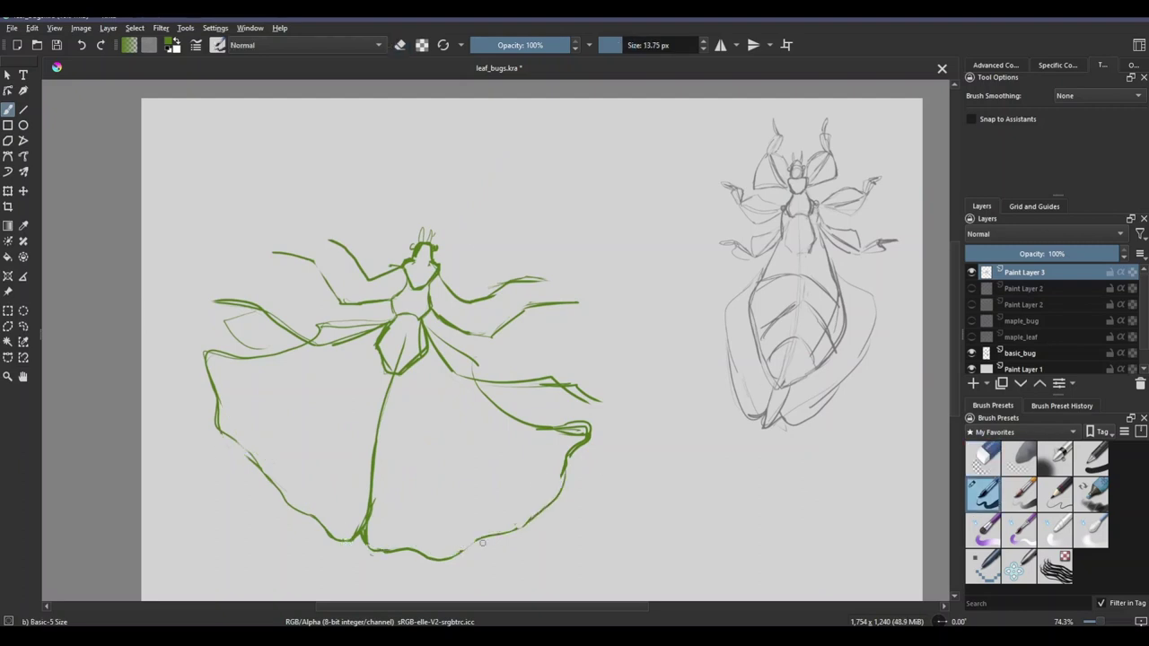
drag(224, 433, 334, 541)
key(/)
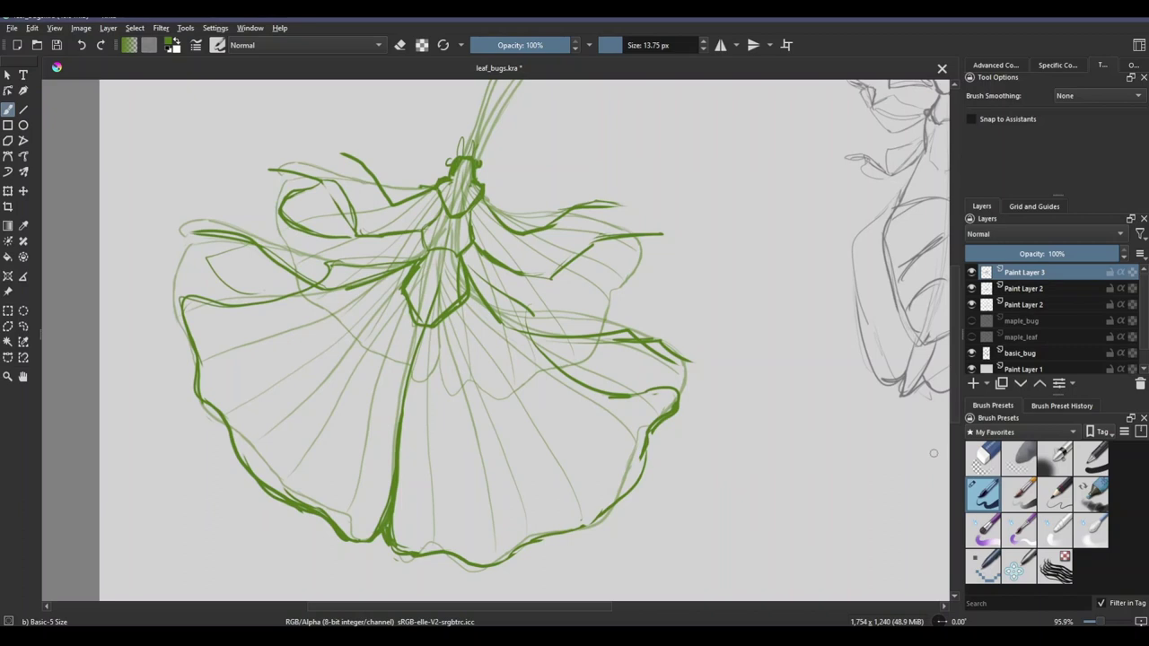
Step: Draw a pair of smaller forewings over the abdomen, following the smaller ginkgo leaf's outline
key(/)
key(/)
mouse_move(261, 300)
mouse_down()
mouse_move(408, 269)
mouse_move(602, 384)
mouse_up()
key(/)
drag(471, 270, 557, 323)
key(/)
mouse_move(327, 256)
mouse_down()
mouse_move(406, 382)
mouse_move(400, 356)
mouse_move(563, 359)
mouse_move(422, 256)
mouse_up()
drag(489, 274, 422, 377)
drag(318, 309, 408, 369)
Step: Erase the abdomen lines covered by the forewings and thicken the left middle leg
key(/)
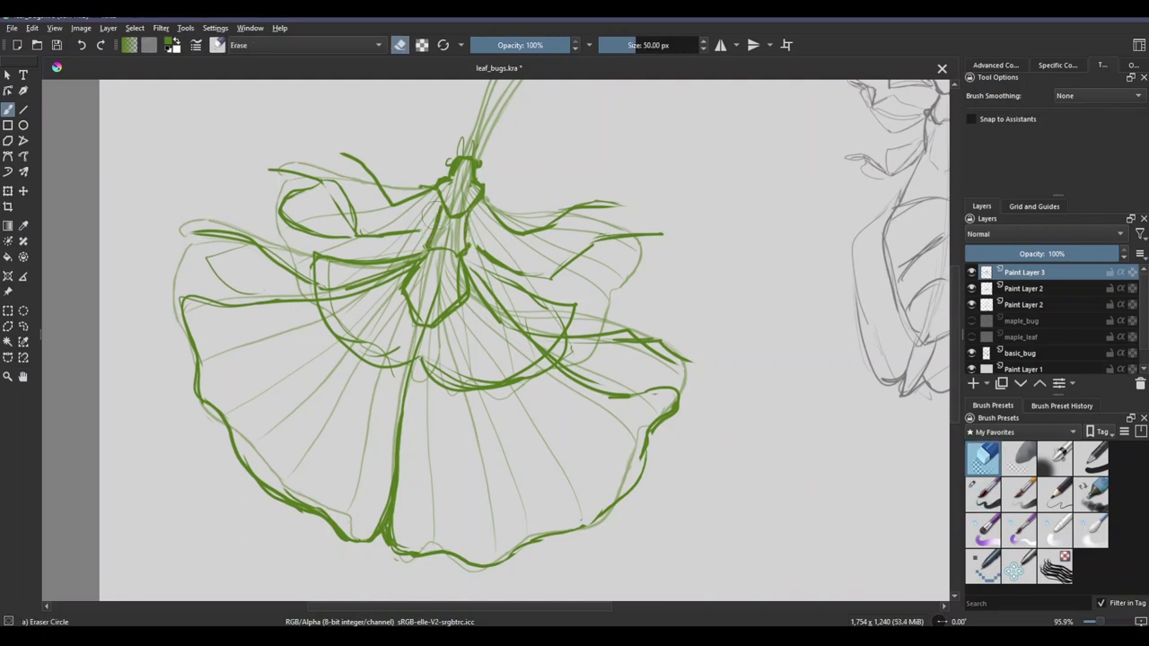
mouse_move(413, 306)
mouse_down()
mouse_move(493, 296)
mouse_move(359, 283)
mouse_up()
key(/)
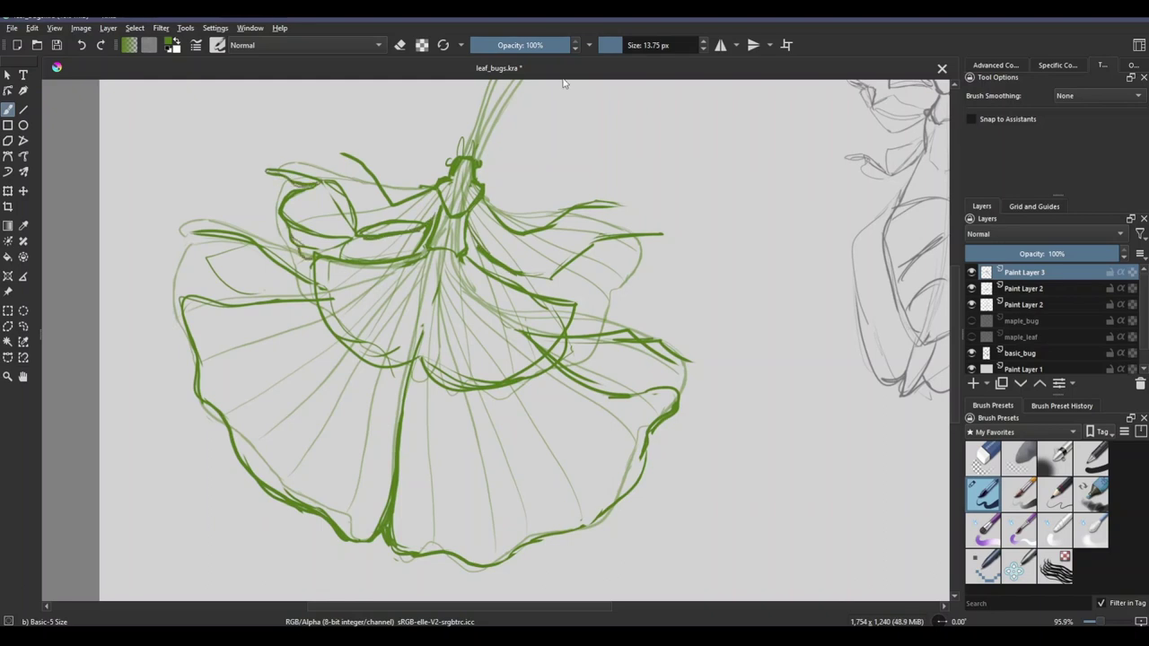
Step: Add leaf-like lobes to the right front leg and left hind leg, and draw pointed feet on both hind legs
drag(515, 255, 582, 233)
drag(485, 199, 518, 258)
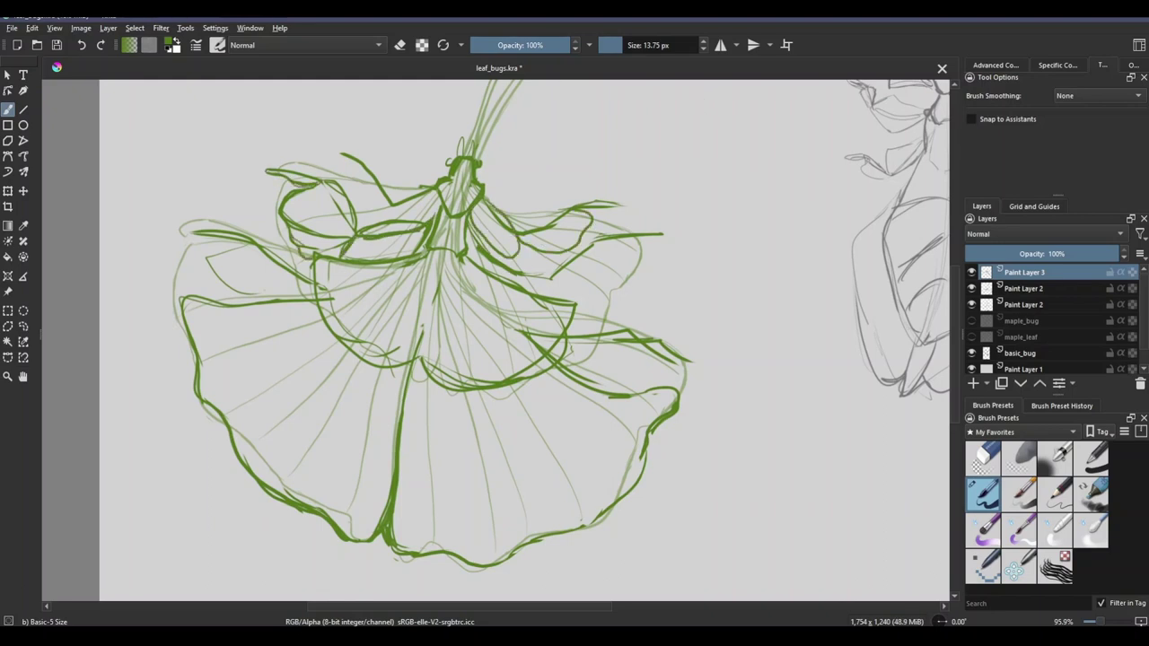
mouse_move(253, 248)
mouse_down()
mouse_move(198, 302)
mouse_move(286, 258)
mouse_up()
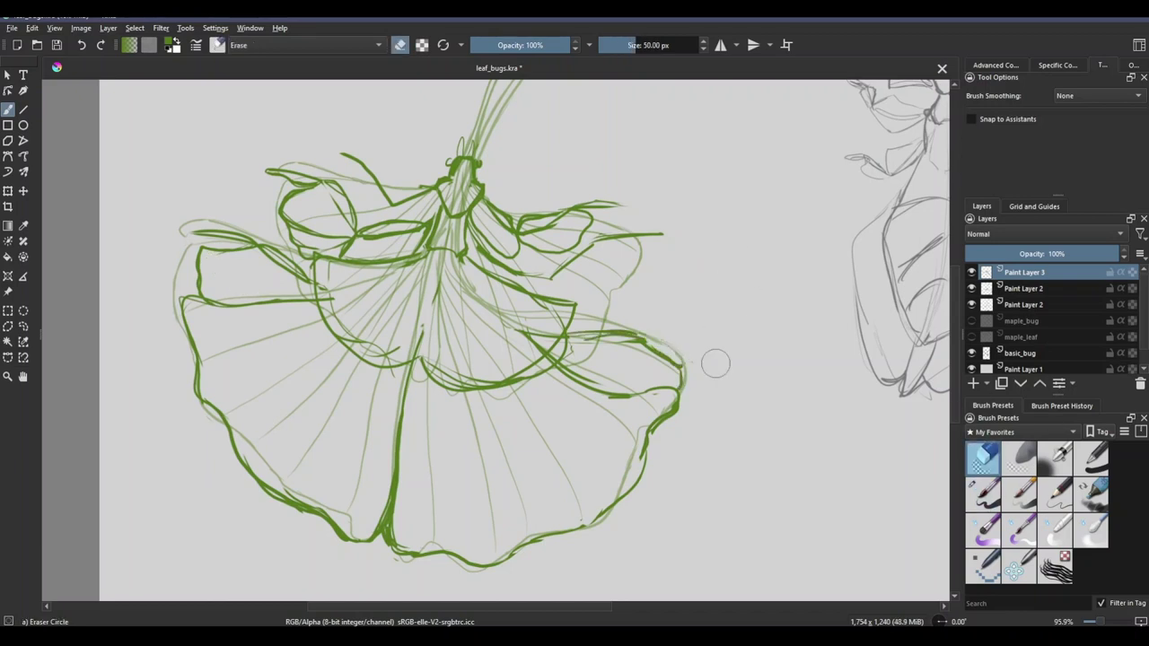
drag(638, 335, 714, 355)
drag(192, 228, 249, 246)
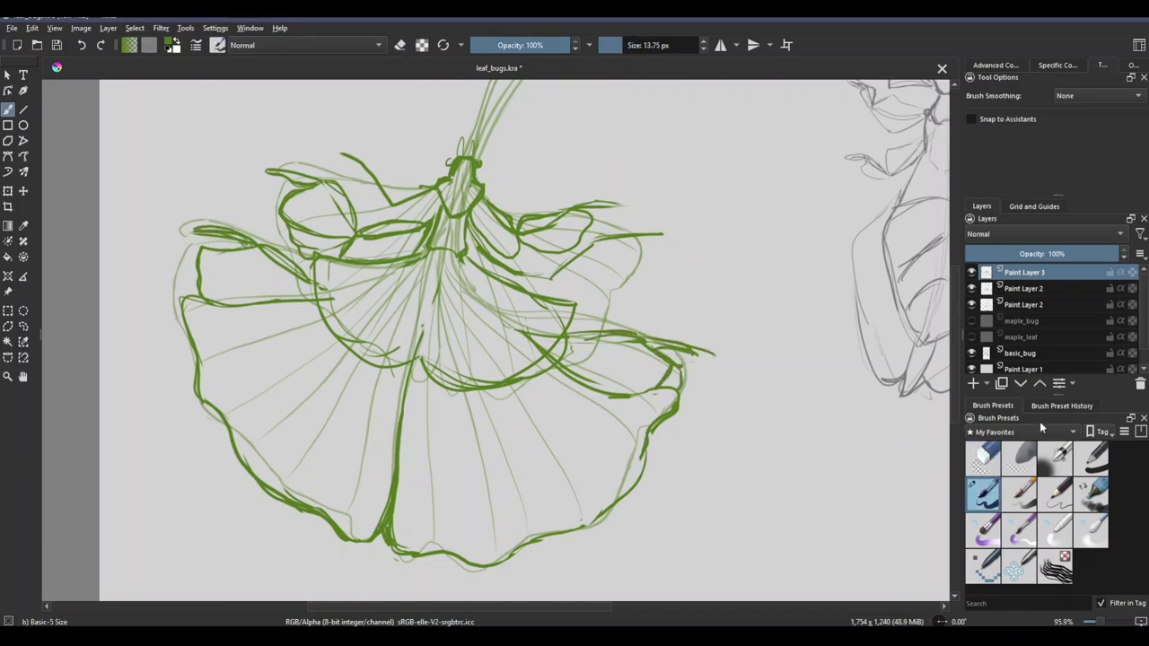
Step: Hide the larger ginkgo leaf layer and erase the bug's outstretched front legs
click(983, 458)
click(972, 305)
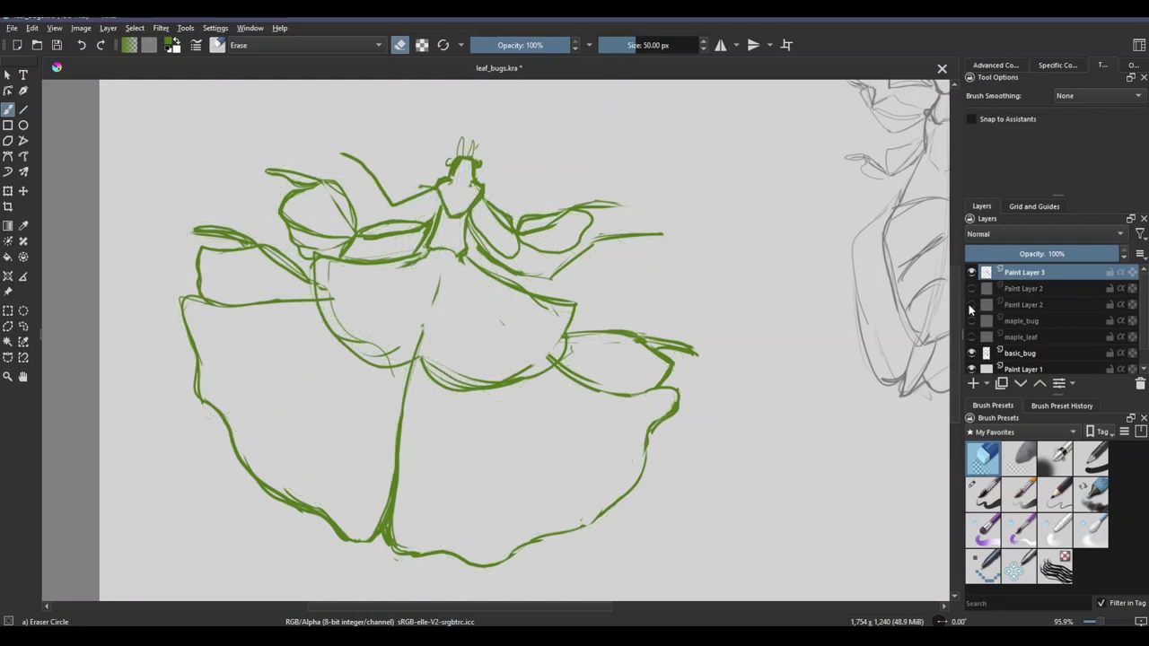
drag(791, 392, 802, 490)
click(983, 492)
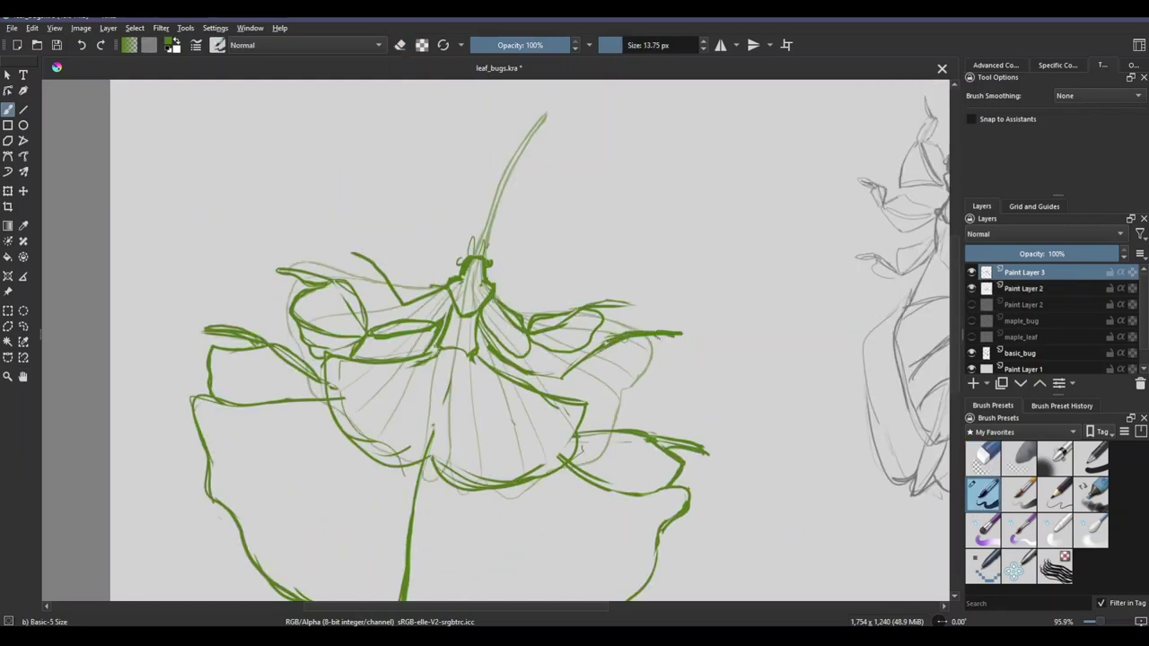
scroll(494, 359, down, 1)
key(e)
mouse_move(628, 334)
mouse_down()
mouse_move(539, 359)
mouse_move(530, 377)
mouse_up()
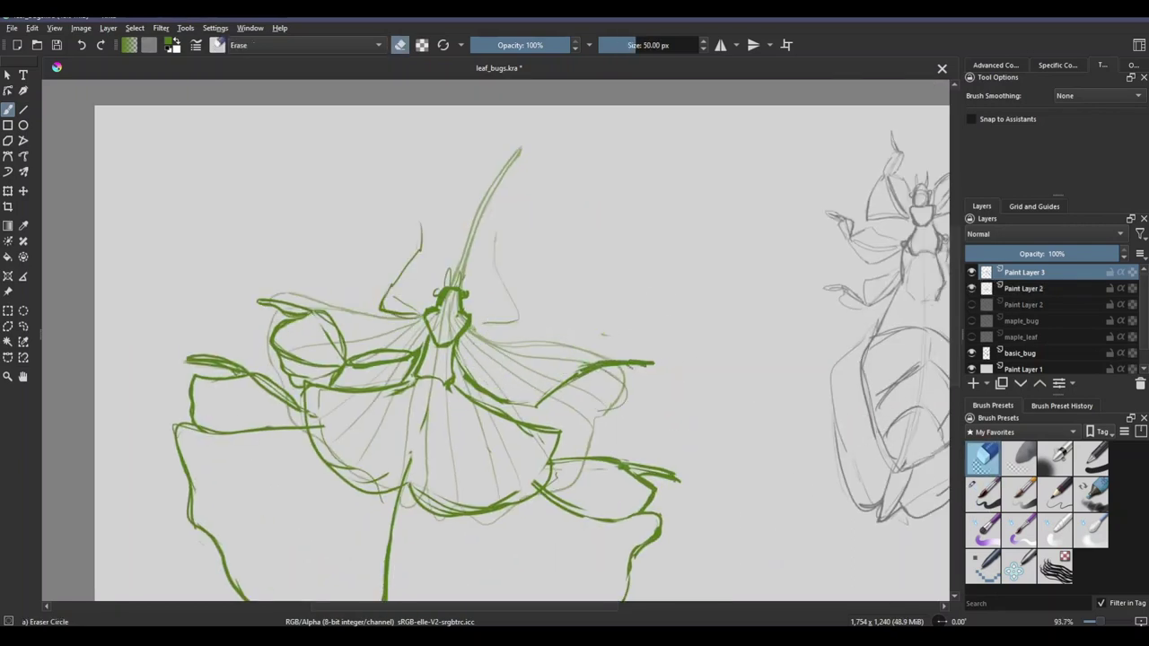
Step: Draw new front legs raised upward on both sides of the head, alongside the leaf stem
key(e)
drag(449, 197, 417, 314)
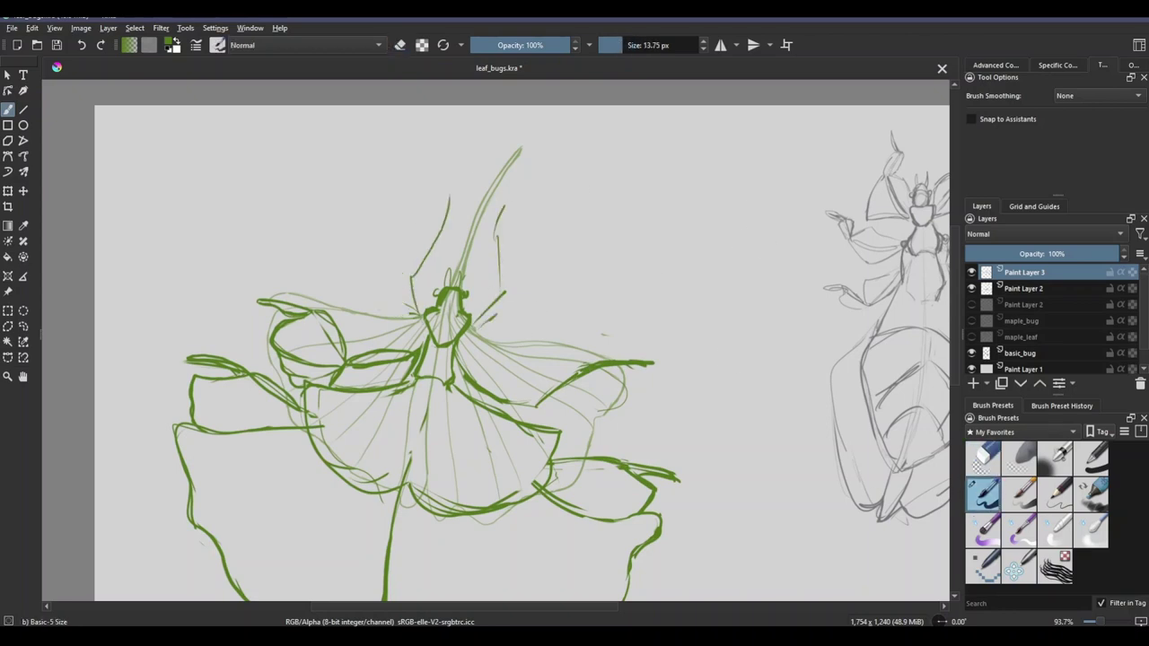
drag(503, 203, 477, 323)
scroll(628, 448, down, 2)
scroll(629, 449, up, 3)
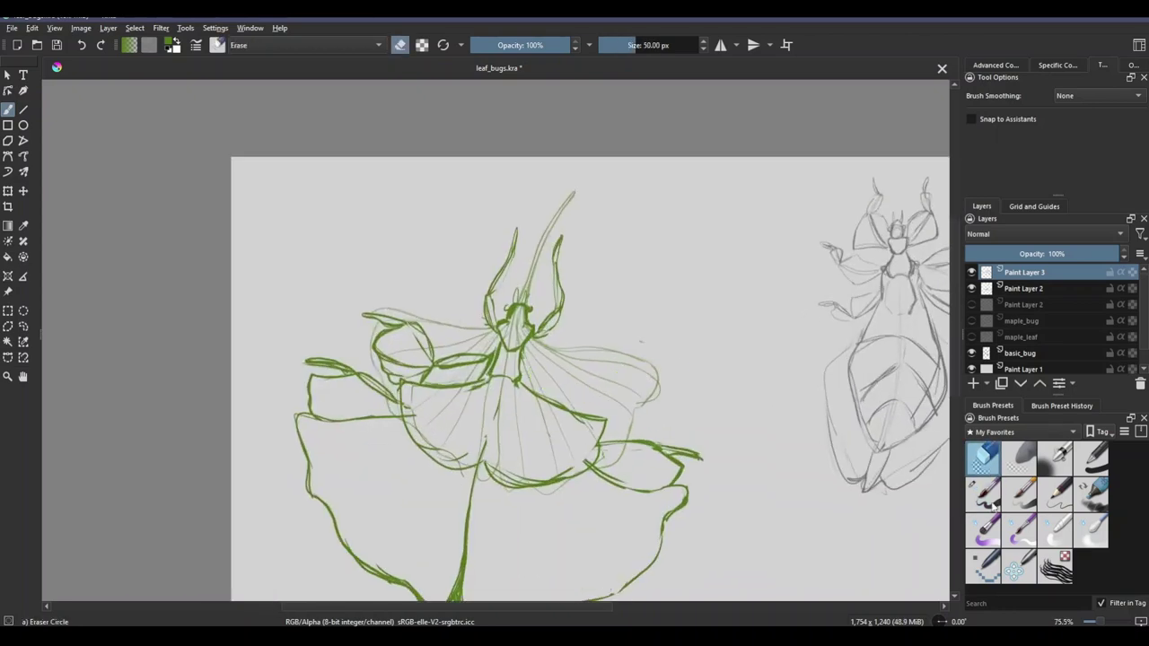
Step: Erase the right middle leg and redraw it with a rounded upper segment, a large leaf-like lobe and a pointed foot
drag(509, 361, 616, 377)
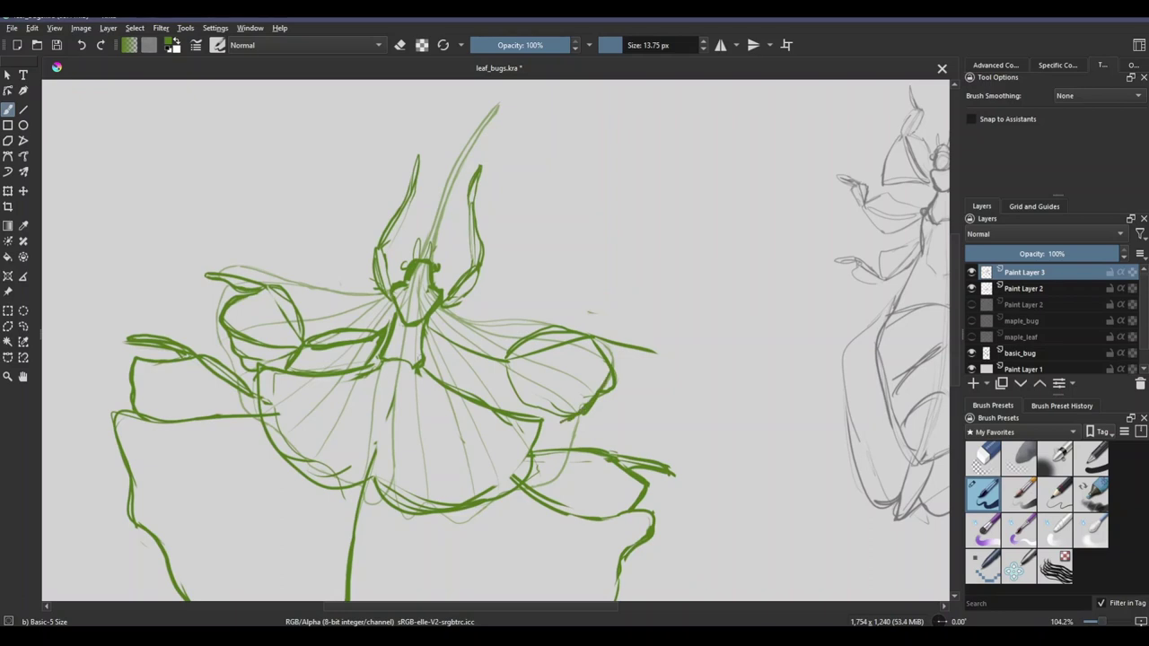
drag(427, 361, 543, 422)
drag(510, 362, 575, 415)
mouse_move(427, 314)
mouse_down()
mouse_move(504, 357)
mouse_move(657, 357)
mouse_up()
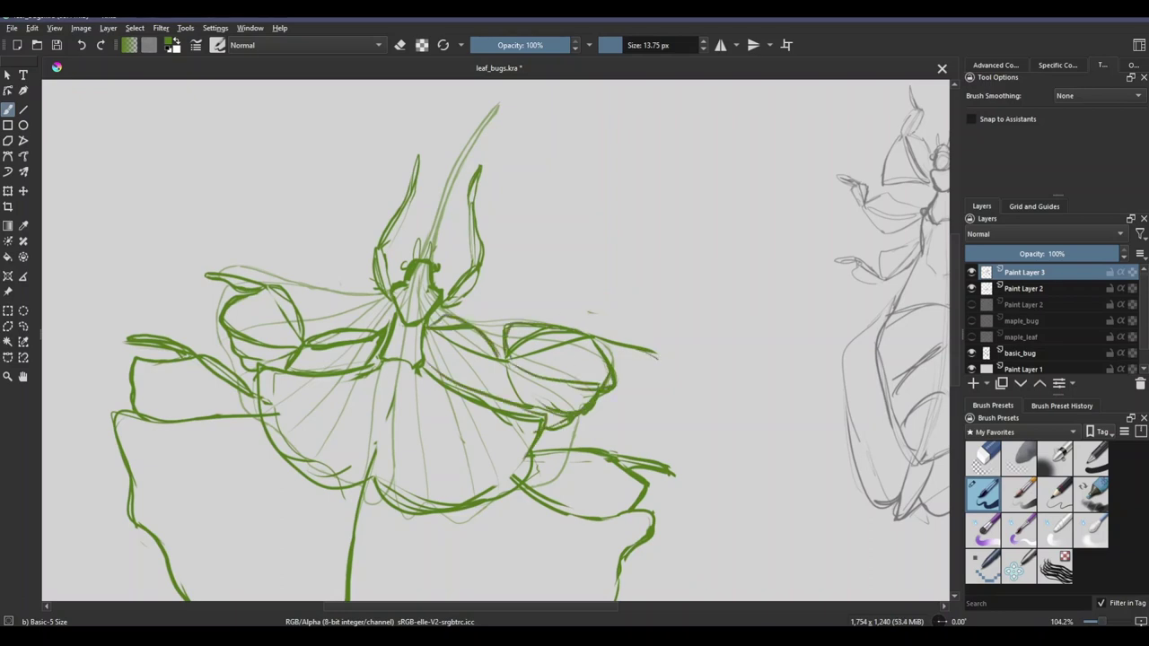
Step: Isolate the left middle leg with a polygonal selection and tilt it slightly upward
click(8, 326)
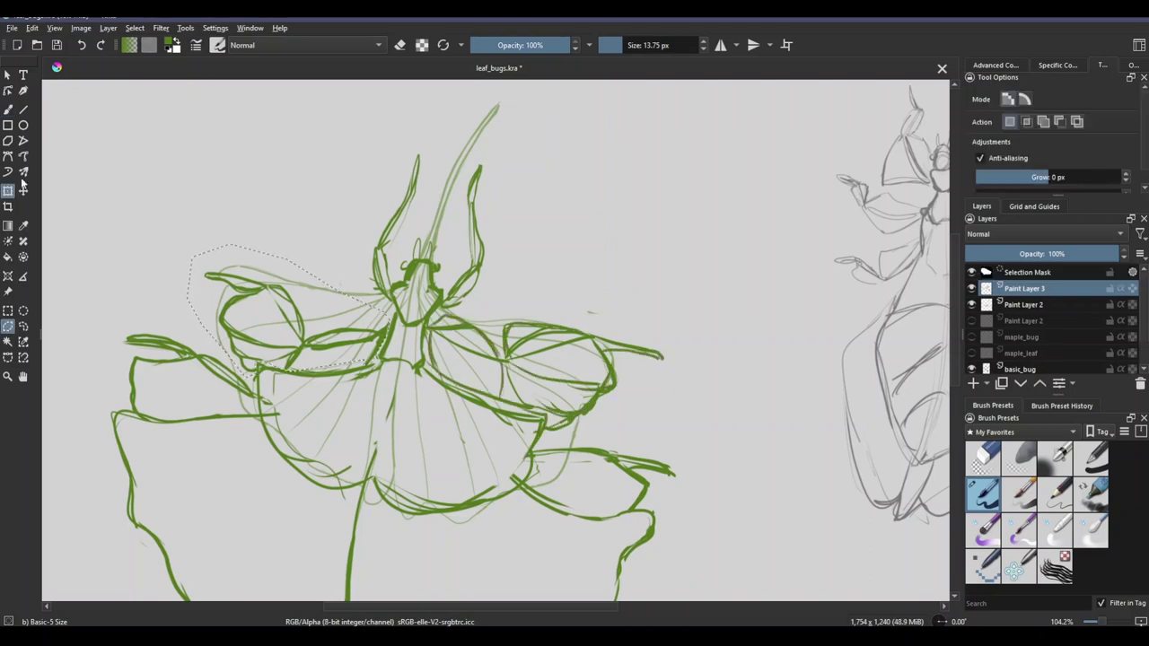
mouse_move(189, 225)
mouse_down()
mouse_move(377, 359)
mouse_move(424, 372)
mouse_up()
key(b)
key(ctrl+r)
Step: Select the raised right front leg and rotate it inward so that its tip meets the leaf stem
drag(507, 211, 584, 391)
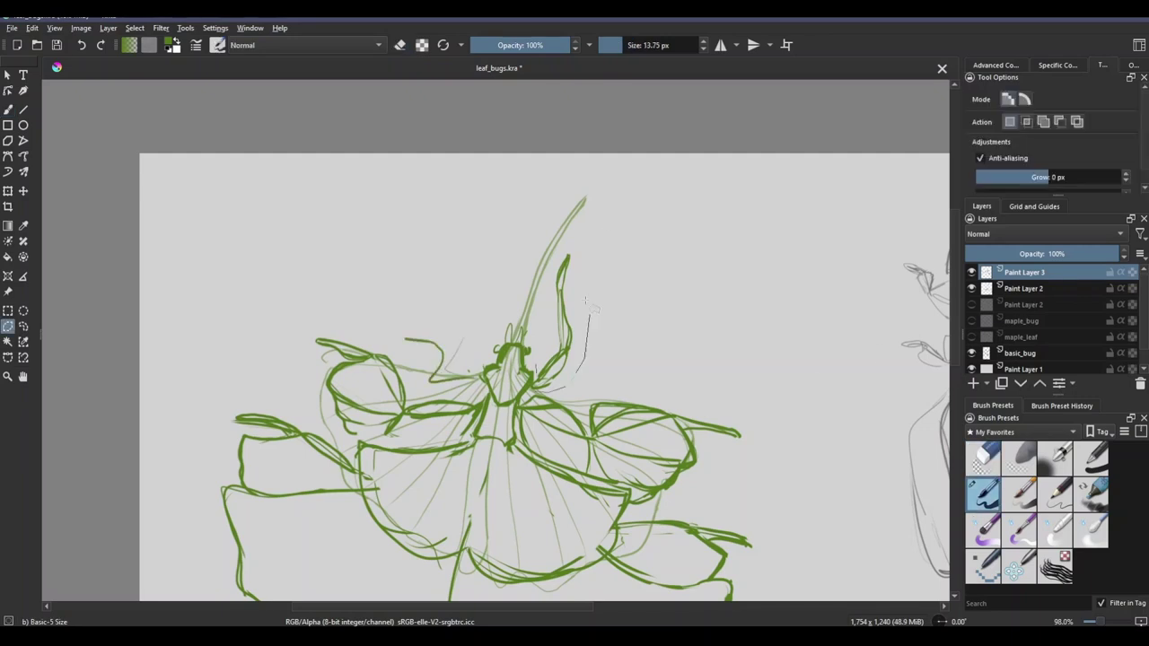
key(ctrl+t)
drag(628, 225, 668, 305)
click(8, 311)
key(b)
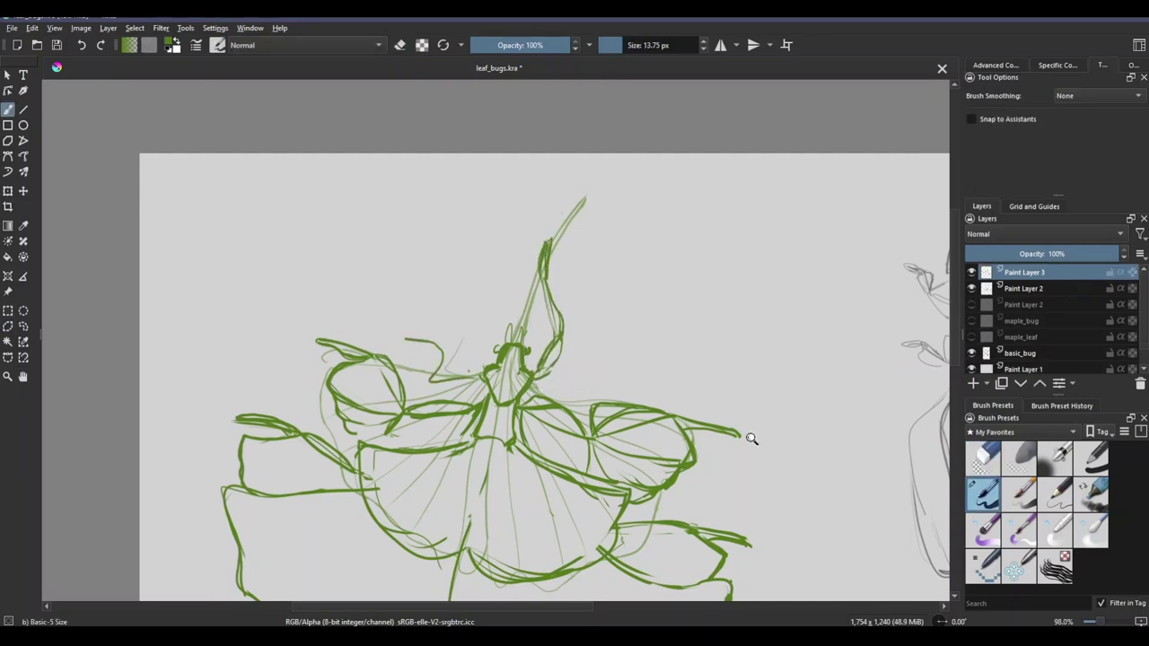
Step: Redraw the right front leg along the stem and sketch the left front leg folded in a zigzag beside the head
scroll(751, 437, up, 2)
drag(535, 189, 501, 289)
mouse_move(339, 314)
mouse_down()
mouse_move(386, 334)
mouse_move(434, 377)
mouse_up()
drag(341, 360, 390, 332)
drag(836, 575, 819, 510)
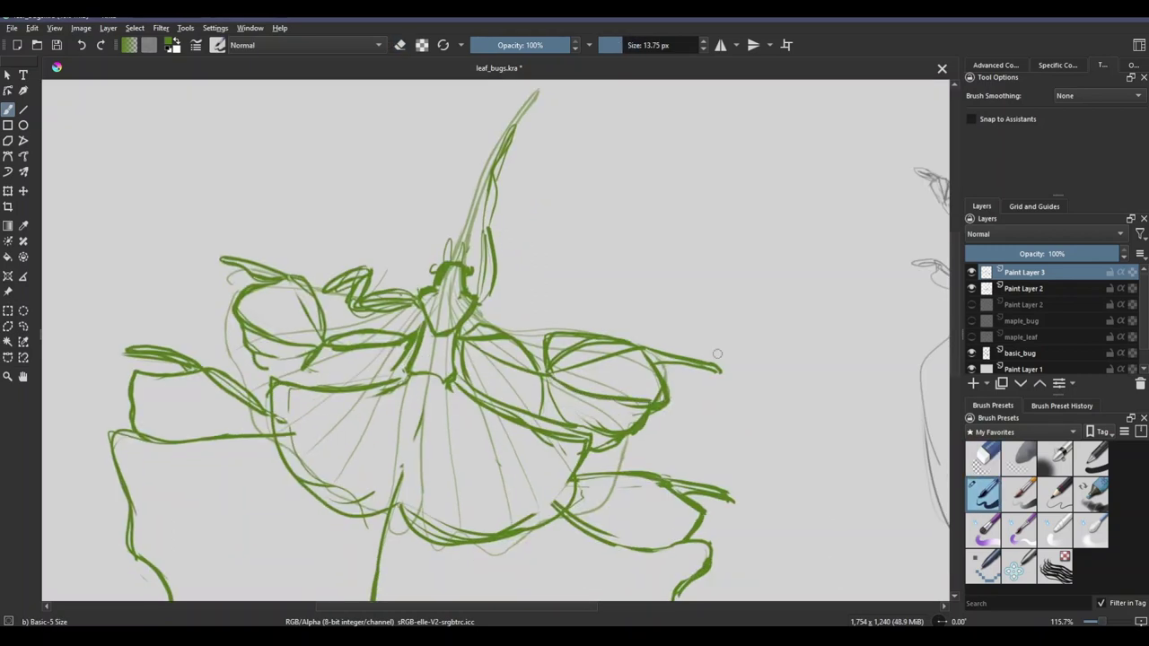
Step: Hide the ginkgo leaf guide layer and clean up the folded left front leg and the left middle leg's upper segment
click(971, 288)
drag(465, 320, 539, 368)
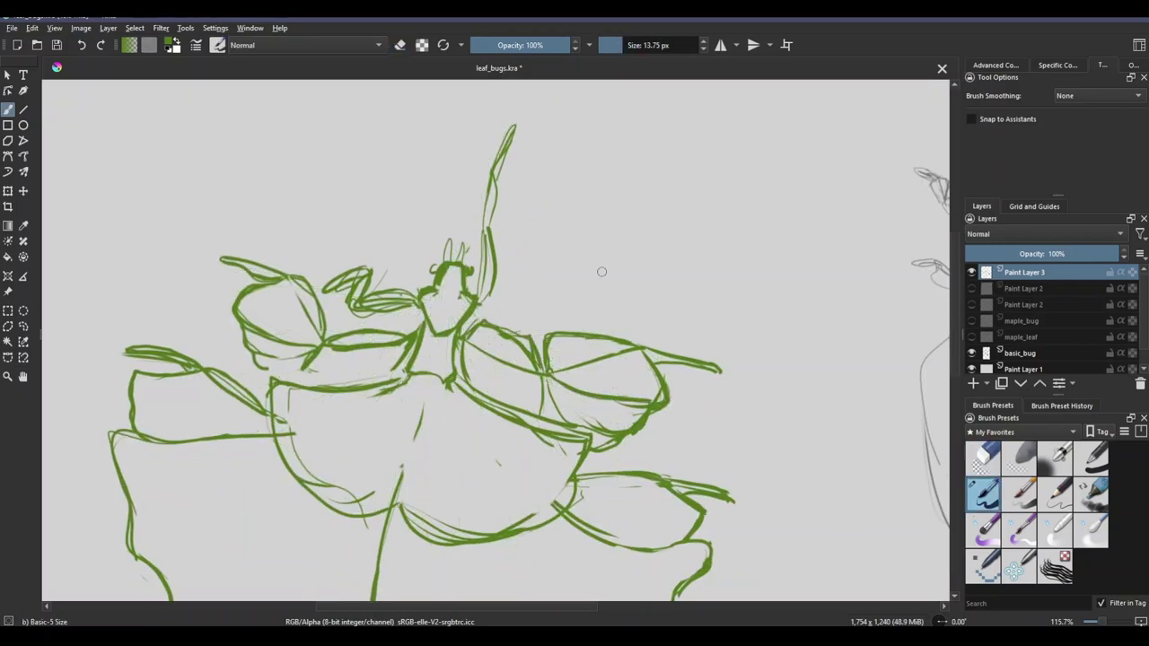
drag(407, 315, 328, 341)
key(e)
drag(500, 328, 537, 371)
drag(404, 327, 332, 345)
key(e)
key(slash)
scroll(494, 341, down, 1)
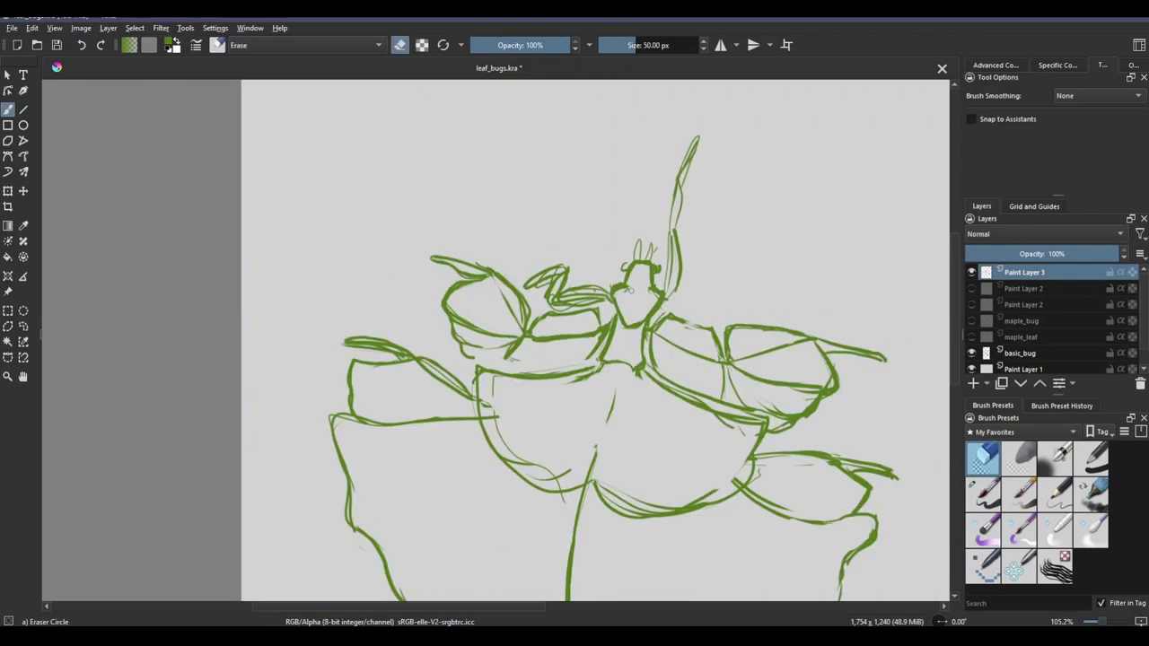
key(slash)
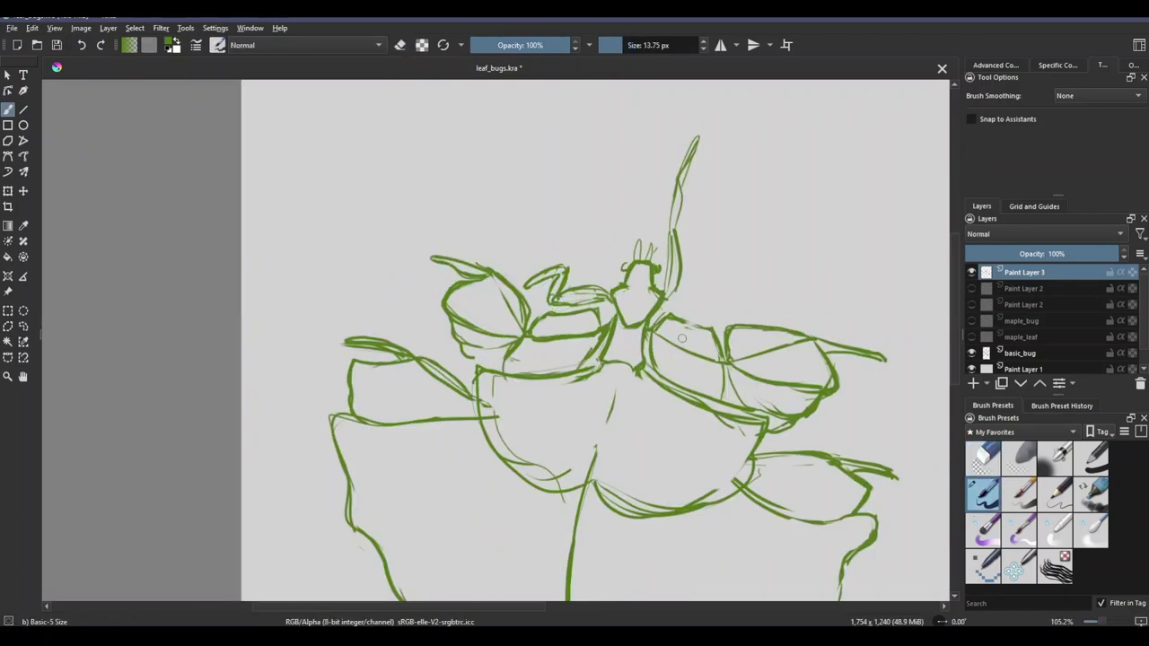
Step: Clean up the upper wings' doubled contour and redraw it as a single outline with a wavy, scalloped lower edge
mouse_move(454, 340)
mouse_down()
mouse_move(475, 378)
mouse_move(610, 507)
mouse_up()
scroll(555, 365, up, 1)
key(slash)
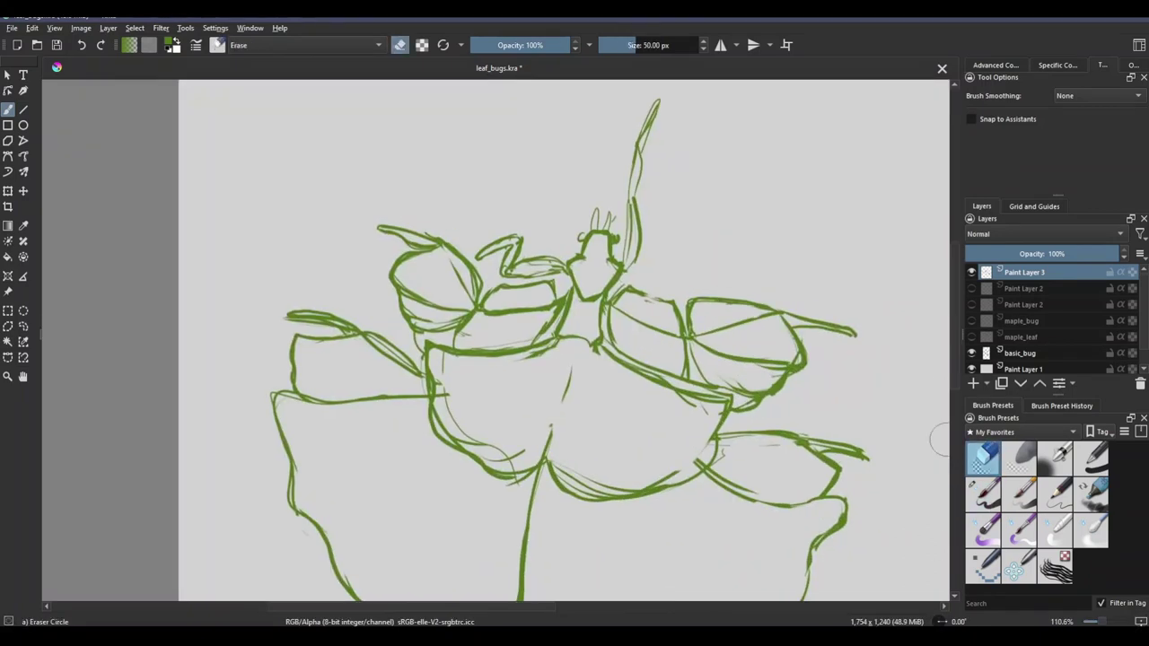
mouse_move(633, 373)
mouse_down()
mouse_move(555, 366)
mouse_move(709, 431)
mouse_move(550, 485)
mouse_up()
key(slash)
key(slash)
mouse_move(682, 485)
mouse_down()
mouse_move(585, 479)
mouse_move(426, 373)
mouse_move(430, 343)
mouse_up()
Step: Erase the rough lines of the right middle leg's lobe and redraw it with a stepped leaf edge and a dividing vein
mouse_move(715, 447)
mouse_down()
mouse_move(740, 386)
mouse_move(795, 359)
mouse_up()
drag(709, 382, 758, 404)
key(slash)
mouse_move(697, 346)
mouse_down()
mouse_move(709, 388)
mouse_move(791, 370)
mouse_up()
drag(761, 376, 742, 395)
scroll(889, 483, down, 1)
drag(673, 378, 774, 358)
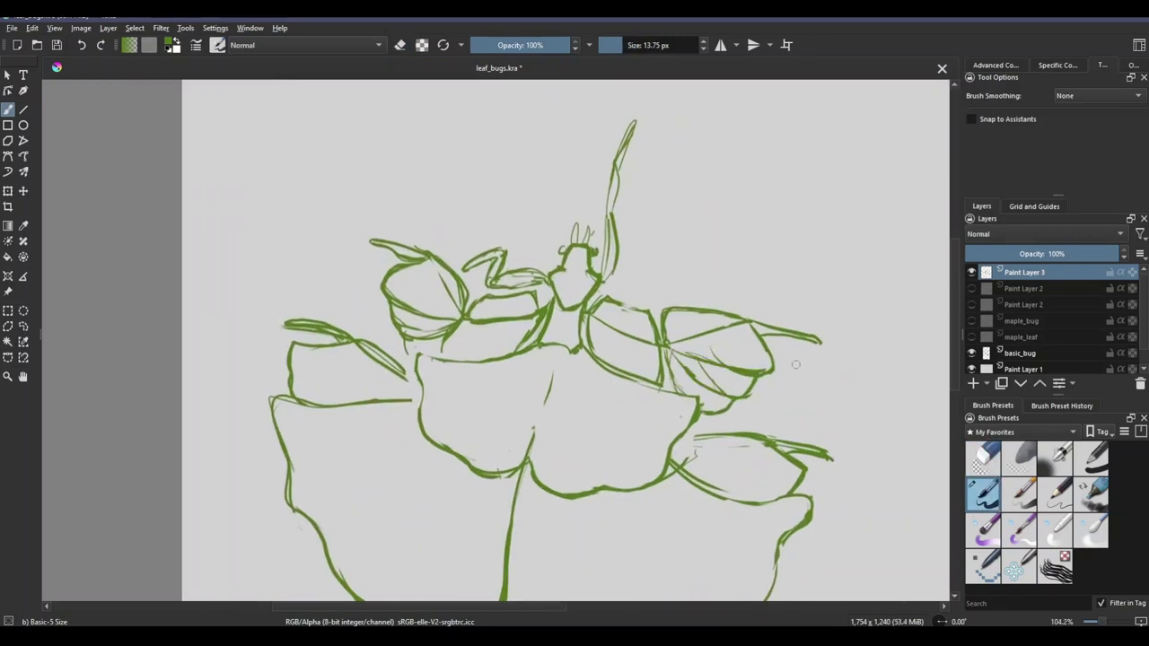
Step: Clean up the right middle leg's joint and smooth the lower outline of the left middle leg's lobe
key(slash)
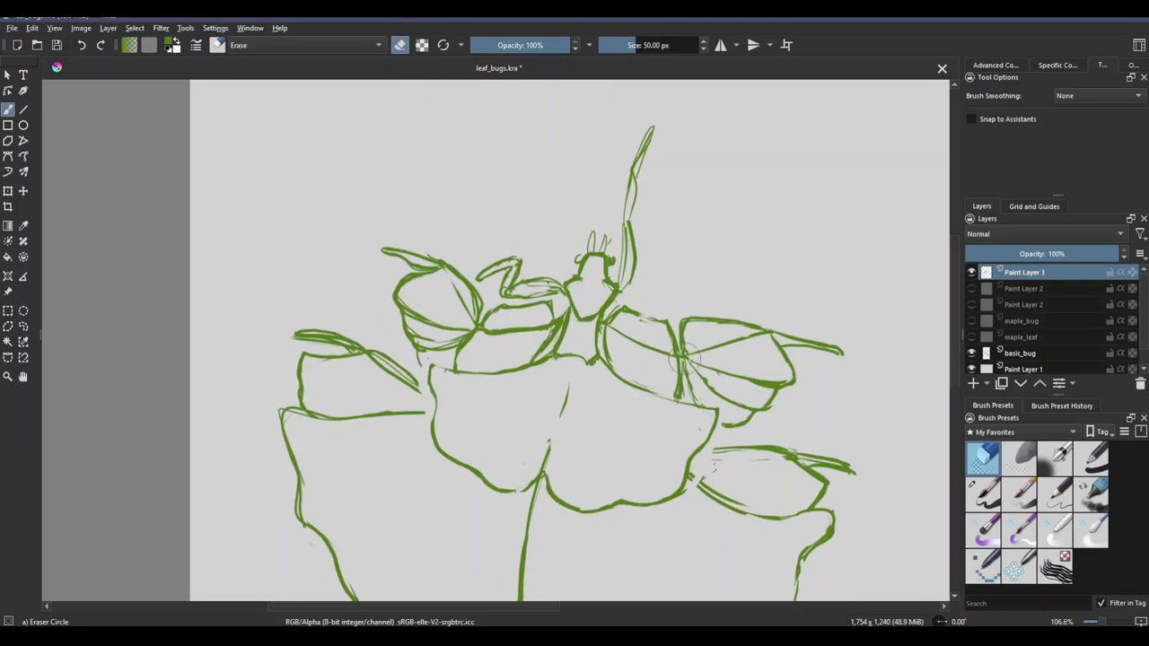
scroll(688, 379, up, 1)
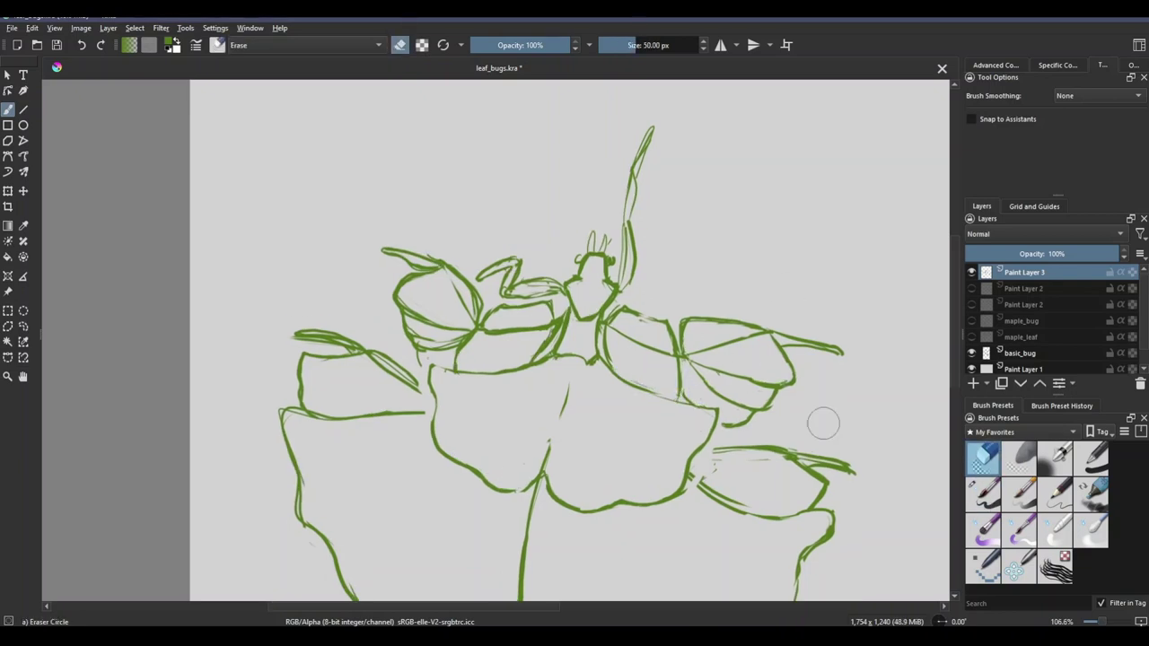
drag(401, 301, 465, 339)
drag(429, 258, 489, 309)
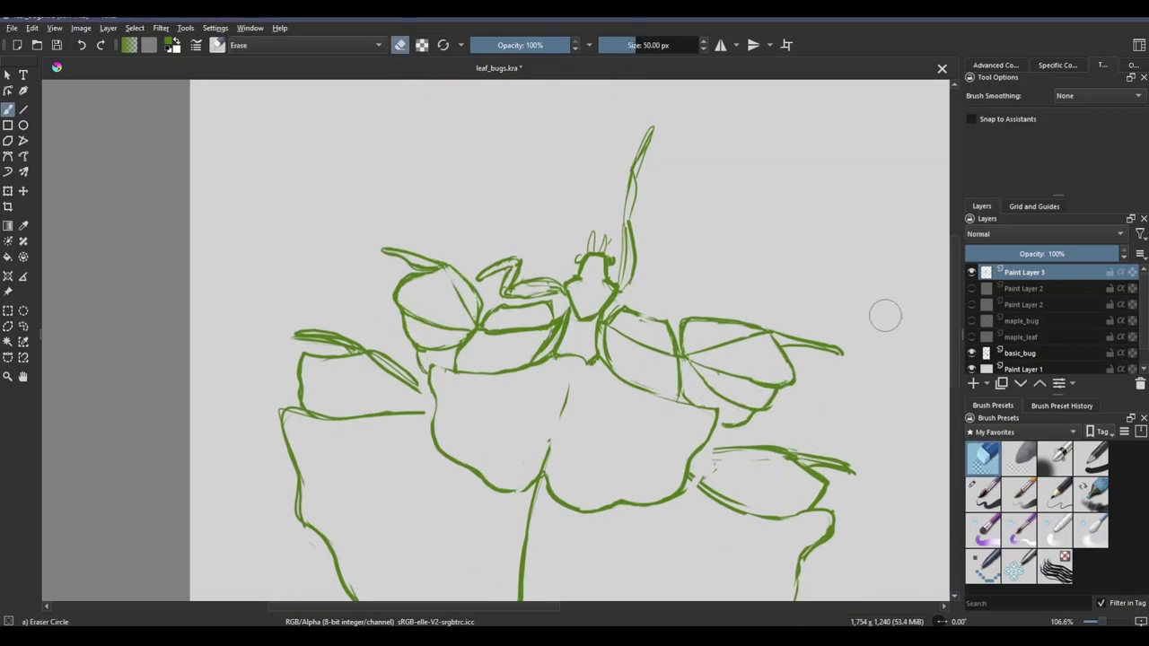
Step: Draw curved veins fanning out from the thorax across both upper wings
click(984, 494)
mouse_move(539, 386)
mouse_down()
mouse_move(449, 436)
mouse_move(507, 465)
mouse_up()
drag(579, 395, 660, 460)
scroll(495, 354, up, 2)
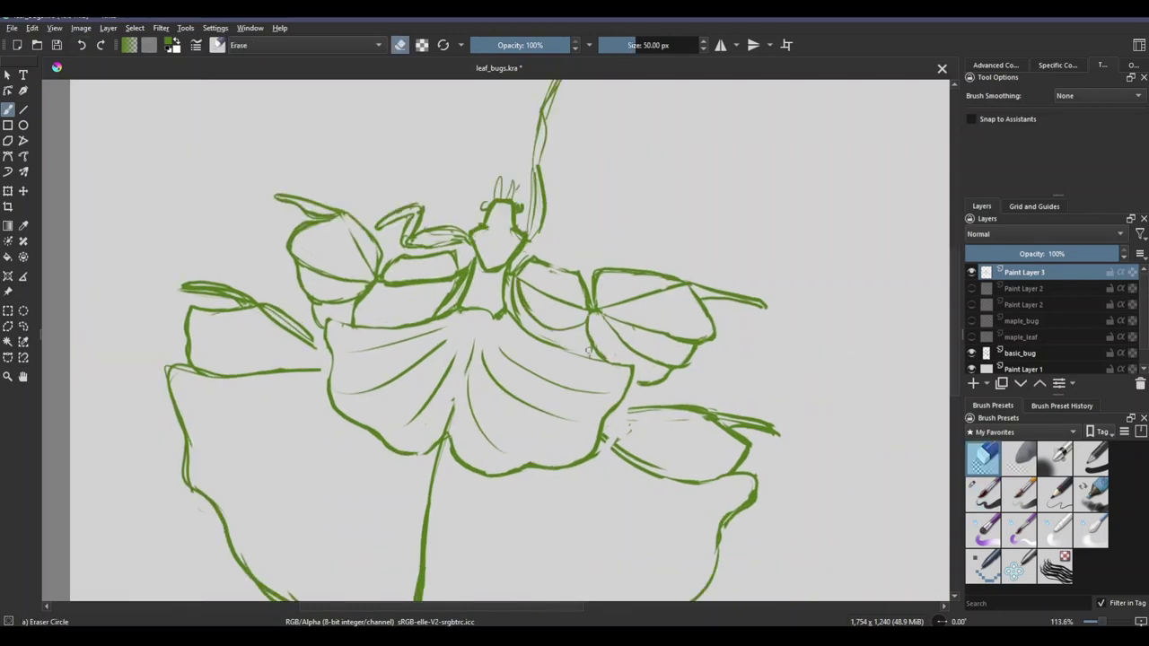
Step: Replace the curved lines inside both middle legs' upper segments with slanted veins
click(983, 460)
key(slash)
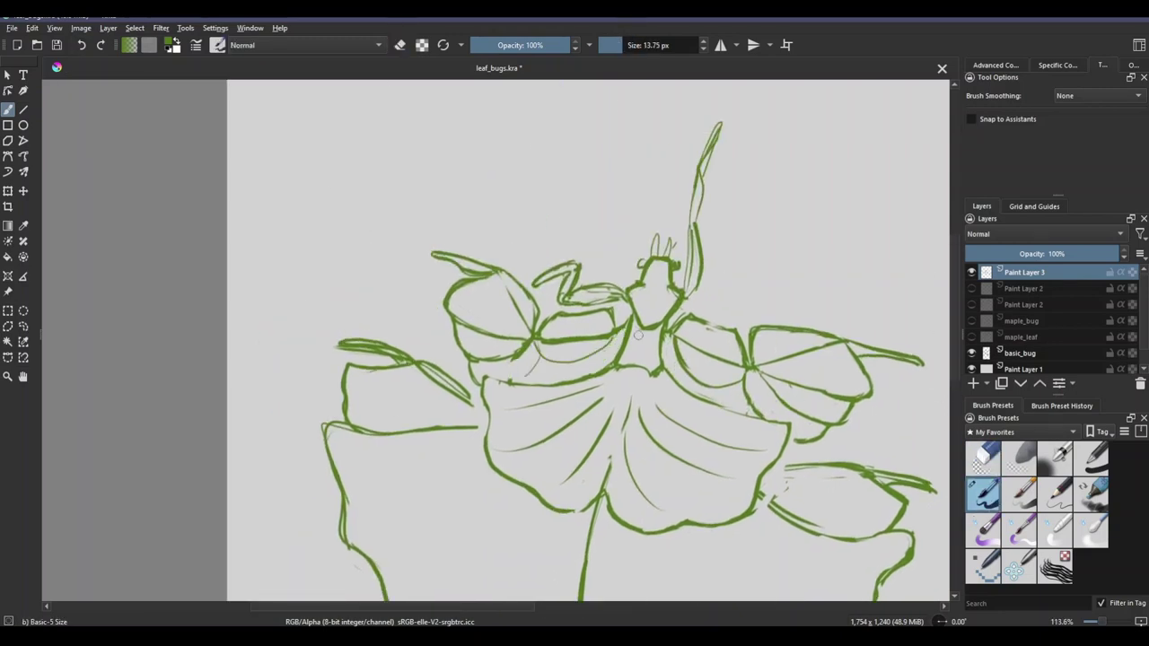
key(slash)
scroll(815, 470, down, 2)
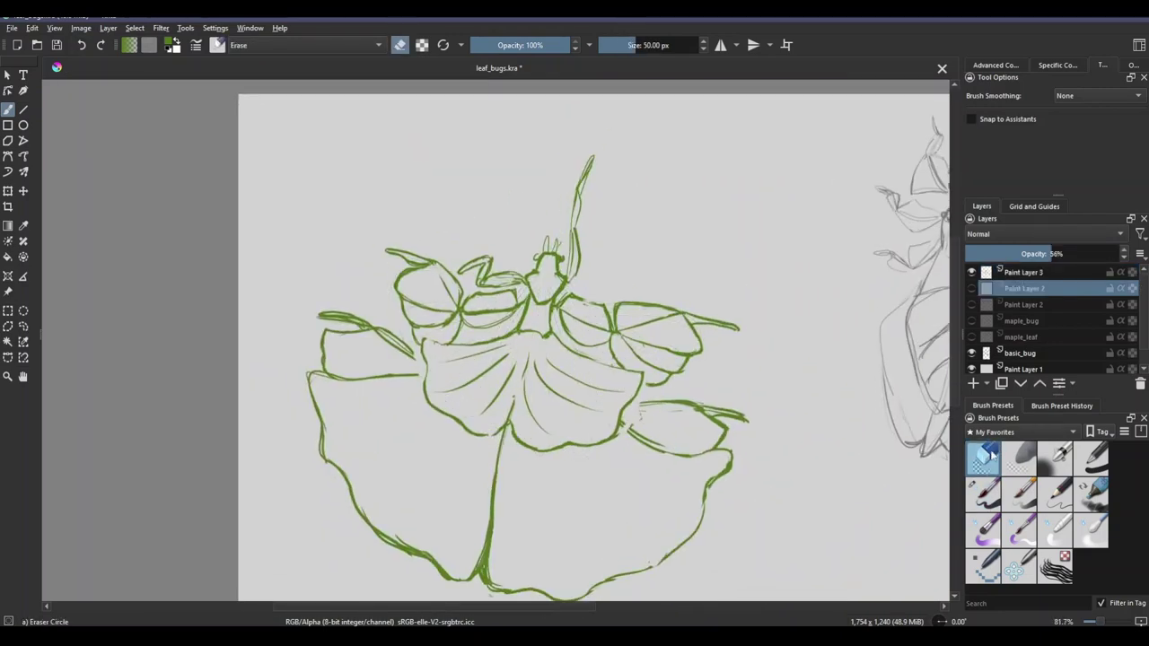
drag(485, 325, 590, 333)
key(slash)
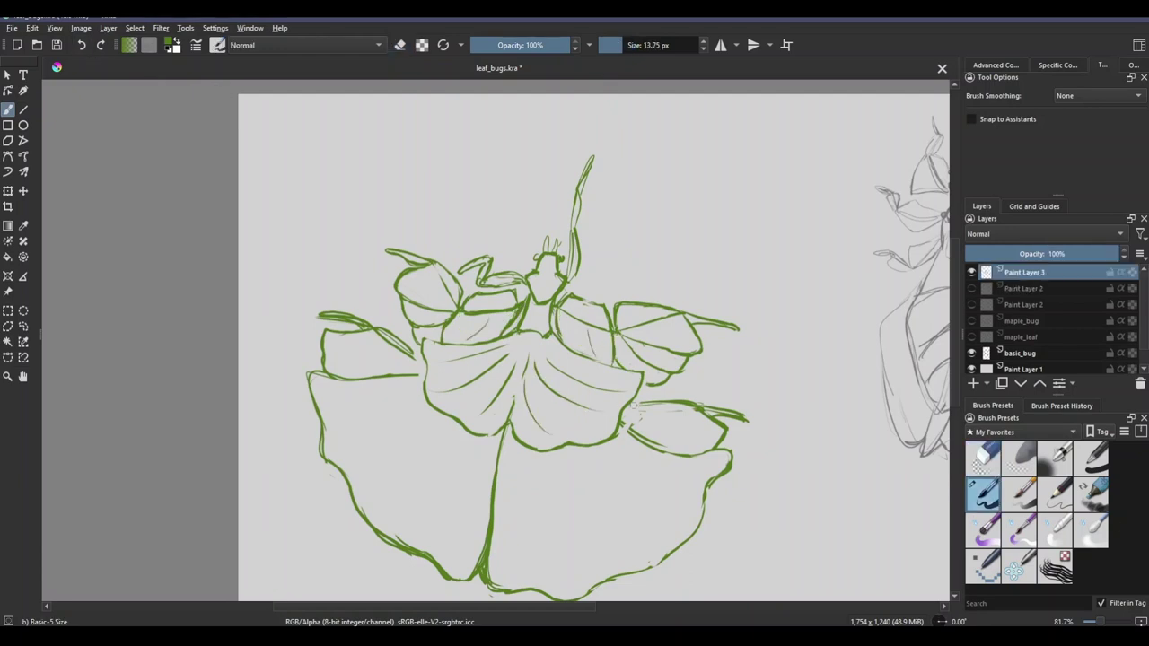
Step: Draw long veins fanning outward across both large lower wings
scroll(634, 406, up, 2)
key(slash)
key(slash)
key(slash)
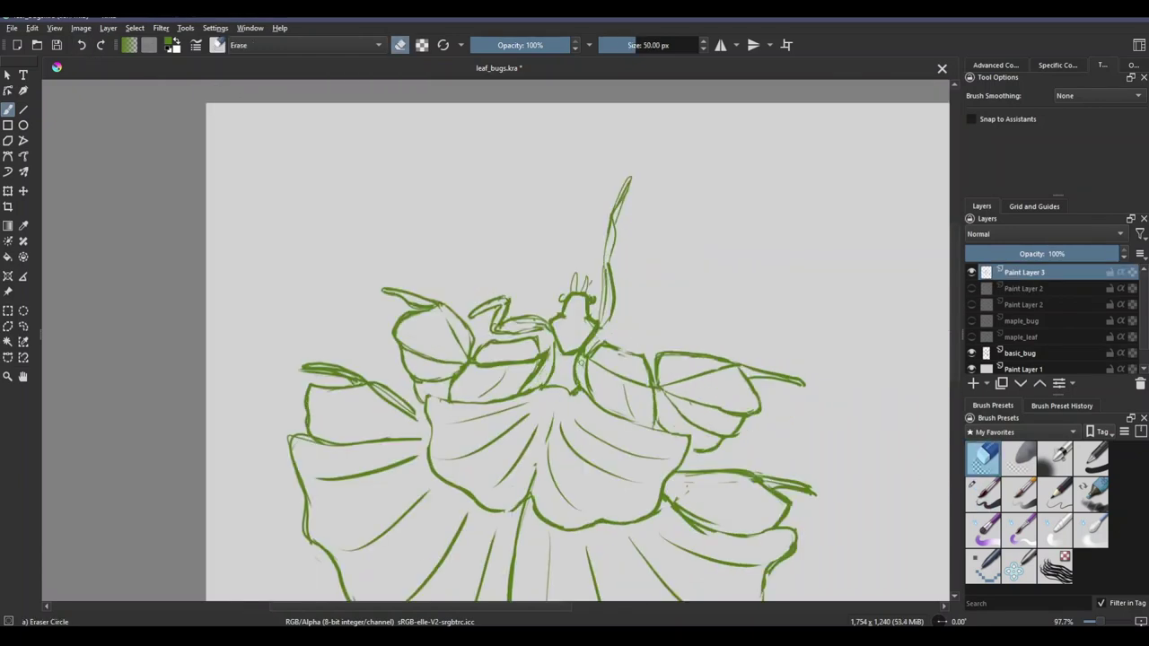
Step: Select the raised right front leg with a polygonal selection and rotate it slightly toward the head
mouse_move(462, 350)
mouse_down()
mouse_move(451, 314)
mouse_move(462, 267)
mouse_up()
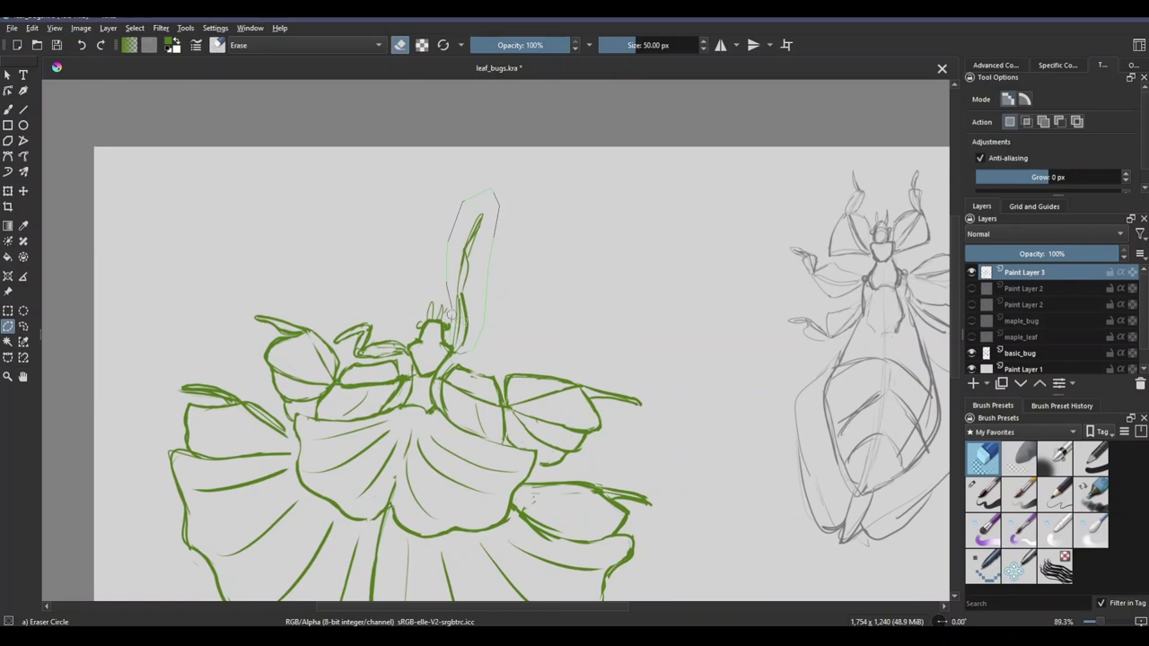
key(ctrl+t)
key(Return)
key(b)
Step: Draw several parallel slanted veins inside the right middle leg's upper segment
scroll(462, 267, up, 1)
scroll(761, 405, up, 2)
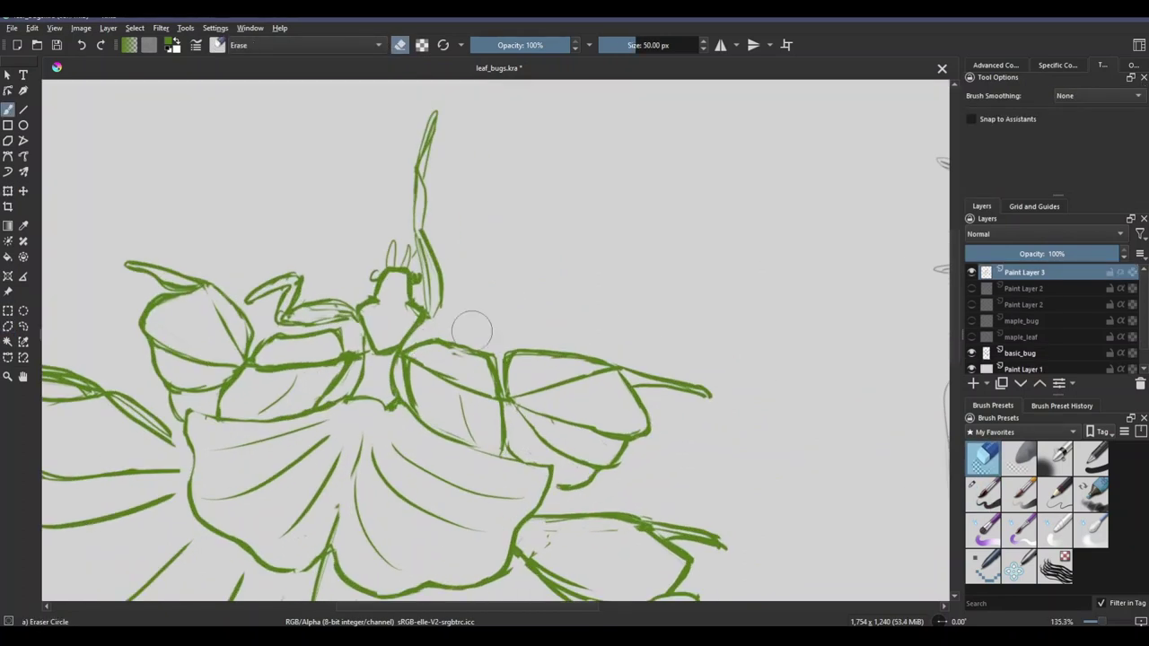
key(slash)
mouse_move(479, 383)
mouse_down()
mouse_move(497, 341)
mouse_move(503, 404)
mouse_up()
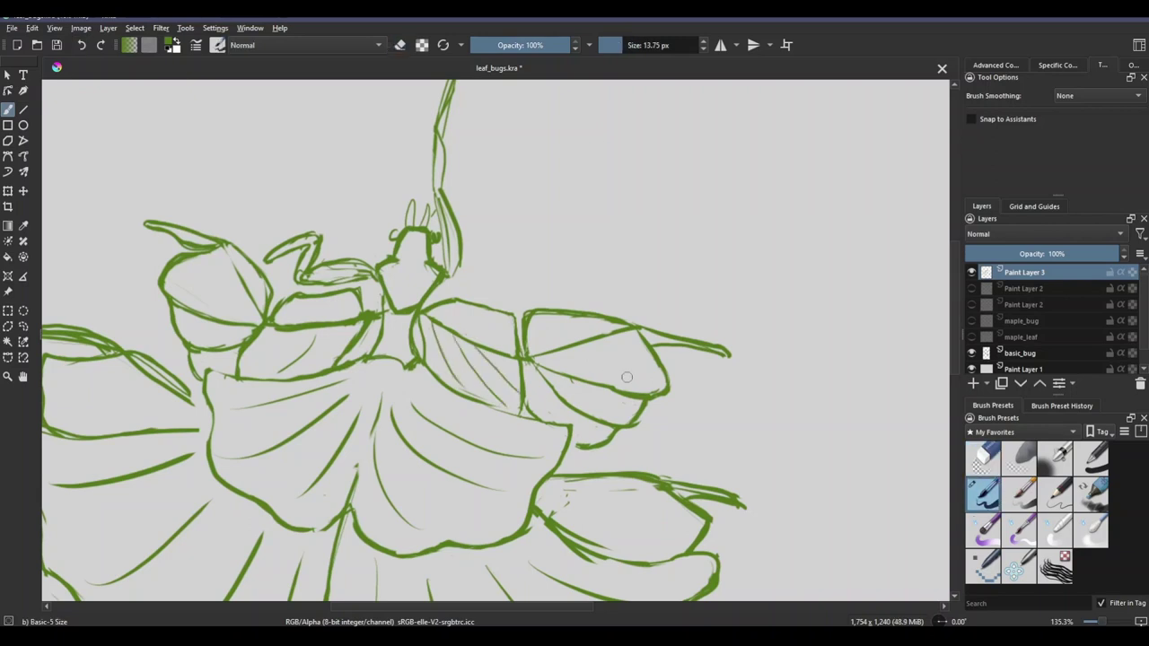
Step: Thin the outline of the right middle leg's lobe and add a second line along its central rib
key(slash)
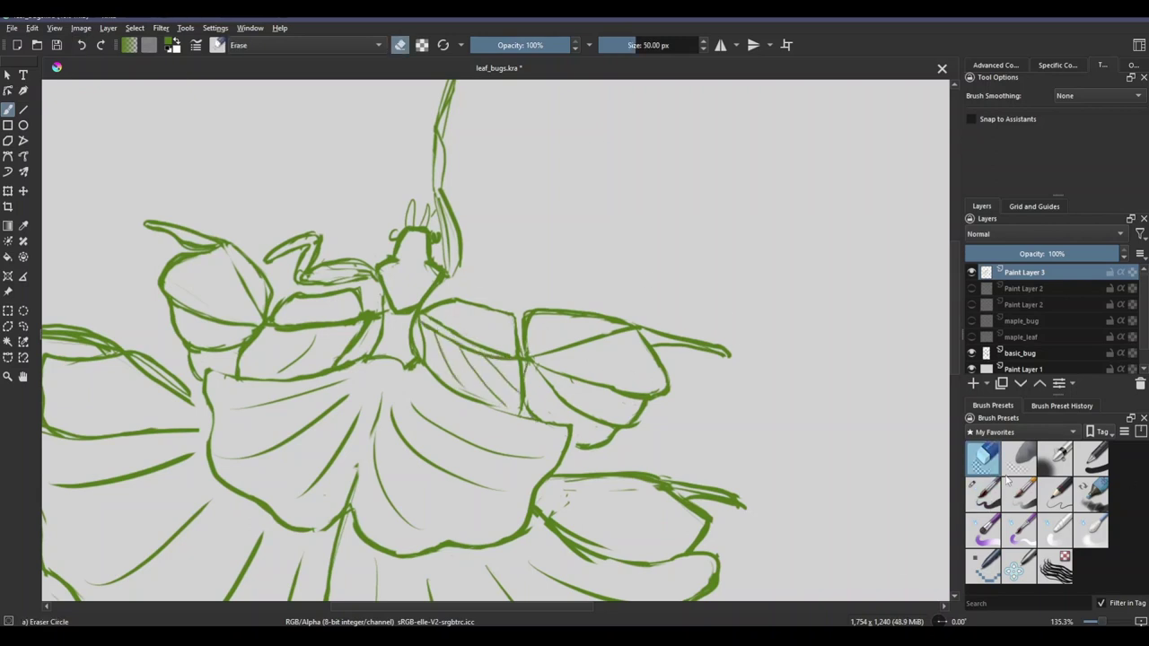
drag(650, 339, 853, 364)
key(slash)
key(slash)
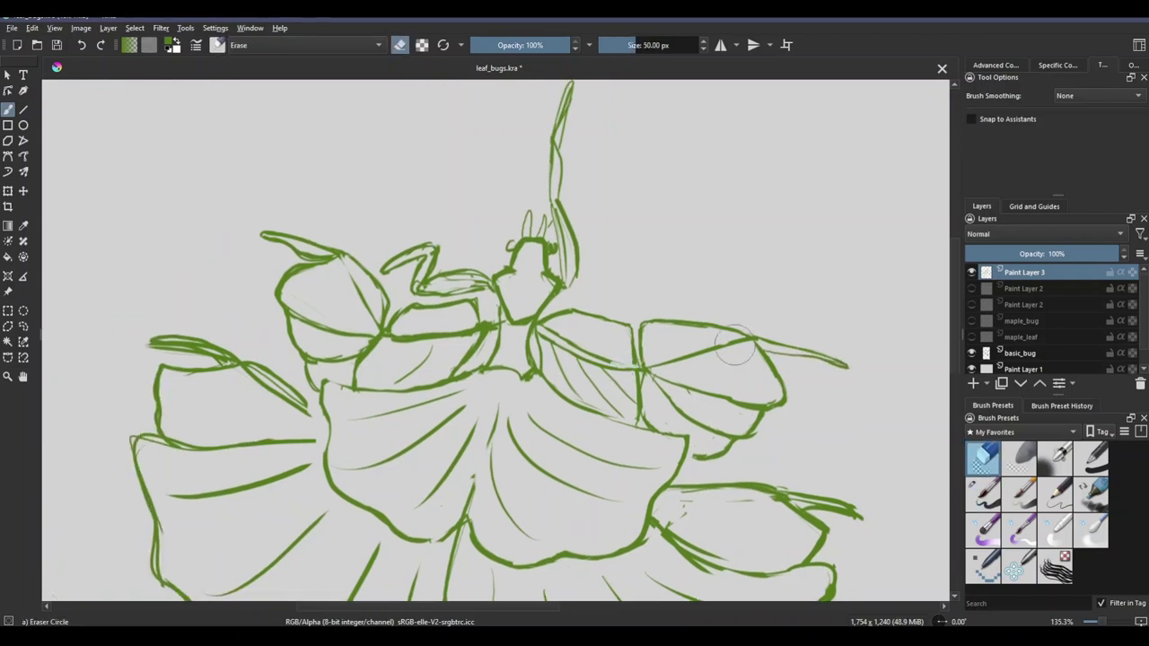
key(slash)
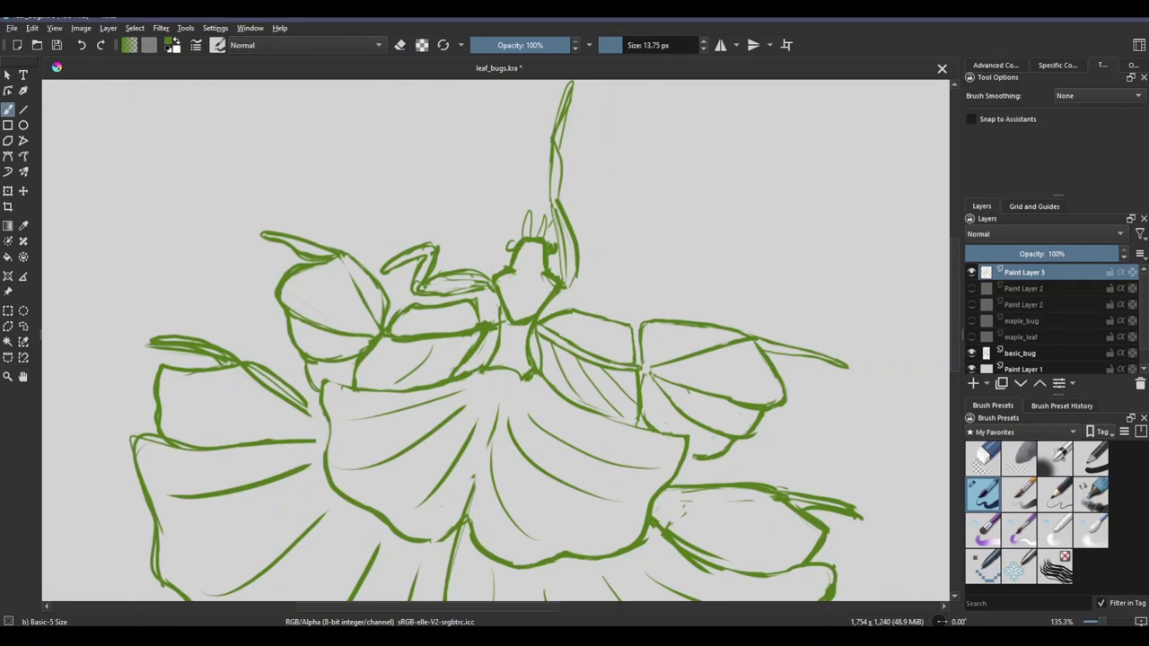
key(slash)
key(slash)
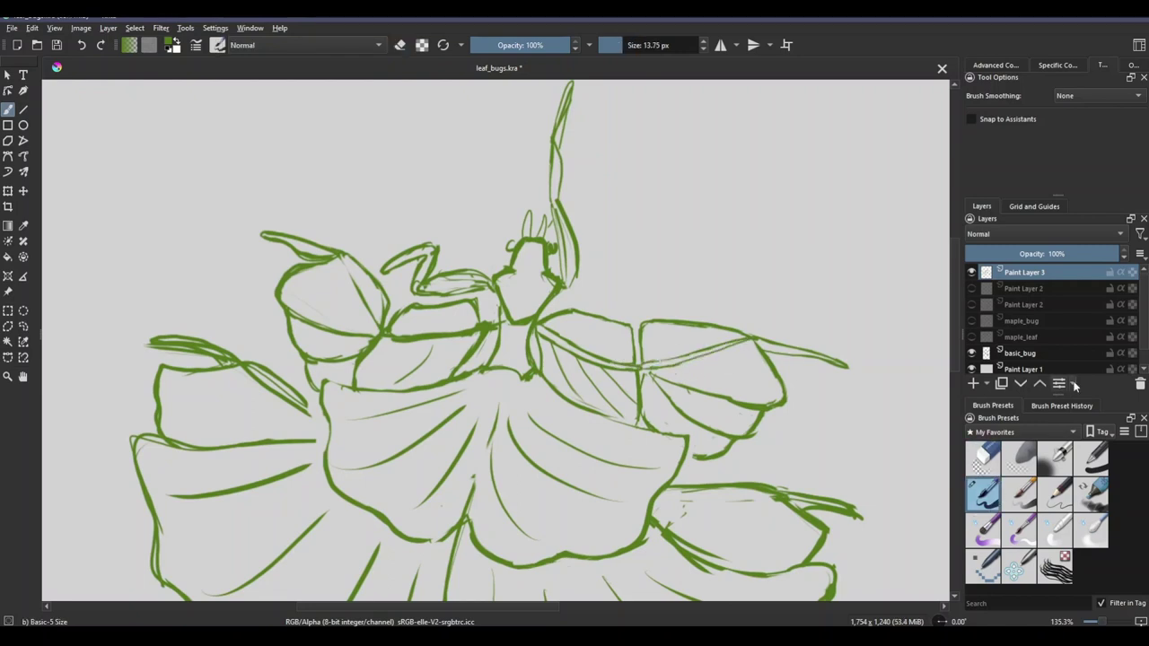
Step: Refine the right middle leg's lobe by cleaning its tip and redrawing the top edge and dividing veins from the joint
scroll(664, 359, up, 3)
key(slash)
key(slash)
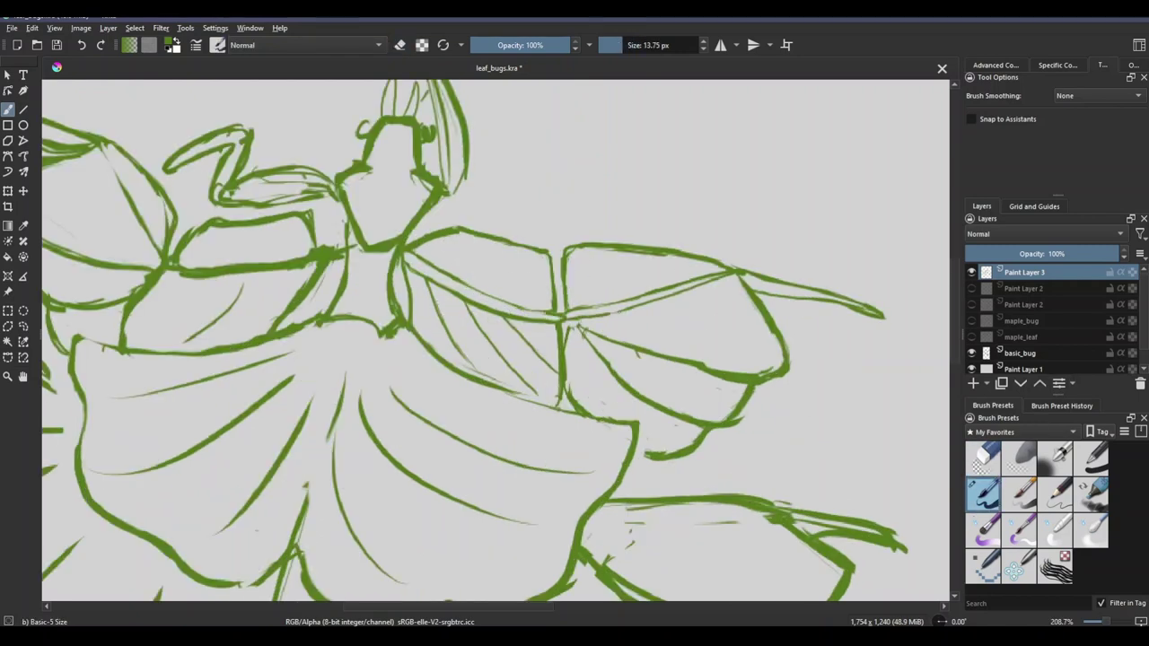
key(slash)
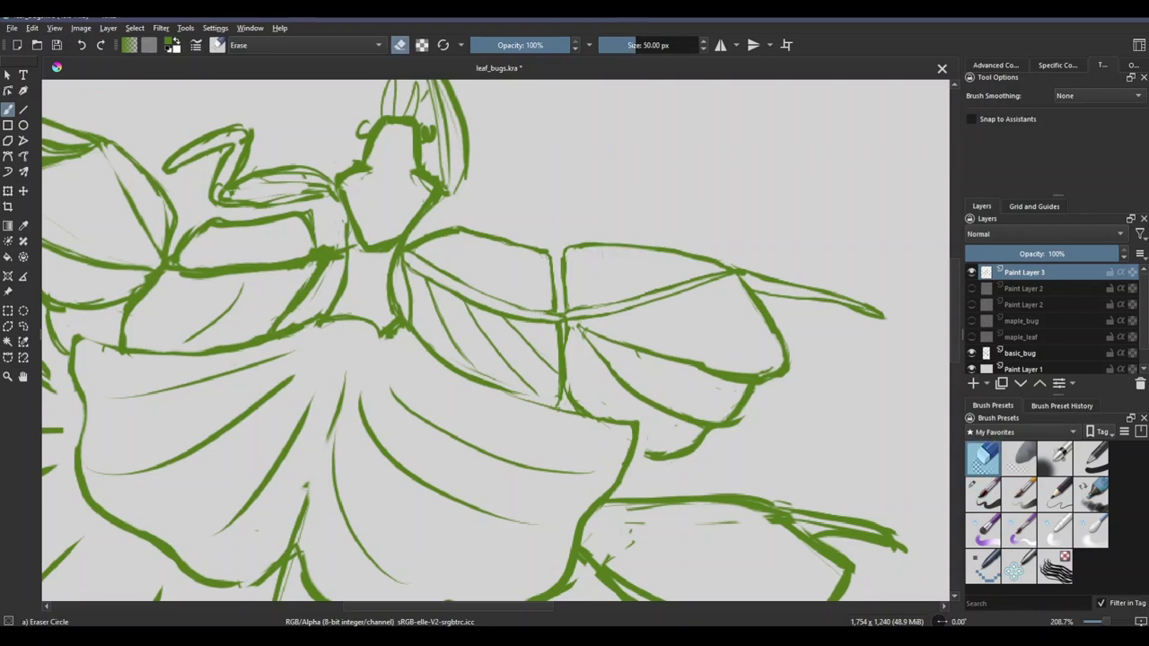
key(/)
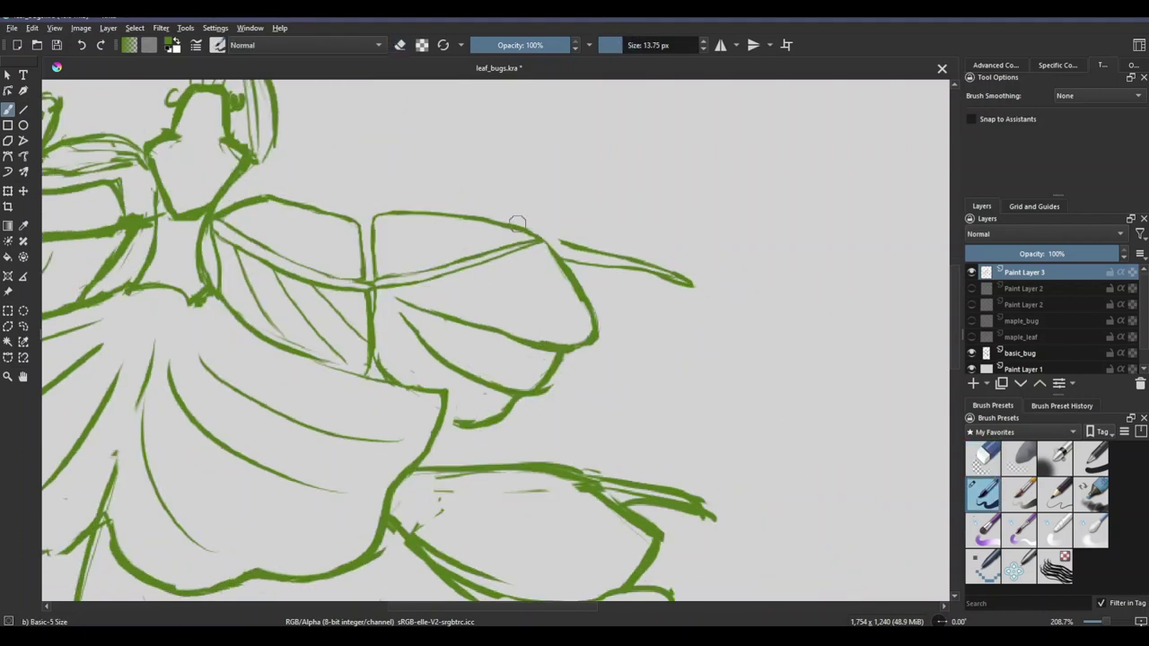
key(/)
key(/)
key(/)
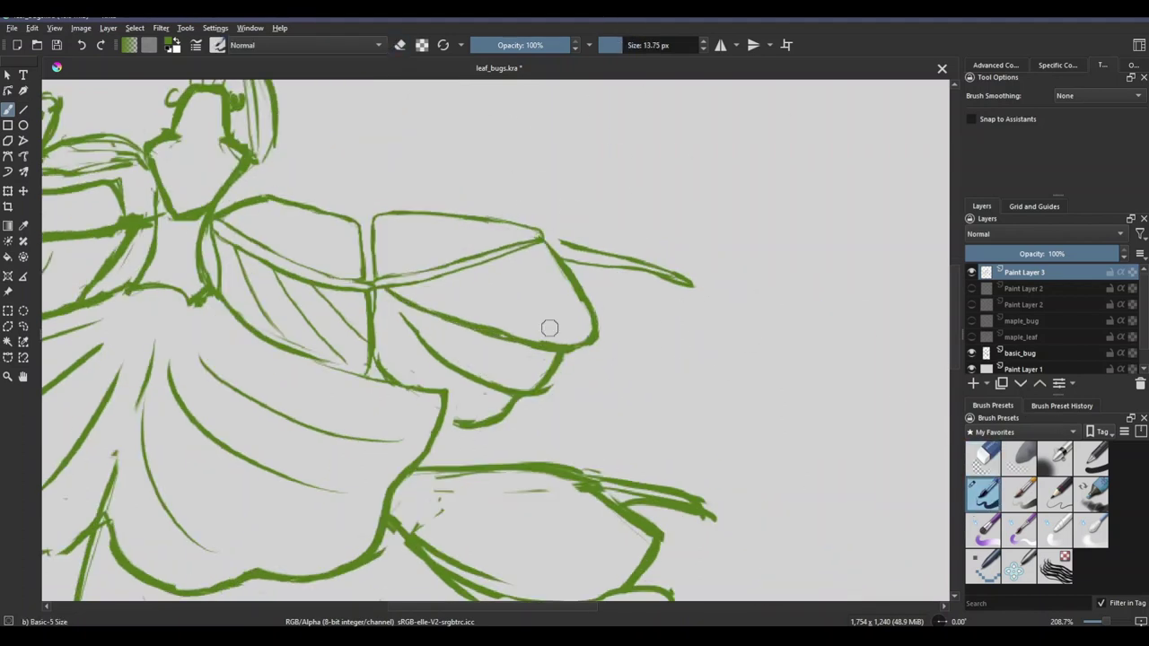
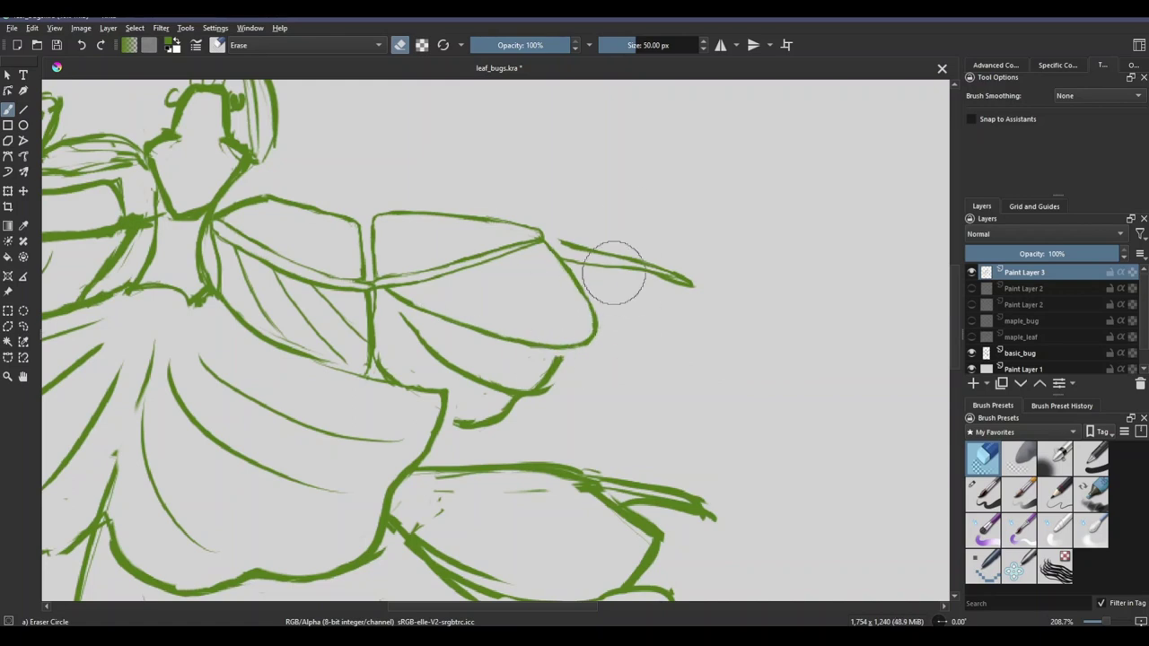
Step: Erase the right middle leg's long foot and redraw it as a short pointed tip
key(ctrl+z)
scroll(842, 319, down, 3)
scroll(780, 421, up, 4)
scroll(854, 369, down, 1)
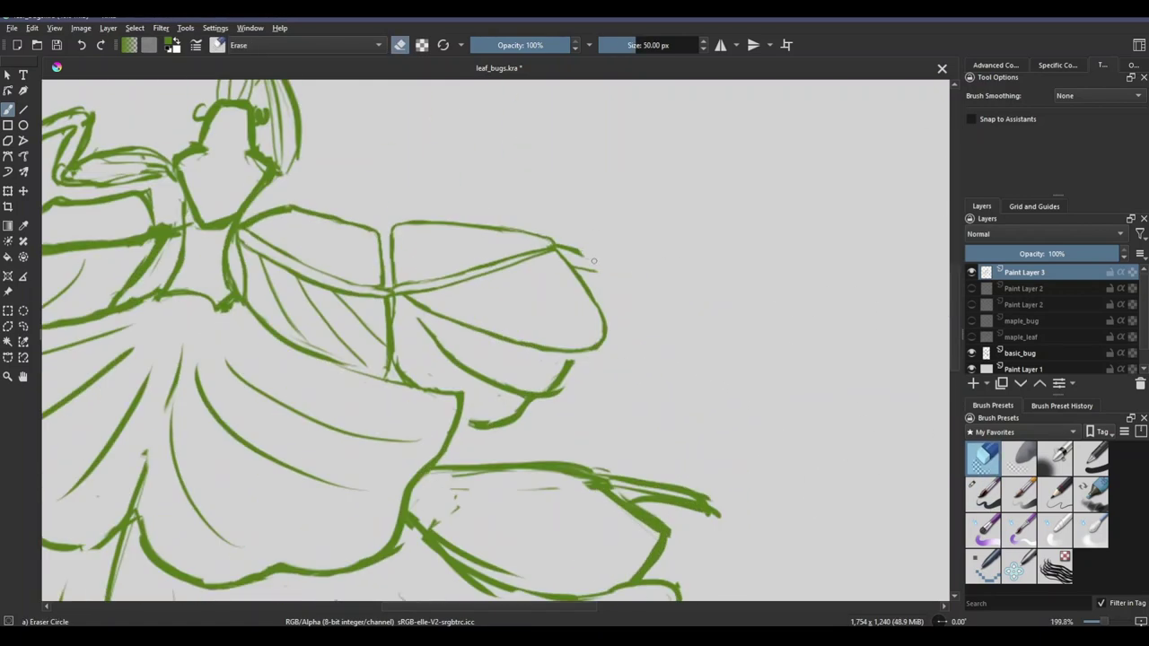
key(/)
key(/)
key(/)
Step: Redraw the lower edge of the right middle leg's lobe as clean, thin scallops and reconnect its veins to the joint
drag(761, 399, 813, 354)
key(/)
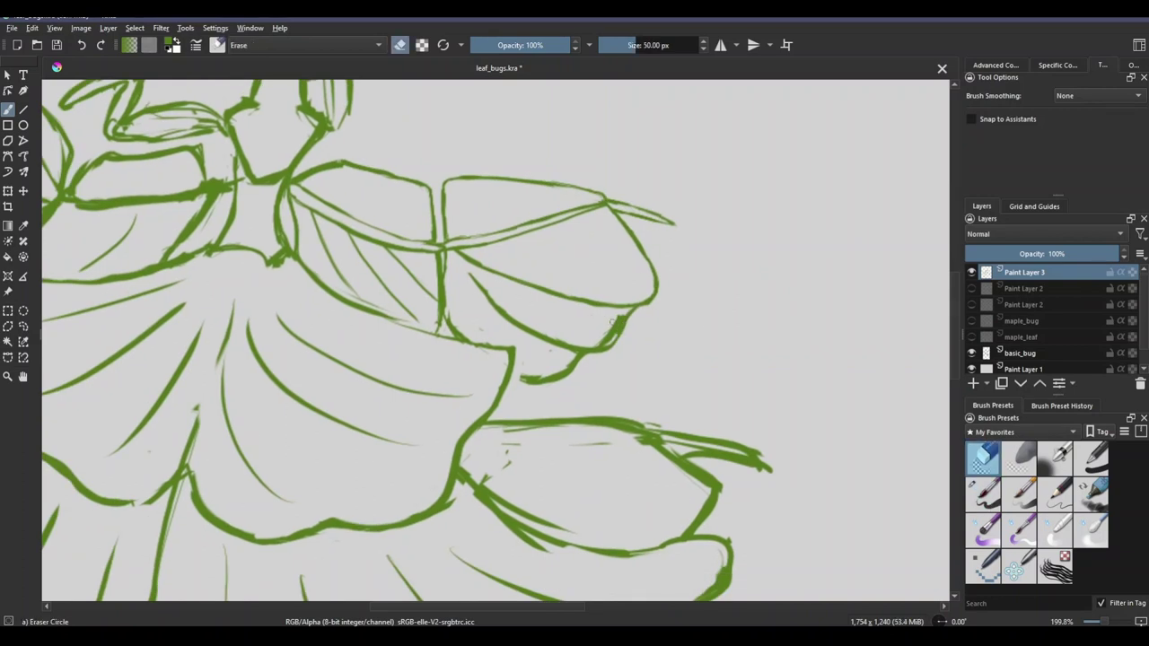
key(/)
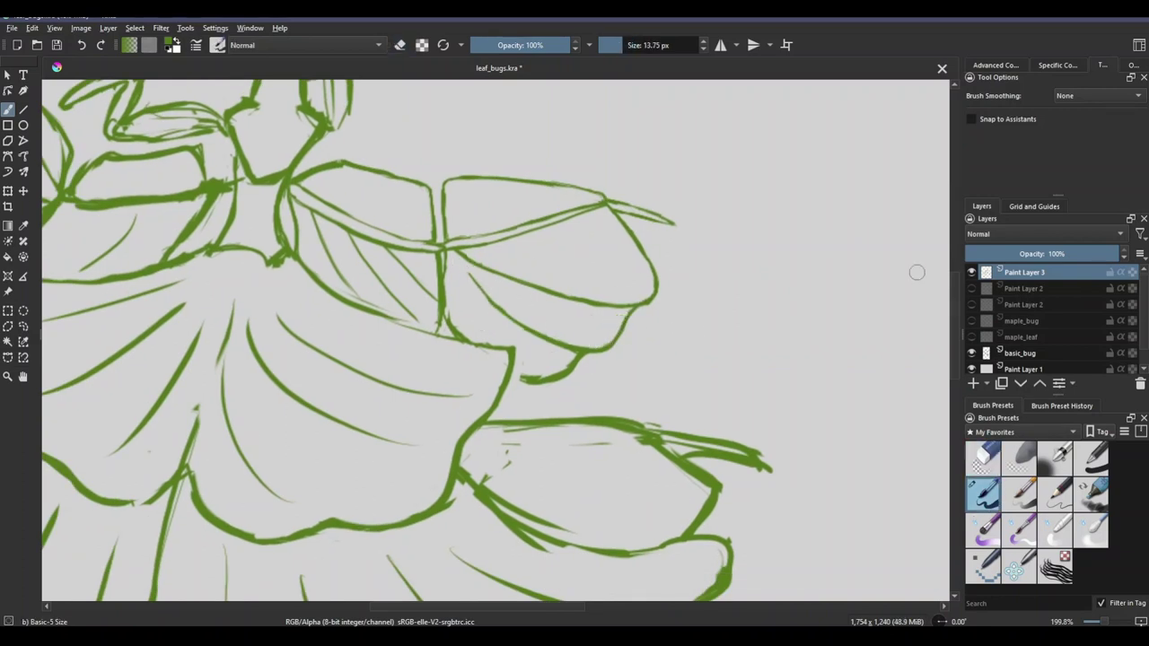
key(/)
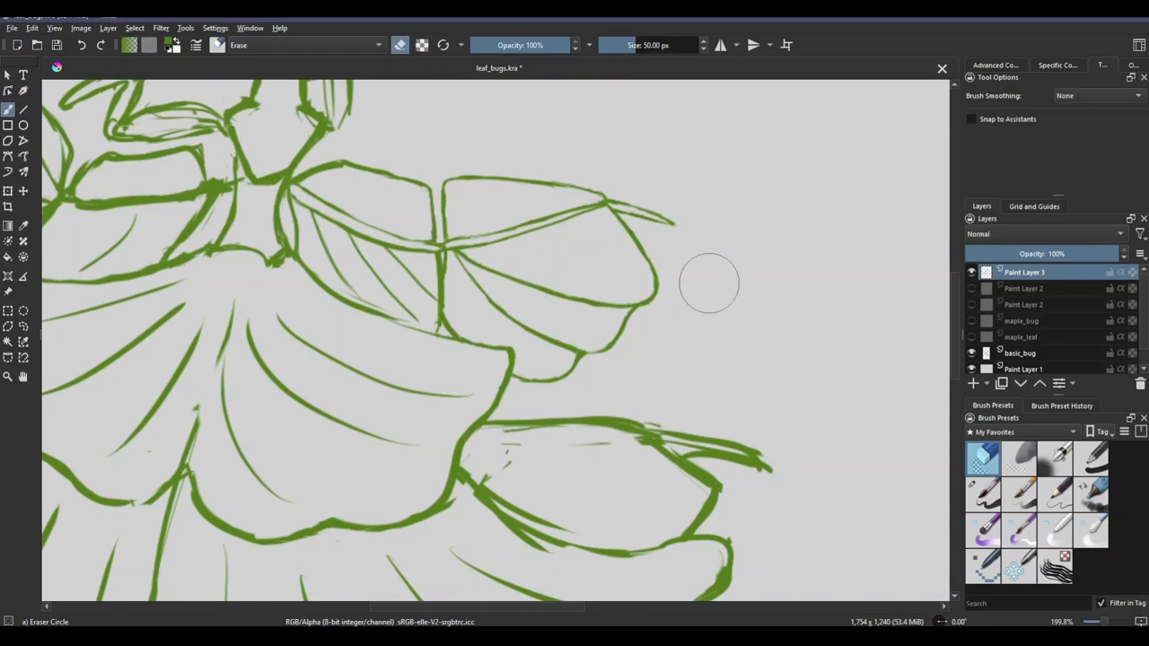
drag(519, 319, 539, 285)
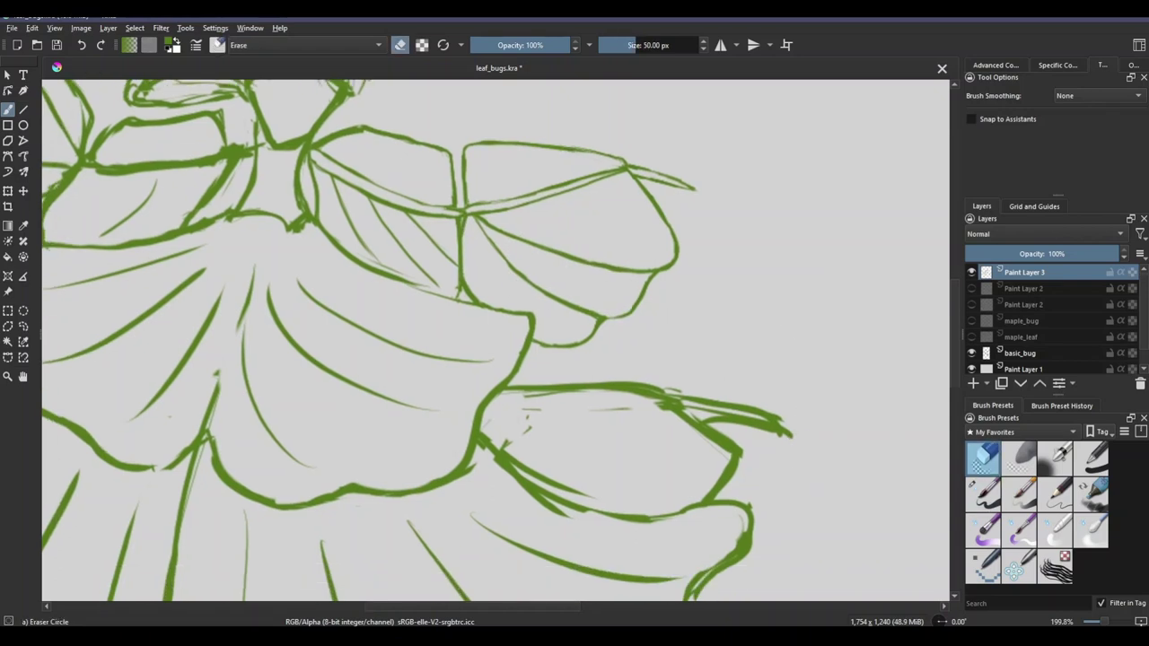
Step: Erase the right upper wing's square outer corner and redraw it as a smooth, sloping edge
scroll(362, 132, down, 1)
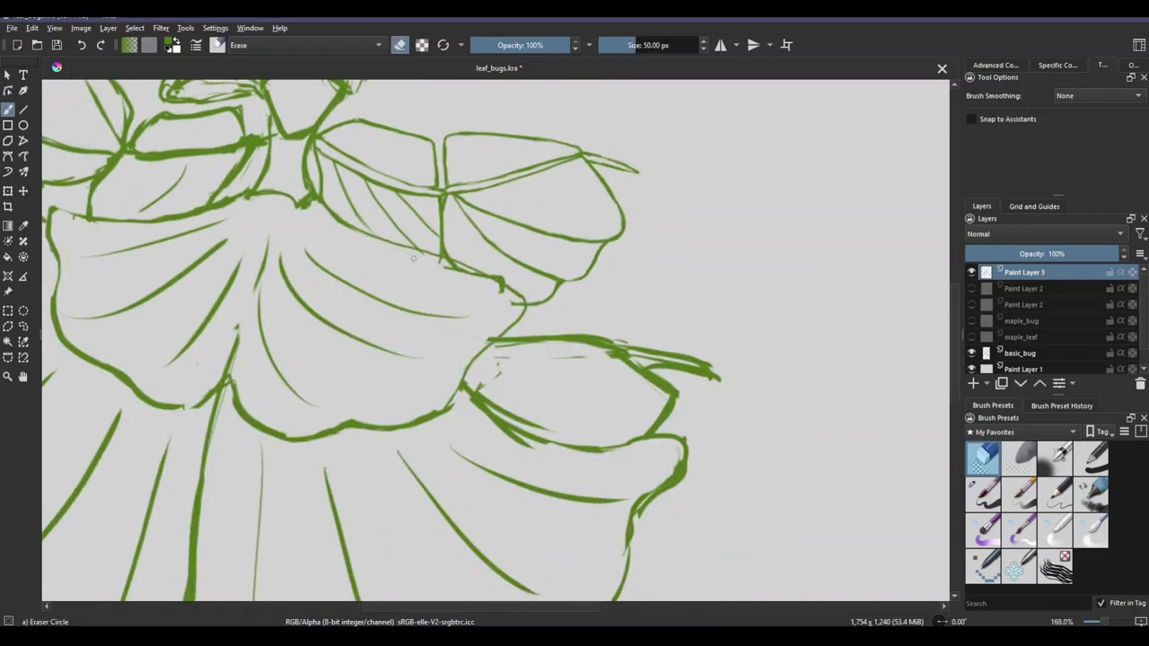
key(slash)
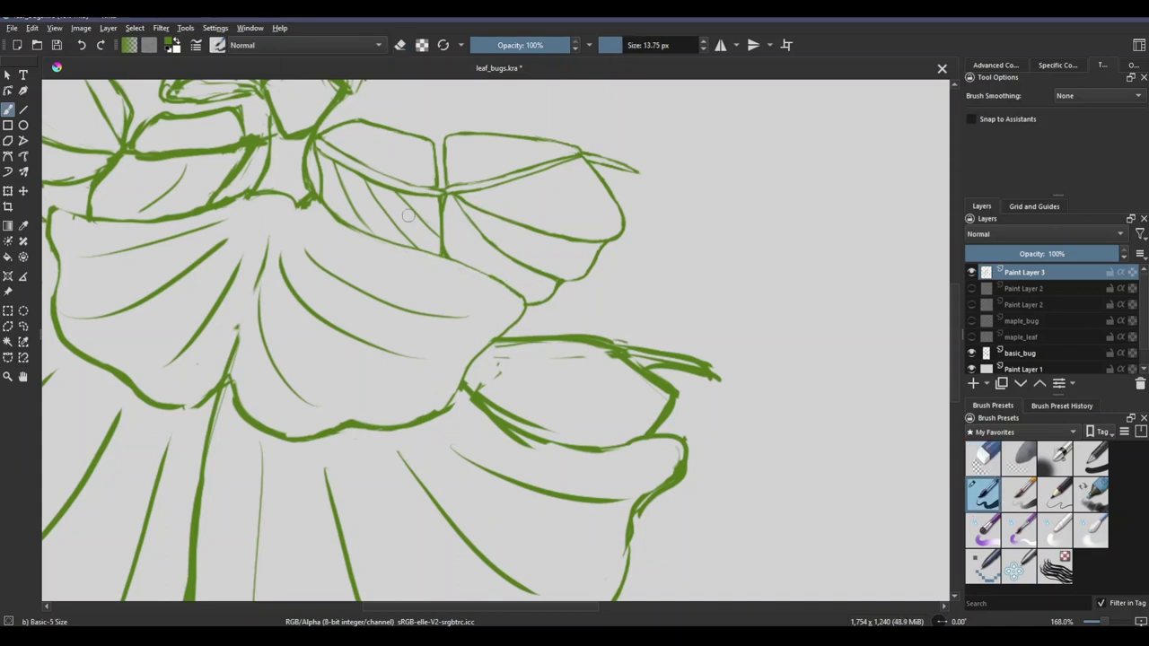
scroll(688, 290, down, 2)
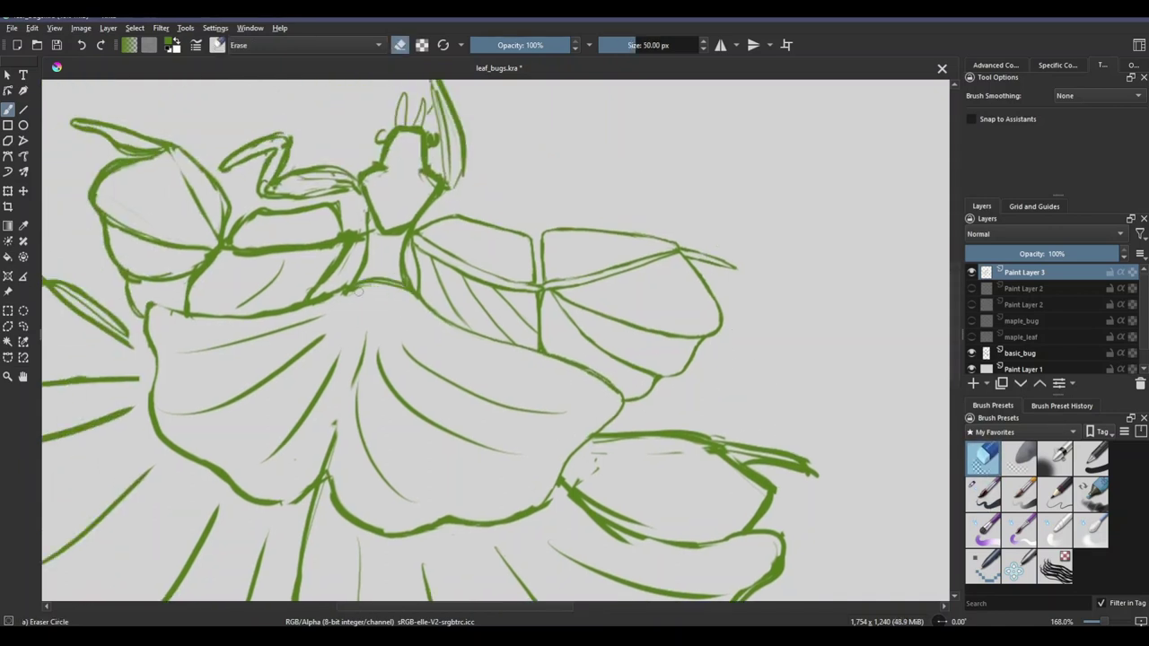
Step: Clean up the upper wings' top edge beneath the thorax and close the thorax with a curved lower line
scroll(645, 303, up, 2)
scroll(184, 297, down, 1)
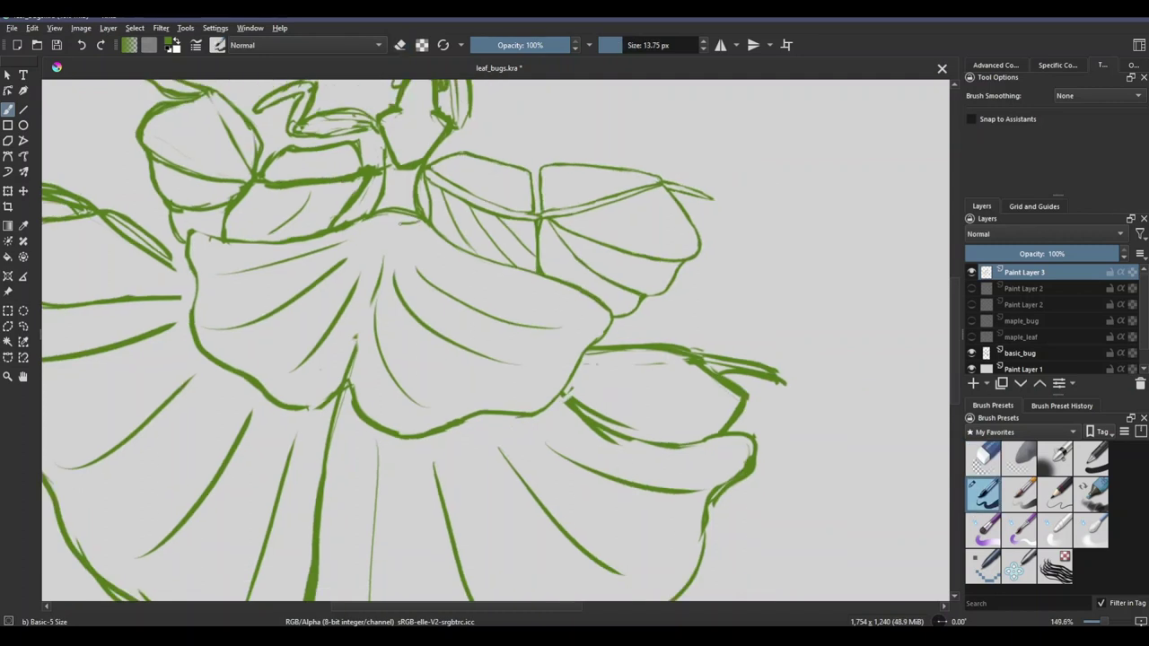
key(slash)
scroll(910, 457, down, 1)
scroll(910, 457, up, 2)
key(slash)
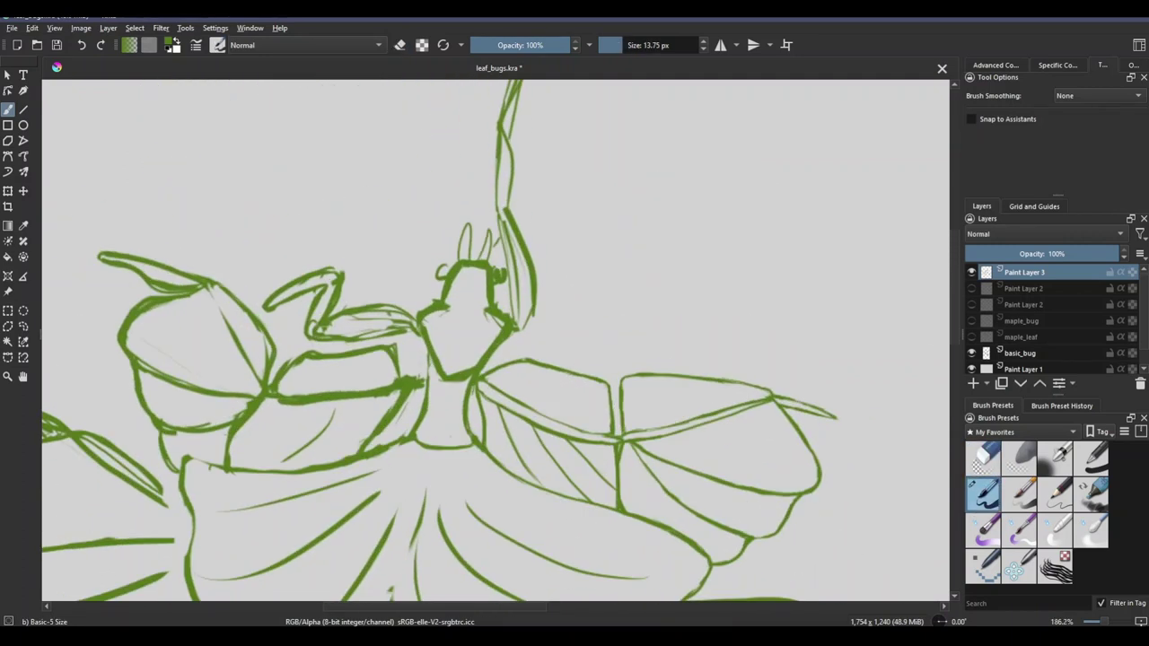
Step: Clean up the head and thorax outlines and redraw the antennae as two short points above small rounded eyes
mouse_move(427, 343)
mouse_down()
mouse_move(457, 371)
mouse_move(517, 329)
mouse_move(481, 331)
mouse_move(448, 298)
mouse_up()
key(slash)
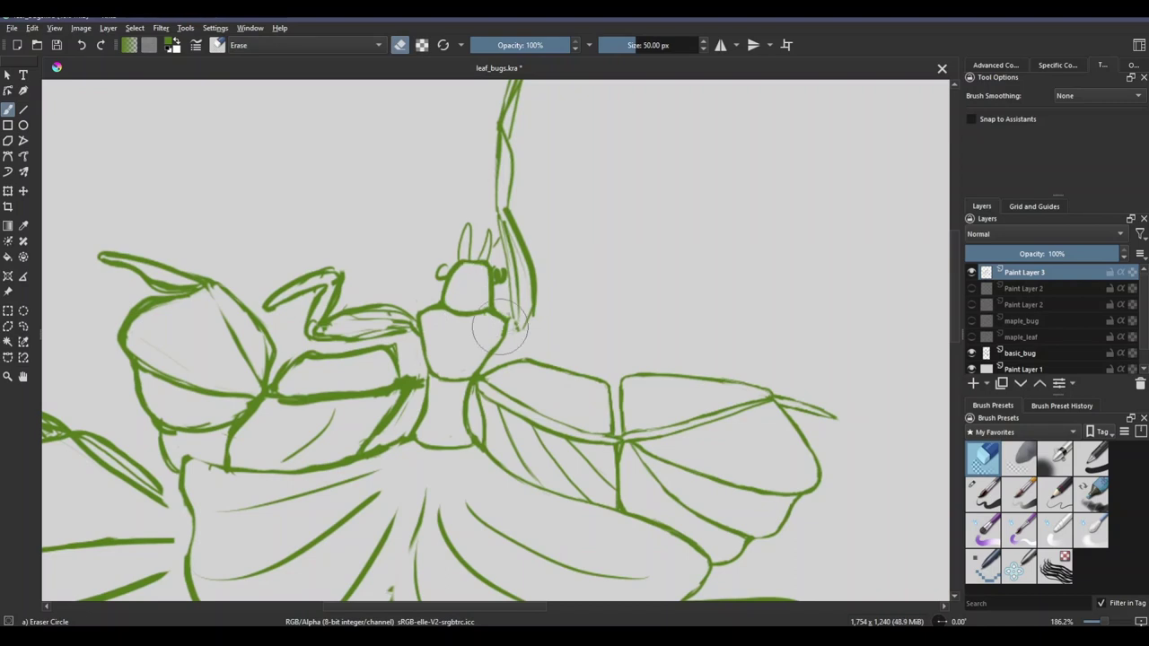
drag(449, 253, 492, 235)
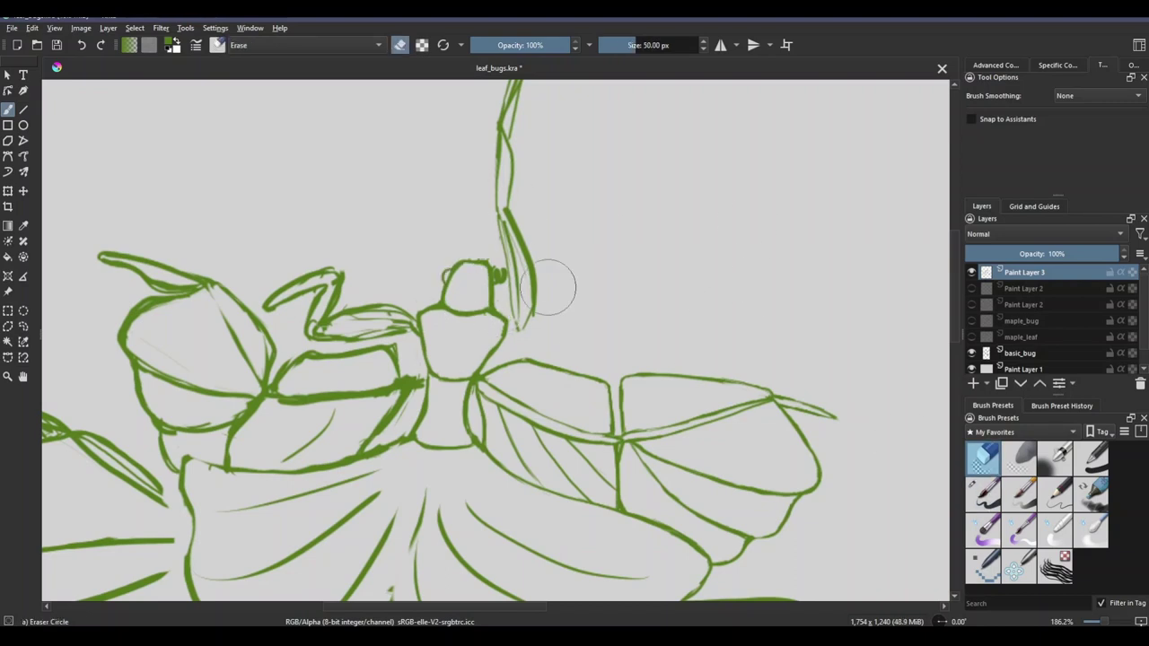
key(slash)
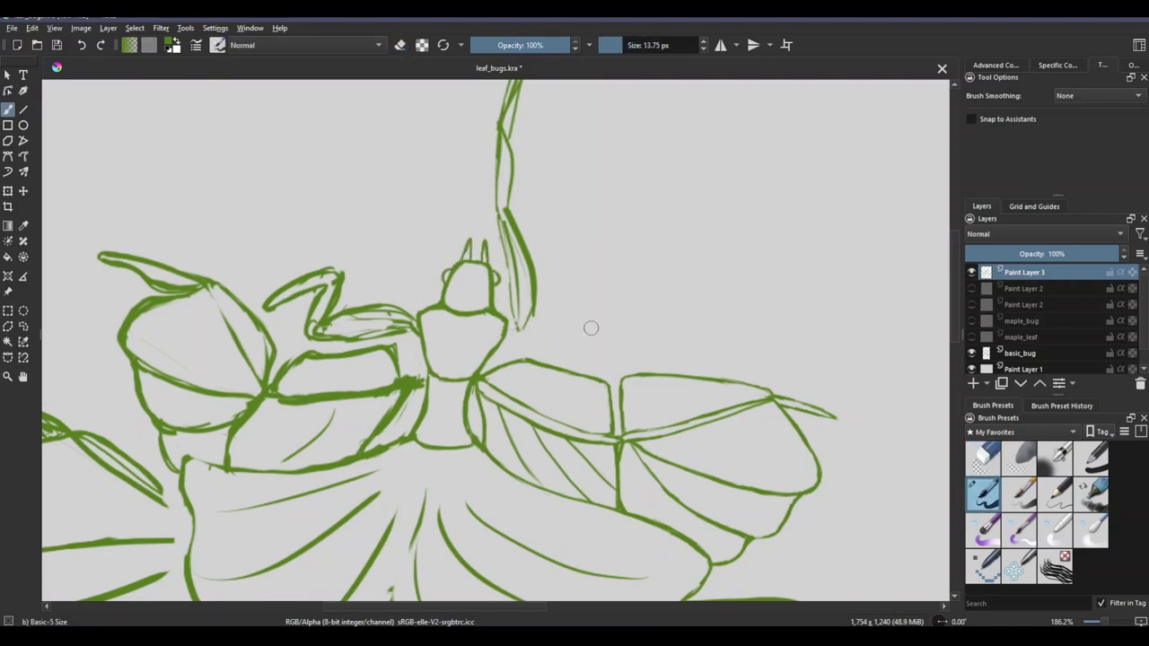
Step: Redraw the raised right foreleg with clean, thin segment outlines and connect its base to the thorax
key(slash)
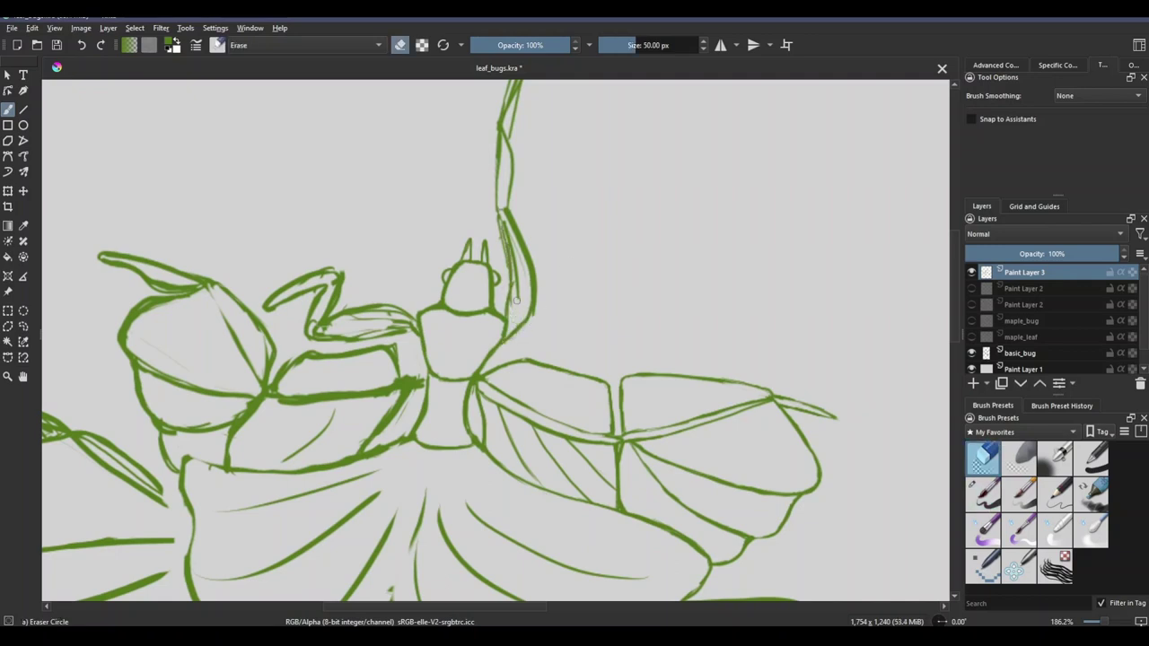
drag(516, 292, 505, 219)
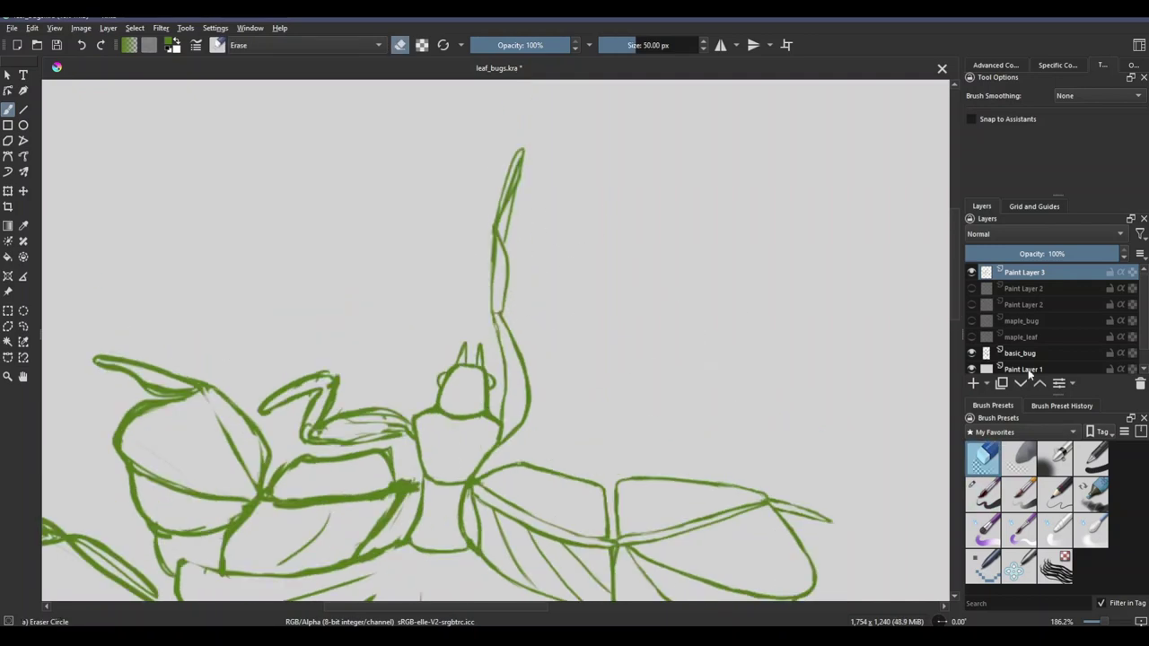
scroll(575, 220, up, 3)
key(slash)
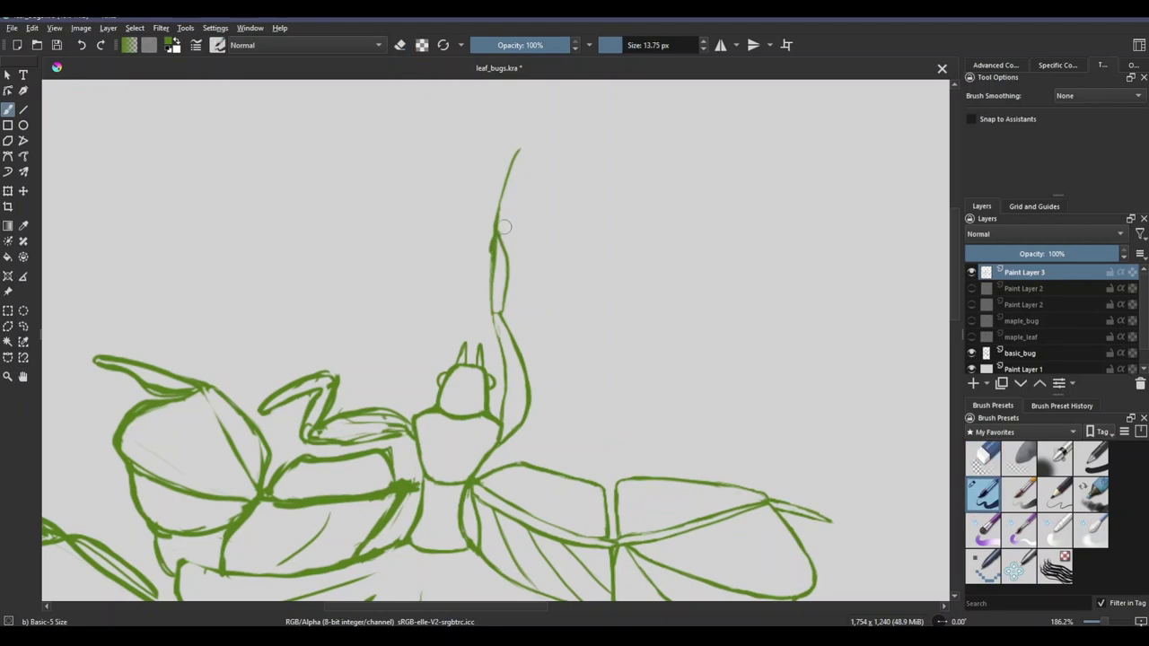
scroll(524, 153, up, 1)
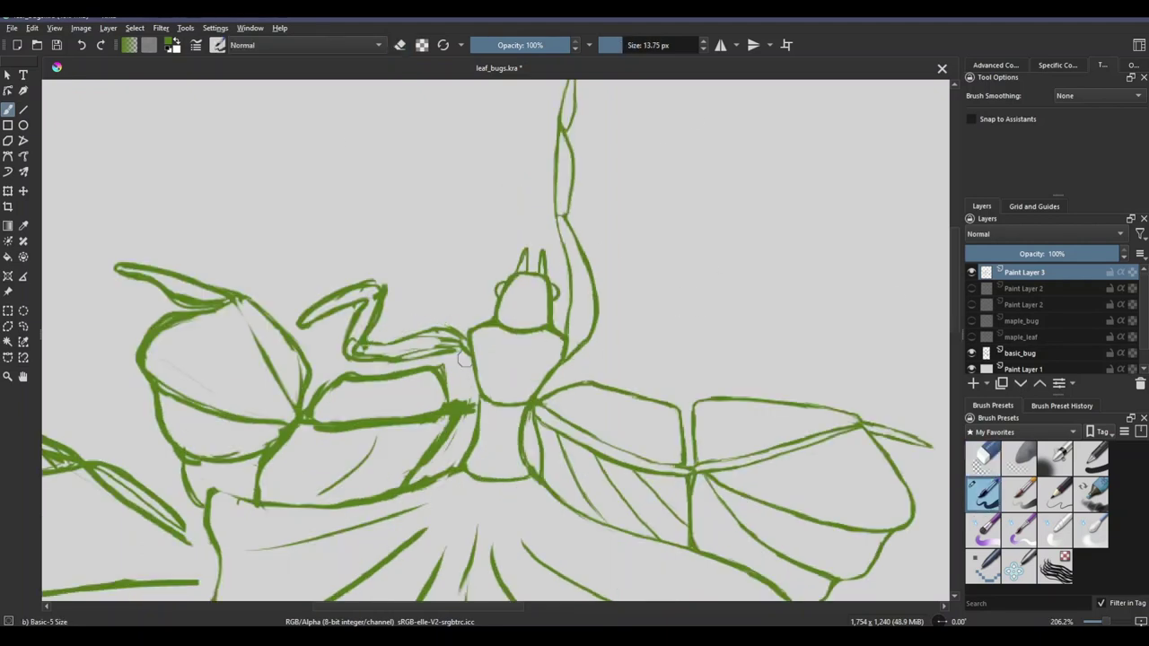
Step: Try redrawing the left foreleg as a clean bent shape with a pointed tip
key(slash)
mouse_move(476, 328)
mouse_down()
mouse_move(462, 321)
mouse_move(444, 346)
mouse_move(377, 359)
mouse_up()
key(slash)
scroll(627, 333, up, 2)
key(slash)
mouse_move(301, 385)
mouse_down()
mouse_move(378, 348)
mouse_move(384, 366)
mouse_move(368, 415)
mouse_move(435, 426)
mouse_up()
key(slash)
key(slash)
key(slash)
key(slash)
key(slash)
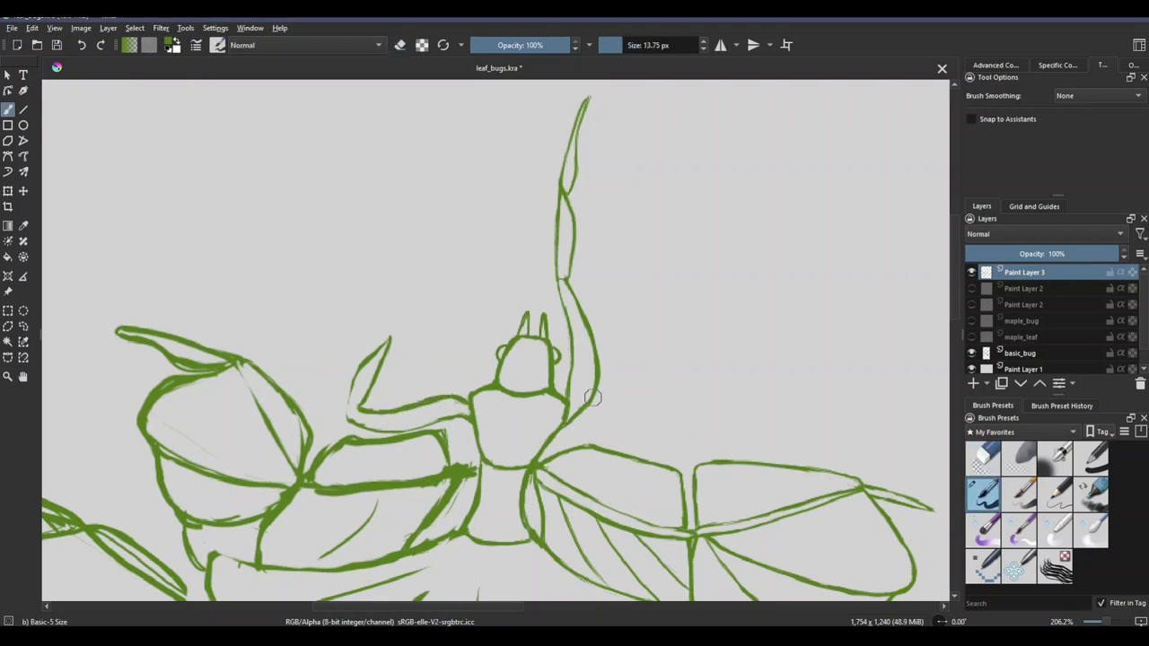
Step: Remove the left foreleg and replace it with a copy of the right foreleg on its own layer, rotated into place
scroll(593, 398, down, 3)
key(slash)
click(7, 327)
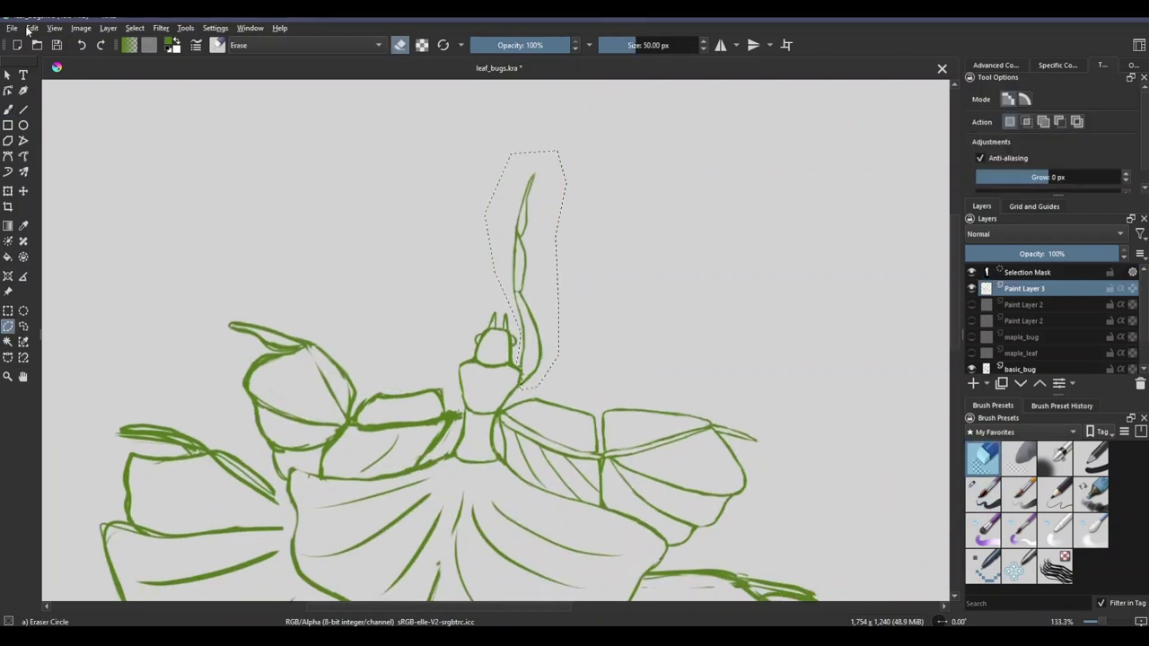
key(ctrl+alt+j)
key(ctrl+t)
drag(525, 269, 454, 270)
mouse_move(619, 383)
mouse_down()
mouse_move(523, 321)
mouse_move(461, 403)
mouse_move(385, 347)
mouse_move(442, 290)
mouse_move(646, 351)
mouse_up()
key(Return)
Step: Select the copied foreleg's outer segments and rotate them into a folded zigzag pose
drag(723, 483, 589, 369)
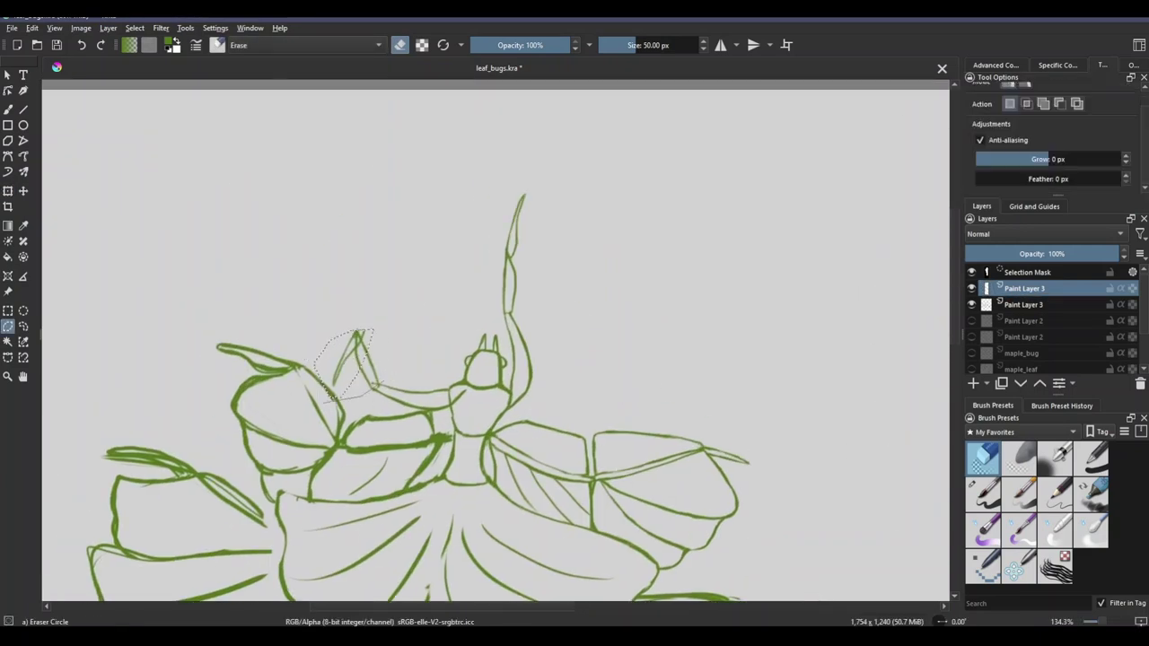
mouse_move(361, 337)
mouse_down()
mouse_move(402, 320)
mouse_move(464, 373)
mouse_move(364, 341)
mouse_up()
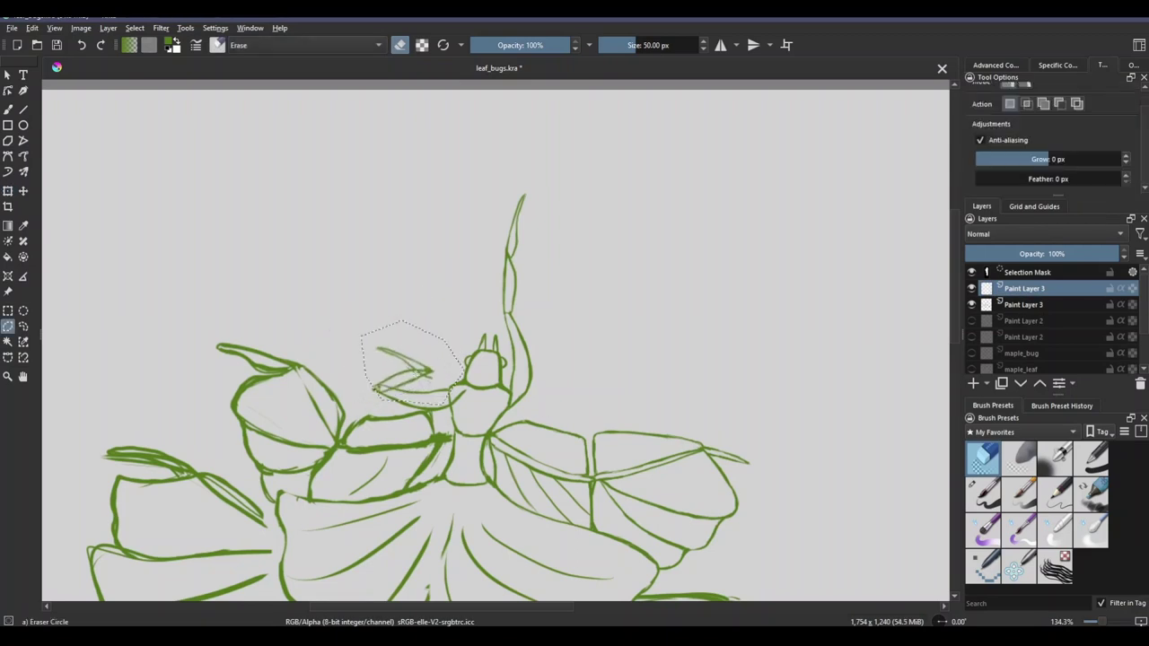
key(ctrl+t)
key(ctrl+z)
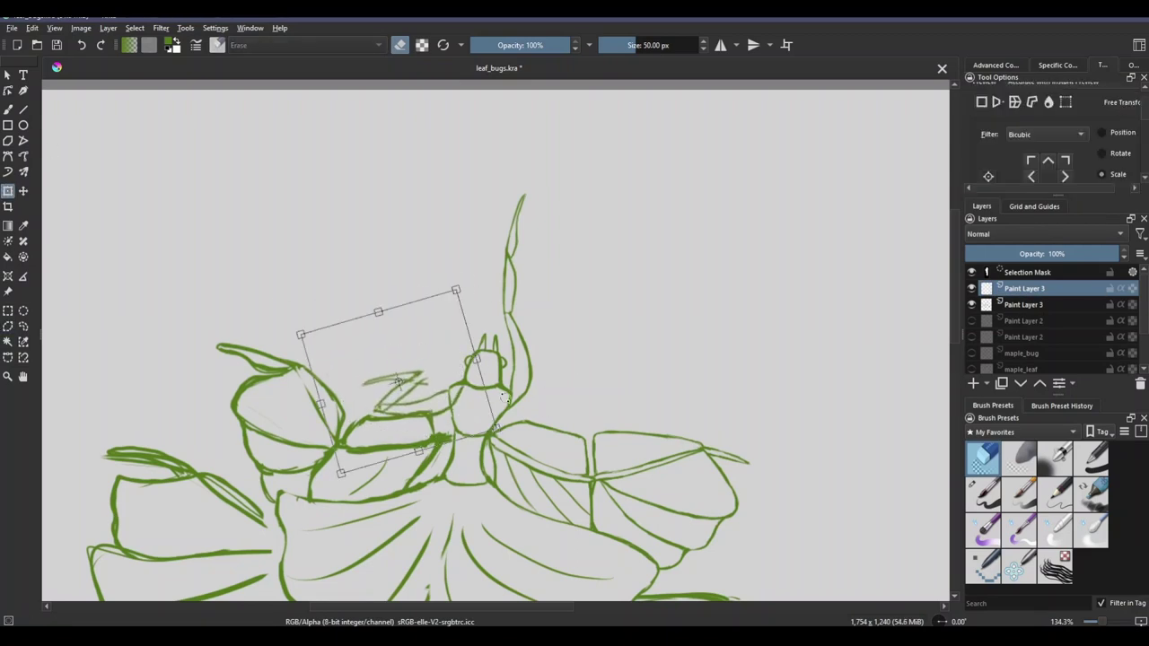
Step: Clean up the folded left foreleg's joints and shoulder overlap, and merge its layer into the sketch layer
key(b)
key(e)
scroll(299, 455, up, 3)
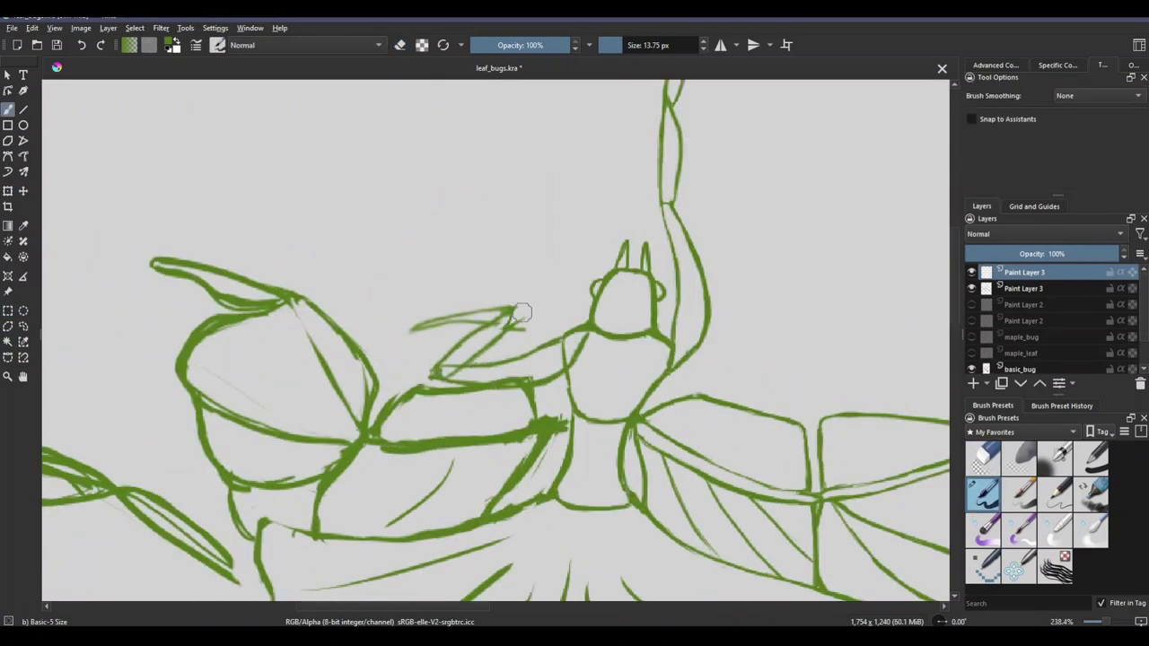
key(e)
drag(419, 333, 464, 337)
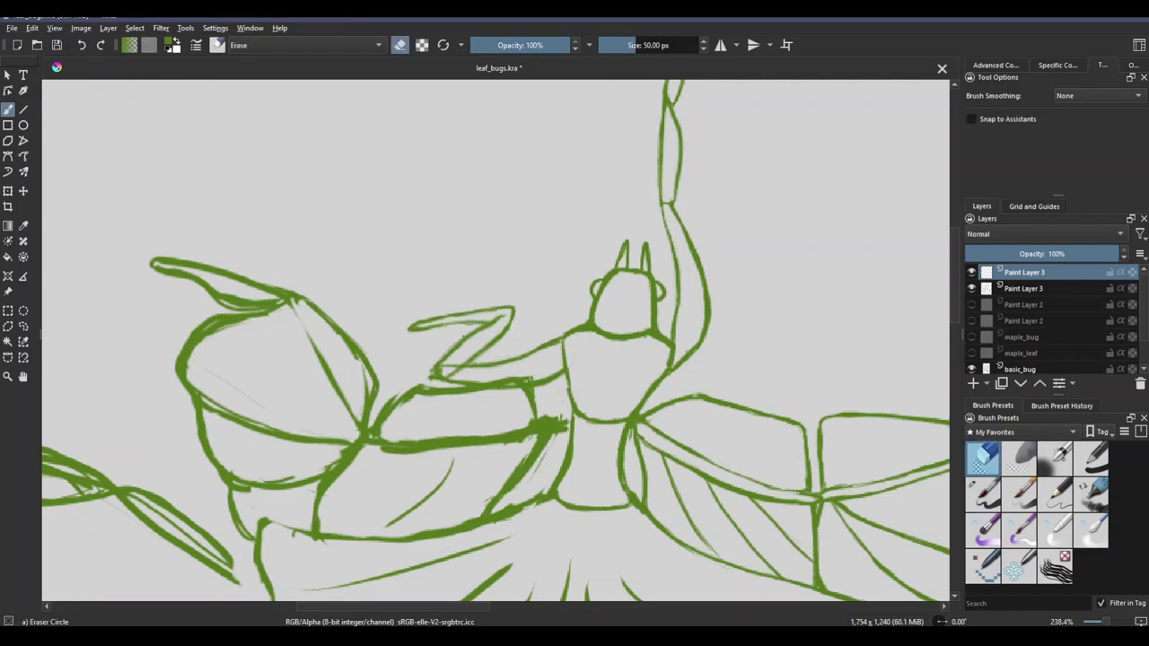
key(ctrl+z)
key(e)
key(ctrl+e)
scroll(584, 323, down, 1)
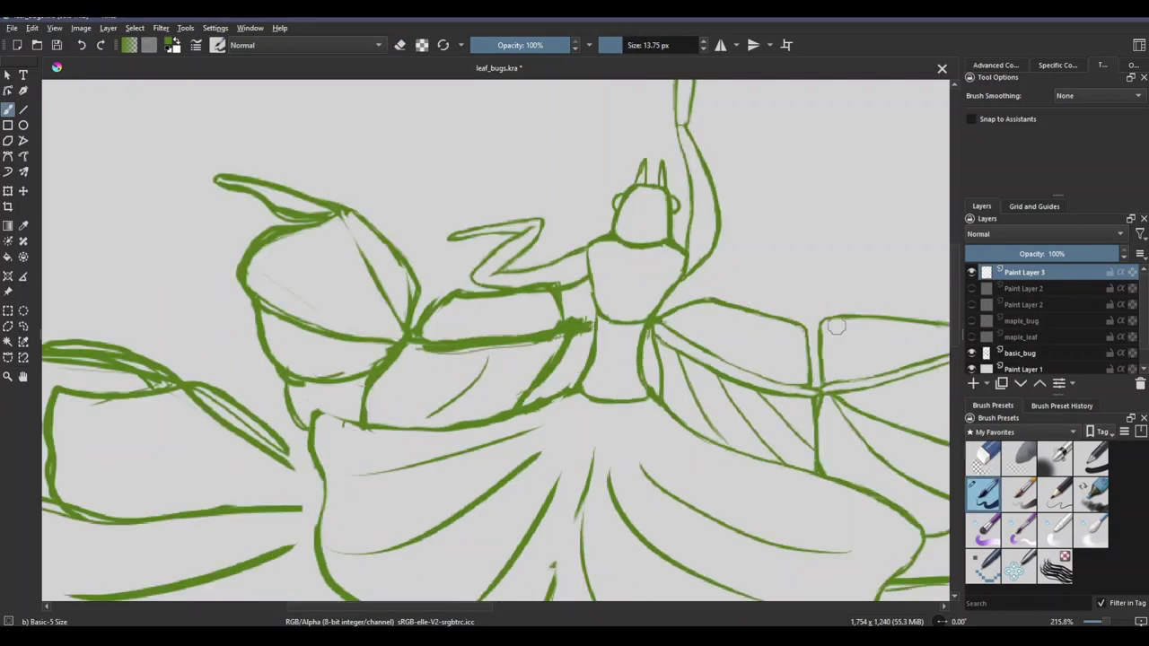
Step: Erase the left middle leg's thick inner midrib and redraw it as a thin double line reaching the thorax
key(e)
drag(584, 325, 422, 339)
key(e)
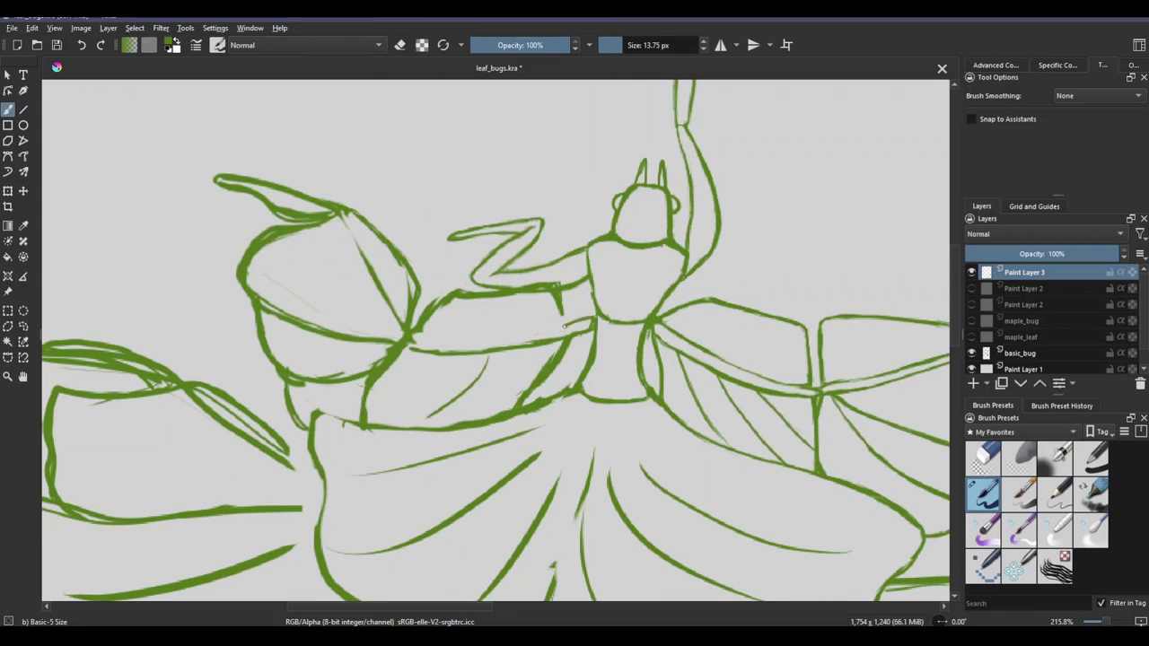
key(e)
scroll(772, 377, up, 1)
drag(637, 305, 557, 297)
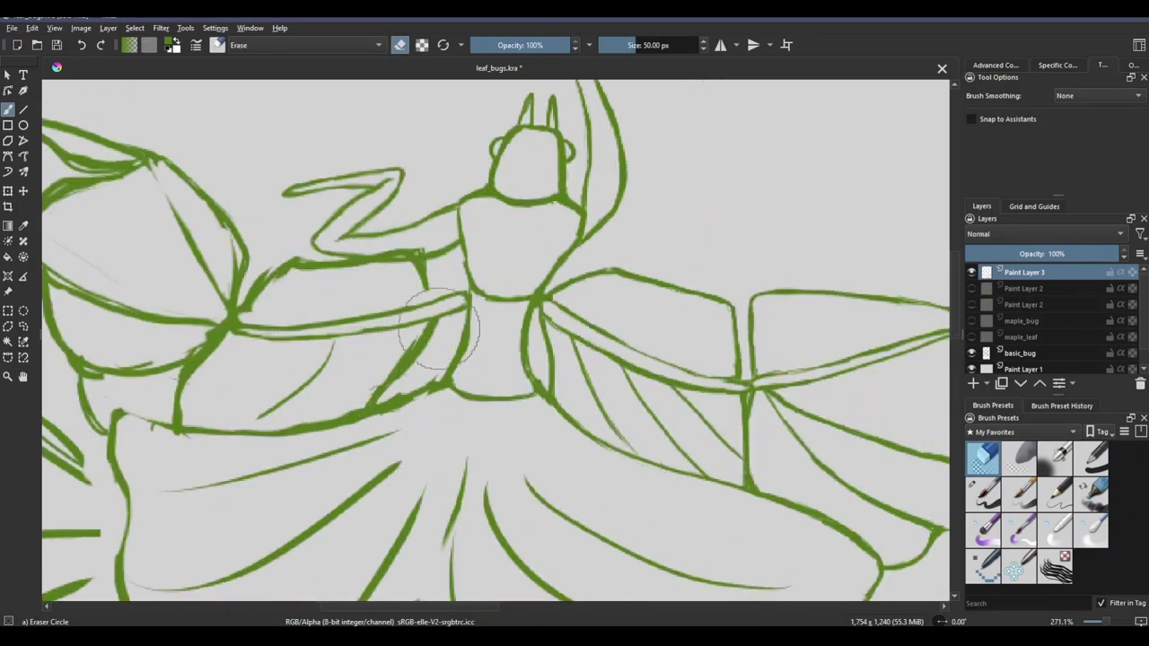
key(e)
Step: Erase the square upper corner of the left middle leg's inner lobe and redraw the top edge sloping to the body
key(e)
drag(427, 274, 296, 252)
key(e)
scroll(618, 262, down, 1)
mouse_move(617, 261)
mouse_down()
mouse_move(621, 311)
mouse_move(574, 266)
mouse_up()
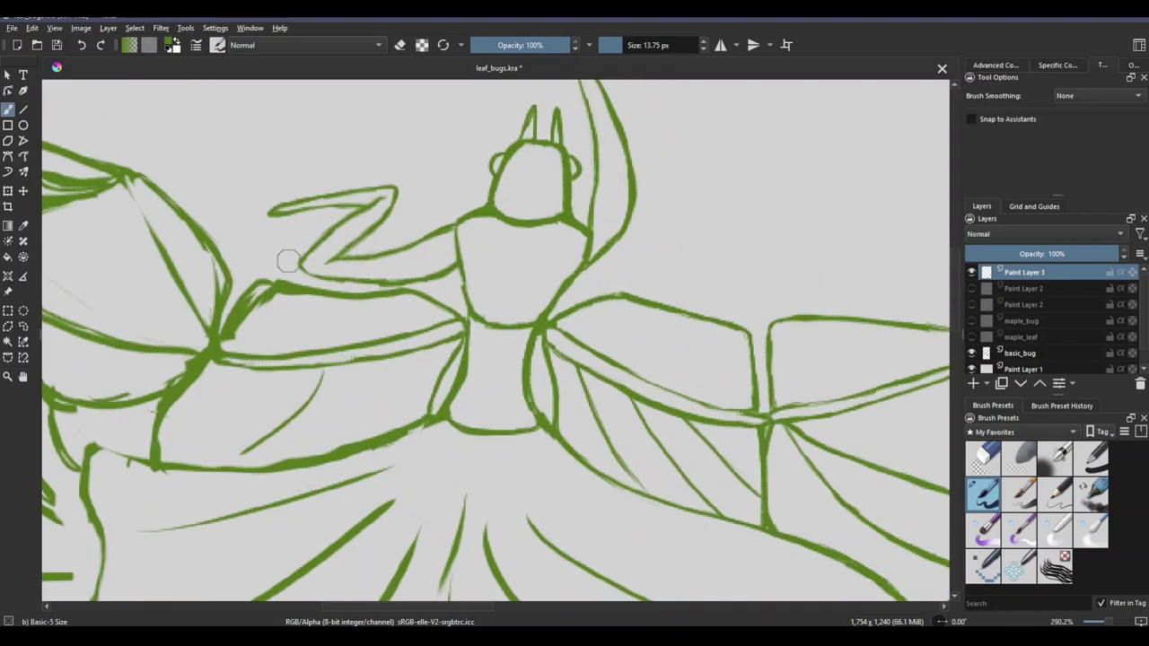
Step: Clean the left middle leg's inner lobe joint, redraw its outer end line and add thin slanted veins below the midrib
key(e)
scroll(288, 260, up, 1)
drag(360, 308, 279, 384)
drag(279, 384, 396, 371)
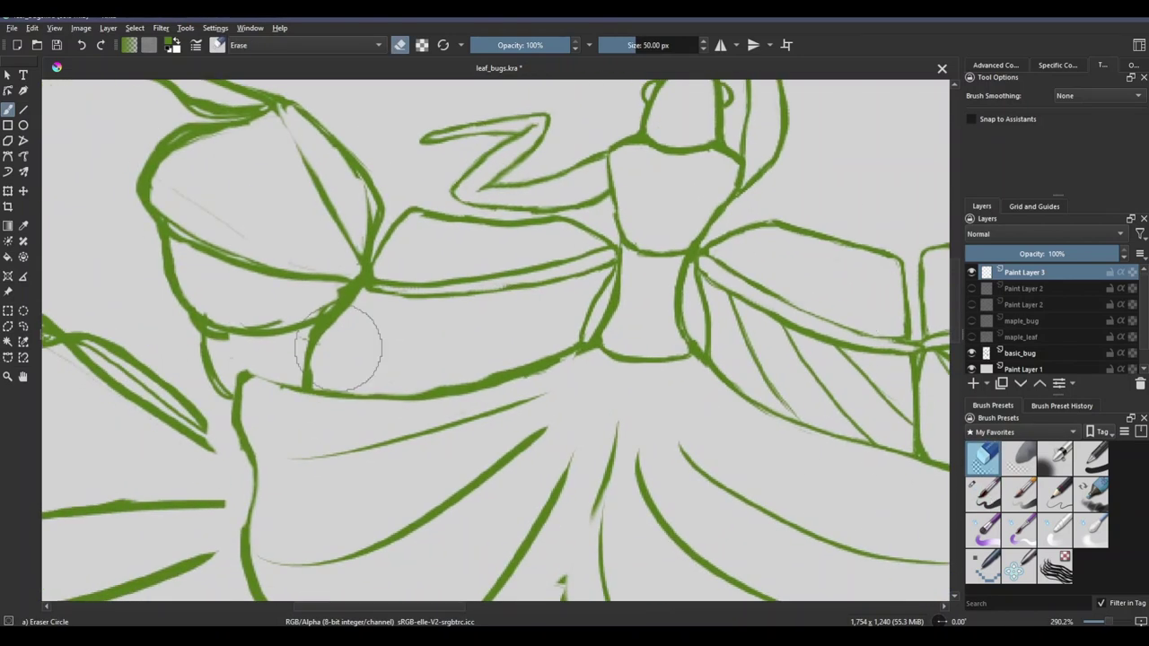
key(e)
drag(360, 285, 337, 384)
drag(509, 295, 432, 380)
drag(562, 285, 513, 362)
scroll(811, 418, down, 2)
scroll(811, 418, up, 2)
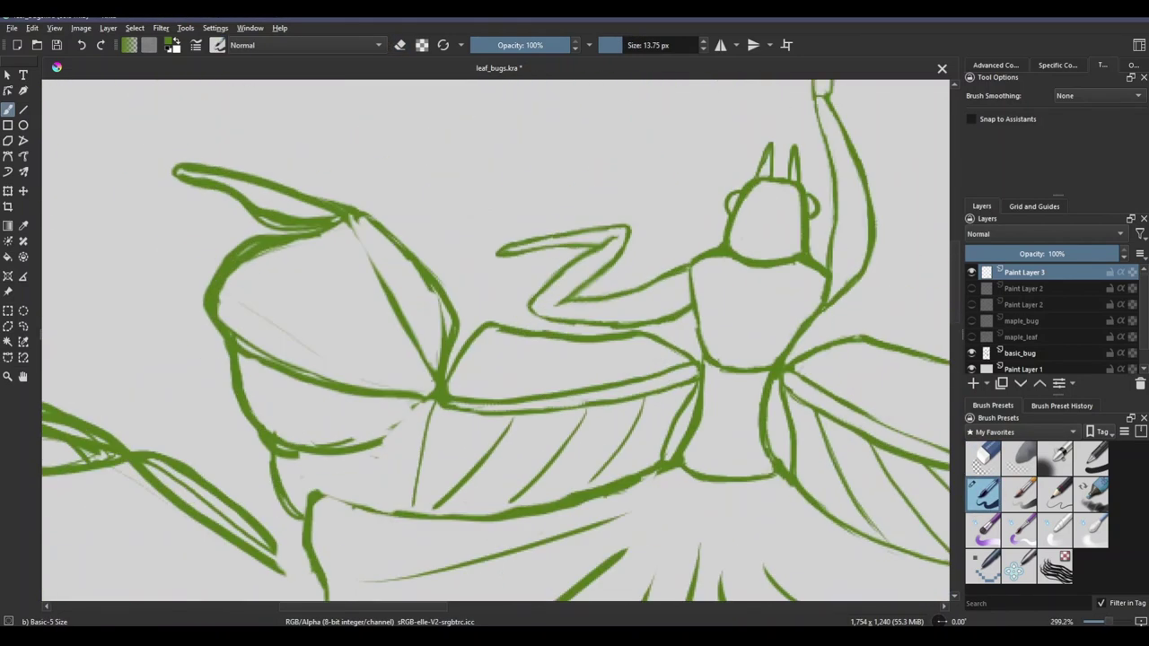
Step: Redraw the left middle leg's outer midrib as a double line and its upper lobe edge as a thin curve
key(e)
drag(372, 308, 440, 364)
key(e)
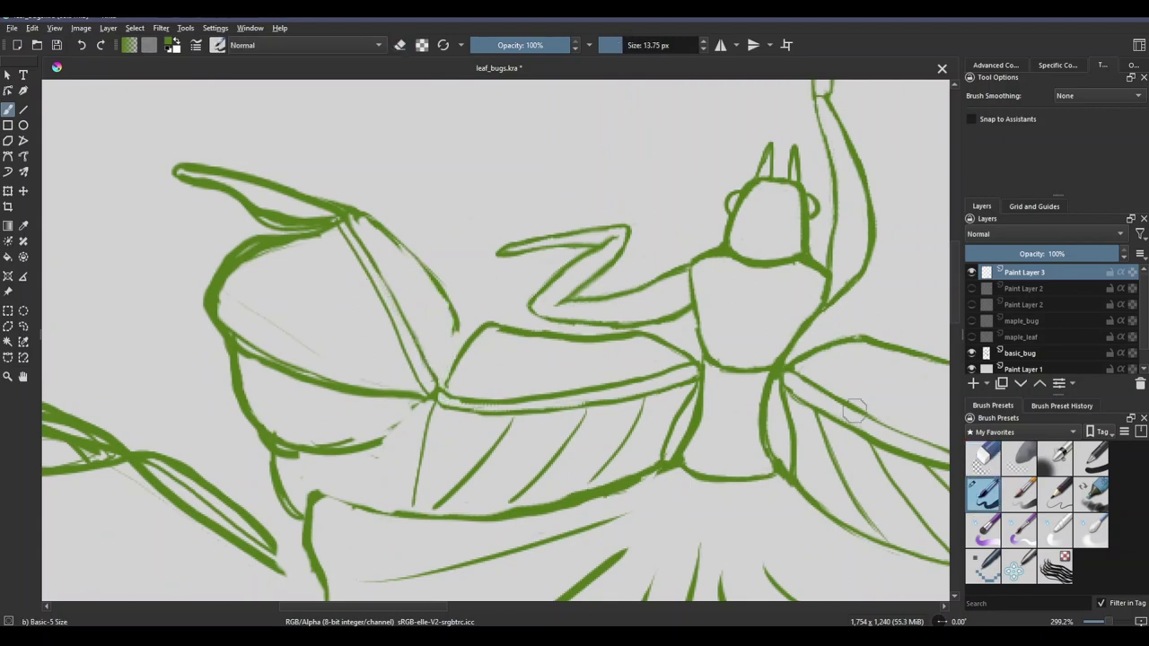
scroll(422, 332, down, 3)
key(e)
mouse_move(382, 256)
mouse_down()
mouse_move(355, 273)
mouse_move(406, 260)
mouse_up()
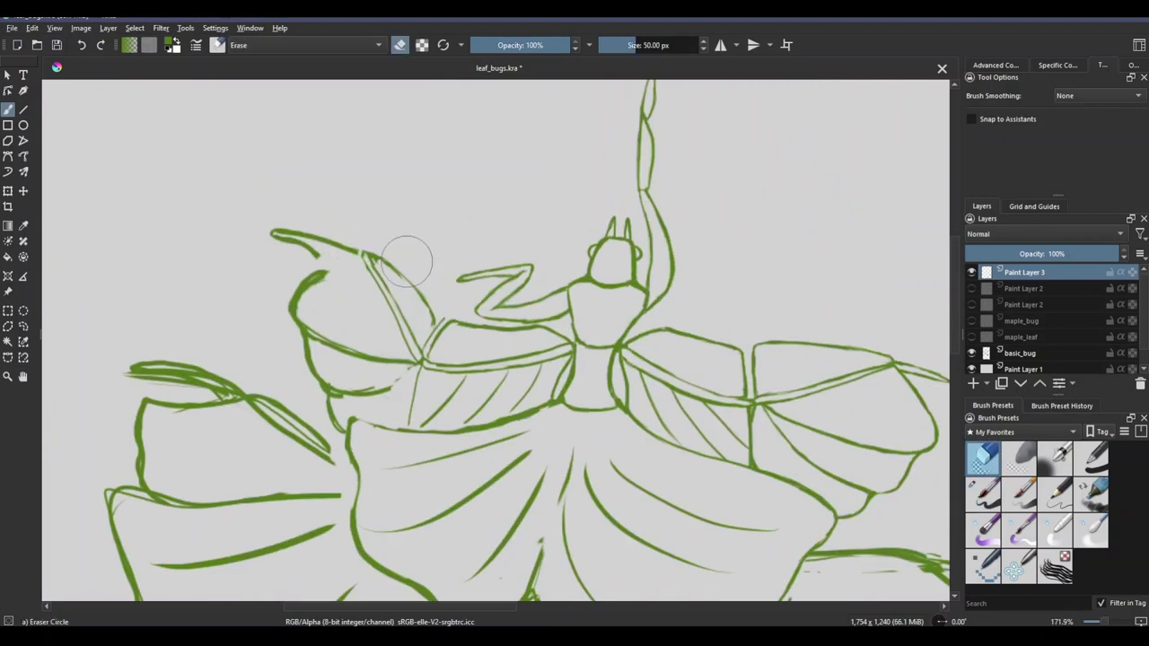
key(e)
key(e)
key(e)
key(e)
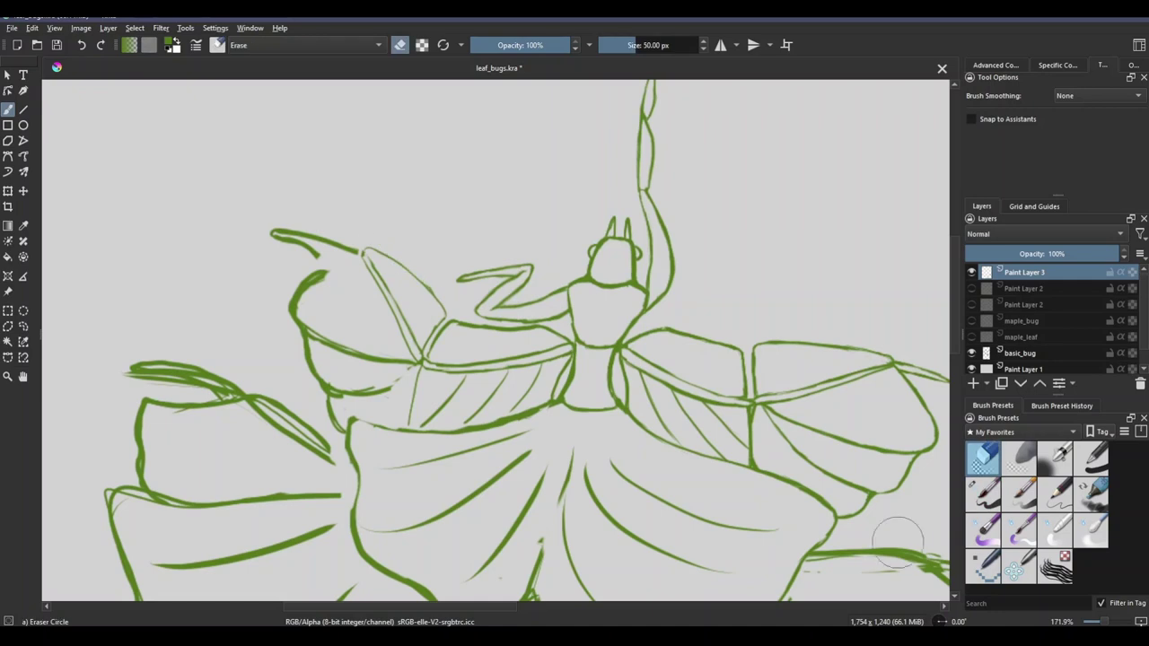
Step: Redraw the outer edge of the left middle leg's lobe thinly and replace the long foot with a short pointed tip
drag(319, 274, 301, 304)
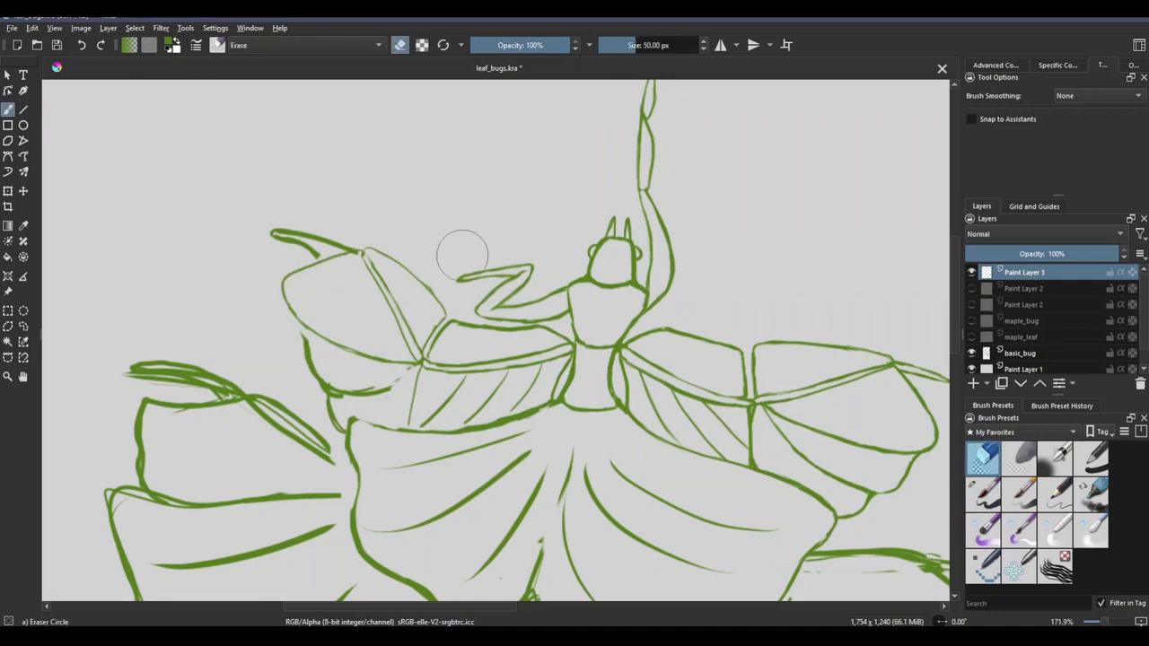
scroll(278, 243, up, 2)
drag(274, 235, 364, 269)
scroll(364, 269, up, 1)
key(e)
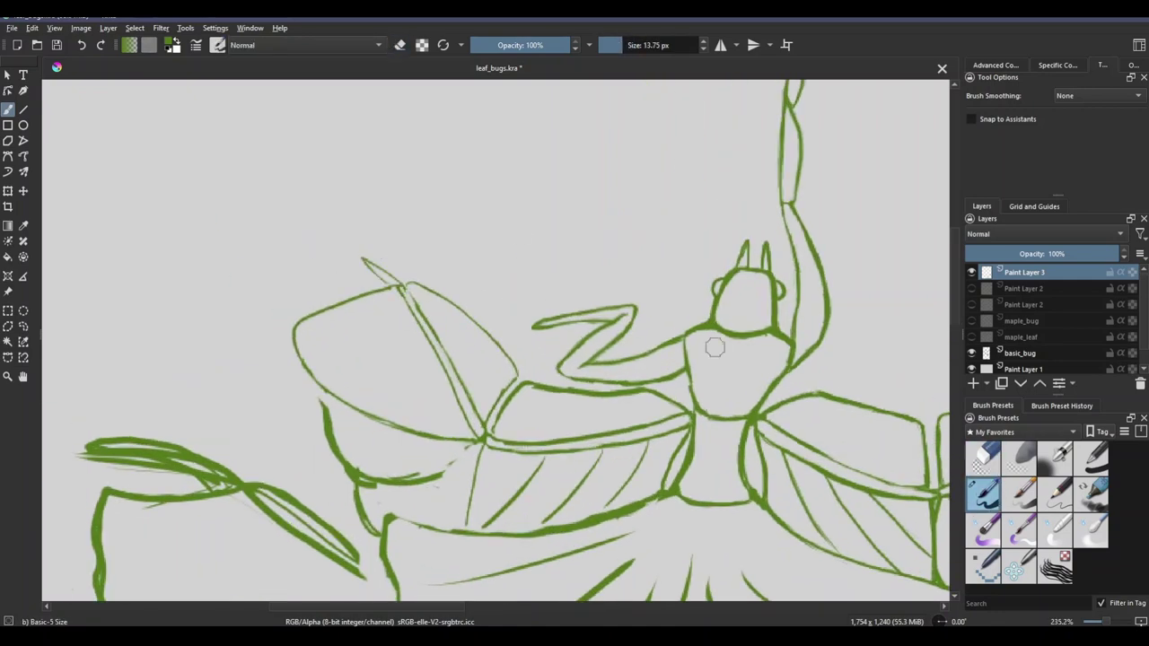
Step: Redraw the lower scallops of the left middle leg's outer lobe with clean, thin lines
key(e)
scroll(440, 296, down, 3)
scroll(426, 323, up, 3)
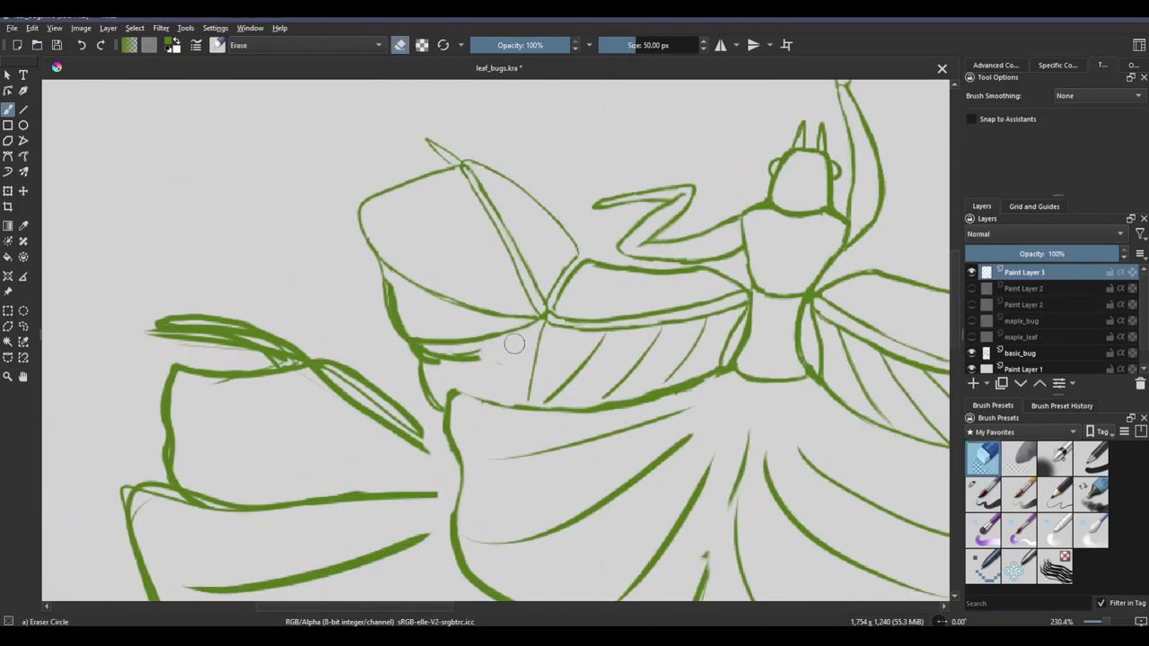
key(e)
scroll(672, 466, down, 2)
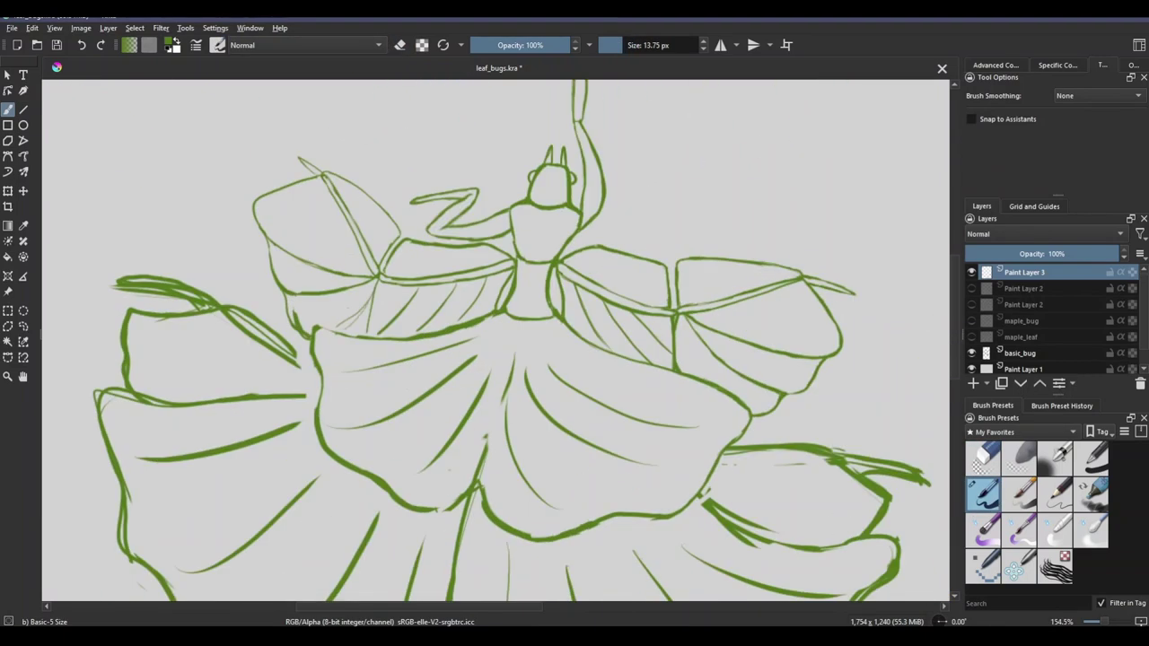
mouse_move(329, 334)
mouse_down()
mouse_move(346, 368)
mouse_move(422, 252)
mouse_move(382, 359)
mouse_up()
Step: Select the left middle leg's outer lobe and adjust its placement with a free transform
key(ctrl+r)
key(ctrl+t)
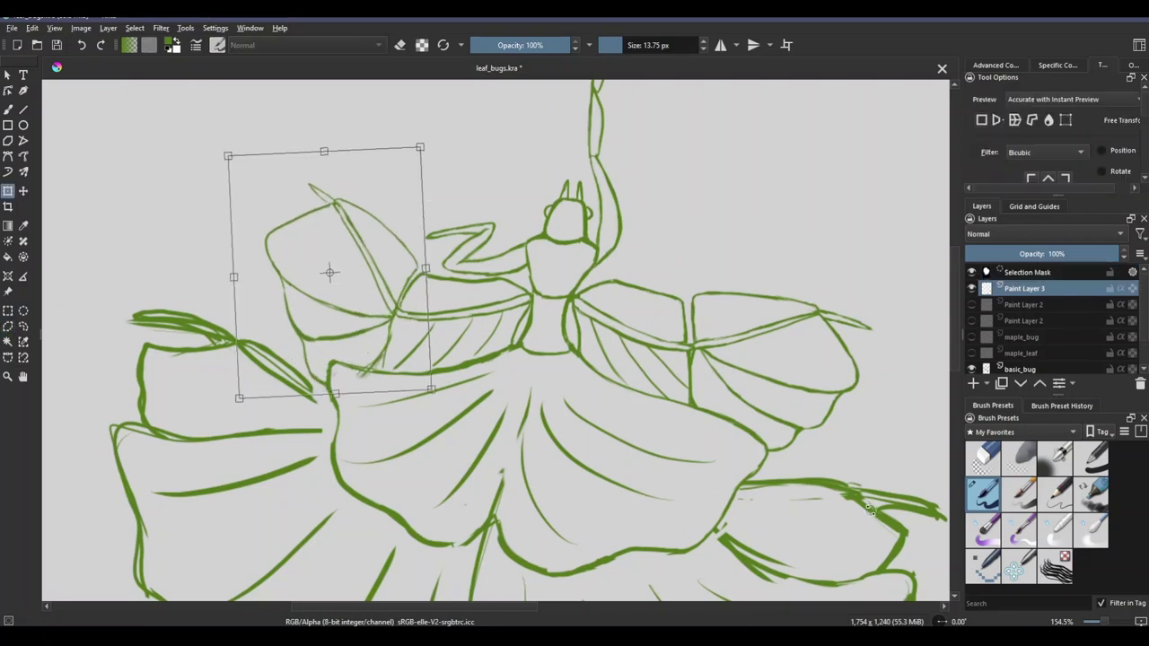
key(ctrl+shift+a)
key(b)
Step: Erase the stray overlapping lines where the left middle leg's outer lobe meets the inner lobe and the wing
scroll(336, 308, up, 1)
key(e)
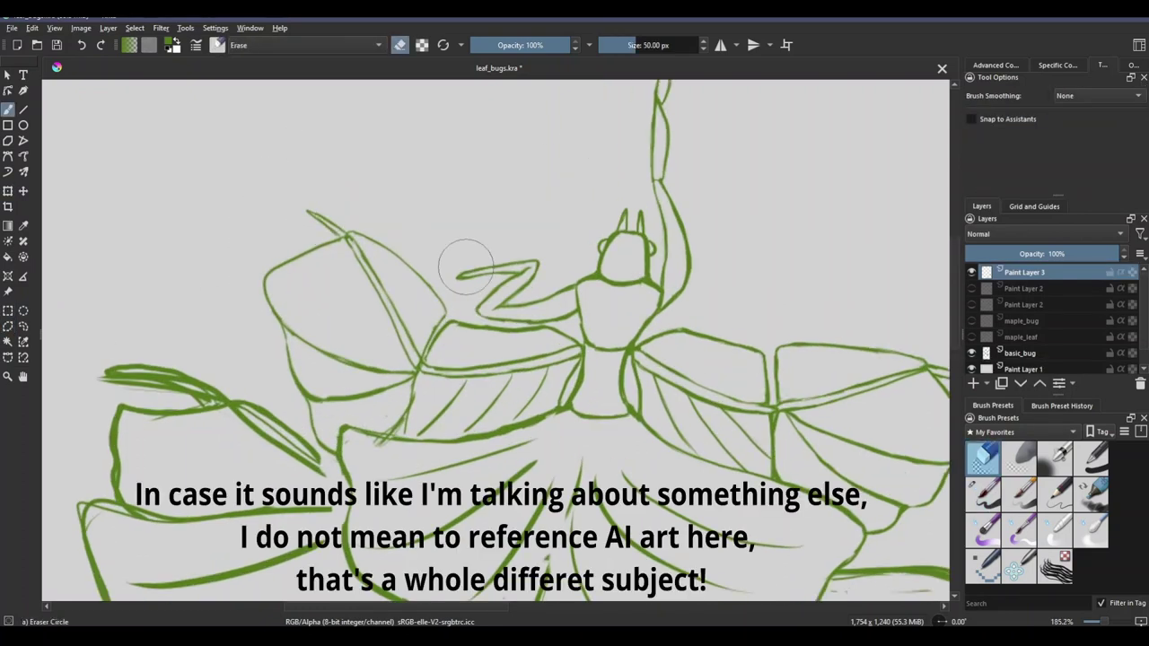
drag(465, 266, 429, 186)
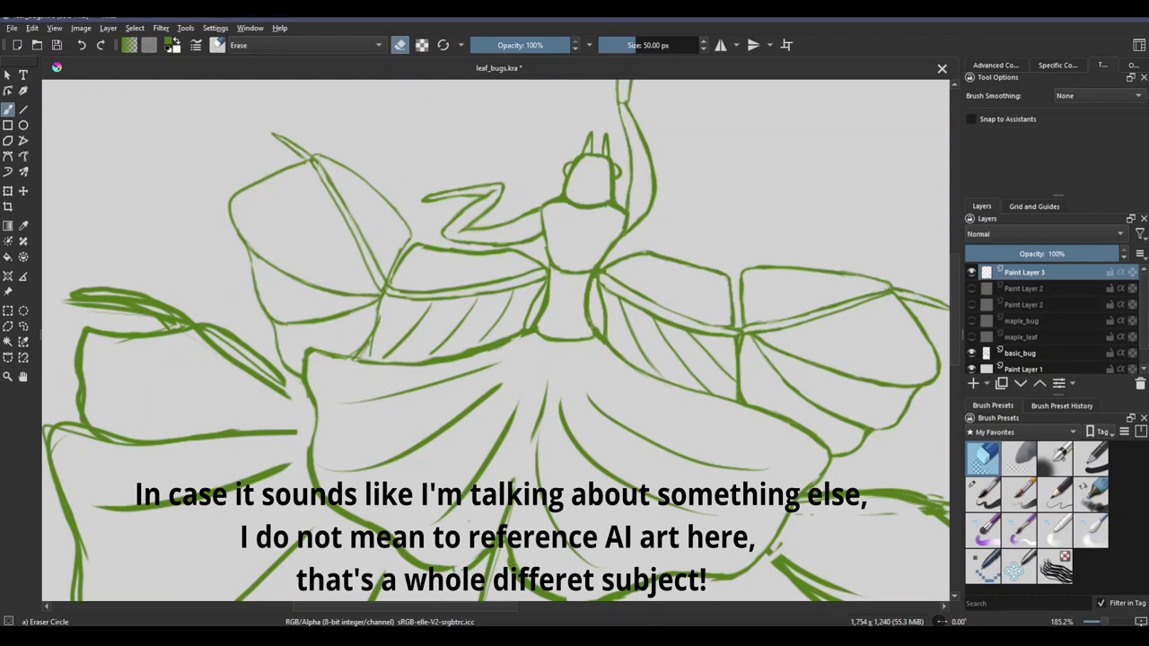
scroll(451, 342, up, 2)
key(e)
key(e)
scroll(451, 343, down, 1)
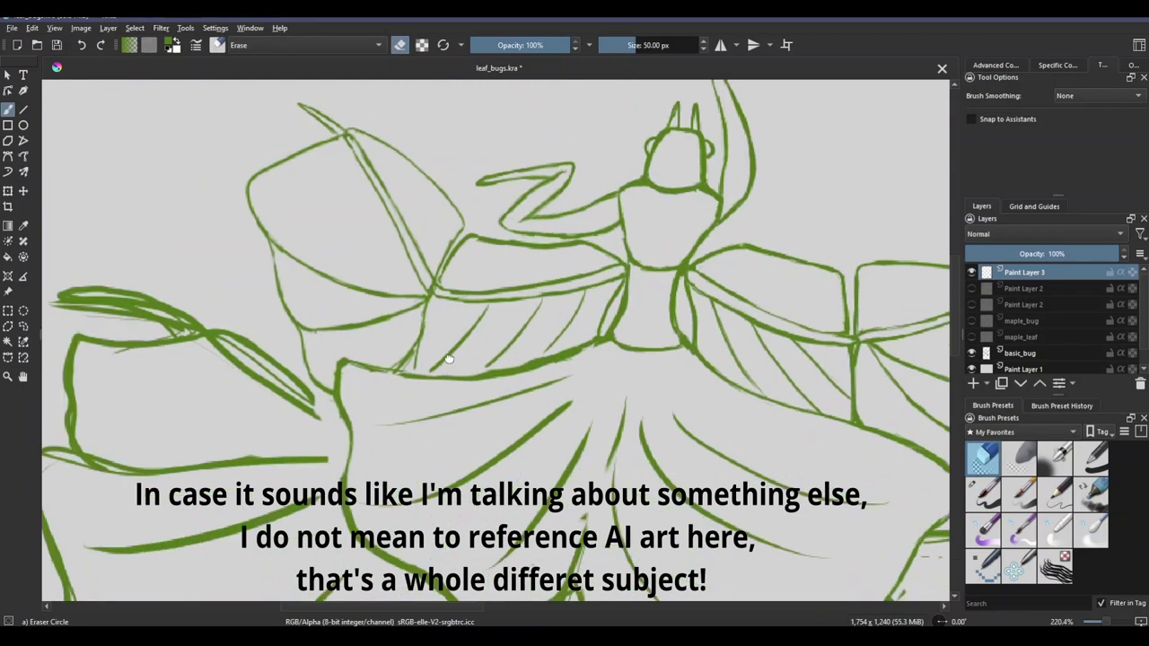
Step: Redraw the left upper wing's outer corner and scalloped side with smoother, thinner lines
key(e)
scroll(451, 342, down, 2)
key(e)
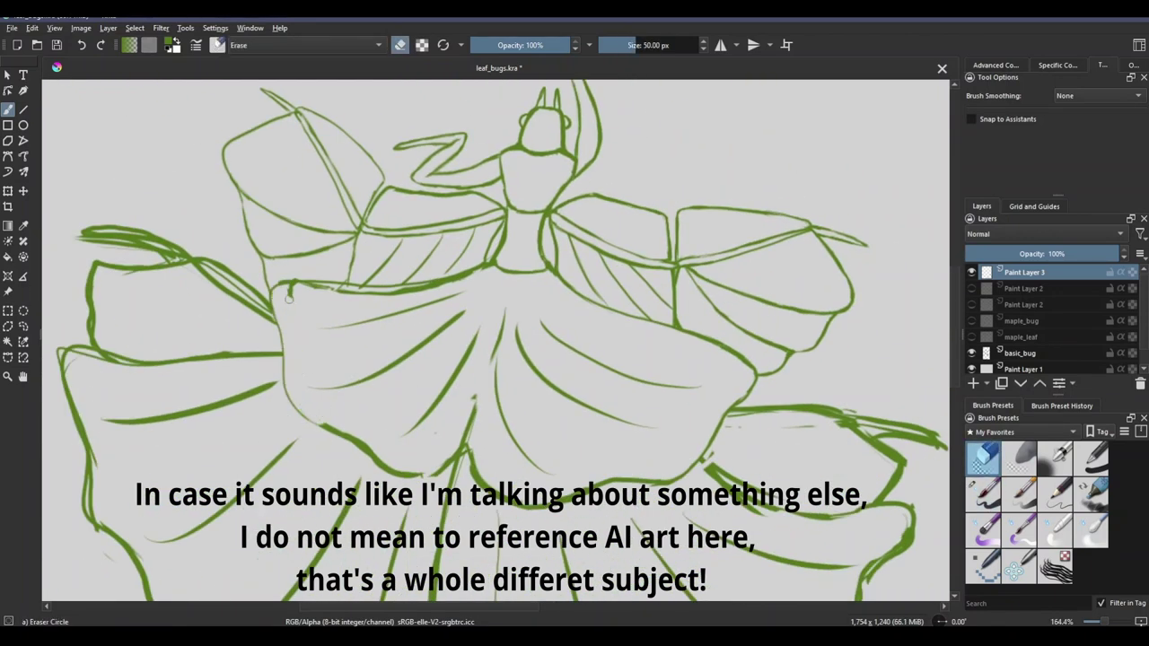
scroll(474, 296, down, 1)
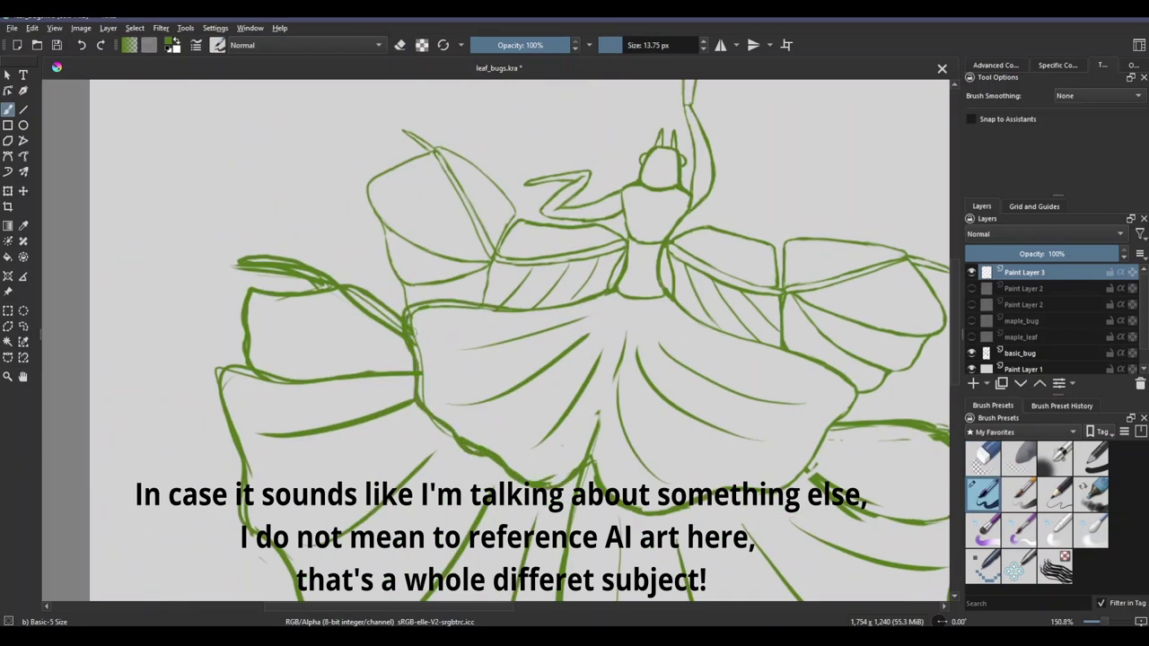
drag(423, 395, 330, 337)
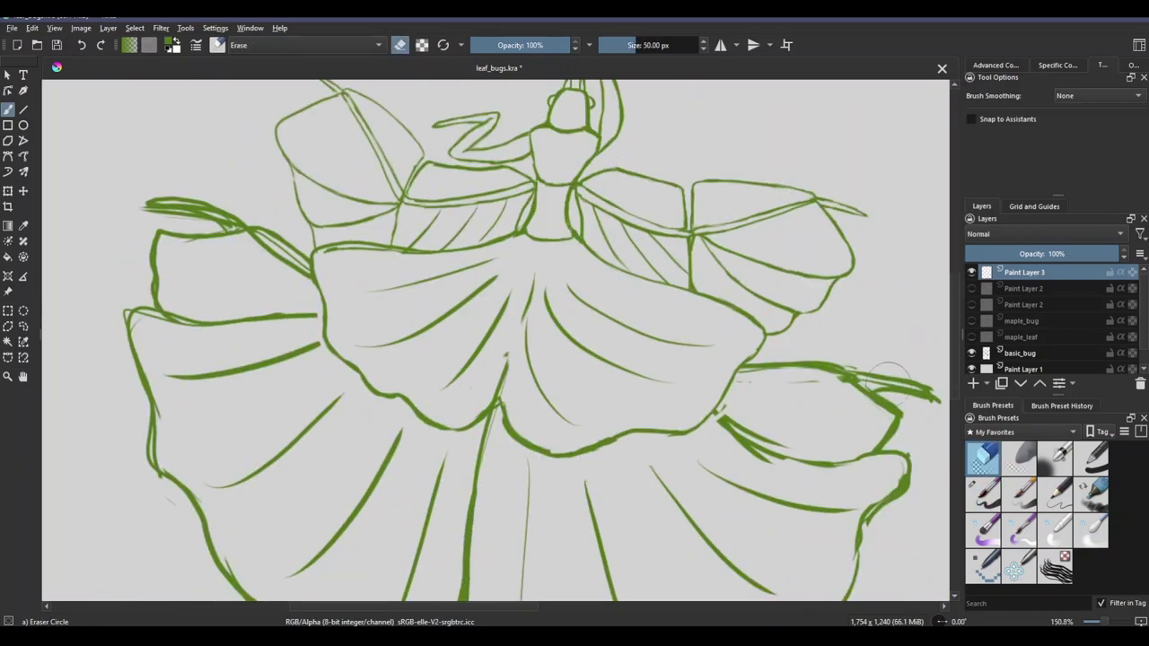
Step: Erase all the veins inside the two upper wings
drag(502, 305, 526, 342)
scroll(380, 354, down, 1)
mouse_move(380, 353)
mouse_down()
mouse_move(449, 377)
mouse_move(574, 350)
mouse_up()
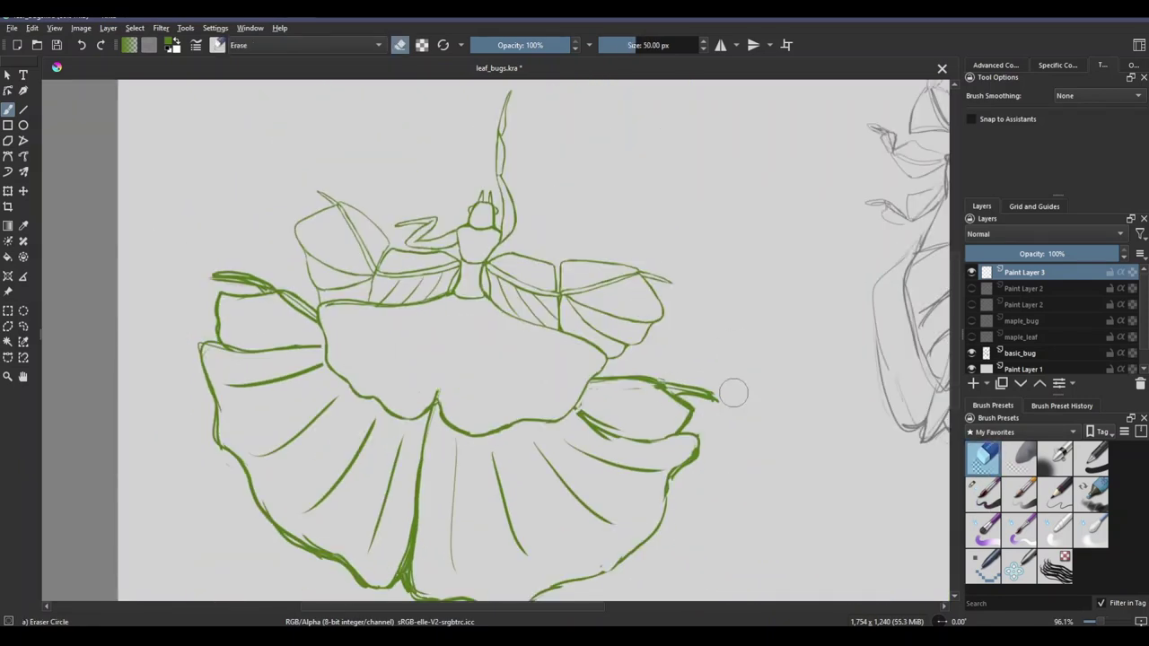
Step: Draw the dividing line between the two upper wings, from the base of the body down to their central notch
scroll(534, 190, up, 1)
key(e)
drag(534, 190, 492, 339)
key(e)
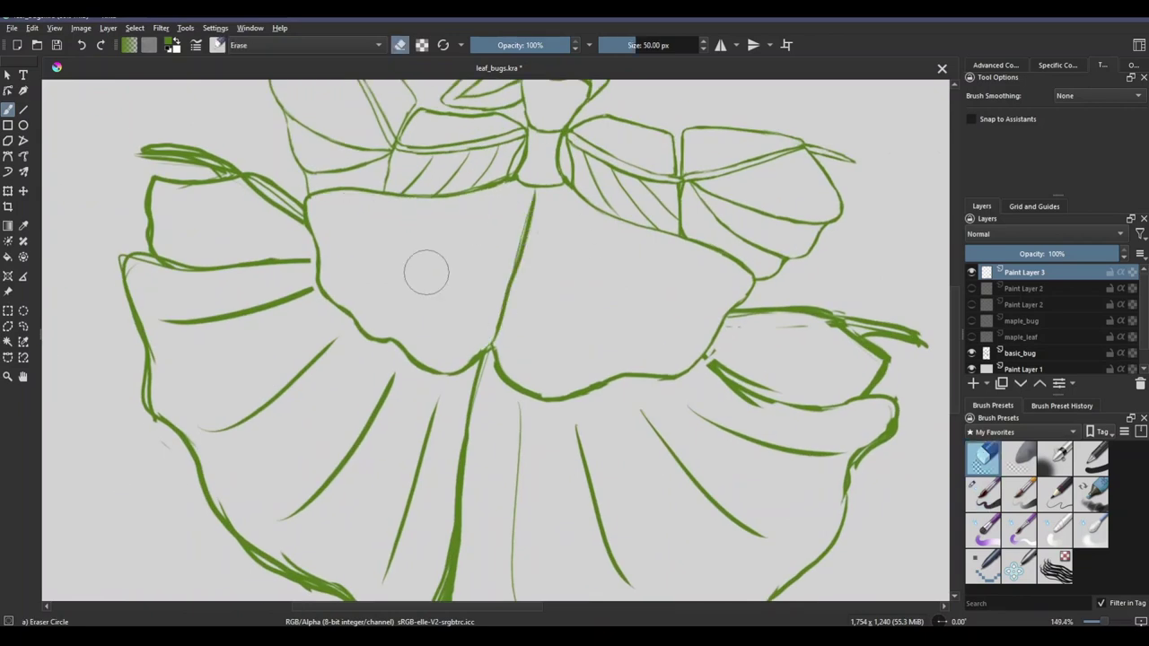
Step: Erase and redraw the scalloped edges where the dividing line meets the notch between the upper wings
key(e)
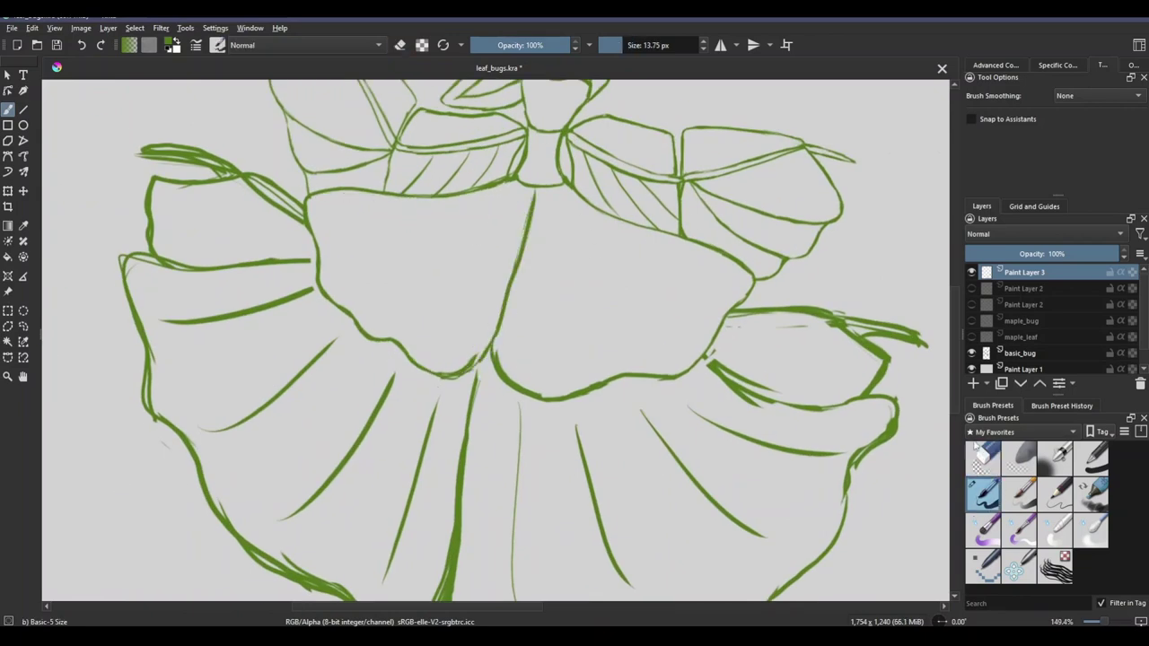
key(e)
drag(422, 395, 488, 351)
key(e)
key(e)
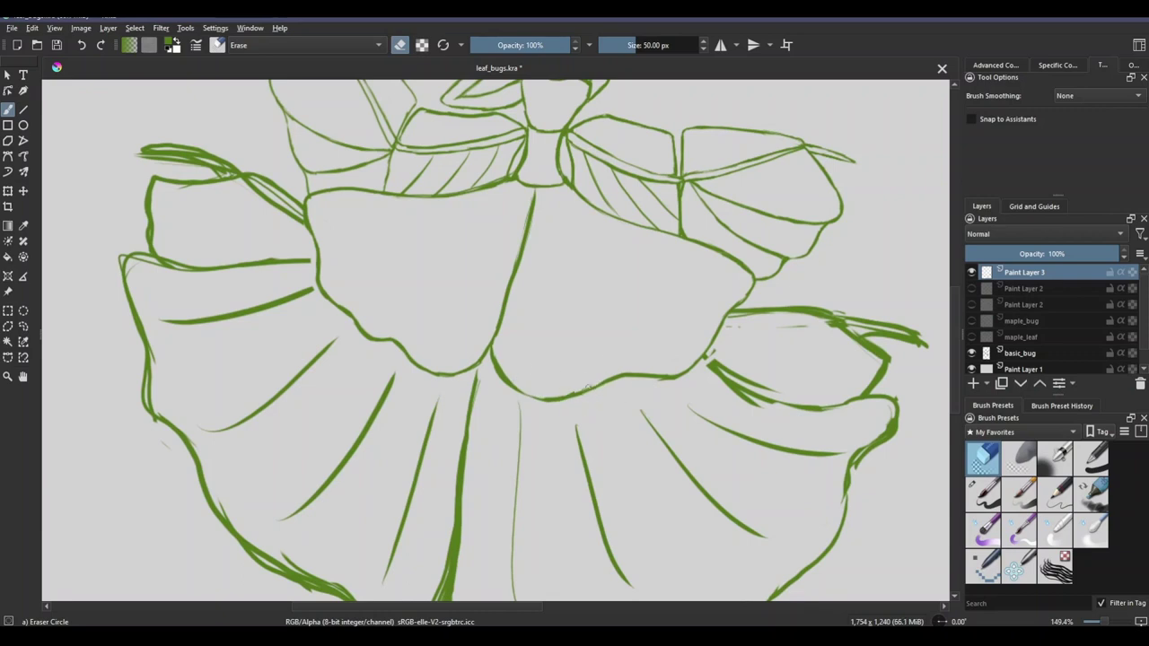
mouse_move(588, 388)
mouse_down()
mouse_move(507, 485)
mouse_move(629, 431)
mouse_up()
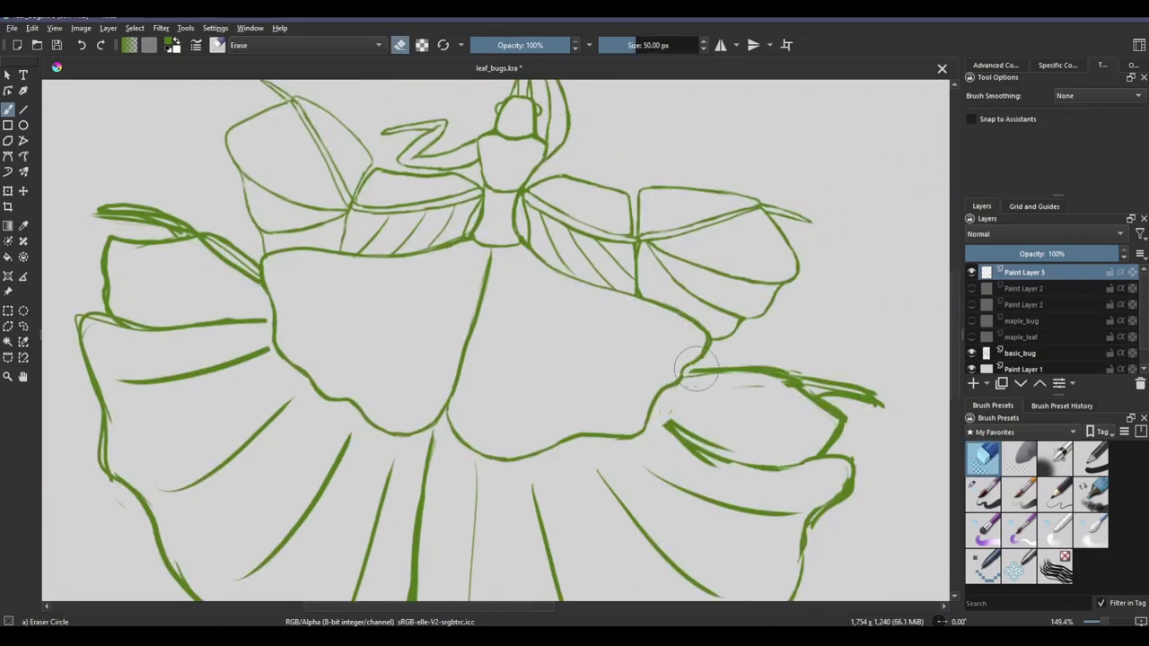
Step: Draw thin curved veins fanning out from the base of the body across both upper wings
scroll(698, 372, down, 2)
key(e)
drag(501, 311, 353, 338)
mouse_move(505, 320)
mouse_down()
mouse_move(359, 375)
mouse_move(659, 382)
mouse_up()
drag(503, 326, 422, 420)
drag(522, 313, 600, 456)
mouse_move(526, 312)
mouse_down()
mouse_move(641, 419)
mouse_move(509, 456)
mouse_up()
scroll(539, 324, up, 5)
key(e)
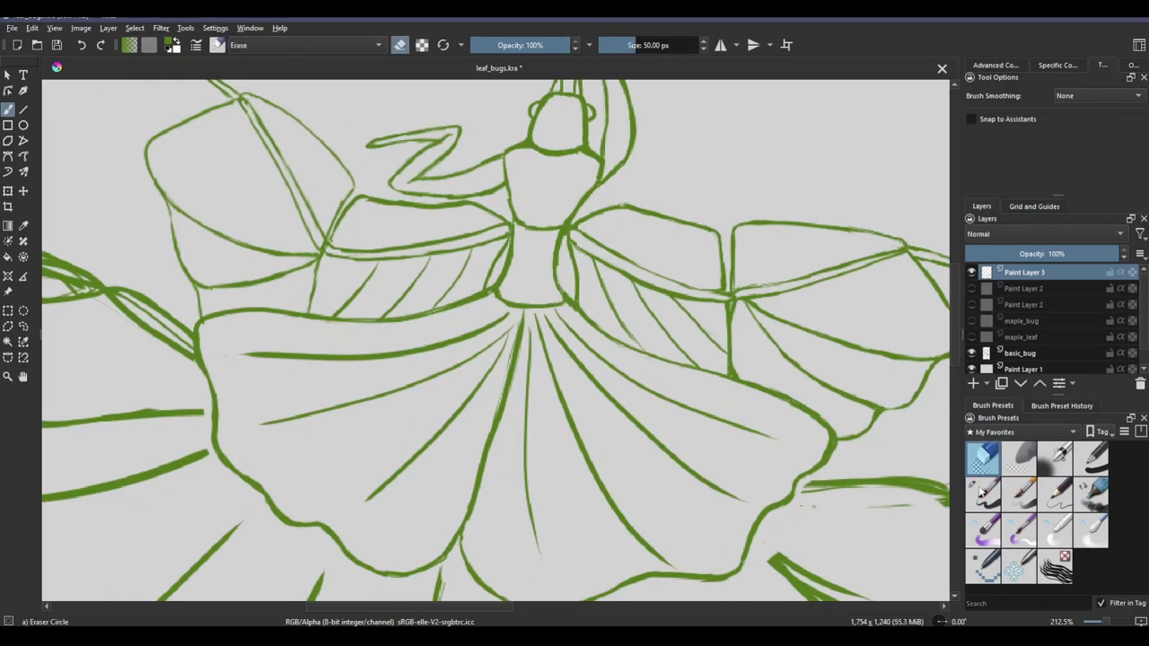
click(982, 493)
click(997, 451)
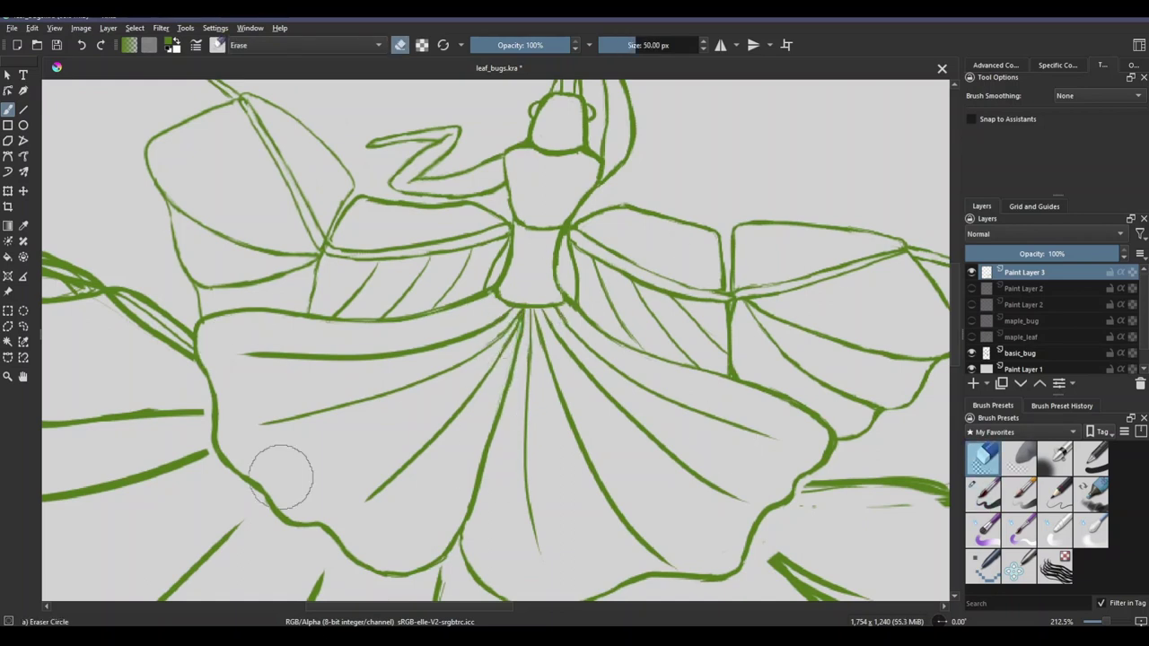
Step: Draw the right hind leg's thin inner segment beside the upper wing and erase the thick sketch strokes above it
scroll(281, 476, down, 3)
key(/)
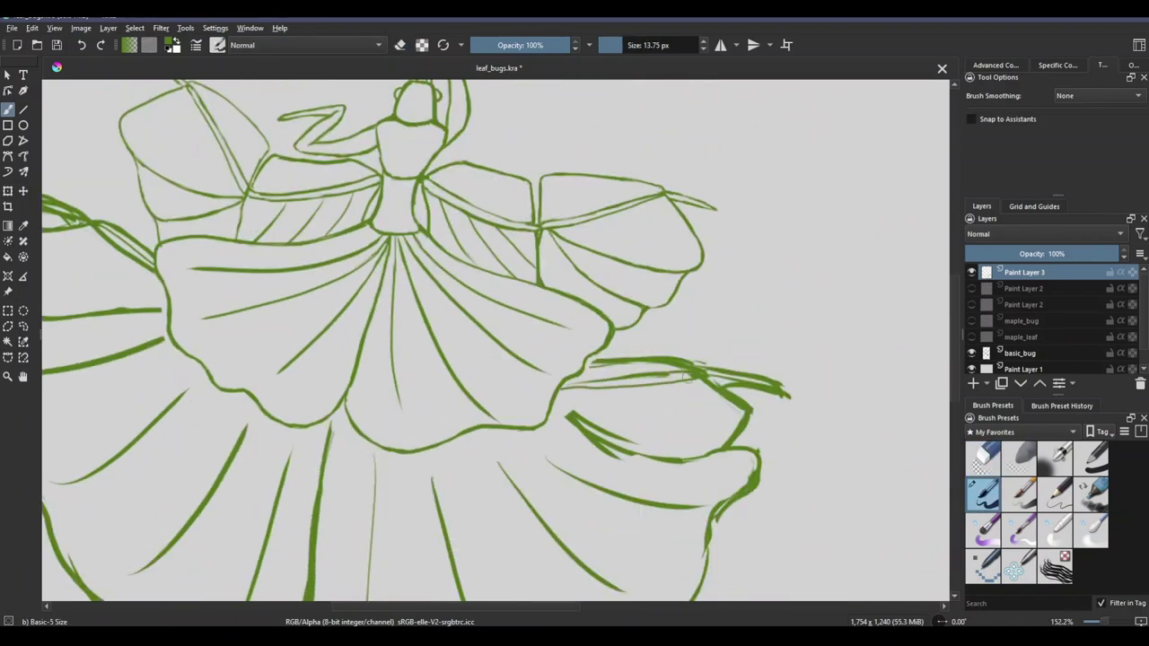
key(/)
key(/)
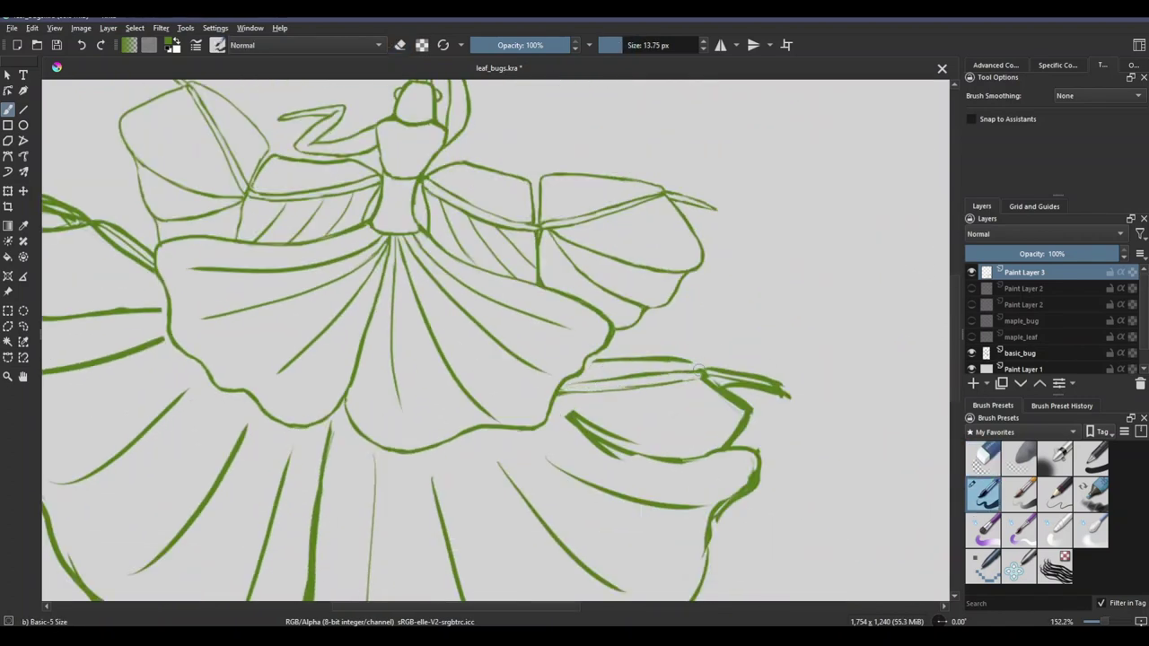
key(/)
Step: Redraw the right hind leg's upper edge and pointed foot with thin lines, erasing the rough thick strokes
scroll(703, 364, down, 2)
key(/)
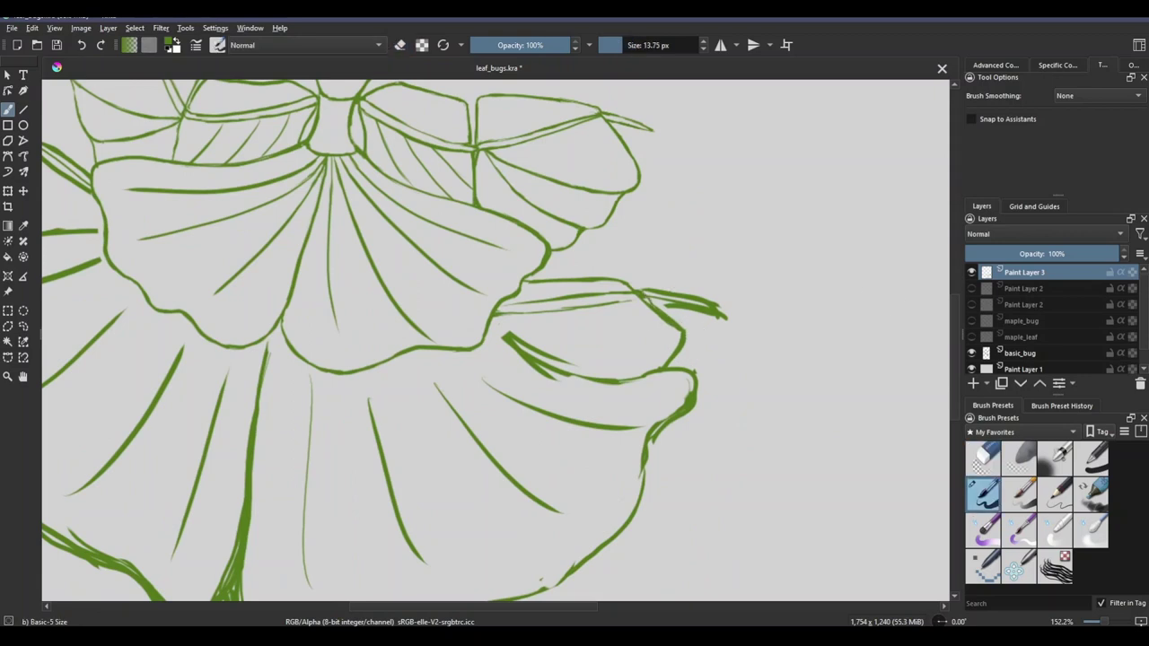
key(/)
key(/)
mouse_move(707, 320)
mouse_down()
mouse_move(562, 293)
mouse_move(718, 256)
mouse_move(519, 210)
mouse_up()
scroll(519, 210, down, 5)
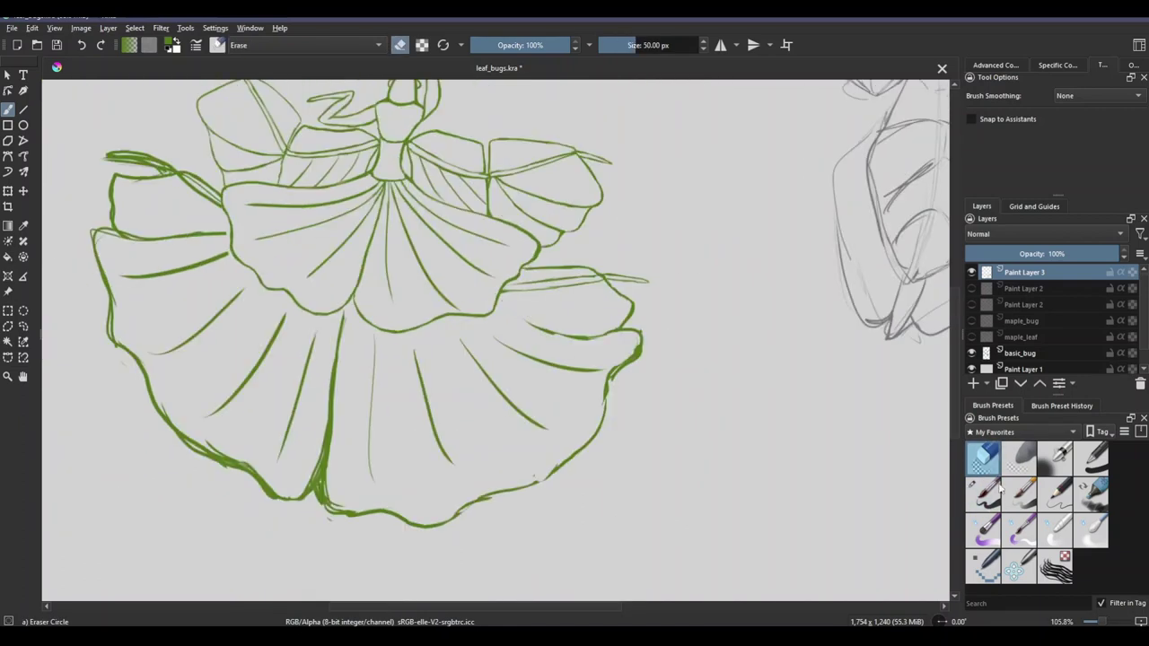
Step: Clean up the right hind leg lobe's lower edge and the right lower wing's outer corner with thinner, smoother lines
key(/)
scroll(567, 429, up, 5)
drag(592, 377, 475, 323)
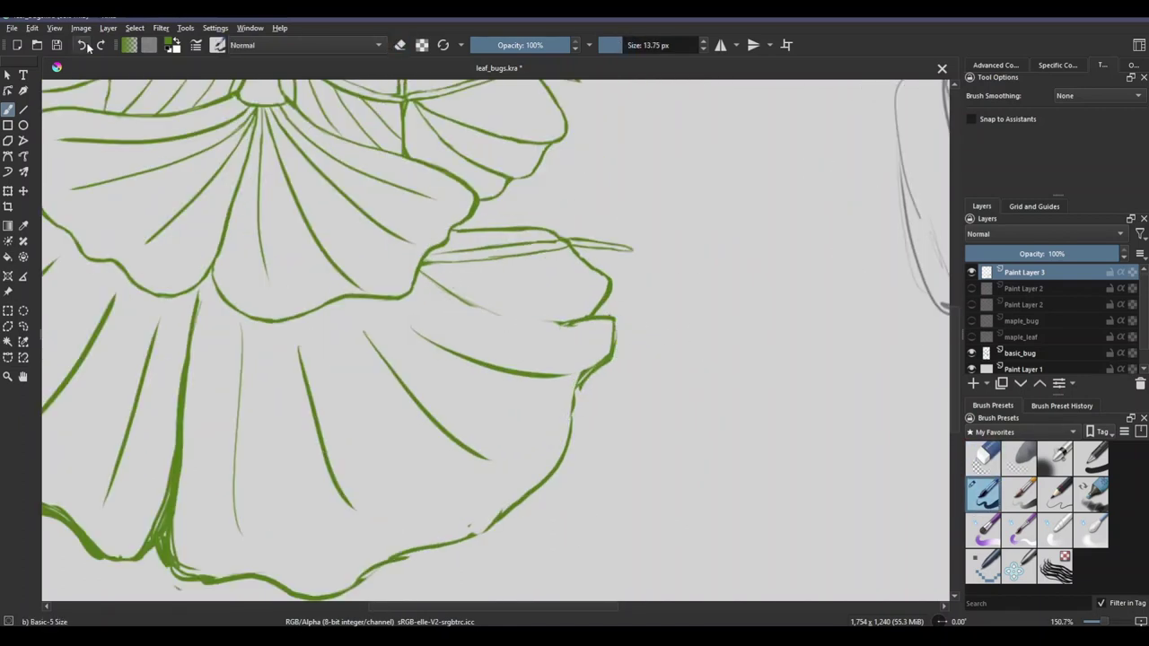
key(ctrl+z)
drag(589, 306, 584, 367)
key(ctrl+z)
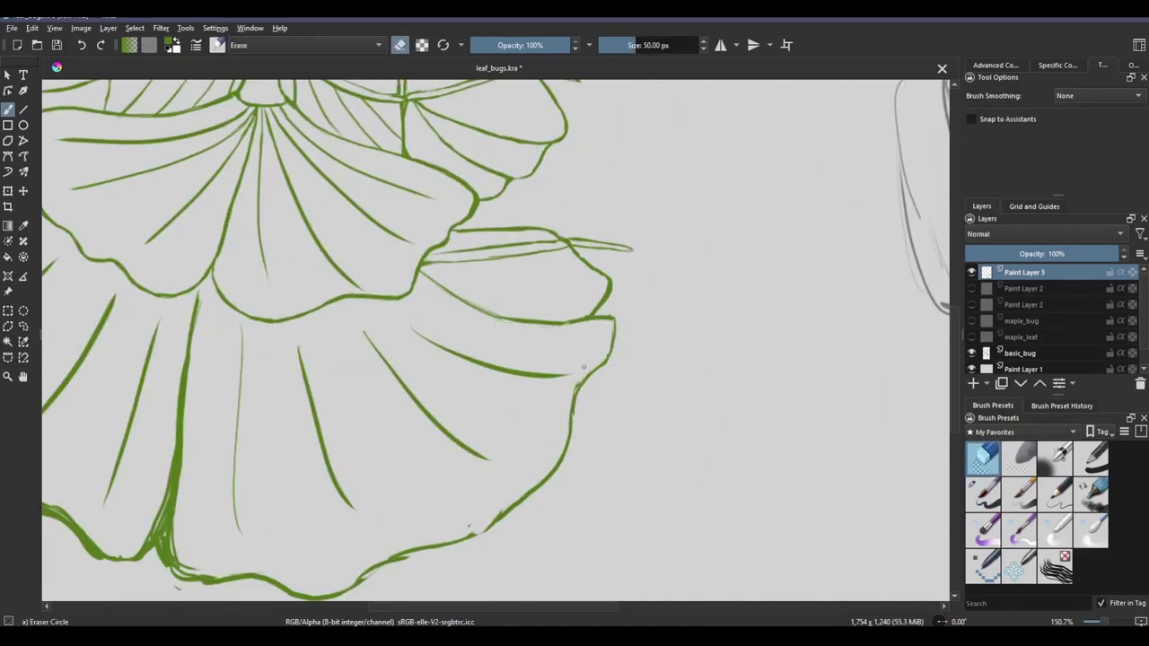
Step: Erase stray marks and smooth the green outline of the lower leaf's right lobe
scroll(579, 279, up, 3)
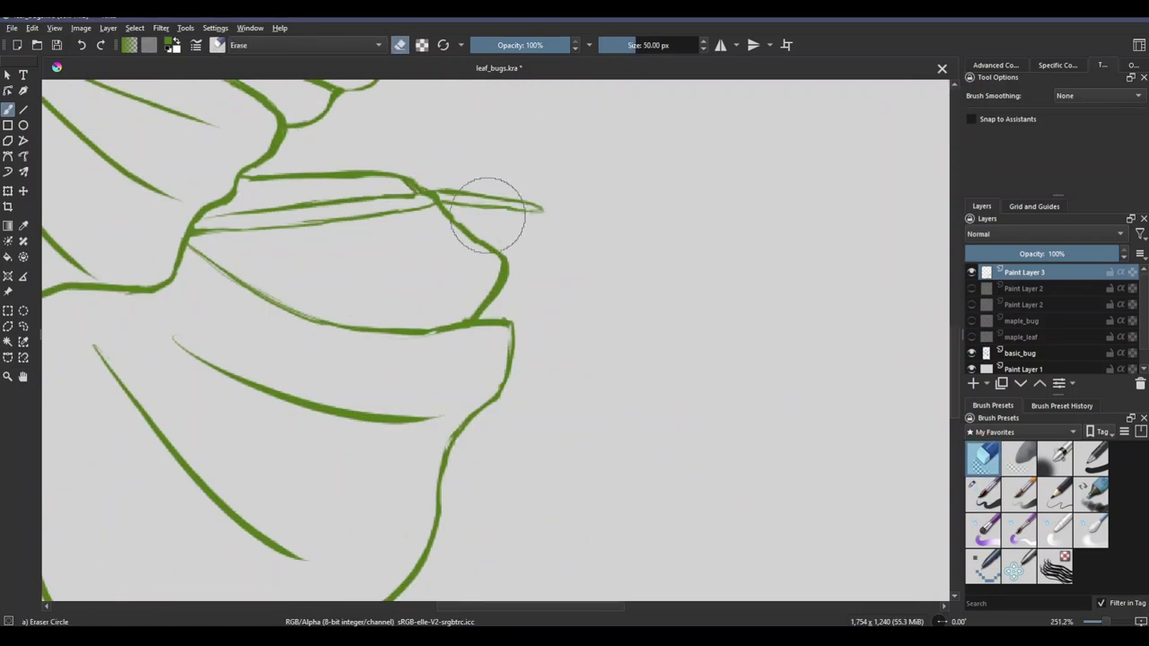
scroll(491, 236, down, 5)
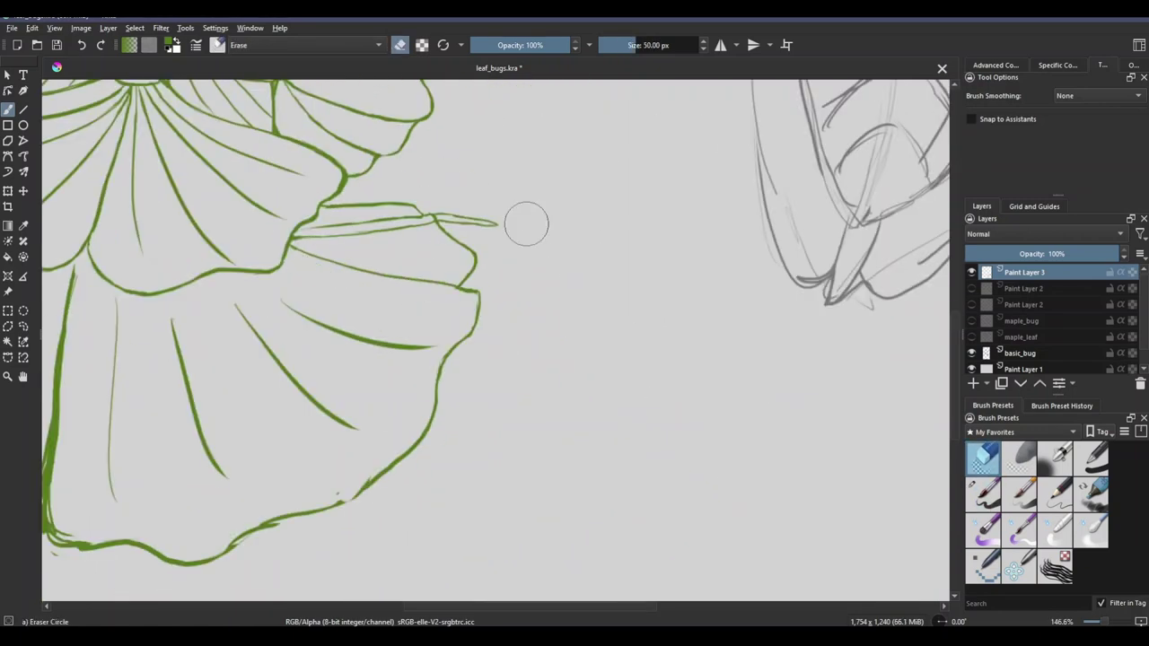
scroll(741, 460, up, 3)
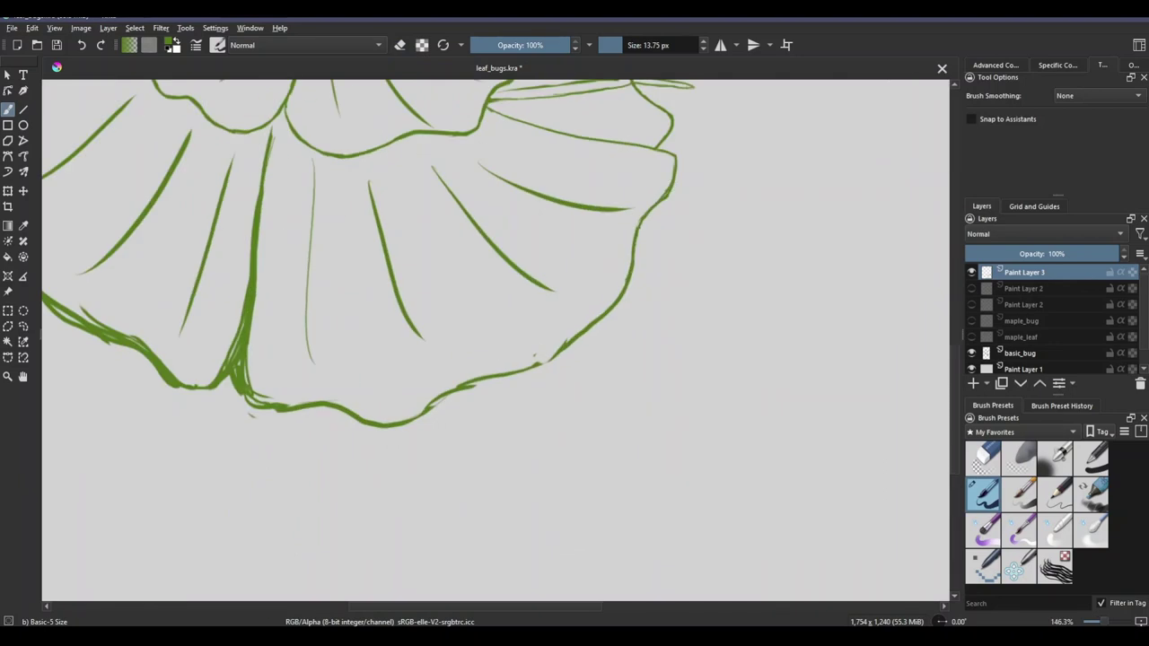
mouse_move(269, 485)
mouse_down()
mouse_move(278, 422)
mouse_move(467, 411)
mouse_up()
key(e)
key(e)
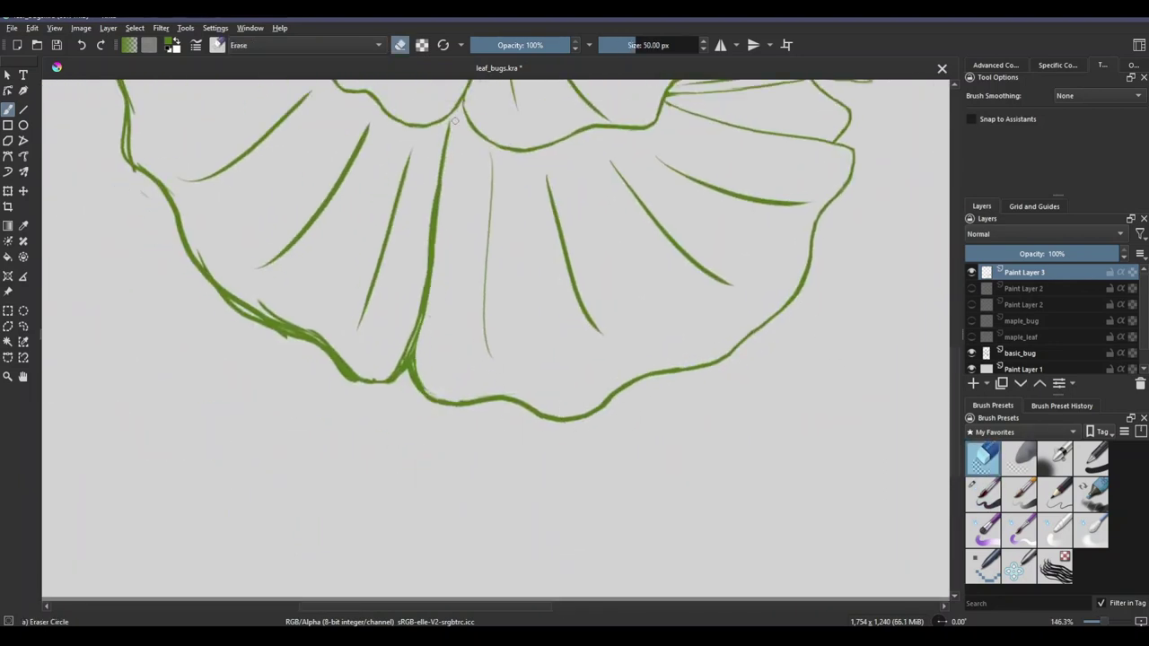
Step: Clean up the overlapping strokes at the notch between the two lower leaf lobes
key(e)
drag(441, 332, 565, 435)
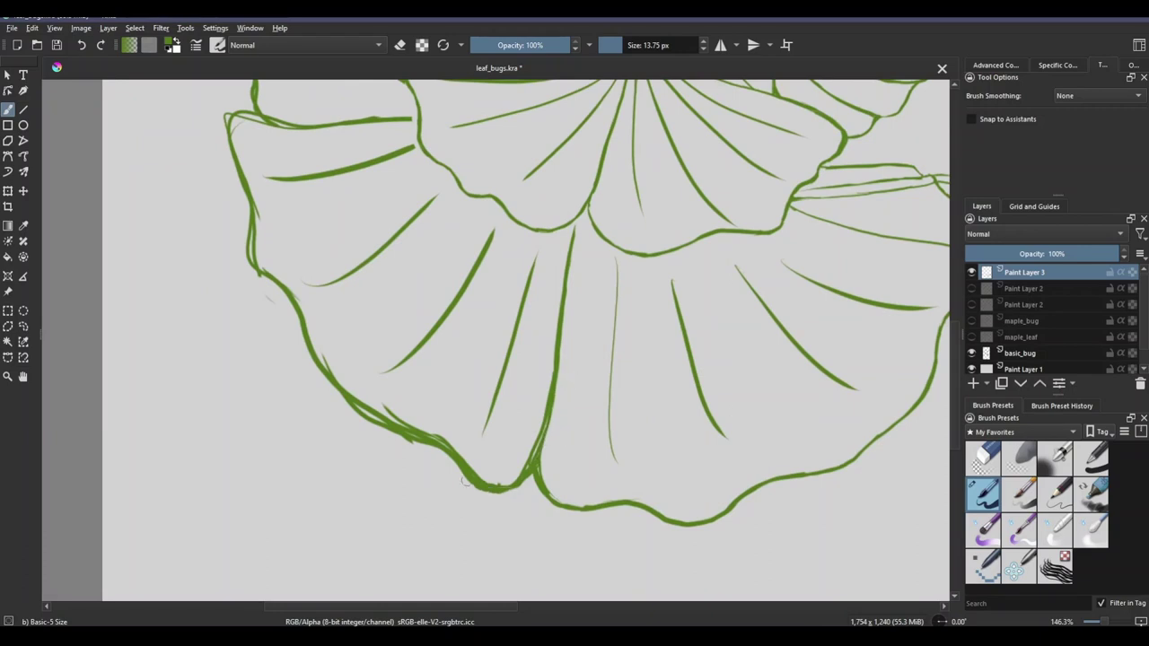
key(e)
key(e)
drag(585, 519, 564, 531)
key(e)
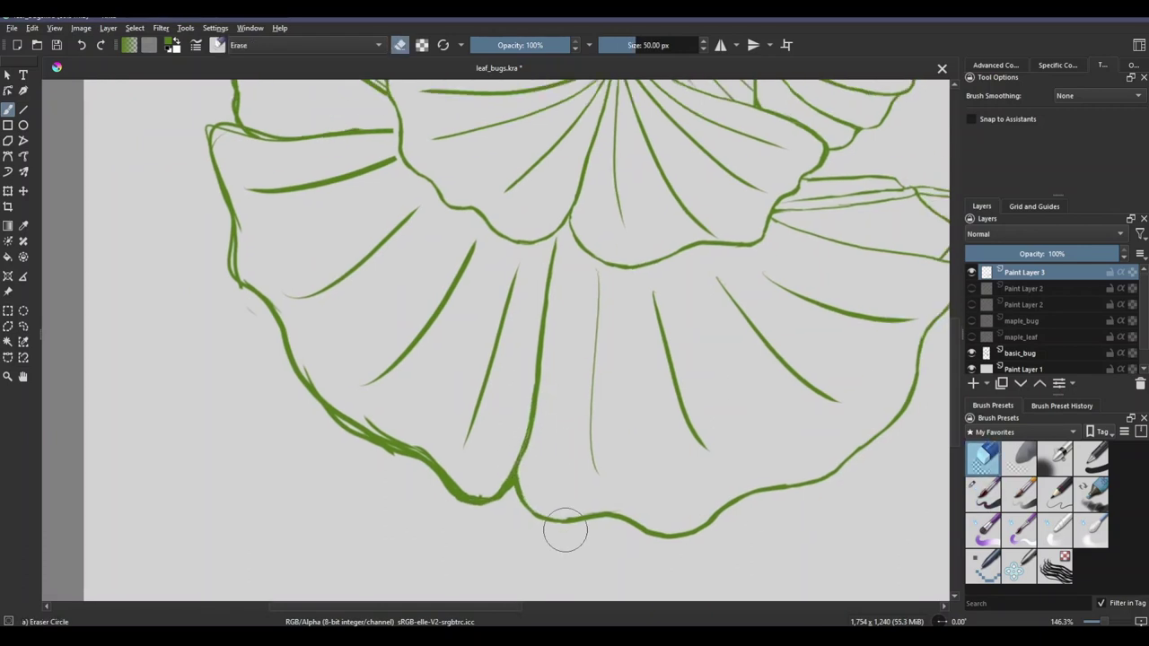
Step: Thin and smooth the sketchy outer edge of the lower leaf's left lobe into a single line
mouse_move(296, 359)
mouse_down()
mouse_move(368, 431)
mouse_move(454, 485)
mouse_move(566, 437)
mouse_move(537, 435)
mouse_up()
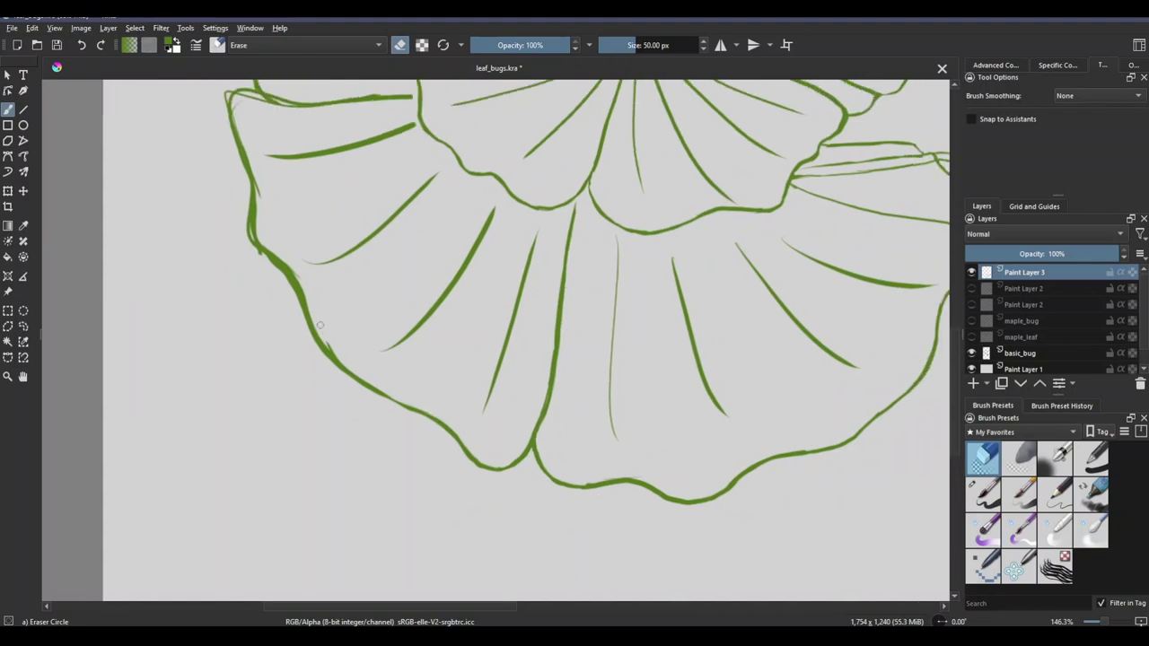
drag(283, 269, 296, 359)
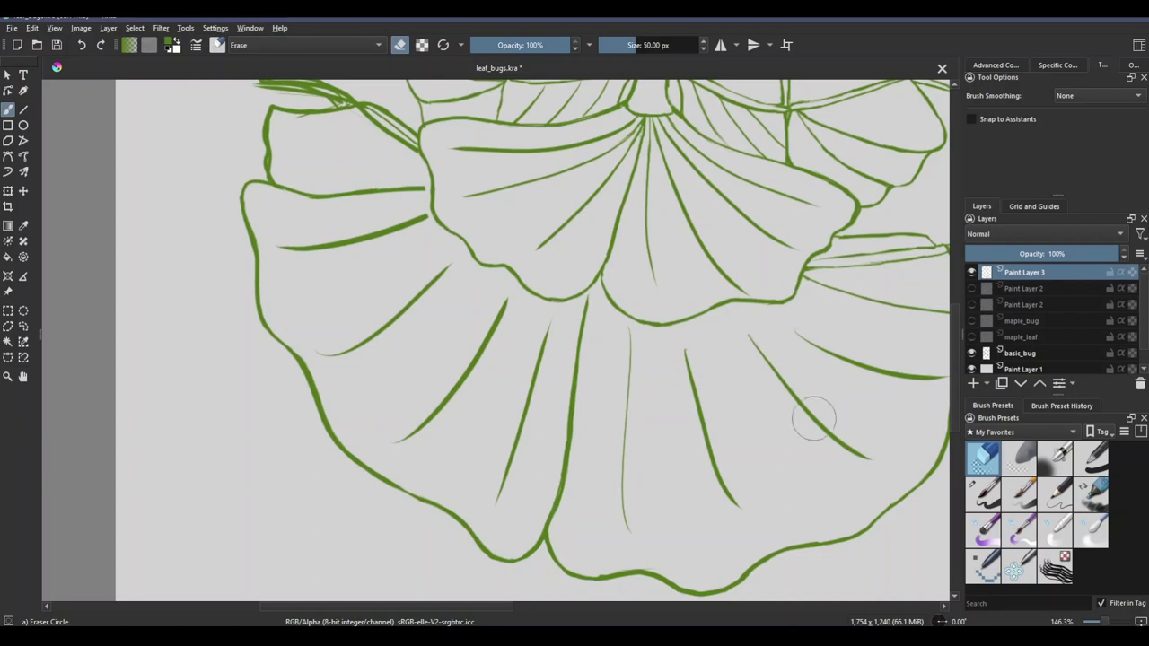
mouse_move(384, 475)
mouse_down()
mouse_move(521, 333)
mouse_move(357, 326)
mouse_move(319, 156)
mouse_up()
Step: Replace the veins in both lower leaf lobes with thinner lines fanning out from under the upper leaf
key(slash)
drag(345, 239, 377, 413)
scroll(282, 205, up, 3)
drag(467, 255, 575, 431)
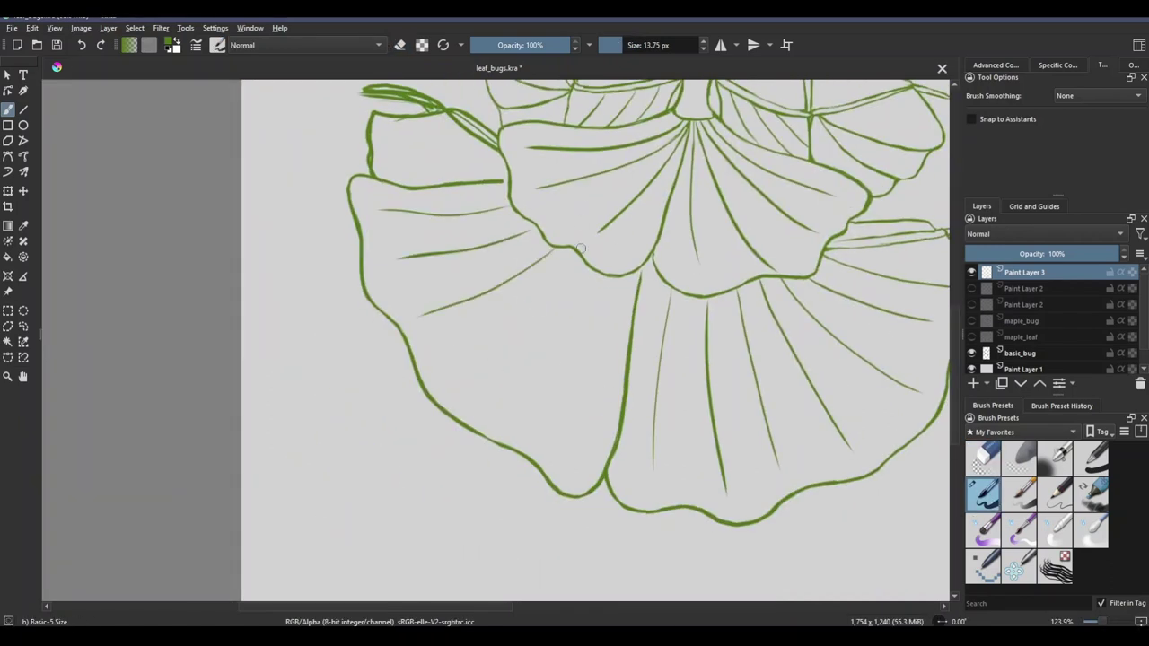
scroll(753, 321, down, 3)
scroll(753, 321, up, 2)
scroll(754, 320, down, 4)
key(slash)
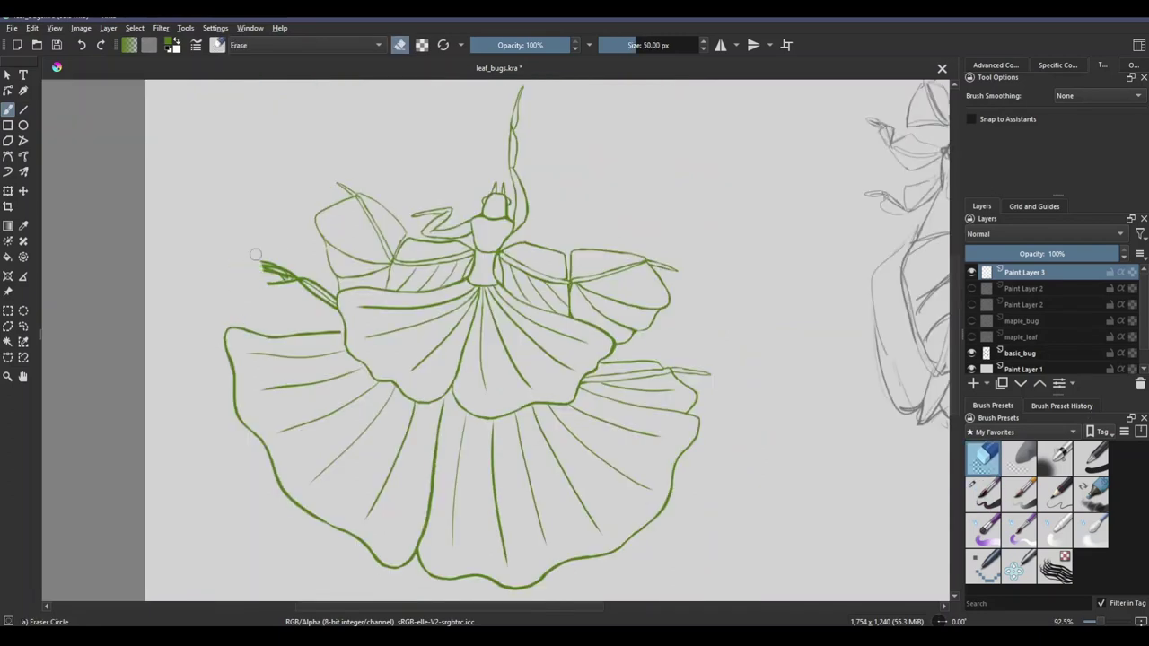
Step: Erase the rough hind leg sketch on the bug's left side
scroll(646, 386, up, 3)
mouse_move(503, 300)
mouse_down()
mouse_move(709, 314)
mouse_move(507, 305)
mouse_up()
scroll(575, 342, down, 3)
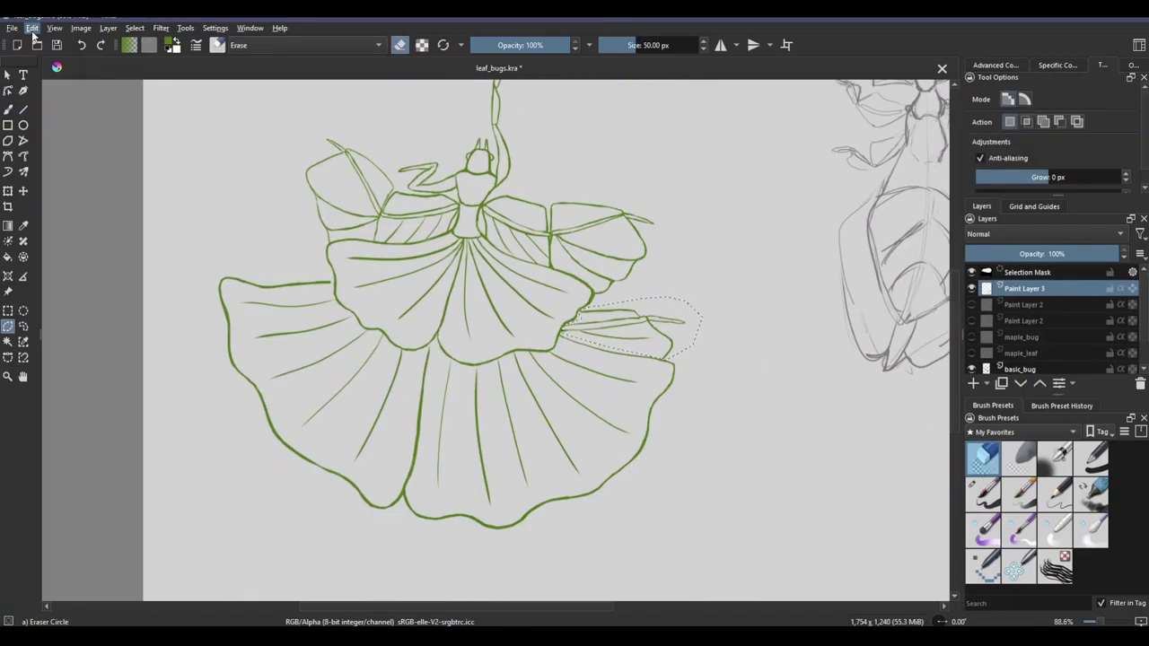
Step: Copy the selected right hind leg and place it mirrored on the left side above the lower leaf
key(ctrl+j)
key(ctrl+t)
drag(648, 384, 303, 311)
key(Return)
scroll(404, 359, up, 4)
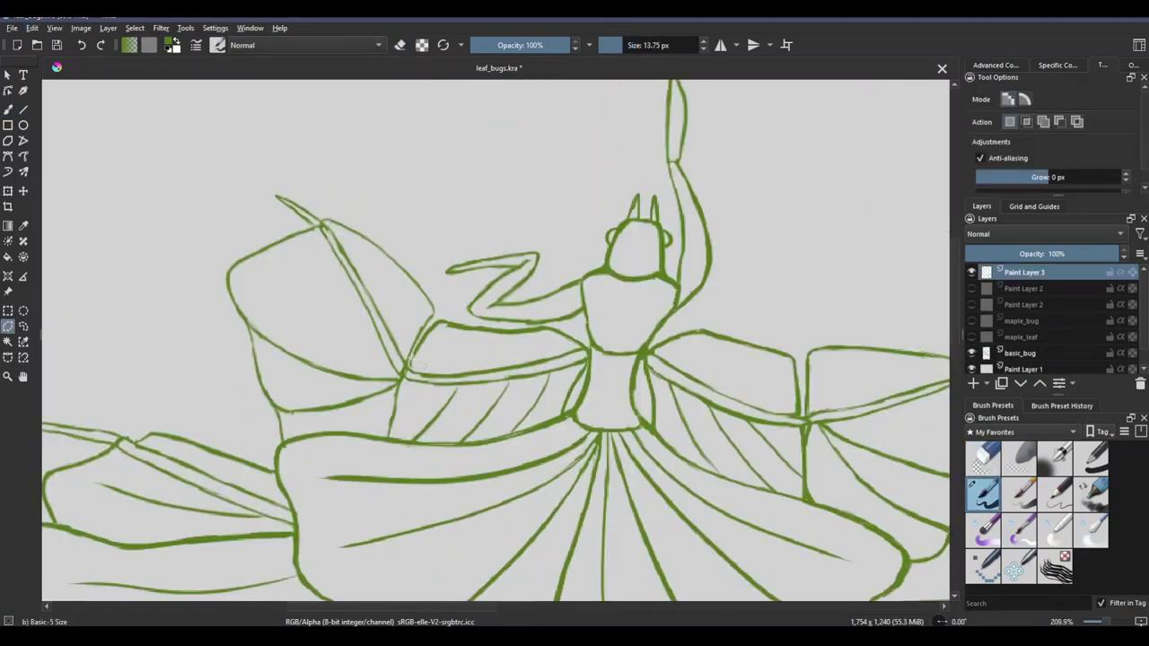
Step: Select the leaf-shaped outer part of the left middle leg and rotate it slightly
scroll(503, 342, down, 3)
key(ctrl+t)
drag(431, 308, 429, 318)
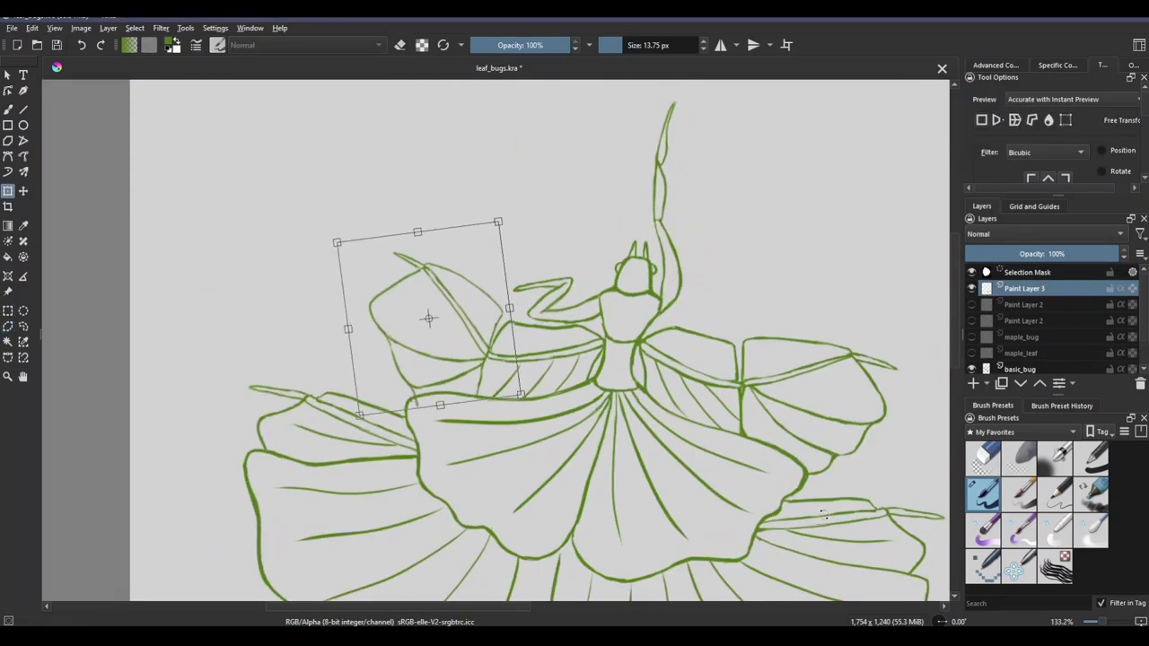
key(Return)
key(b)
key(slash)
Step: Rotate the bent left front arm down toward the middle leg and clean up the overlapping lines
scroll(416, 403, up, 3)
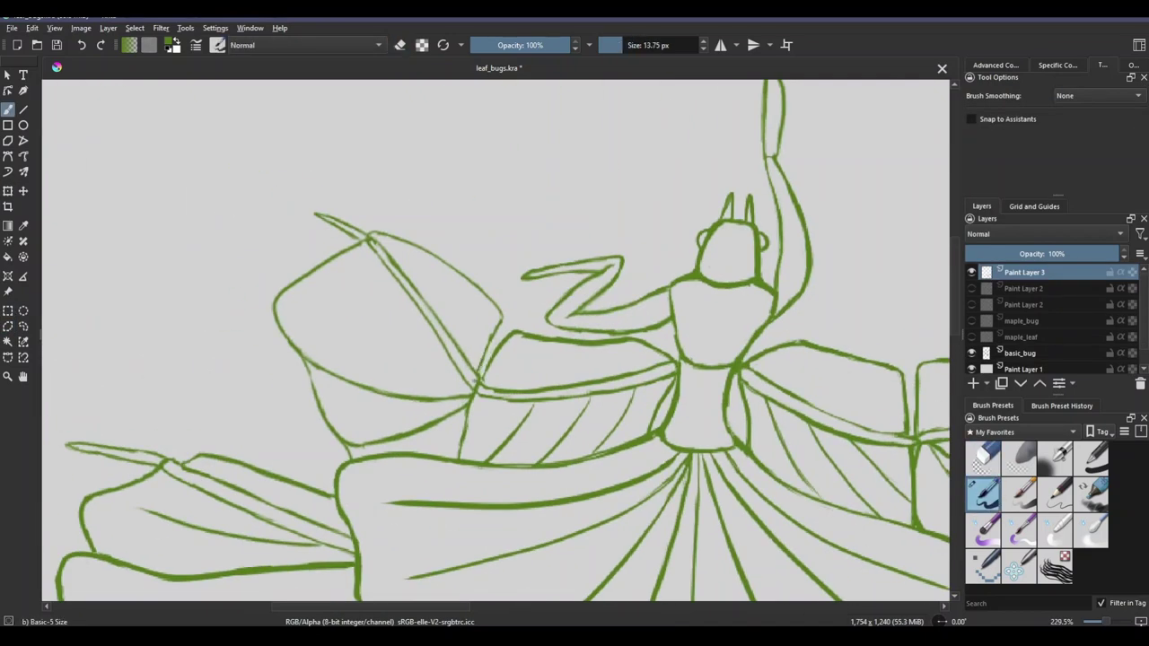
scroll(458, 310, up, 2)
drag(458, 314, 422, 377)
key(ctrl+t)
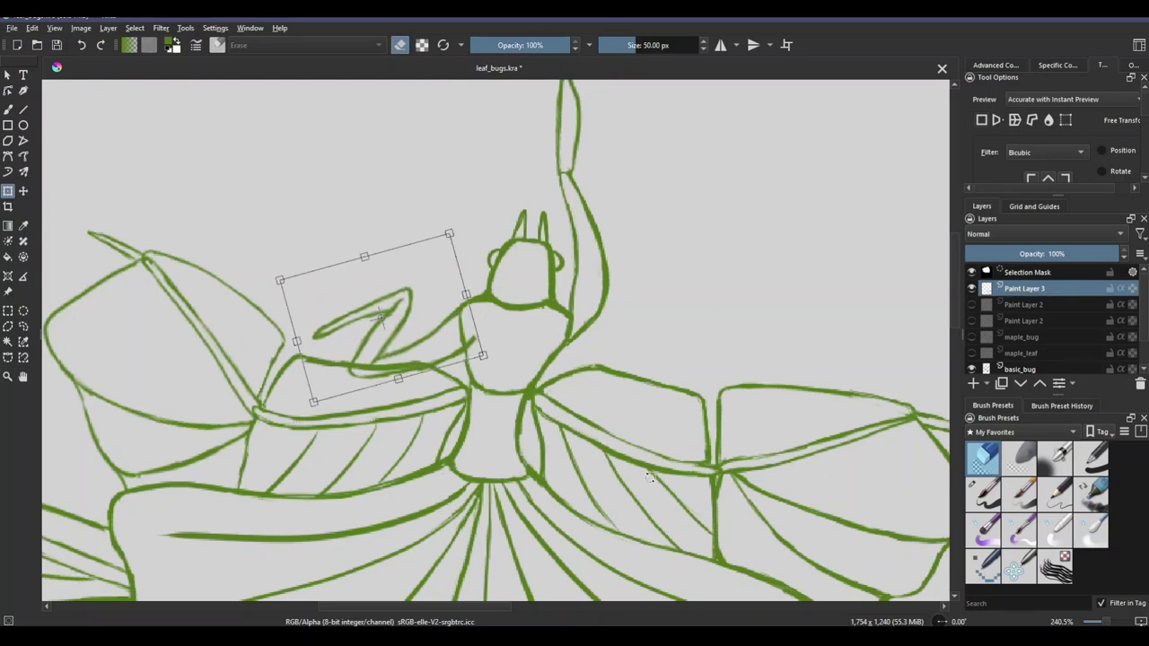
key(Return)
key(b)
scroll(422, 395, down, 2)
scroll(419, 395, up, 2)
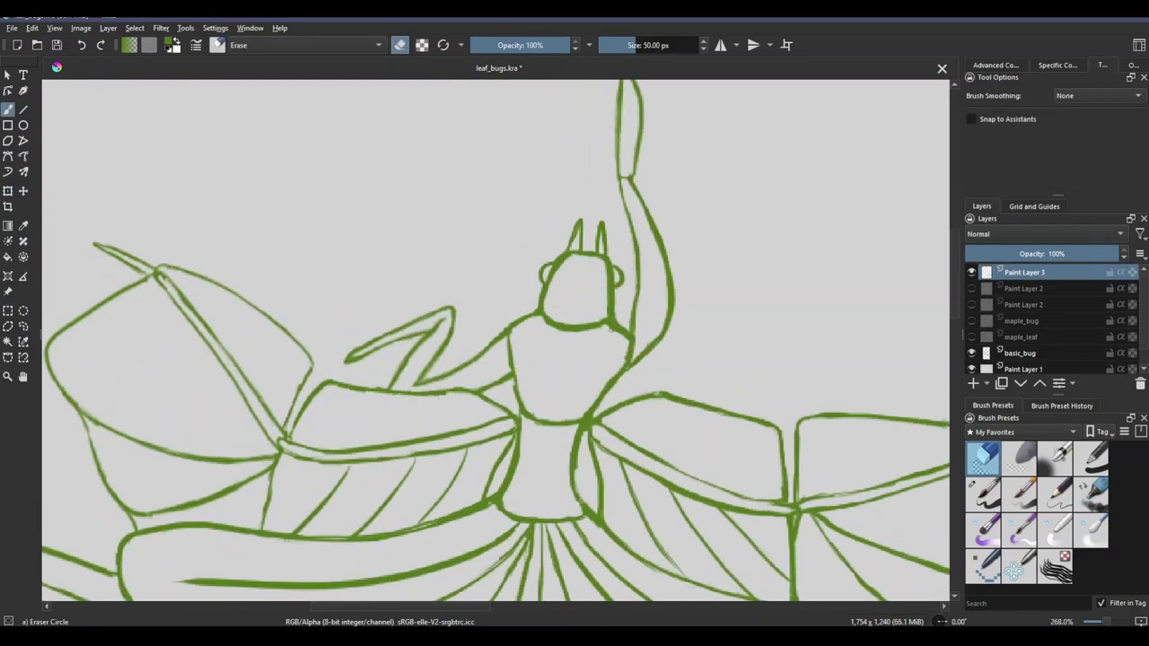
Step: Save the drawing and lower the opacity of the ginkgo leaf sketch layer
scroll(449, 242, down, 5)
key(ctrl+s)
click(1039, 254)
Step: Rename the two Paint Layer 2 layers ginko_leaf_1 and ginko_leaf_2, and Paint Layer 3 ginko_bug
double_click(1024, 305)
text(ginko_leaf_1)
key(Return)
double_click(1024, 289)
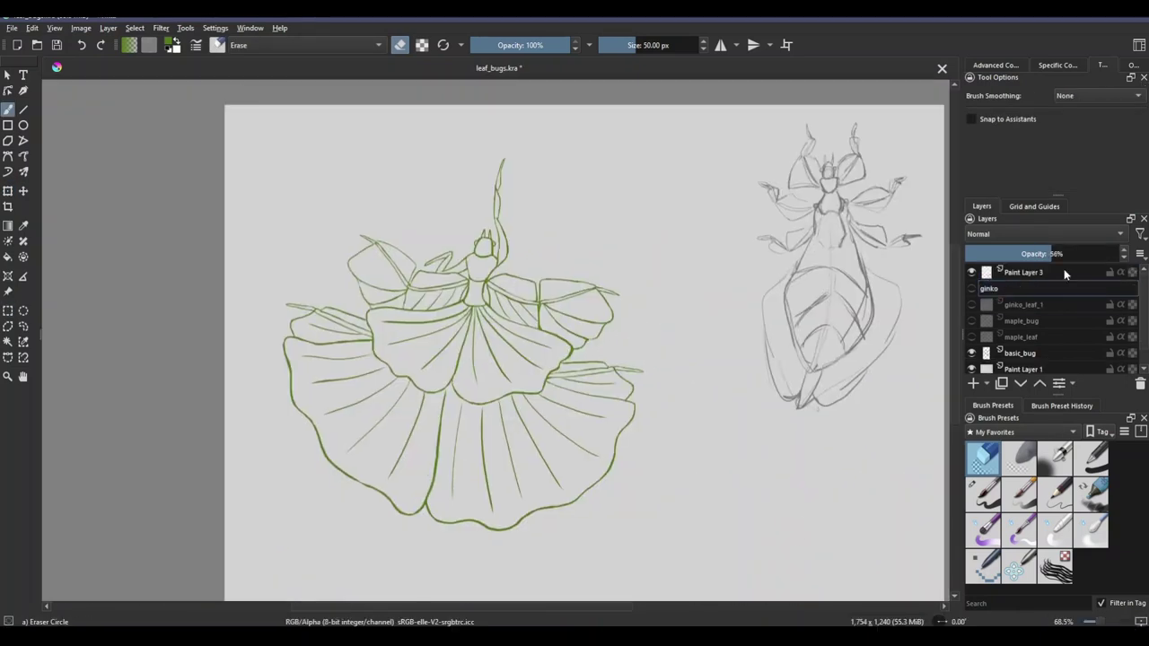
text(ginko_leaf_2)
double_click(1024, 273)
text(ginko_bug)
key(Return)
Step: Rotate the outer part of the bug's raised arm toward the stem of the ginko_leaf_1 sketch
scroll(494, 350, up, 2)
scroll(494, 341, down, 2)
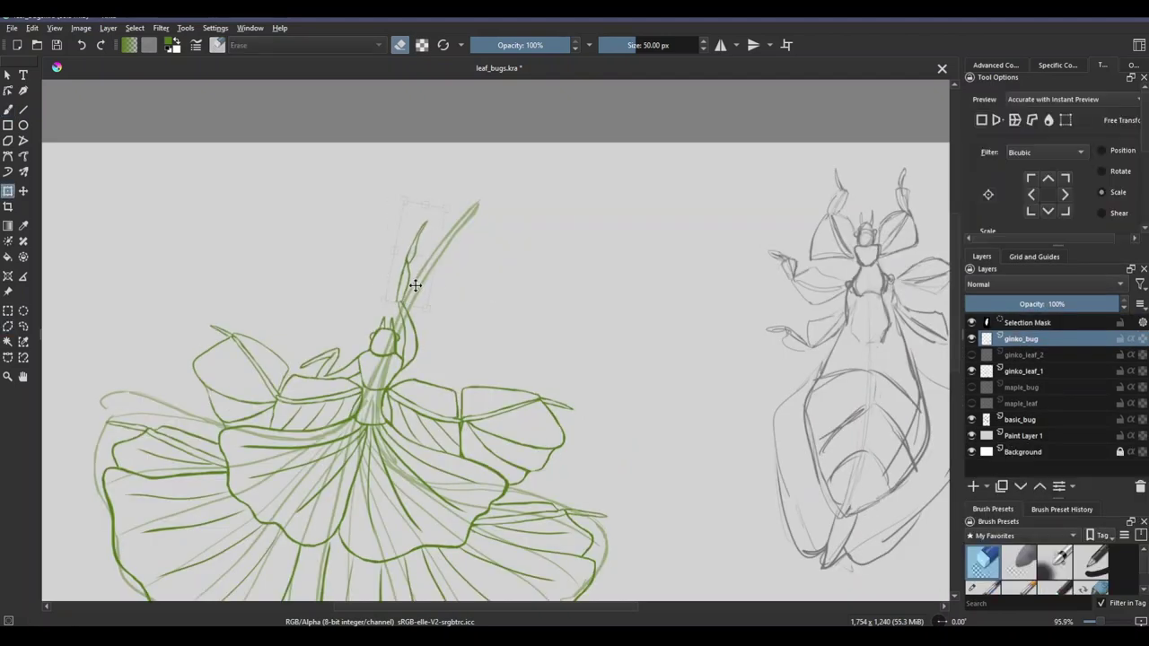
drag(395, 215, 489, 296)
scroll(494, 341, up, 4)
Step: Select both leaf-shaped middle legs on ginko_bug, scale them down slightly, and deselect
drag(602, 303, 862, 561)
drag(406, 364, 465, 355)
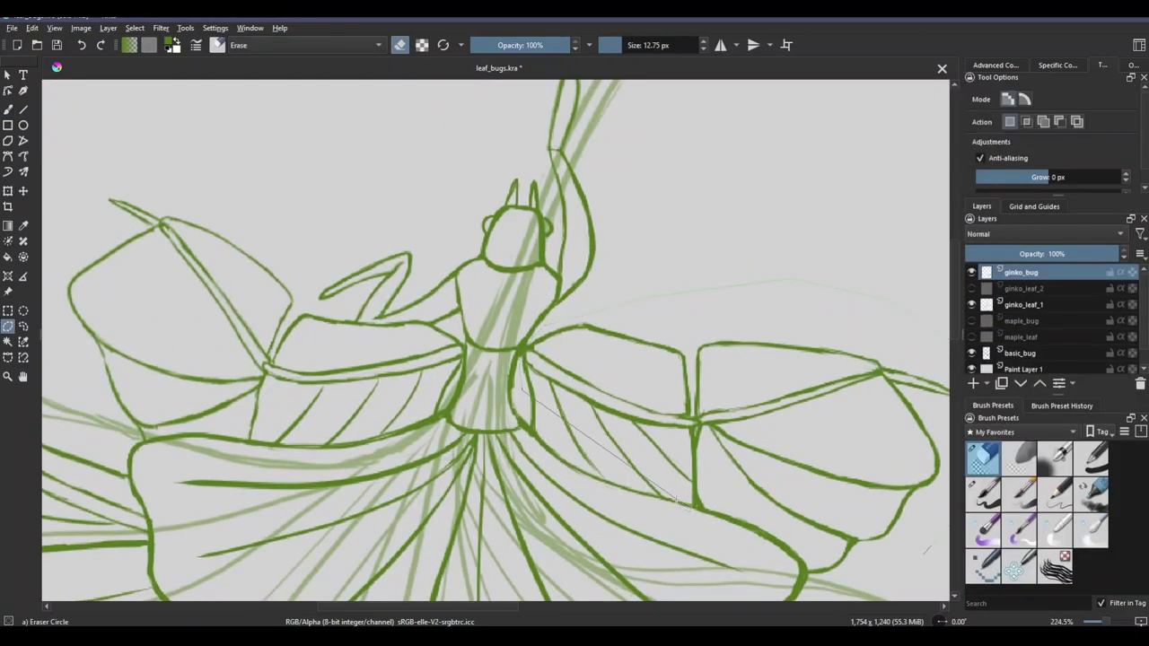
drag(229, 197, 224, 423)
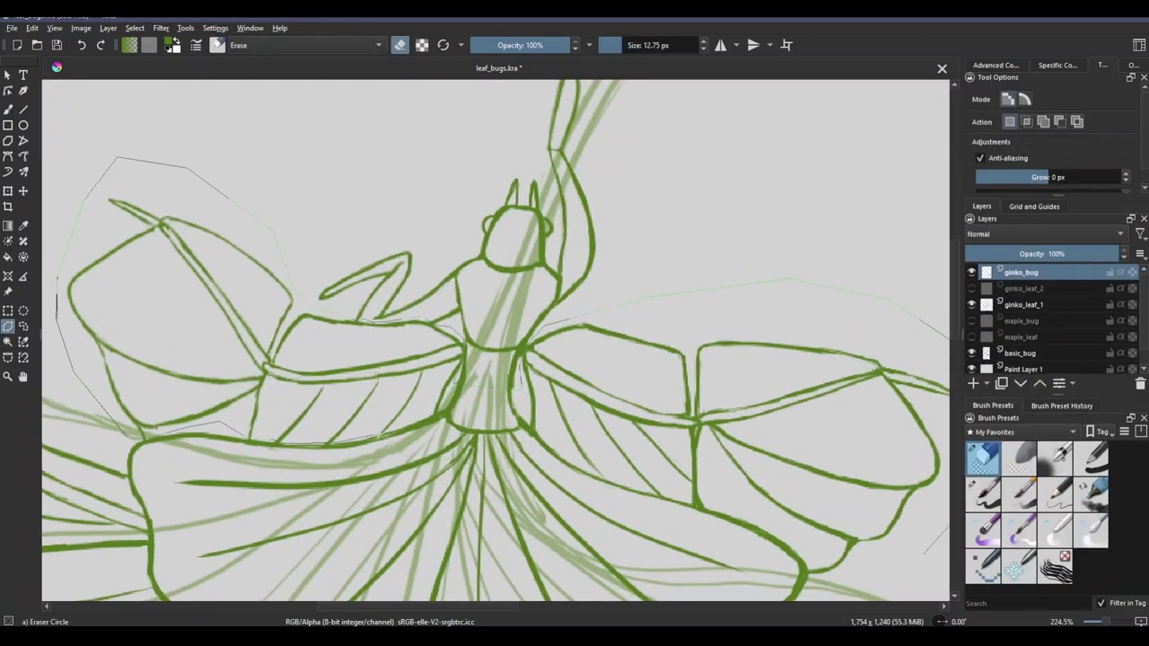
drag(539, 297, 934, 341)
key(ctrl+t)
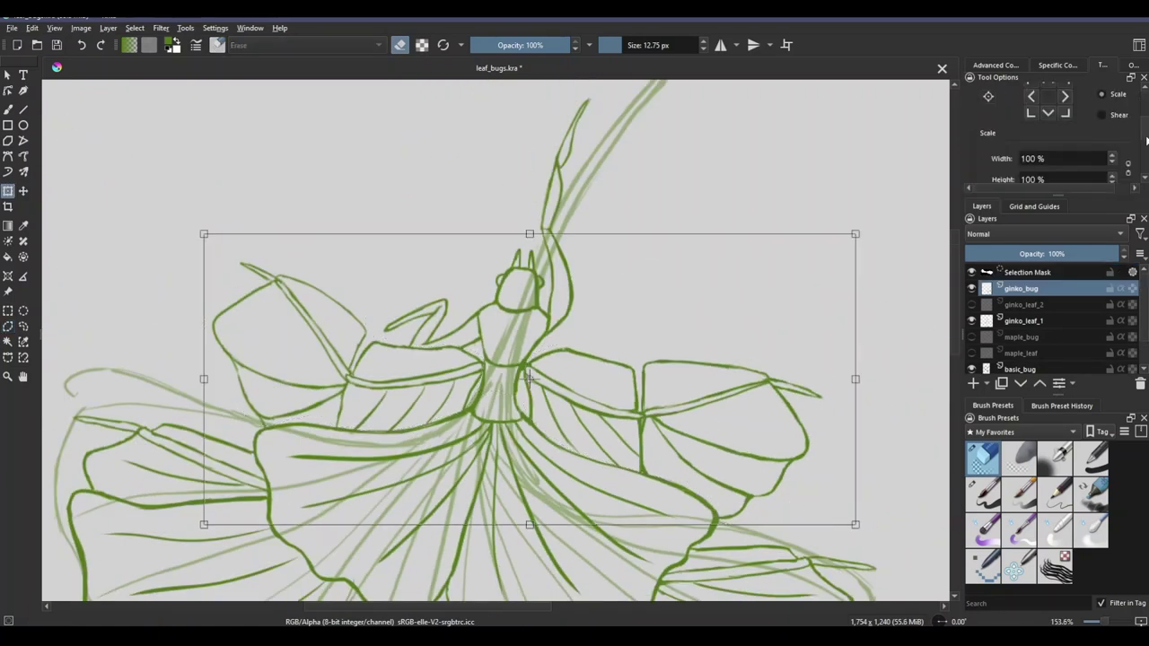
scroll(575, 359, down, 3)
drag(939, 236, 795, 218)
key(Return)
key(ctrl+shift+a)
Step: Reconnect the lines of the scaled middle legs to the upper leaf edge and the body
key(b)
scroll(757, 303, up, 3)
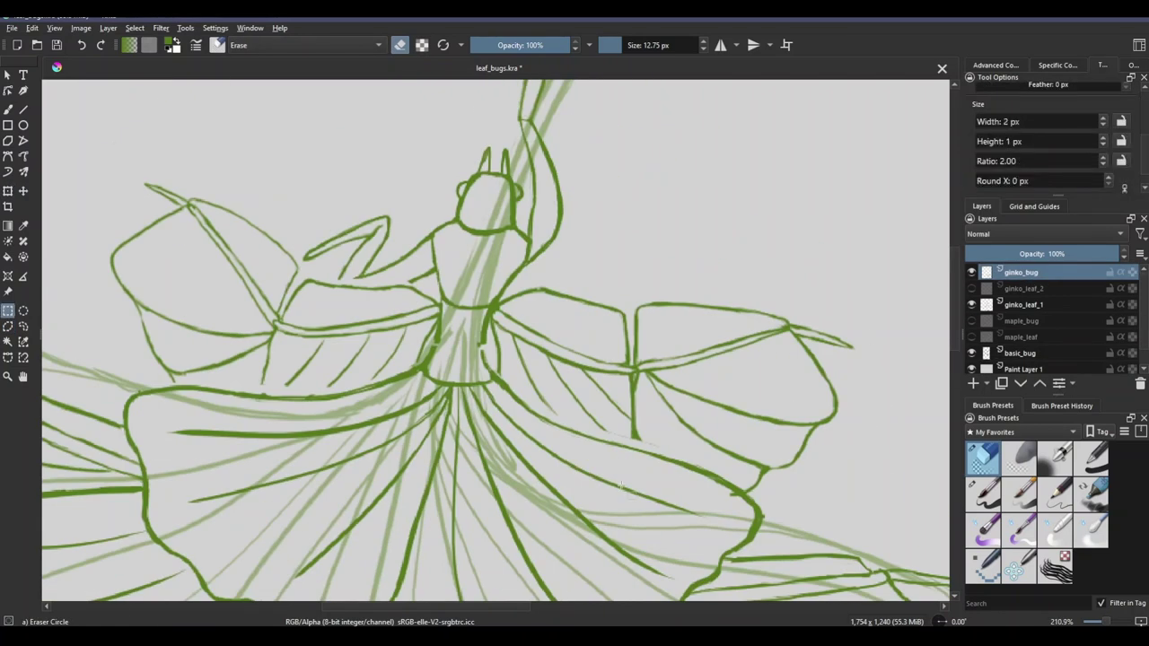
key(e)
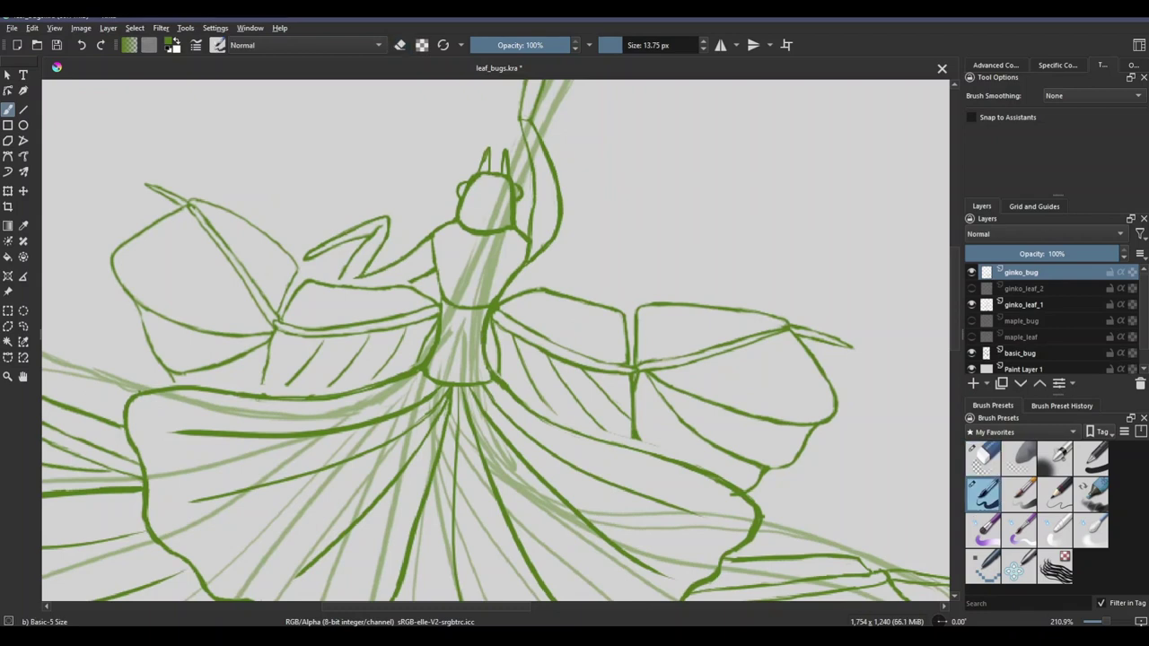
drag(765, 518, 709, 473)
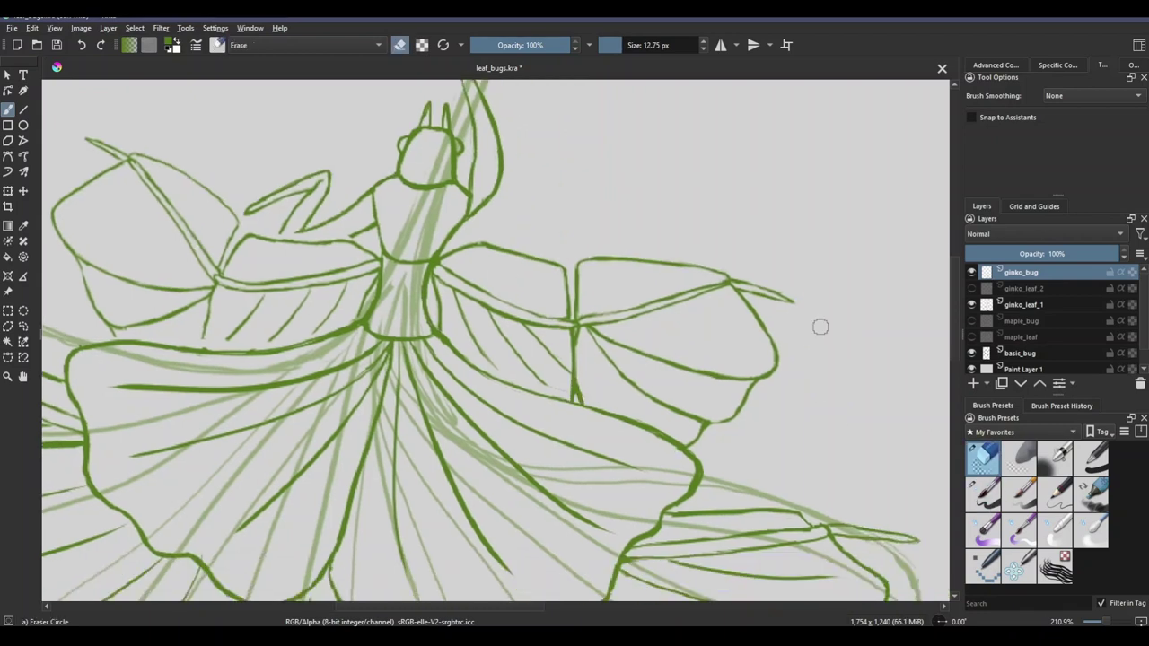
key(slash)
scroll(539, 358, left, 5)
scroll(538, 358, up, 1)
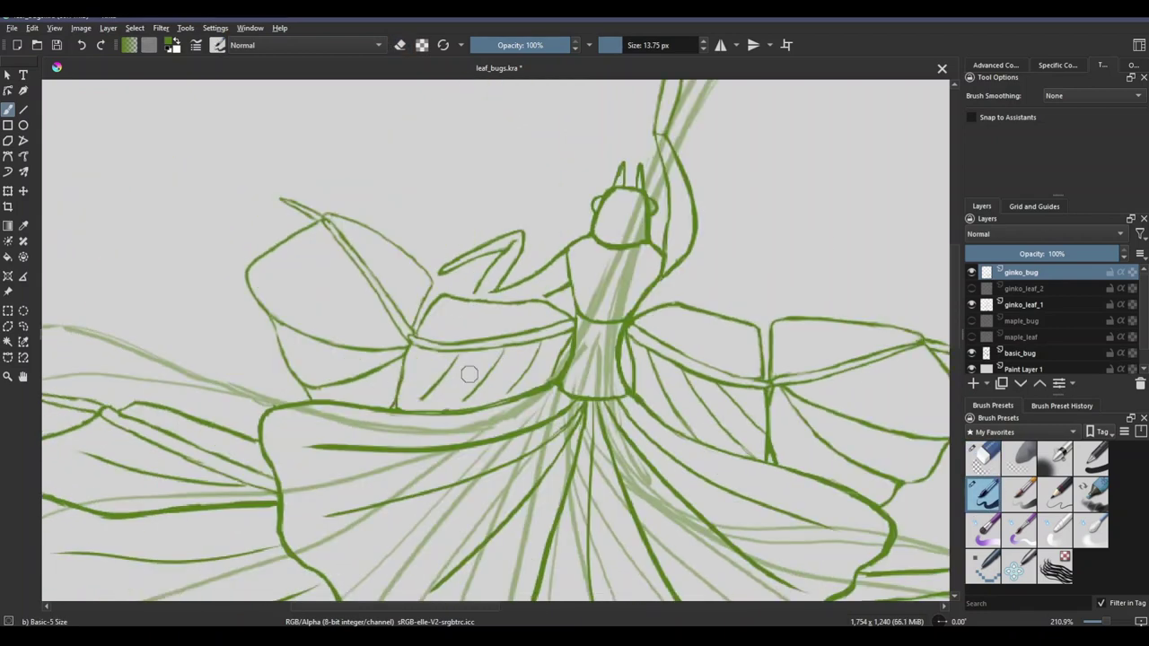
key(minus)
key(minus)
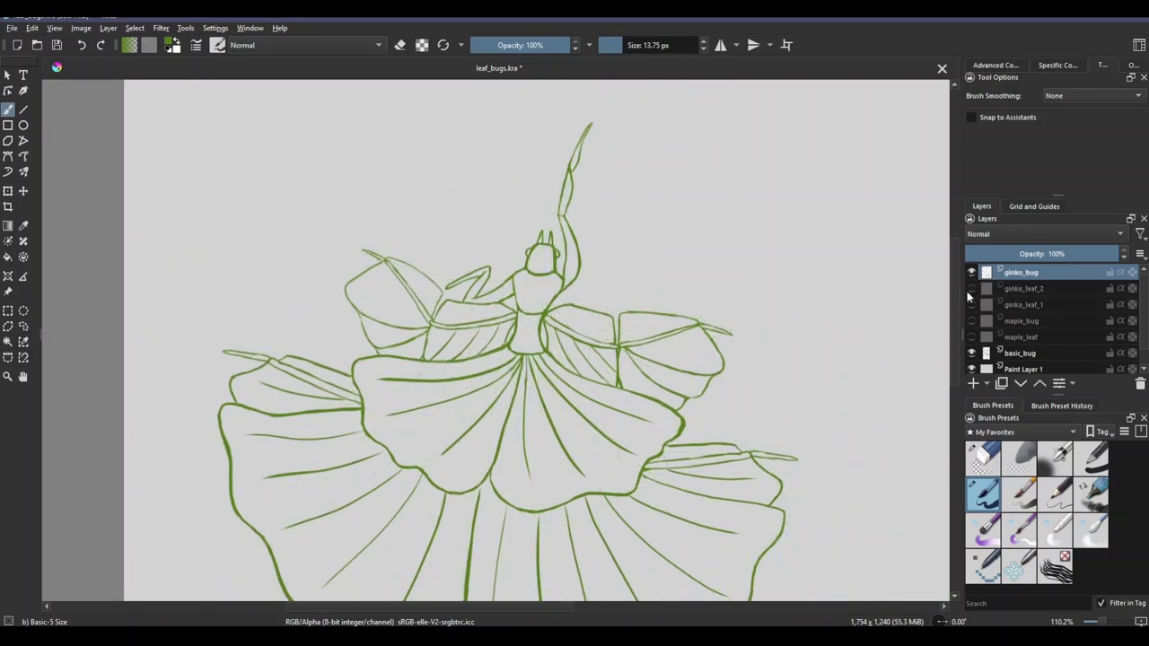
Step: Redraw the upper edge of the left middle leg's outer lobe as a straighter line
key(plus)
key(plus)
key(plus)
key(slash)
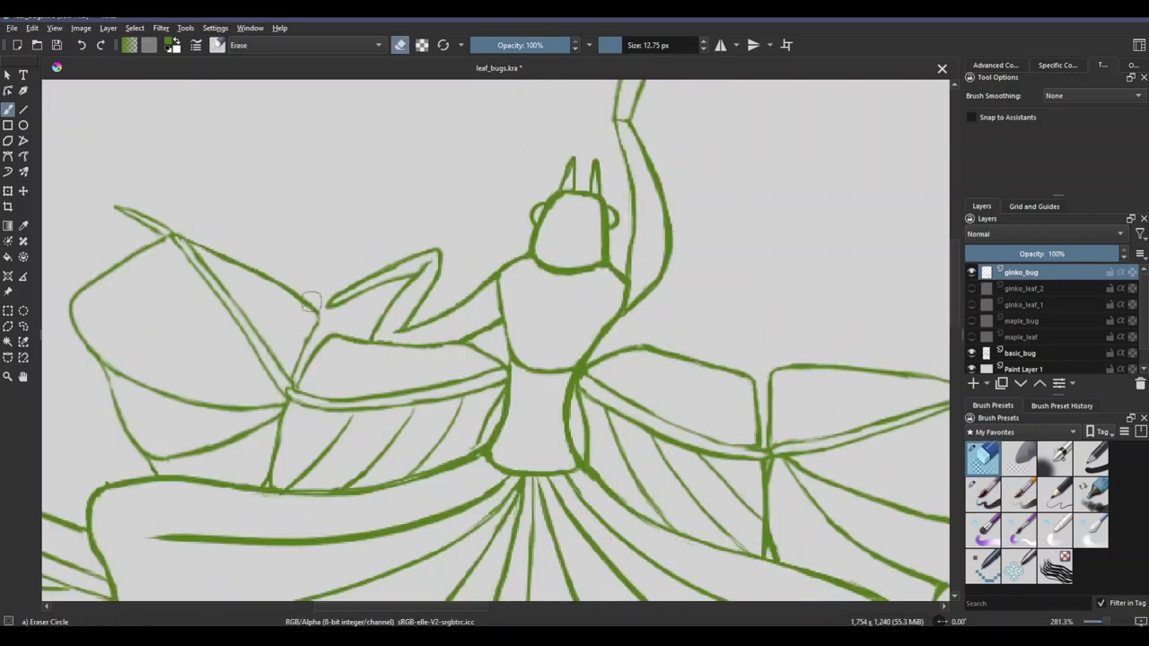
Step: Show ginko_leaf_2 as a reference and refine the upper outlines of both middle legs against it
click(970, 288)
mouse_move(346, 286)
mouse_down()
mouse_move(297, 481)
mouse_move(451, 340)
mouse_move(427, 369)
mouse_up()
key(slash)
drag(857, 488, 667, 449)
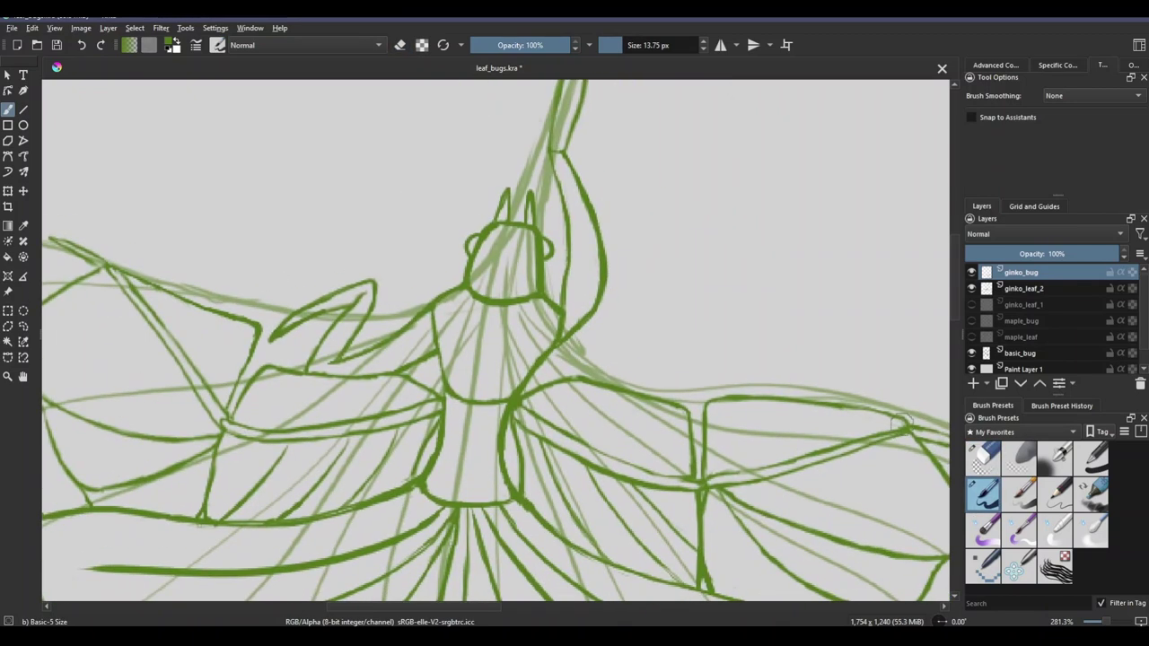
drag(823, 434, 620, 428)
key(slash)
drag(605, 388, 444, 386)
key(minus)
key(minus)
key(minus)
key(minus)
key(minus)
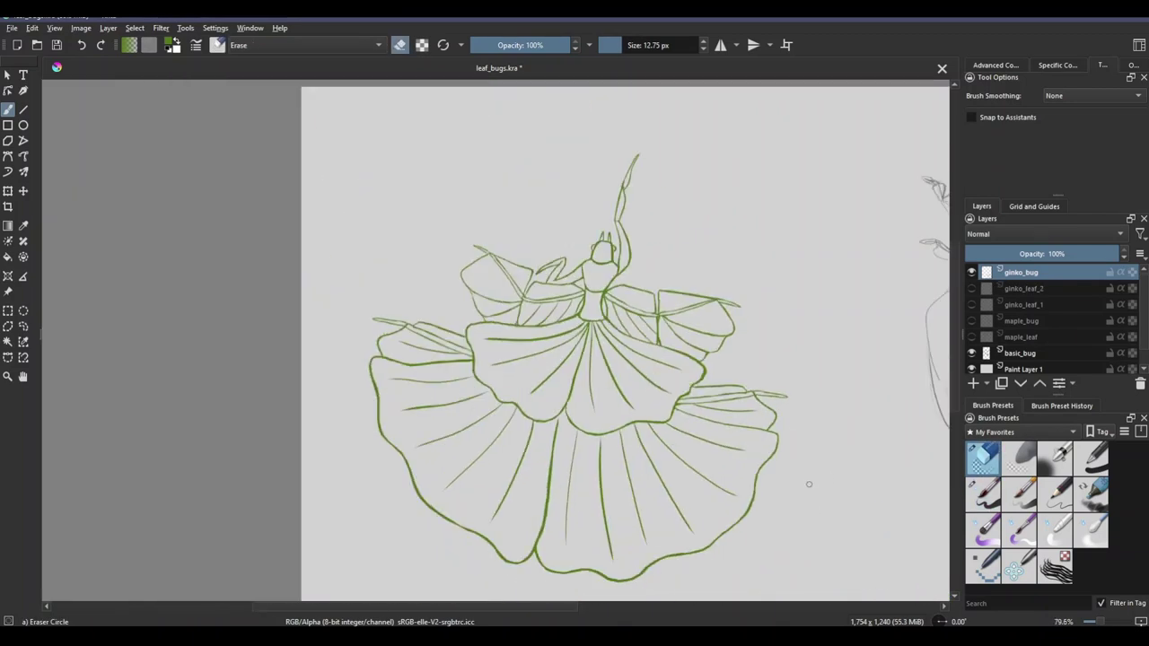
Step: Save the file, hide the ginkgo layers, and show maple_bug and maple_leaf
click(971, 288)
key(ctrl+s)
click(970, 272)
click(971, 321)
click(971, 337)
Step: Activate the maple_bug layer and clean up the lines of the left middle leg
key(plus)
key(plus)
key(plus)
key(plus)
key(minus)
key(minus)
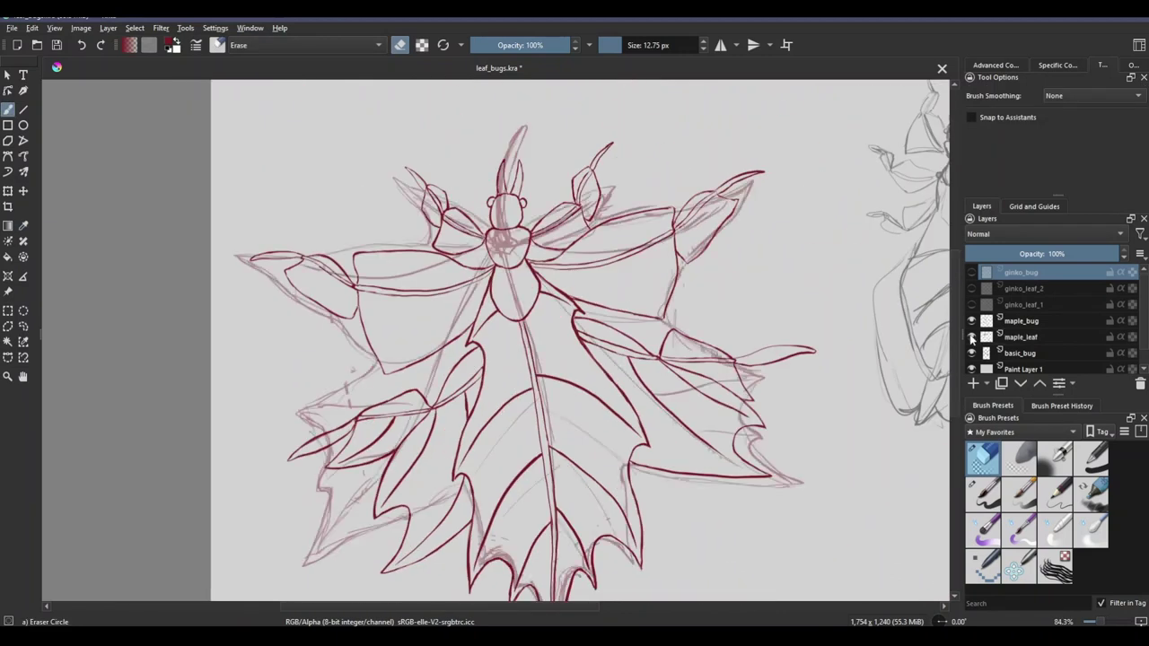
key(plus)
key(Page_Down)
key(Page_Down)
key(Page_Down)
drag(403, 327, 566, 331)
key(slash)
key(slash)
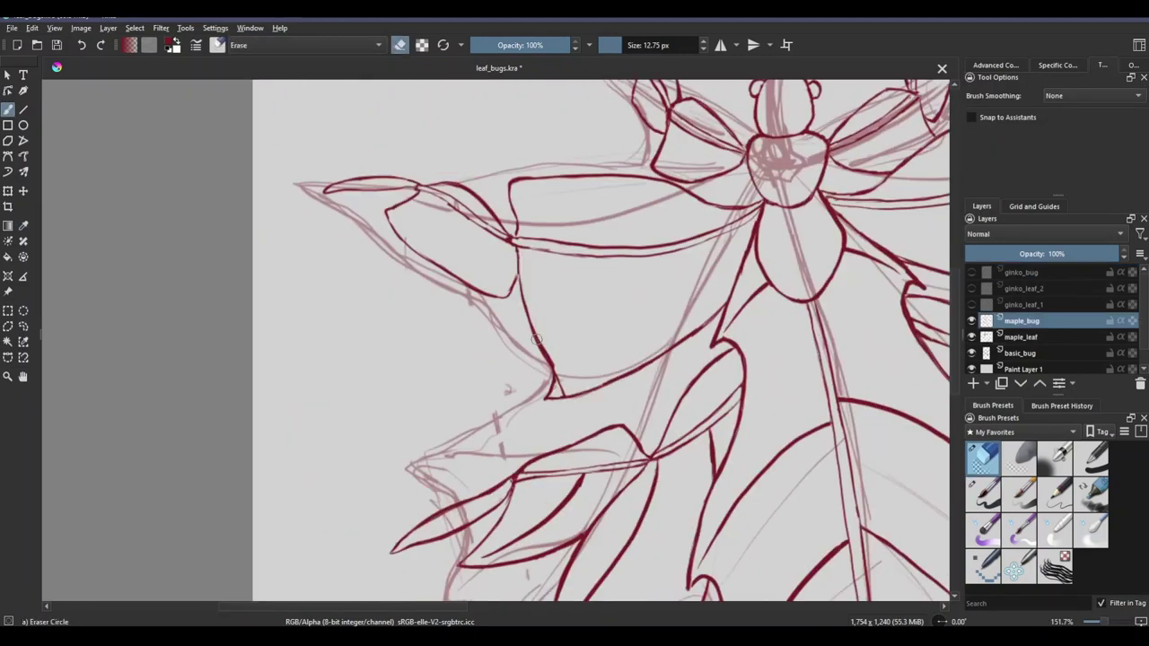
Step: Tidy the outline of the right middle leg's large lobe, including its lower corner
key(minus)
drag(808, 480, 525, 503)
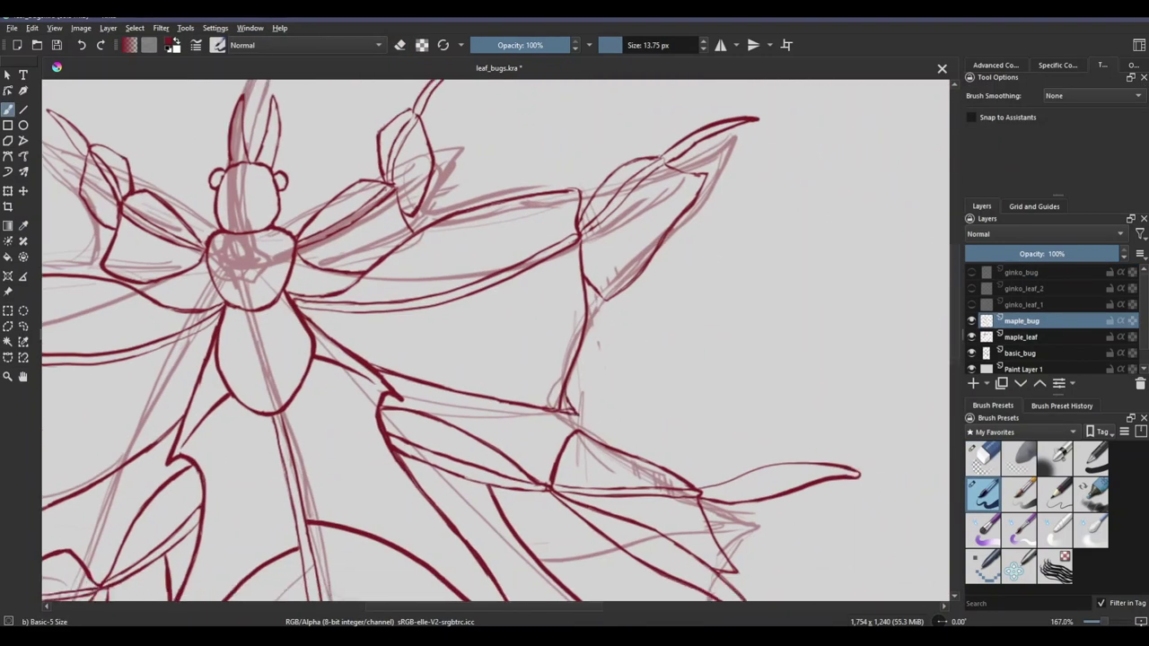
key(plus)
key(minus)
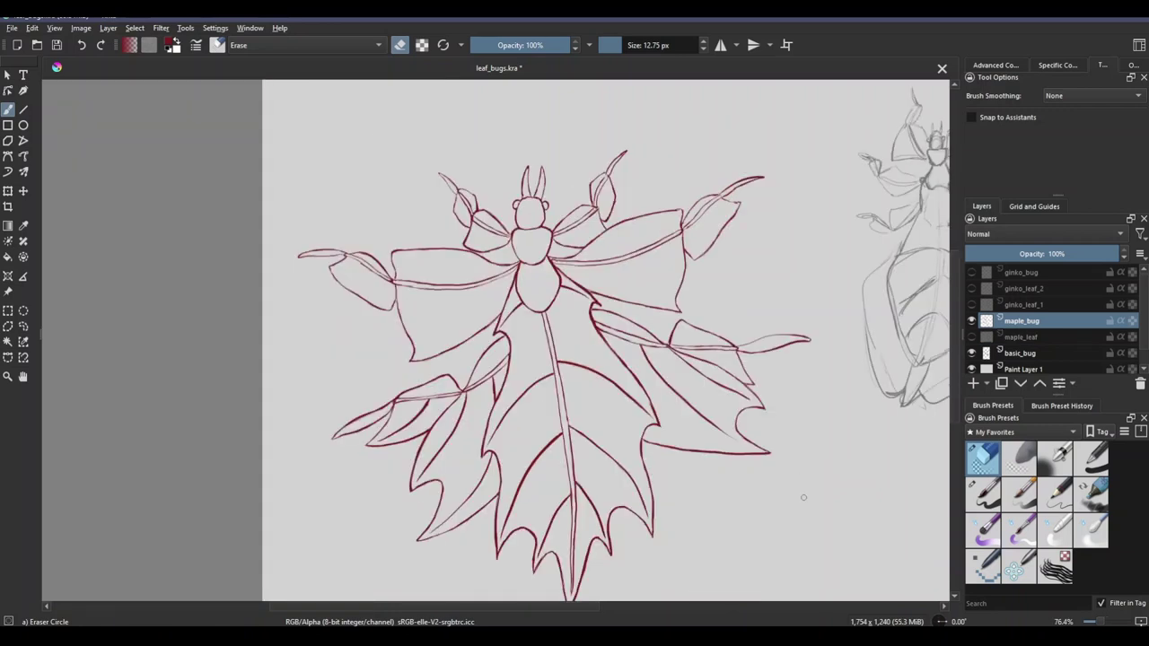
Step: Clean up the outlines of the maple bug's front legs against the maple_leaf reference, and hide maple_leaf
drag(808, 456, 809, 492)
key(plus)
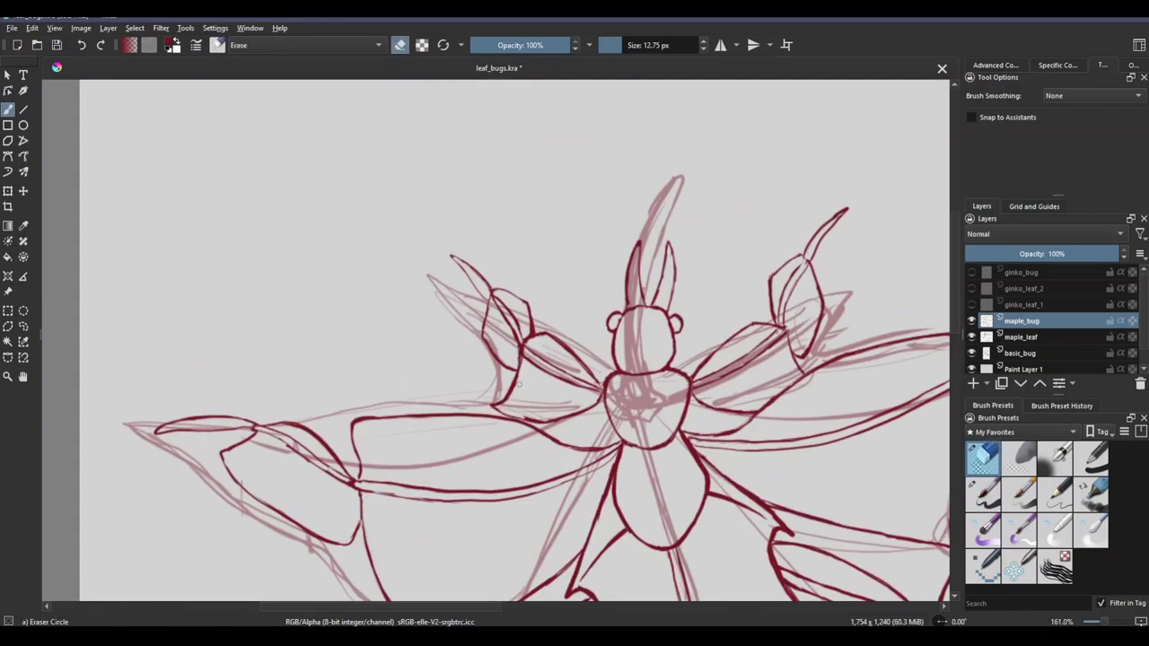
key(slash)
key(slash)
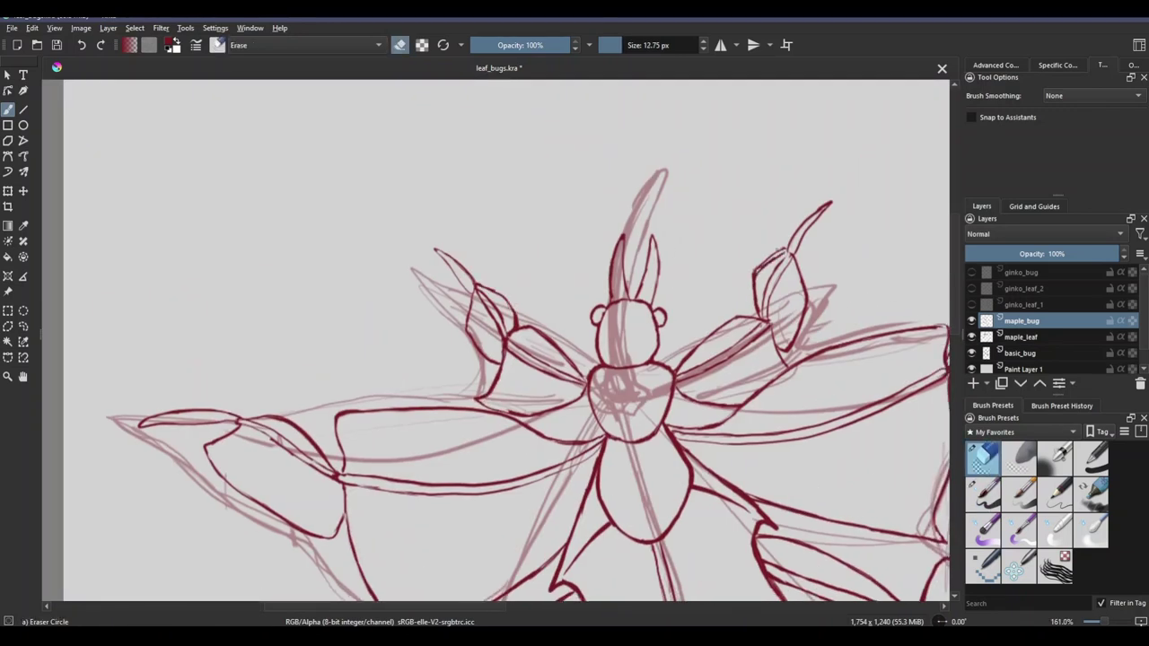
key(slash)
key(slash)
key(slash)
drag(474, 309, 485, 359)
drag(794, 265, 798, 341)
key(slash)
scroll(503, 360, down, 2)
click(972, 337)
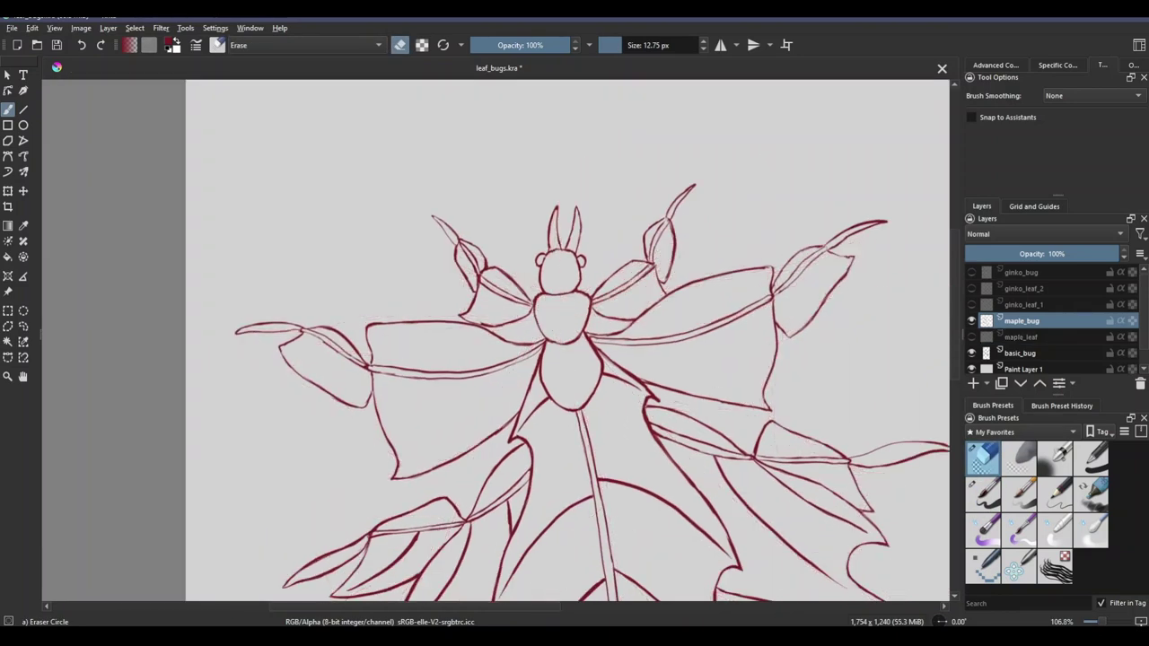
Step: Refine the maple bug's line work around its thorax and leg joints
scroll(843, 517, up, 3)
scroll(843, 517, up, 2)
key(slash)
mouse_move(530, 337)
mouse_down()
mouse_move(543, 388)
mouse_move(593, 346)
mouse_up()
key(slash)
mouse_move(543, 368)
mouse_down()
mouse_move(542, 300)
mouse_move(523, 391)
mouse_up()
drag(585, 286, 610, 453)
key(slash)
key(slash)
drag(517, 396, 496, 431)
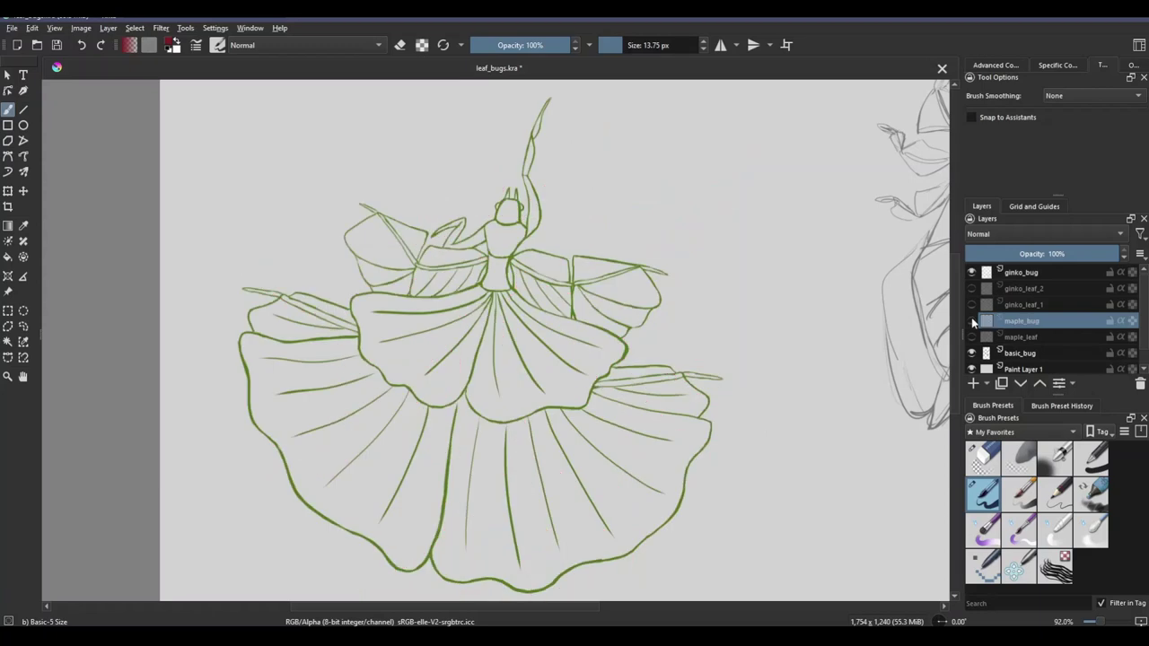
Step: Hide the finished bug layers, add a new paint layer, and sketch a curved dark green stem with a faint leaf-shaped guide
scroll(679, 441, down, 2)
key(Insert)
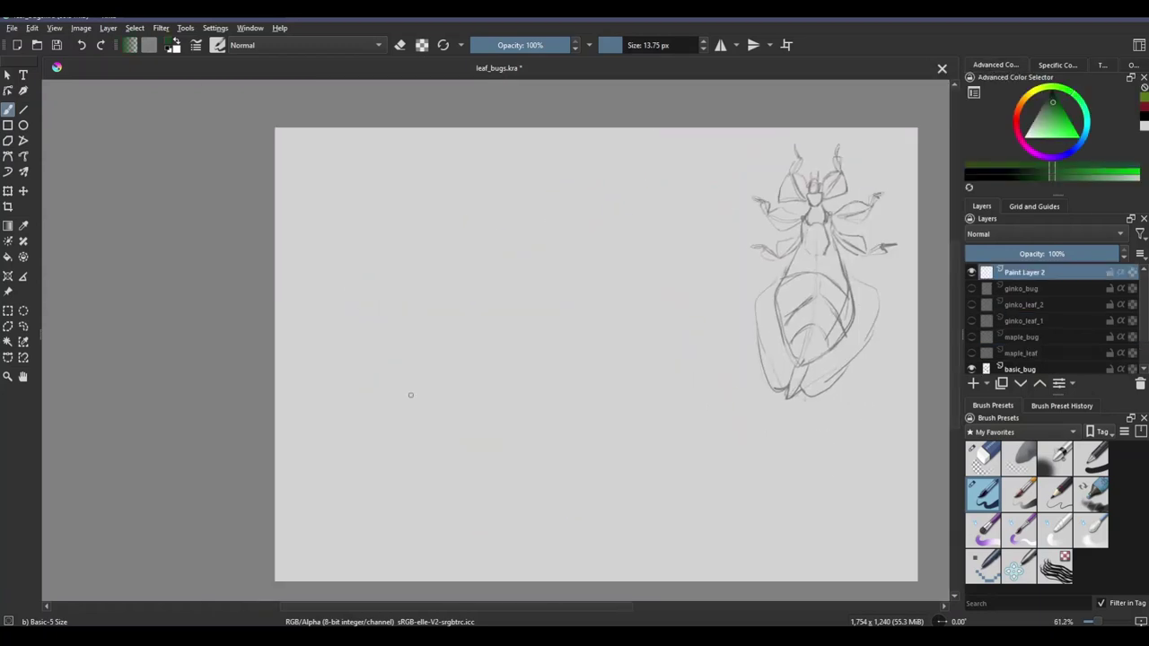
mouse_move(395, 393)
mouse_down()
mouse_move(599, 298)
mouse_move(477, 302)
mouse_up()
drag(484, 286, 316, 444)
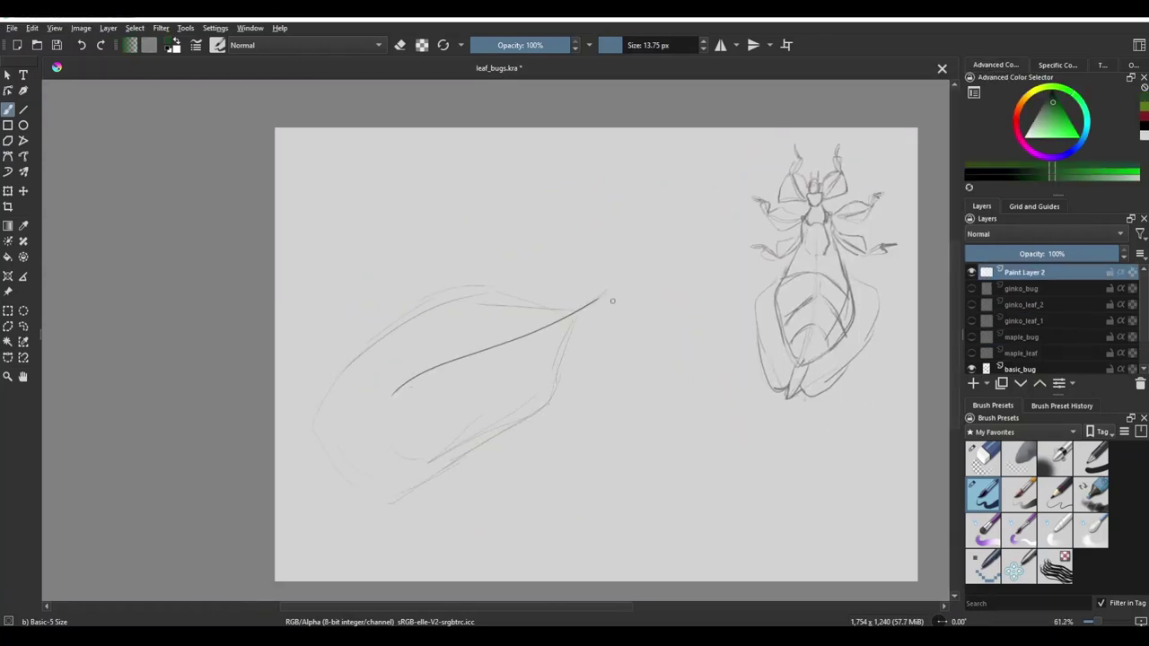
drag(607, 293, 385, 404)
mouse_move(553, 331)
mouse_down()
mouse_move(383, 406)
mouse_move(391, 399)
mouse_move(446, 464)
mouse_up()
key(e)
key(e)
key(ctrl+z)
Step: Draw long dark green needles hanging along the whole lower side of the stem
mouse_move(400, 396)
mouse_down()
mouse_move(395, 491)
mouse_move(359, 509)
mouse_up()
mouse_move(415, 388)
mouse_down()
mouse_move(422, 498)
mouse_move(421, 482)
mouse_up()
drag(454, 377, 449, 449)
drag(463, 369, 452, 476)
mouse_move(478, 365)
mouse_down()
mouse_move(474, 396)
mouse_move(429, 465)
mouse_up()
drag(492, 357, 474, 452)
drag(574, 317, 550, 422)
drag(563, 327, 542, 406)
drag(514, 350, 500, 419)
Step: Draw needles fanning out around the branch's lower-left end and along its upper side
mouse_move(400, 390)
mouse_down()
mouse_move(341, 436)
mouse_move(336, 368)
mouse_move(321, 392)
mouse_up()
drag(399, 386, 341, 343)
drag(422, 372, 369, 322)
drag(453, 358, 395, 324)
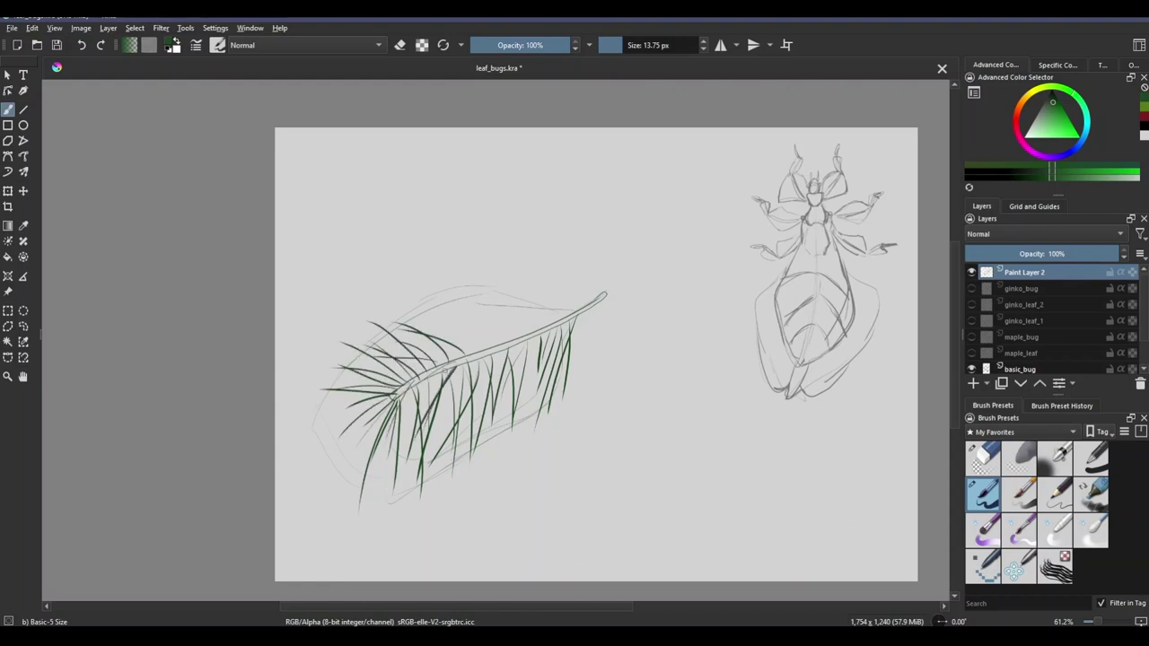
drag(566, 309, 476, 306)
drag(476, 334, 409, 331)
drag(539, 322, 426, 313)
drag(493, 333, 445, 315)
Step: Fill the gaps on both sides of the branch with additional overlapping needles
drag(577, 314, 571, 361)
drag(534, 345, 526, 404)
drag(517, 346, 466, 317)
drag(456, 357, 399, 341)
drag(409, 403, 408, 449)
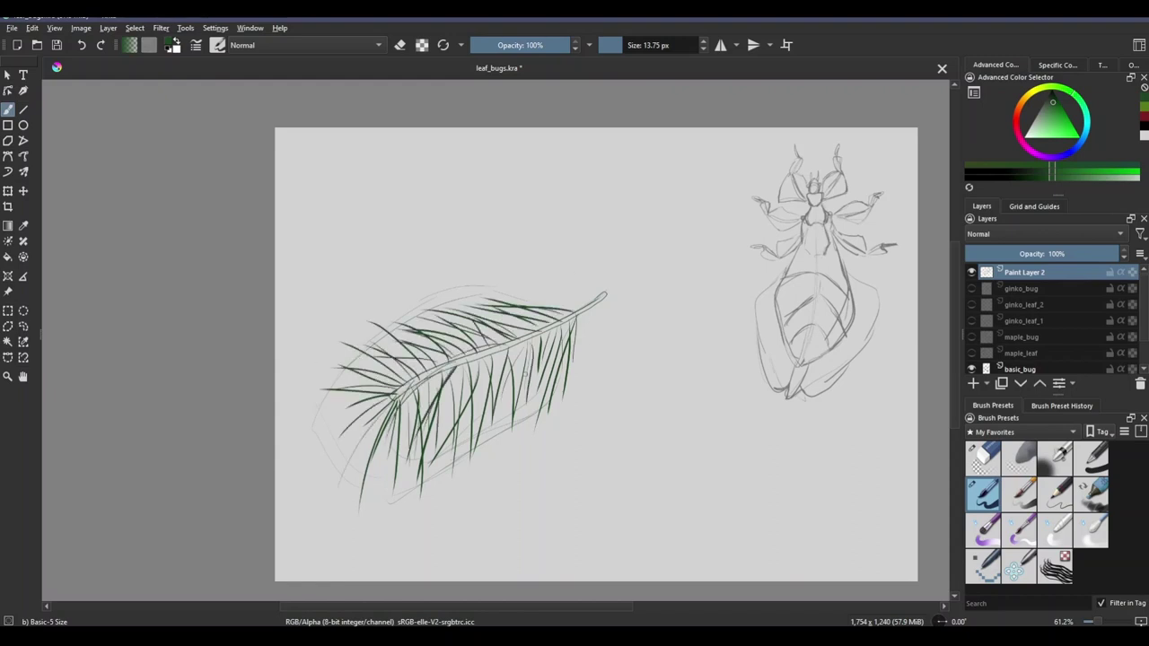
drag(503, 386, 490, 375)
drag(397, 382, 262, 363)
drag(499, 365, 464, 462)
drag(536, 327, 522, 421)
drag(573, 295, 530, 395)
drag(508, 298, 476, 301)
drag(561, 307, 458, 391)
drag(497, 336, 423, 392)
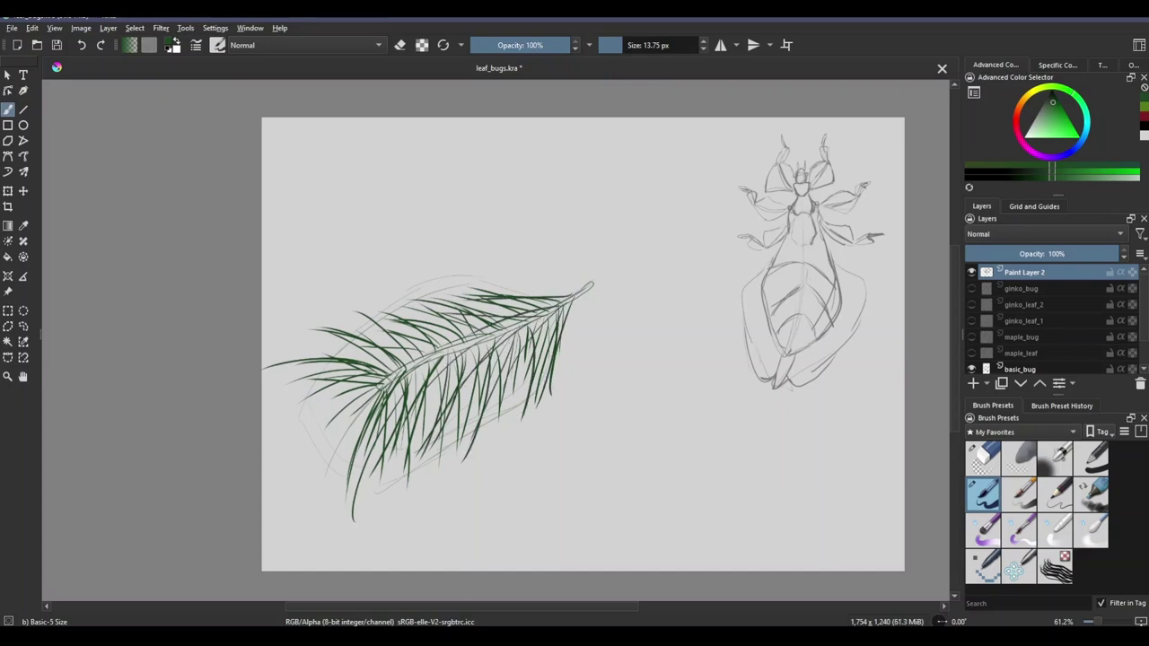
Step: Thicken the foliage with more long needles around the branch's lower-left end and both edges
drag(436, 352, 376, 471)
drag(468, 310, 388, 291)
drag(384, 386, 278, 446)
drag(377, 412, 347, 501)
drag(488, 340, 466, 454)
drag(544, 323, 526, 411)
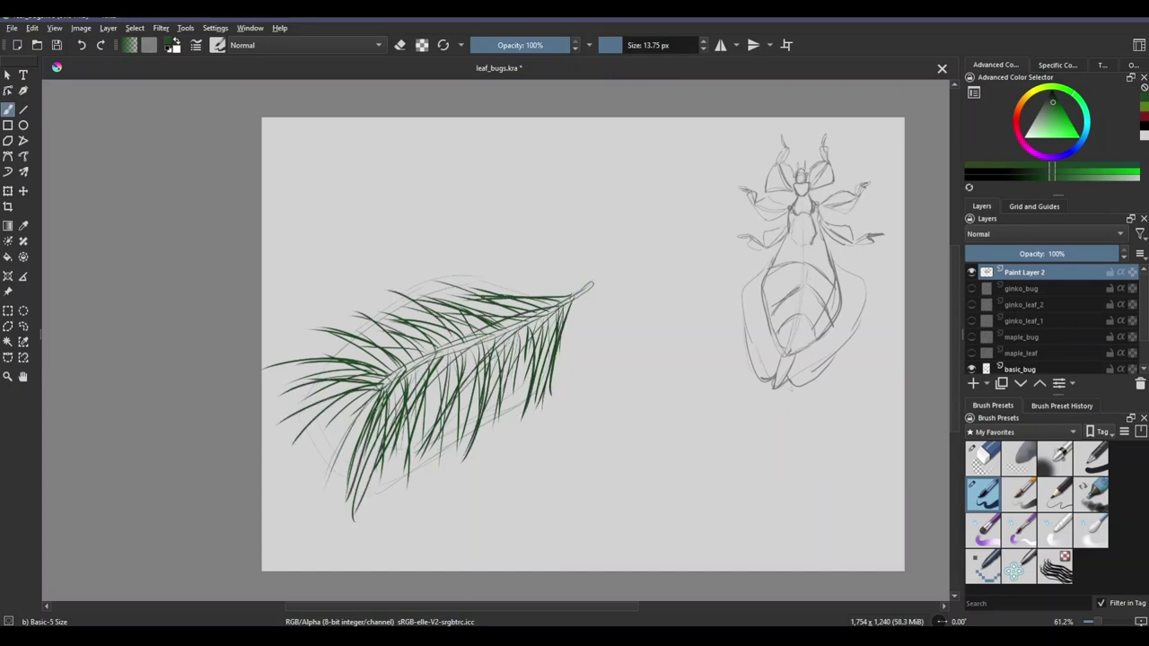
drag(508, 303, 437, 314)
drag(496, 334, 366, 355)
Step: Fade Paint Layer 2 to 49% opacity and sketch the insect's head and thorax on a new layer above it
key(ctrl+t)
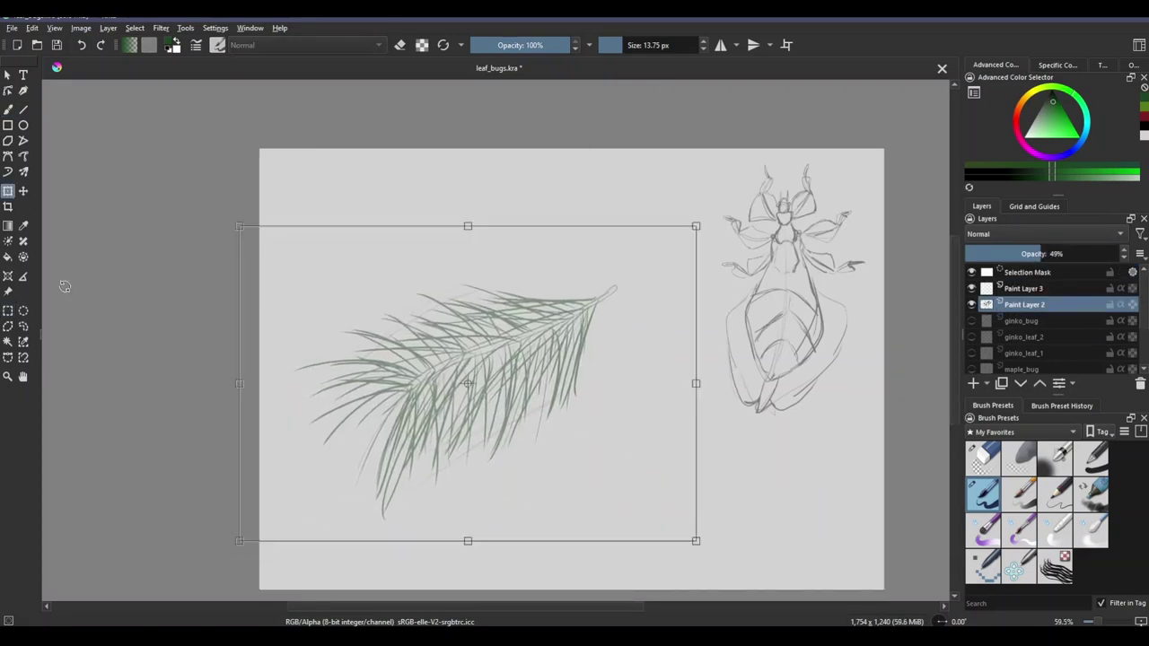
key(Return)
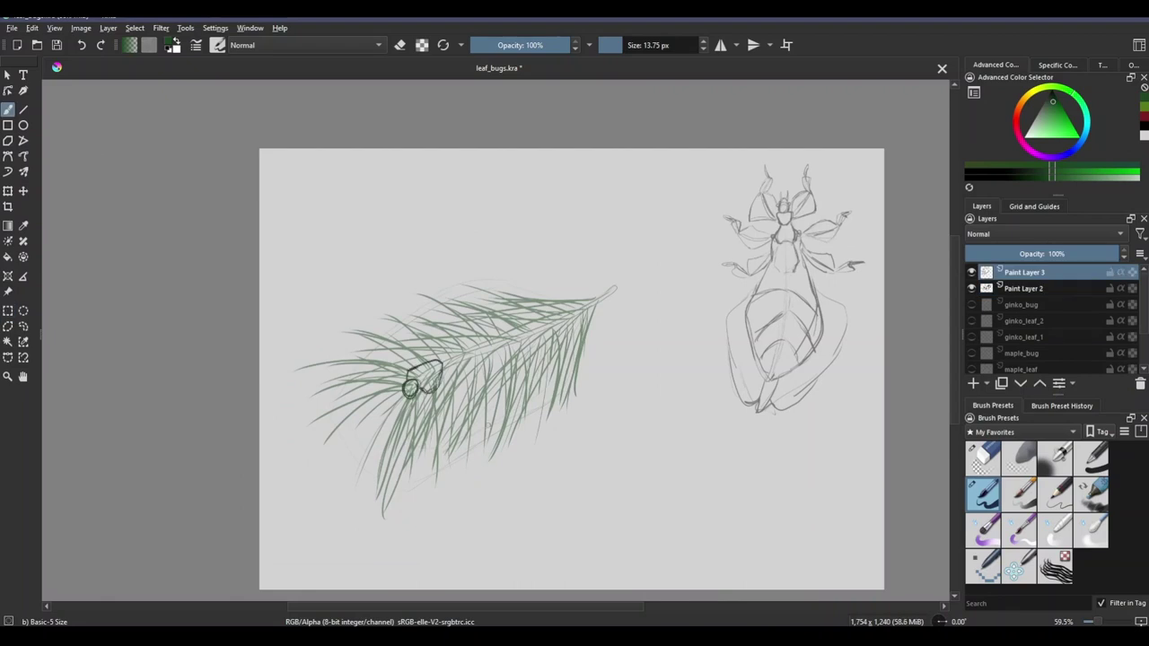
scroll(422, 477, up, 2)
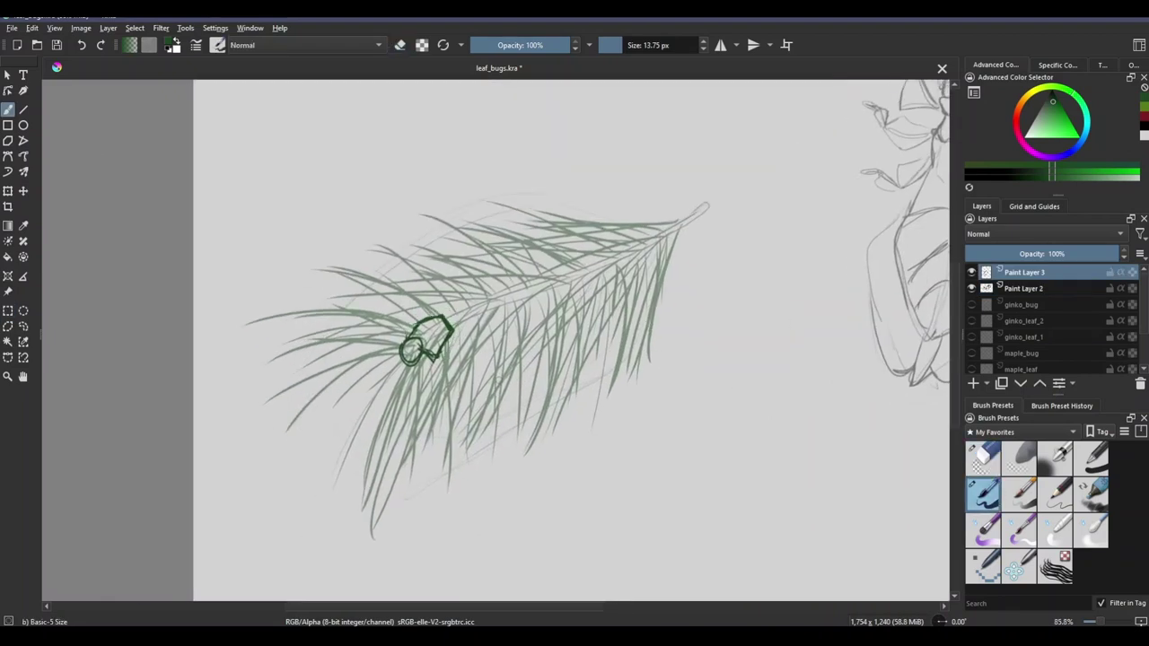
drag(503, 377, 465, 404)
drag(409, 355, 447, 330)
Step: Draw the insect's long, tapering abdomen along the branch stem up to its tip
mouse_move(449, 325)
mouse_down()
mouse_move(653, 239)
mouse_move(672, 216)
mouse_move(620, 267)
mouse_up()
drag(469, 311, 637, 239)
drag(440, 323, 589, 269)
drag(577, 276, 659, 225)
click(982, 458)
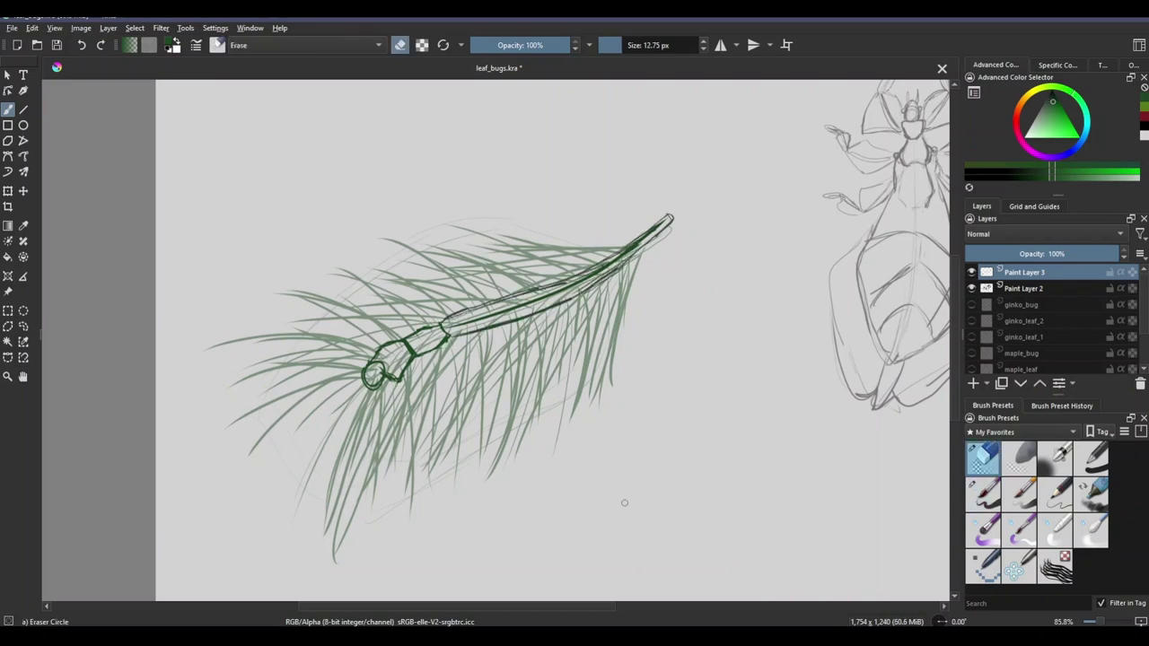
scroll(387, 399, up, 1)
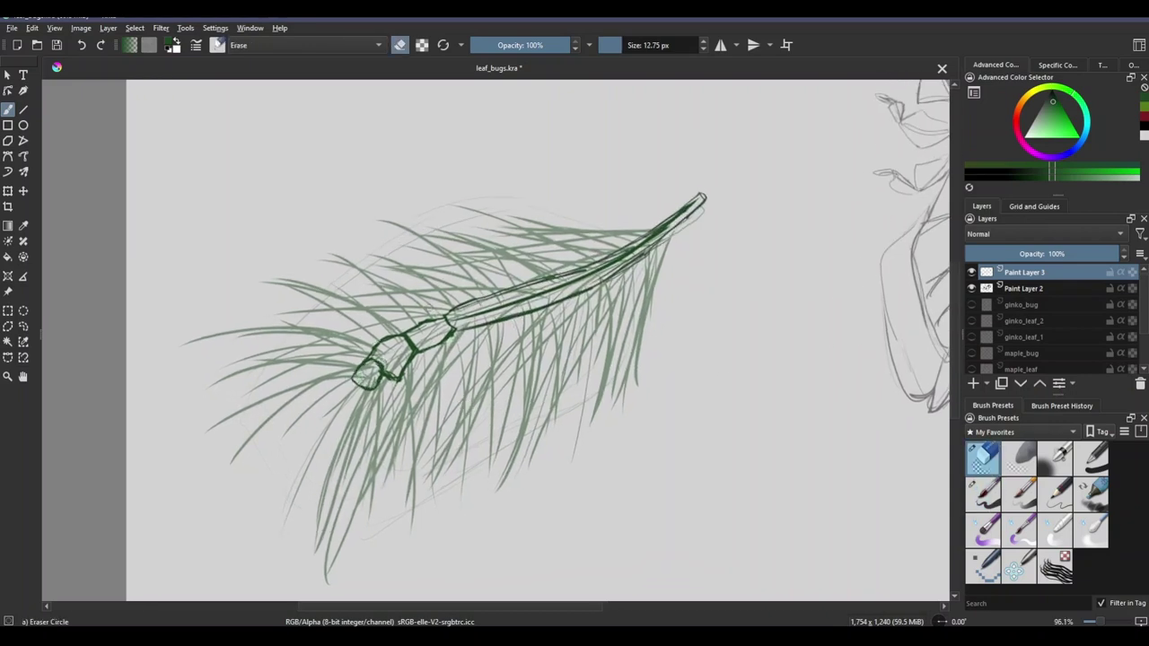
Step: Sketch the insect's two angled front legs reaching forward from the thorax
key(slash)
drag(405, 380, 348, 528)
drag(374, 347, 226, 406)
drag(360, 404, 335, 425)
key(slash)
drag(352, 478, 327, 508)
key(slash)
Step: Draw two straight antennae and two small round eyes on the insect's head
drag(334, 408, 256, 451)
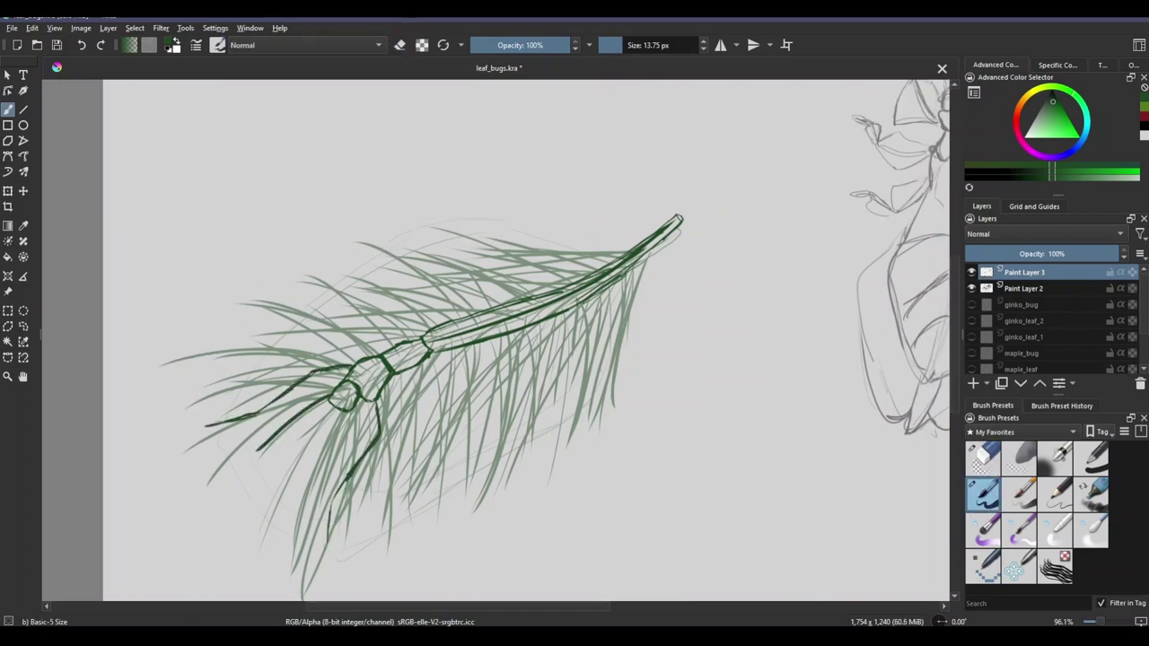
key(ctrl+z)
mouse_move(333, 401)
mouse_down()
mouse_move(241, 460)
mouse_move(306, 485)
mouse_up()
key(slash)
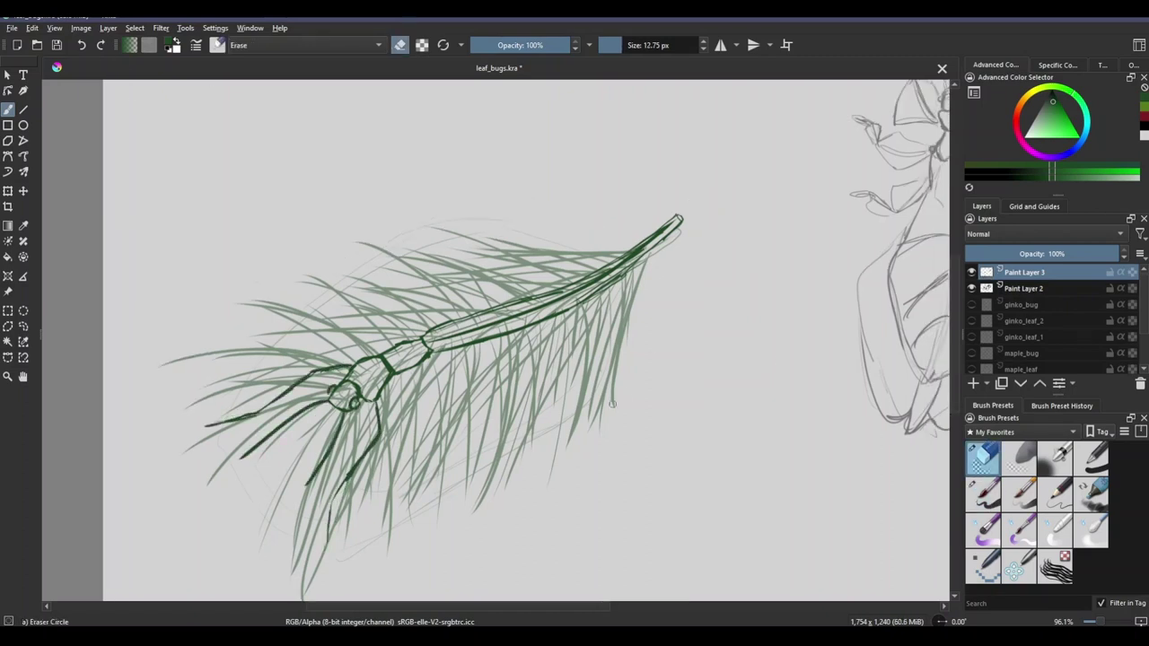
key(slash)
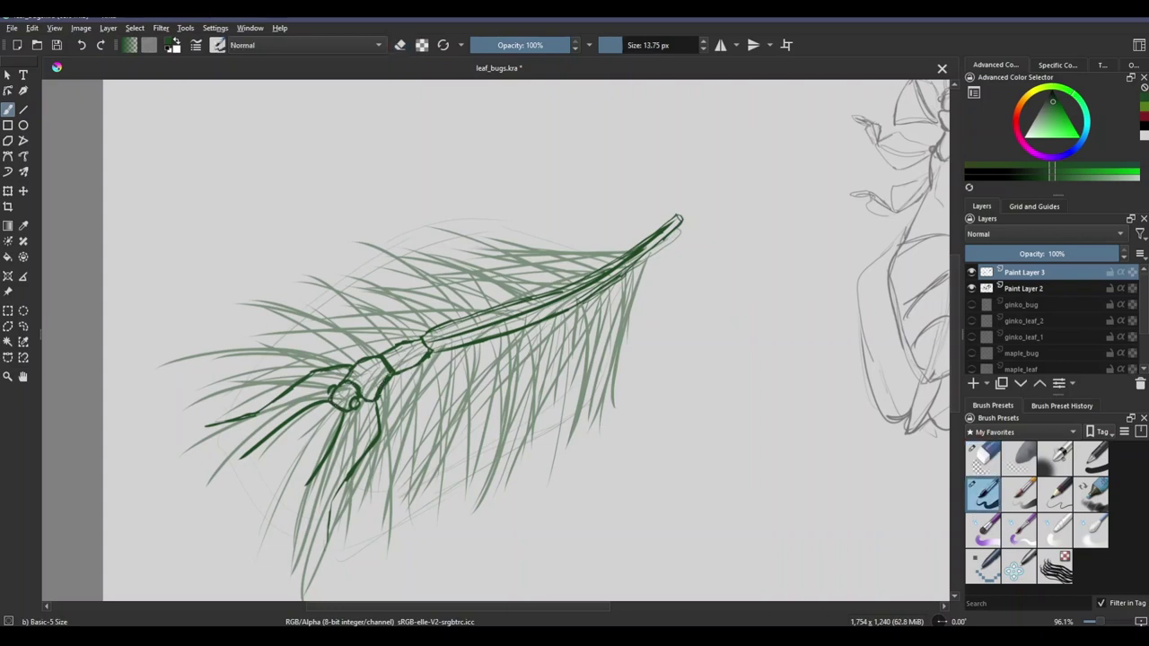
Step: Erase the surplus lines inside the abdomen and redraw its outline and rounded tip
key(slash)
mouse_move(669, 225)
mouse_down()
mouse_move(440, 337)
mouse_move(534, 298)
mouse_up()
drag(645, 262, 582, 304)
mouse_move(681, 212)
mouse_down()
mouse_move(650, 237)
mouse_move(681, 226)
mouse_up()
mouse_move(629, 270)
mouse_down()
mouse_move(431, 332)
mouse_move(568, 305)
mouse_up()
key(slash)
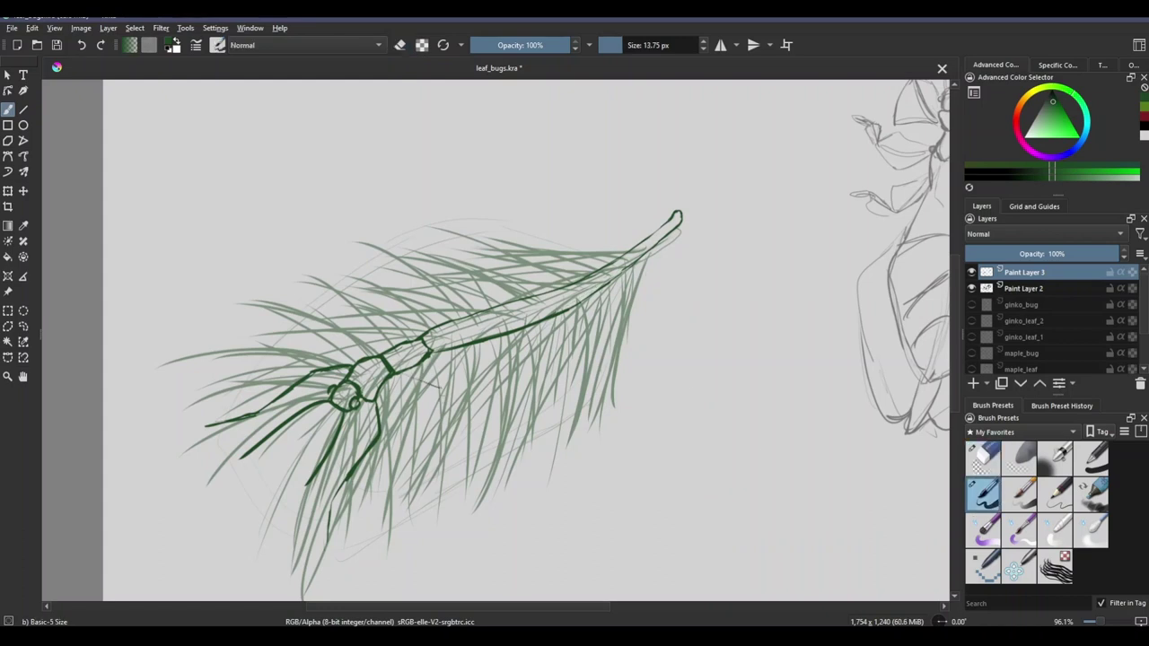
Step: Sketch the bent middle and hind legs on both sides of the insect's body
drag(400, 376, 429, 478)
drag(361, 320, 374, 350)
drag(350, 307, 433, 300)
mouse_move(485, 334)
mouse_down()
mouse_move(510, 404)
mouse_move(522, 406)
mouse_up()
key(slash)
key(slash)
scroll(398, 571, up, 1)
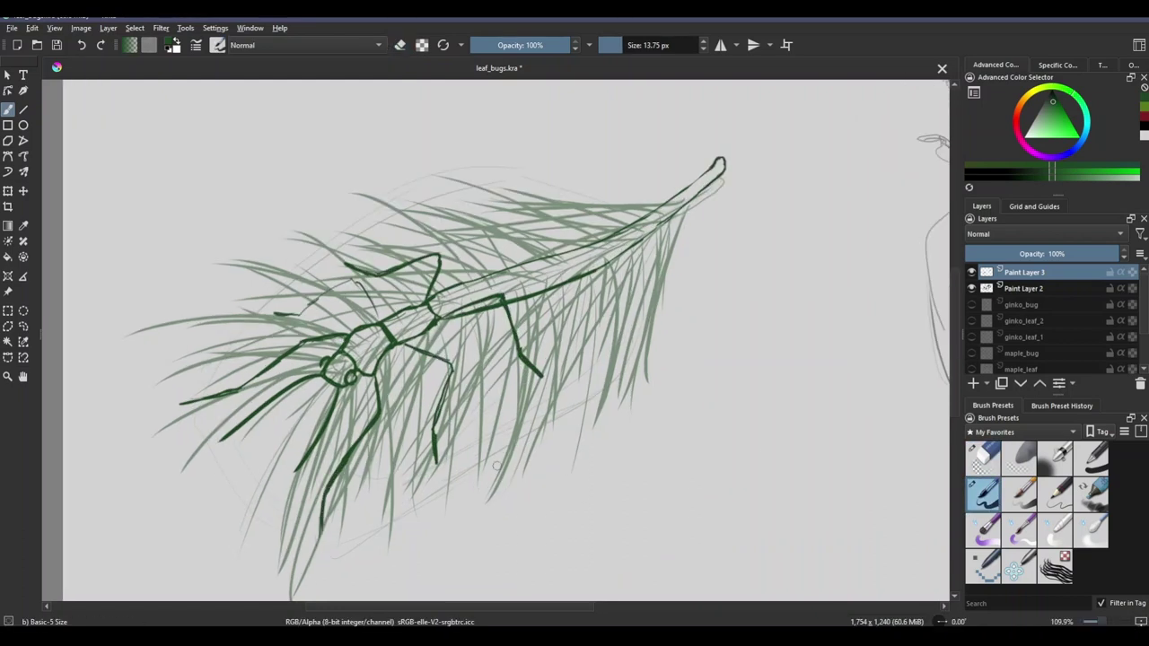
Step: Thicken the lower front leg and add needle-like spikes along both of its edges
drag(370, 438, 324, 539)
drag(449, 359, 550, 334)
drag(427, 462, 405, 508)
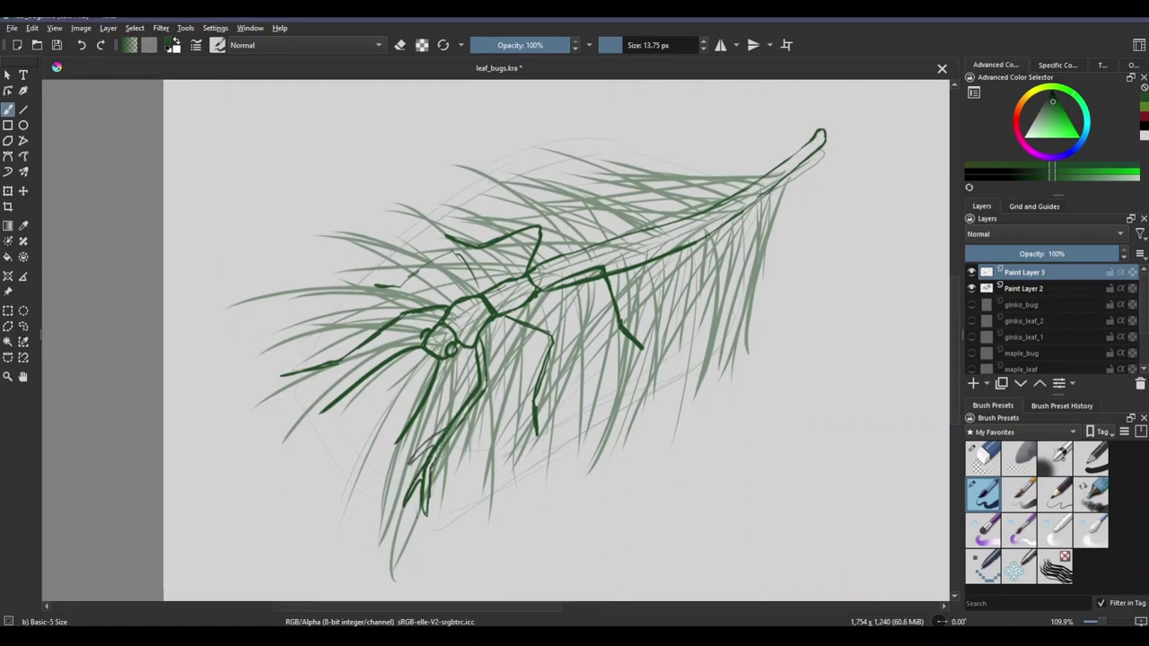
drag(489, 390, 476, 456)
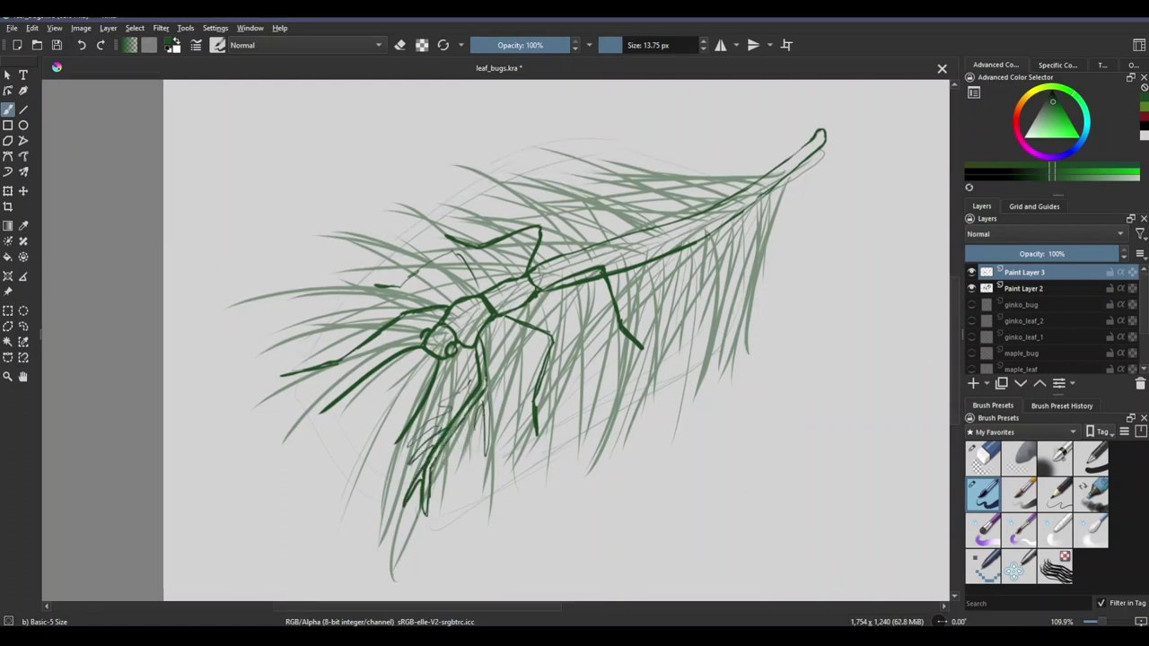
drag(474, 415, 443, 480)
drag(444, 426, 412, 440)
drag(469, 390, 419, 434)
key(slash)
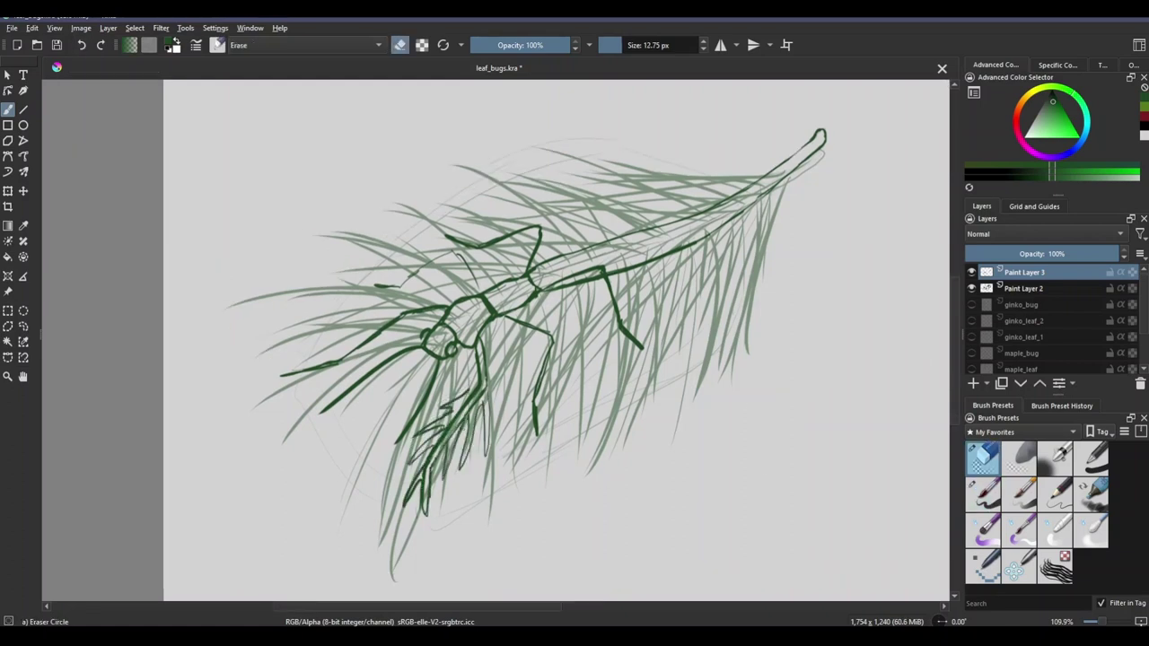
key(slash)
Step: Sketch short needle spikes beside the insect's head and touch up the head outline
drag(538, 359, 525, 375)
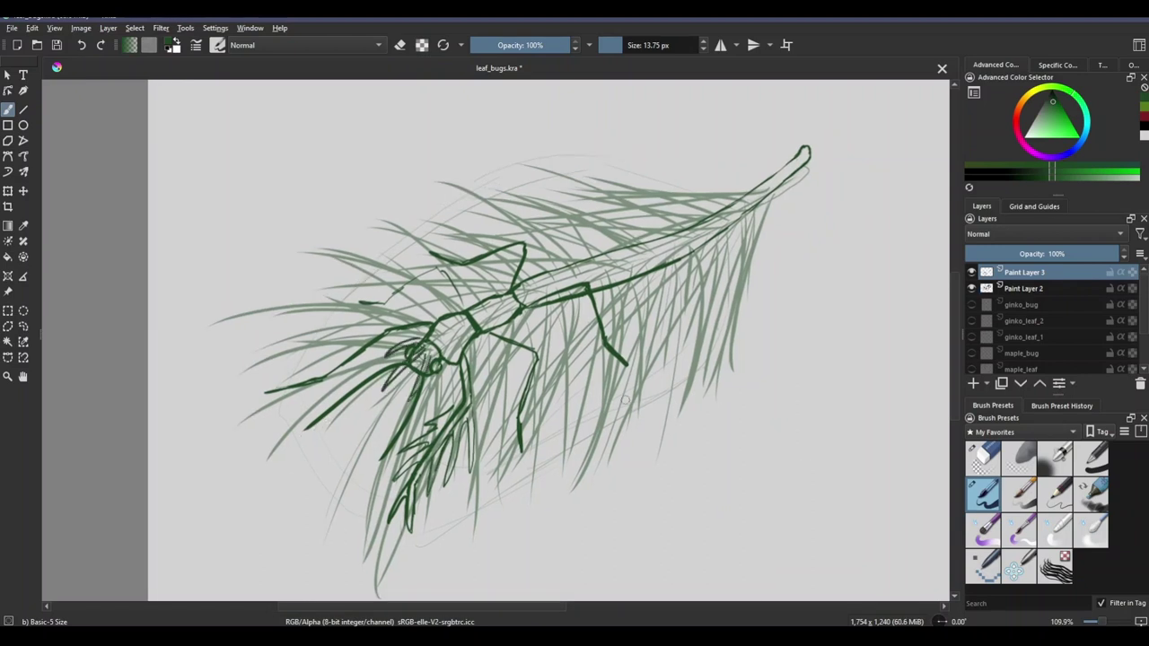
scroll(626, 398, up, 1)
key(slash)
scroll(395, 359, up, 1)
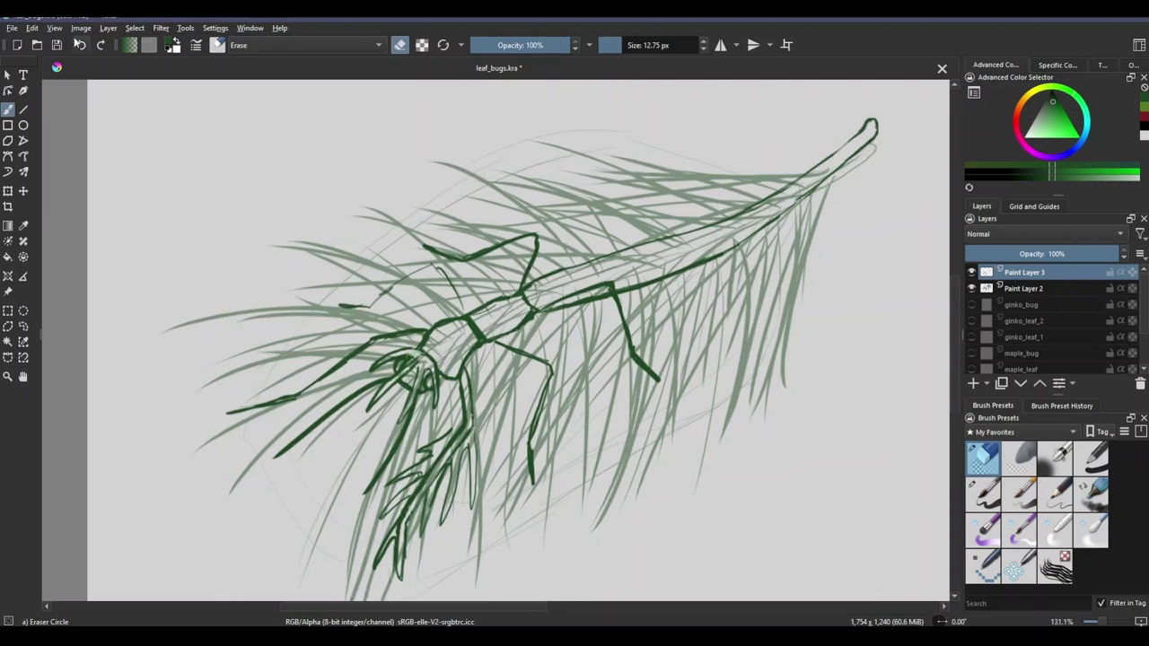
key(slash)
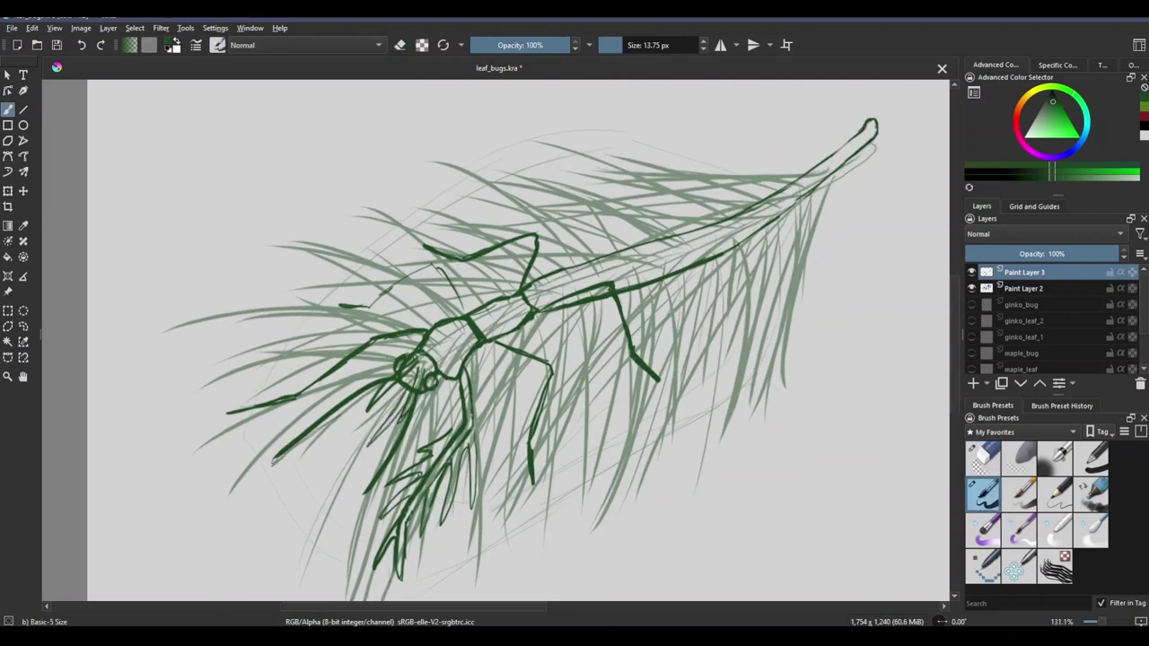
Step: Reshape both antennae into thicker pointed needles and erase the lines overlapping the head
key(slash)
mouse_move(377, 391)
mouse_down()
mouse_move(309, 437)
mouse_move(370, 448)
mouse_move(270, 466)
mouse_up()
key(slash)
drag(399, 429, 357, 501)
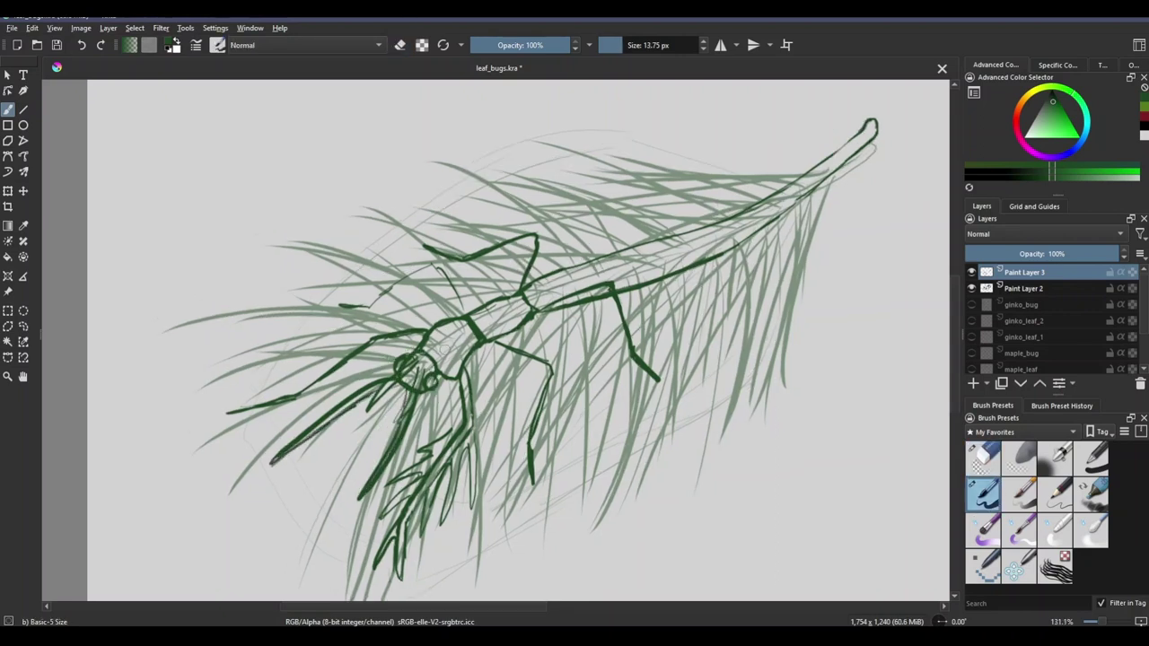
key(slash)
drag(360, 397, 274, 460)
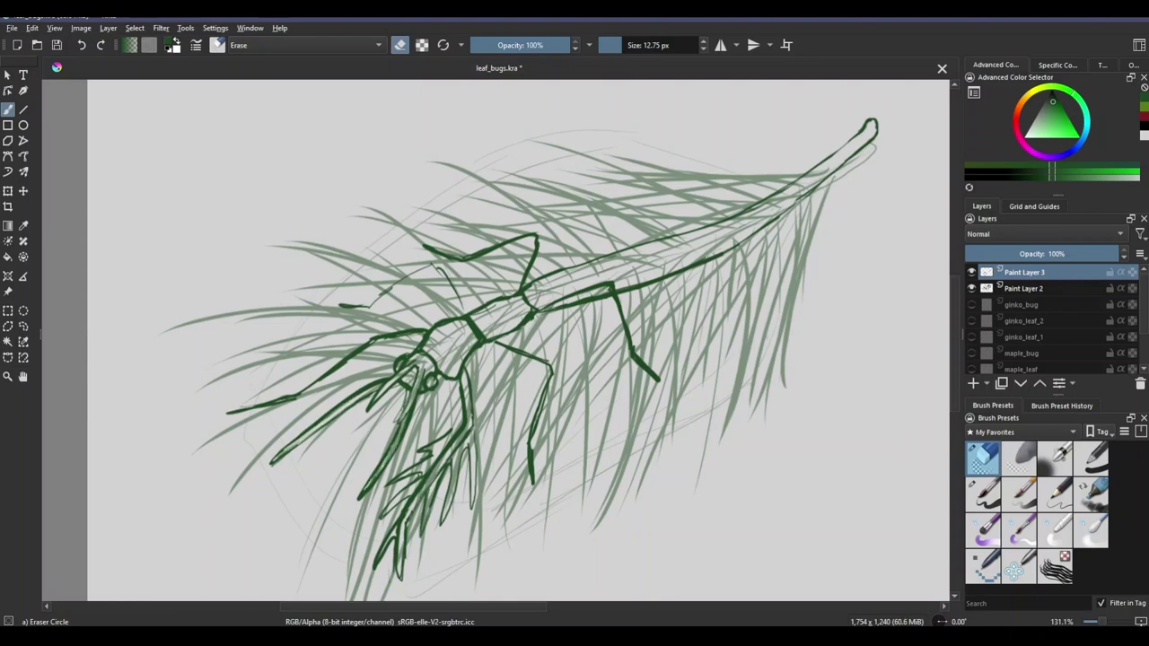
key(slash)
scroll(610, 438, up, 2)
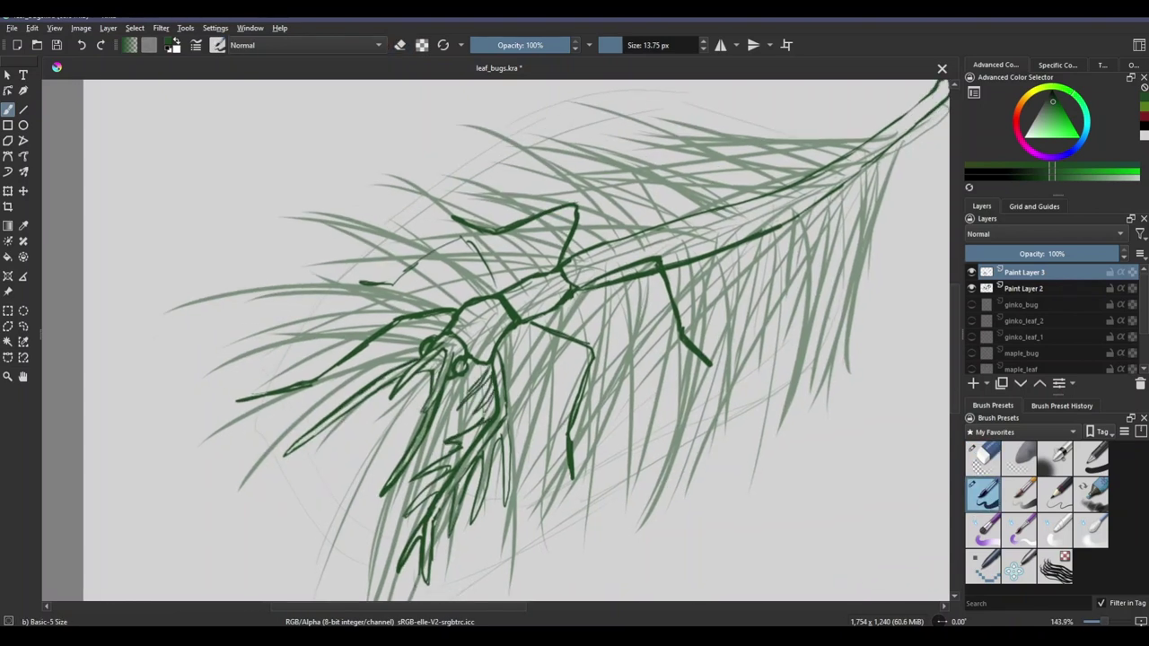
scroll(476, 404, down, 1)
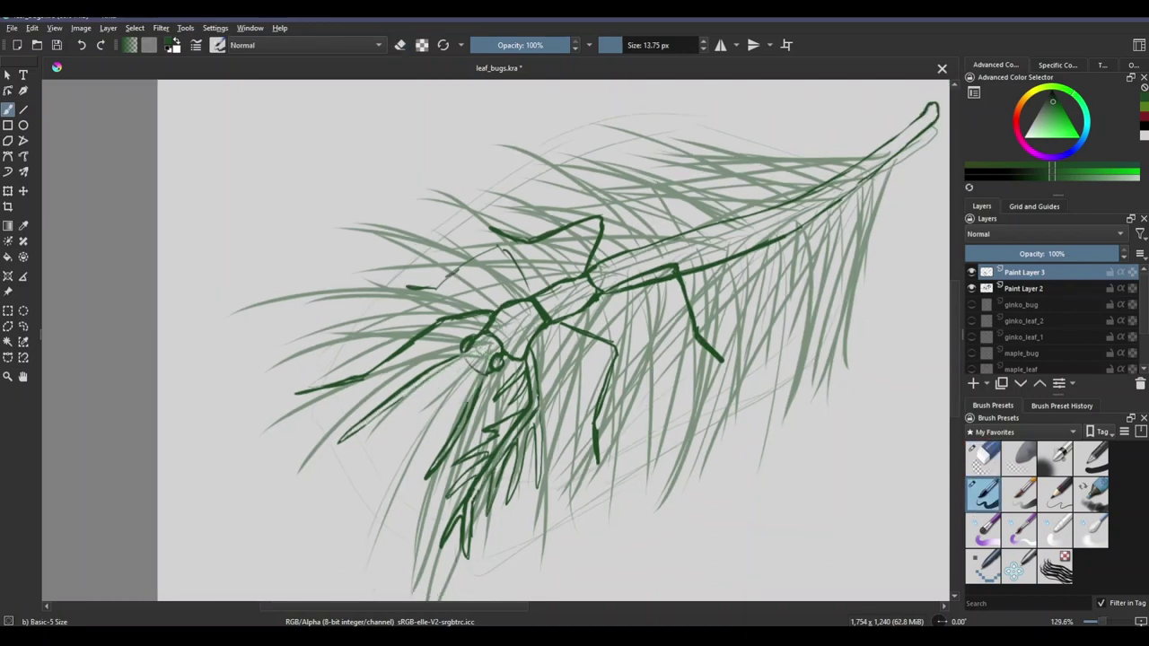
Step: Widen the lower middle leg into a double outline and cover it with needle-like spikes
key(e)
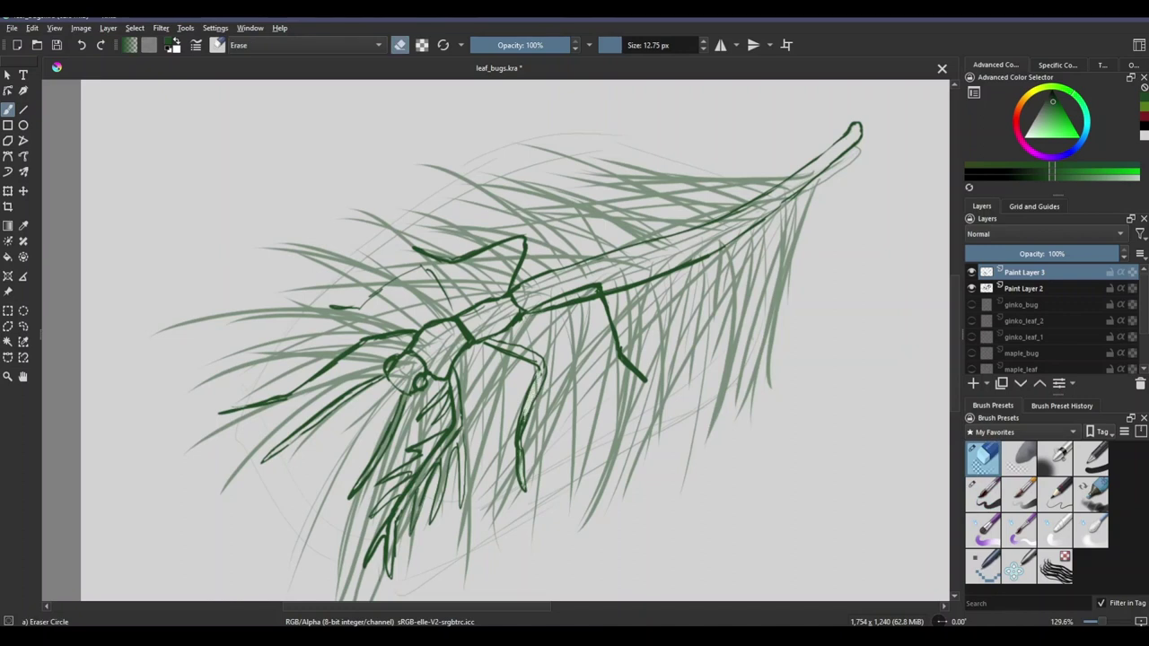
click(983, 494)
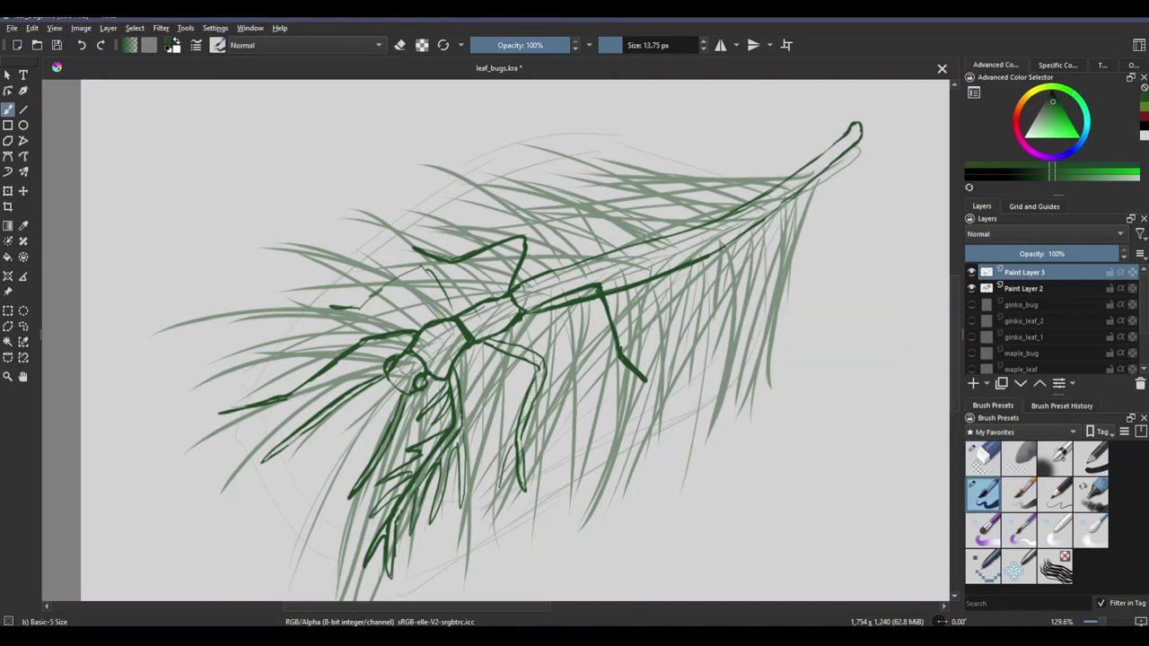
mouse_move(508, 377)
mouse_down()
mouse_move(499, 458)
mouse_move(505, 449)
mouse_up()
drag(557, 373, 539, 453)
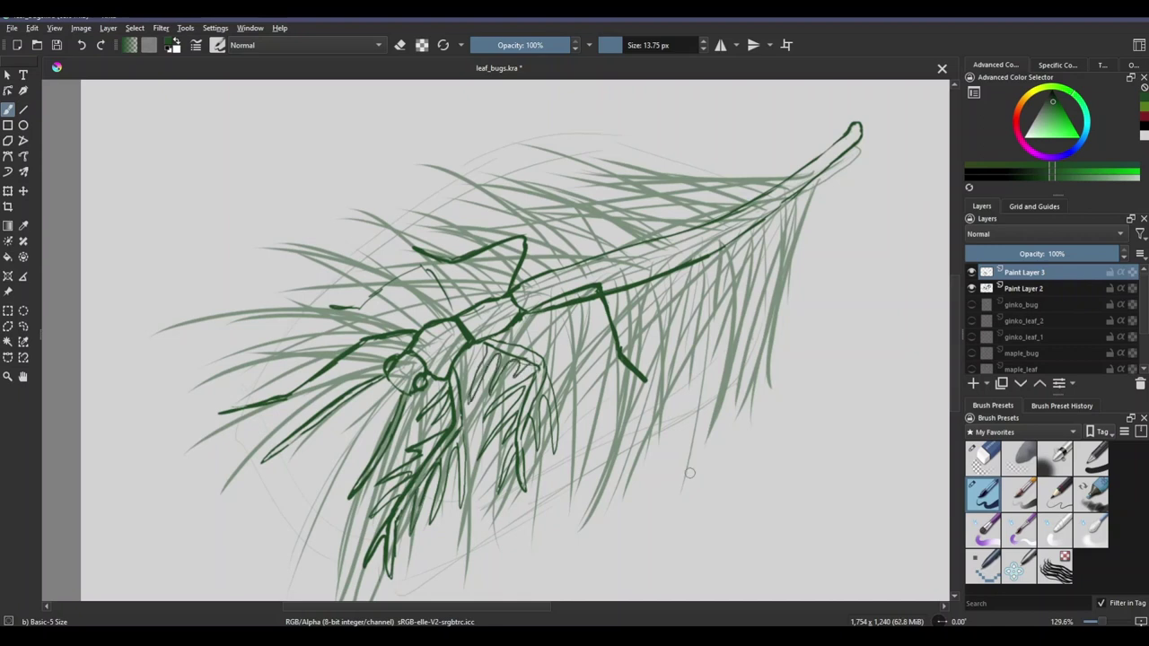
Step: Widen the lower hind leg into a double outline and add needle-like spikes along its inner side
key(e)
drag(515, 312, 551, 310)
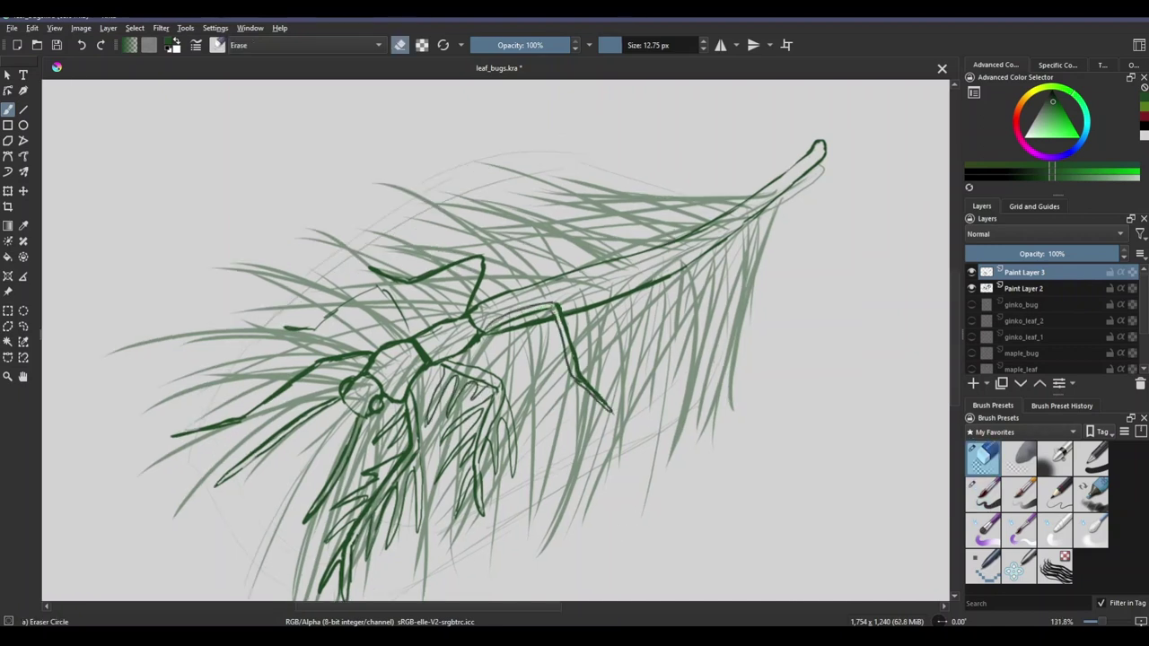
key(e)
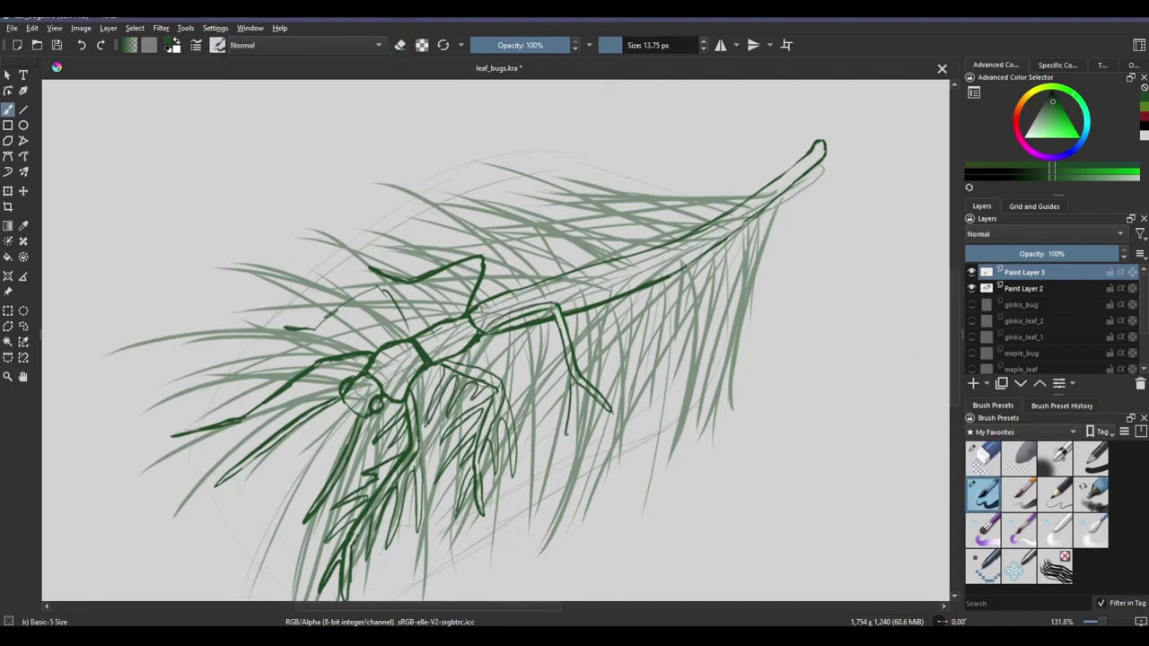
scroll(350, 376, up, 1)
mouse_move(640, 295)
mouse_down()
mouse_move(584, 377)
mouse_move(620, 454)
mouse_up()
mouse_move(660, 359)
mouse_down()
mouse_move(644, 316)
mouse_move(650, 350)
mouse_up()
key(e)
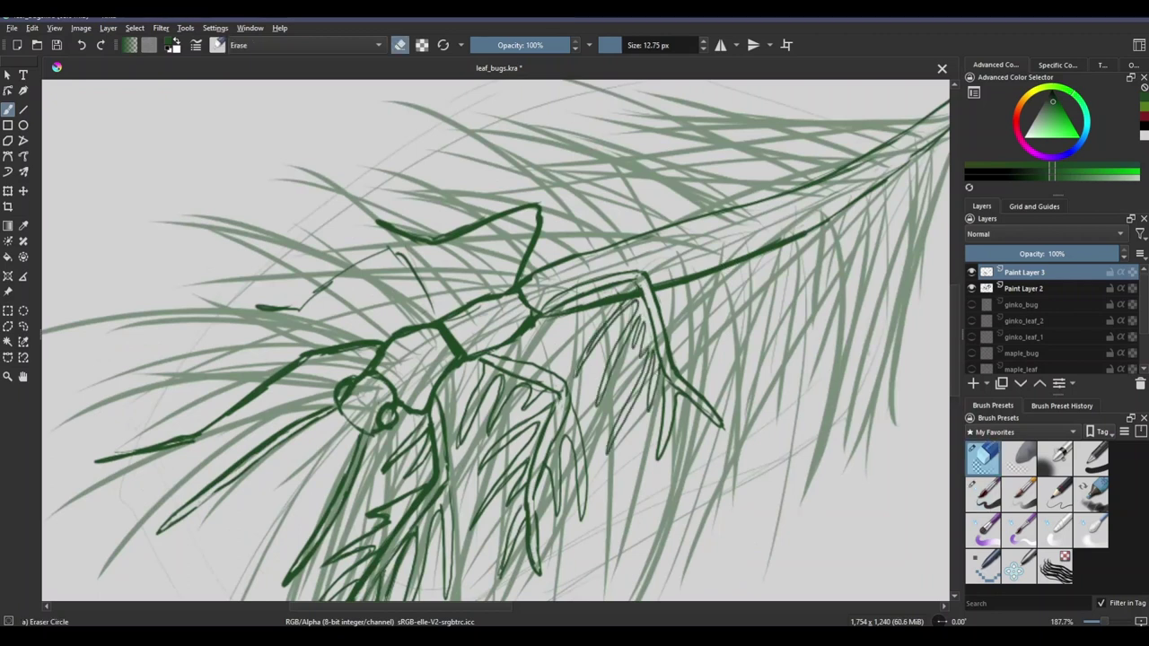
Step: Add short needle spikes beneath the upper segment of the lower hind leg and fill out its lower spikes
key(e)
key(e)
key(e)
key(e)
key(e)
drag(780, 482, 809, 522)
key(e)
key(e)
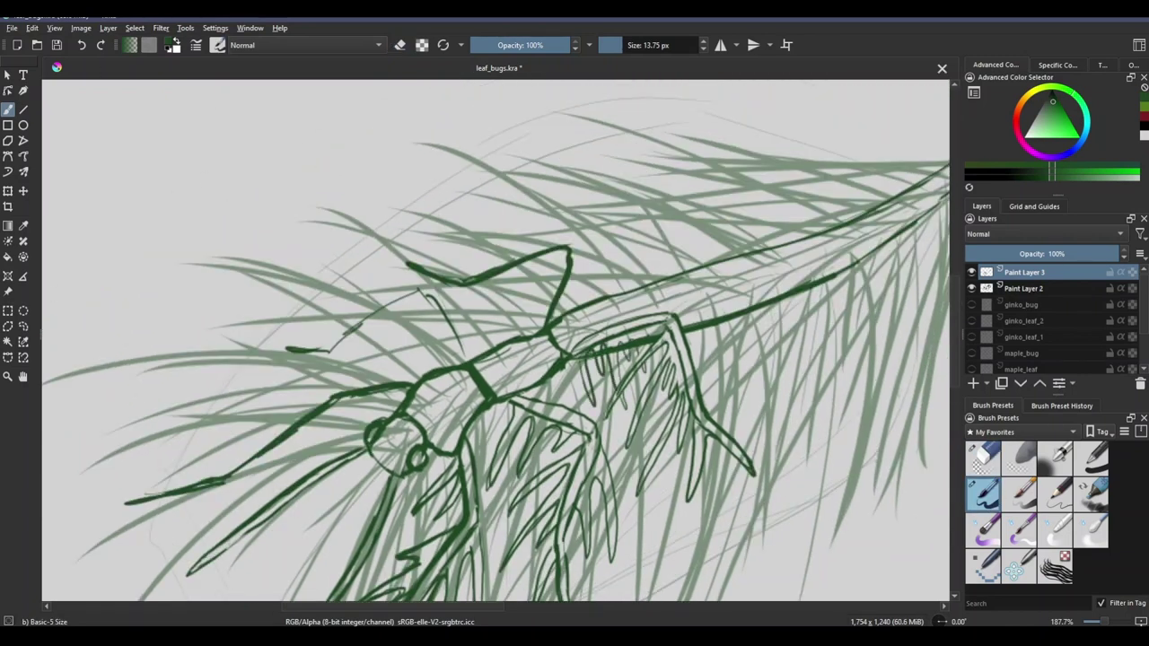
Step: Add small spikes near the lower middle leg's joint and reshape its end into a forked tip
key(e)
drag(582, 360, 634, 306)
key(e)
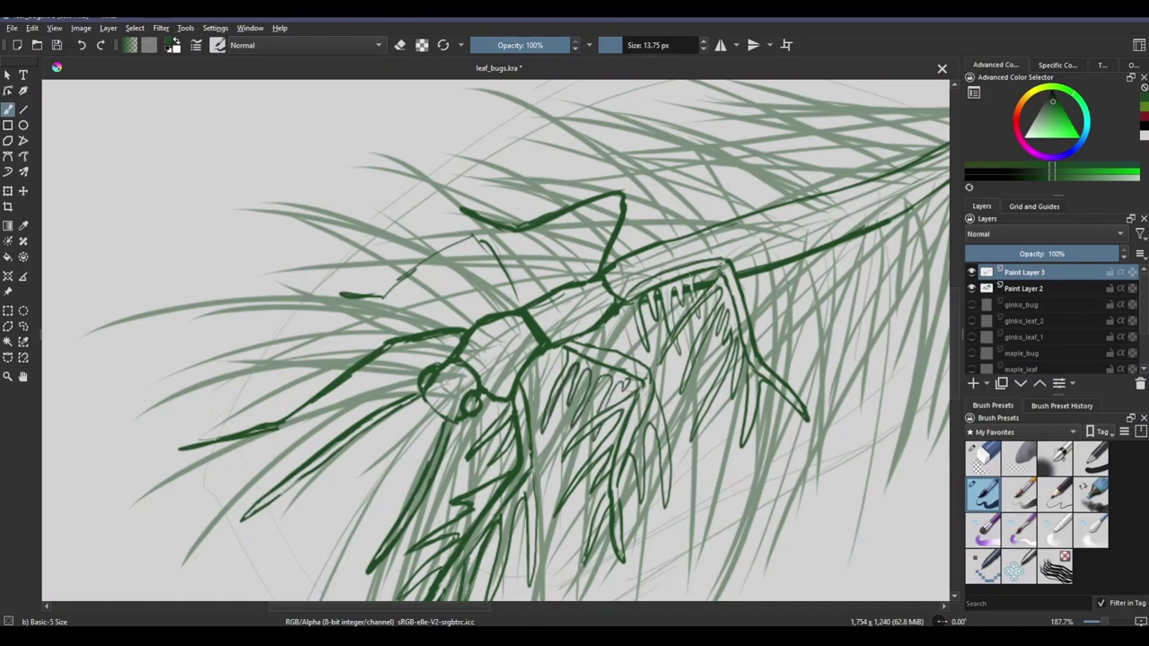
key(e)
drag(641, 458, 660, 422)
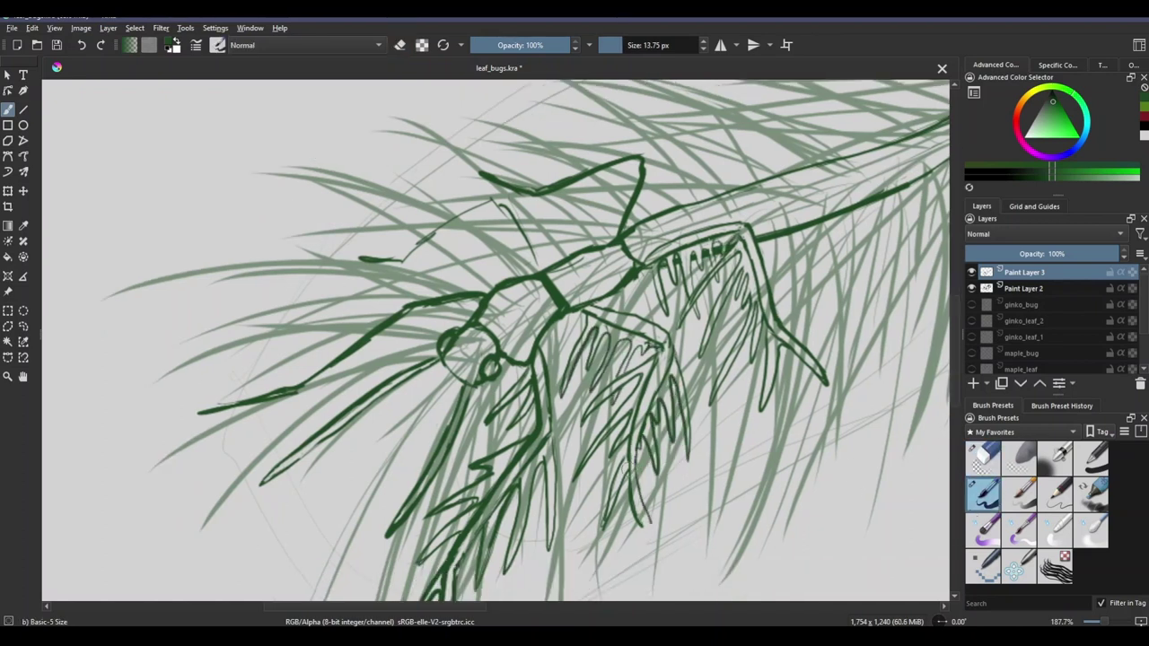
drag(720, 500, 778, 439)
Step: Replace the lower front leg's outer spikes with slimmer needles and hide the branch reference on Paint Layer 2
key(e)
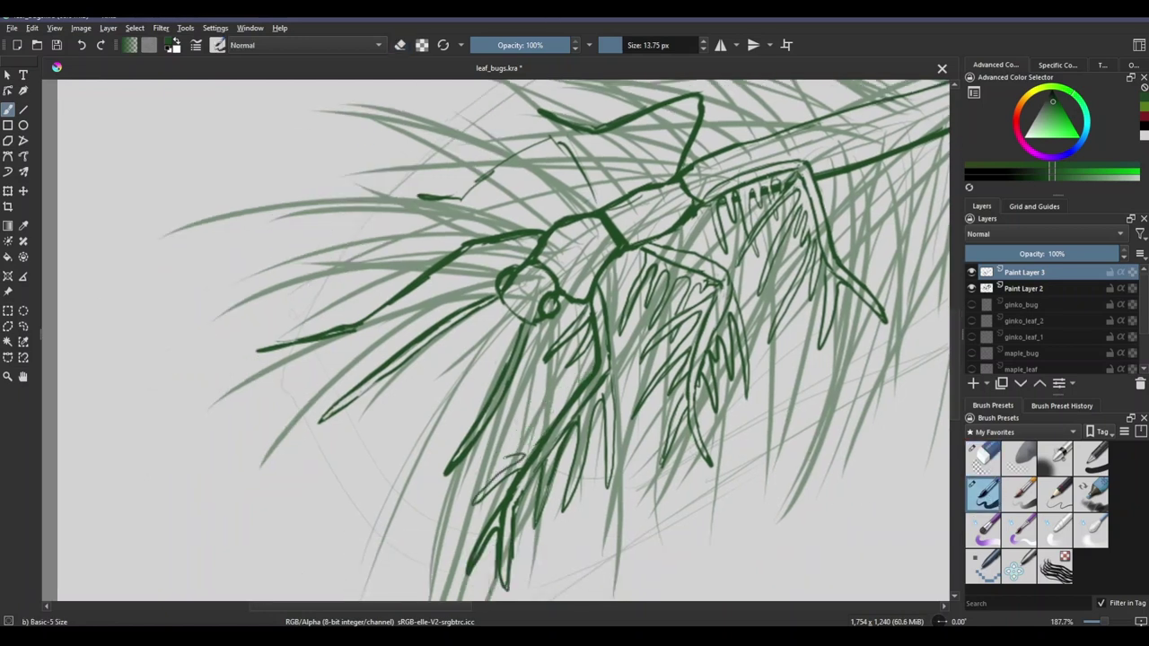
mouse_move(514, 440)
mouse_down()
mouse_move(552, 418)
mouse_move(564, 395)
mouse_move(534, 406)
mouse_up()
key(e)
key(e)
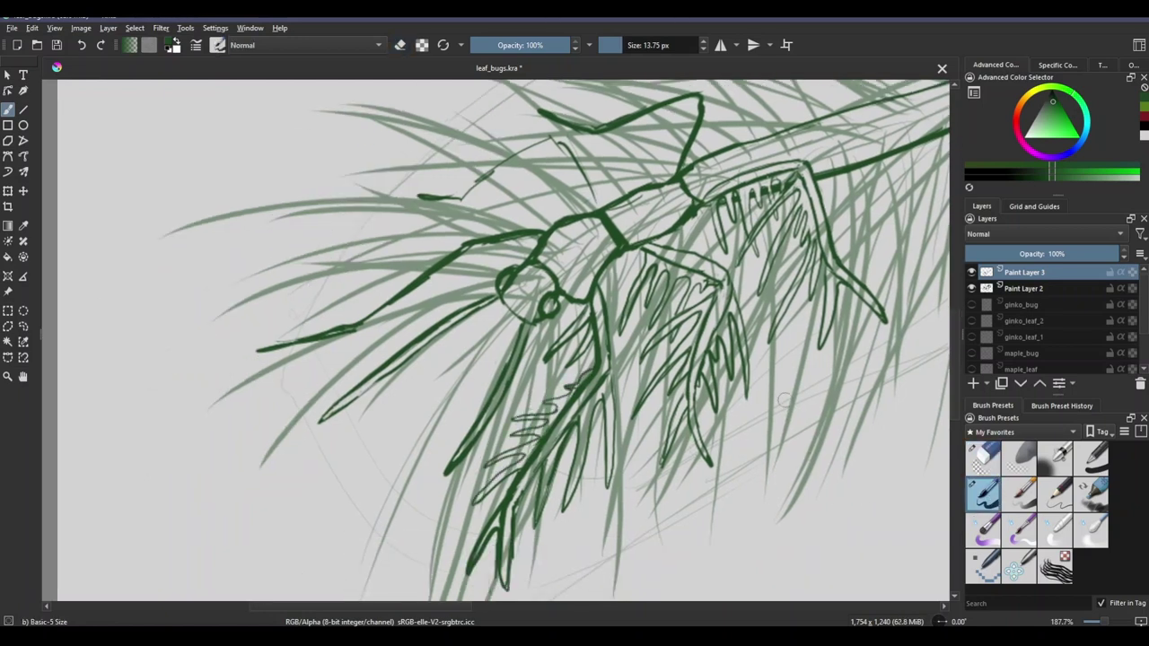
mouse_move(565, 404)
mouse_down()
mouse_move(539, 373)
mouse_move(567, 334)
mouse_up()
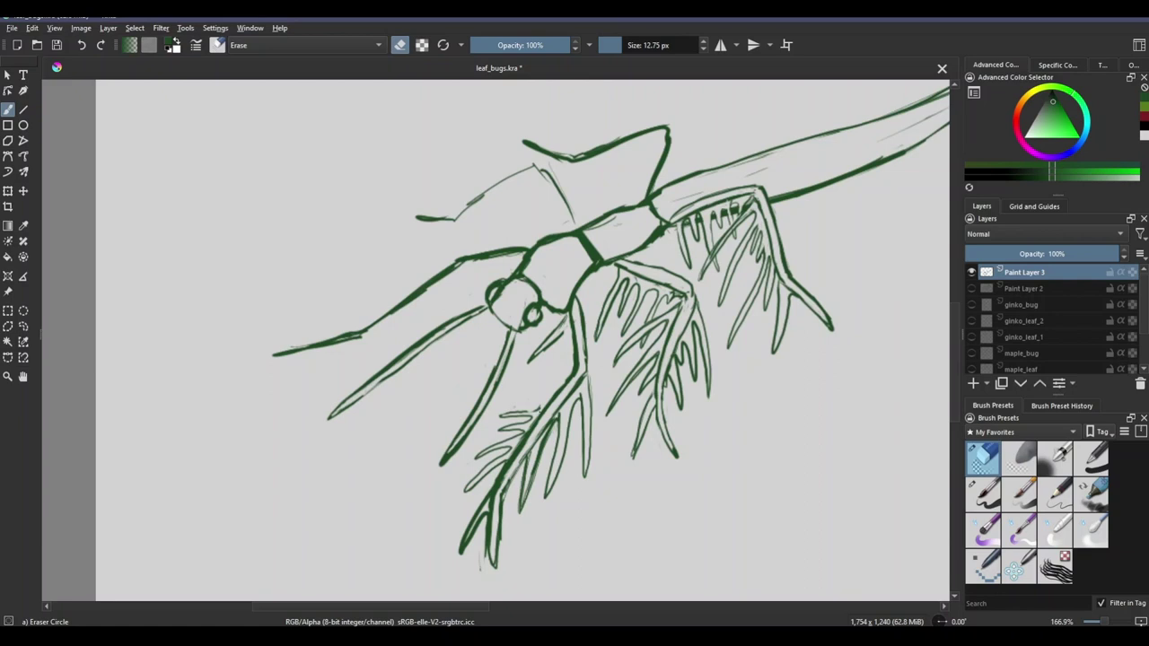
drag(534, 431, 483, 559)
key(e)
Step: Extend the needle spikes up the lower front leg and sketch needles reaching forward from the thorax
mouse_move(522, 430)
mouse_down()
mouse_move(568, 375)
mouse_move(545, 400)
mouse_up()
key(e)
key(e)
mouse_move(571, 349)
mouse_down()
mouse_move(530, 384)
mouse_move(575, 380)
mouse_up()
key(e)
key(e)
mouse_move(535, 440)
mouse_down()
mouse_move(504, 487)
mouse_move(516, 490)
mouse_up()
key(e)
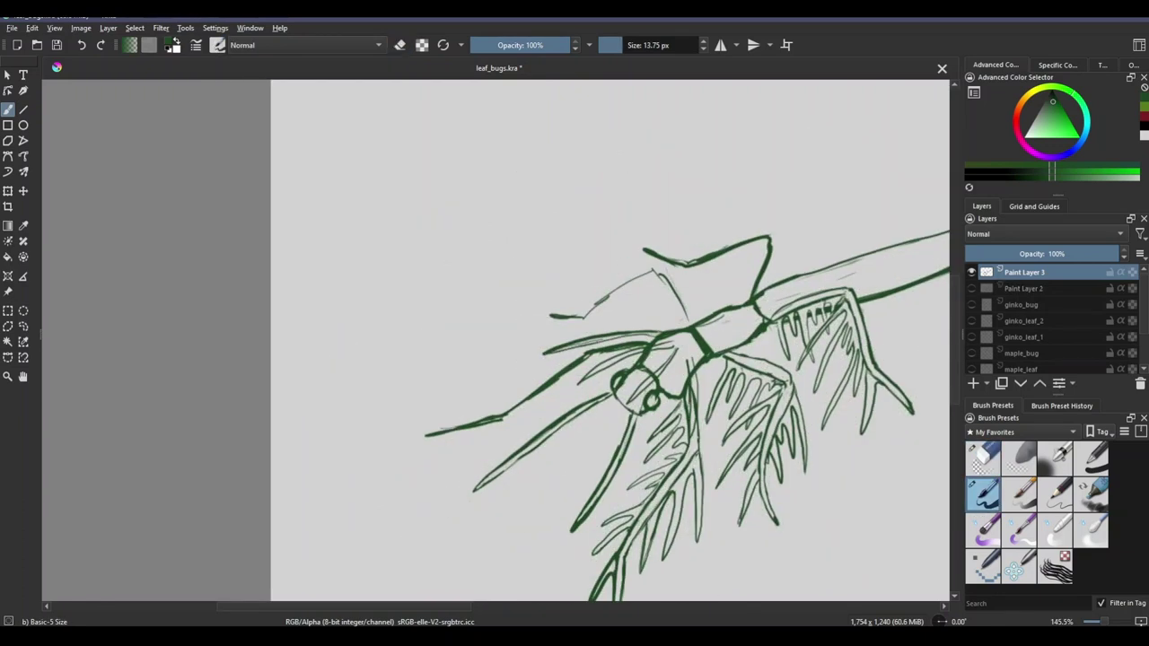
Step: Draw more needles fanning out over the thorax and erase the thorax outline that they cover
key(slash)
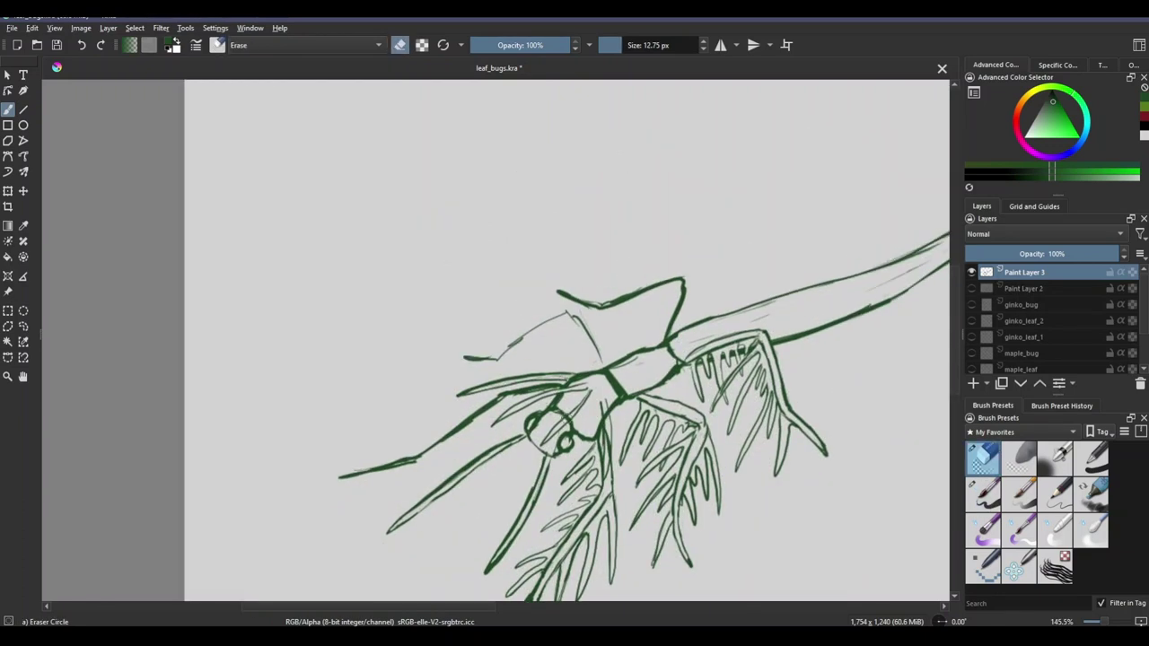
key(slash)
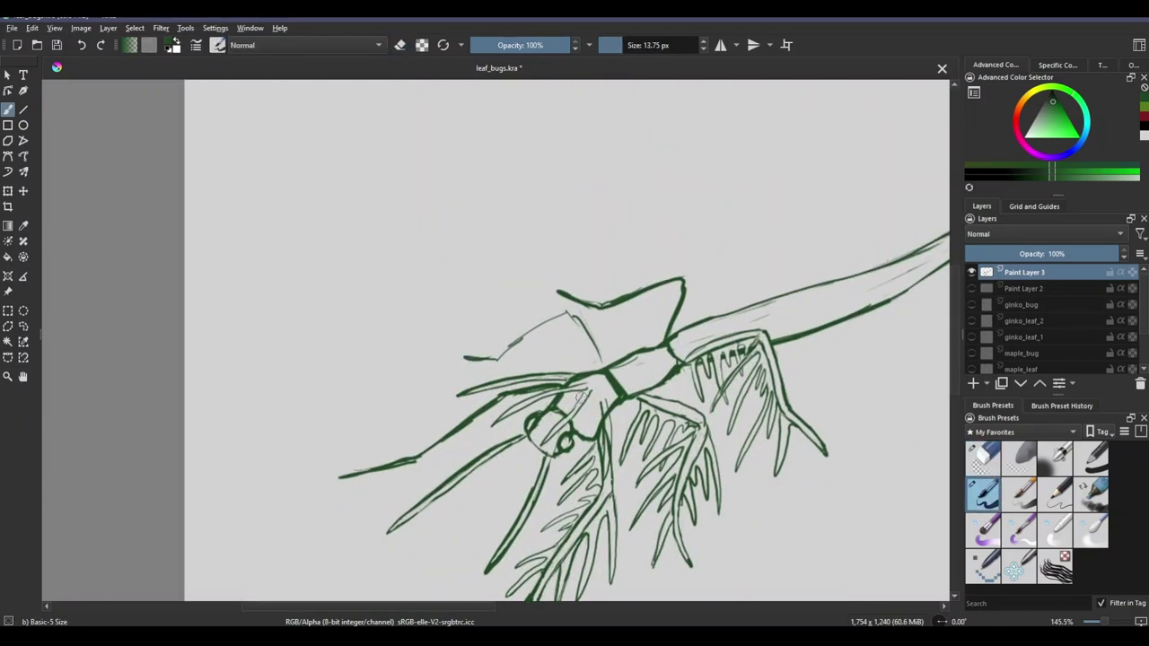
key(slash)
key(slash)
scroll(575, 413, up, 1)
key(slash)
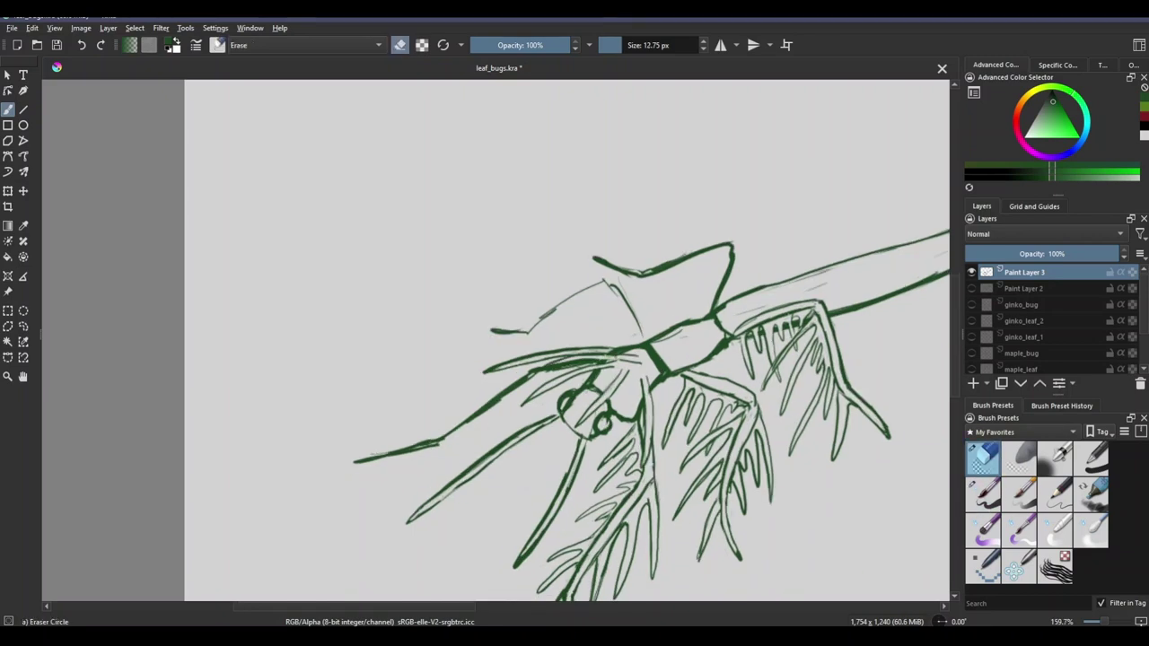
drag(988, 386, 923, 384)
key(slash)
key(slash)
key(slash)
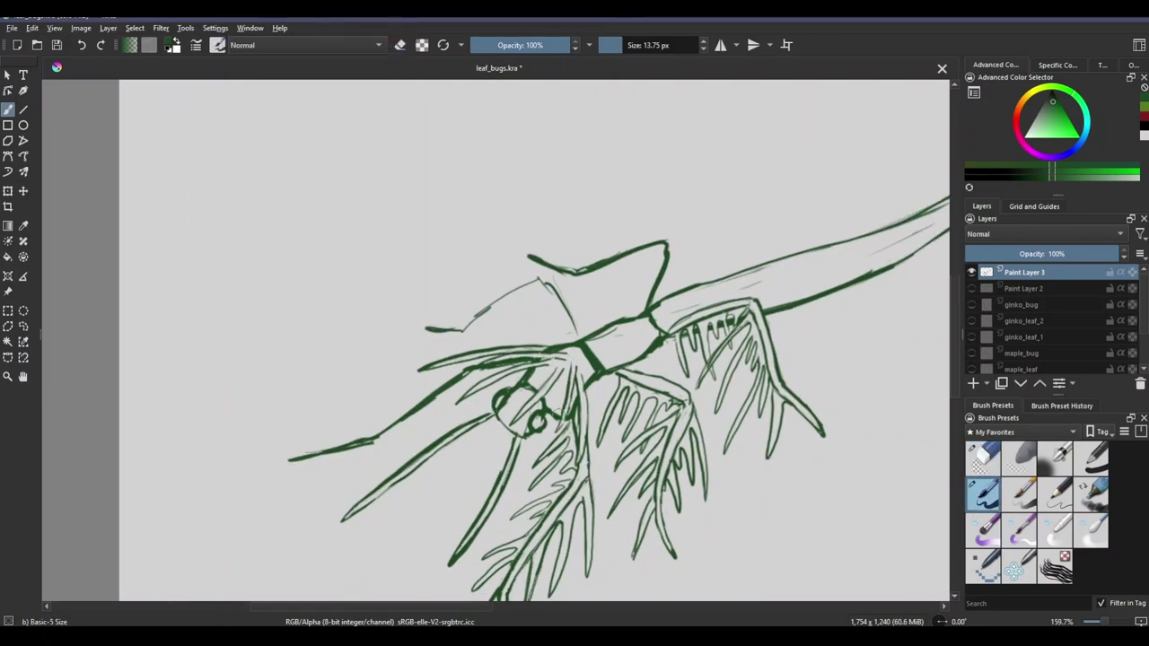
Step: Erase one edge of the two lower antennae and add needles across the head and above the thorax
key(slash)
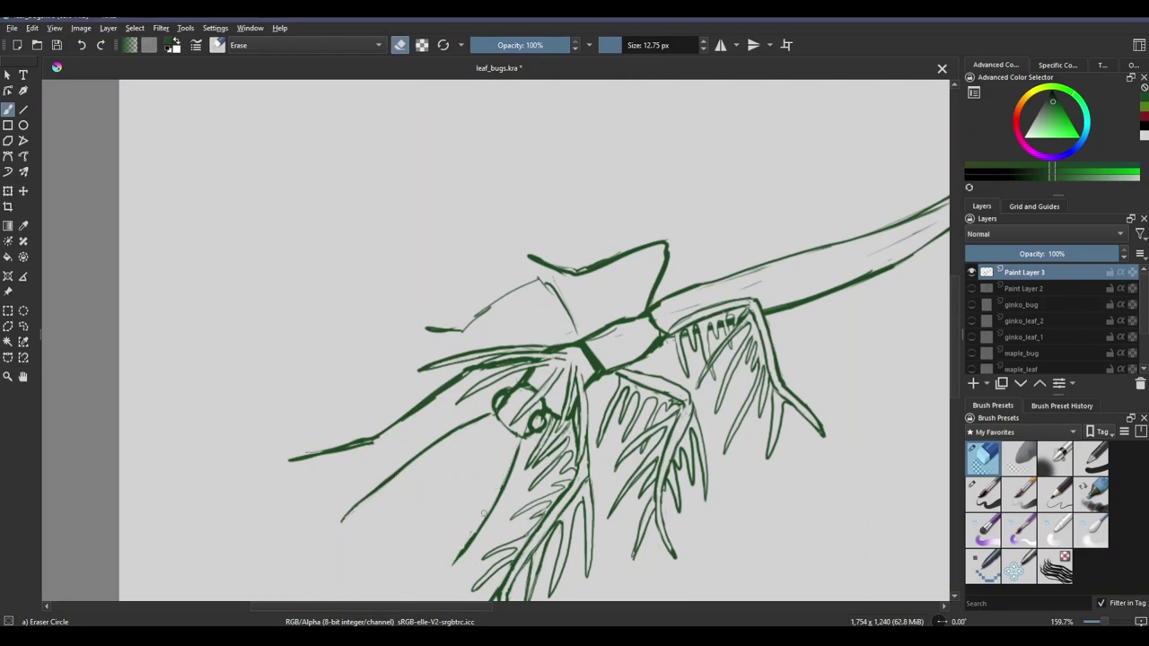
key(slash)
drag(746, 521, 668, 523)
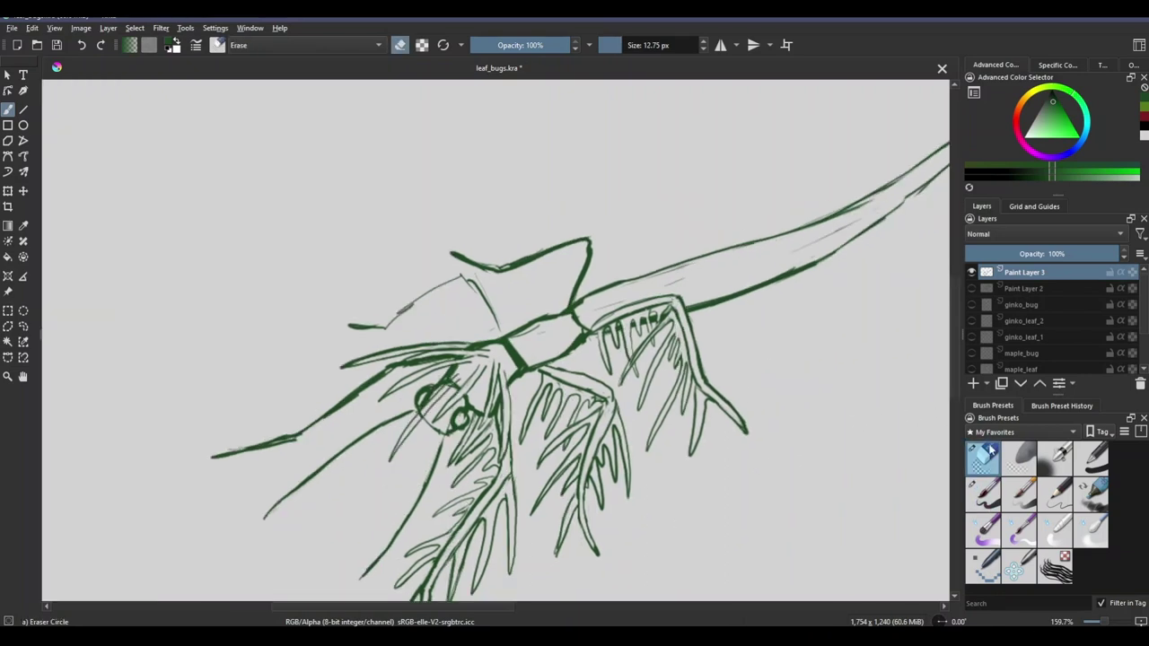
scroll(513, 308, down, 1)
key(slash)
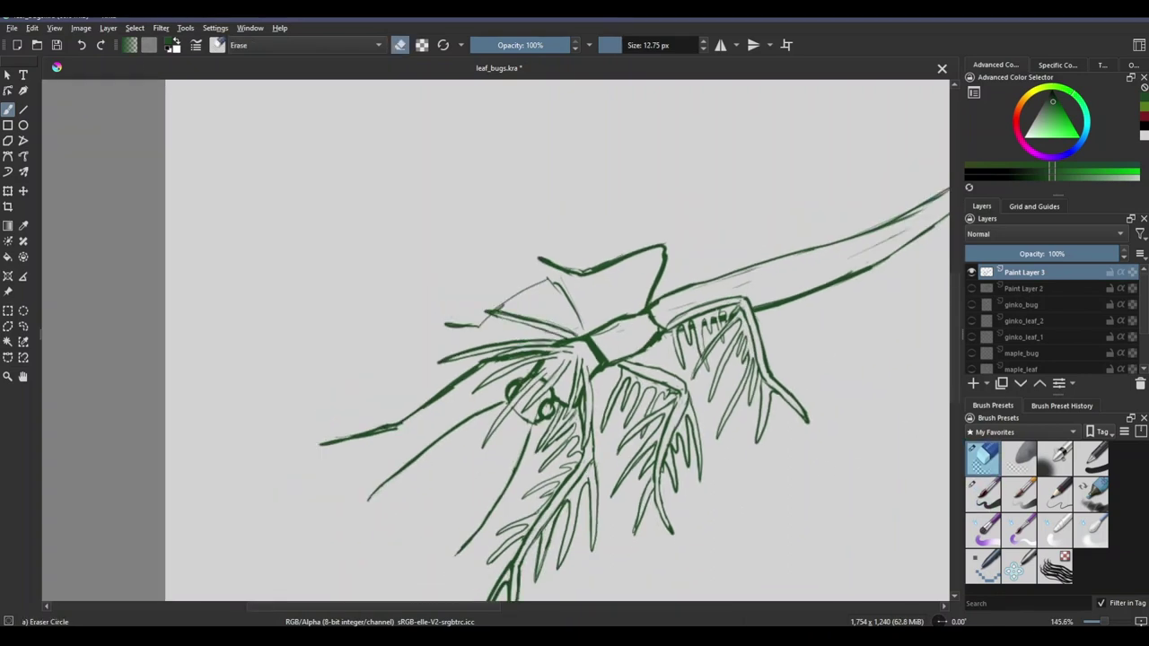
scroll(874, 522, up, 1)
key(slash)
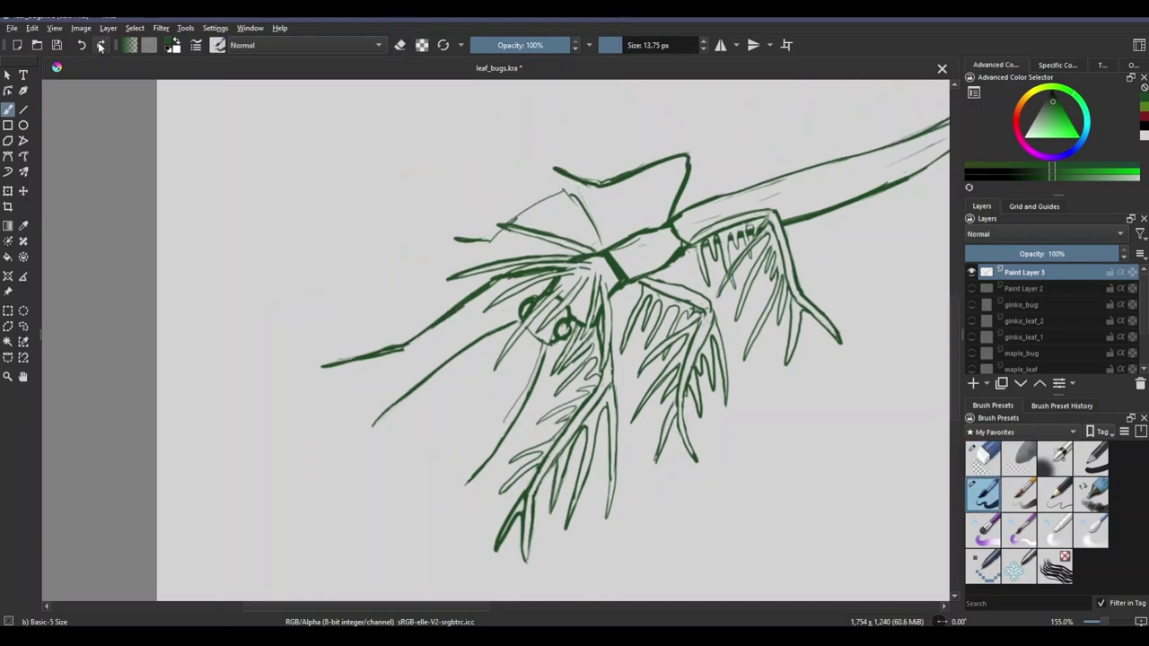
Step: Redraw the two lower antennae as slim, tapered double outlines
drag(517, 327, 366, 440)
drag(755, 470, 734, 508)
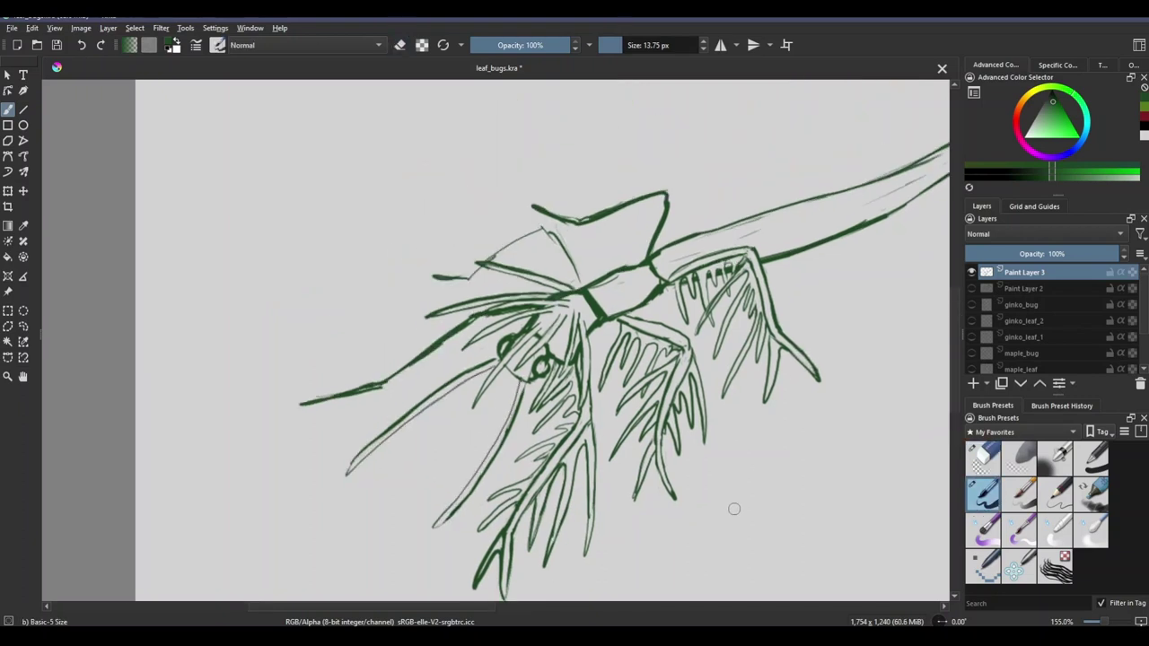
key(slash)
Step: Refine the needles fanning over the head and erase the head and thorax lines that overlap them
scroll(764, 449, right, 1)
scroll(765, 449, up, 2)
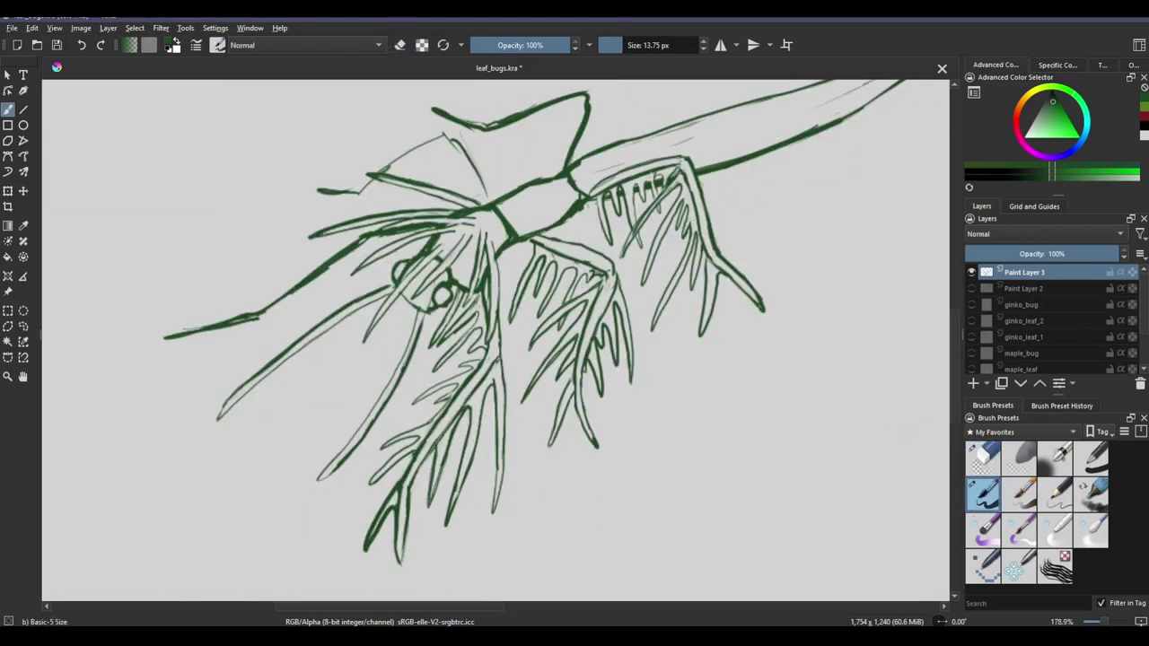
key(slash)
drag(797, 312, 762, 392)
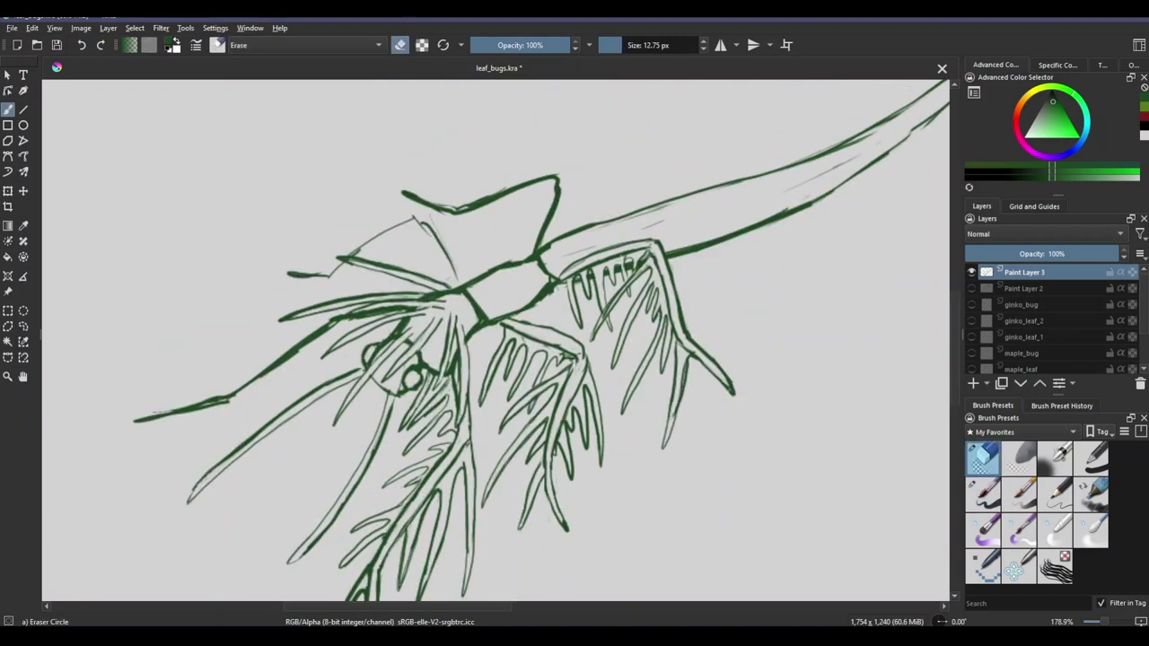
scroll(568, 356, up, 1)
Step: Sketch long needles below and above the abdomen's rear end, using the branch layer as reference
scroll(574, 380, down, 3)
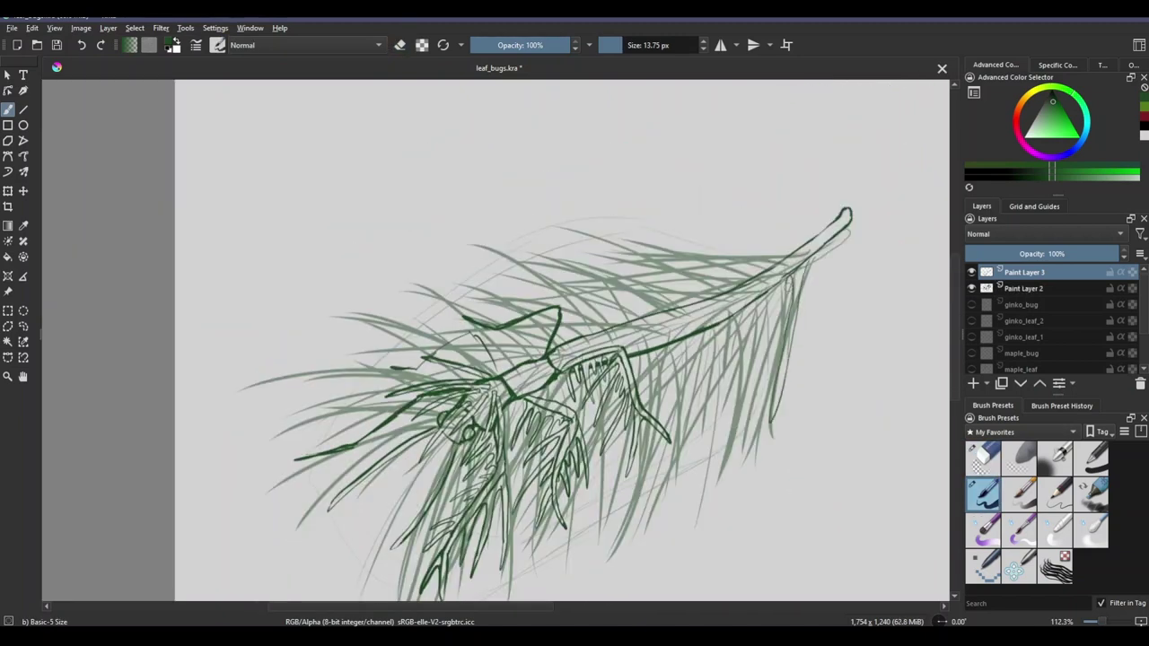
key(slash)
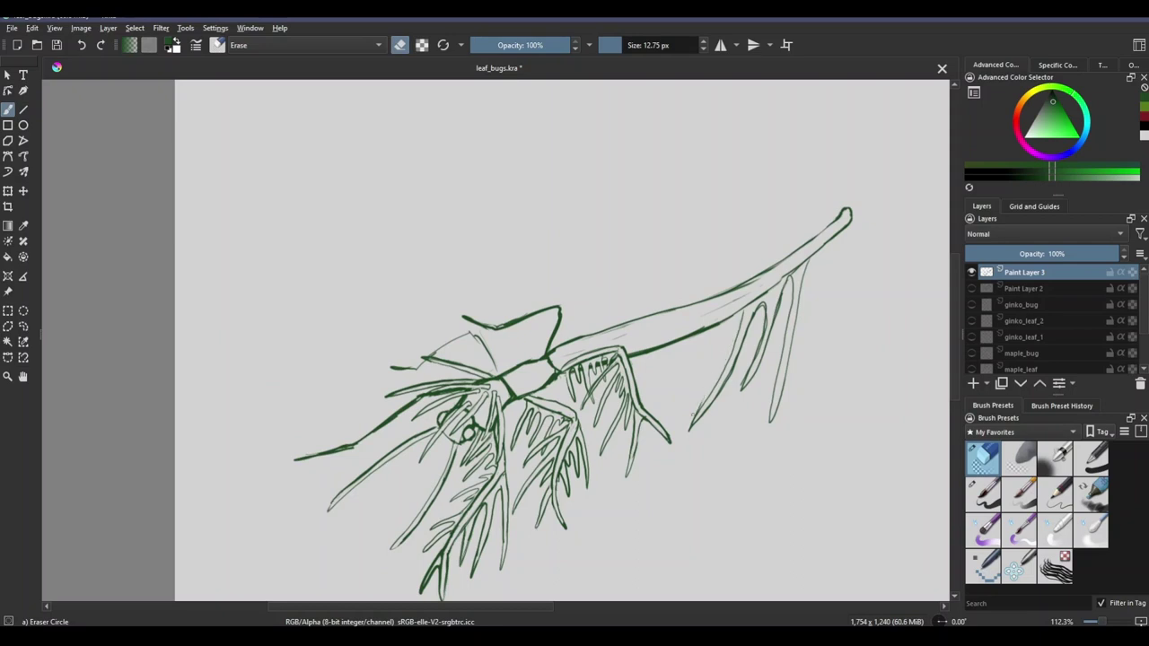
key(slash)
click(971, 313)
mouse_move(790, 255)
mouse_down()
mouse_move(607, 242)
mouse_move(589, 267)
mouse_up()
drag(759, 270, 571, 282)
click(971, 313)
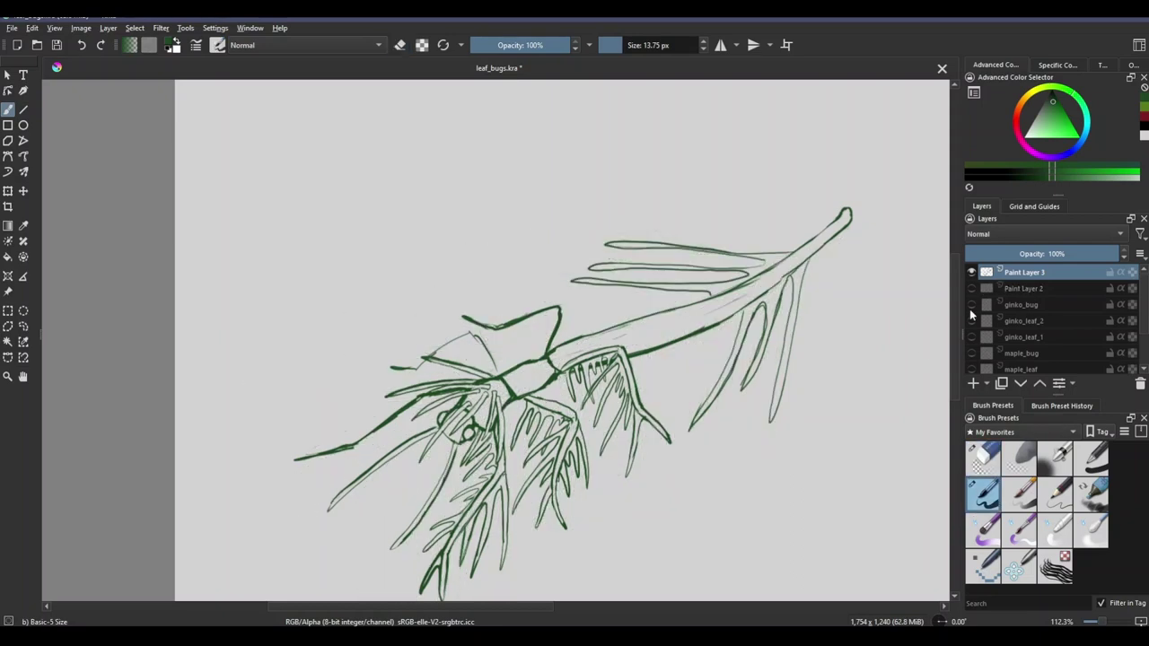
Step: Reshape the needles above the abdomen's rear end into closed, tapered shapes of different lengths
key(slash)
drag(675, 265, 589, 267)
key(slash)
drag(752, 262, 632, 267)
key(slash)
key(slash)
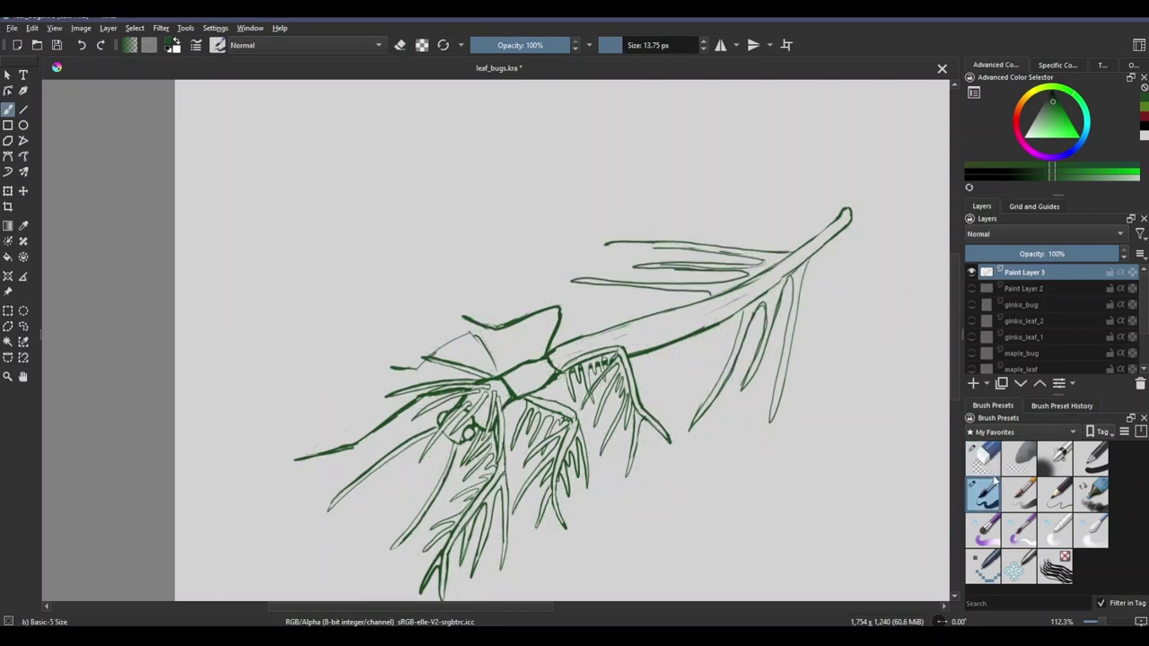
drag(732, 286, 563, 280)
key(slash)
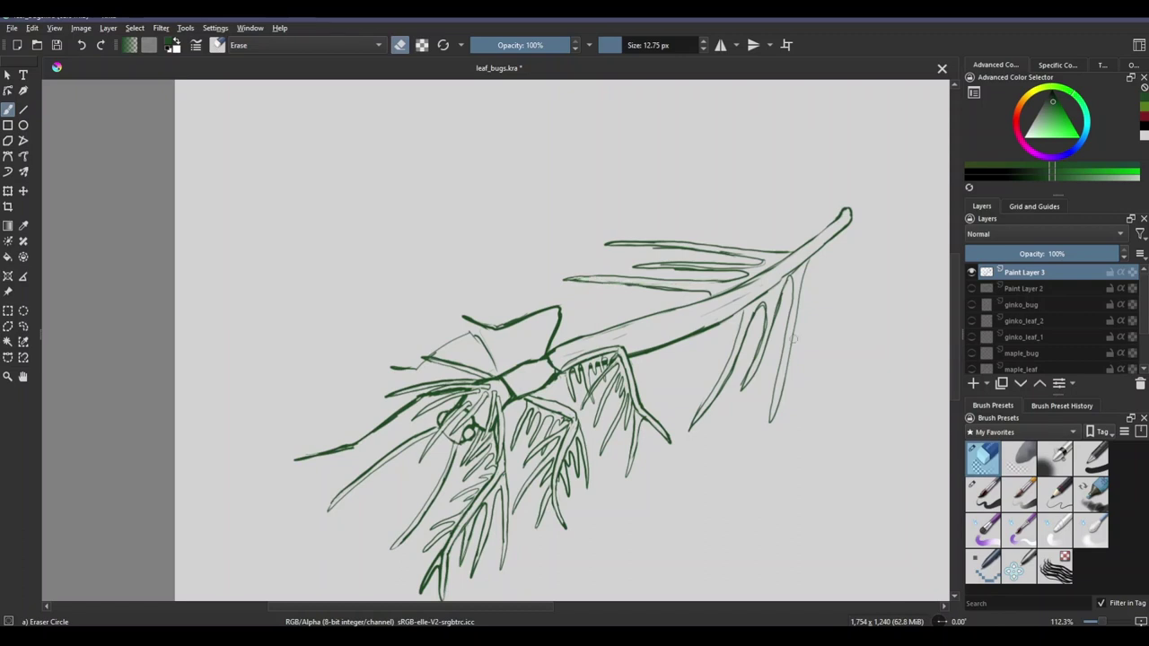
Step: Add more overlapping needles to the cluster beneath the abdomen's rear end
key(slash)
drag(799, 262, 763, 390)
drag(788, 268, 697, 373)
drag(760, 285, 696, 372)
key(slash)
drag(762, 304, 722, 350)
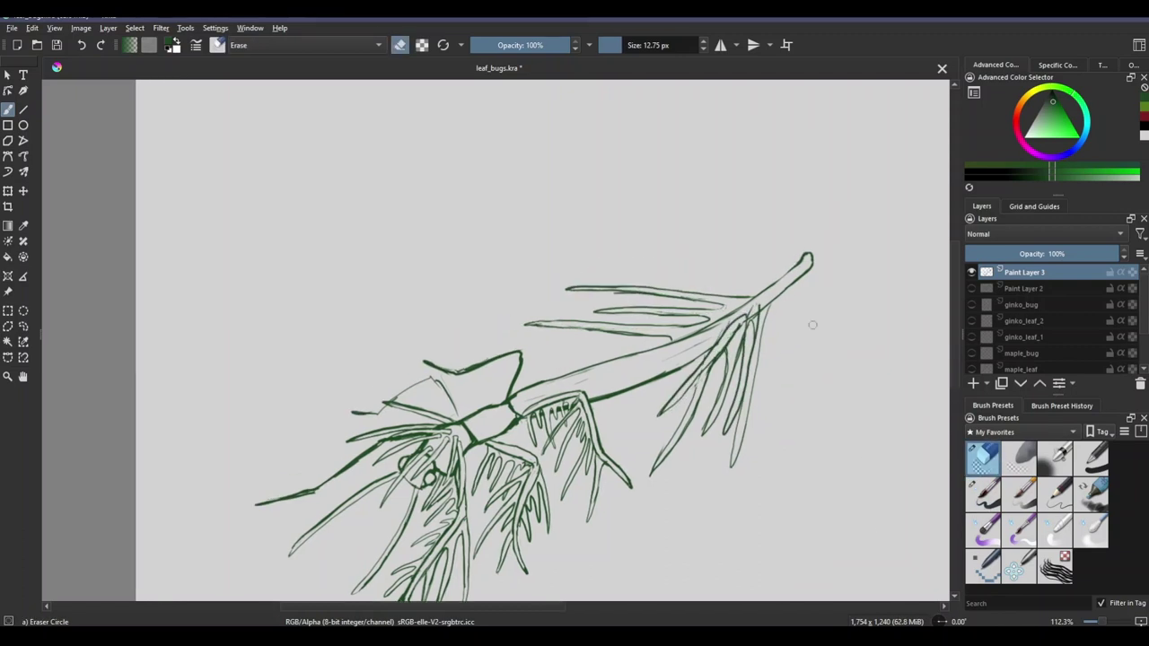
Step: Add crossing needles above the abdomen's rear end and erase the body lines overlapping the cluster
key(plus)
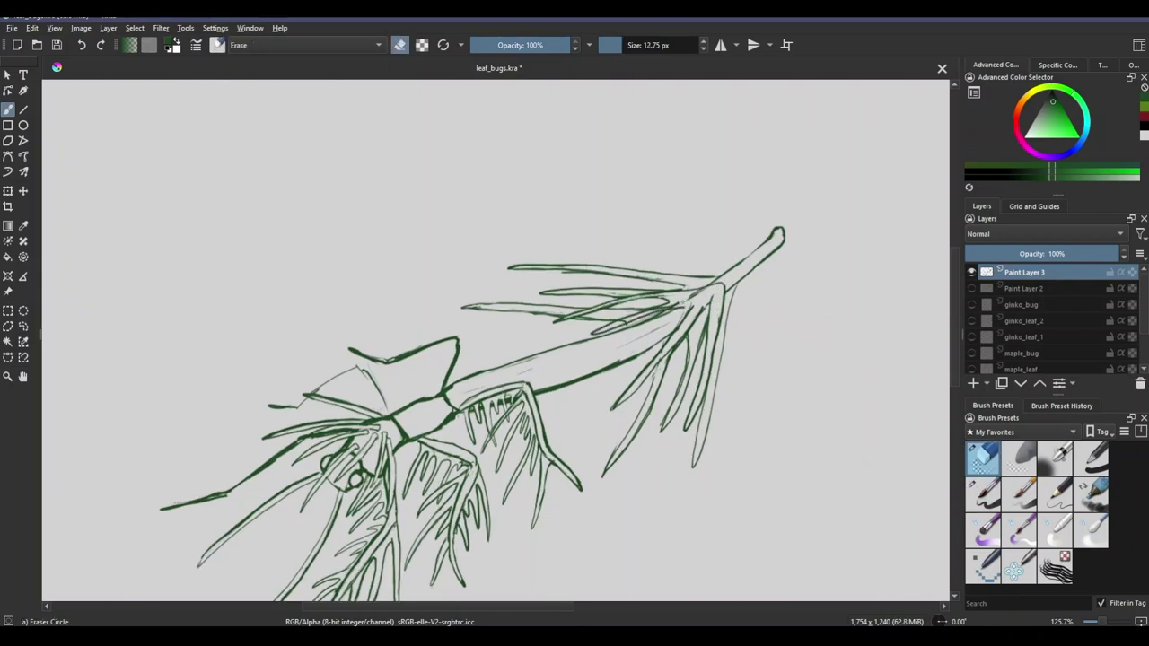
key(slash)
key(plus)
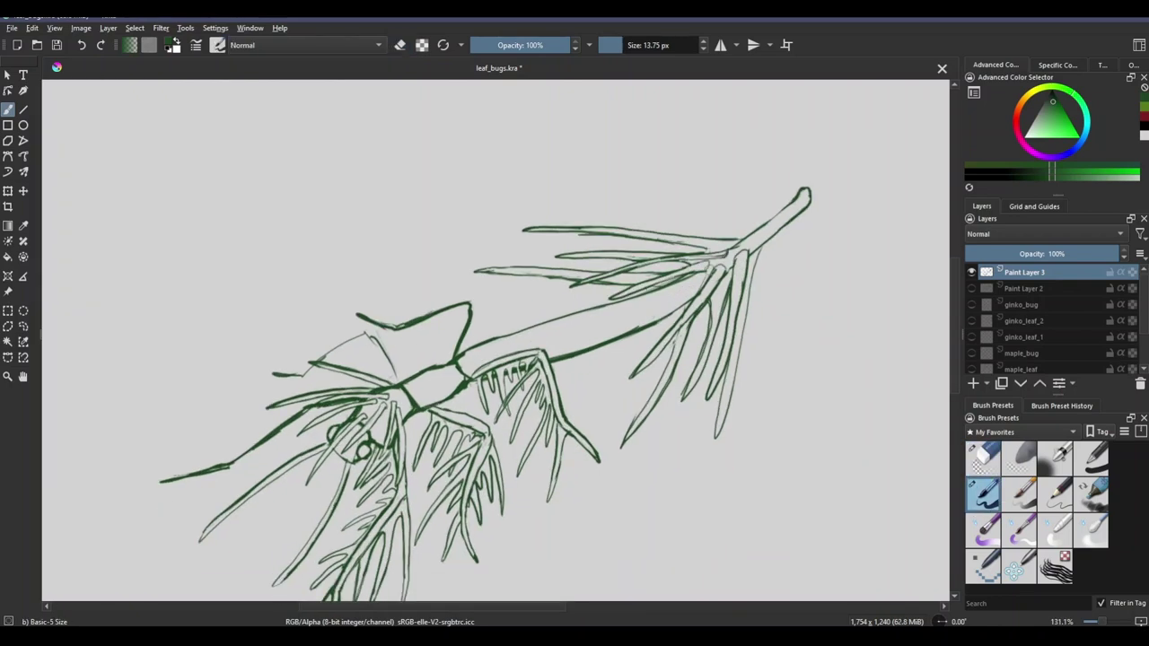
key(slash)
scroll(496, 394, up, 2)
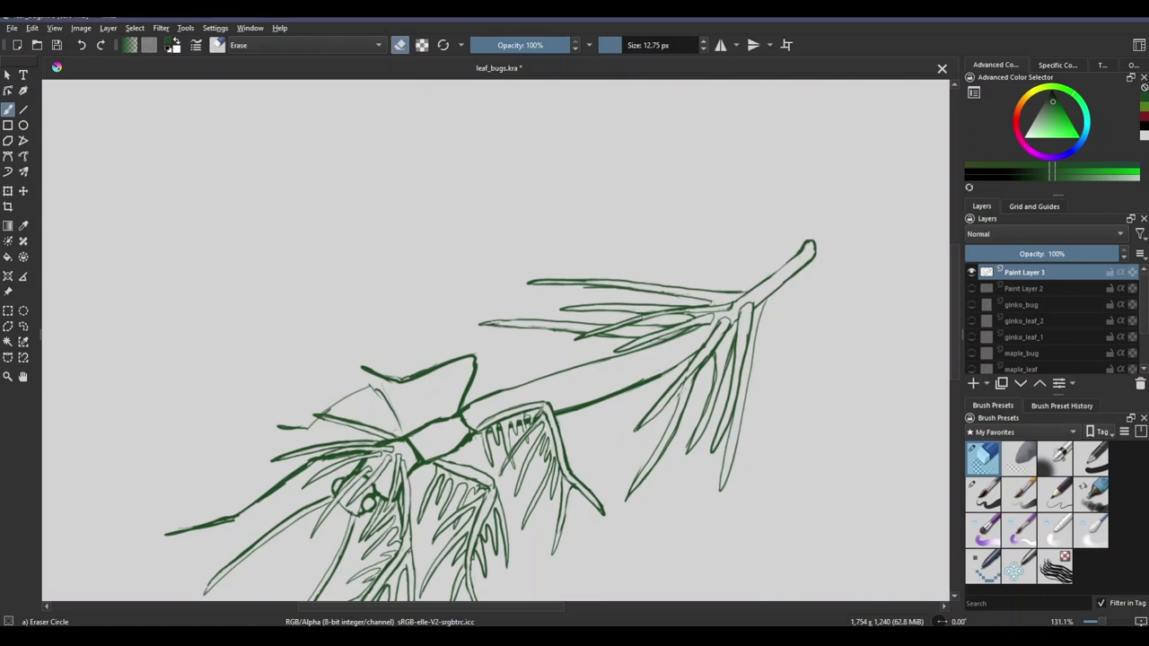
key(slash)
key(minus)
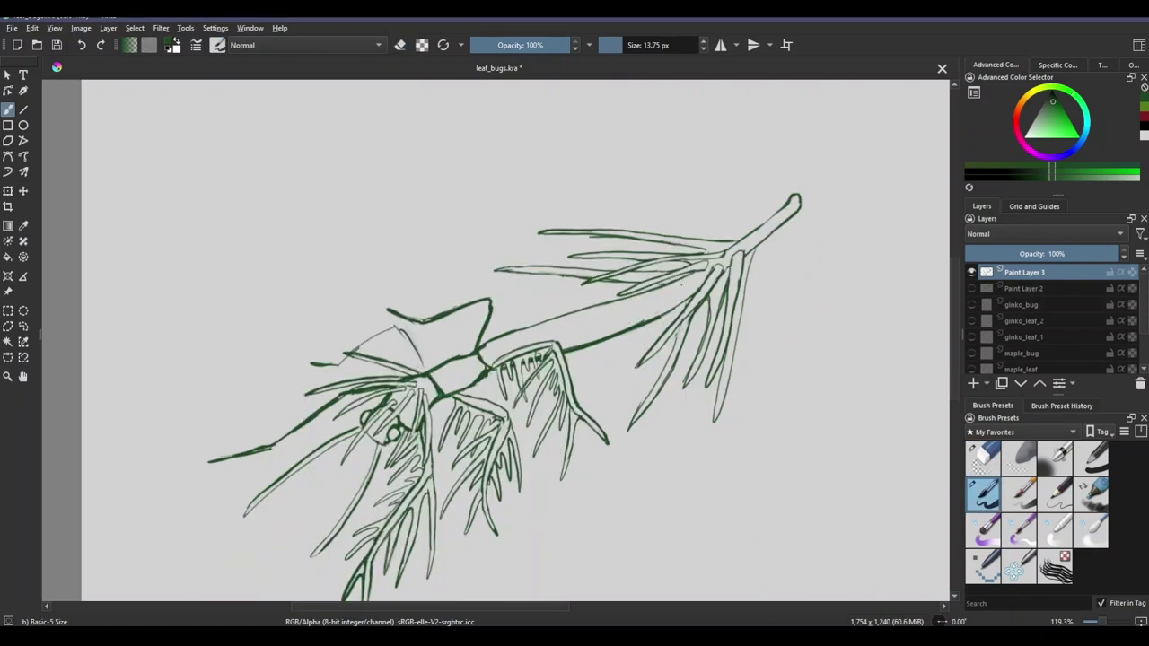
key(slash)
key(slash)
Step: Sketch further needles above and below the middle of the abdomen and erase the body outline beneath them
drag(669, 293, 510, 300)
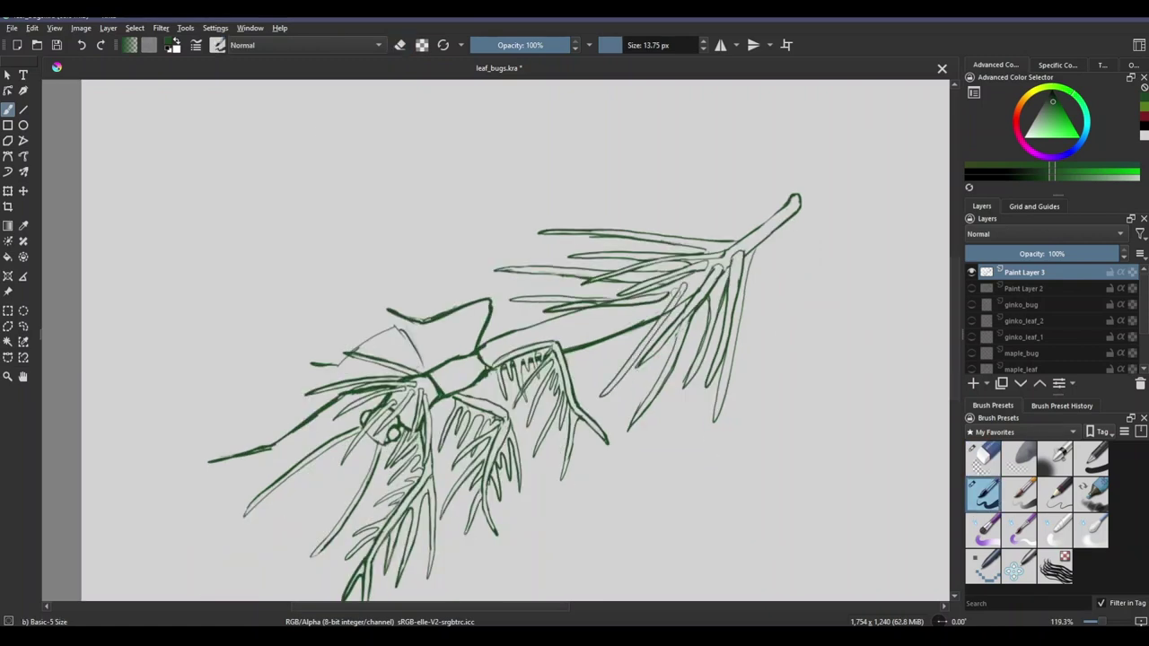
key(plus)
key(slash)
key(slash)
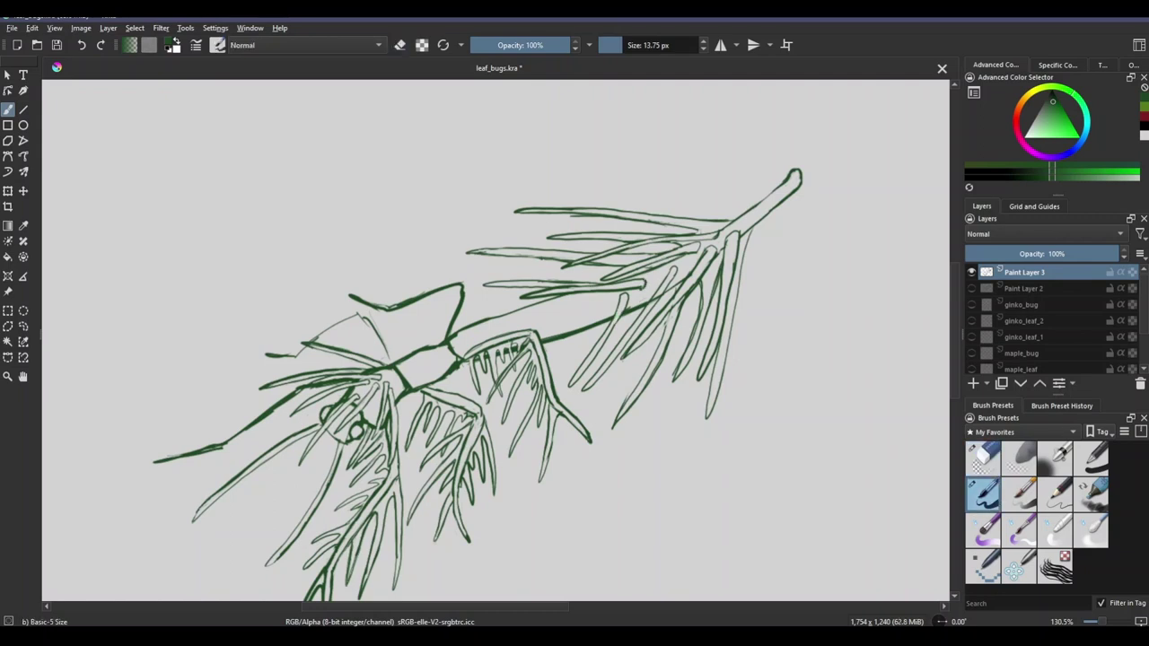
key(slash)
key(plus)
key(slash)
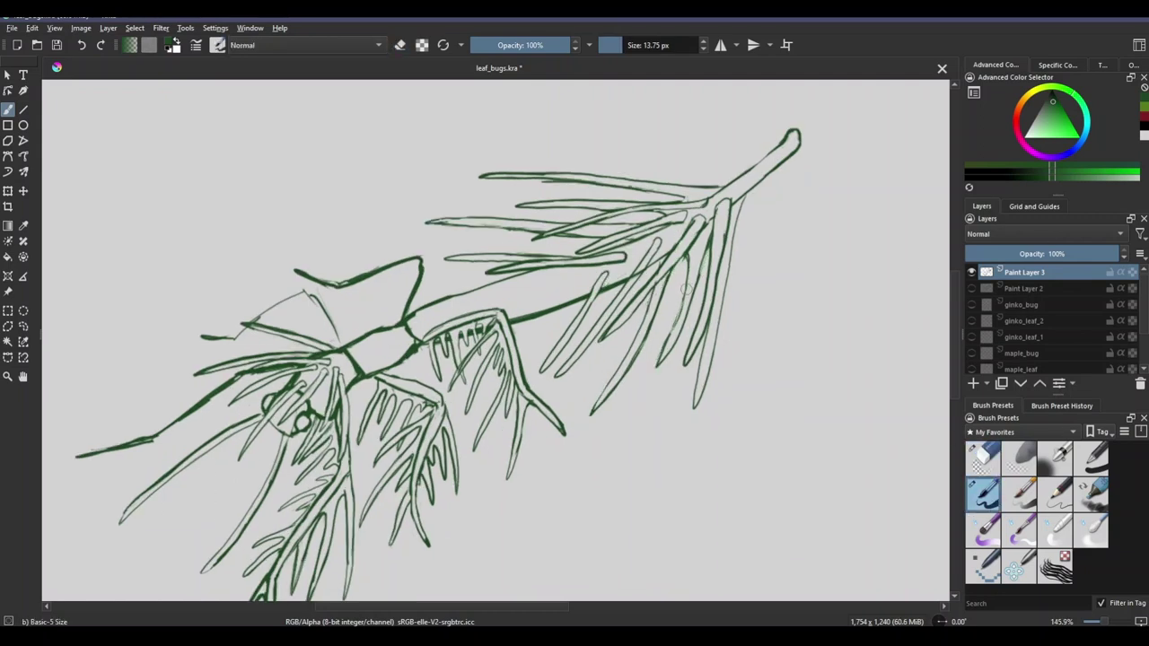
Step: Clear the needles from the abdomen and restore its long, curved outline
key(minus)
drag(669, 306, 597, 354)
mouse_move(629, 404)
mouse_down()
mouse_move(555, 444)
mouse_move(620, 418)
mouse_move(633, 391)
mouse_up()
mouse_move(471, 283)
mouse_down()
mouse_move(440, 319)
mouse_move(575, 350)
mouse_move(660, 301)
mouse_up()
drag(494, 364, 682, 297)
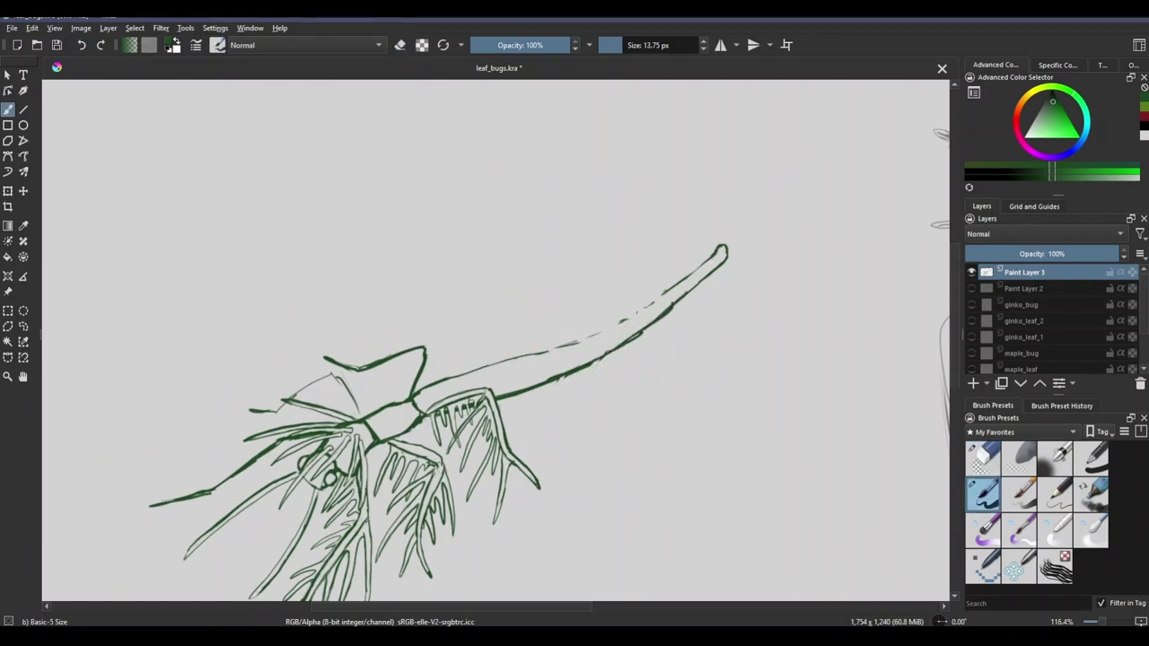
mouse_move(530, 352)
mouse_down()
mouse_move(687, 274)
mouse_move(620, 346)
mouse_move(534, 352)
mouse_up()
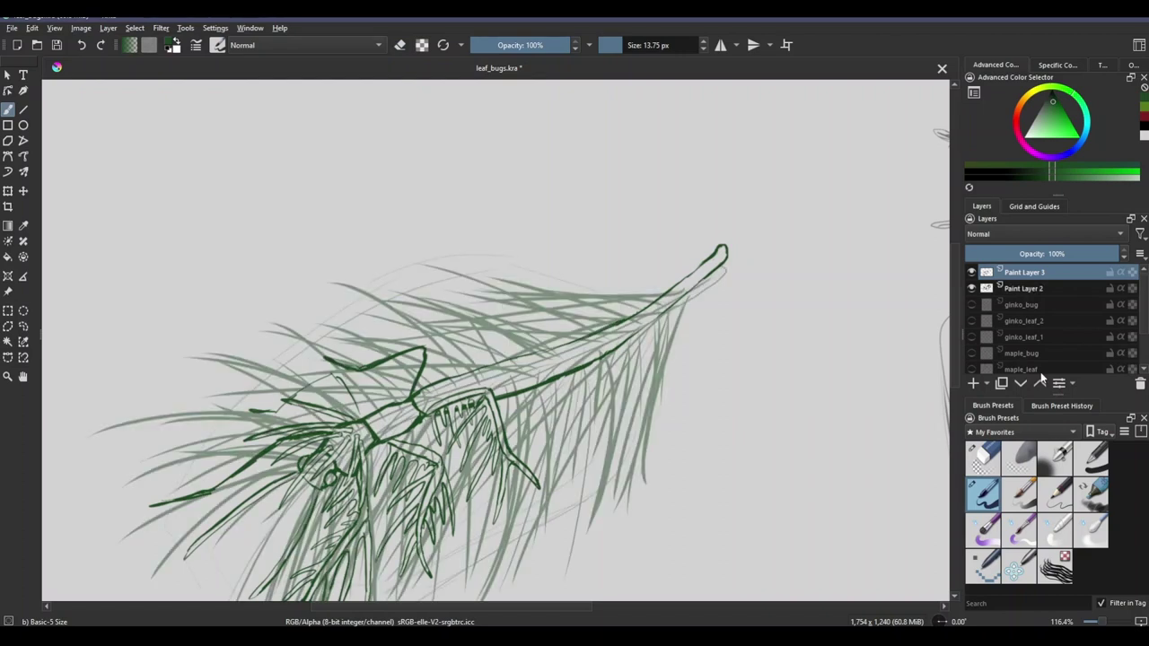
Step: Sketch a row of long, tapered needles beneath the abdomen and one above its rear end, following the branch reference
drag(687, 294, 654, 507)
drag(669, 288, 586, 294)
drag(666, 319, 622, 507)
drag(644, 339, 588, 516)
drag(595, 456, 592, 489)
drag(620, 357, 577, 489)
mouse_move(595, 376)
mouse_down()
mouse_move(540, 508)
mouse_move(534, 475)
mouse_up()
drag(546, 395, 519, 498)
key(e)
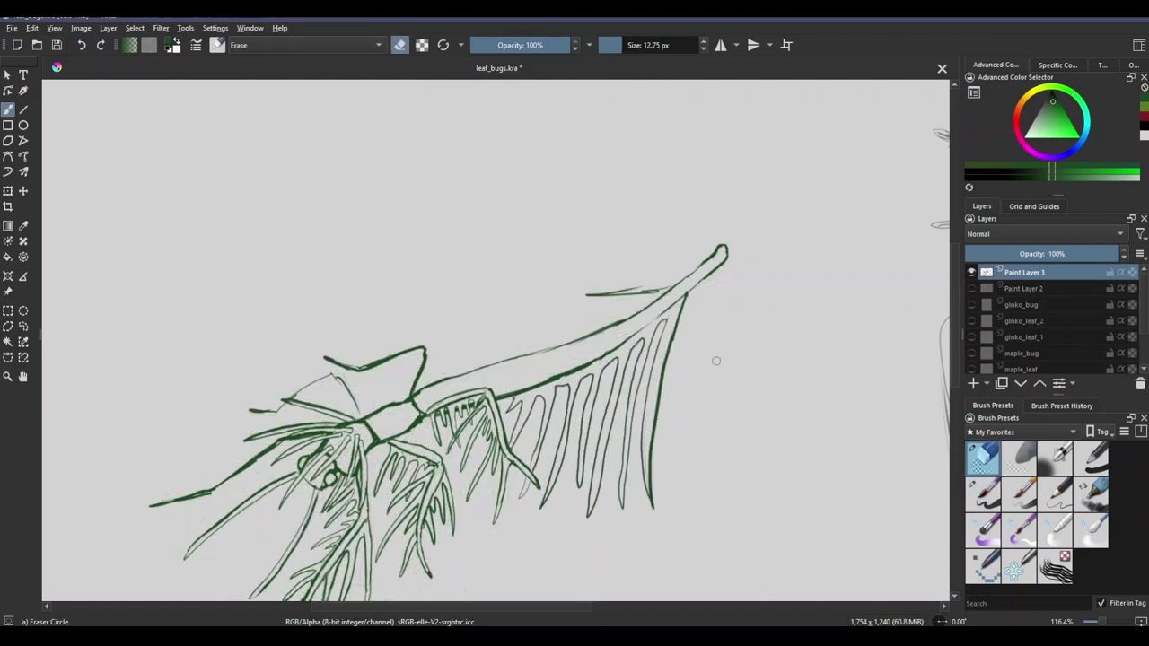
Step: Erase the abdomen's lower outline above the new needle row and thicken the needles' contours
drag(682, 301, 512, 395)
key(e)
scroll(503, 341, down, 1)
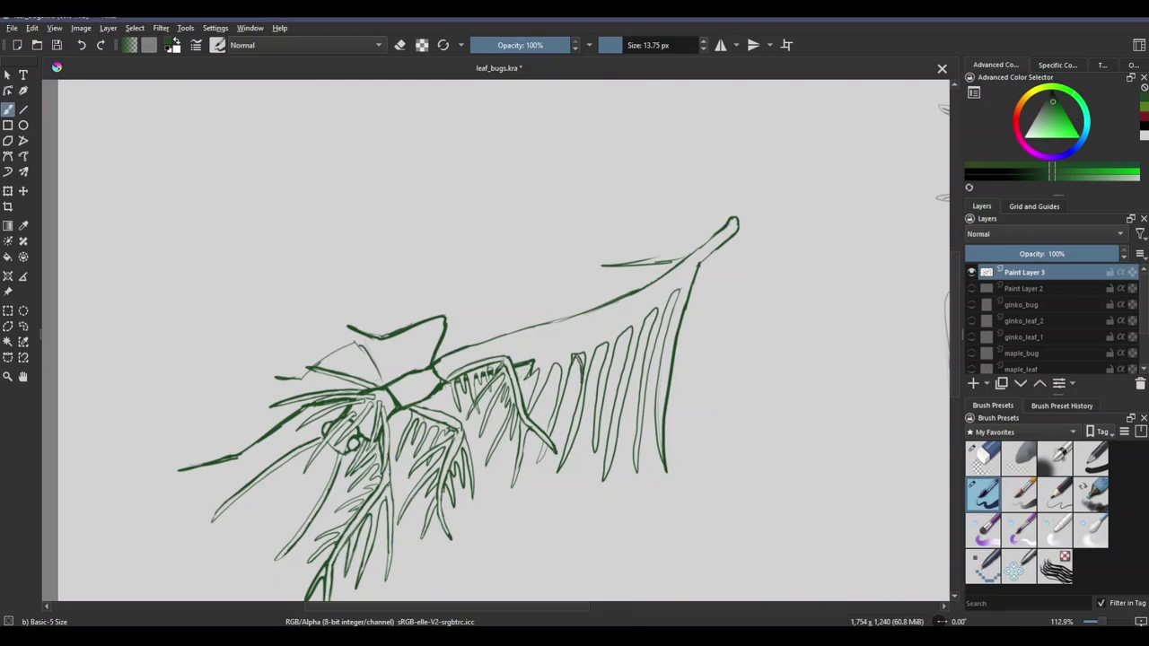
drag(632, 327, 610, 372)
drag(657, 309, 632, 367)
drag(679, 289, 661, 334)
key(e)
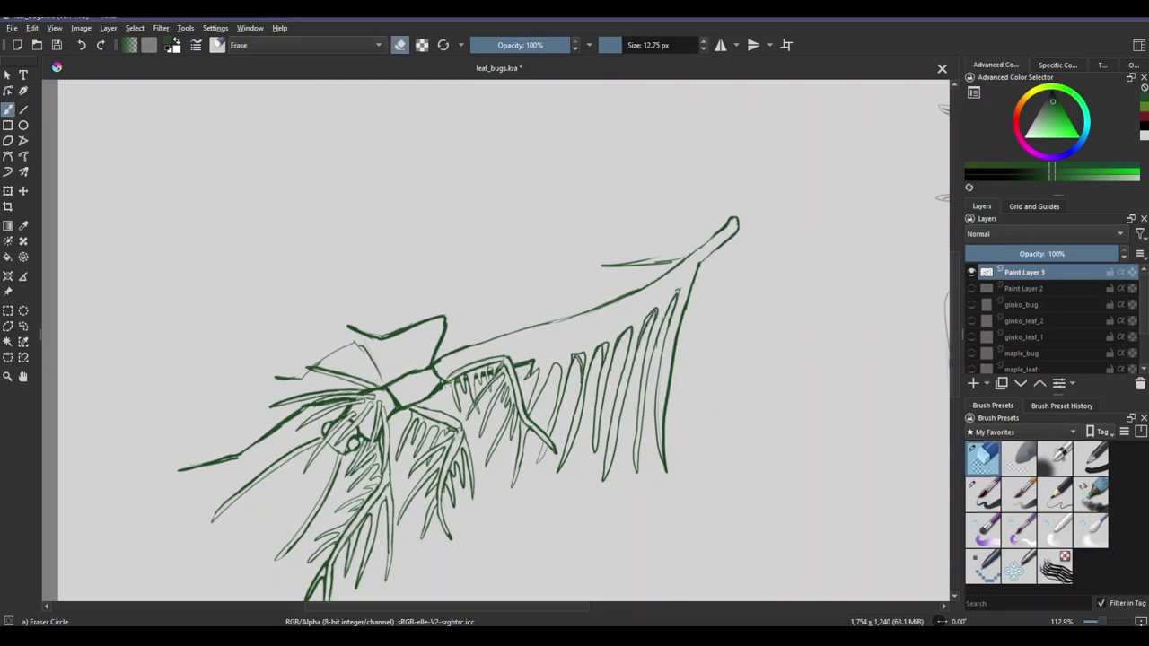
key(e)
scroll(853, 461, down, 1)
drag(692, 275, 525, 271)
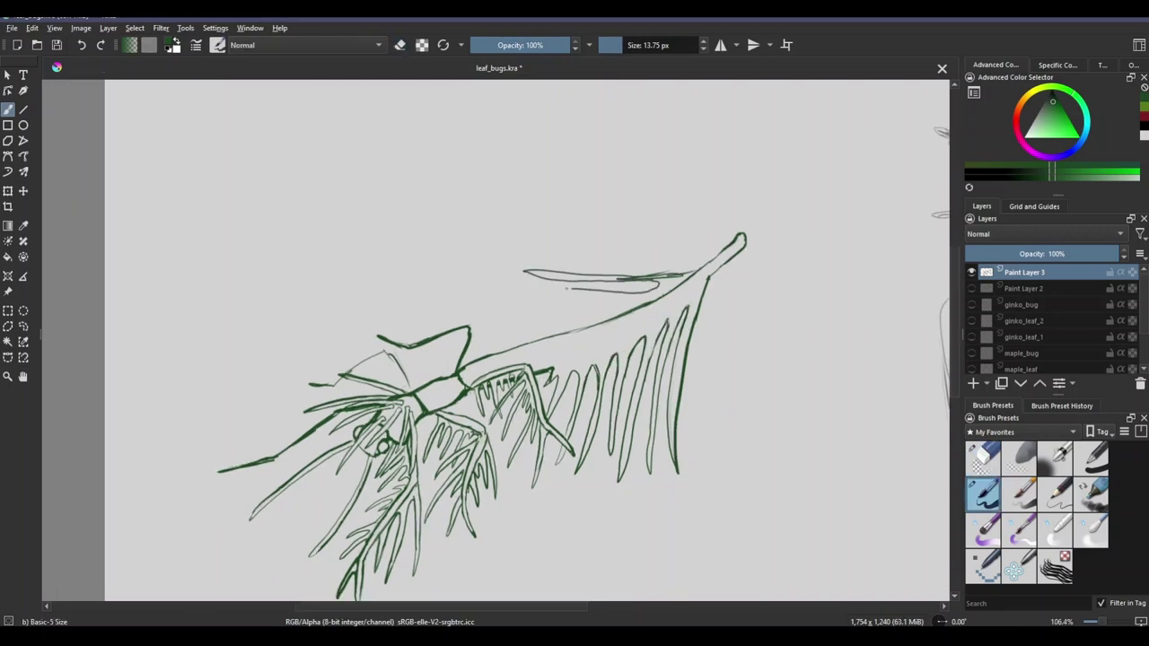
drag(660, 286, 485, 289)
mouse_move(629, 303)
mouse_down()
mouse_move(460, 301)
mouse_move(443, 317)
mouse_up()
mouse_move(566, 325)
mouse_down()
mouse_move(455, 337)
mouse_move(453, 359)
mouse_up()
key(ctrl+z)
key(ctrl+z)
key(ctrl+z)
key(ctrl+z)
key(ctrl+z)
Step: Draw upward-sweeping tapered needles above the abdomen's rear half and clean up their bases at the body line
drag(691, 271, 523, 252)
mouse_move(668, 278)
mouse_down()
mouse_move(556, 253)
mouse_move(586, 276)
mouse_move(496, 266)
mouse_up()
drag(654, 291, 531, 285)
drag(632, 311, 478, 283)
key(e)
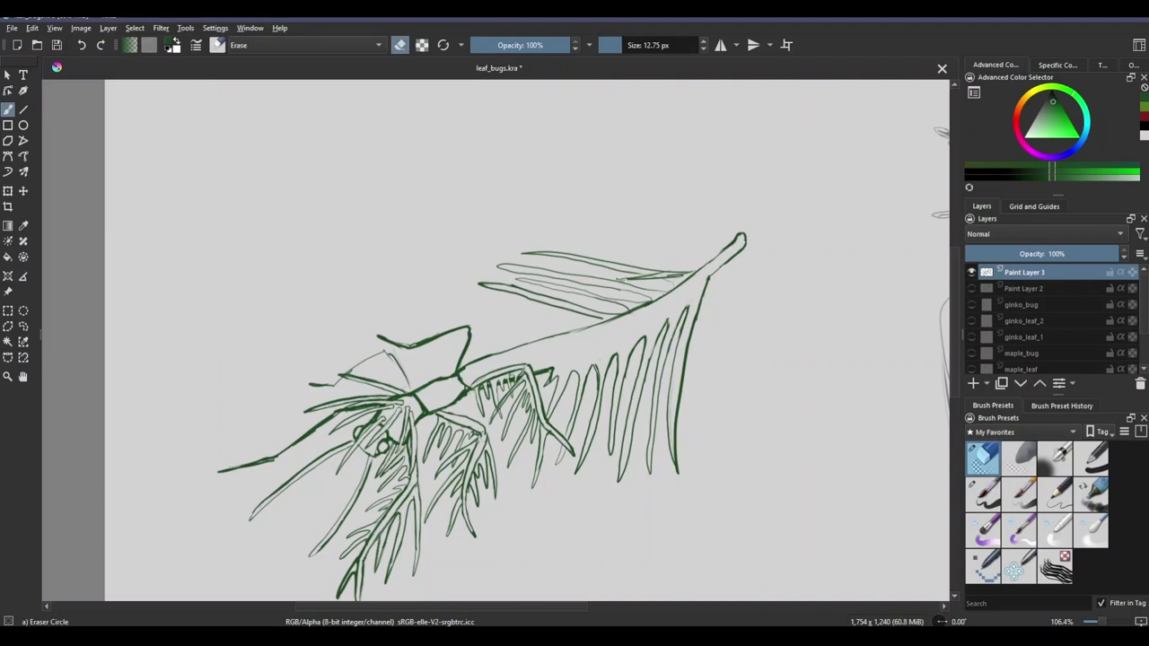
scroll(568, 597, up, 3)
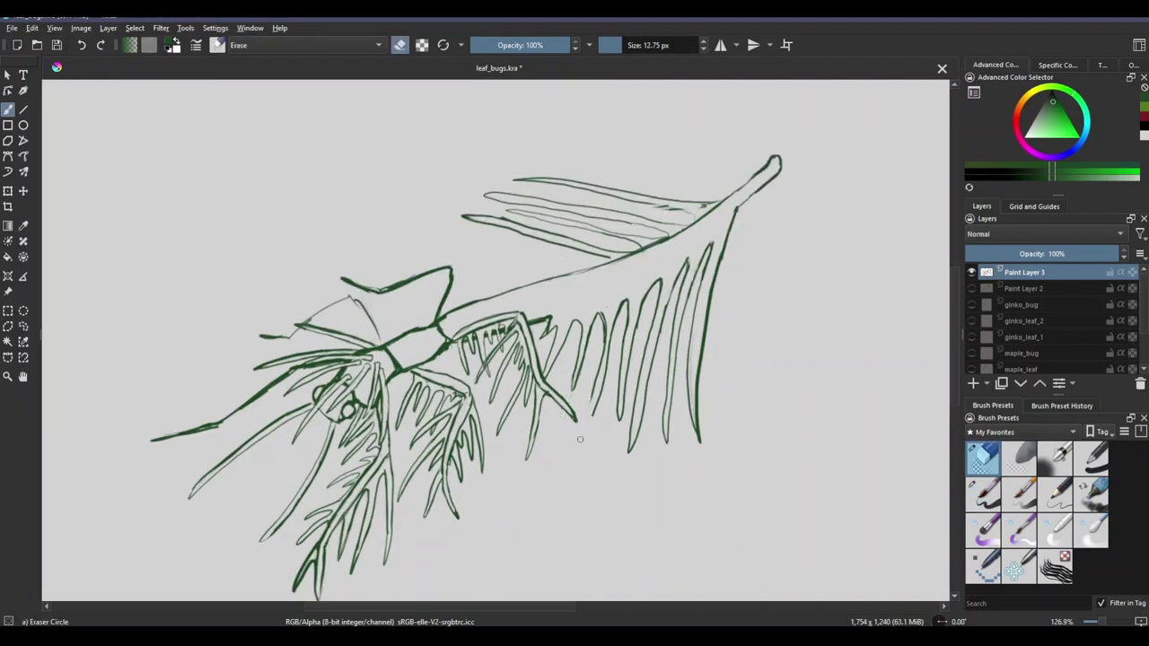
key(e)
scroll(693, 255, down, 1)
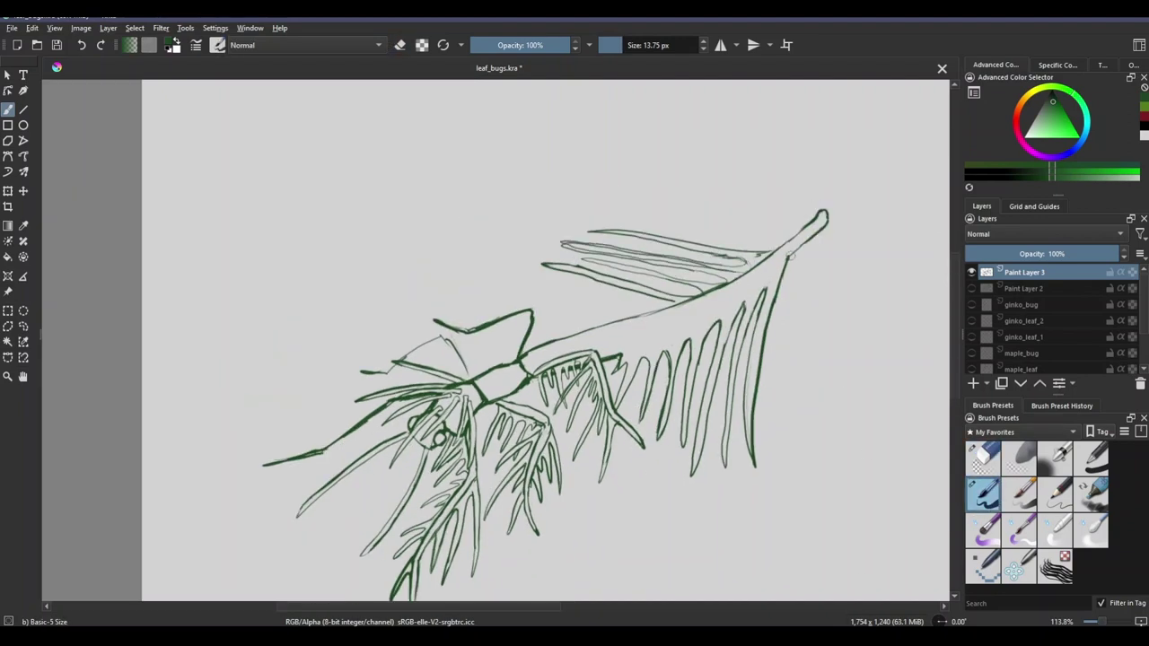
key(e)
key(e)
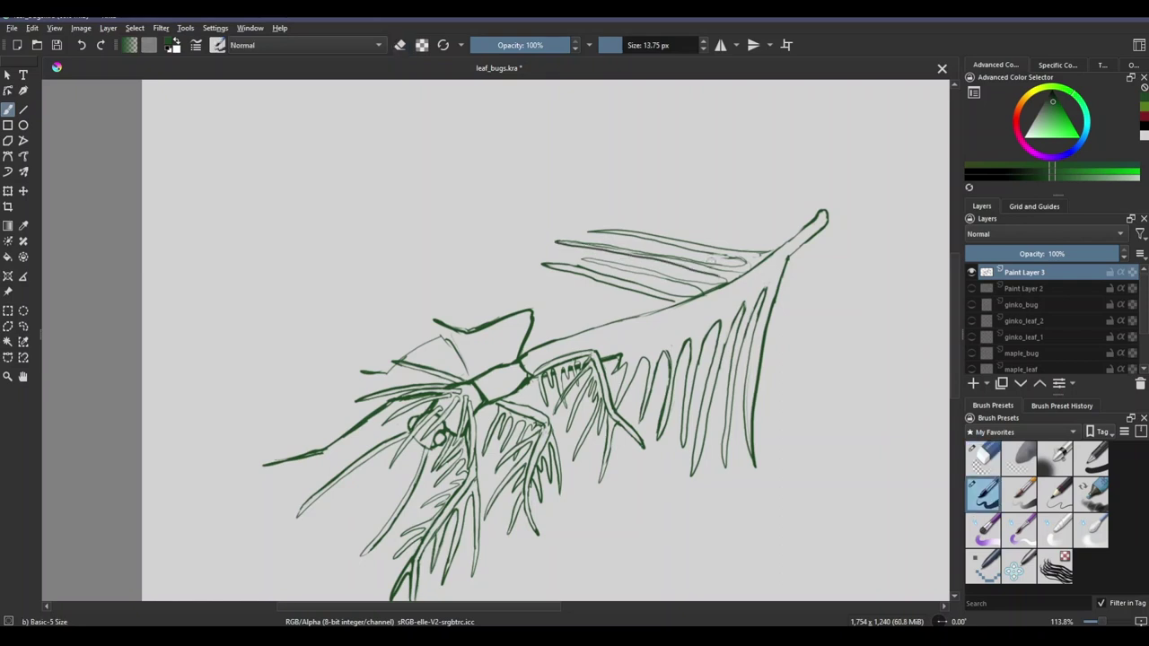
Step: Darken the needles above the abdomen and add shorter ones further toward the thorax
drag(575, 258, 709, 280)
key(e)
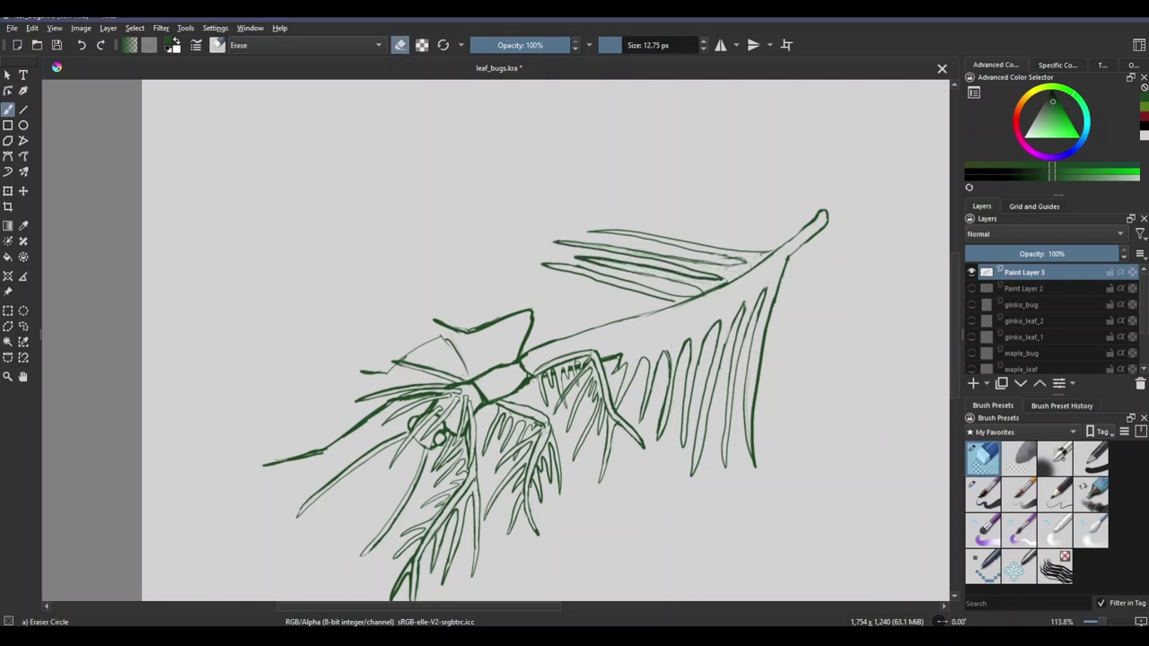
key(e)
drag(700, 287, 546, 262)
key(e)
mouse_move(664, 297)
mouse_down()
mouse_move(575, 273)
mouse_move(621, 278)
mouse_move(562, 310)
mouse_move(564, 329)
mouse_up()
key(e)
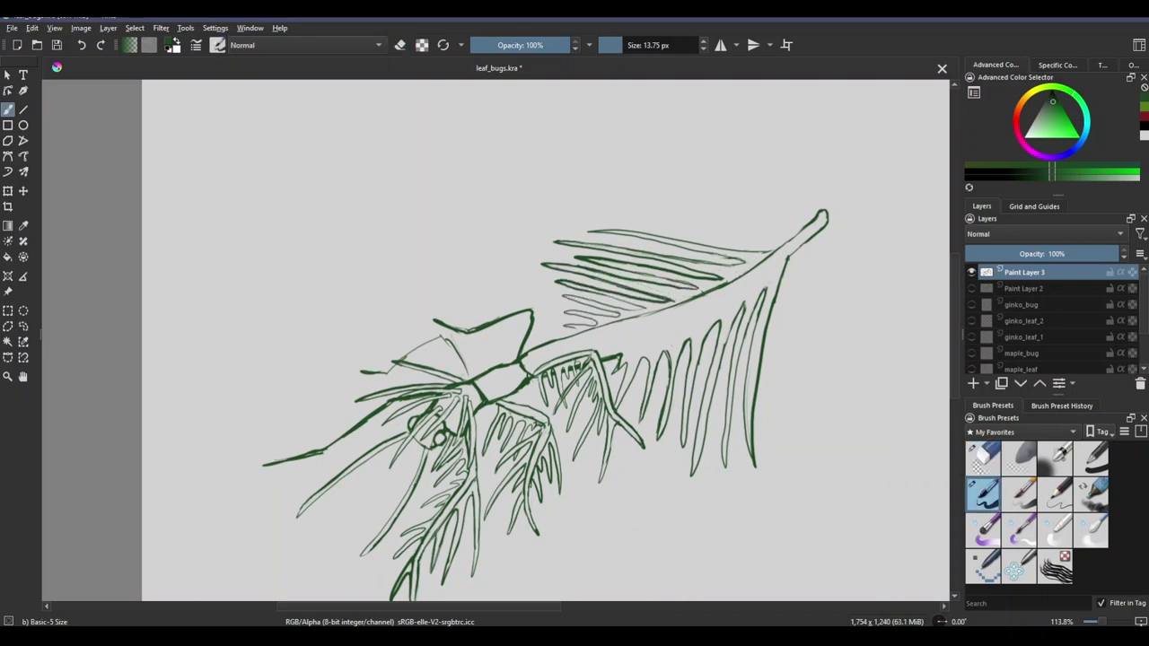
key(e)
key(e)
Step: Erase the old hind legs and continue the needle row beneath the abdomen up to the thorax
drag(619, 390, 637, 361)
drag(639, 424, 645, 355)
key(e)
scroll(673, 337, down, 2)
mouse_move(571, 306)
mouse_down()
mouse_move(629, 409)
mouse_move(641, 285)
mouse_move(615, 274)
mouse_move(629, 386)
mouse_move(583, 359)
mouse_up()
key(e)
key(e)
drag(639, 306, 632, 309)
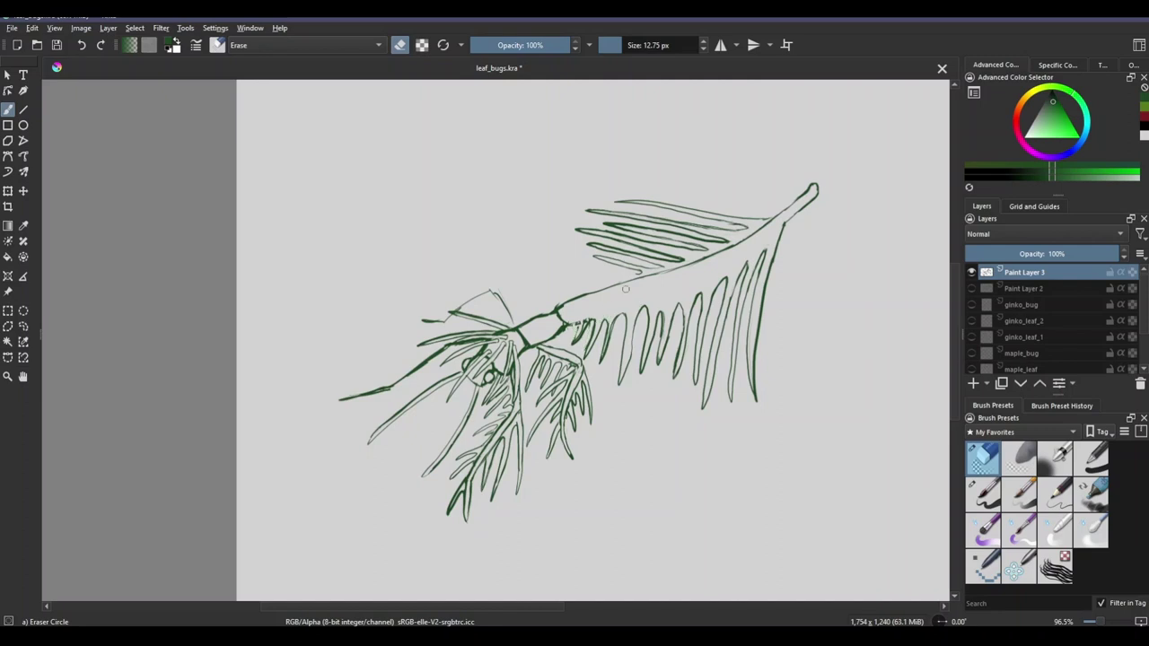
key(e)
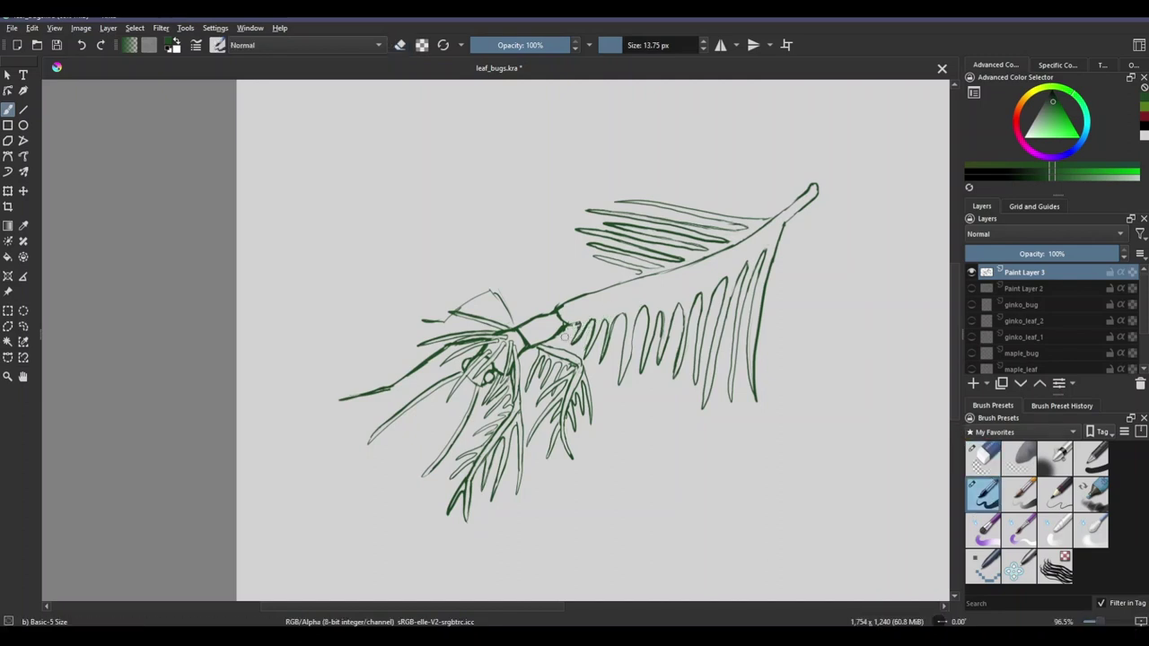
drag(567, 332, 684, 403)
drag(557, 305, 537, 203)
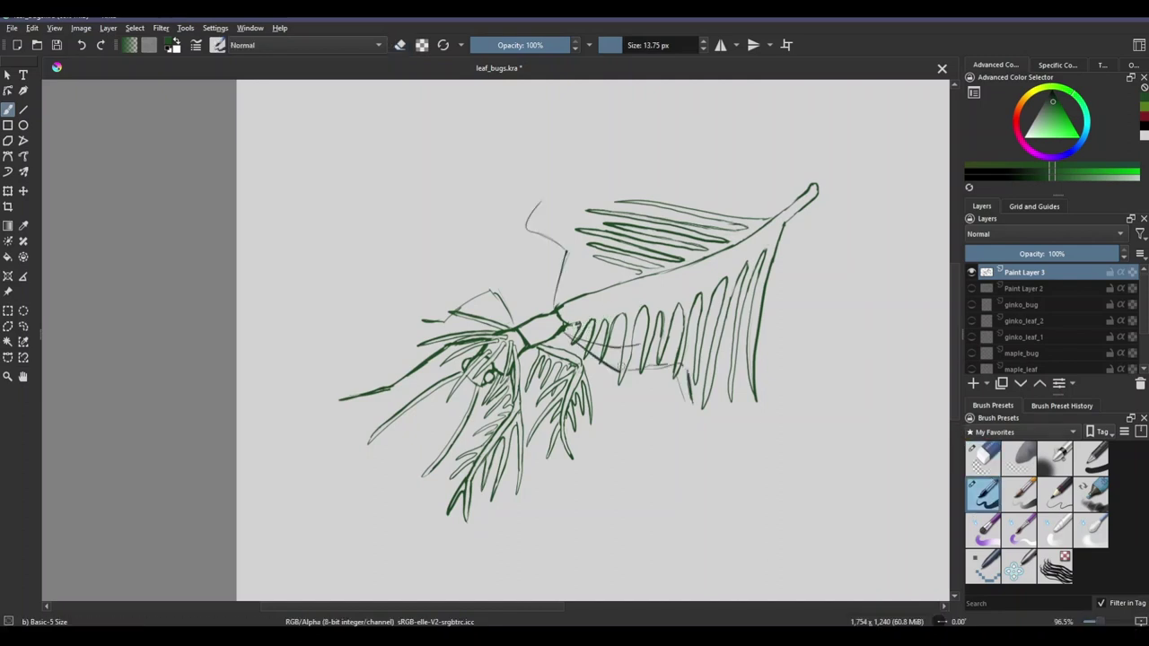
click(82, 45)
key(e)
click(82, 45)
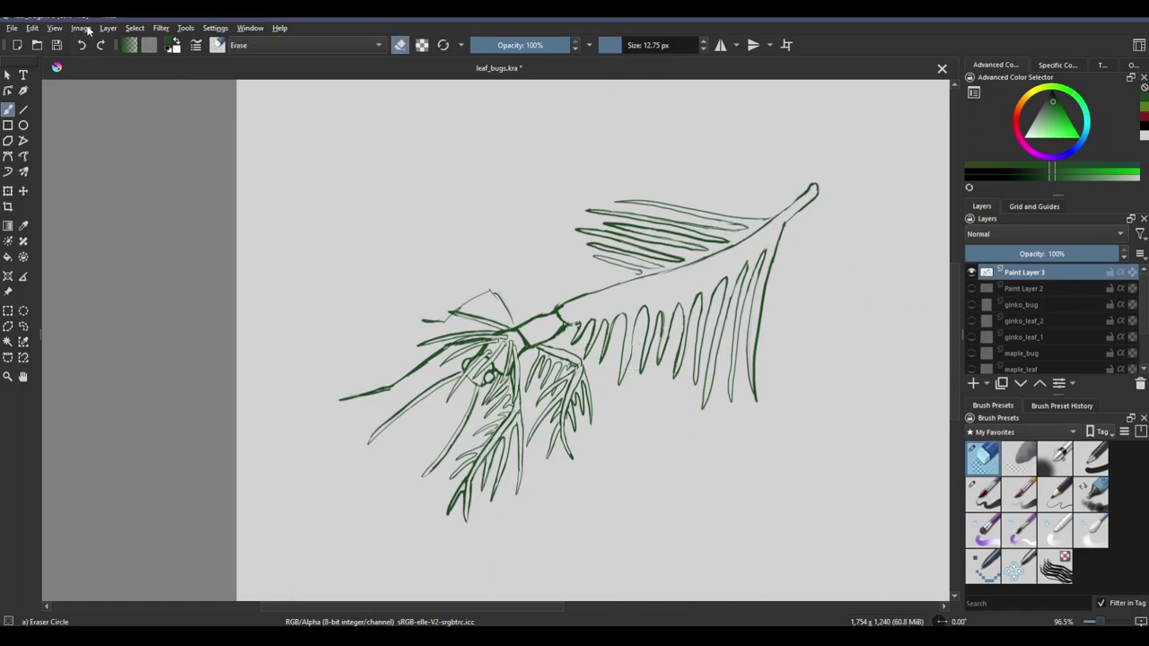
Step: Extend the upper needles to the thorax, sketch new bent hind legs and firm up the lower one's outline
key(e)
mouse_move(645, 269)
mouse_down()
mouse_move(544, 306)
mouse_move(643, 415)
mouse_up()
scroll(574, 342, up, 1)
scroll(574, 342, down, 1)
scroll(629, 301, up, 2)
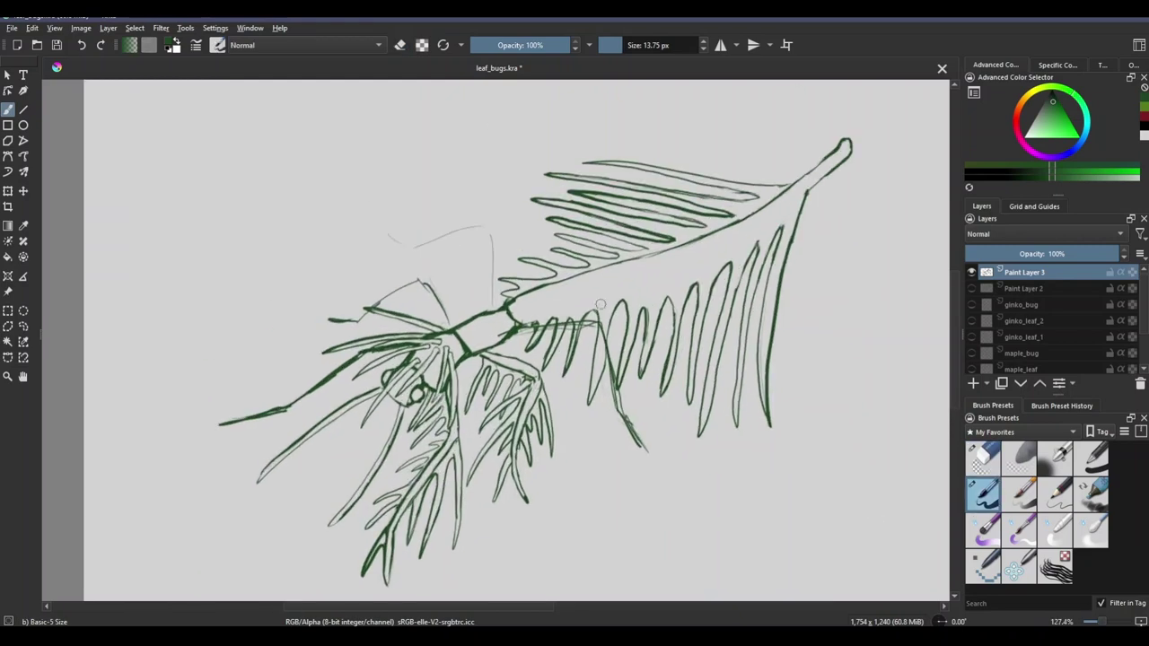
mouse_move(510, 334)
mouse_down()
mouse_move(643, 449)
mouse_move(596, 332)
mouse_up()
key(e)
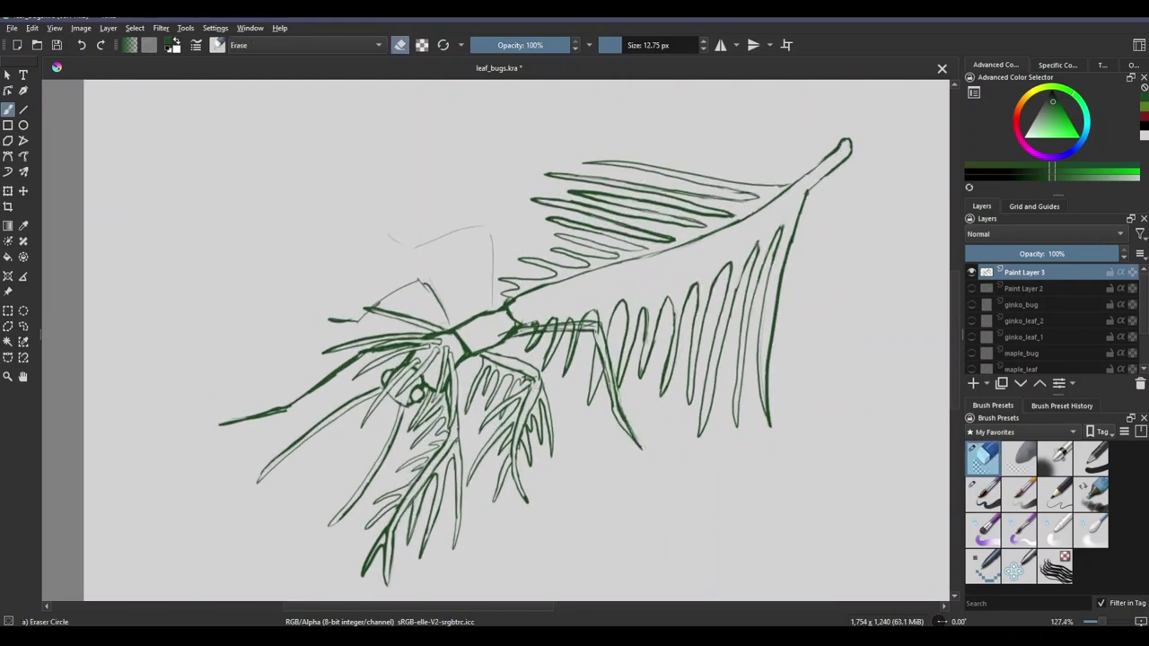
mouse_move(623, 376)
mouse_down()
mouse_move(623, 429)
mouse_move(643, 446)
mouse_up()
key(e)
Step: Fork the lower hind leg's foot, line its outer segment with needles and erase the lines overlapping the leg
drag(614, 413, 607, 484)
key(e)
key(e)
mouse_move(568, 332)
mouse_down()
mouse_move(592, 429)
mouse_move(609, 431)
mouse_up()
key(e)
drag(589, 366, 589, 410)
key(e)
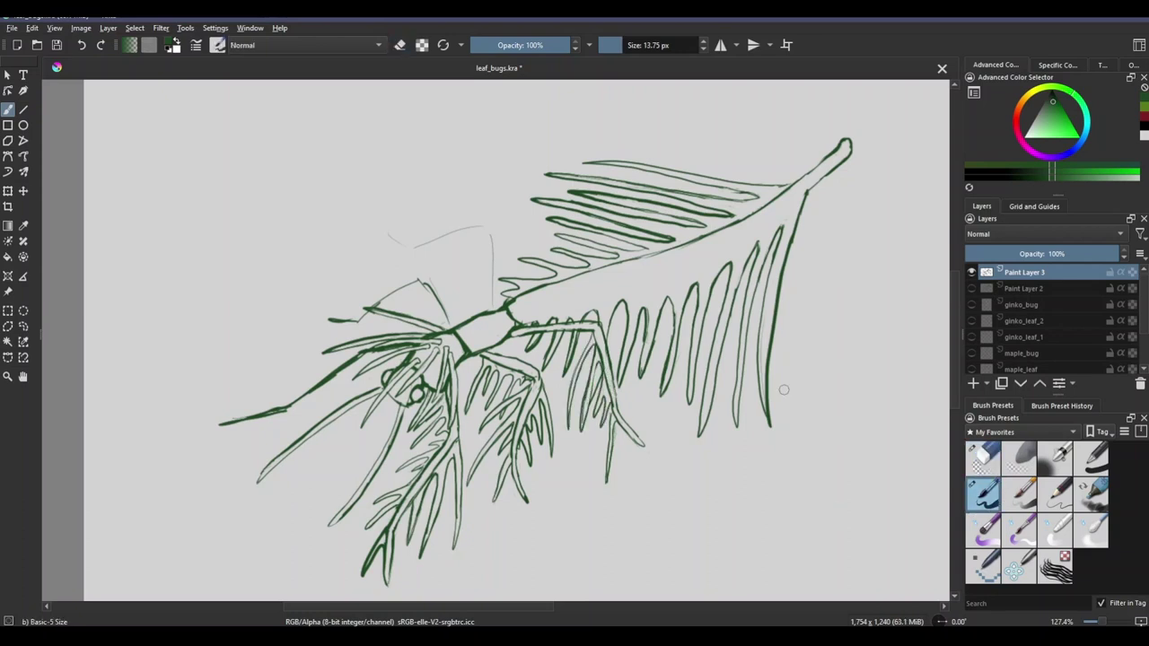
Step: Add needles beneath the lower hind leg's inner segment and clean up the overlaps with the middle leg
key(e)
key(e)
key(e)
key(e)
key(e)
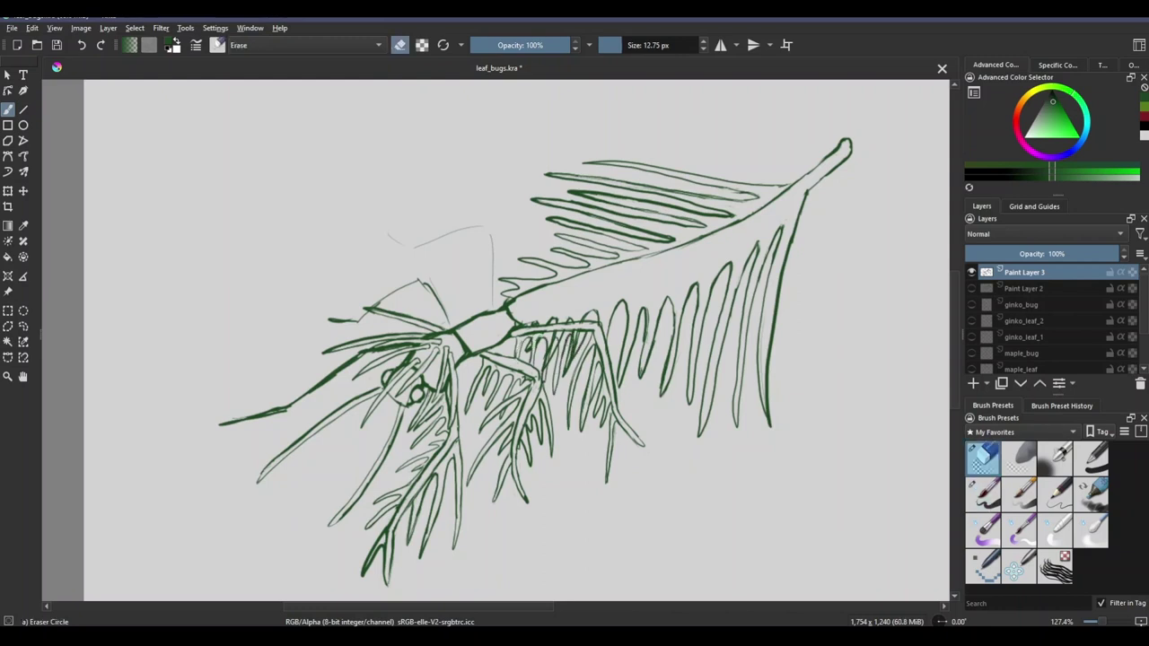
key(e)
key(e)
key(e)
Step: Outline the hind leg above the body with two bent segments and a forked foot
scroll(556, 323, up, 2)
drag(552, 367, 556, 270)
mouse_move(434, 294)
mouse_down()
mouse_move(598, 290)
mouse_move(546, 275)
mouse_move(629, 238)
mouse_up()
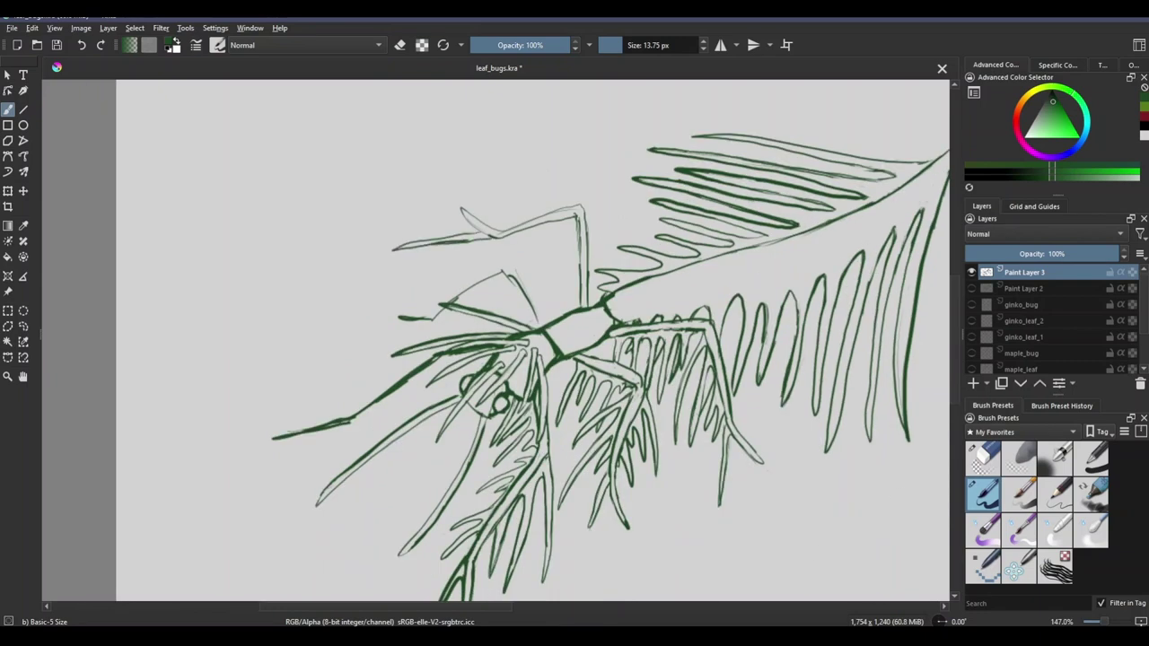
key(e)
key(e)
mouse_move(395, 251)
mouse_down()
mouse_move(498, 236)
mouse_move(494, 277)
mouse_move(550, 318)
mouse_up()
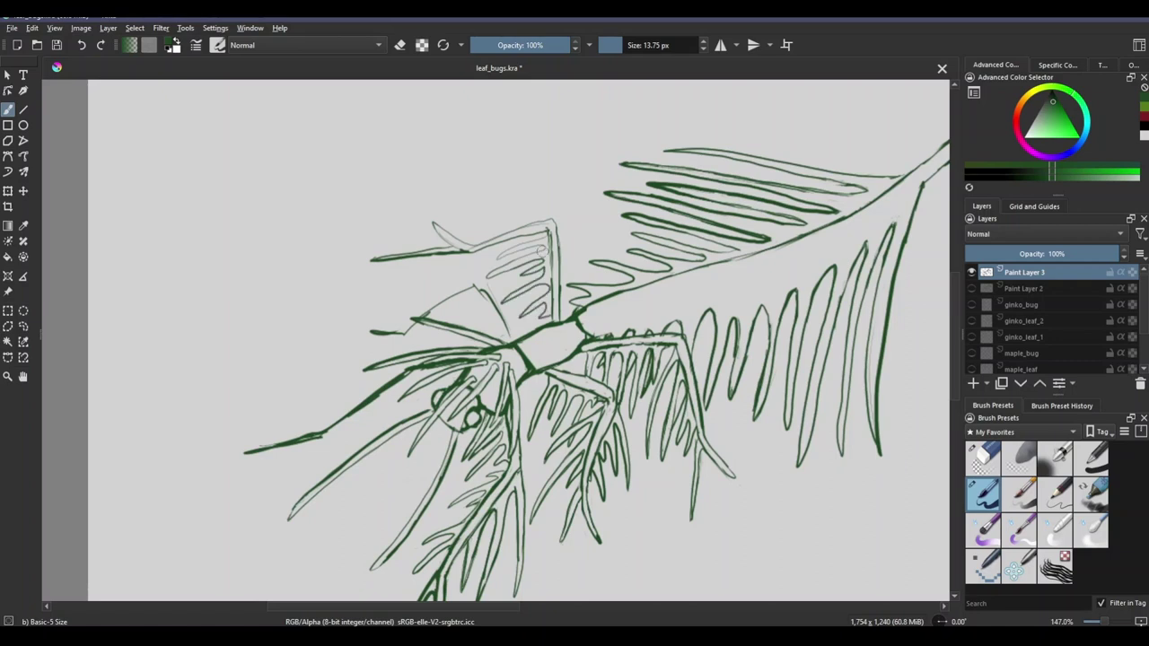
Step: Fill the inner side of the upper hind leg with short tapered needles, continuing along its outer segment to the foot
drag(548, 233, 492, 269)
mouse_move(546, 244)
mouse_down()
mouse_move(494, 273)
mouse_move(499, 320)
mouse_move(517, 318)
mouse_up()
key(e)
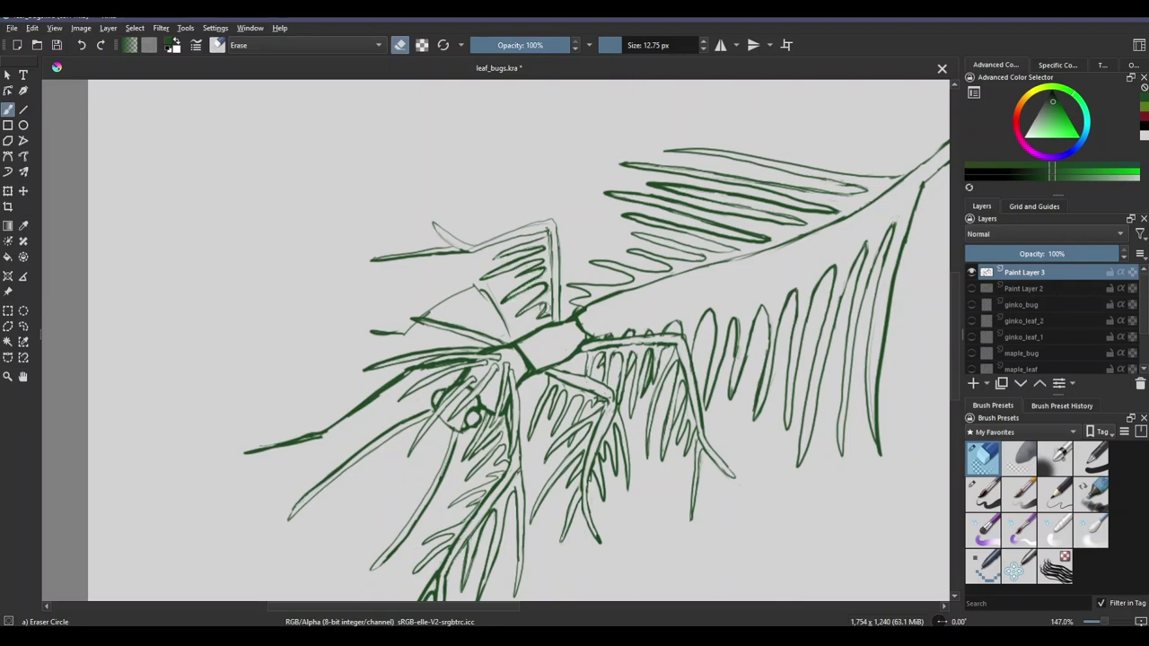
key(slash)
drag(548, 230, 453, 270)
drag(483, 246, 442, 275)
key(e)
drag(522, 237, 479, 250)
key(slash)
key(slash)
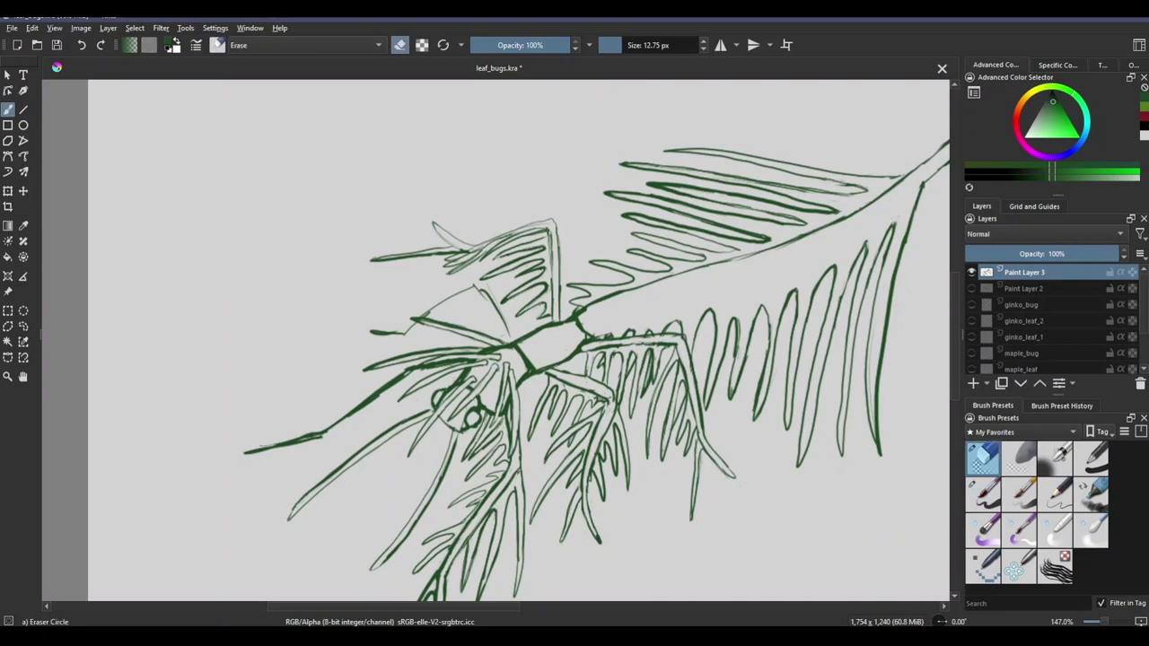
key(slash)
drag(472, 261, 445, 275)
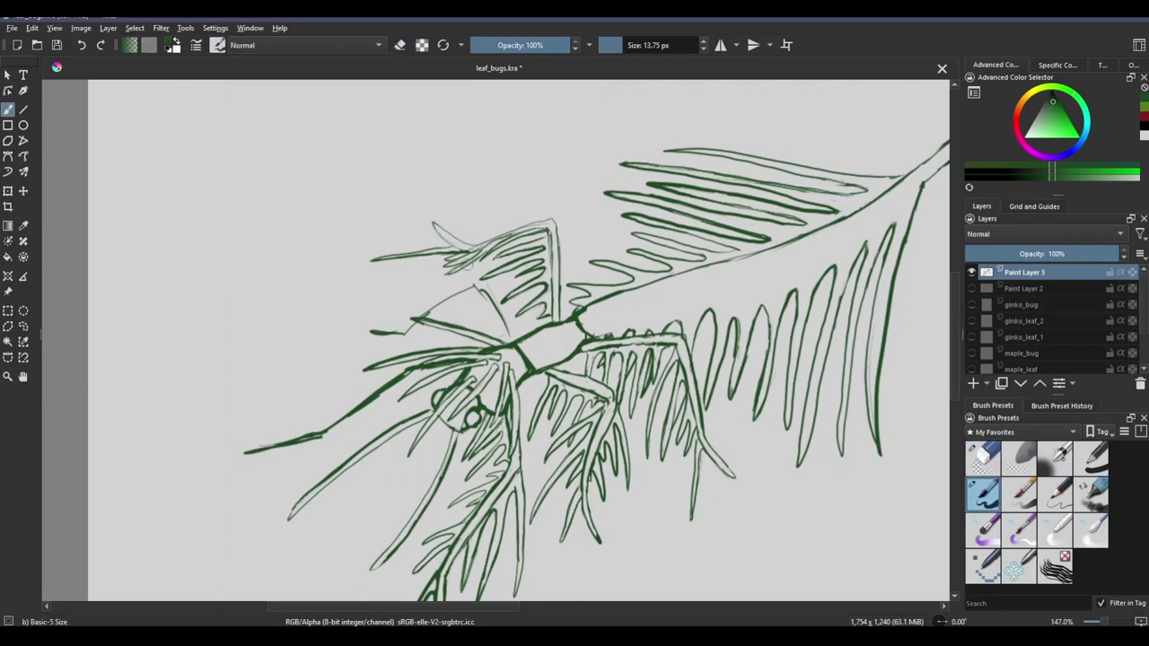
Step: Erase the needles overlapping the head and front of the thorax, and retrace the head, thorax and adjoining front limb outlines
key(slash)
drag(444, 315, 411, 329)
drag(506, 324, 442, 344)
drag(435, 421, 408, 456)
drag(479, 377, 437, 418)
mouse_move(500, 361)
mouse_down()
mouse_move(445, 422)
mouse_move(490, 427)
mouse_move(528, 346)
mouse_up()
drag(530, 361, 521, 402)
drag(532, 331, 521, 370)
drag(467, 305, 410, 343)
mouse_move(510, 300)
mouse_down()
mouse_move(377, 309)
mouse_move(431, 308)
mouse_up()
key(slash)
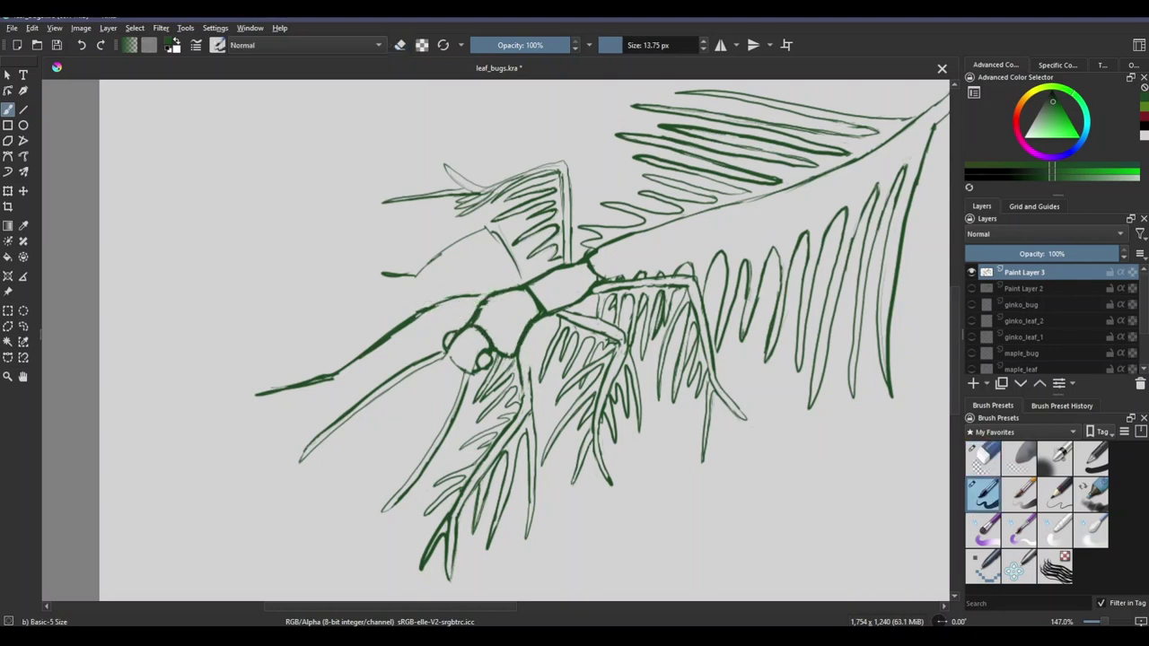
Step: Redraw the middle leg above the body with a thicker bent outline and a forked foot
drag(526, 339, 524, 377)
key(ctrl+z)
drag(499, 232, 526, 276)
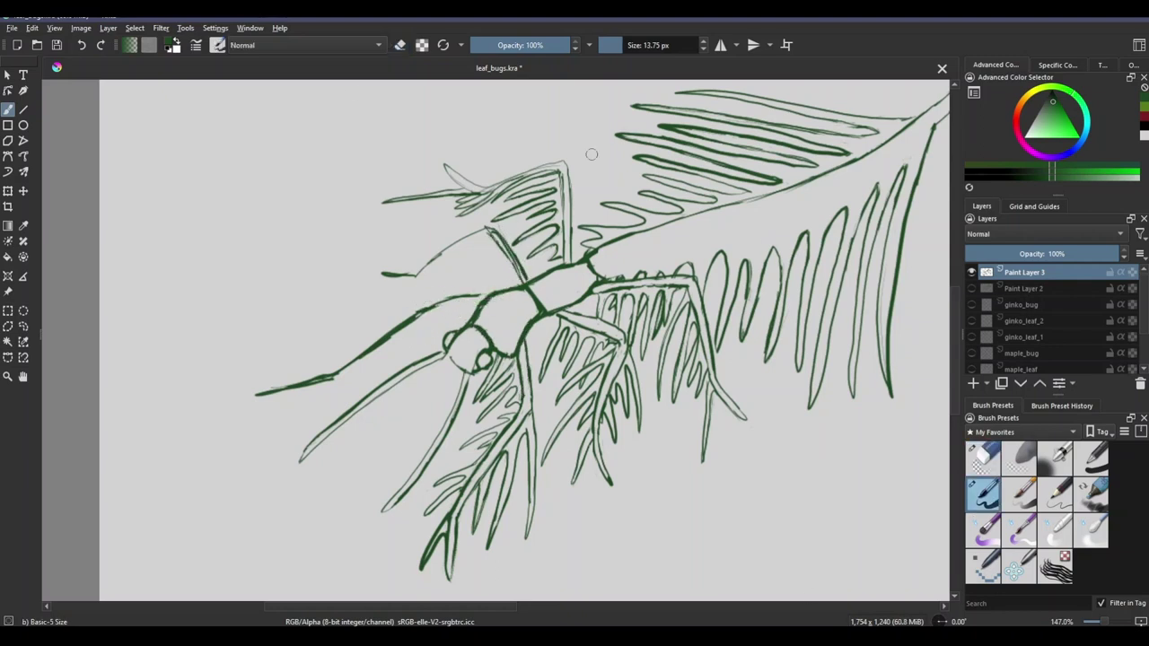
key(slash)
key(slash)
key(slash)
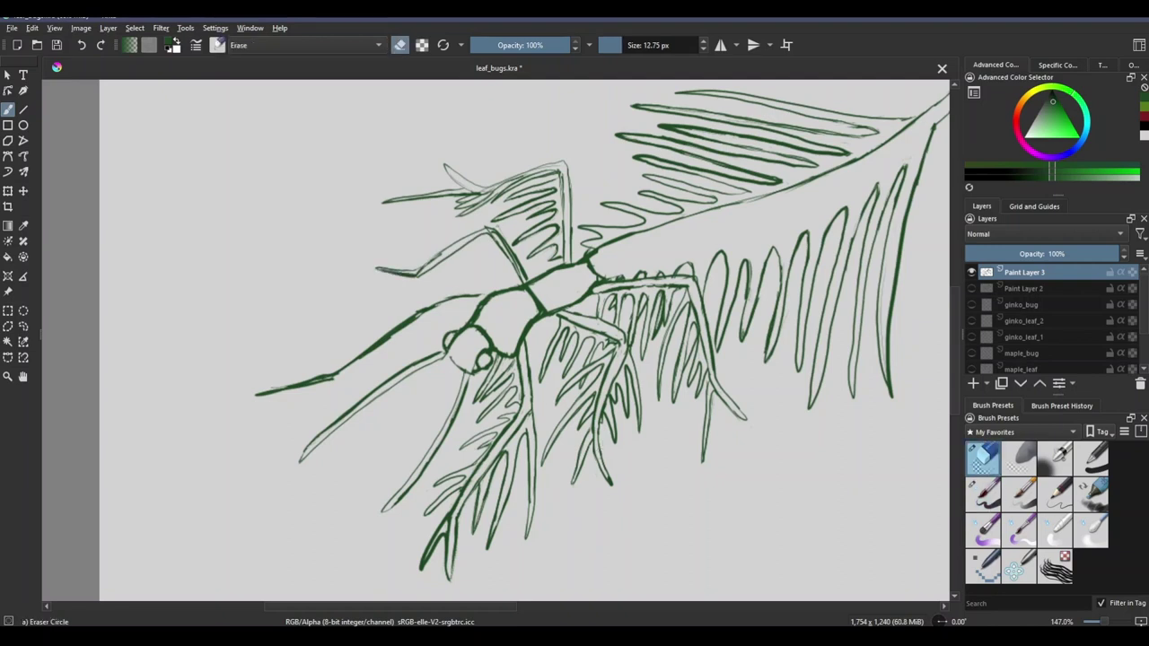
scroll(525, 342, down, 1)
key(slash)
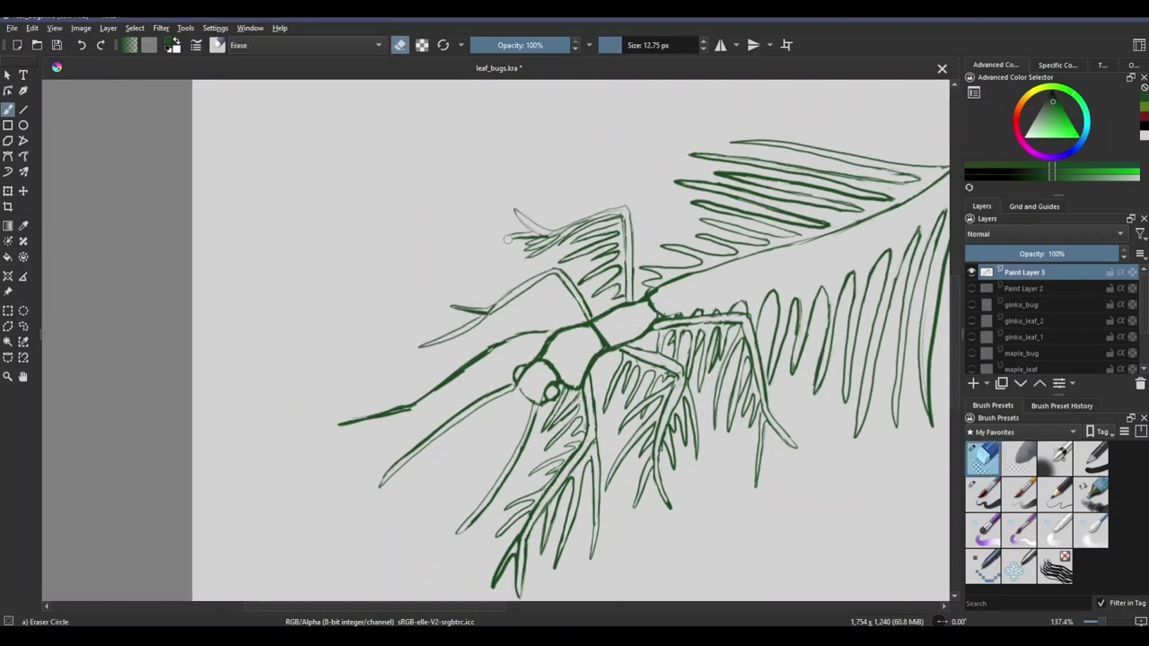
key(ctrl+z)
drag(537, 237, 449, 250)
key(ctrl+z)
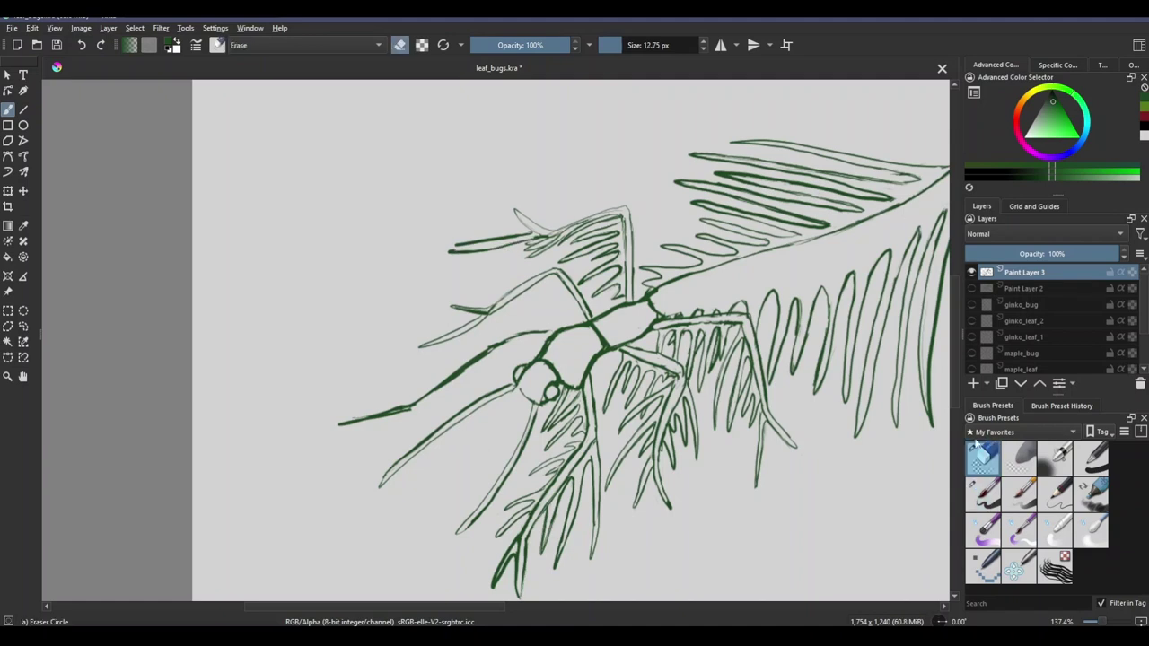
drag(530, 235, 448, 251)
key(ctrl+z)
Step: Redraw the front prong of the upper hind leg's foot as a short tapered needle
key(slash)
key(slash)
key(slash)
key(slash)
drag(539, 232, 468, 244)
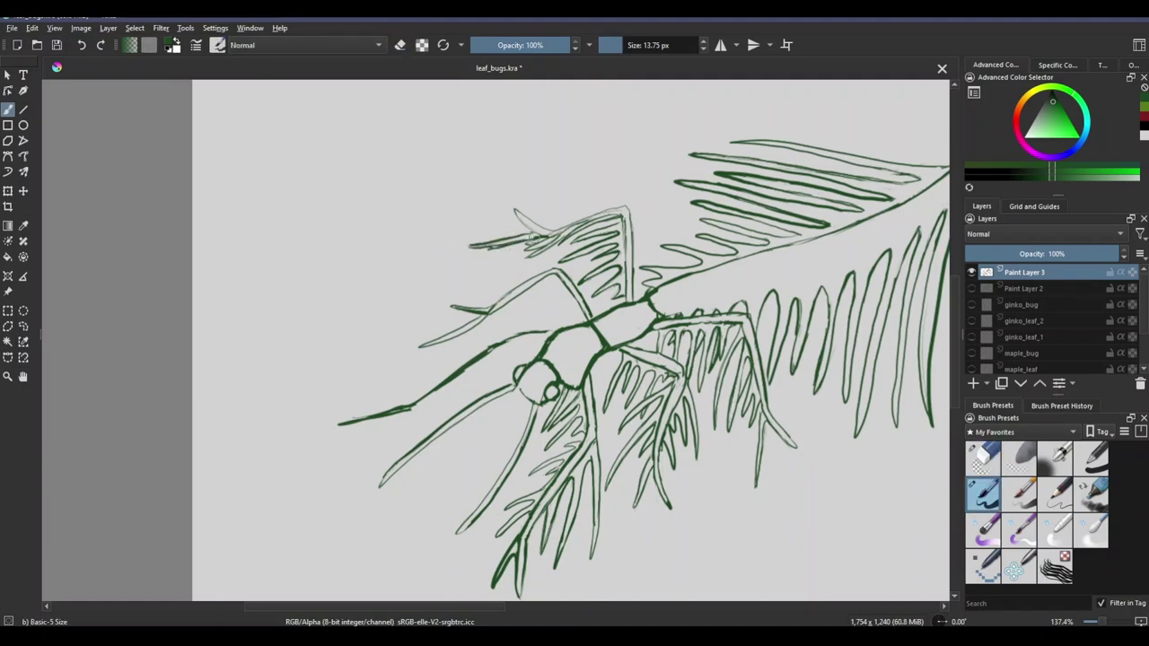
Step: Sketch needles on the inner side of the upper middle leg and around its outer segment
drag(562, 279, 502, 318)
drag(585, 298, 537, 323)
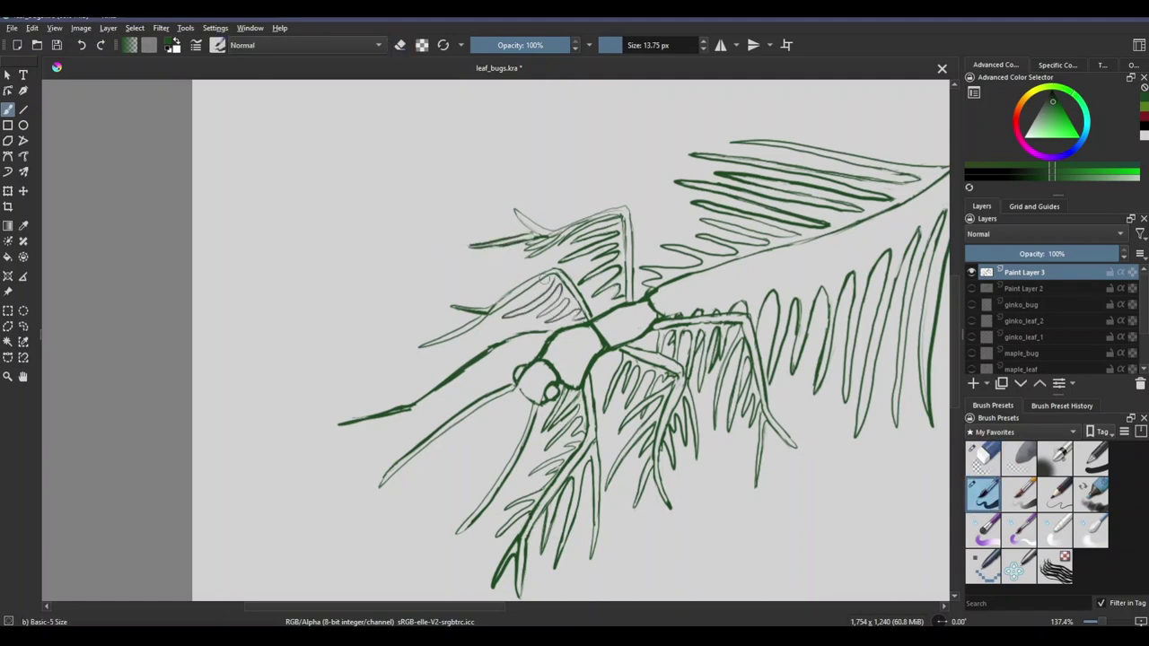
drag(550, 275, 463, 284)
mouse_move(532, 278)
mouse_down()
mouse_move(471, 298)
mouse_move(462, 322)
mouse_up()
key(slash)
drag(544, 284, 510, 292)
key(slash)
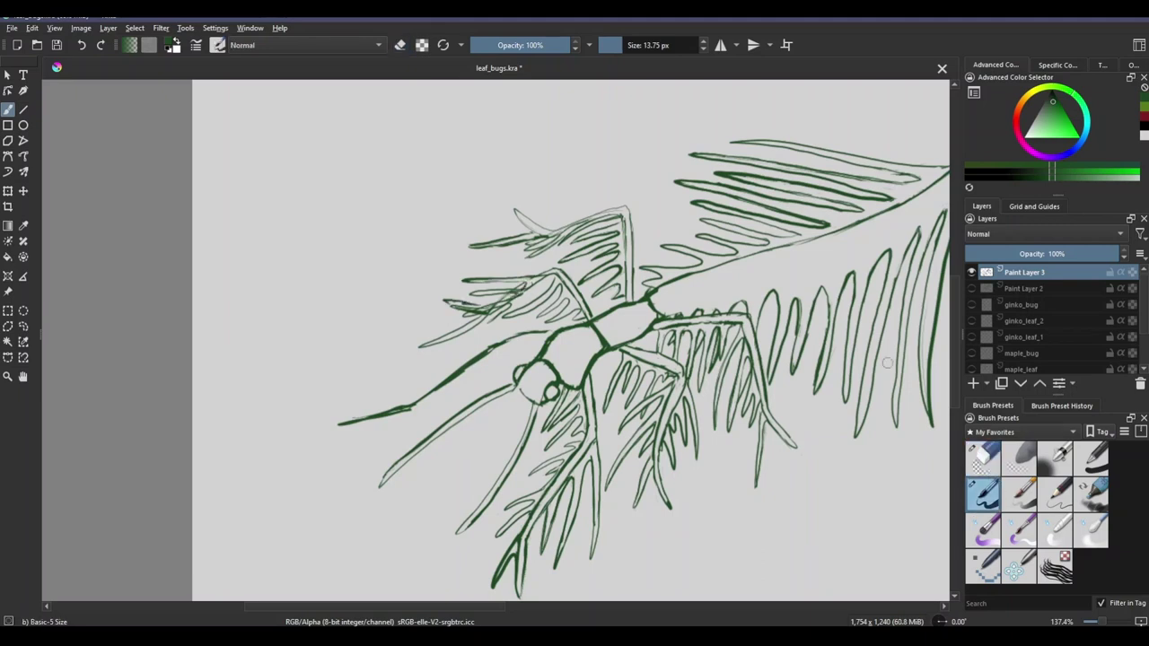
Step: Erase the long needle above the upper middle leg and the strokes crowding its outer segment
key(slash)
key(slash)
key(slash)
drag(461, 278, 532, 281)
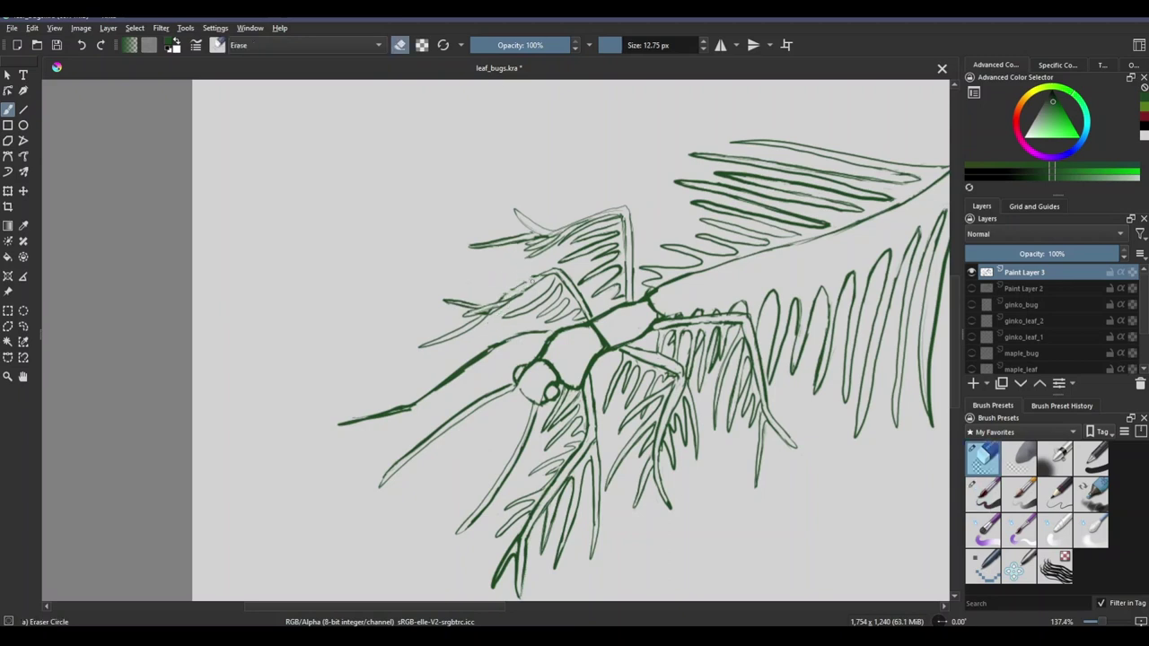
scroll(493, 144, up, 1)
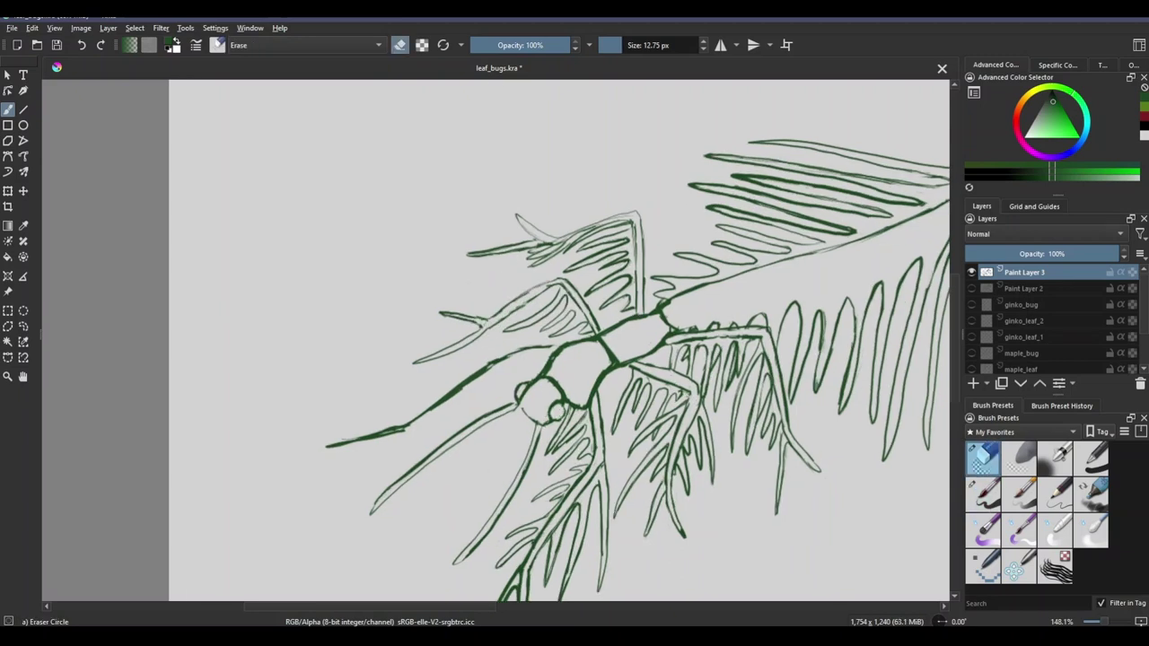
Step: Add thin needles to the outer segment of the upper middle leg and erase through the upper front leg's thick line
key(slash)
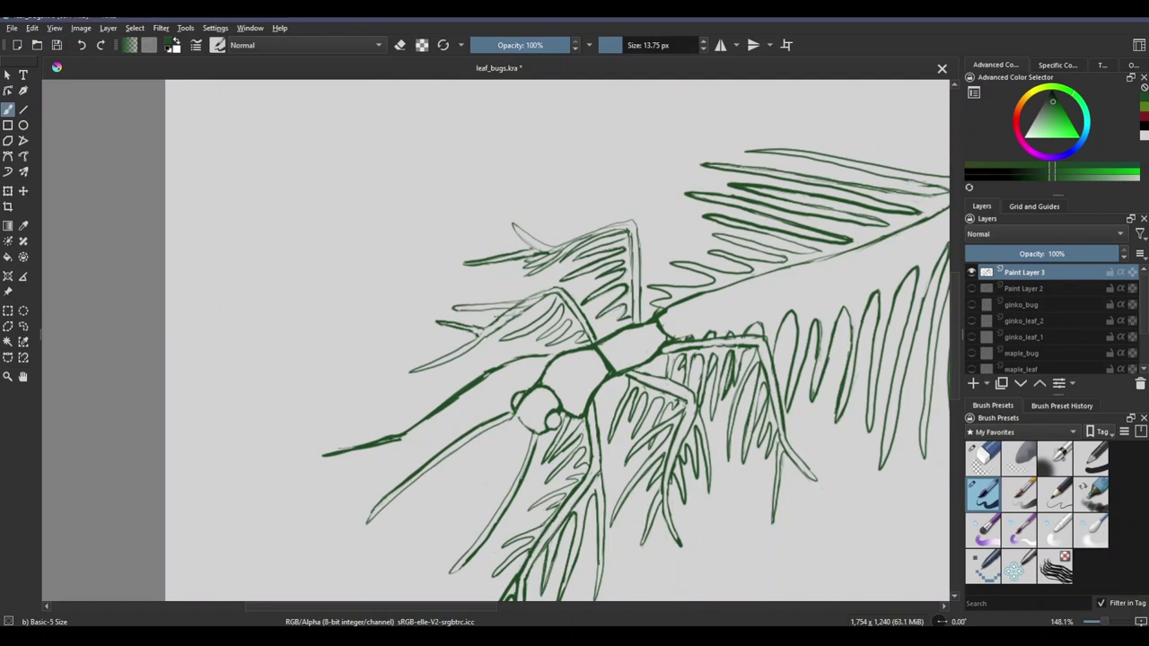
scroll(557, 341, down, 1)
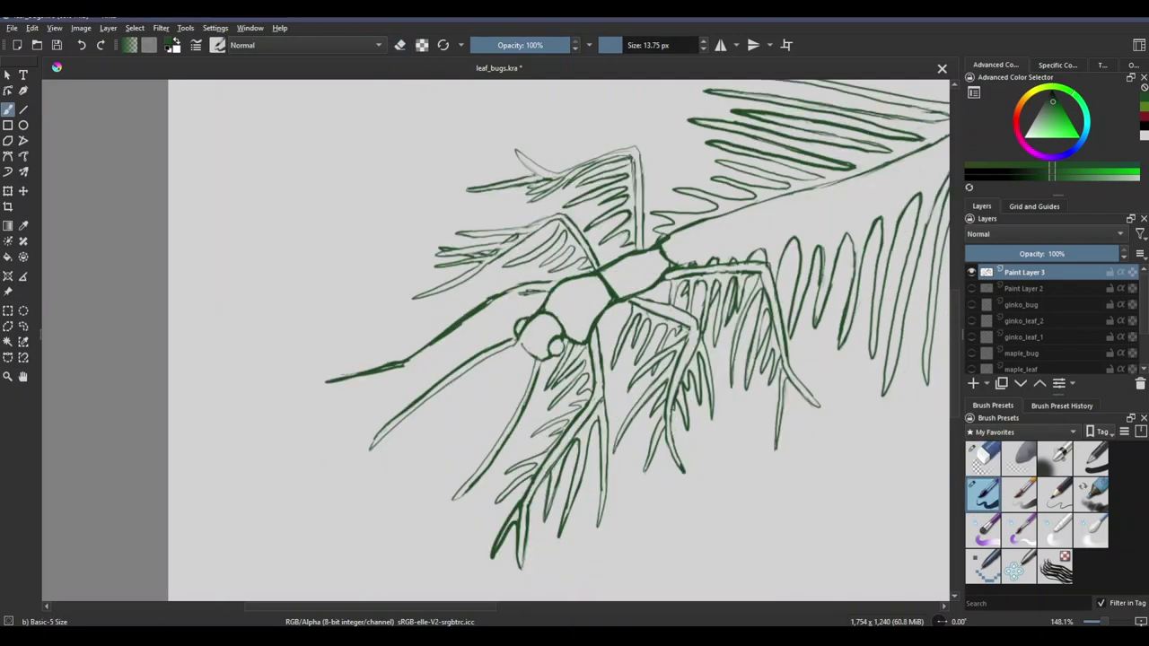
key(slash)
drag(422, 352, 511, 310)
scroll(557, 341, left, 3)
drag(540, 360, 627, 339)
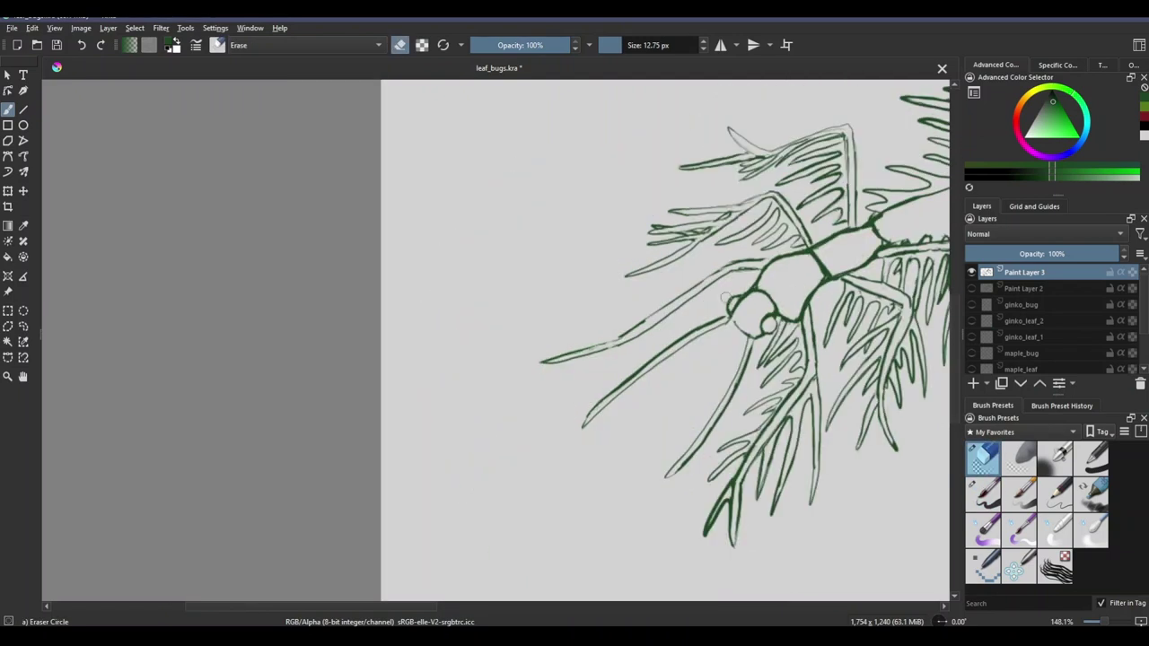
Step: Sketch a forked foot on the upper front leg and short needles where the leg passes the head
key(slash)
scroll(729, 299, right, 3)
scroll(510, 307, up, 1)
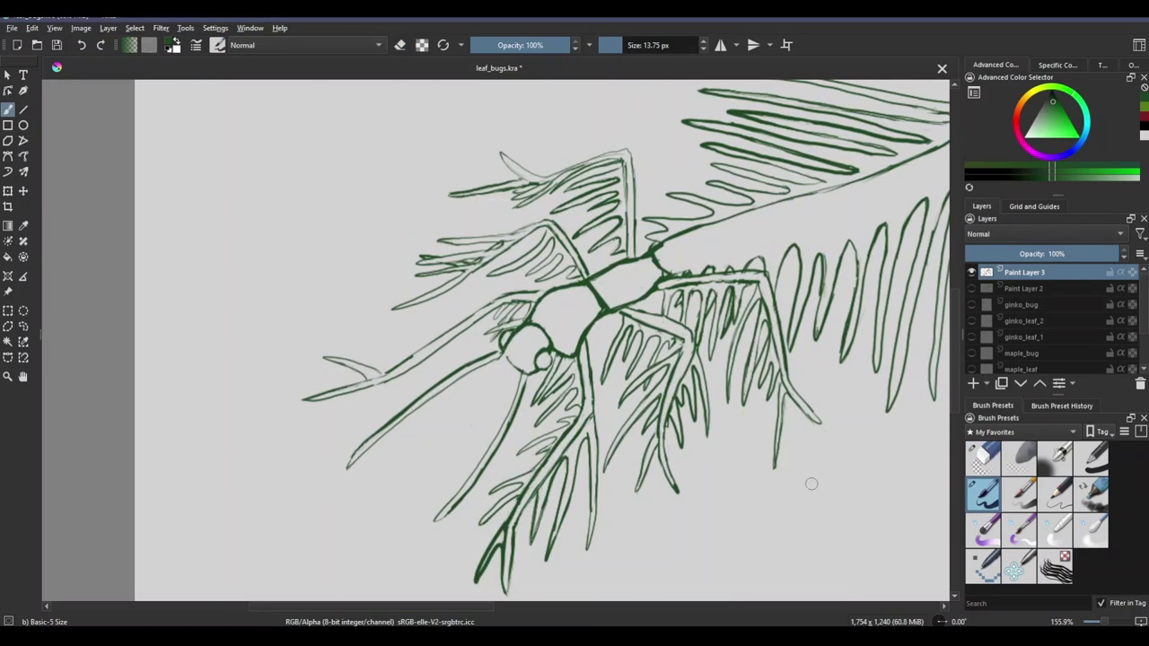
Step: Fill in more needles on the inner side of the upper middle leg
key(slash)
key(slash)
mouse_move(481, 261)
mouse_down()
mouse_move(510, 239)
mouse_move(449, 260)
mouse_up()
key(ctrl+z)
mouse_move(528, 239)
mouse_down()
mouse_move(467, 299)
mouse_move(522, 276)
mouse_up()
key(slash)
key(slash)
Step: Draw long tapered needles along the outer side of the upper front leg and clean up their outlines
mouse_move(521, 273)
mouse_down()
mouse_move(360, 292)
mouse_move(350, 313)
mouse_up()
mouse_move(485, 296)
mouse_down()
mouse_move(377, 322)
mouse_move(397, 336)
mouse_up()
drag(458, 284, 354, 291)
key(slash)
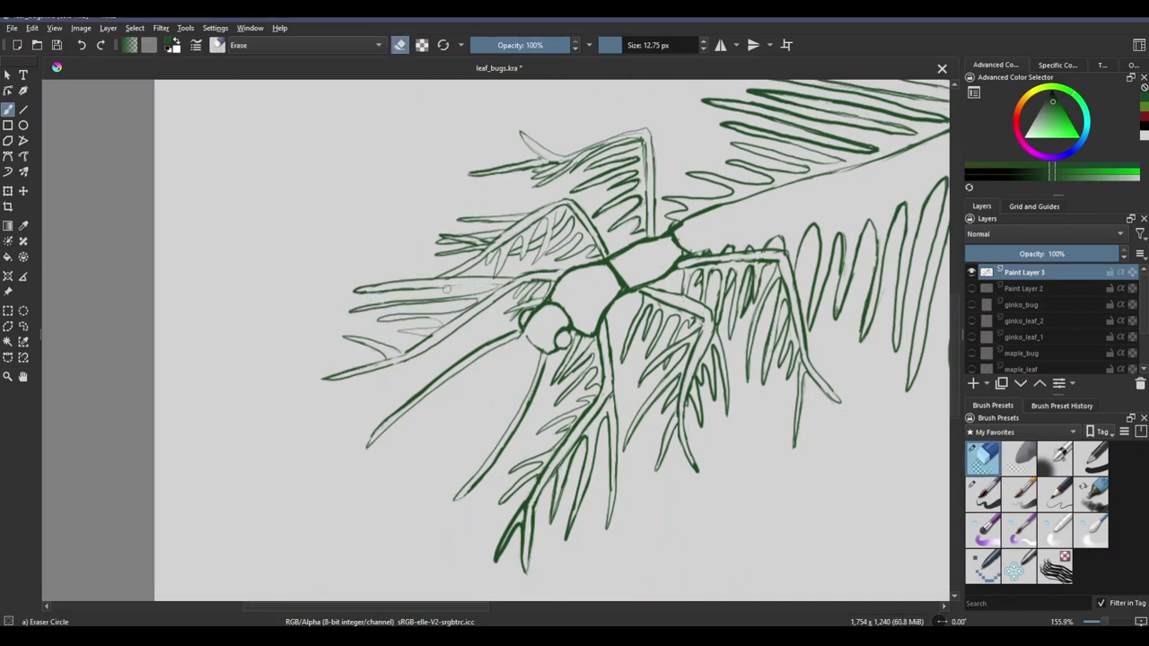
drag(447, 288, 359, 289)
key(slash)
mouse_move(495, 283)
mouse_down()
mouse_move(356, 293)
mouse_move(349, 311)
mouse_up()
key(slash)
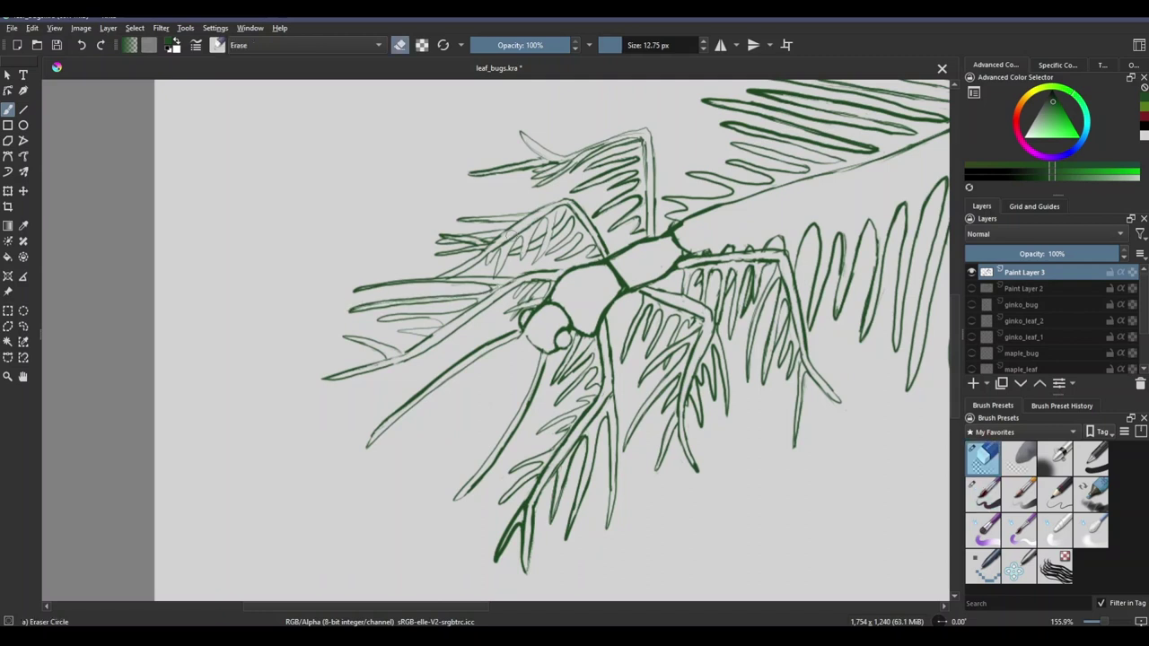
Step: Sketch short needles along the inner side of the upper front leg, facing the antenna
key(slash)
drag(446, 324, 411, 329)
key(slash)
key(slash)
mouse_move(508, 295)
mouse_down()
mouse_move(492, 320)
mouse_move(418, 367)
mouse_move(369, 448)
mouse_up()
drag(518, 337, 438, 385)
Step: Thin the heavy outline of the upper antenna with the eraser
key(slash)
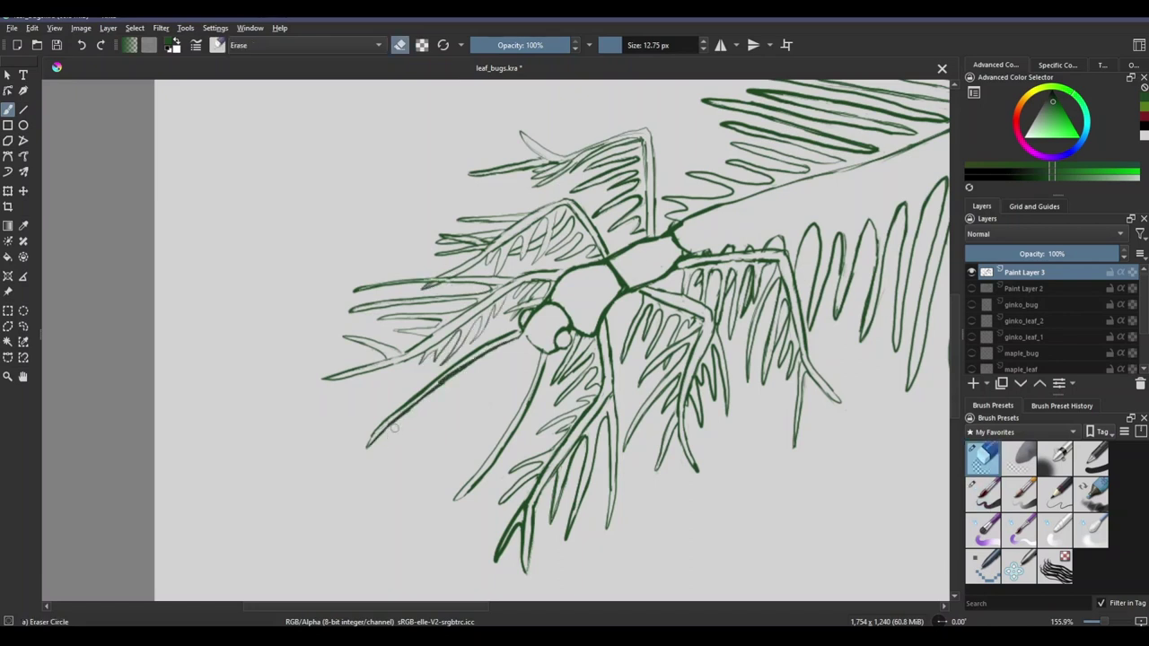
drag(387, 433, 451, 380)
key(slash)
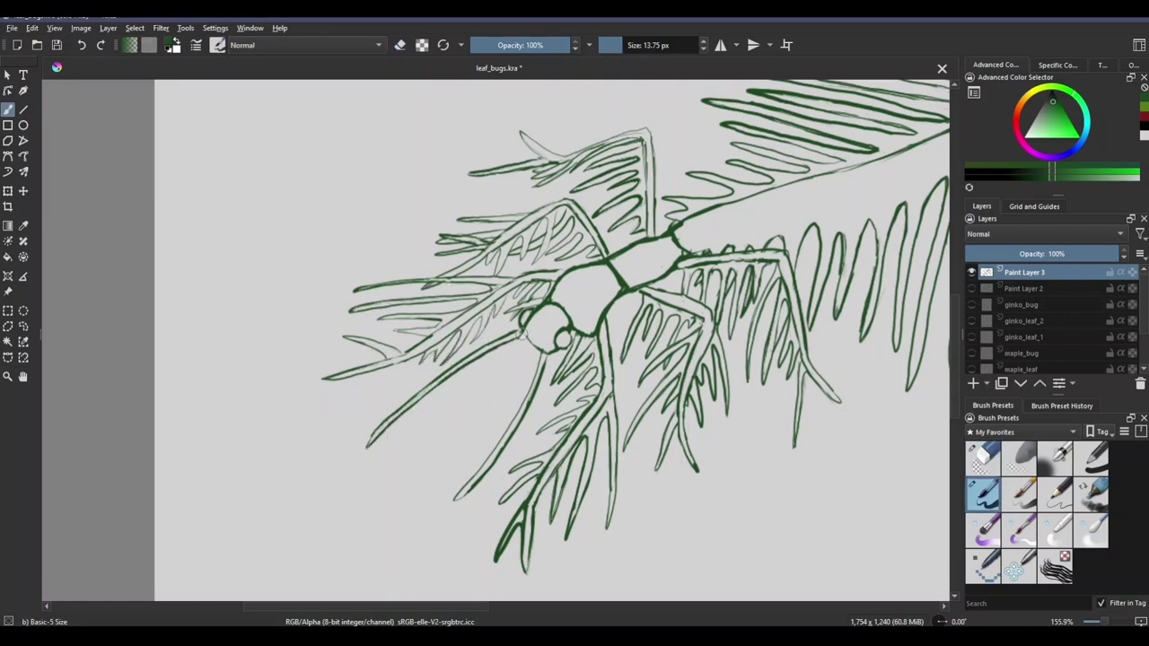
key(slash)
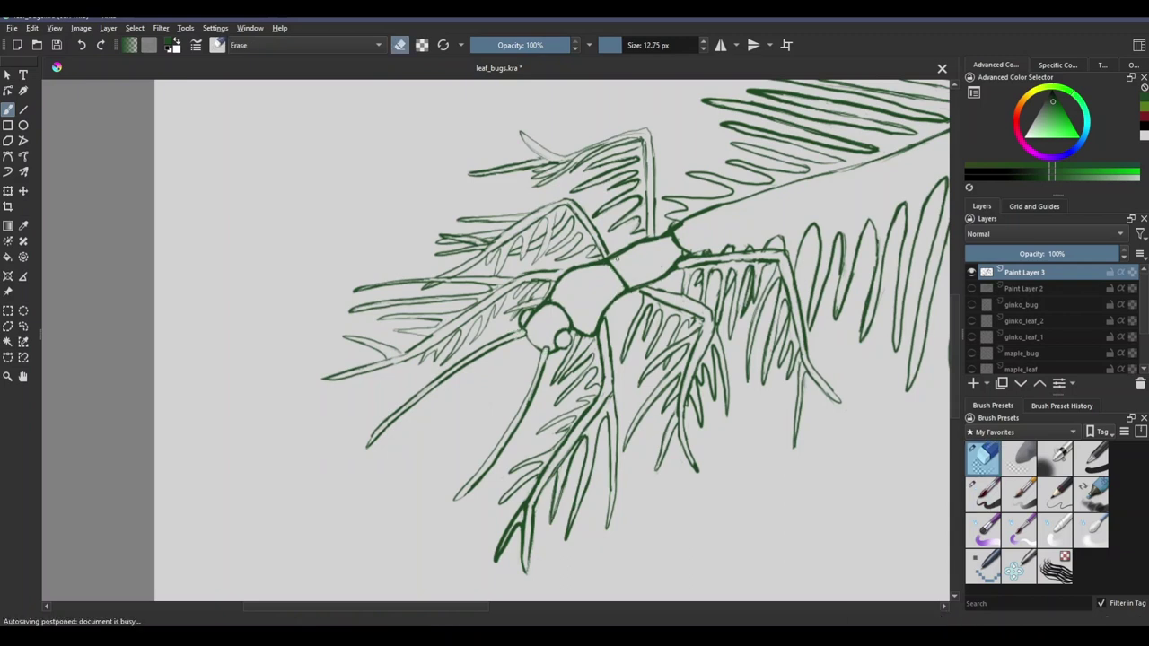
Step: Erase the line along the base of the abdomen's upper needles and trim a thick needle outline
mouse_move(677, 226)
mouse_down()
mouse_move(560, 314)
mouse_move(593, 350)
mouse_move(529, 359)
mouse_move(465, 334)
mouse_up()
scroll(625, 303, up, 2)
mouse_move(485, 265)
mouse_down()
mouse_move(507, 462)
mouse_move(503, 431)
mouse_up()
Step: Redraw the outlines of the longest needles near the stem end on the abdomen's upper side
key(slash)
key(slash)
drag(458, 234, 476, 310)
drag(476, 306, 507, 463)
drag(458, 231, 503, 460)
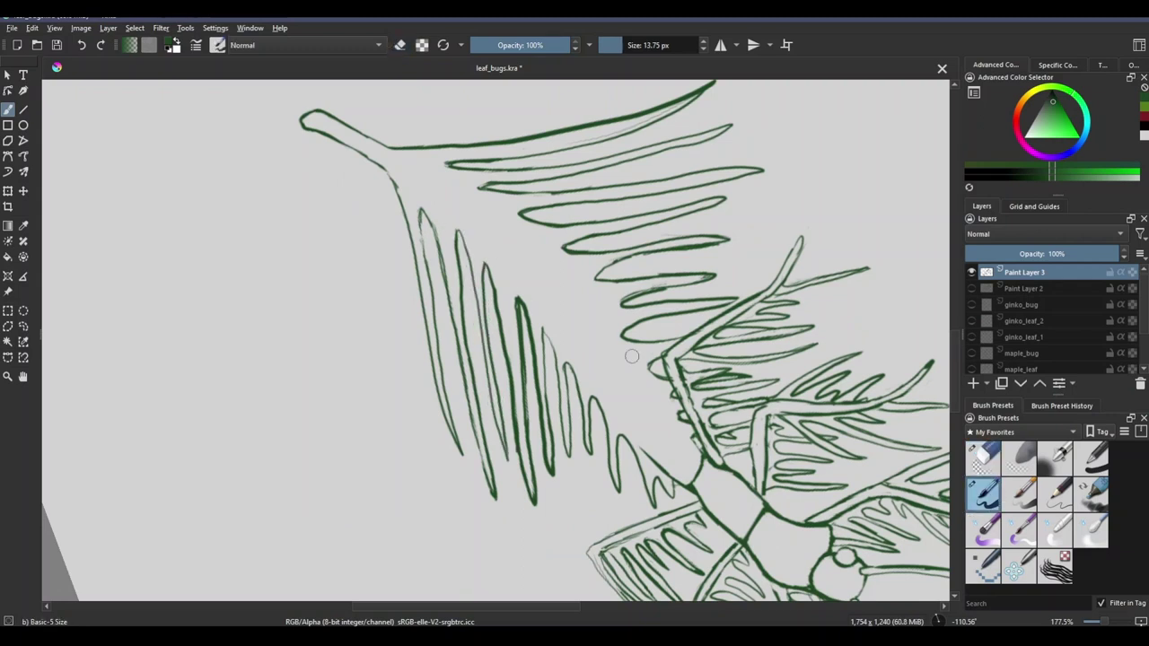
drag(456, 256, 485, 458)
drag(465, 390, 494, 491)
drag(420, 217, 449, 408)
drag(446, 268, 472, 429)
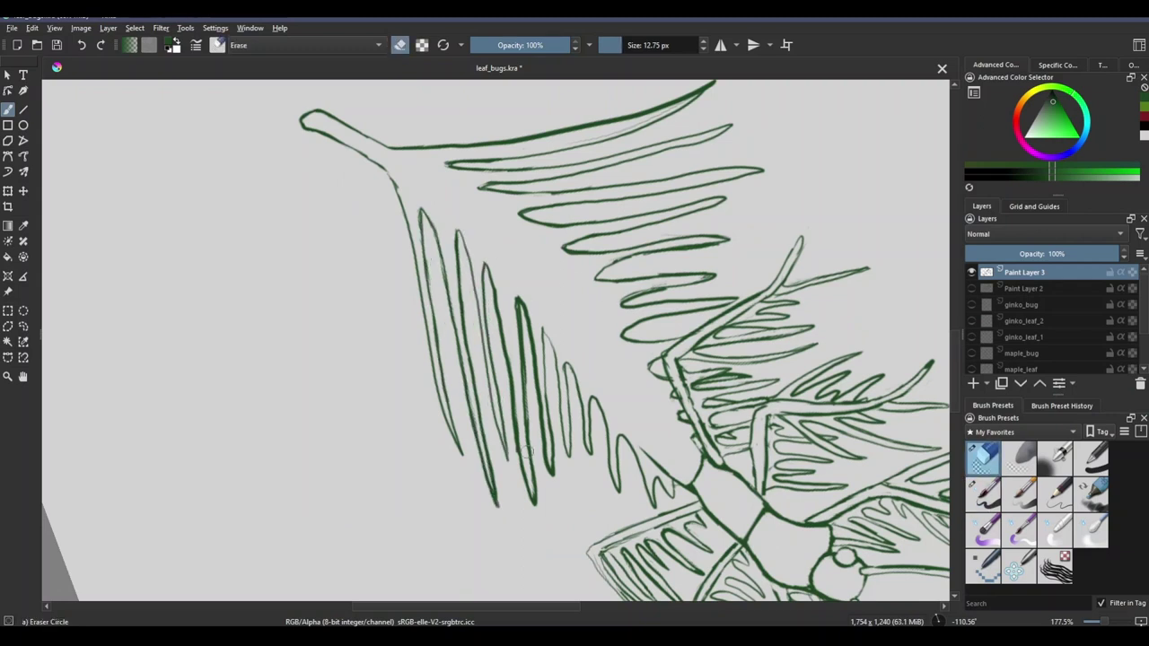
Step: Thin the thick outlines of the middle needles on the abdomen's upper side
drag(492, 283, 529, 499)
key(slash)
key(slash)
key(slash)
drag(517, 298, 536, 507)
key(slash)
drag(530, 301, 549, 472)
key(slash)
key(slash)
Step: Clean up the shorter needles closer to the body on the abdomen's upper side
mouse_move(537, 322)
mouse_down()
mouse_move(558, 483)
mouse_move(571, 456)
mouse_up()
key(slash)
mouse_move(564, 363)
mouse_down()
mouse_move(573, 463)
mouse_move(588, 454)
mouse_up()
key(slash)
drag(567, 364, 593, 465)
Step: Thin and redraw the long needles on the abdomen's lower side
key(slash)
key(m)
mouse_move(619, 197)
mouse_down()
mouse_move(591, 337)
mouse_move(603, 475)
mouse_up()
key(slash)
mouse_move(624, 198)
mouse_down()
mouse_move(594, 485)
mouse_move(645, 483)
mouse_up()
drag(589, 354, 559, 490)
drag(615, 265, 557, 503)
drag(519, 305, 507, 435)
mouse_move(544, 283)
mouse_down()
mouse_move(503, 431)
mouse_move(512, 391)
mouse_up()
key(slash)
key(slash)
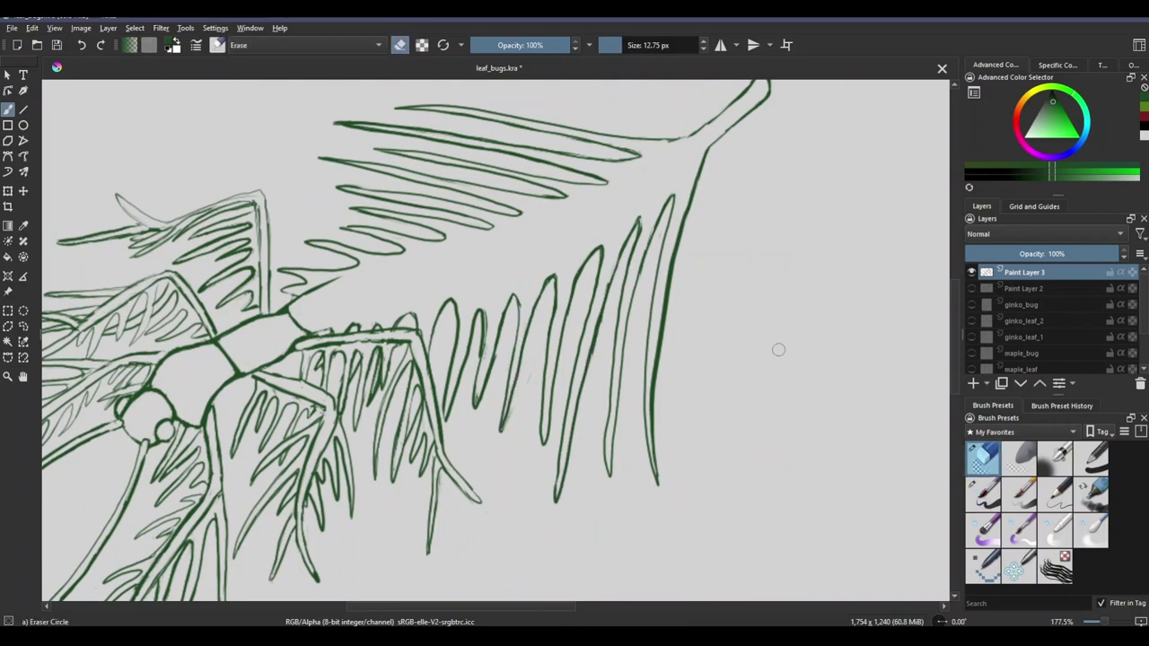
Step: Tidy the outlines of the abdomen's lower needles beside the lower hind leg
drag(500, 334, 474, 408)
key(slash)
mouse_move(490, 307)
mouse_down()
mouse_move(469, 416)
mouse_move(585, 382)
mouse_up()
key(slash)
key(slash)
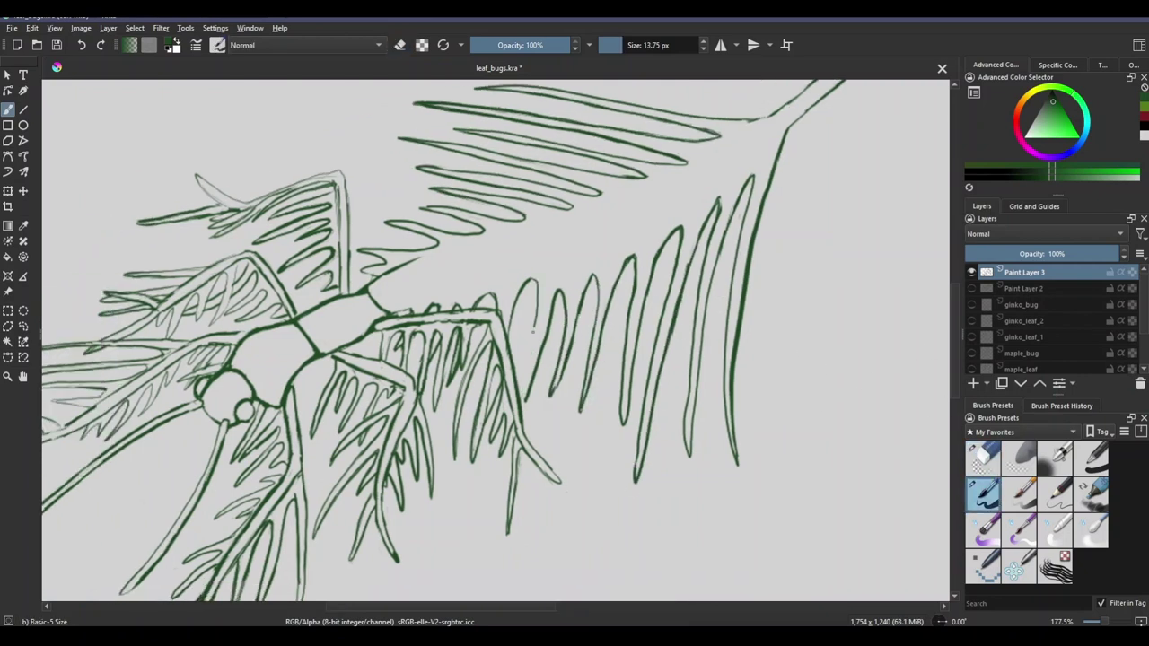
Step: Touch up the outline of the upper hind leg's outer segment
key(4)
key(4)
key(4)
key(slash)
key(slash)
mouse_move(458, 377)
mouse_down()
mouse_move(492, 335)
mouse_move(426, 231)
mouse_move(434, 278)
mouse_up()
key(slash)
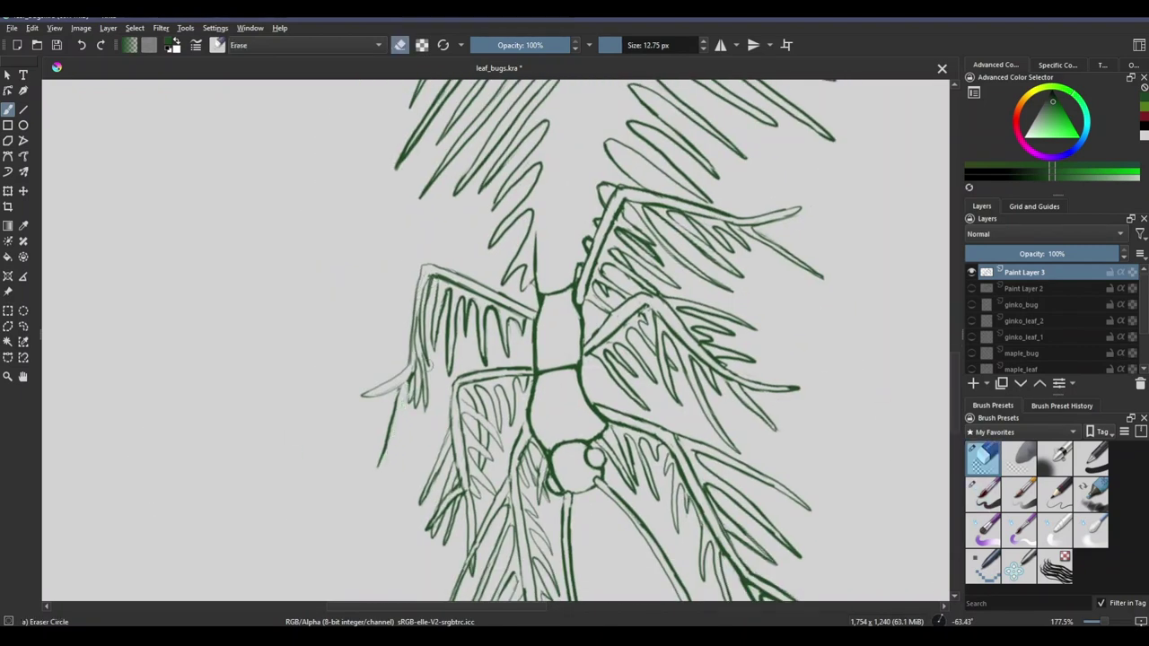
Step: Thin the long prong of the upper hind leg's foot with the eraser
key(slash)
mouse_move(395, 431)
mouse_down()
mouse_move(418, 434)
mouse_move(470, 377)
mouse_move(600, 327)
mouse_up()
key(slash)
key(slash)
key(slash)
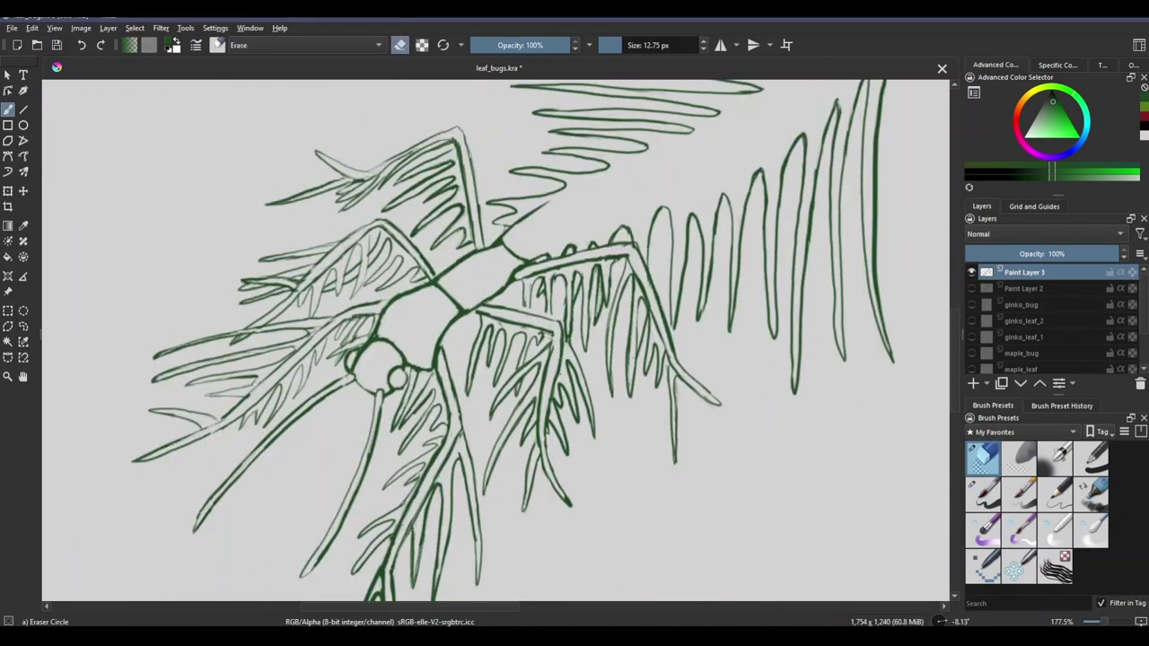
key(slash)
key(slash)
key(5)
key(slash)
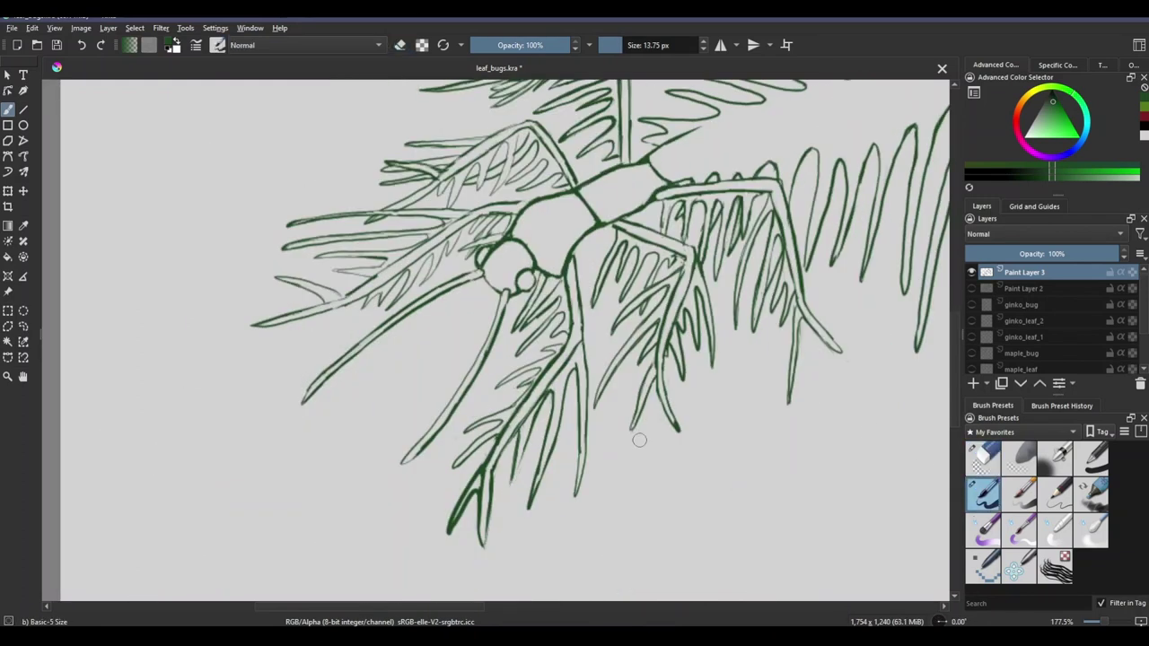
Step: Refine the needles and the outline of the lower front leg's outer segment
key(slash)
mouse_move(539, 377)
mouse_down()
mouse_move(616, 425)
mouse_move(551, 475)
mouse_up()
key(slash)
key(slash)
drag(454, 323, 476, 453)
drag(467, 413, 474, 444)
key(slash)
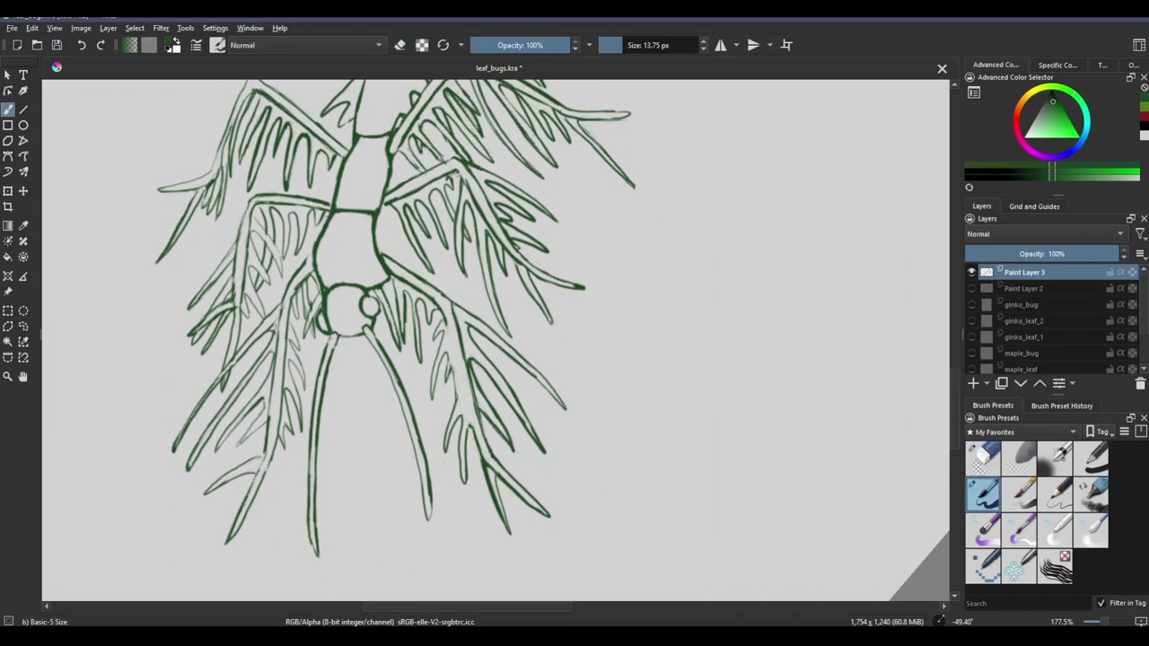
drag(447, 314, 477, 449)
key(slash)
Step: Thin and redraw the outlines of both antennae down to their tips
drag(377, 334, 431, 519)
key(slash)
drag(378, 332, 433, 536)
key(m)
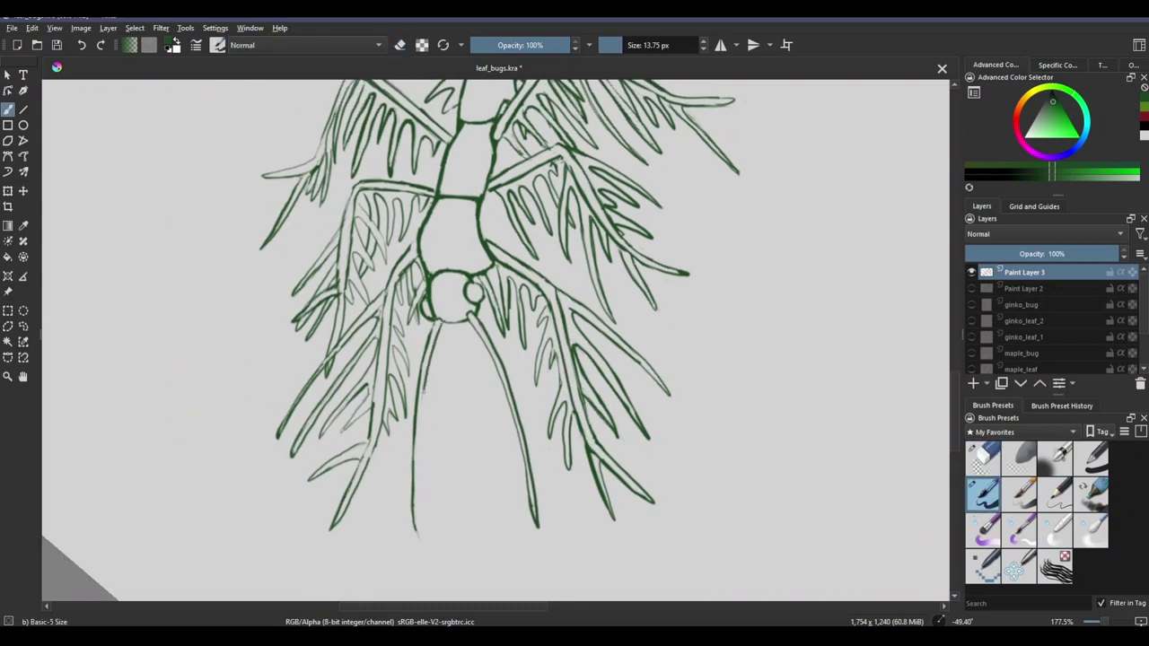
key(m)
scroll(672, 500, up, 2)
drag(456, 322, 470, 384)
key(slash)
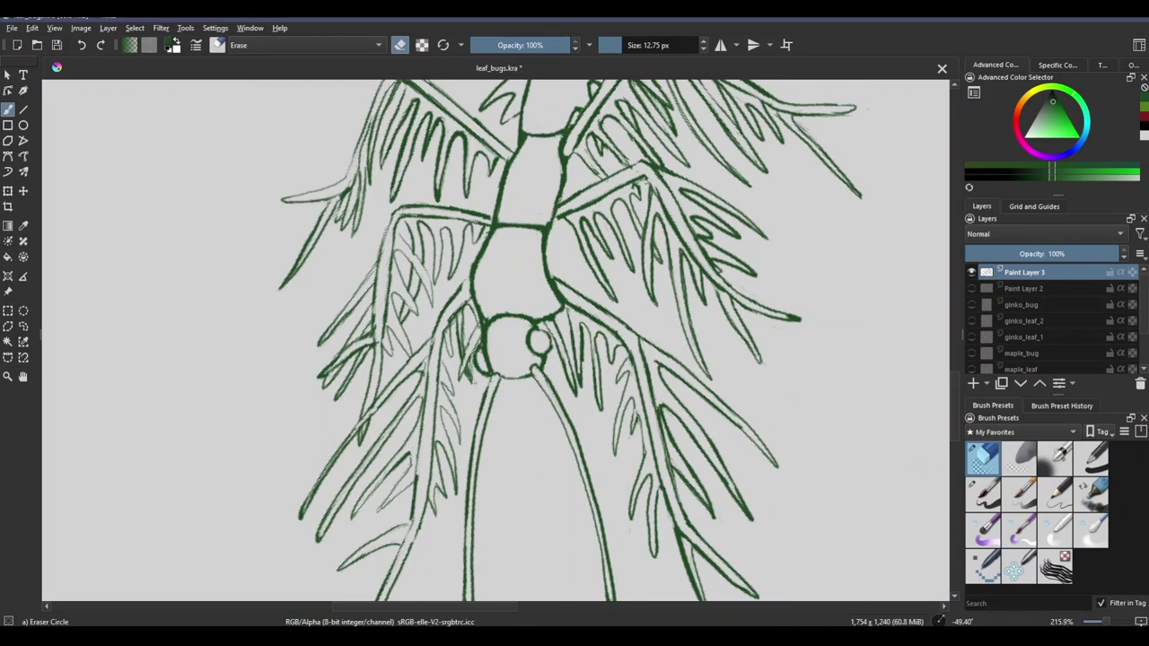
Step: Thin the tips of the long needles on the upper front leg with the eraser
key(slash)
key(4)
key(4)
key(4)
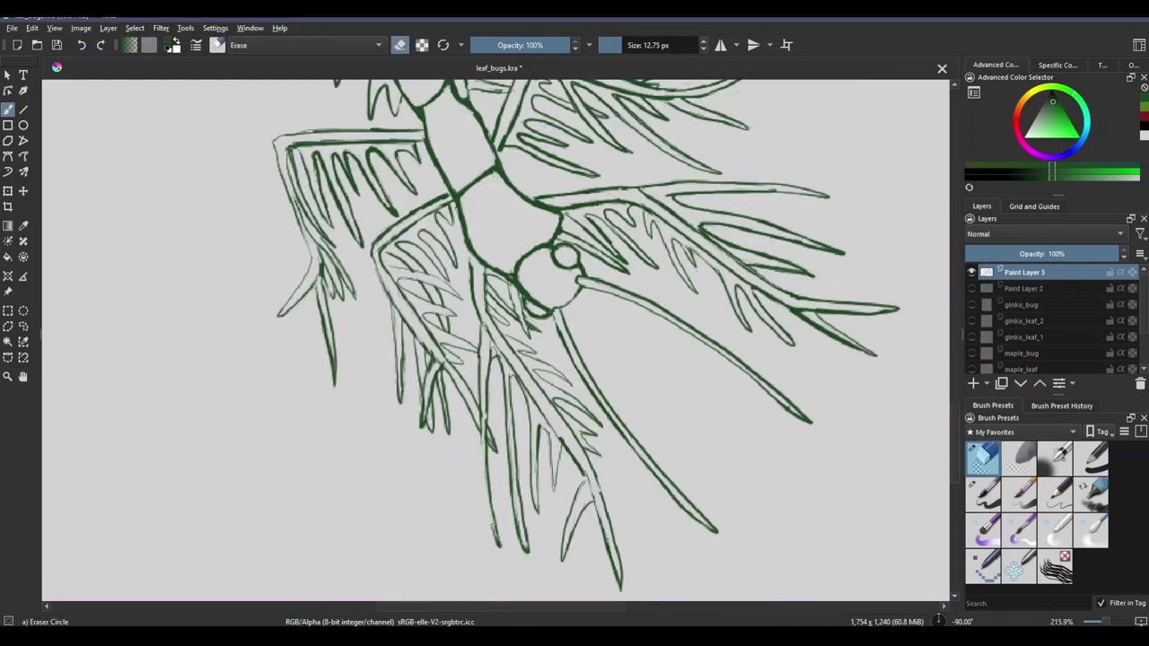
key(slash)
key(6)
key(slash)
key(6)
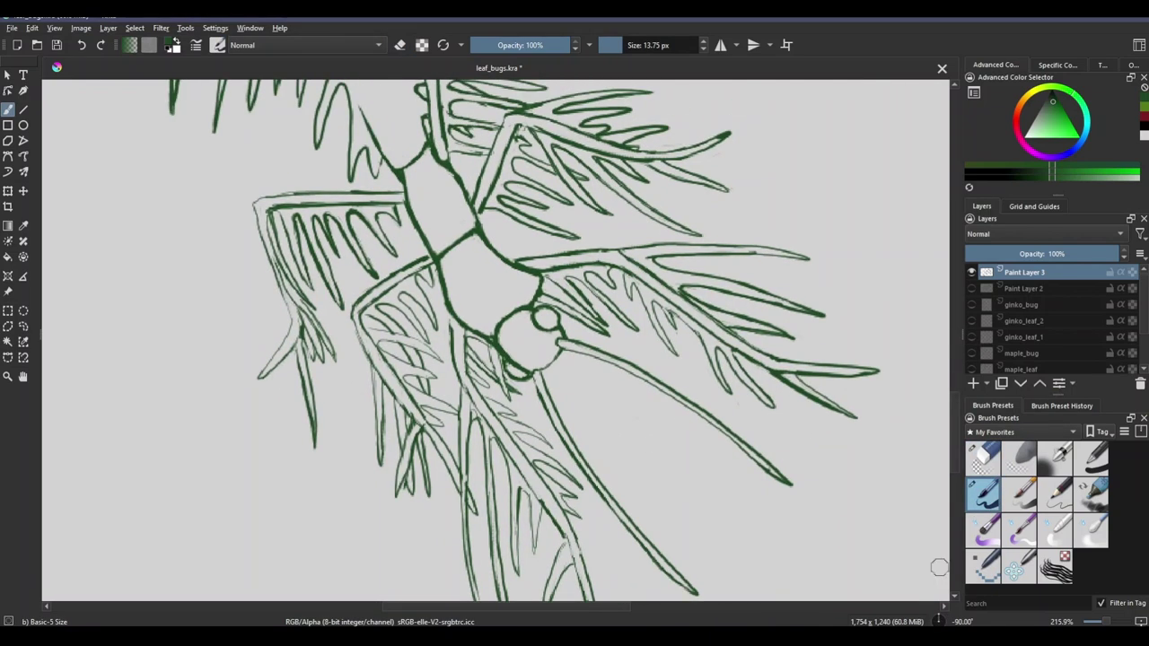
Step: Name the two needle layers pine_needle_bug and pine_needles, and move the needle bug to the page's upper left
key(slash)
key(6)
key(6)
key(6)
key(6)
key(minus)
key(minus)
key(minus)
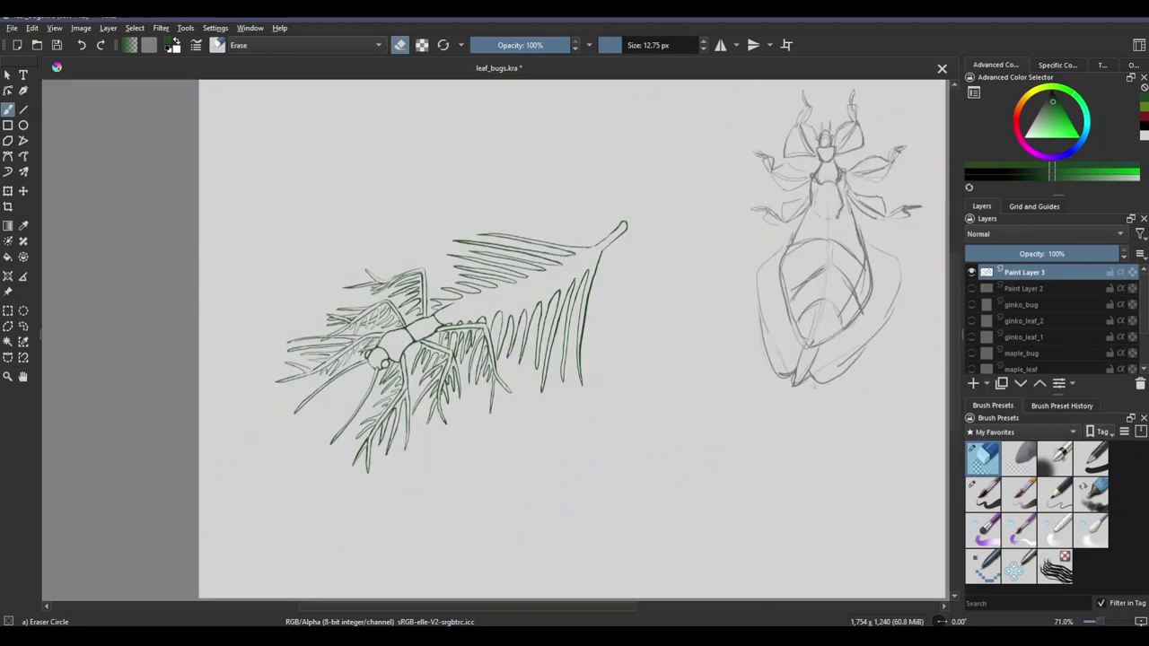
key(minus)
key(ctrl+z)
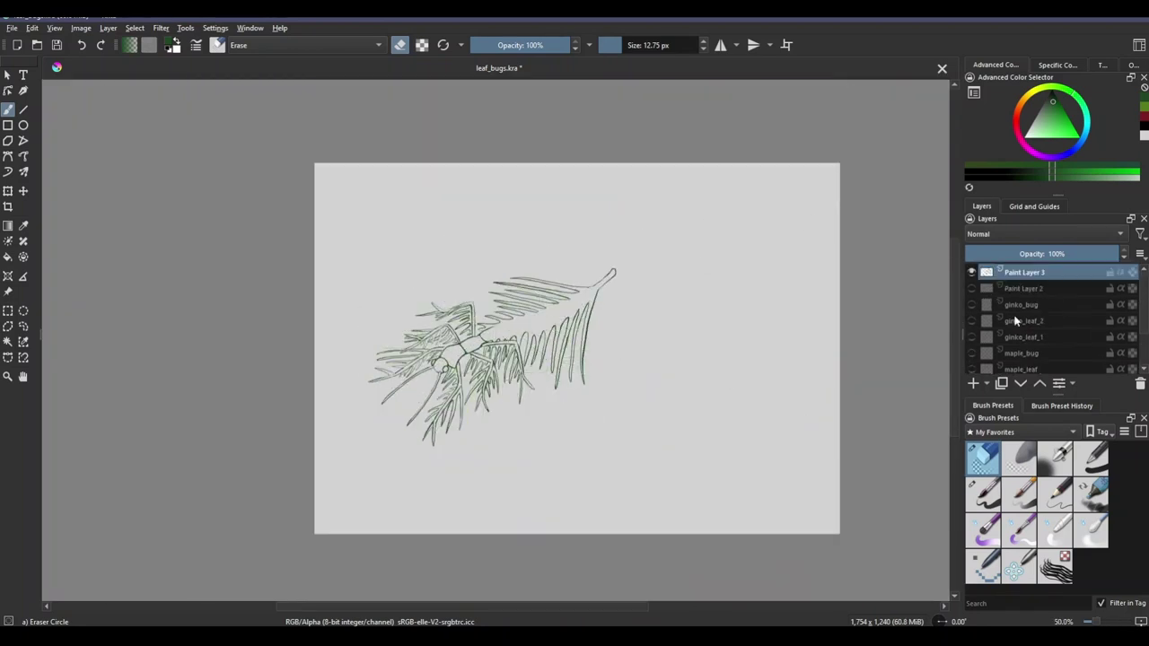
key(ctrl+r)
key(ctrl+z)
key(ctrl+z)
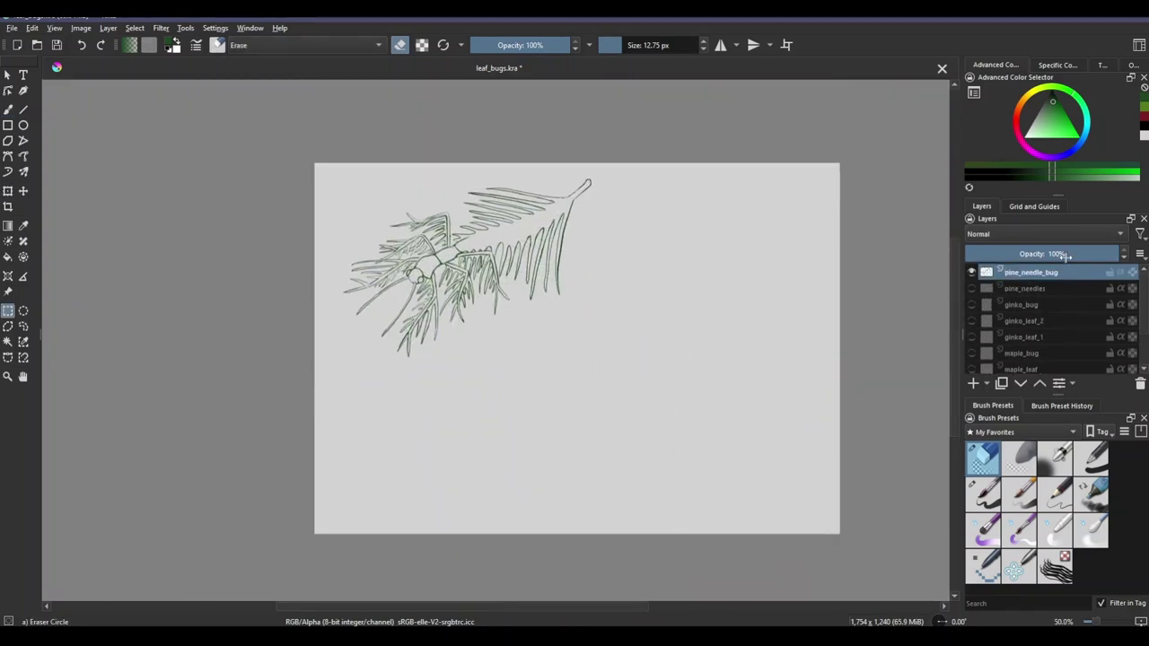
Step: Show the ginko_bug and maple_bug layers and move the ginkgo bug to the right side of the page
key(ctrl+shift+z)
key(ctrl+shift+z)
key(ctrl+shift+z)
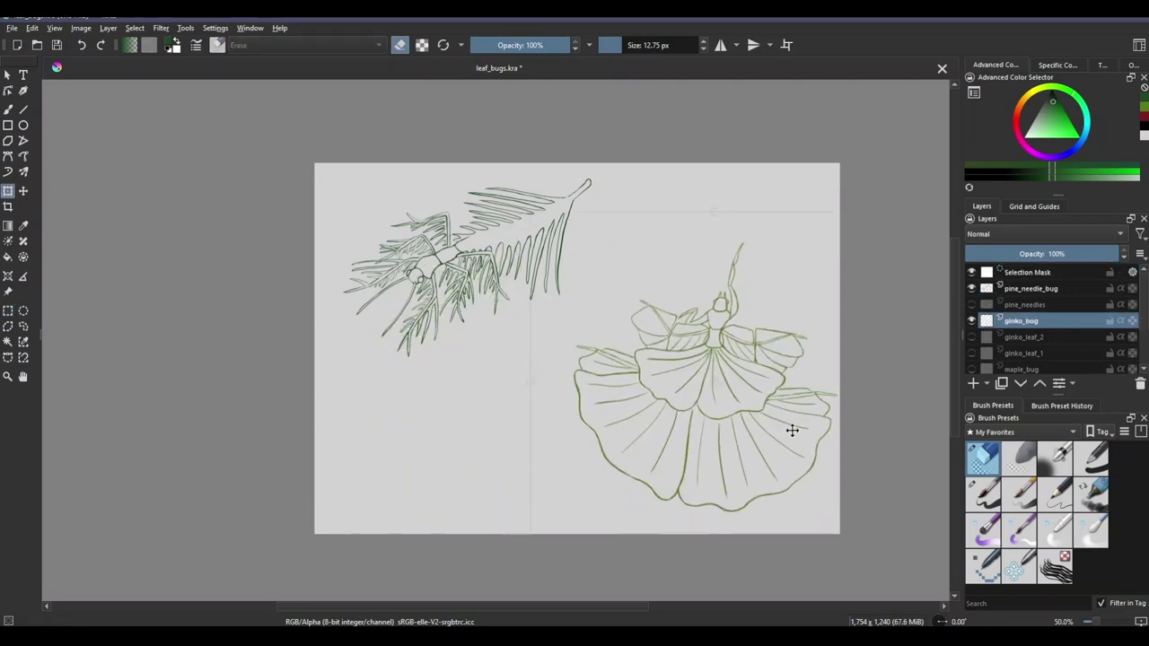
key(ctrl+shift+z)
key(ctrl+shift+z)
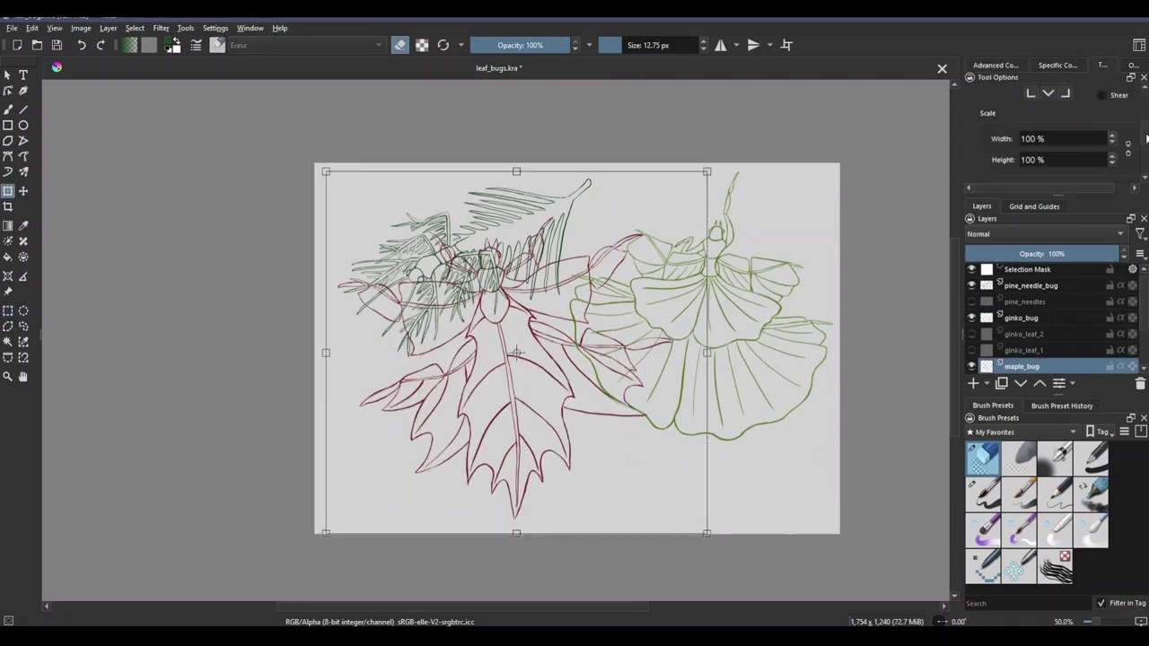
Step: Scale the maple bug to 74%, tilt it, and place it below the needle bug
key(ctrl+shift+z)
key(ctrl+shift+z)
key(Return)
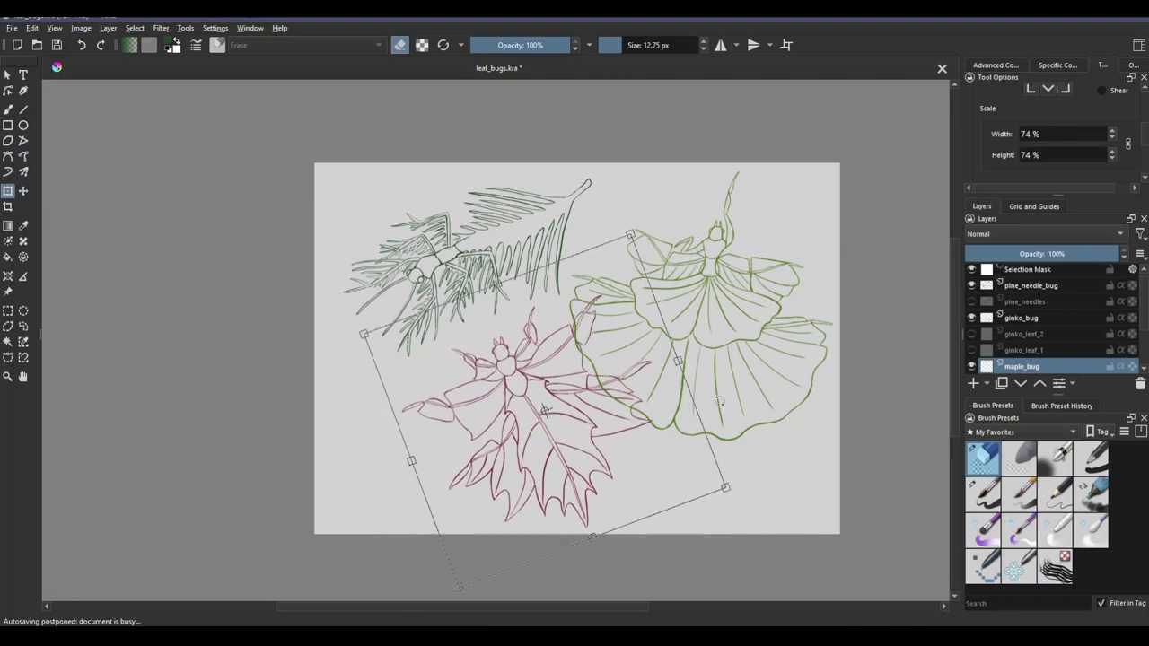
Step: Scale down the ginkgo bug in the page's upper right and add a paint layer above the background layer
click(1021, 318)
drag(872, 201, 808, 377)
key(Return)
key(ctrl+r)
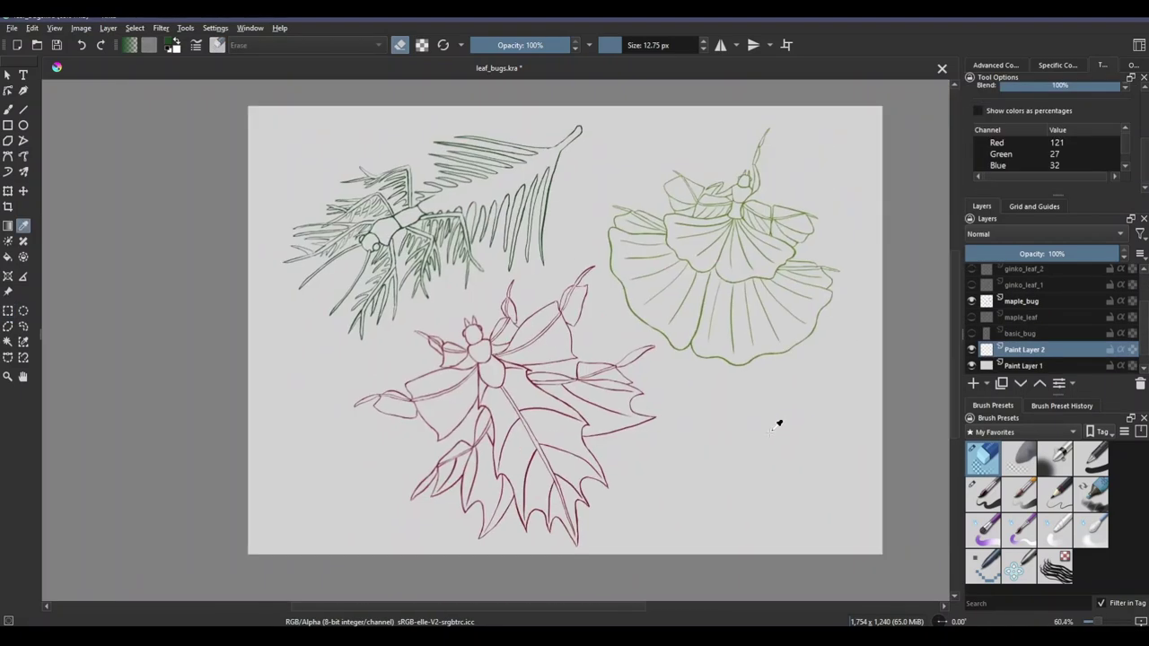
Step: Undo the added layer, the ginkgo bug's scaling and the maple bug's tilt, and scale the maple bug to 73%
click(81, 46)
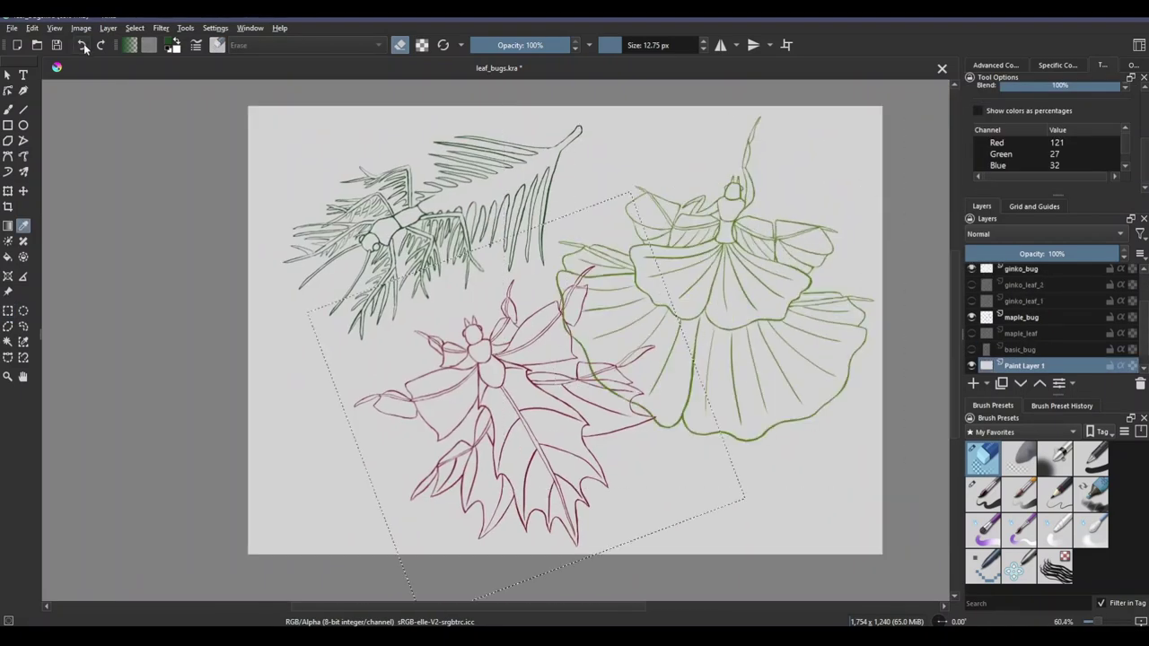
key(ctrl+z)
key(ctrl+z)
key(ctrl+z)
key(ctrl+z)
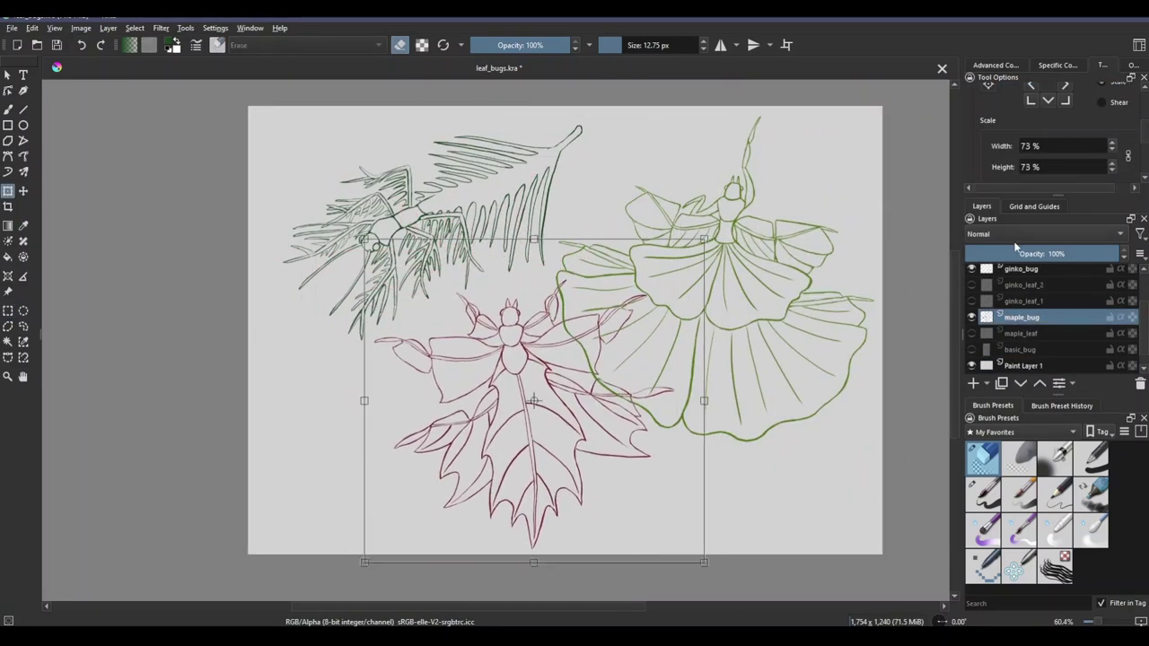
Step: Scale the ginkgo bug to 77% and place it in the page's upper right
key(ctrl+z)
key(ctrl+z)
key(ctrl+z)
key(ctrl+z)
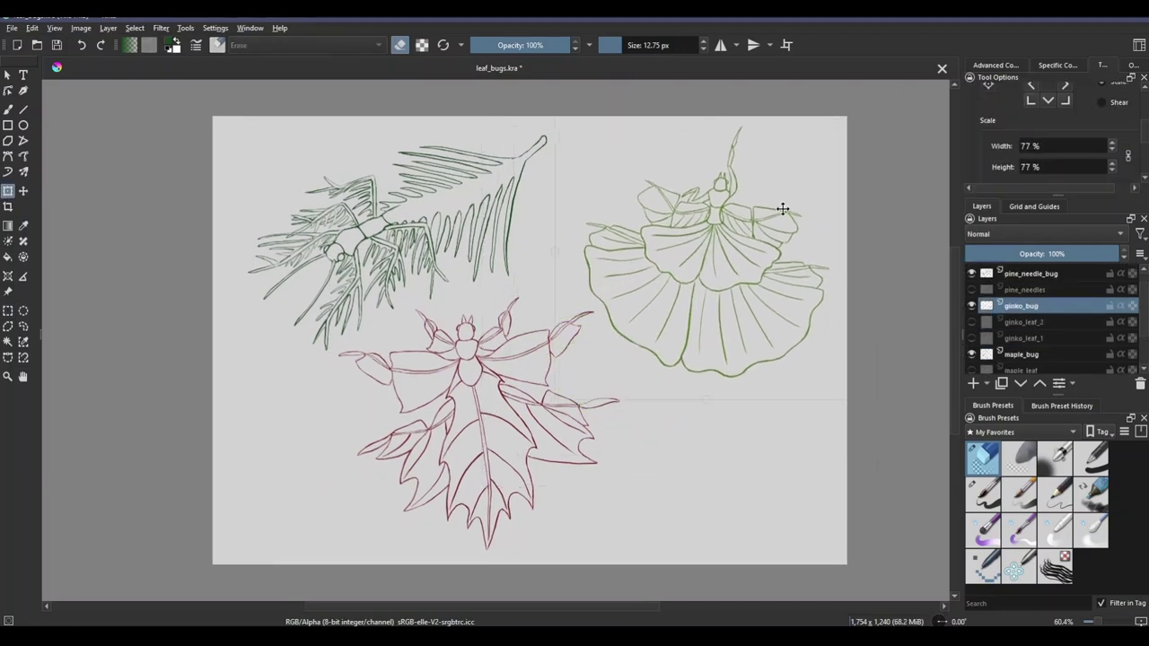
Step: Flip the ginkgo bug horizontally
key(ctrl+z)
key(ctrl+z)
key(ctrl+z)
key(ctrl+z)
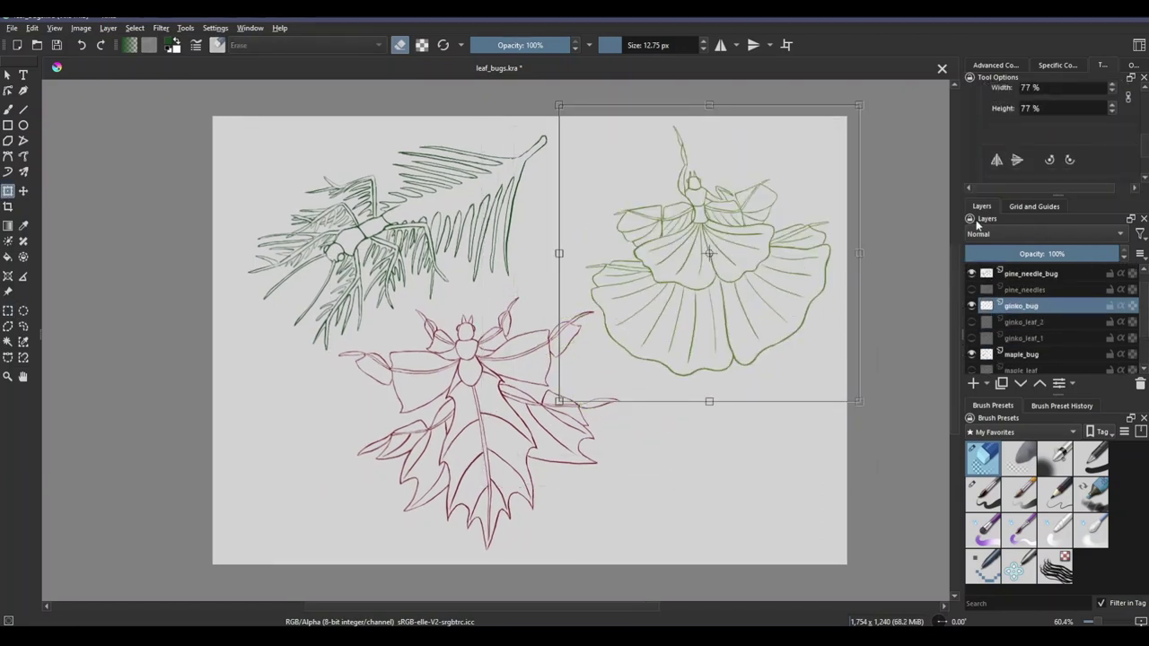
Step: Undo the ginkgo bug's flip, scaling and repositioning, and the maple bug's scaling and repositioning
key(ctrl+z)
key(ctrl+z)
key(ctrl+z)
key(ctrl+z)
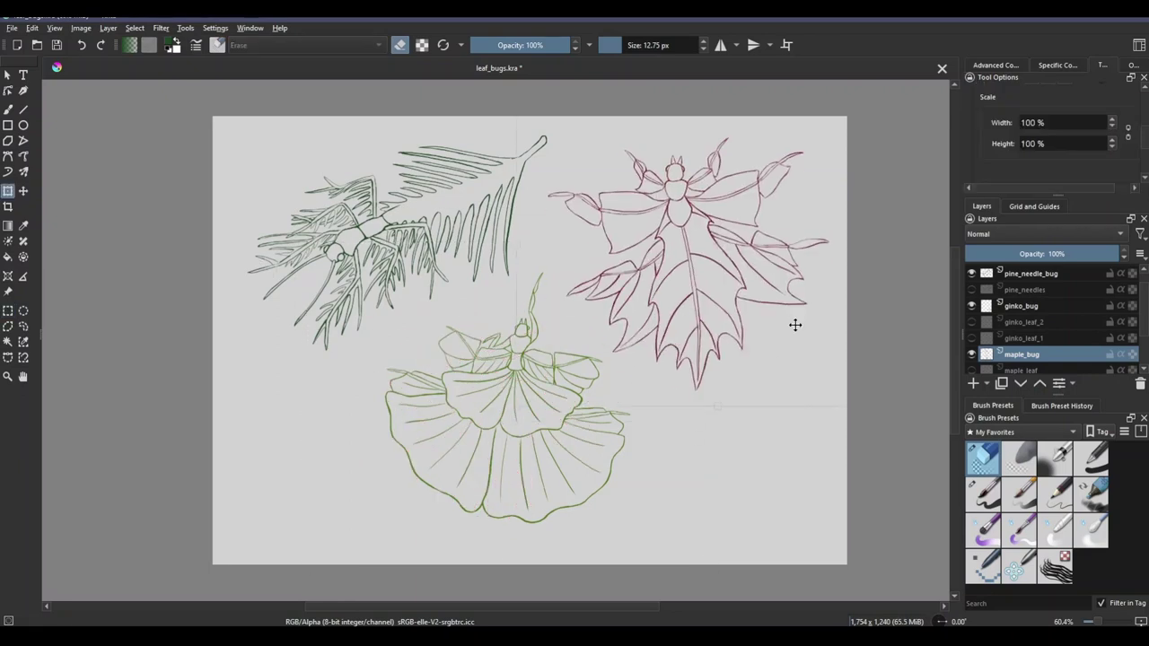
key(ctrl+r)
key(ctrl+z)
key(ctrl+z)
key(ctrl+z)
key(ctrl+z)
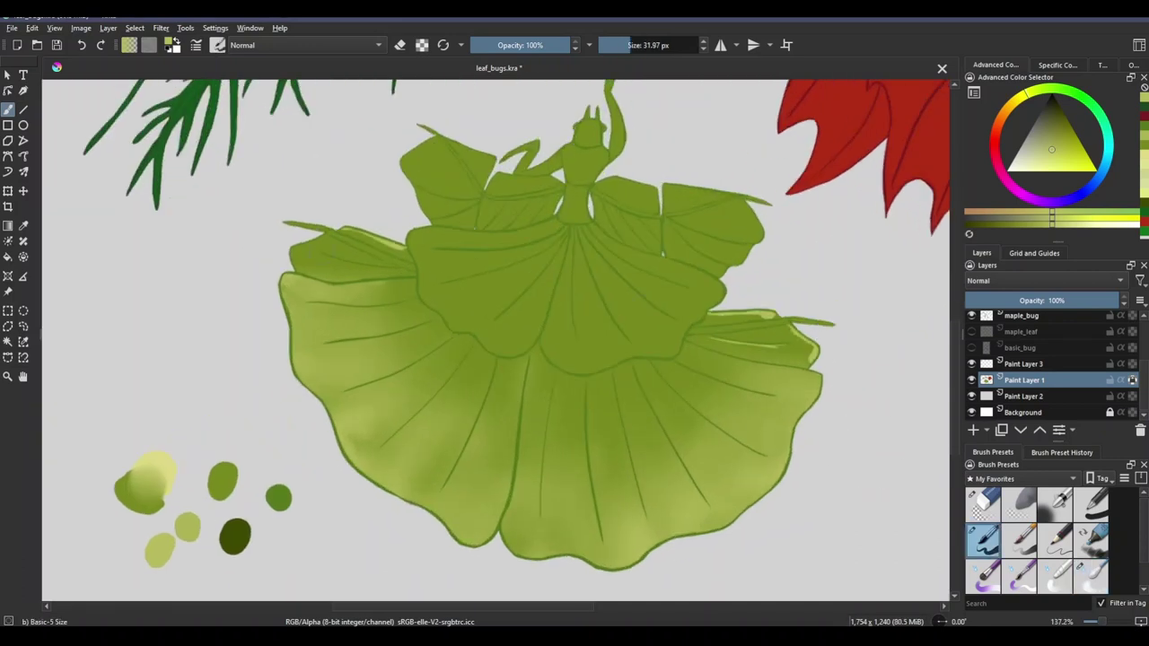
Step: Paint light green highlight lines along the edges and veins of the ginkgo bug's upper skirt and wings
drag(811, 157, 768, 201)
drag(714, 206, 758, 260)
drag(499, 395, 550, 413)
drag(532, 328, 537, 384)
drag(557, 306, 592, 387)
drag(575, 296, 642, 358)
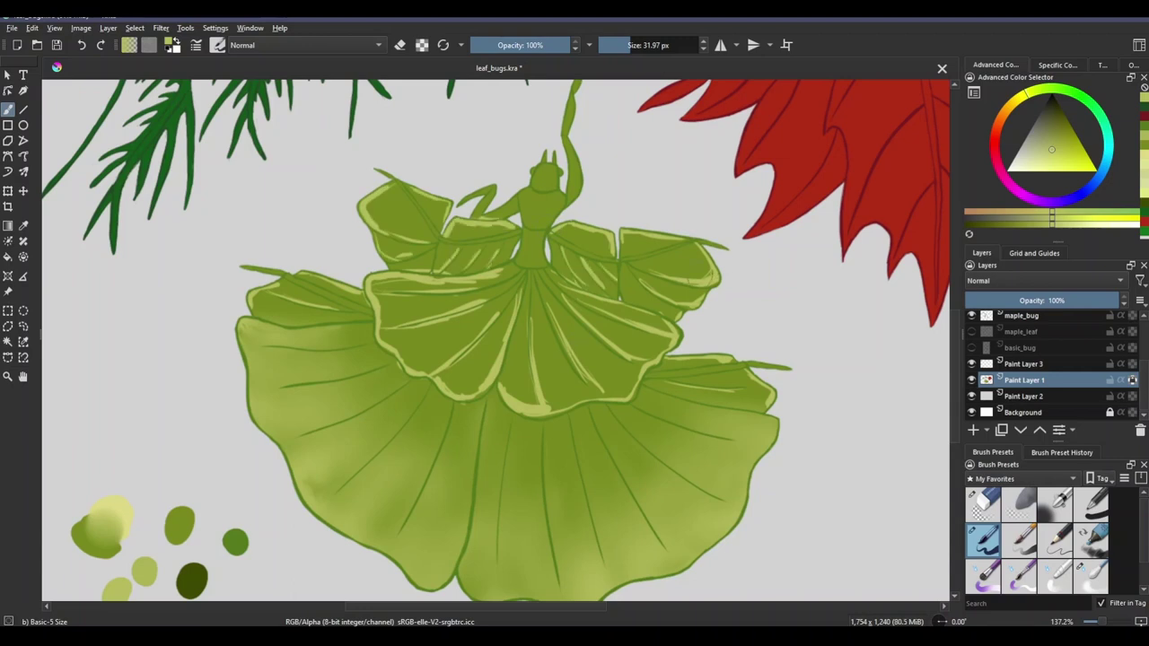
Step: Scribble light green highlight patches between the veins of the ginkgo bug's upper skirt and wings
drag(376, 192, 410, 227)
drag(667, 254, 706, 280)
drag(607, 325, 661, 305)
drag(567, 377, 634, 345)
drag(402, 357, 481, 320)
drag(507, 402, 550, 352)
Step: Smooth the light green highlights on the upper skirt and wings into the base green with Blender Blur
click(1091, 574)
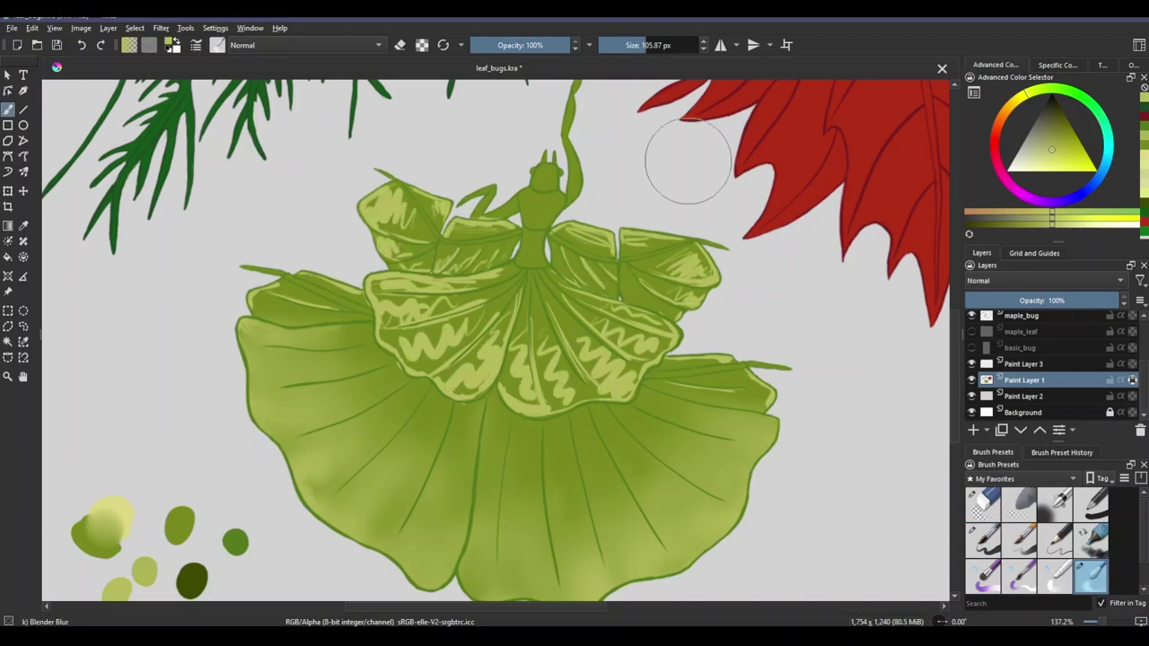
drag(619, 314, 440, 395)
drag(494, 296, 260, 296)
drag(359, 359, 386, 331)
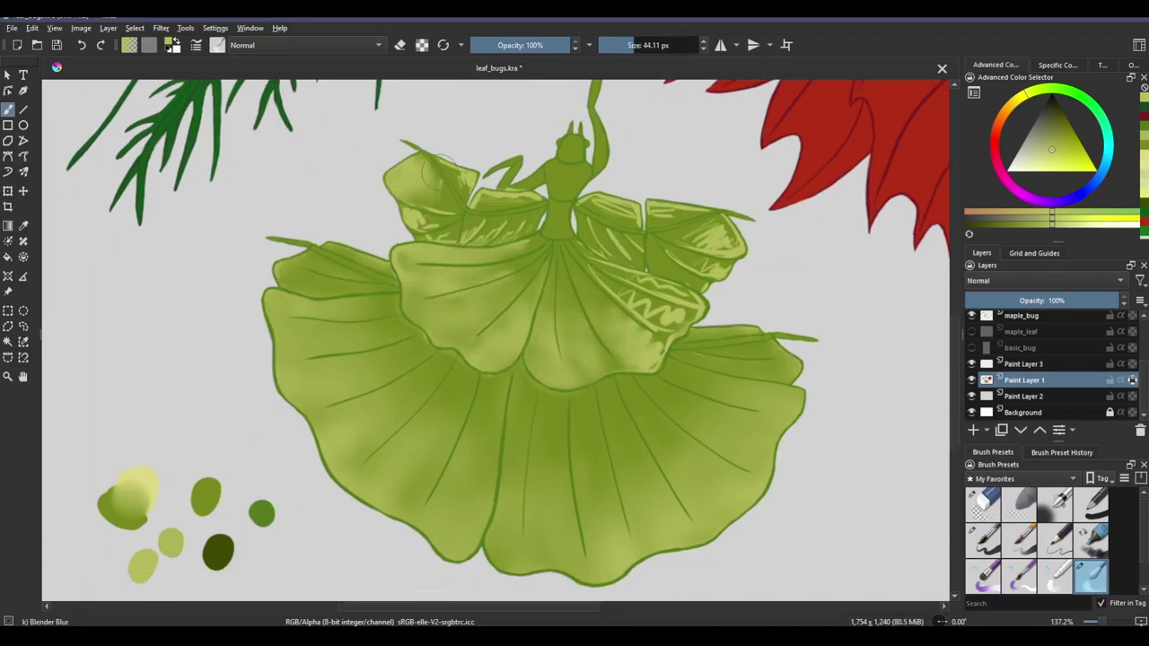
drag(404, 207, 530, 234)
drag(592, 224, 682, 314)
Step: Paint light green highlights on the ginkgo bug's head, thorax, waist and arms with the Basic-5 Size brush
scroll(678, 312, down, 2)
scroll(847, 404, up, 3)
key(/)
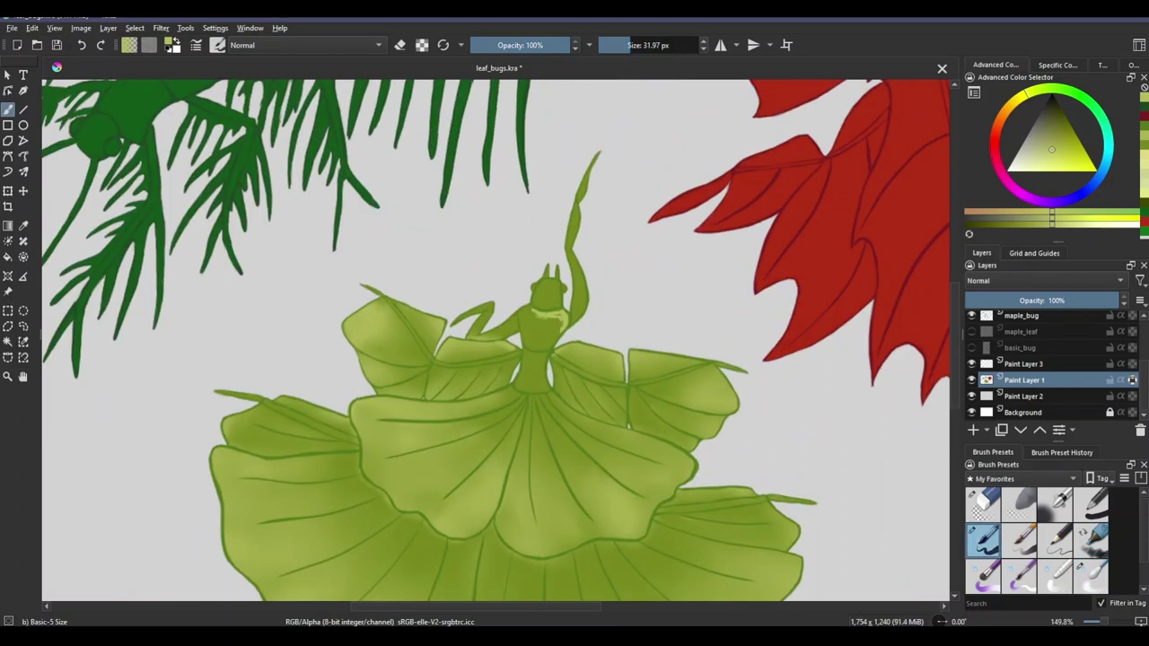
scroll(583, 216, up, 4)
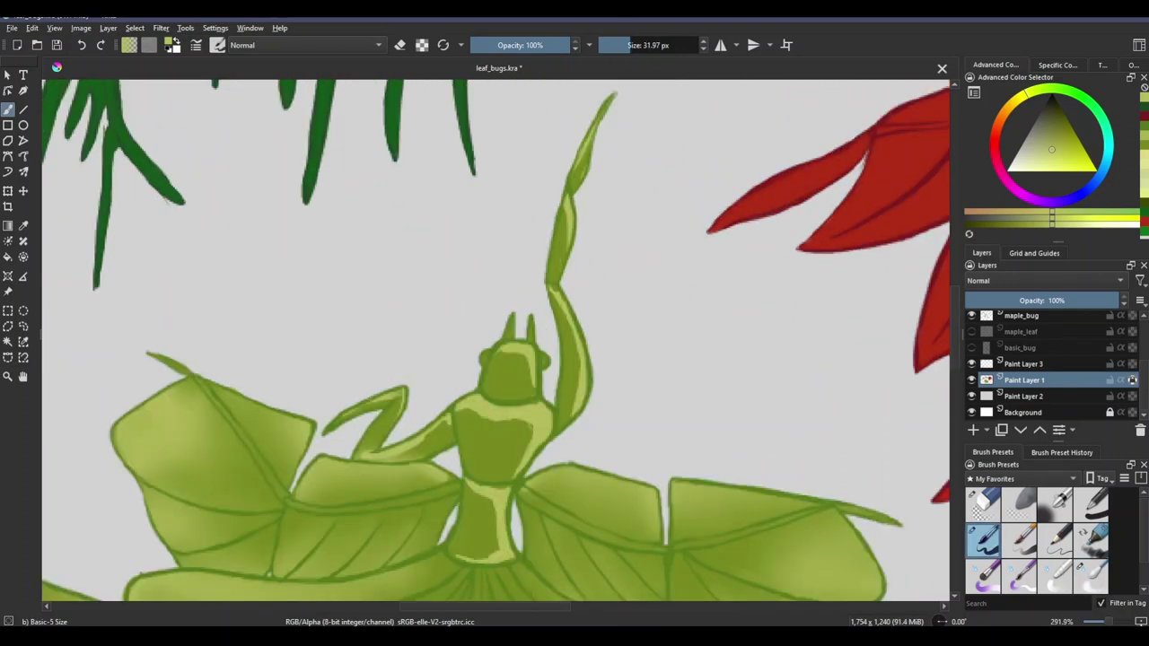
drag(827, 565, 854, 398)
key(/)
drag(576, 451, 576, 182)
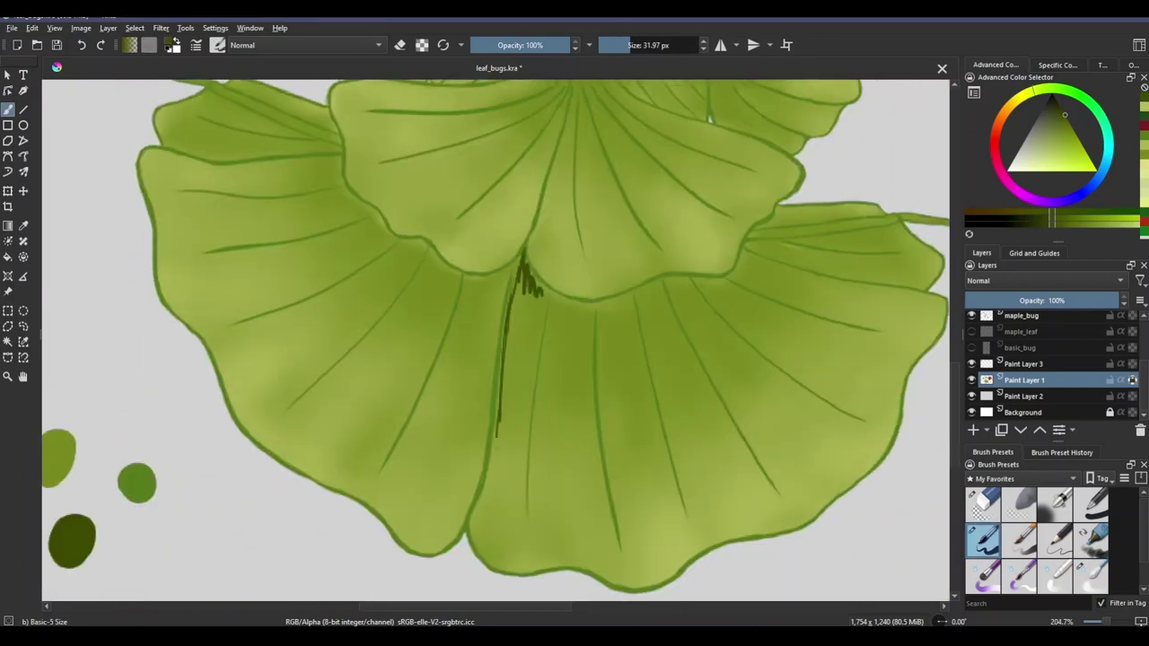
drag(566, 288, 426, 355)
scroll(538, 359, down, 2)
drag(471, 280, 413, 328)
drag(648, 404, 655, 462)
scroll(655, 462, down, 2)
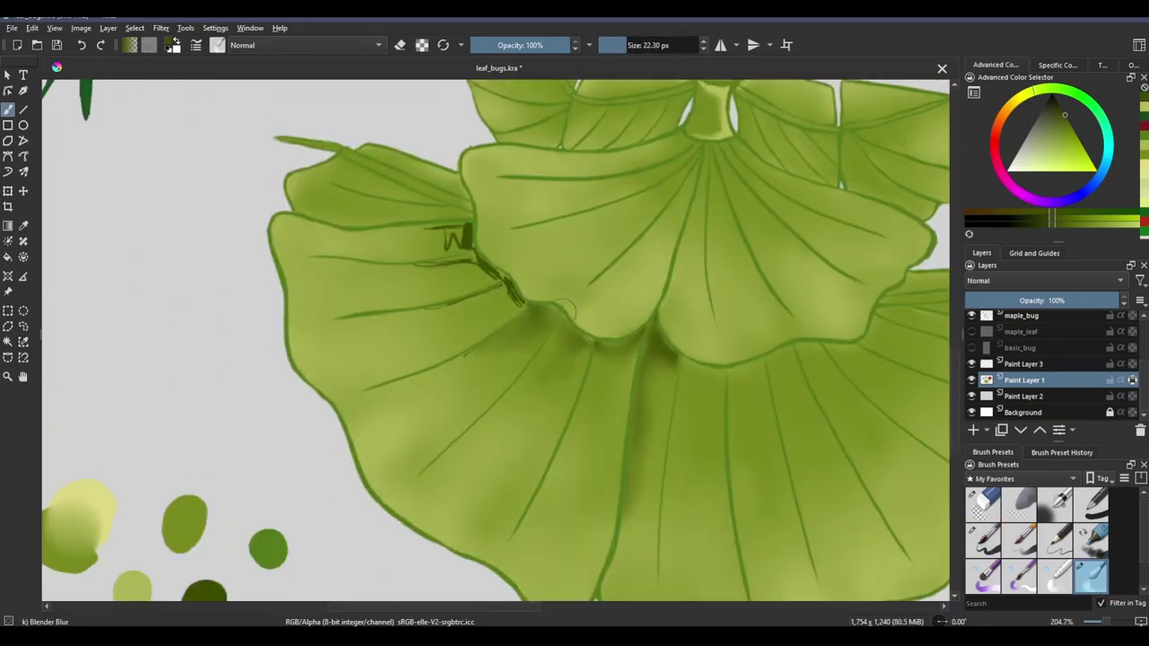
key(ctrl+z)
key(ctrl+z)
Step: Add a medium olive-green swatch to the ginkgo palette on Paint Layer 3 and return to Paint Layer 1
scroll(393, 257, down, 3)
key(Page_Up)
key(/)
scroll(827, 454, up, 1)
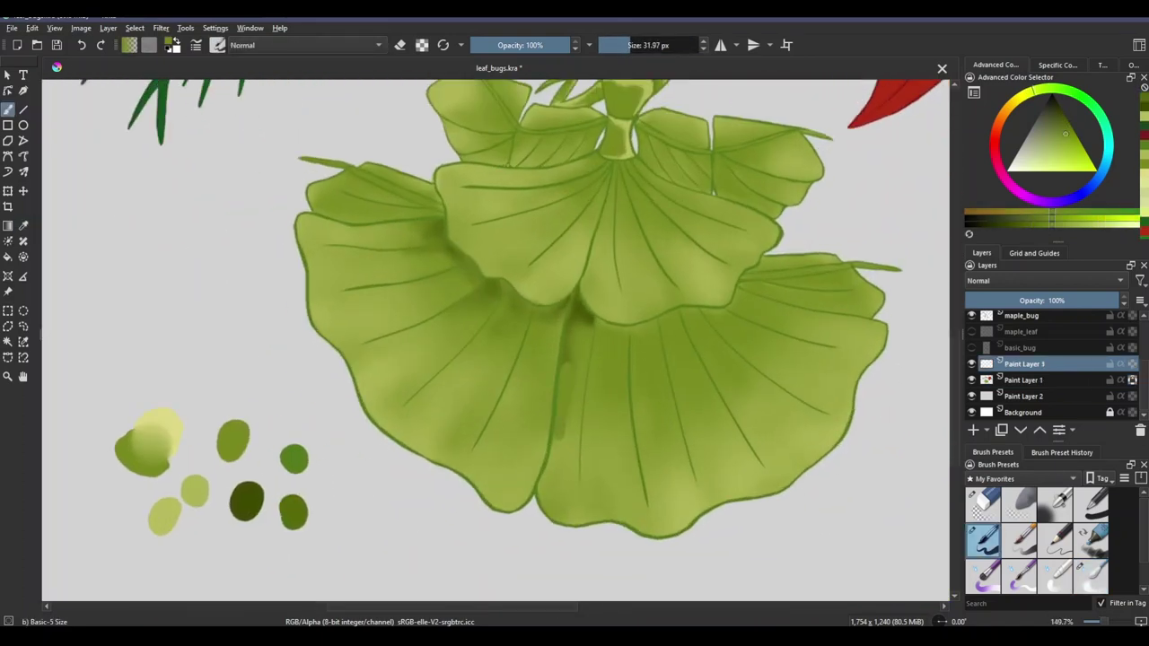
key(Page_Down)
Step: Paint olive shadows along the lower skirt's center seam and beneath the right half of the upper skirt
scroll(508, 171, up, 2)
scroll(575, 269, down, 1)
drag(592, 160, 553, 406)
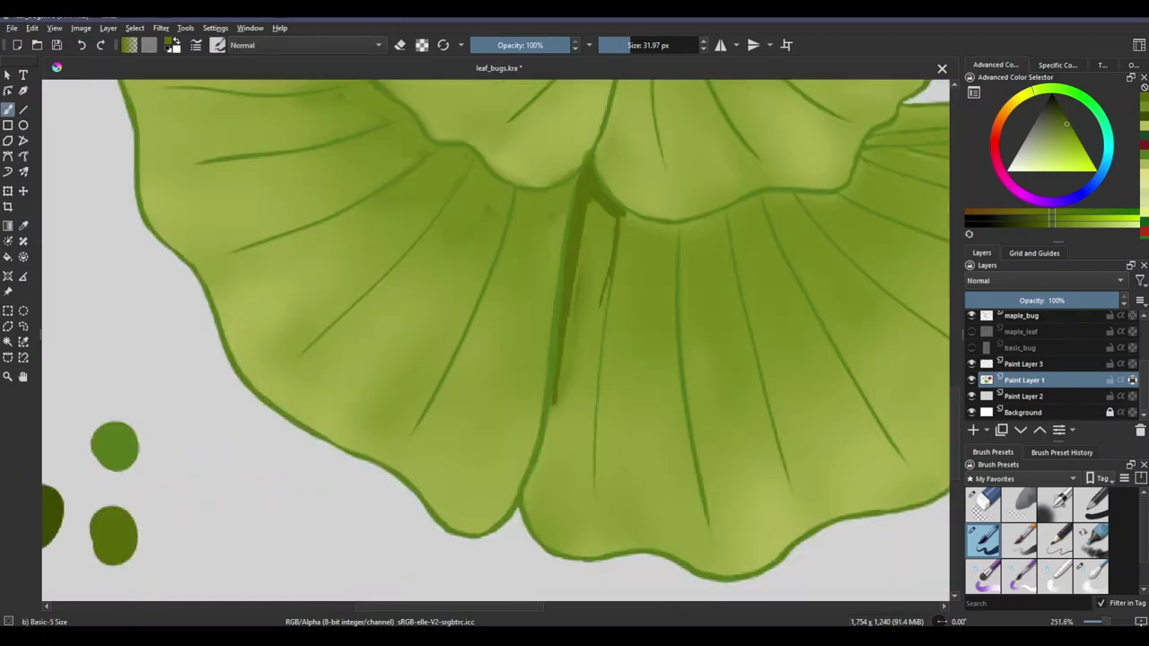
drag(628, 214, 682, 224)
drag(613, 244, 598, 348)
scroll(682, 224, up, 2)
key(bracketright)
scroll(712, 434, right, 5)
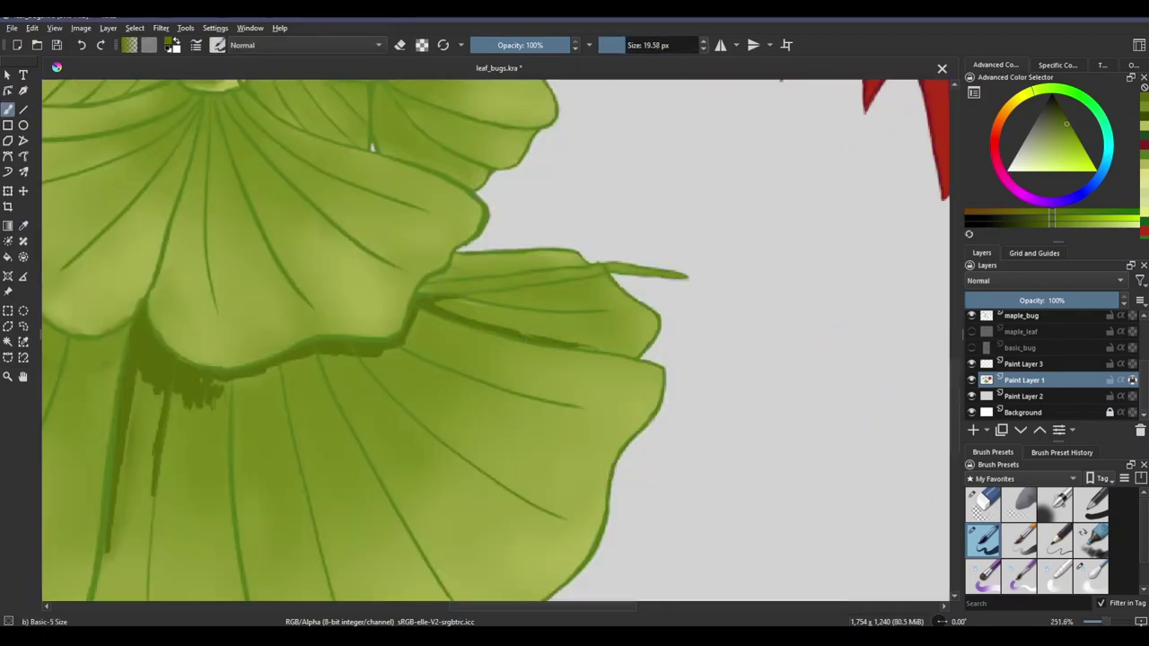
Step: Extend olive shadow strokes down the lower skirt's veins from the upper skirt's scalloped edge
scroll(503, 342, left, 5)
drag(471, 315, 471, 438)
drag(565, 287, 521, 431)
drag(665, 292, 592, 413)
scroll(503, 341, left, 5)
drag(689, 323, 607, 352)
drag(622, 280, 529, 343)
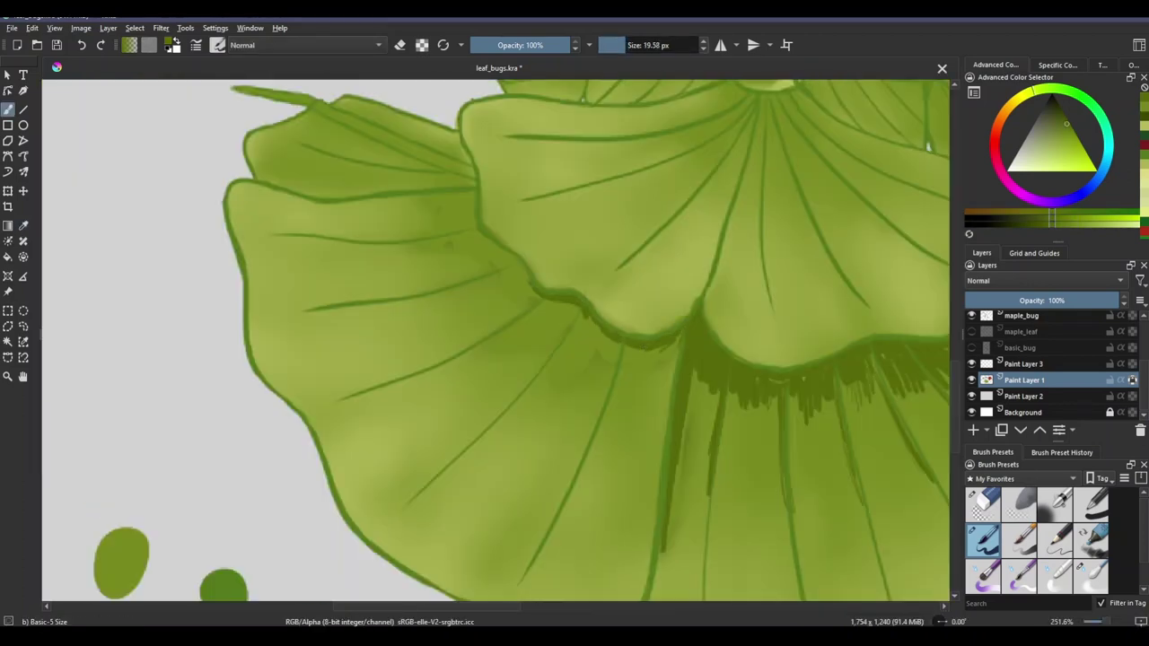
Step: Paint olive shadows beneath the upper skirt's left side and along the fold under the left back lobe
scroll(496, 341, up, 2)
scroll(495, 342, left, 3)
drag(746, 336, 549, 337)
scroll(503, 341, down, 3)
scroll(503, 341, right, 3)
drag(584, 301, 503, 395)
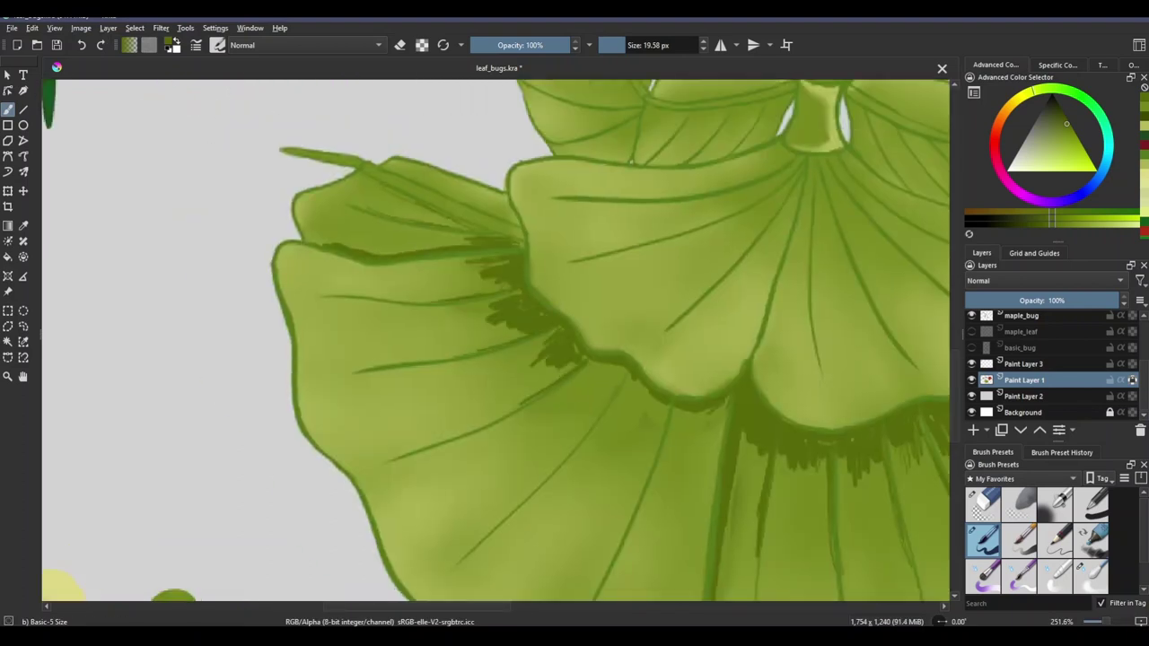
Step: Blend the olive shadows beneath the upper skirt into the lower skirt with Blender Blur
key(slash)
scroll(575, 359, up, 2)
drag(548, 512, 576, 364)
scroll(651, 444, right, 3)
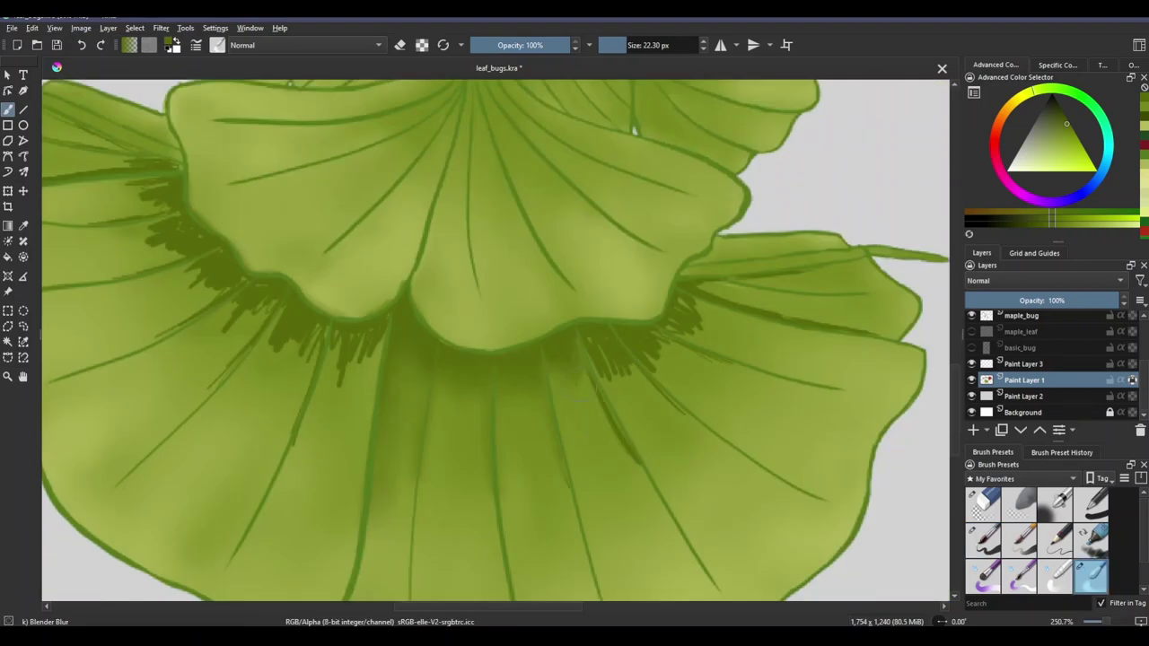
scroll(631, 349, left, 4)
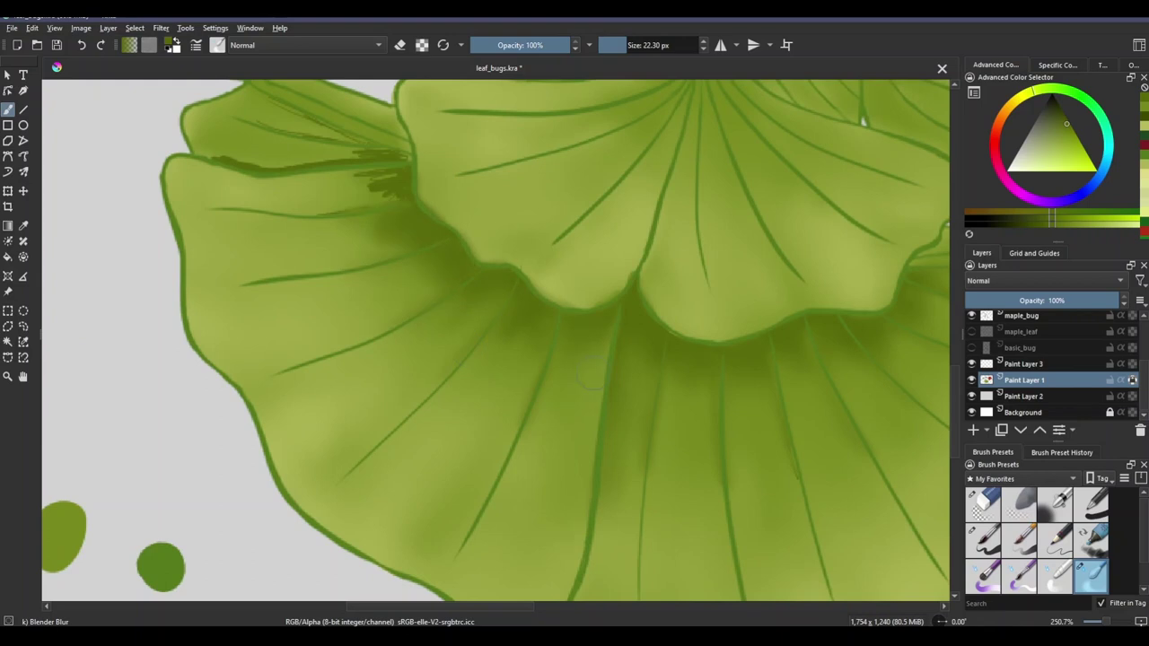
scroll(588, 378, down, 4)
scroll(811, 479, left, 3)
Step: Paint light green highlights along the lower skirt's outer rim and beside its veins
key(slash)
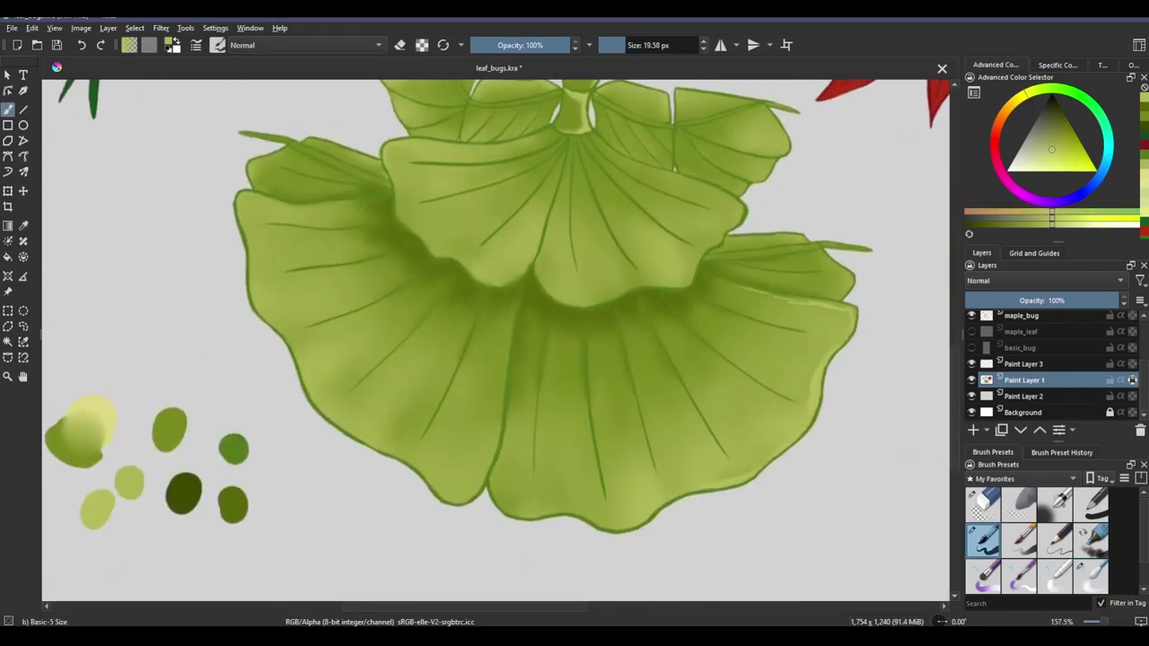
scroll(575, 351, left, 2)
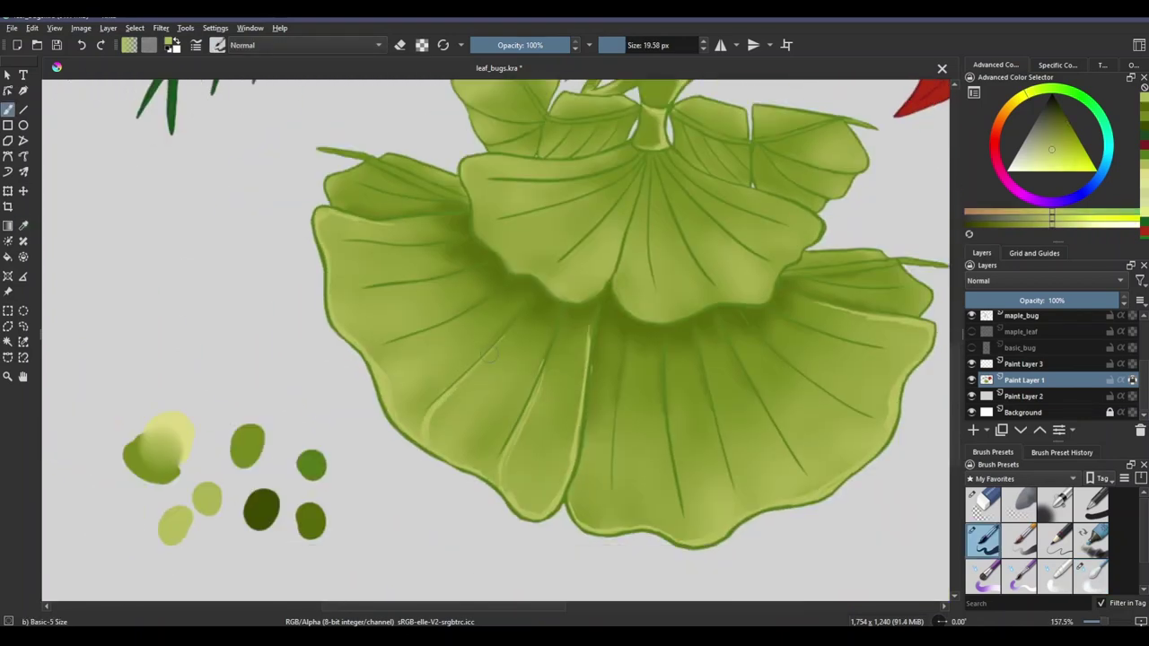
scroll(492, 355, left, 3)
scroll(492, 356, up, 2)
scroll(494, 341, up, 1)
scroll(493, 341, right, 3)
scroll(494, 341, down, 2)
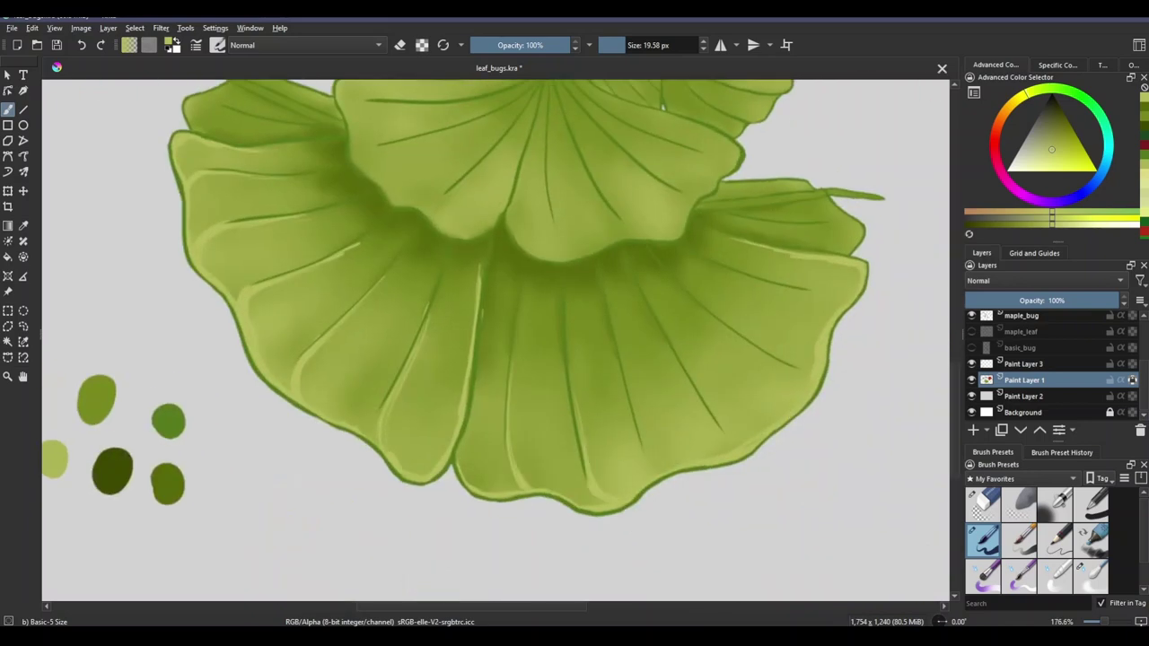
scroll(495, 340, up, 1)
Step: Add thin olive shadow strokes along the lower skirt's veins near the upper skirt's edge
scroll(496, 341, up, 3)
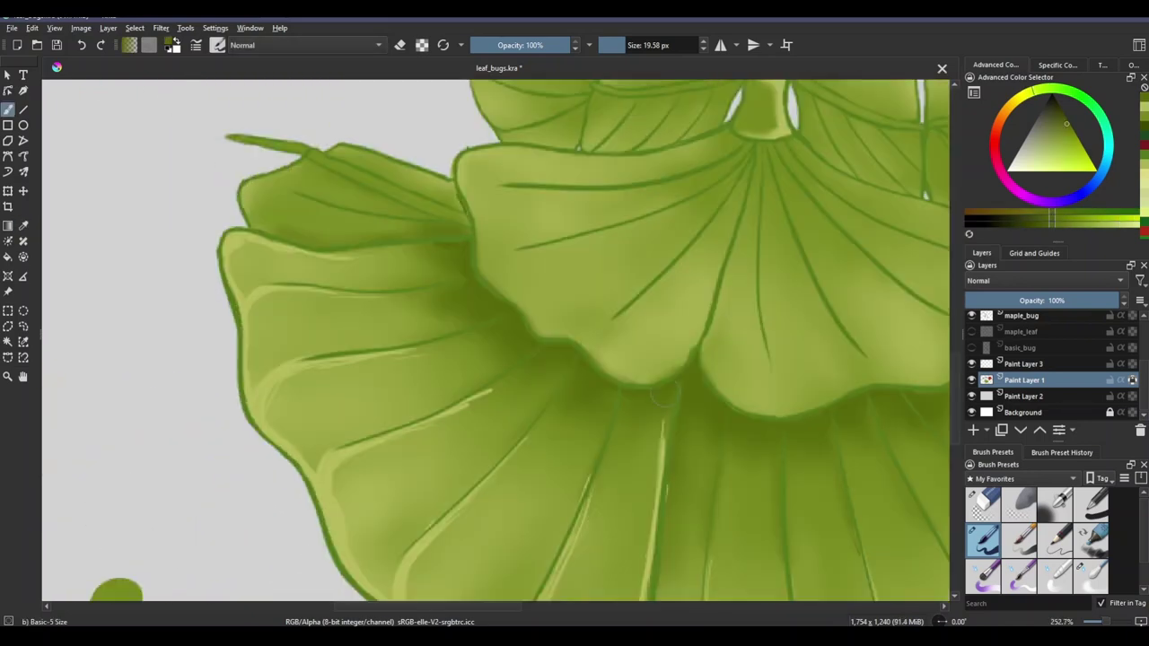
scroll(495, 341, down, 3)
scroll(496, 341, right, 3)
scroll(496, 340, left, 3)
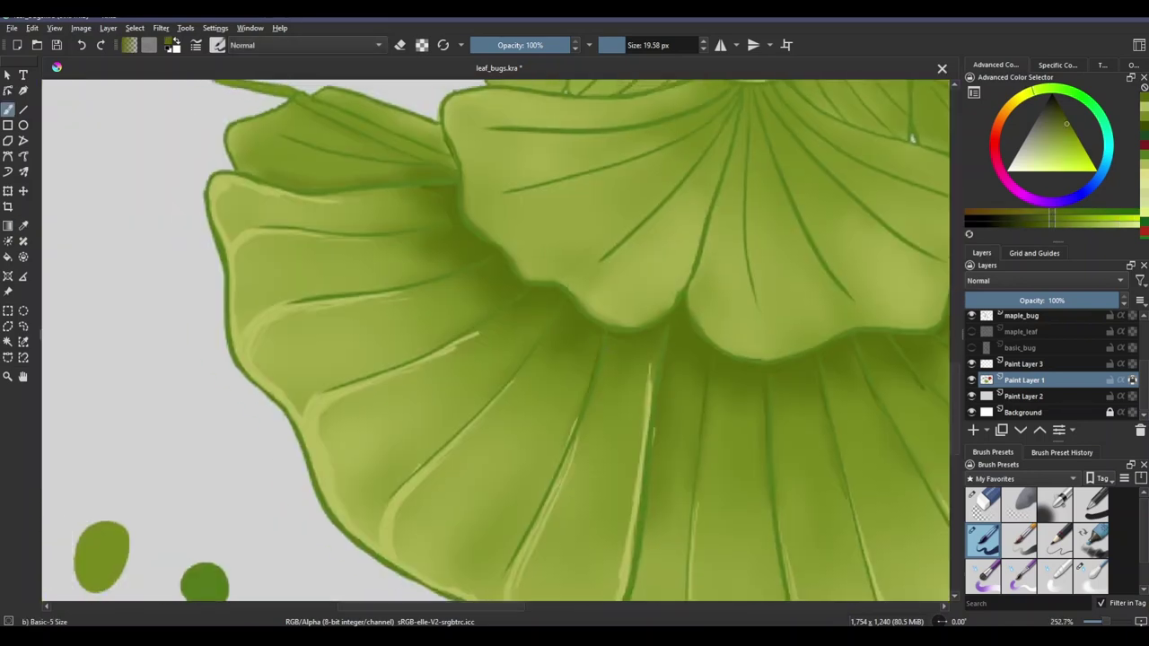
scroll(496, 341, down, 2)
Step: Soften the lower skirt's highlights and vein shadows with Blender Blur at a 10.03 px brush size
key(slash)
scroll(496, 341, up, 4)
scroll(495, 340, up, 3)
scroll(495, 340, left, 3)
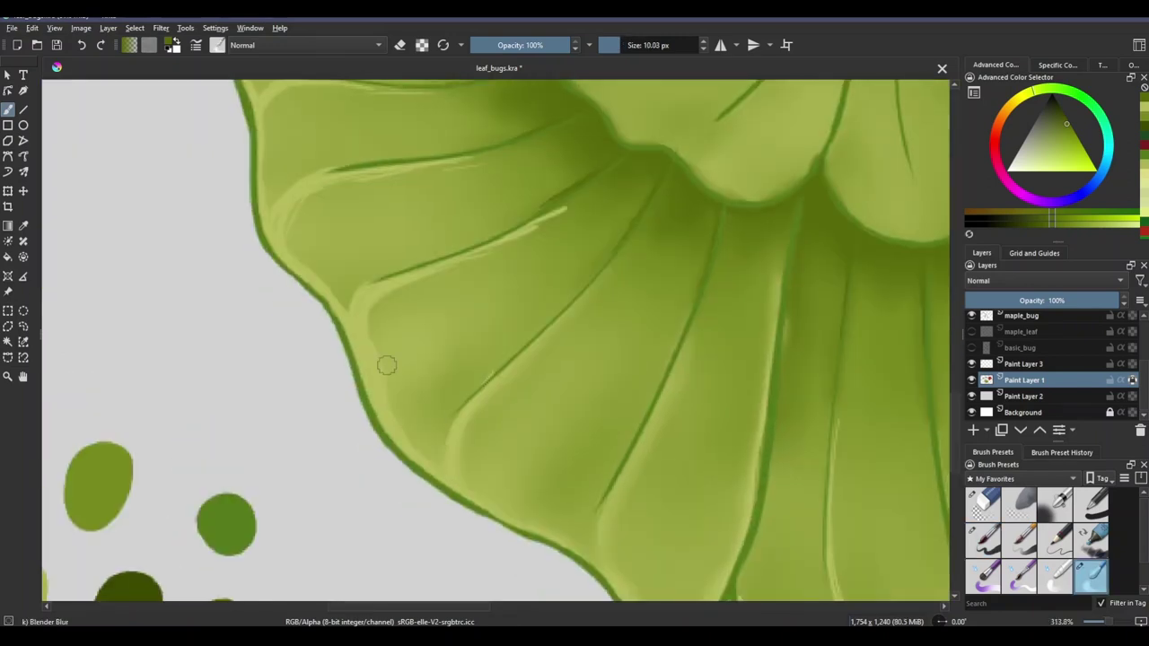
scroll(496, 340, up, 3)
scroll(675, 228, down, 4)
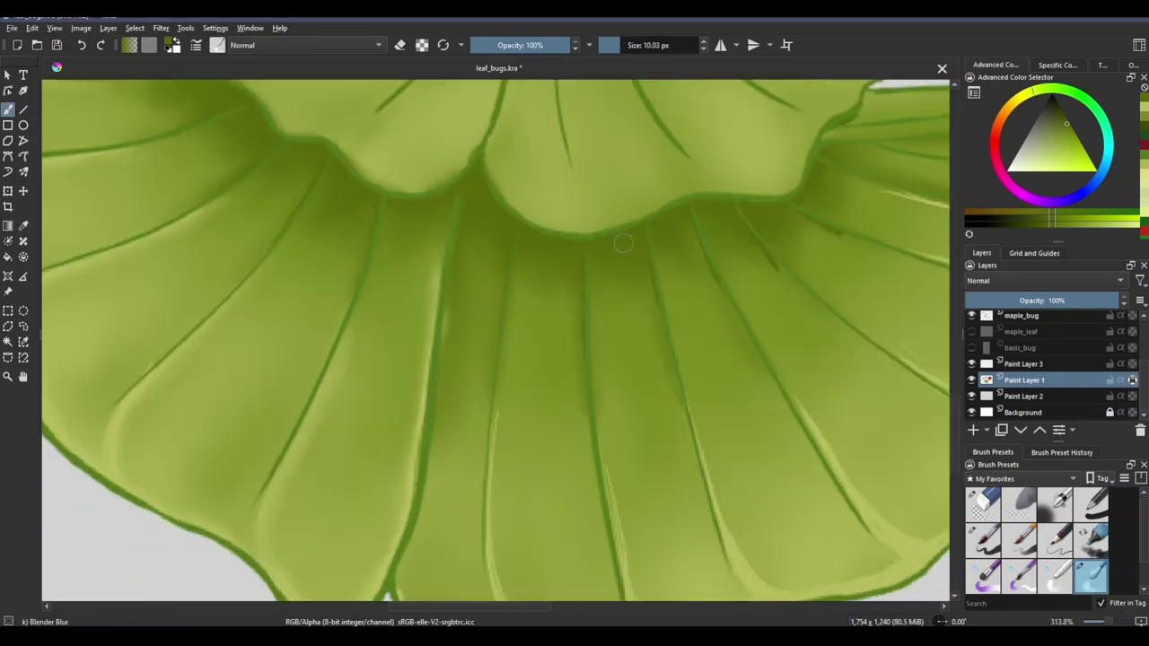
scroll(518, 254, right, 3)
scroll(662, 333, down, 5)
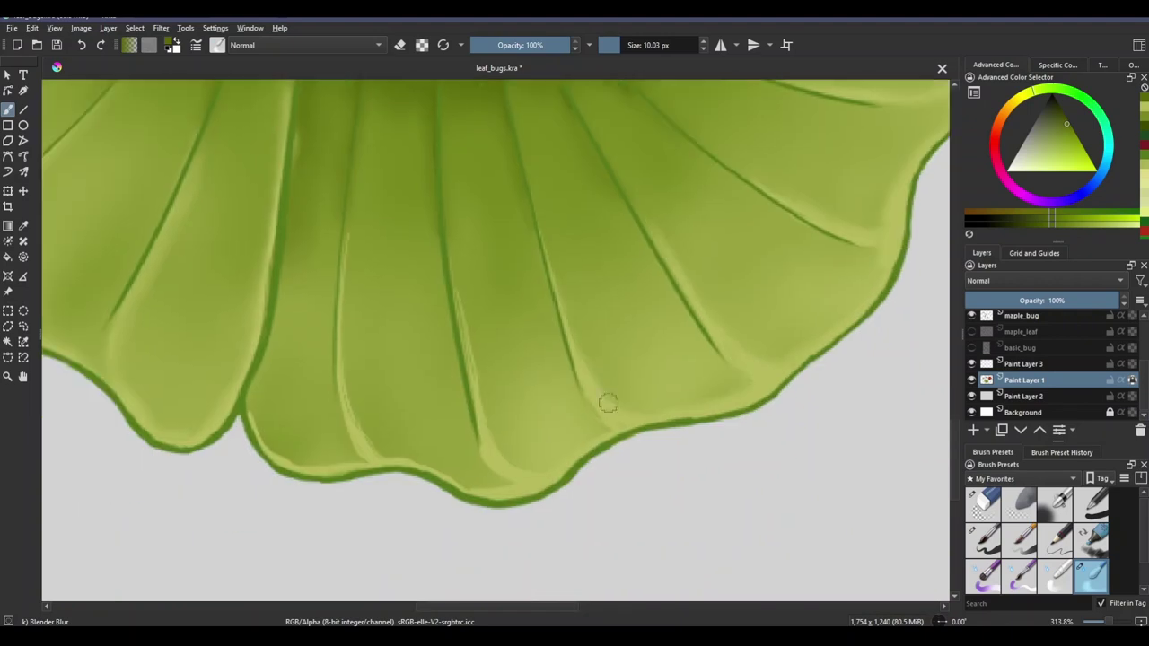
scroll(605, 404, left, 3)
scroll(467, 344, left, 2)
Step: Paint olive shadows along the upper skirt's veins below the waist and on the right back lobe
key(slash)
scroll(531, 333, down, 3)
scroll(531, 333, up, 3)
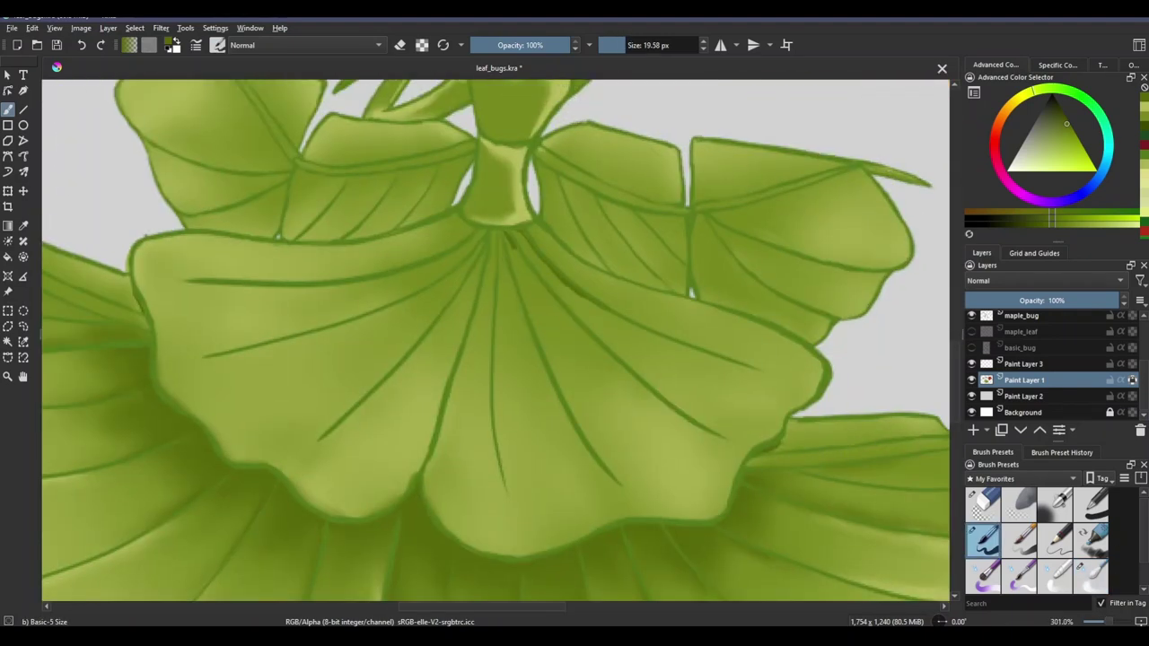
scroll(531, 333, up, 1)
scroll(530, 333, left, 2)
scroll(496, 340, right, 3)
scroll(496, 340, down, 1)
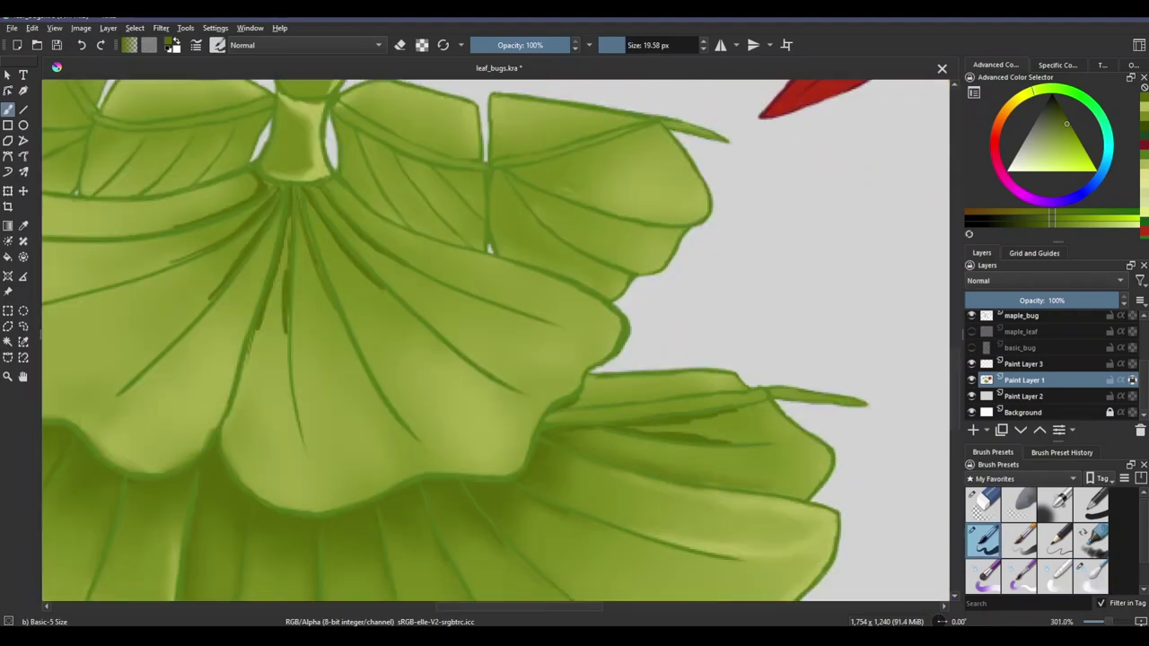
Step: Paint olive shadows along the folds and veins of the ginkgo bug's left wings and left back lobe
scroll(496, 340, left, 4)
scroll(496, 340, up, 1)
scroll(489, 399, right, 2)
scroll(680, 474, up, 1)
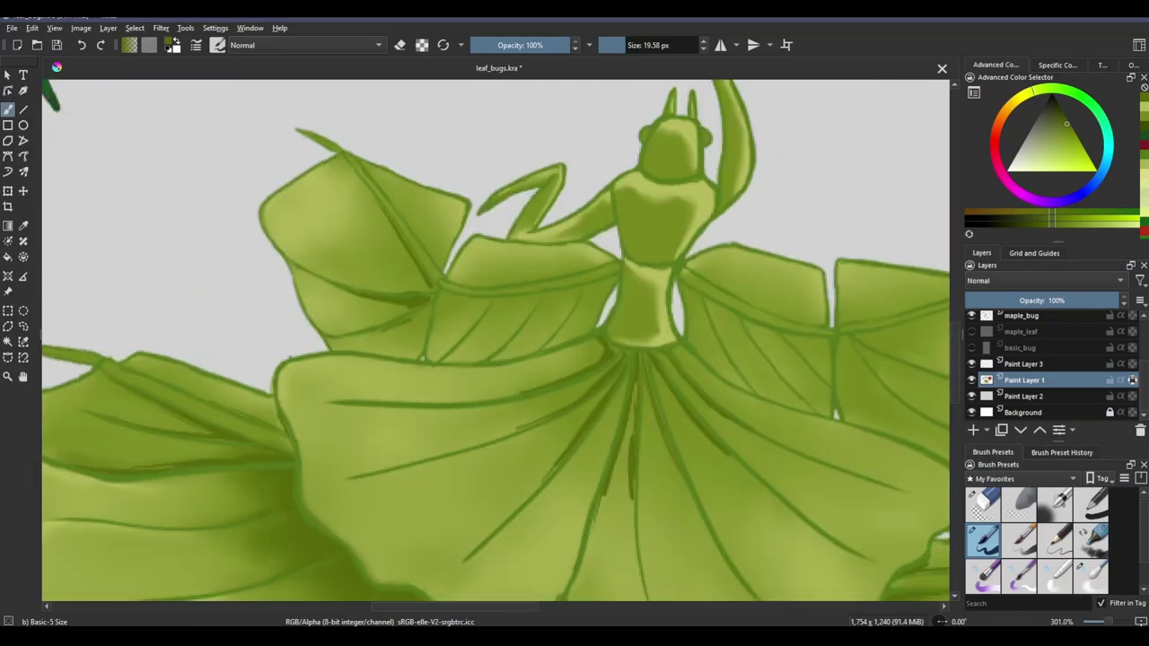
scroll(508, 323, left, 1)
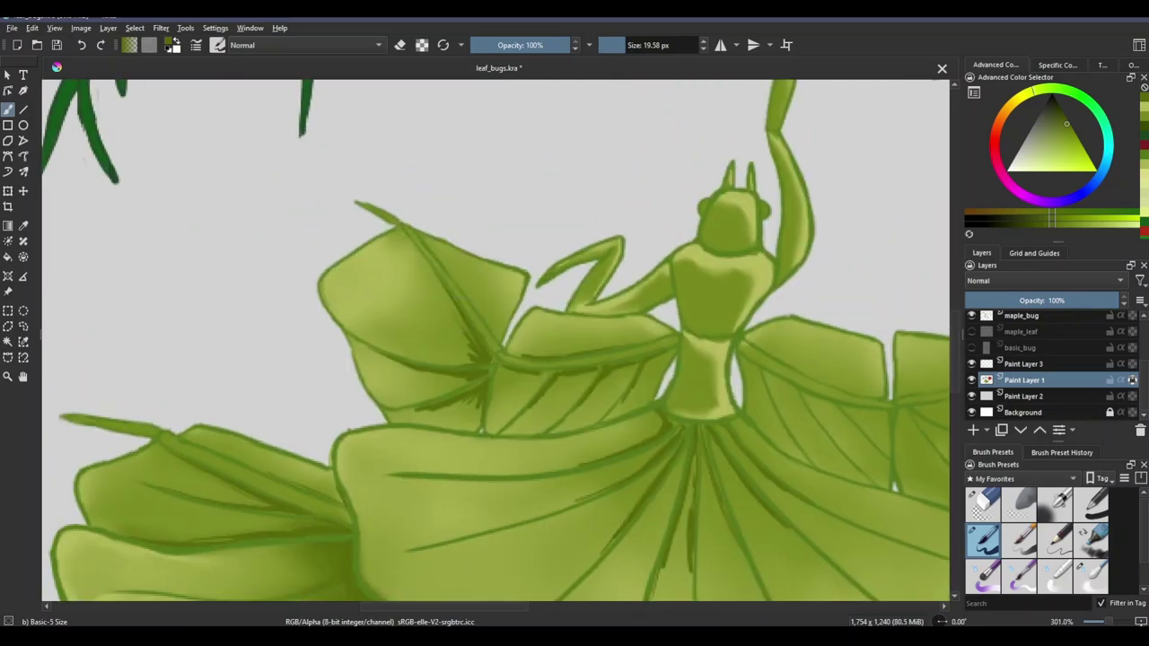
Step: Paint olive shadows along the veins of the ginkgo bug's right wings and on its waist
scroll(508, 323, right, 4)
scroll(486, 376, down, 2)
scroll(485, 376, up, 3)
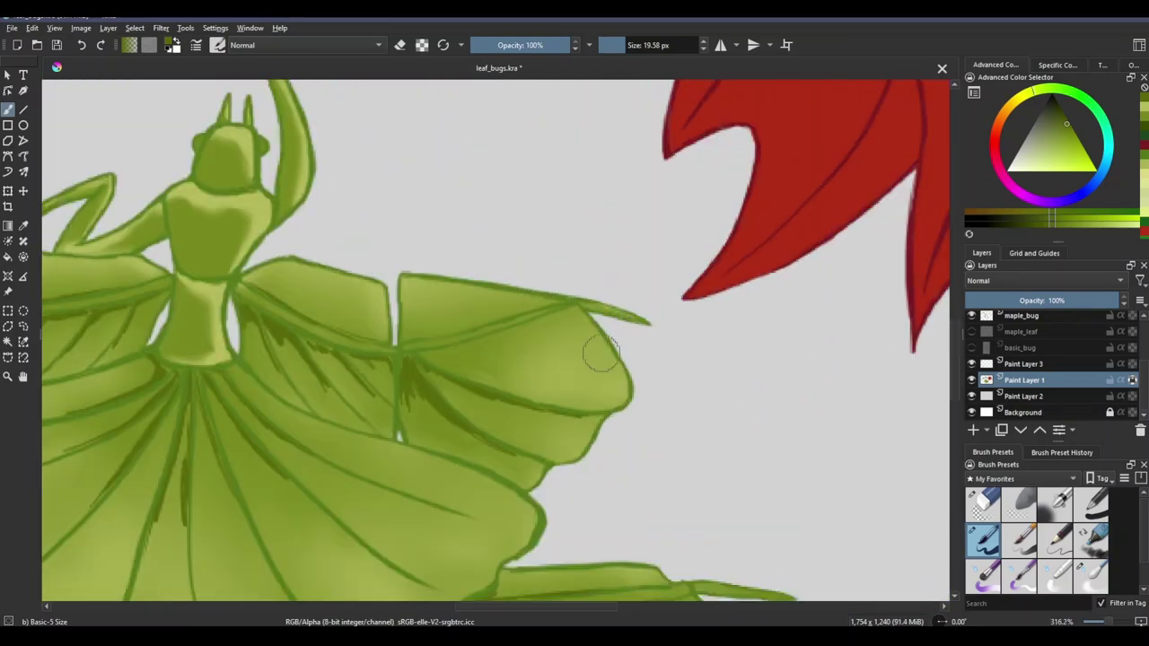
key(b)
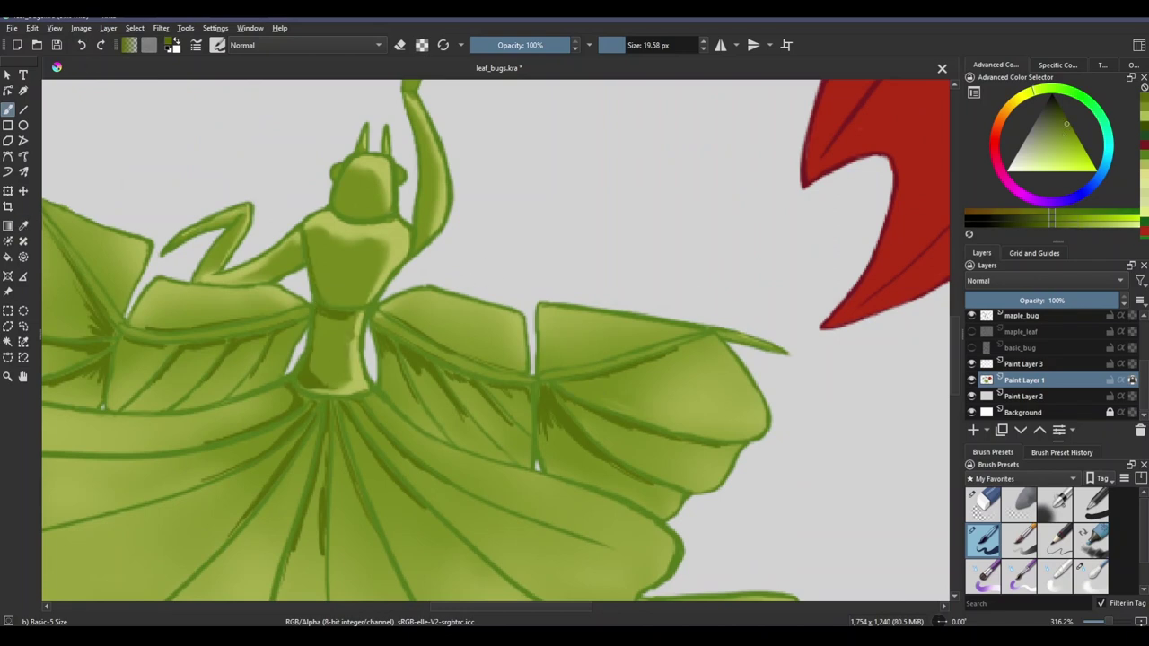
Step: Paint light green highlights along the upper skirt's scalloped edges and vein ridges with the 19.58 px brush
scroll(102, 282, up, 2)
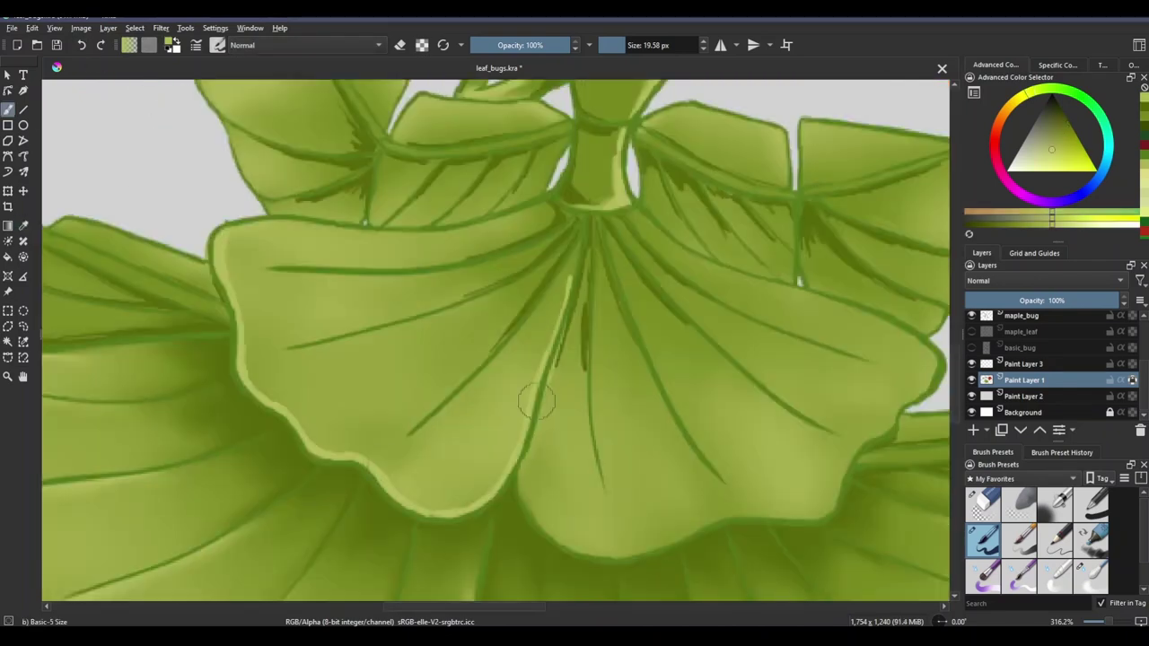
scroll(539, 398, down, 2)
scroll(427, 275, down, 3)
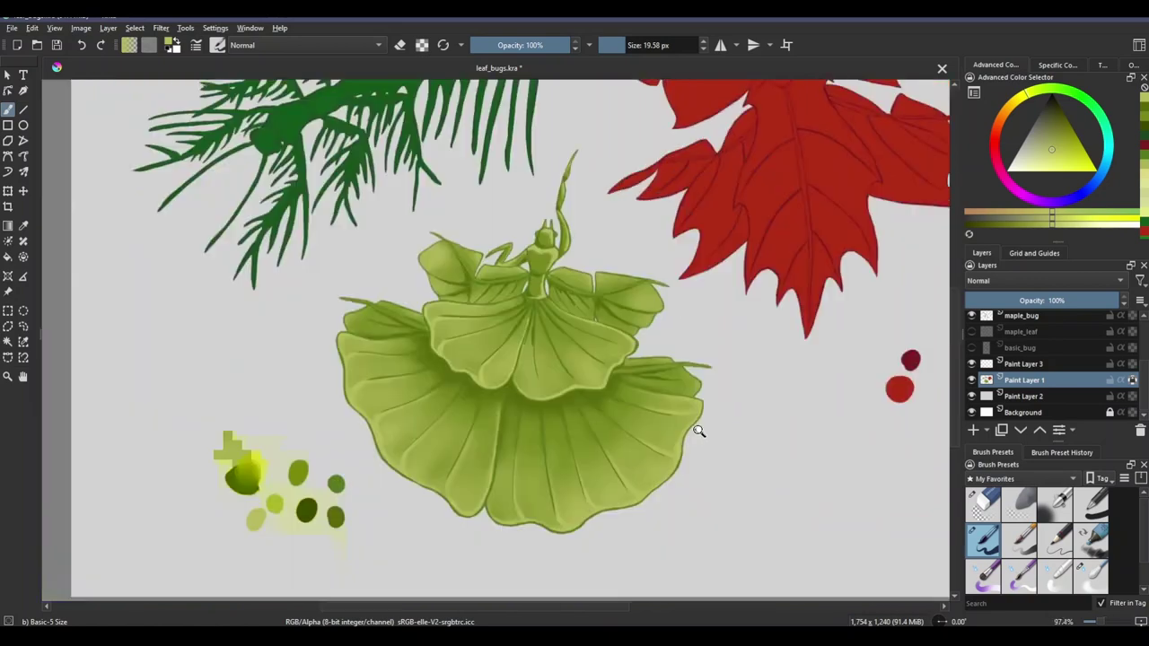
scroll(427, 275, up, 4)
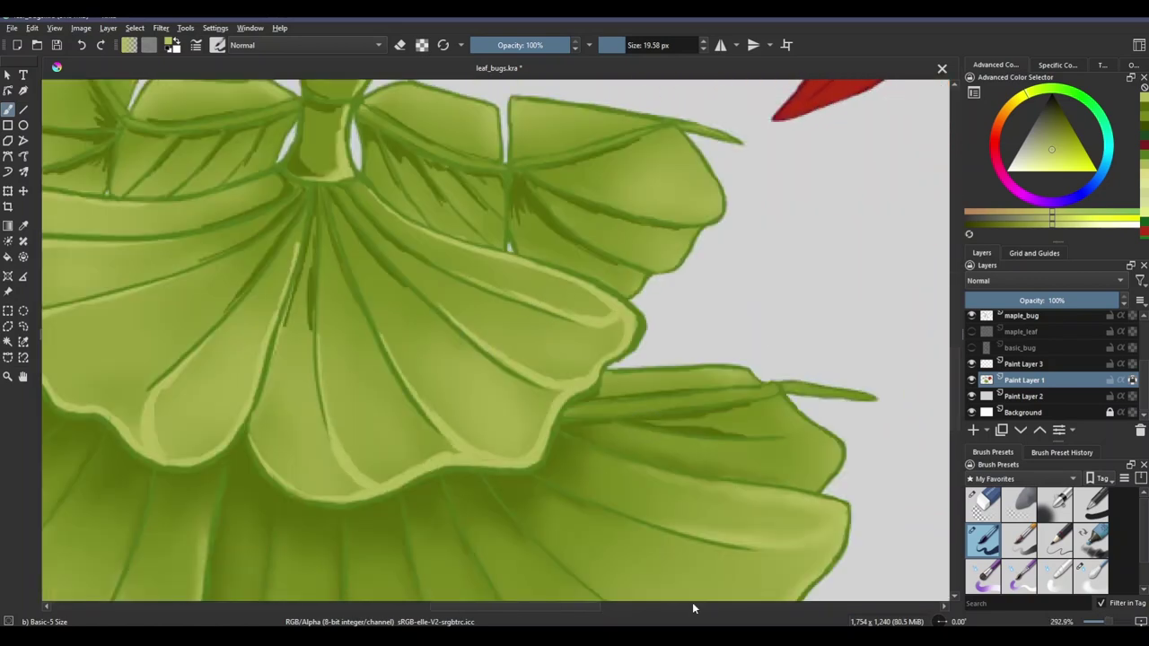
Step: Paint light green highlights along the edges and folds of the ginkgo bug's right and left wings
drag(792, 442, 746, 629)
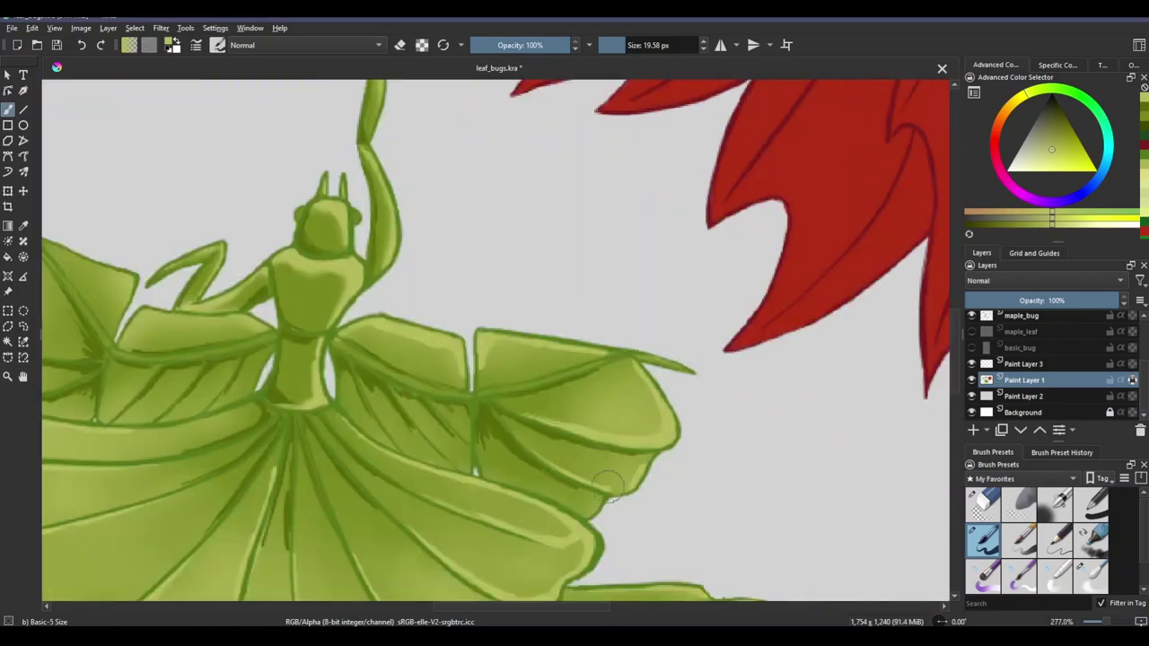
drag(354, 309, 623, 336)
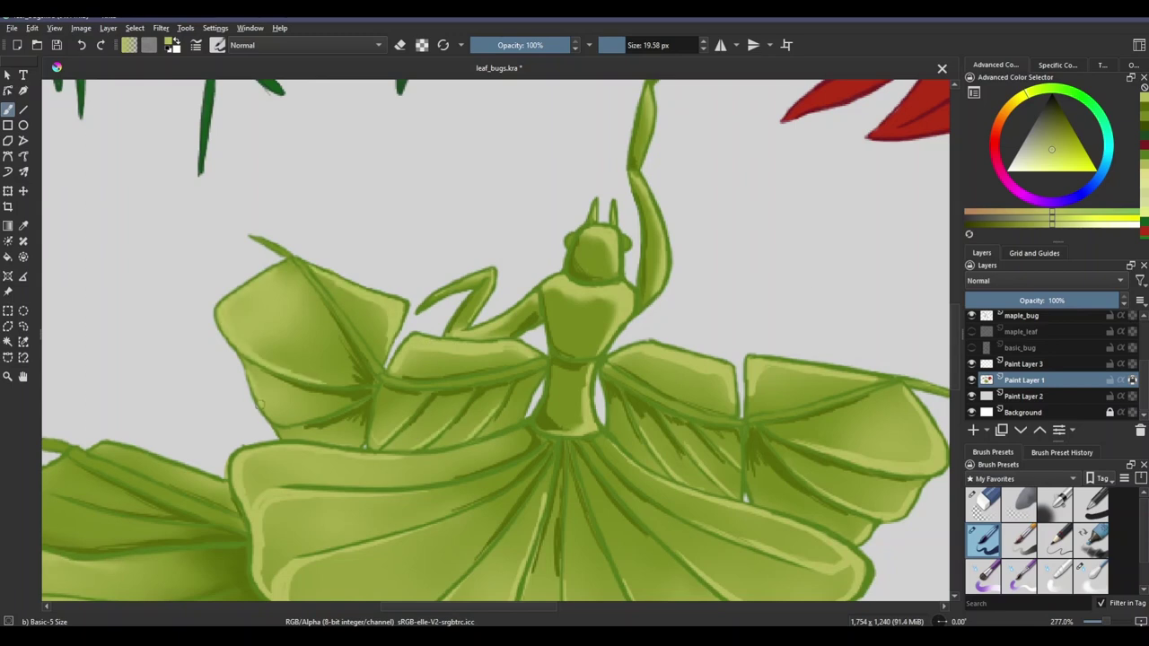
scroll(457, 309, down, 3)
Step: Soften the highlights and vein shadows on the ginkgo bug's skirts, body and wings with Blender Blur at 10.03 px
scroll(379, 470, up, 4)
key(slash)
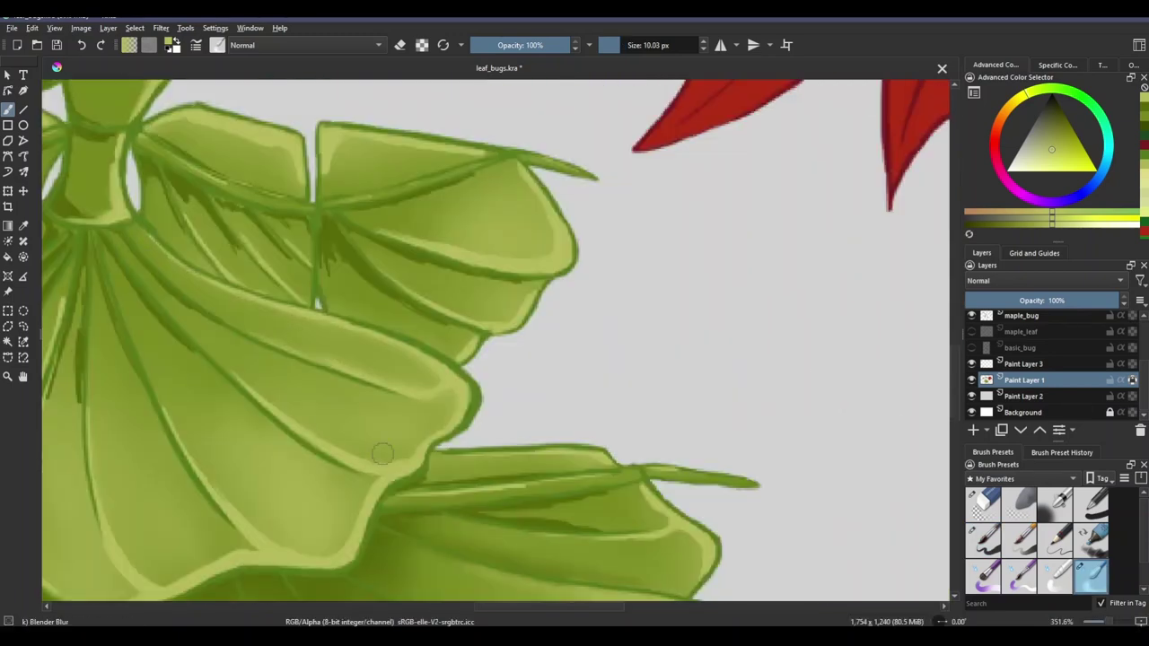
scroll(378, 470, up, 2)
drag(378, 469, 488, 285)
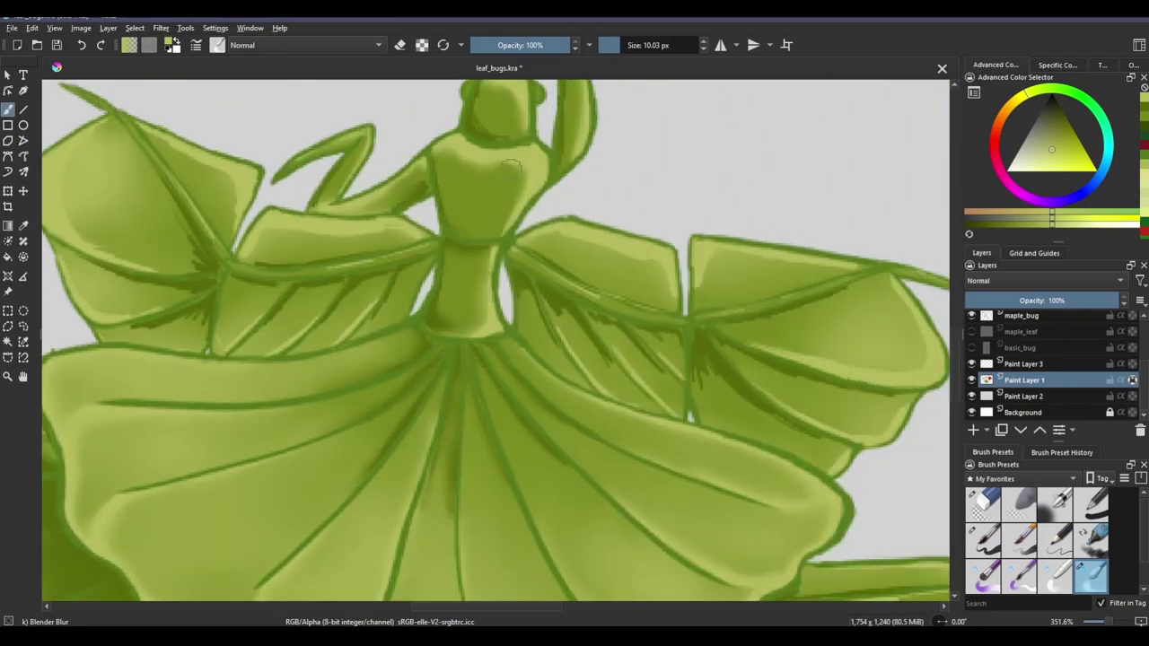
drag(510, 165, 258, 213)
drag(577, 302, 372, 267)
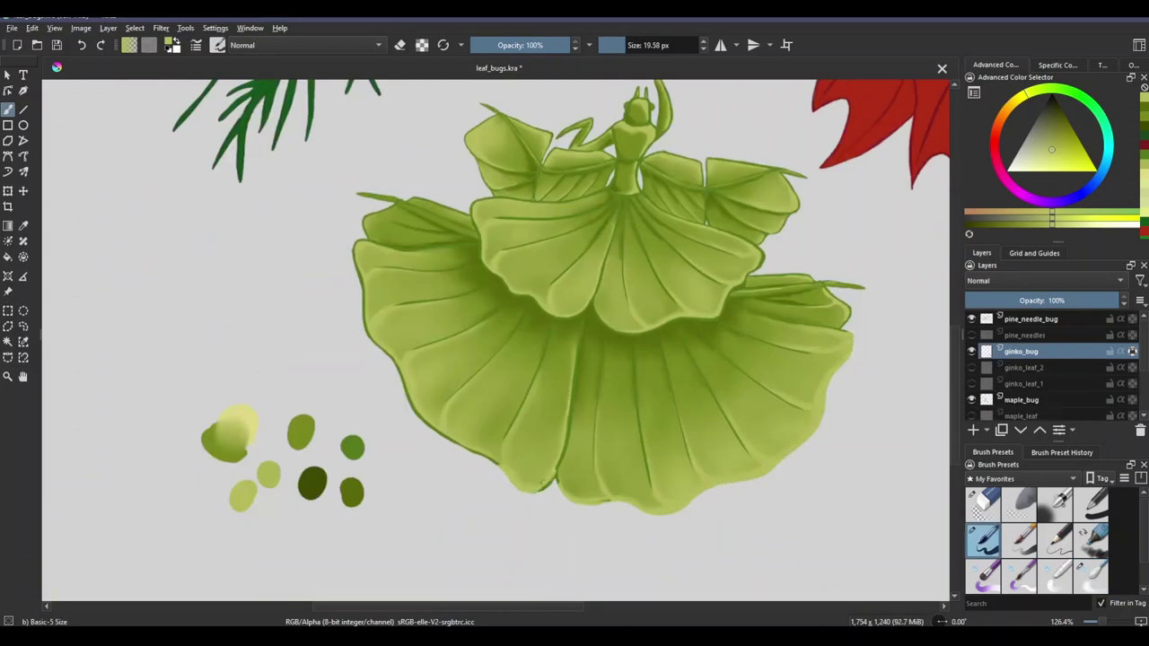
Step: Recolor the ginkgo bug's outlines on the ginko_bug layer with a lighter green, using the 19.58 px brush
scroll(539, 342, up, 3)
drag(538, 341, 300, 386)
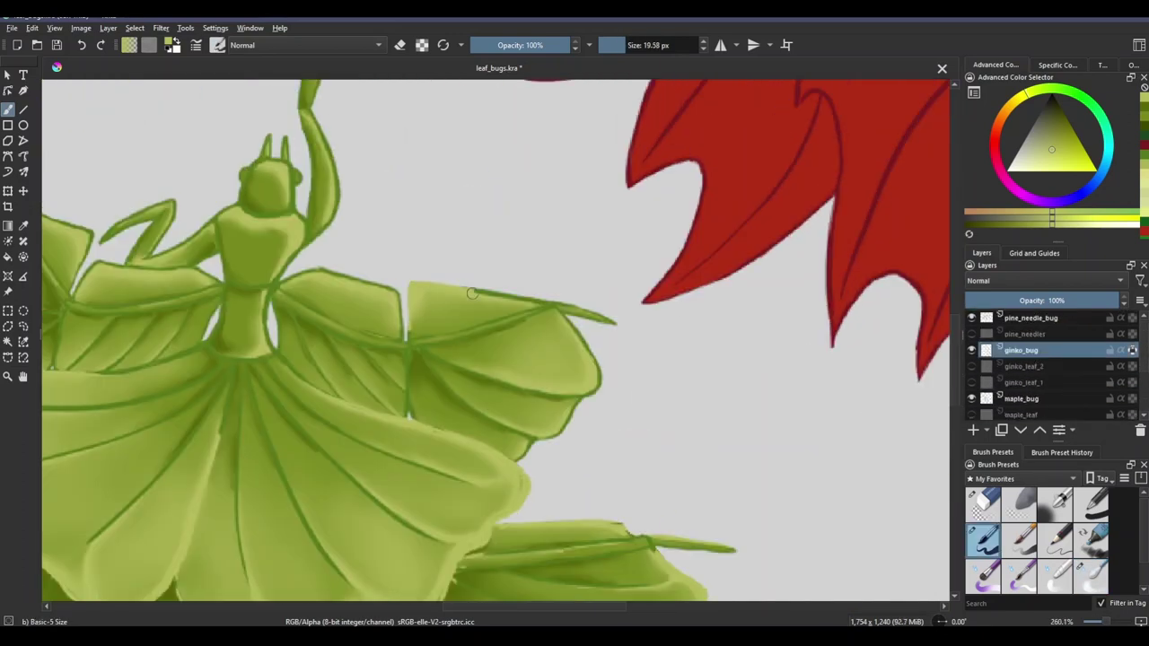
drag(365, 114, 565, 304)
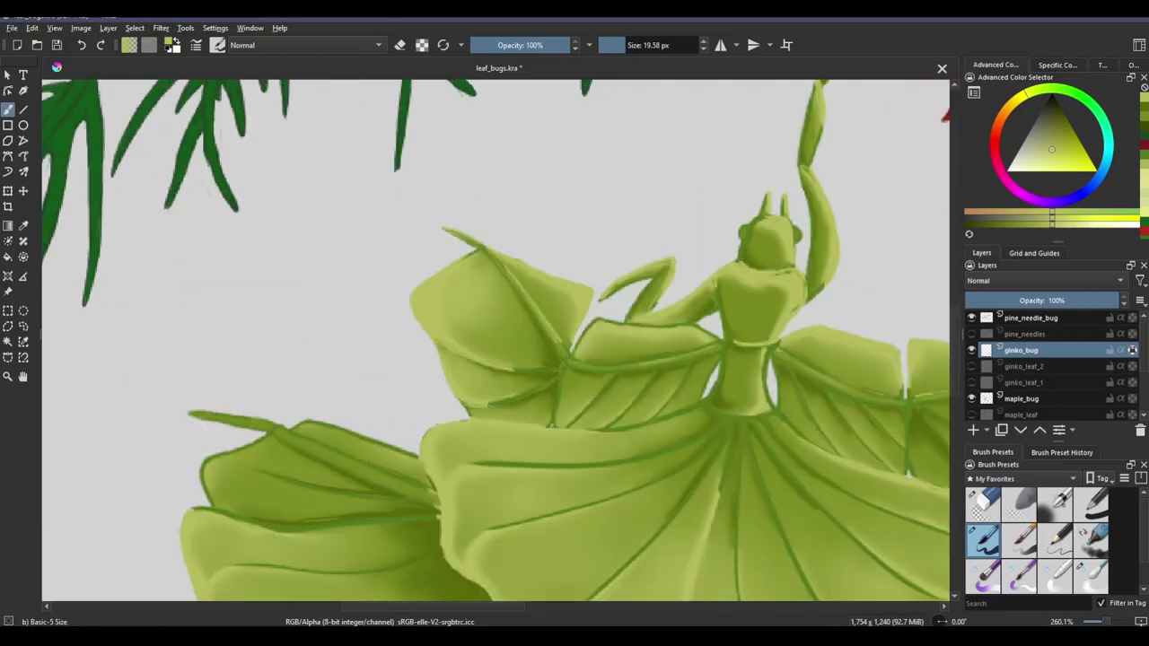
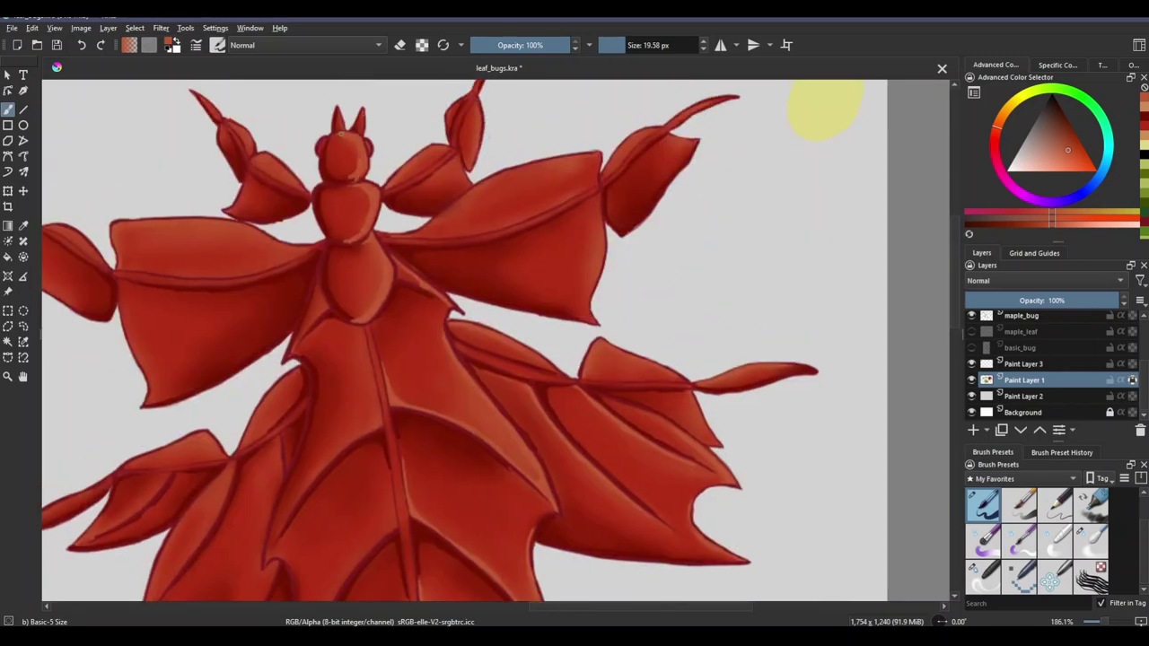
Step: Paint orange-red highlights on the maple bug's wings, legs, body and leaf folds with the 19.58 px brush
drag(449, 231, 416, 317)
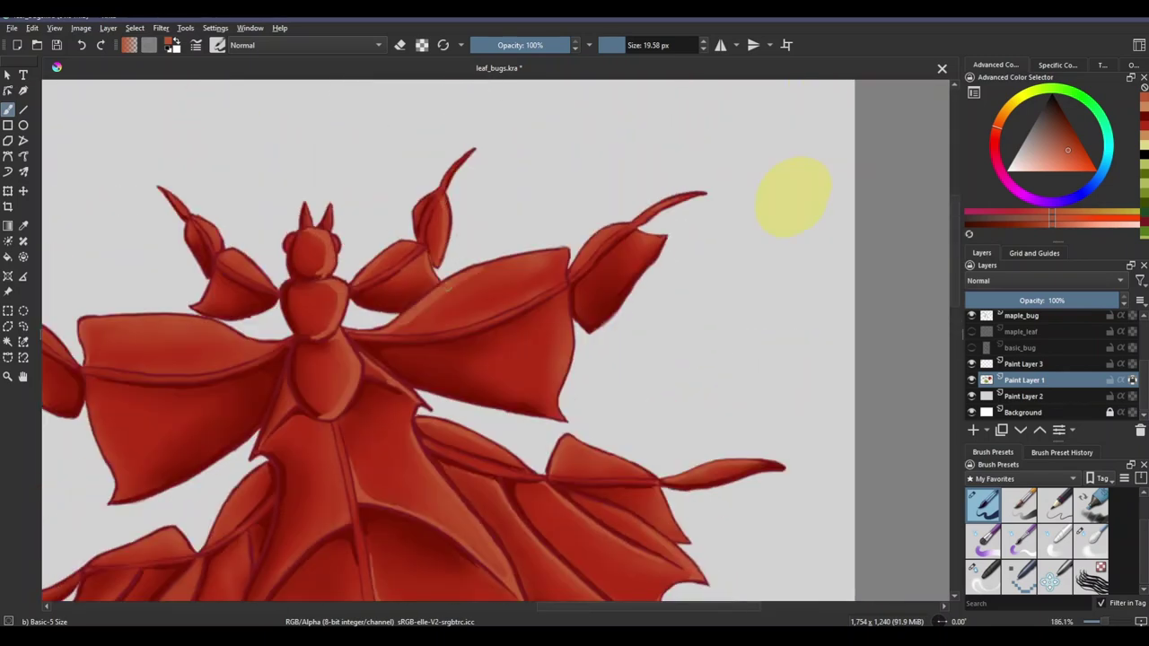
scroll(515, 303, down, 10)
drag(515, 303, 640, 321)
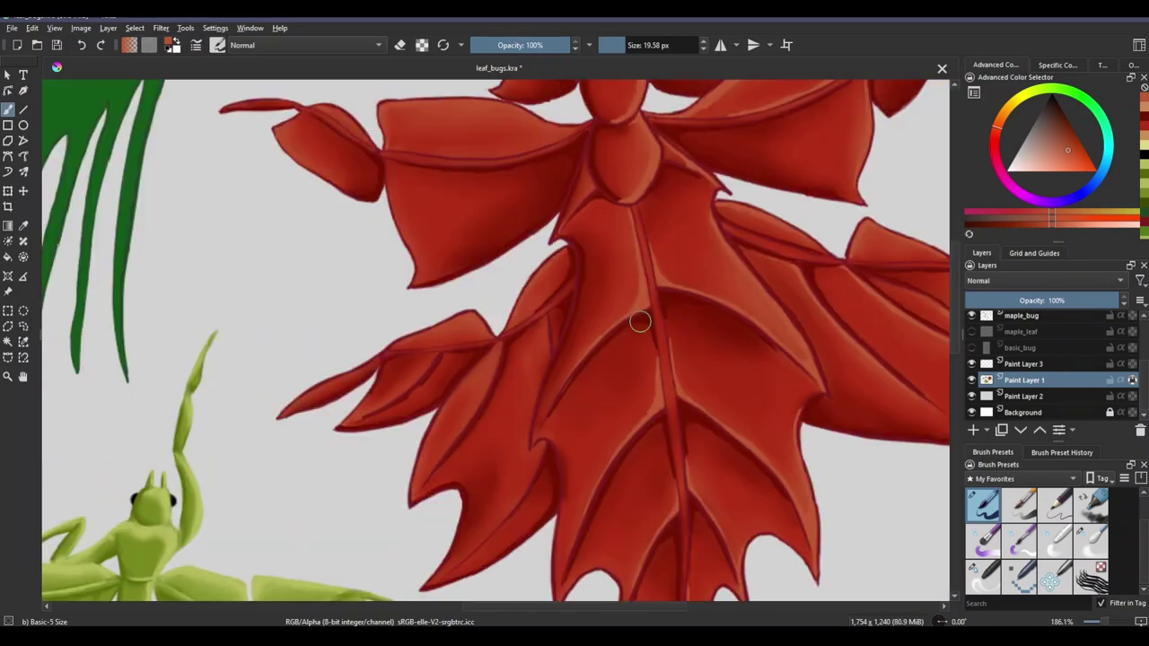
scroll(457, 225, up, 5)
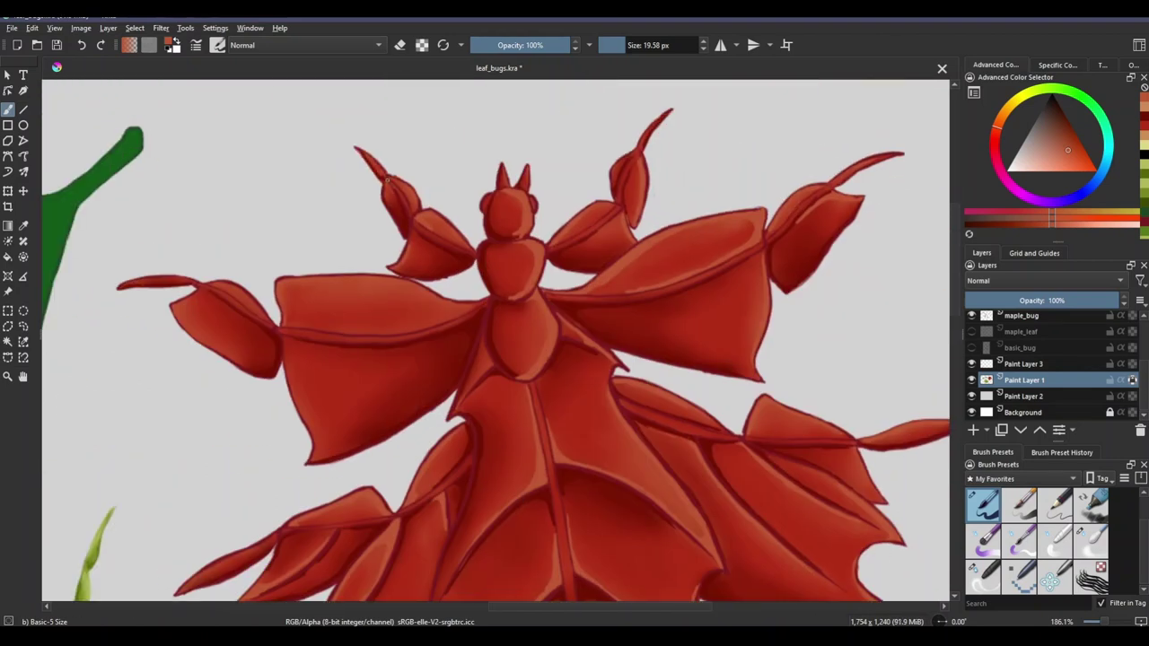
Step: Blend the highlights on the maple bug's leaf abdomen, right hind leg, right wing and upper body with Blender Blur at 7.05 px
scroll(495, 380, down, 5)
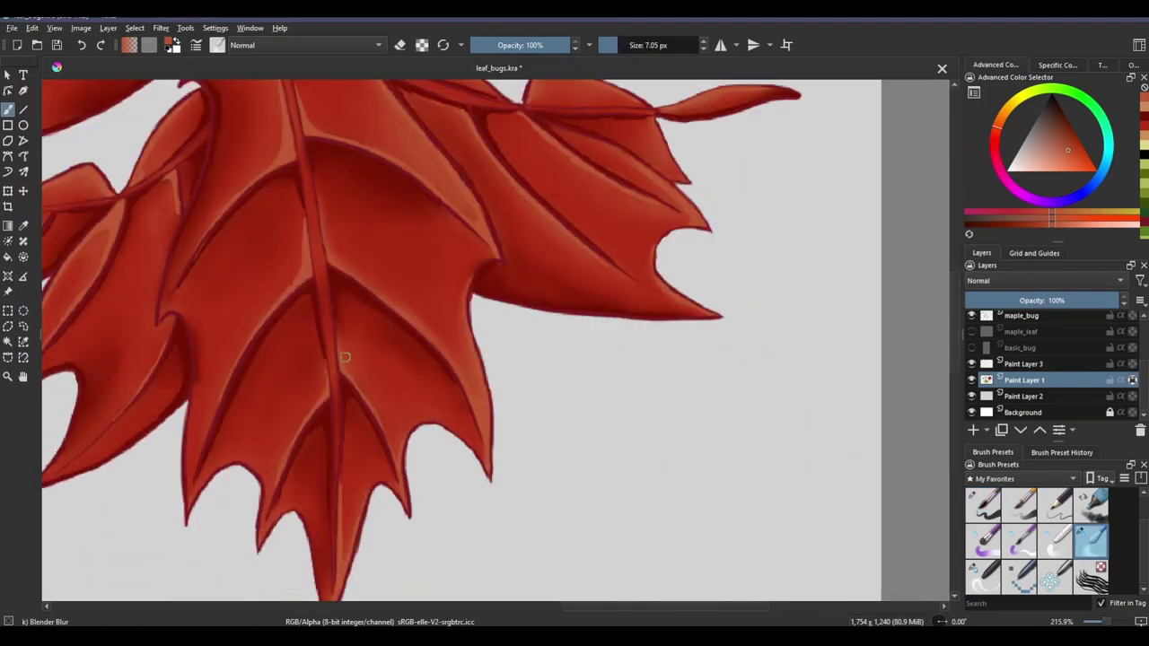
ctrl+scroll(272, 335, up, 1)
scroll(322, 216, up, 5)
key(/)
scroll(322, 217, down, 4)
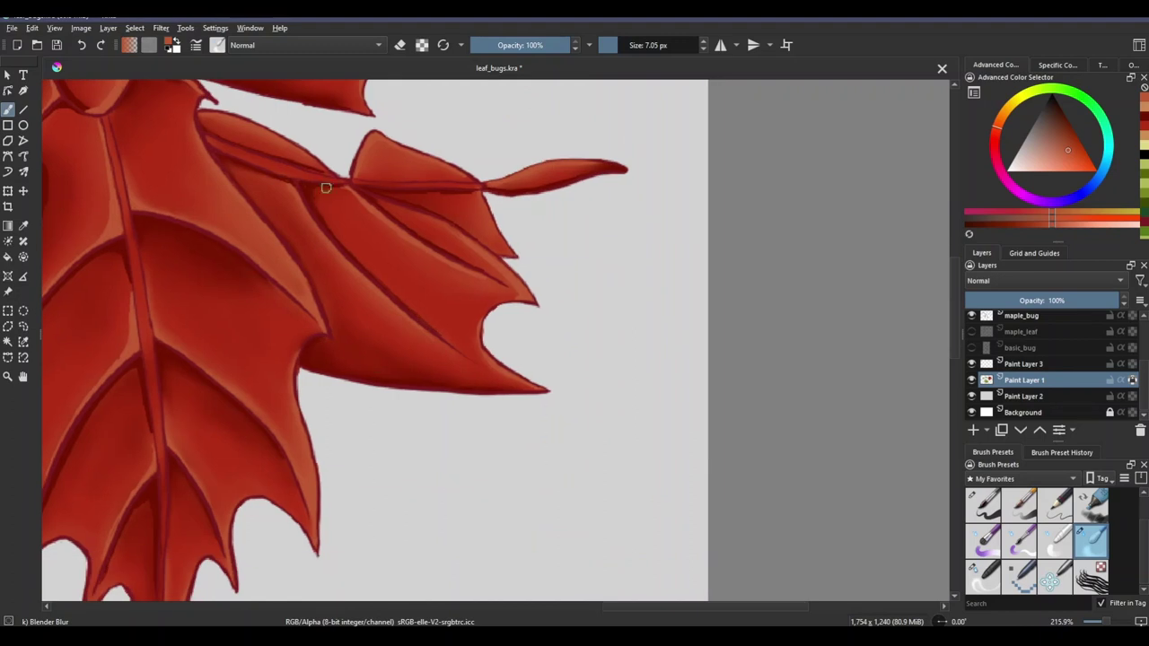
scroll(414, 159, up, 5)
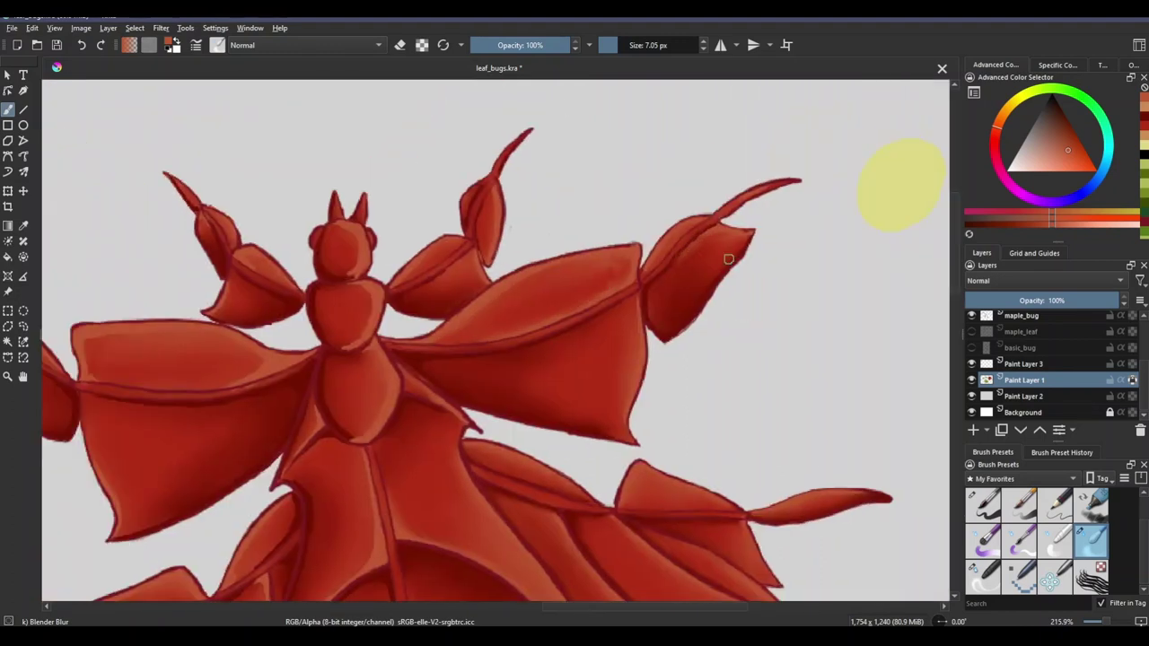
scroll(341, 231, down, 2)
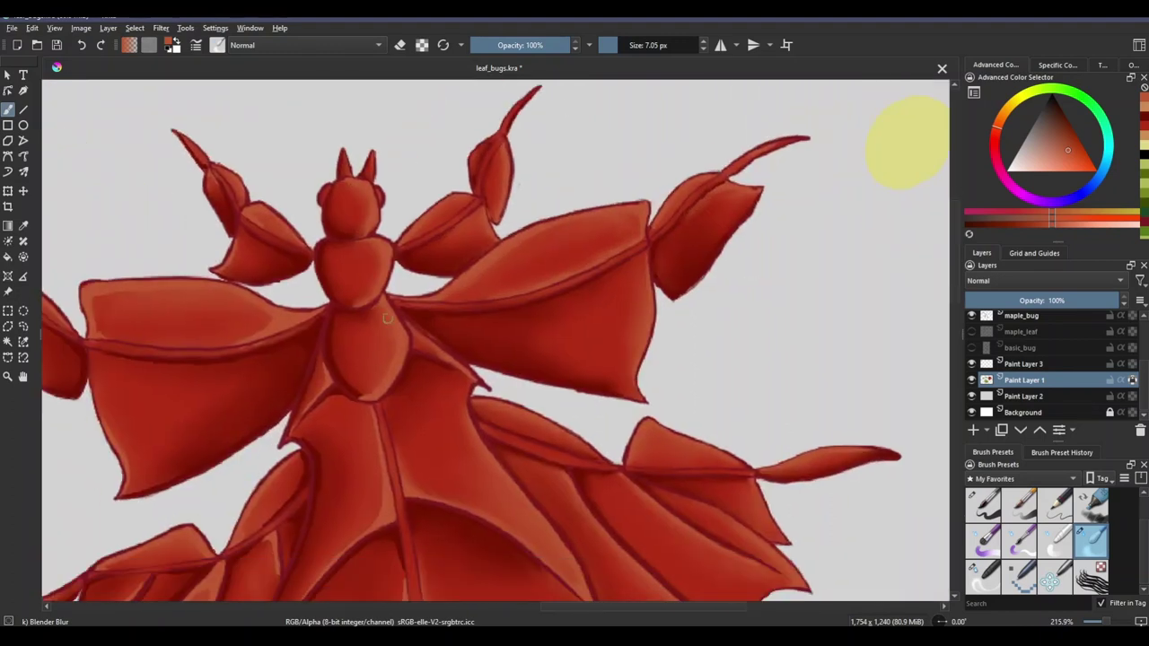
Step: Blend the highlights on the maple bug's left wing and left hind leaf lobes with the same blur brush
scroll(350, 252, left, 3)
scroll(249, 414, down, 2)
scroll(249, 414, left, 3)
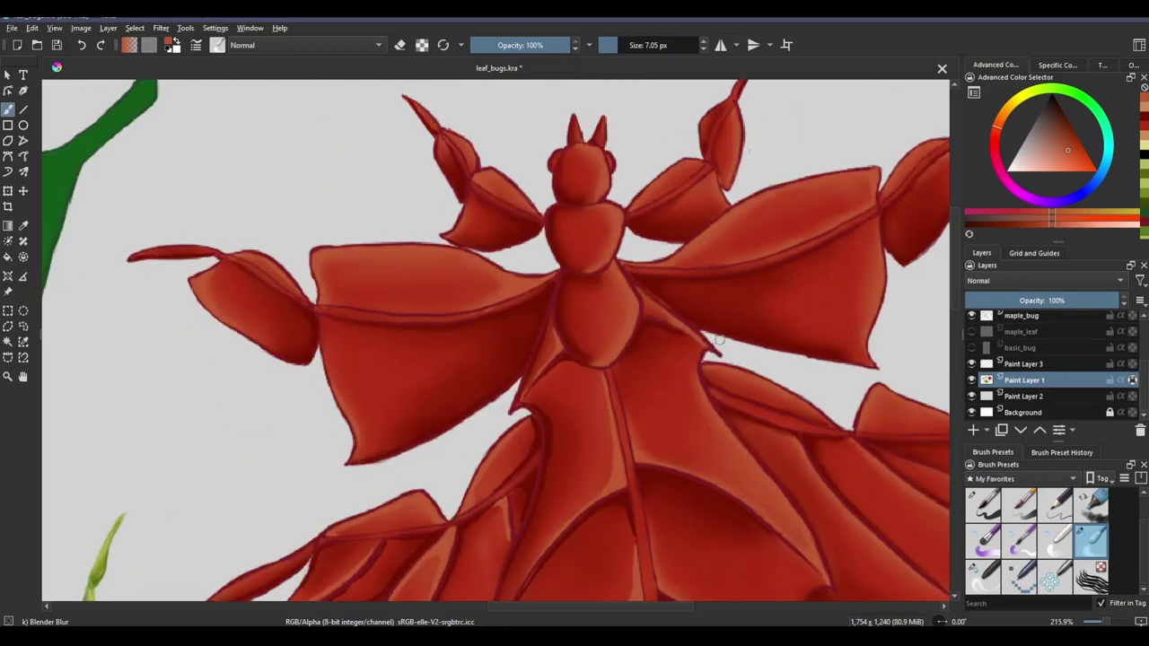
scroll(551, 225, down, 8)
scroll(624, 441, down, 2)
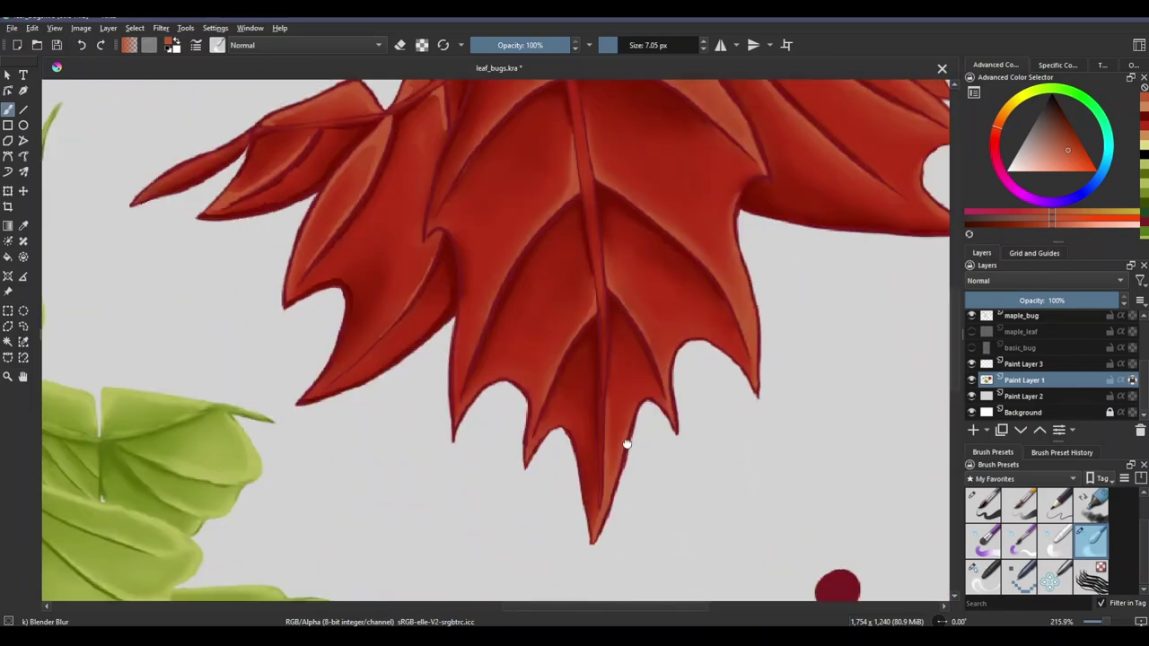
Step: Paint the central vein of the maple bug's leaf abdomen dark red with the 19.58 px brush
key(/)
scroll(880, 344, up, 4)
scroll(452, 244, up, 5)
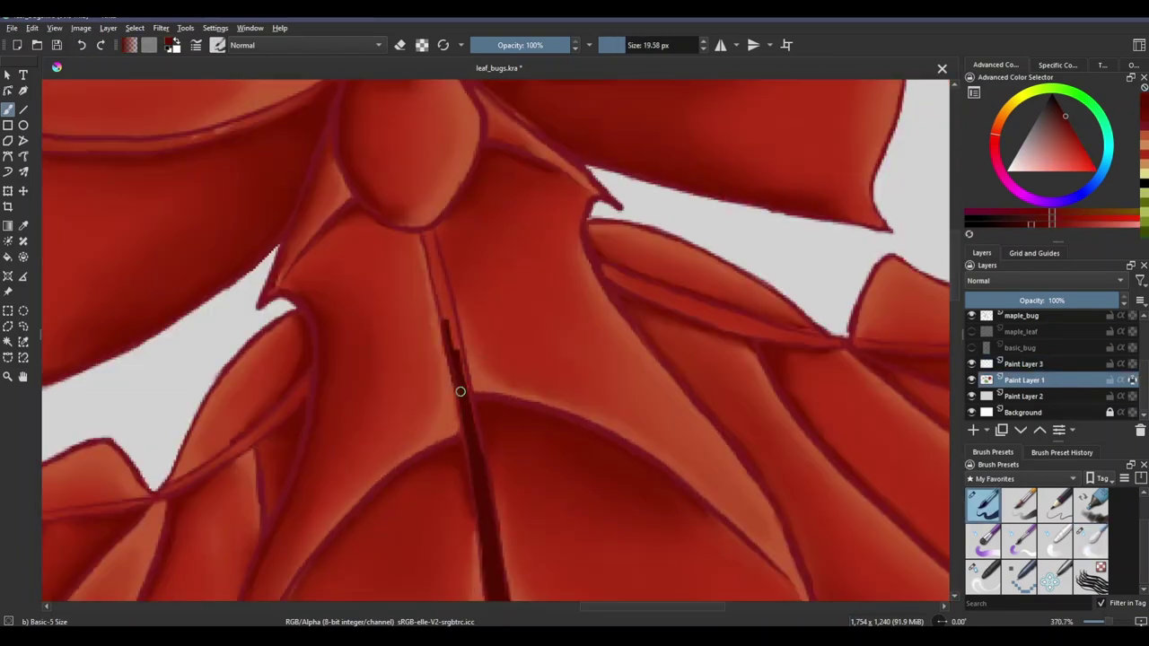
scroll(459, 390, left, 3)
scroll(787, 378, left, 3)
Step: Paint dark red veins along the maple bug's right hind leg and right wing
scroll(786, 401, right, 4)
scroll(787, 401, down, 5)
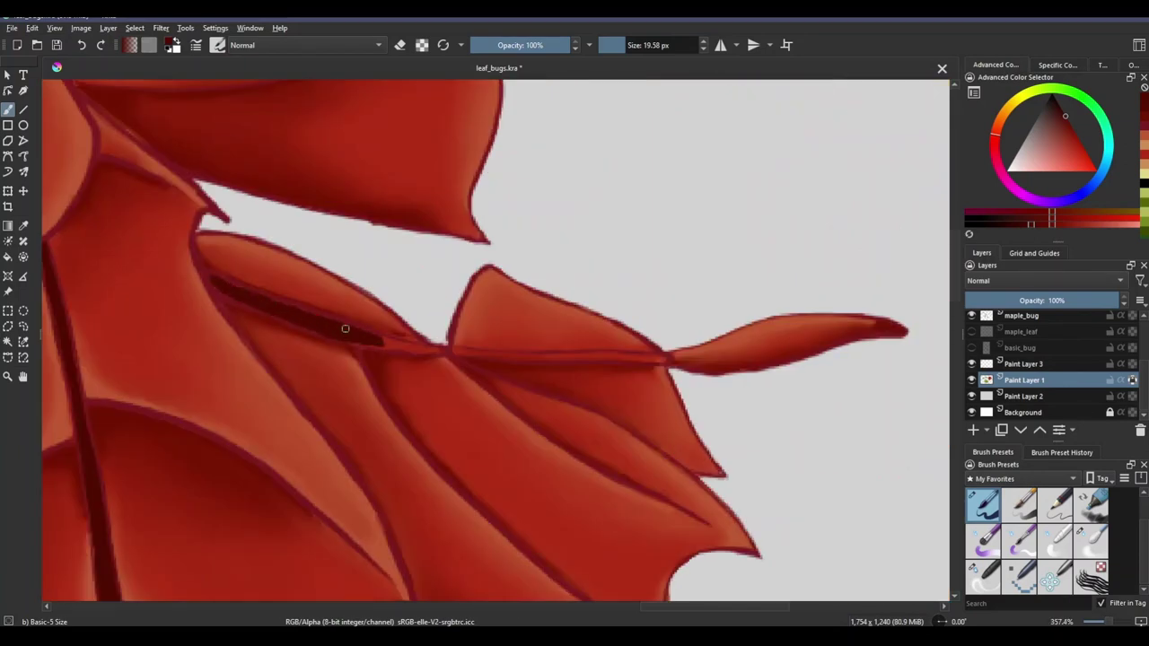
scroll(786, 401, right, 4)
scroll(868, 257, down, 1)
scroll(746, 344, down, 2)
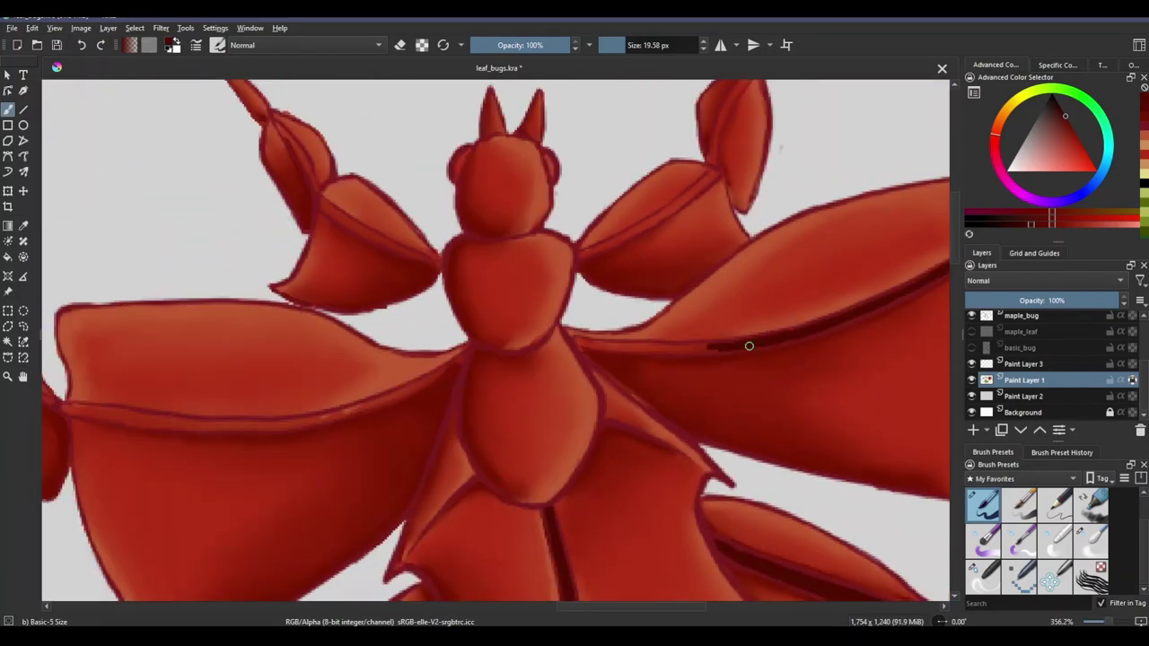
Step: Paint dark red veins along the maple bug's front legs, left wing and left hind leg
scroll(937, 219, right, 4)
scroll(746, 344, left, 4)
scroll(251, 262, up, 2)
scroll(250, 262, left, 4)
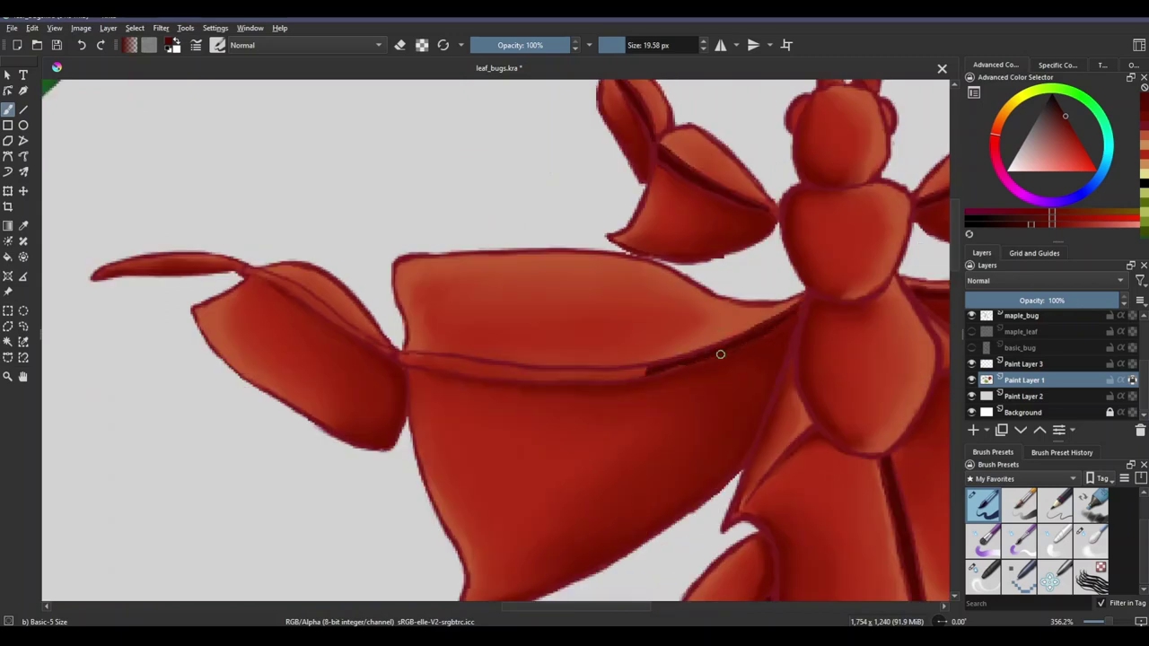
scroll(718, 351, up, 3)
scroll(164, 341, right, 3)
scroll(496, 525, down, 3)
scroll(496, 525, up, 1)
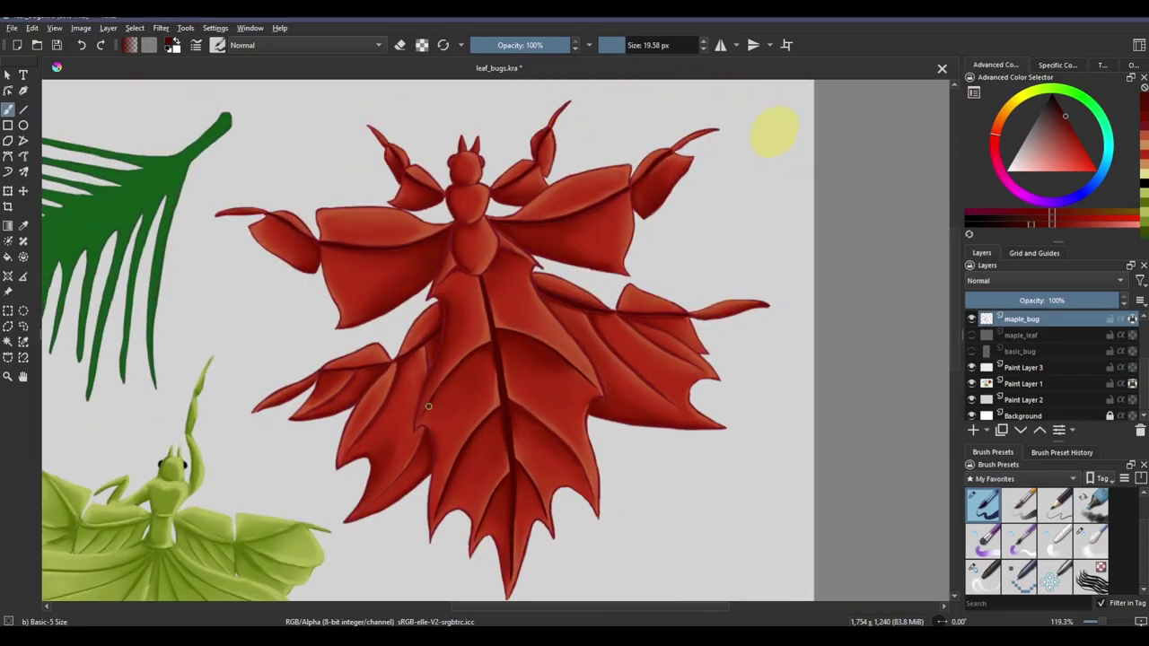
Step: Recolor the maple bug's purple outlines and leaf veins on the maple_bug layer with dark red and orange-red
scroll(449, 293, up, 3)
scroll(511, 243, left, 4)
scroll(431, 264, up, 4)
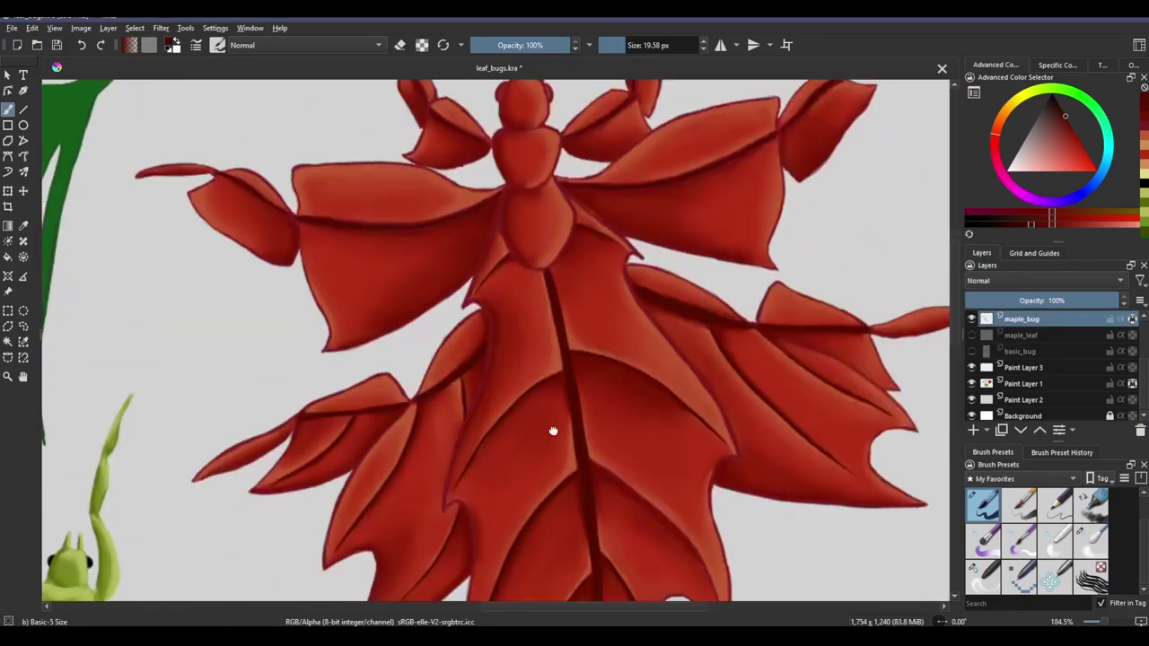
scroll(376, 366, down, 4)
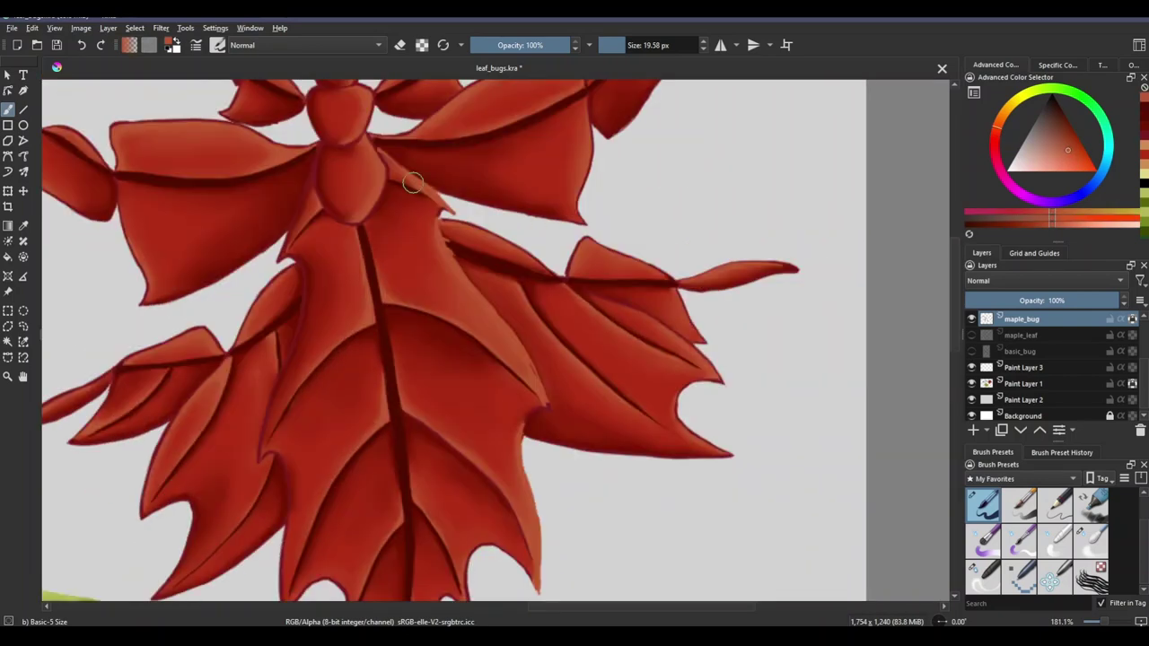
scroll(411, 225, right, 2)
scroll(438, 338, up, 4)
scroll(437, 339, up, 2)
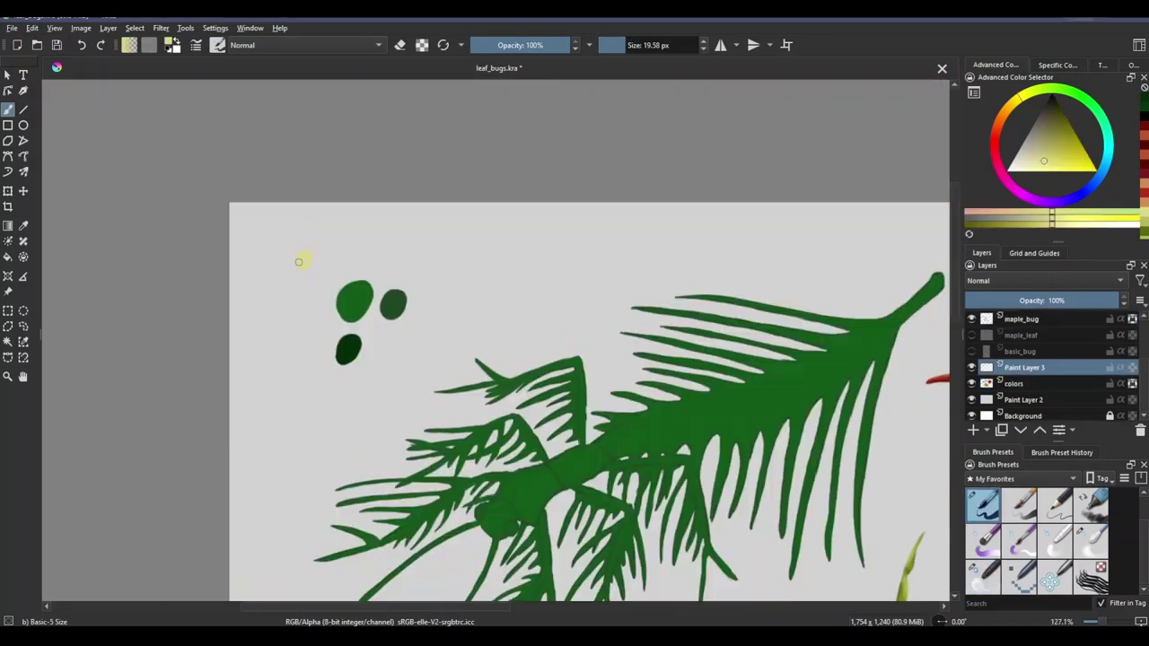
Step: Mix palette swatches for the pine needle bug on Paint Layer 3 from green, pale yellow, red and brown
drag(296, 253, 305, 262)
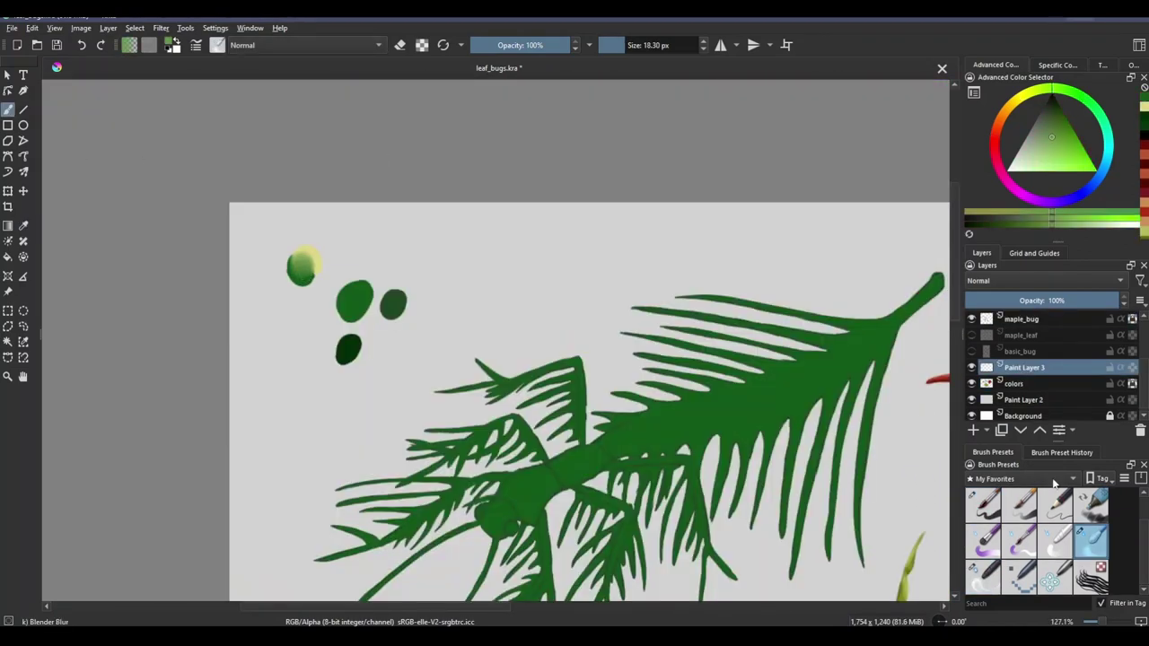
drag(379, 269, 386, 286)
click(347, 241)
click(393, 245)
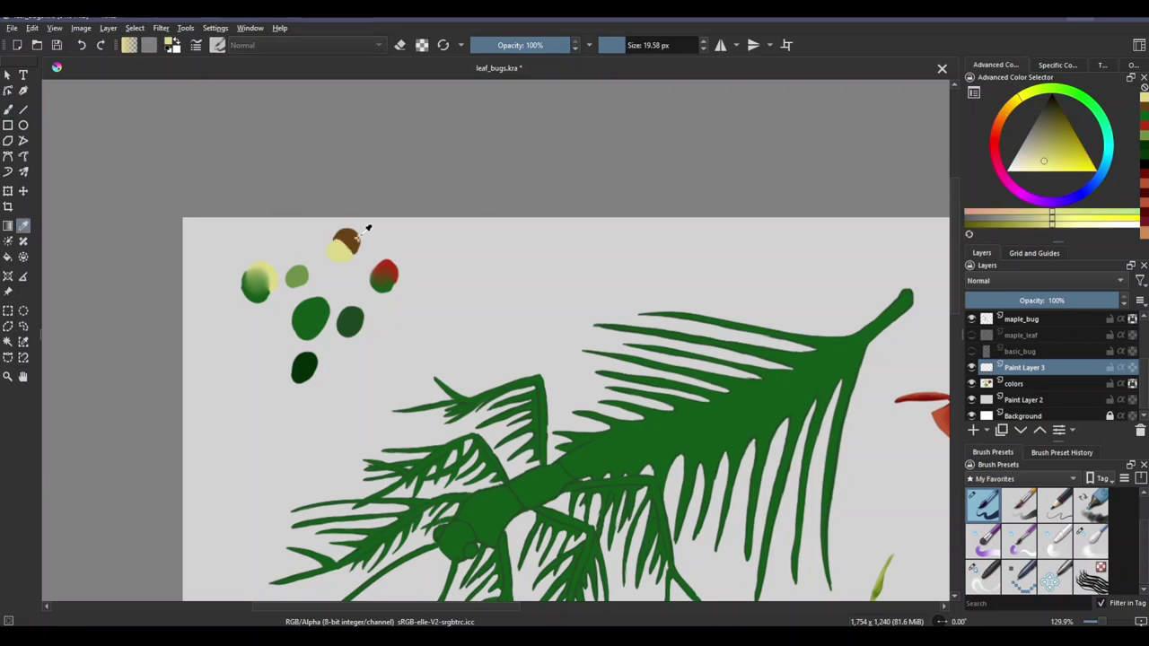
drag(347, 242, 340, 250)
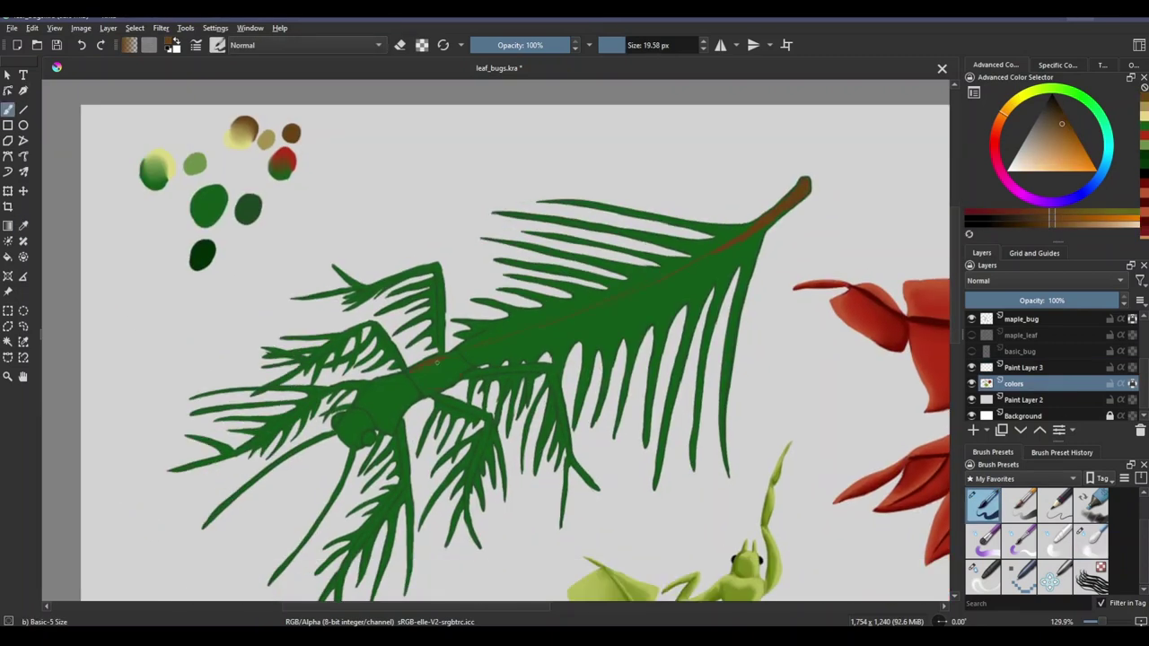
Step: Paint the pine needle bug's stem and body brown on the colors layer and add light green highlights along its abdomen needles
drag(390, 385, 358, 438)
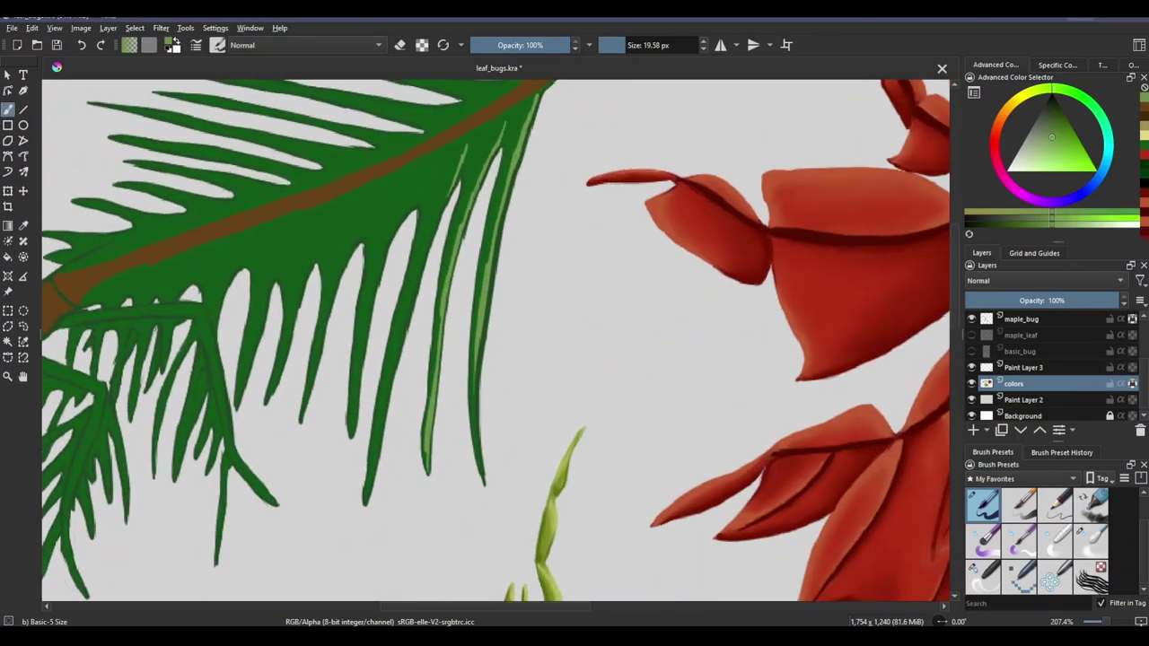
scroll(500, 341, down, 1)
scroll(499, 342, down, 1)
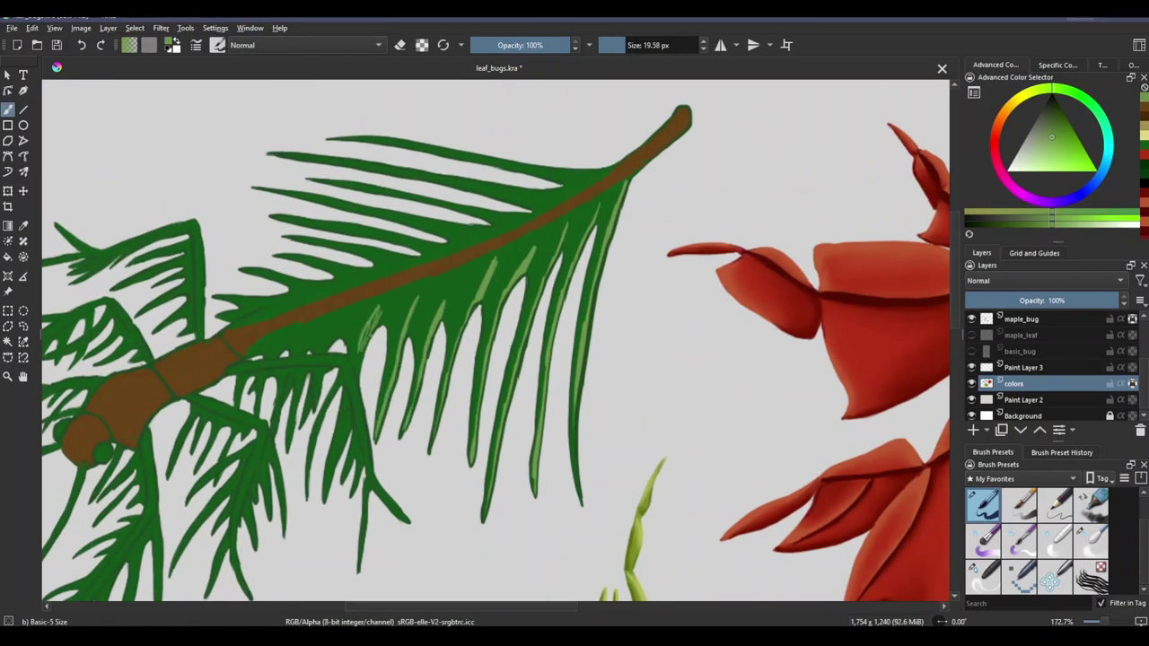
drag(334, 355, 428, 150)
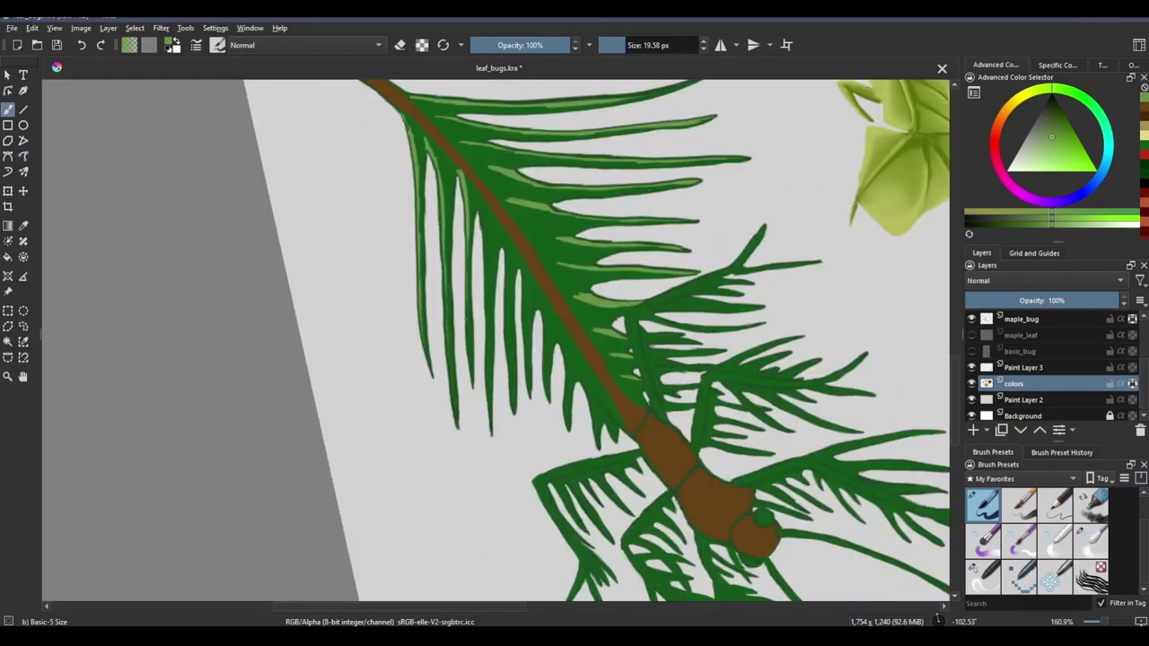
key(5)
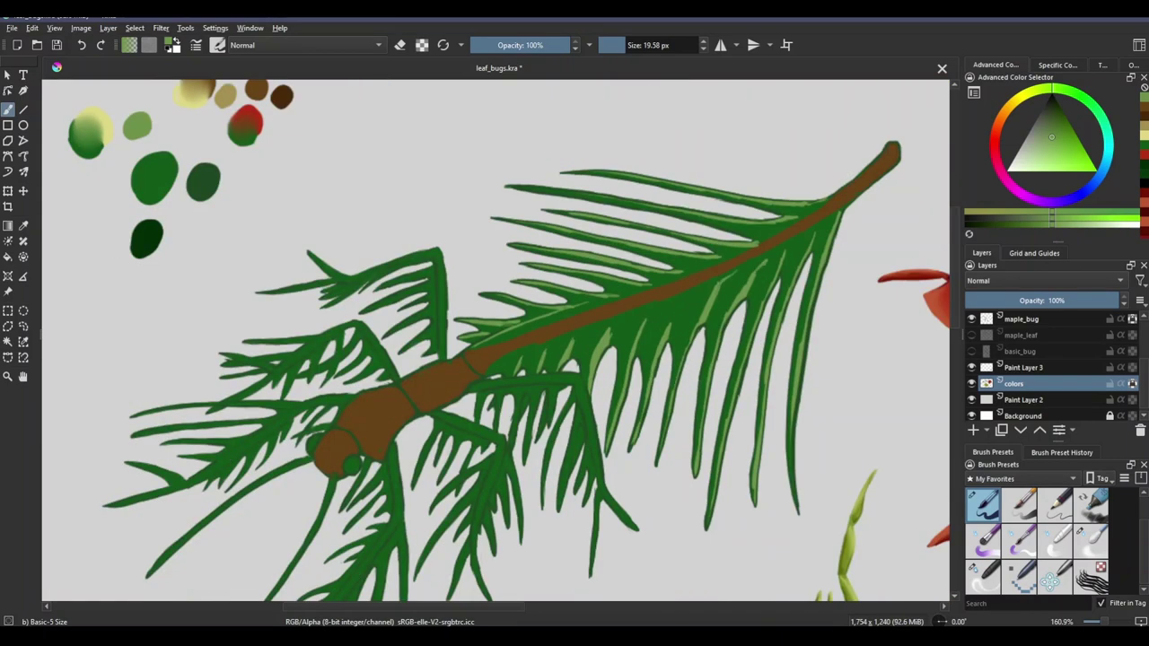
Step: Paint light green highlights along the pine needle bug's legs, their needles and the antennae on the colors layer
scroll(392, 320, up, 1)
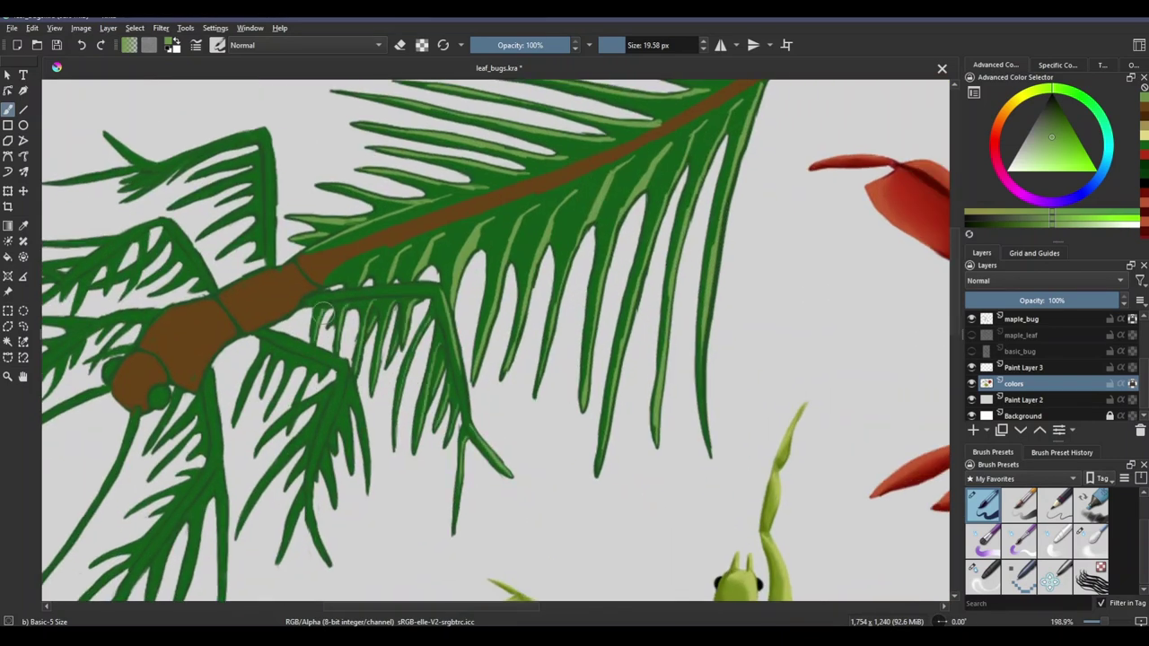
drag(324, 310, 463, 341)
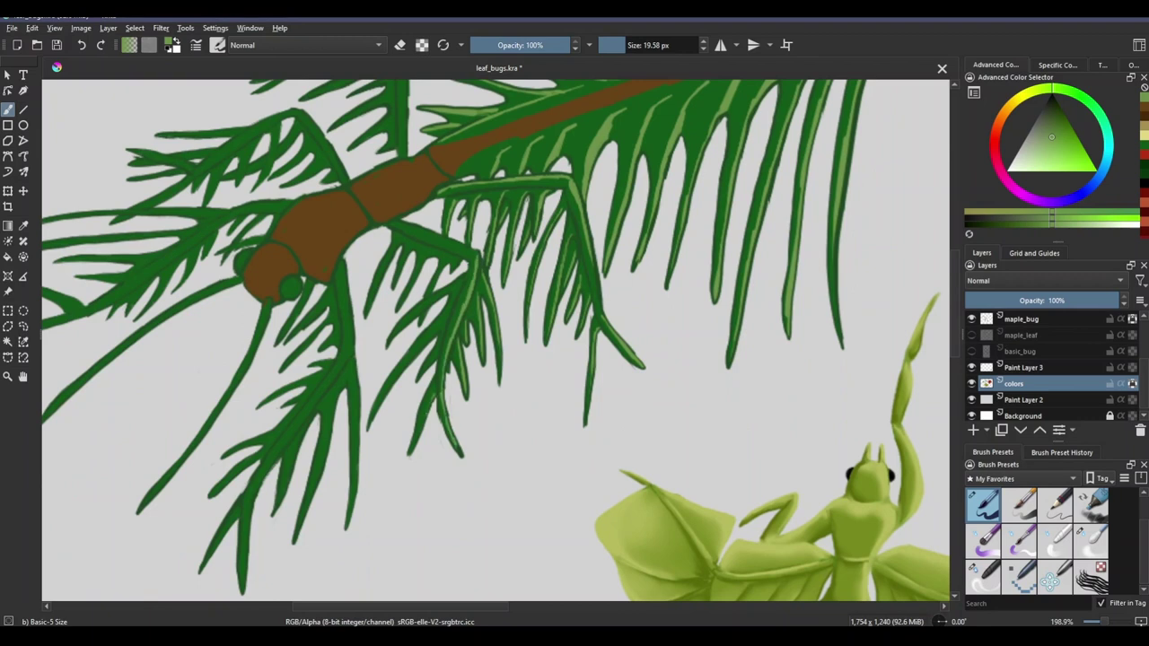
drag(416, 379, 412, 418)
scroll(453, 310, up, 1)
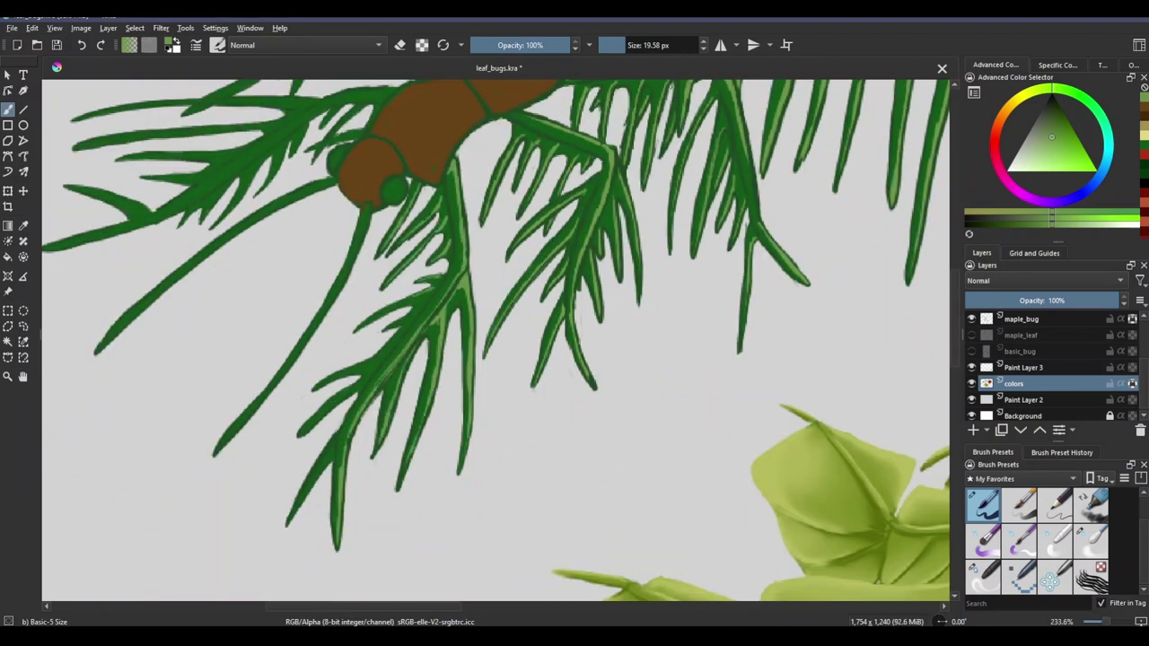
drag(376, 214, 463, 241)
drag(467, 377, 556, 454)
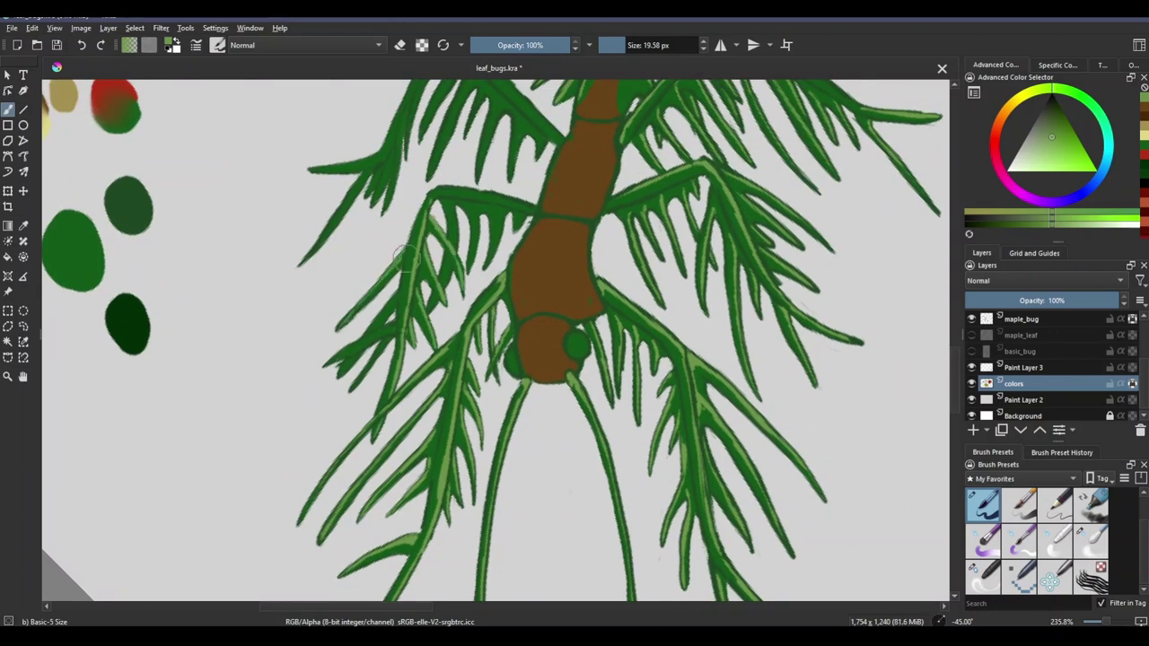
key(5)
drag(580, 276, 498, 277)
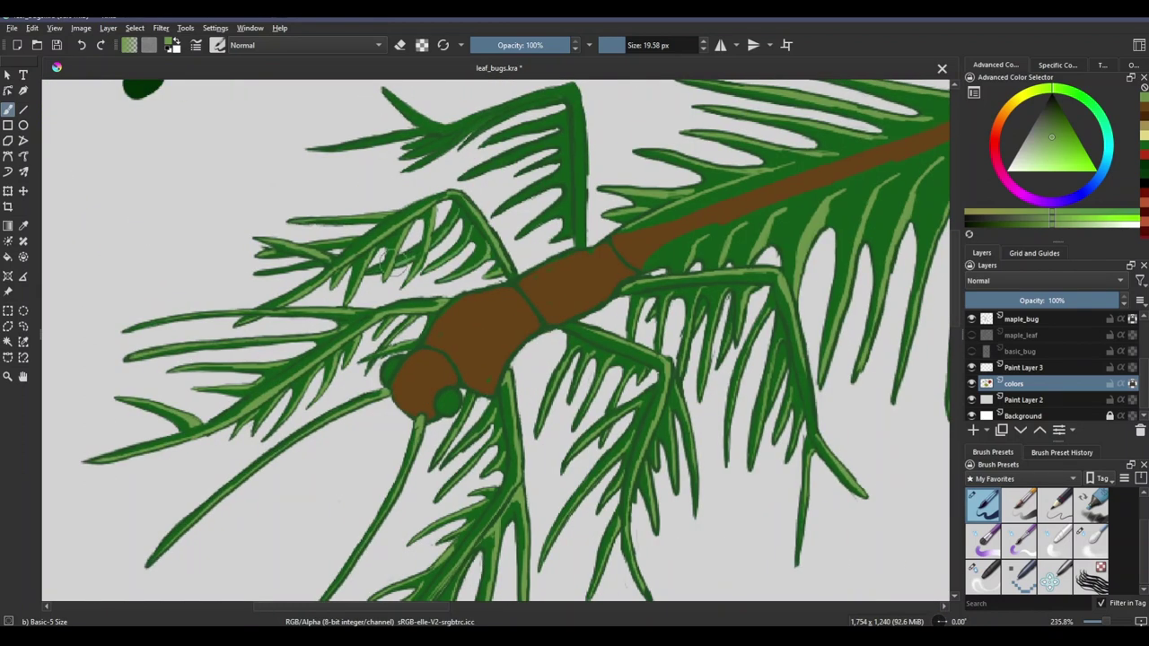
drag(556, 90, 572, 212)
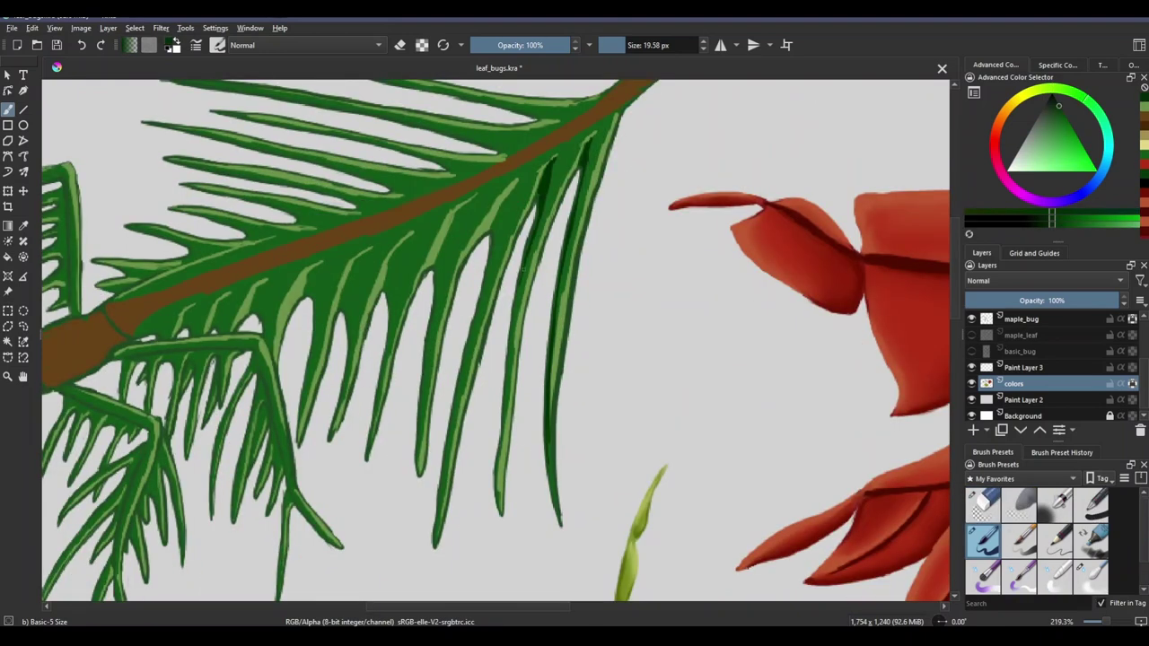
Step: Paint dark green shadows along the abdomen needles on both sides of the pine needle bug's stem
mouse_move(465, 350)
mouse_down()
mouse_move(501, 289)
mouse_move(495, 340)
mouse_up()
drag(417, 273, 431, 176)
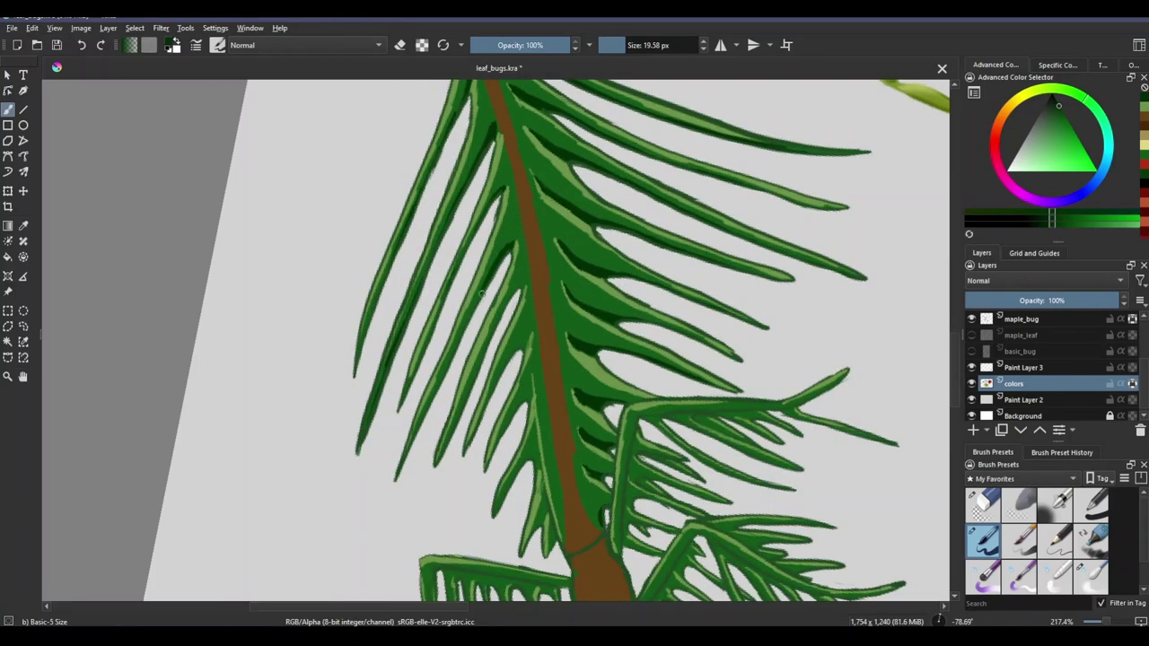
drag(481, 294, 503, 161)
key(5)
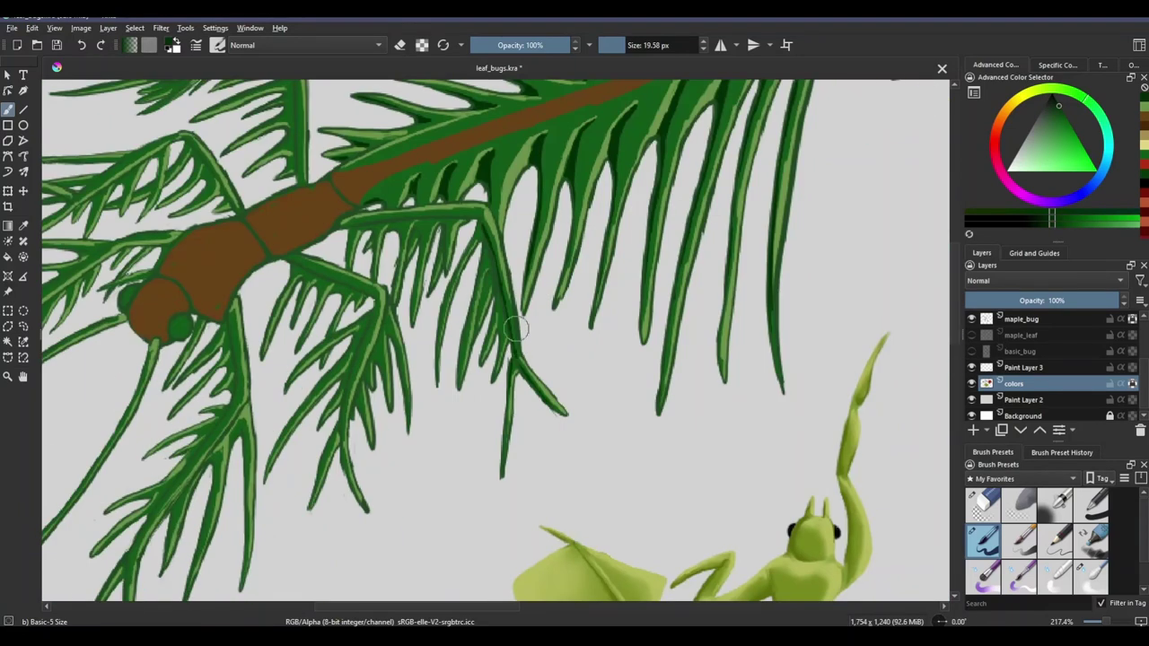
Step: Paint dark green shadows along the pine needle bug's legs and their small needles
drag(456, 296, 480, 332)
drag(443, 261, 507, 408)
drag(579, 261, 705, 148)
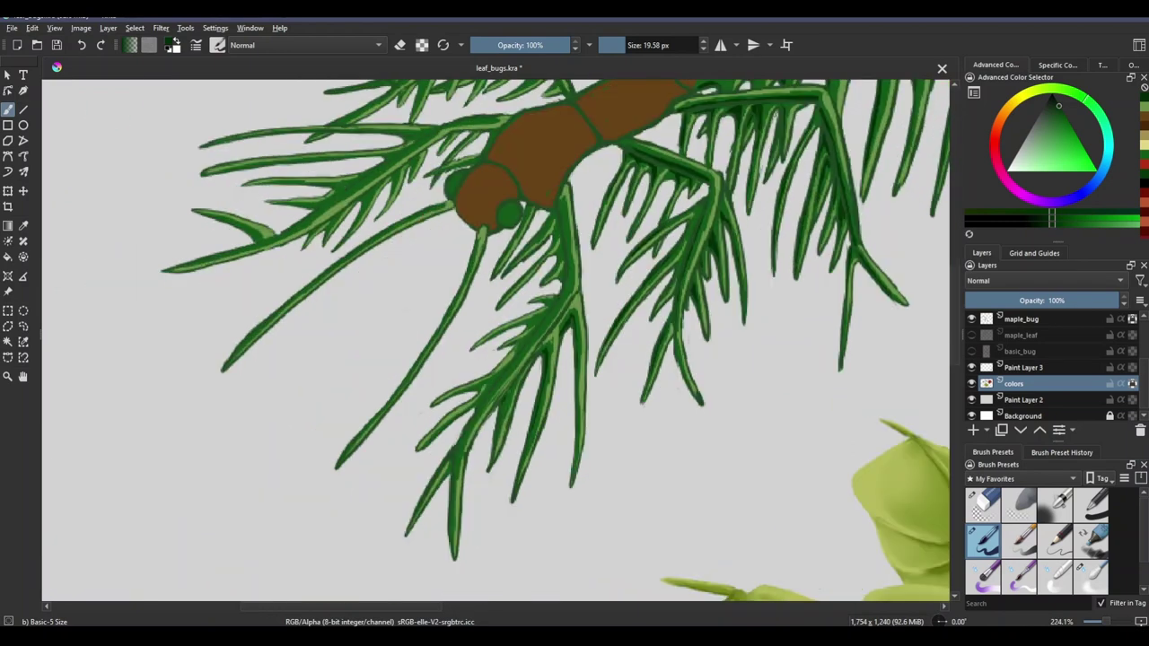
drag(507, 213, 700, 341)
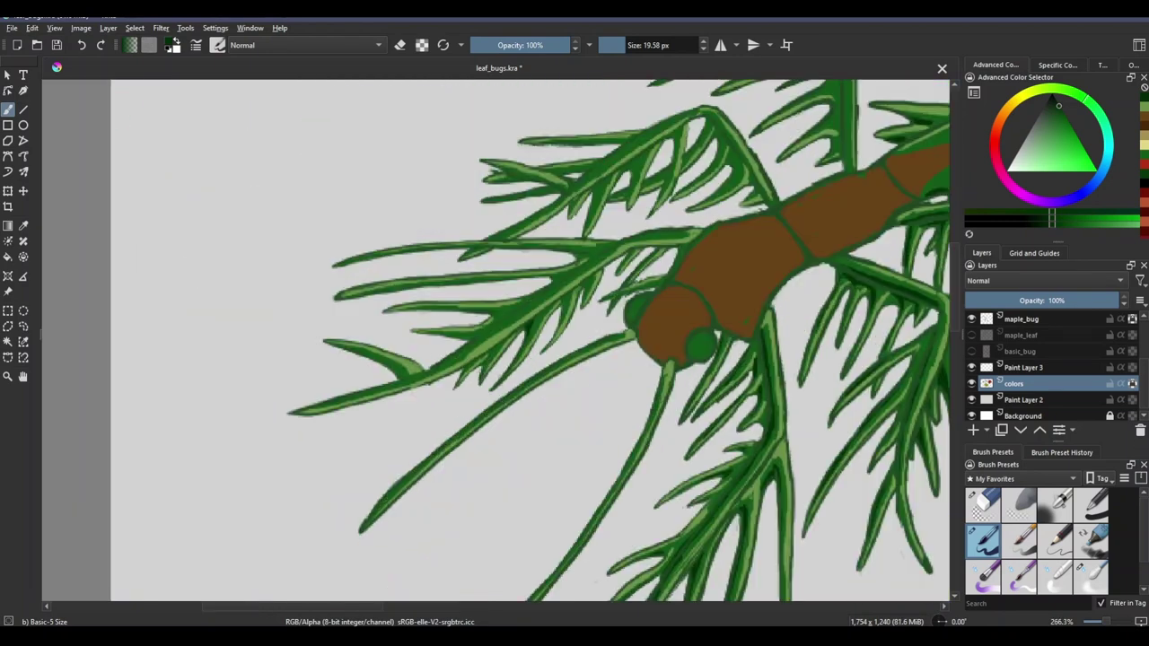
drag(660, 296, 514, 516)
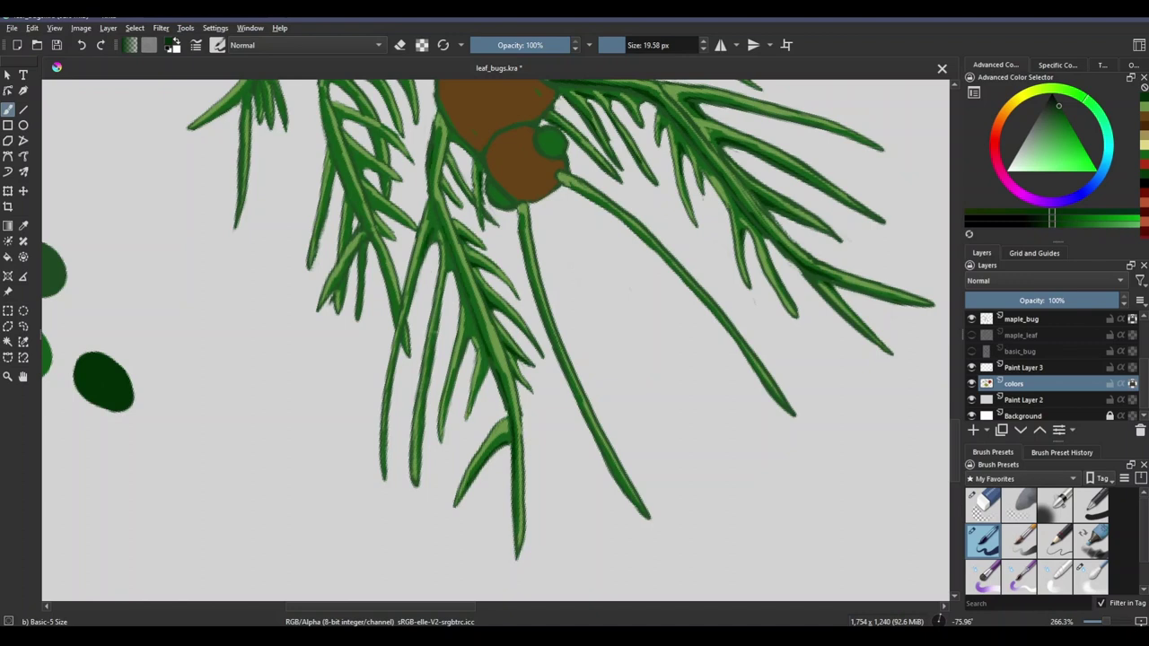
scroll(464, 246, up, 3)
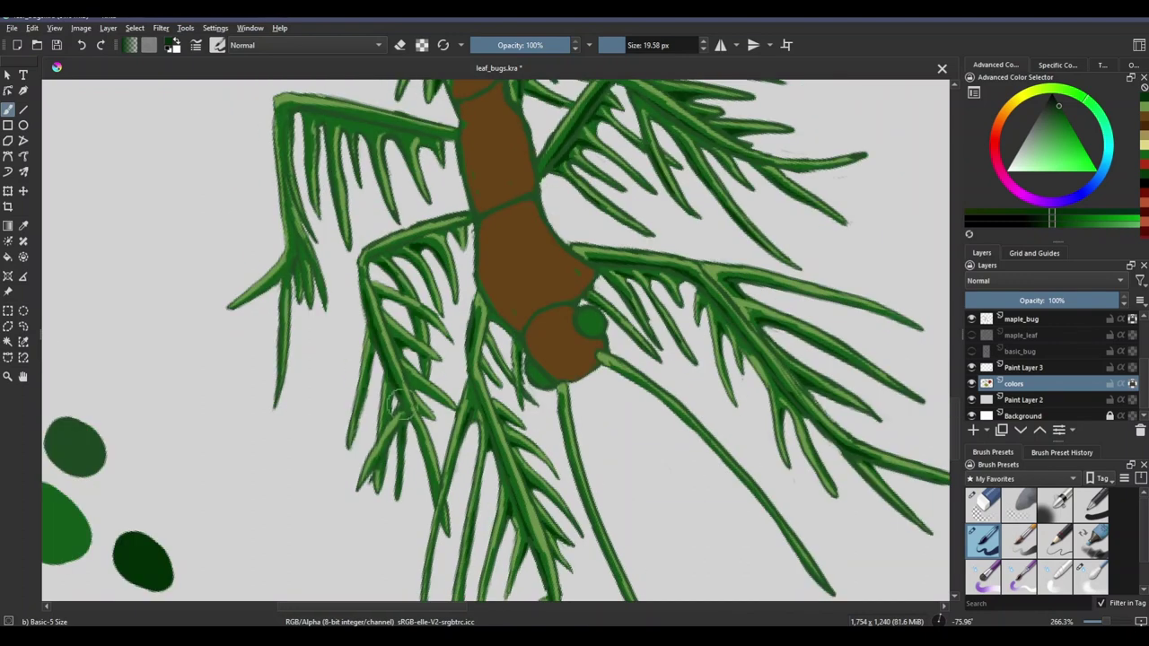
scroll(400, 406, up, 2)
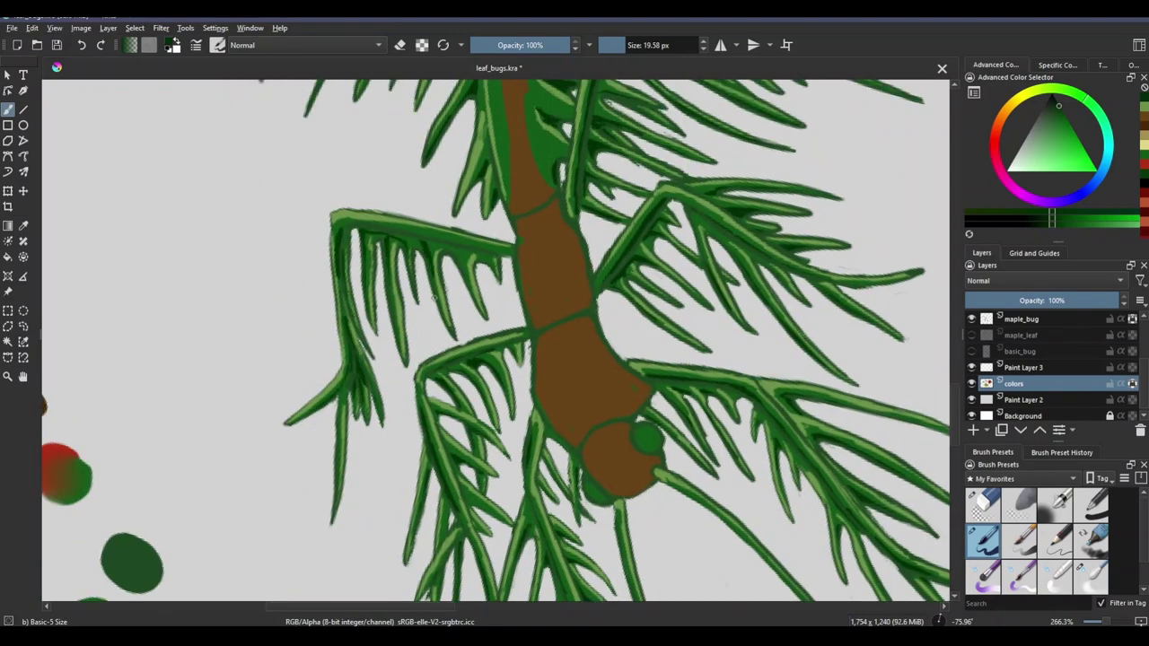
key(5)
Step: Paint tan highlights and dark brown shadows on the pine needle bug's stem, body segments and head
scroll(496, 341, down, 3)
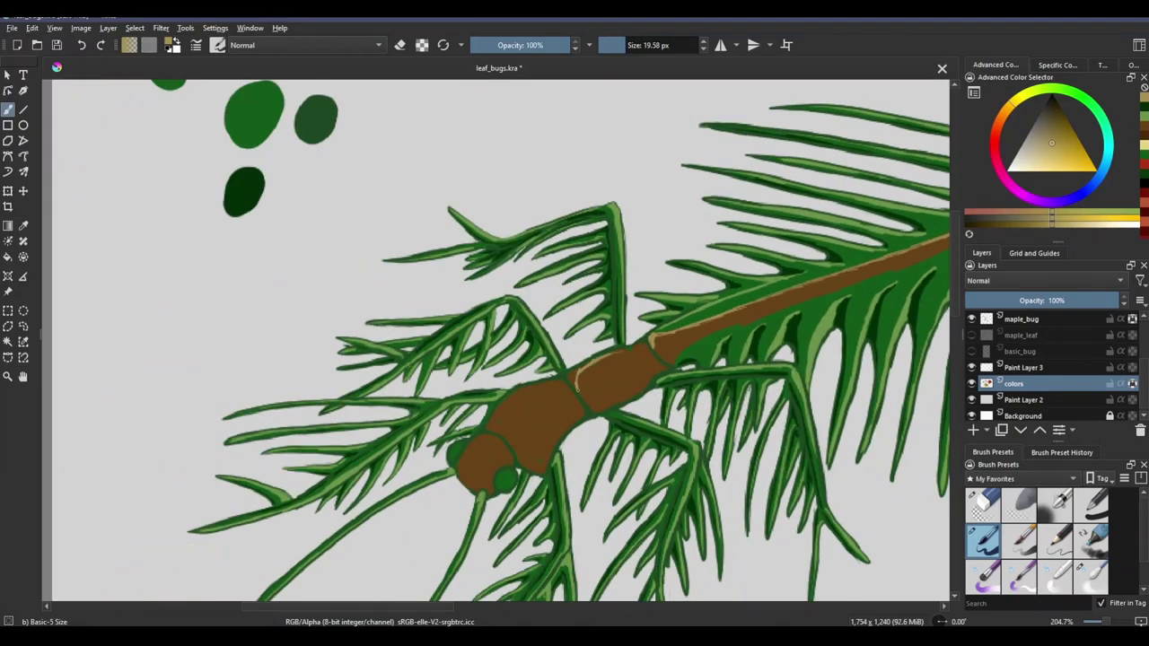
scroll(826, 408, down, 1)
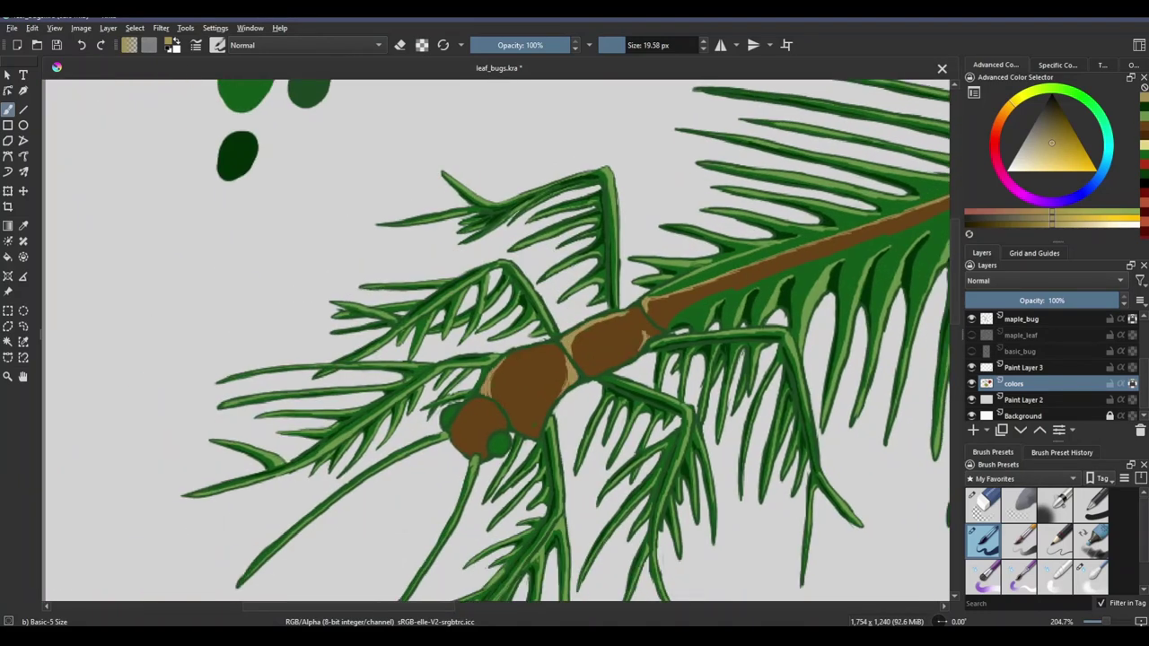
drag(644, 336, 533, 396)
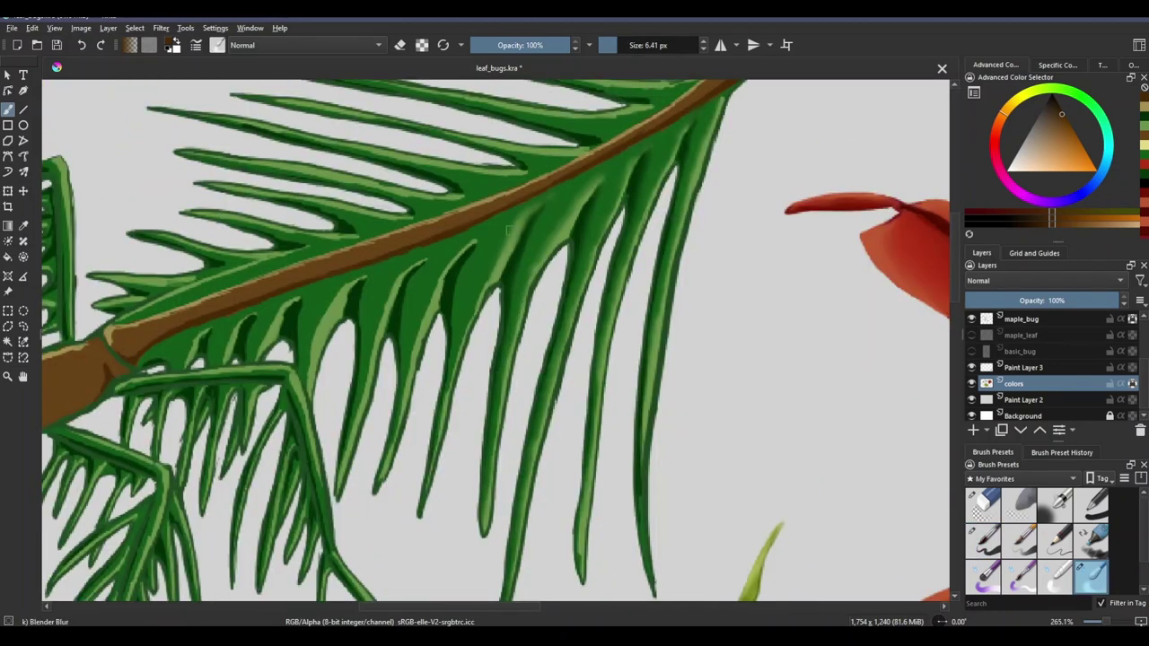
Step: Blend the highlights and shadows of the abdomen needles and stem with the Blender Blur brush at about 6.41 px
drag(508, 231, 542, 428)
drag(428, 166, 452, 493)
key(5)
drag(539, 297, 491, 270)
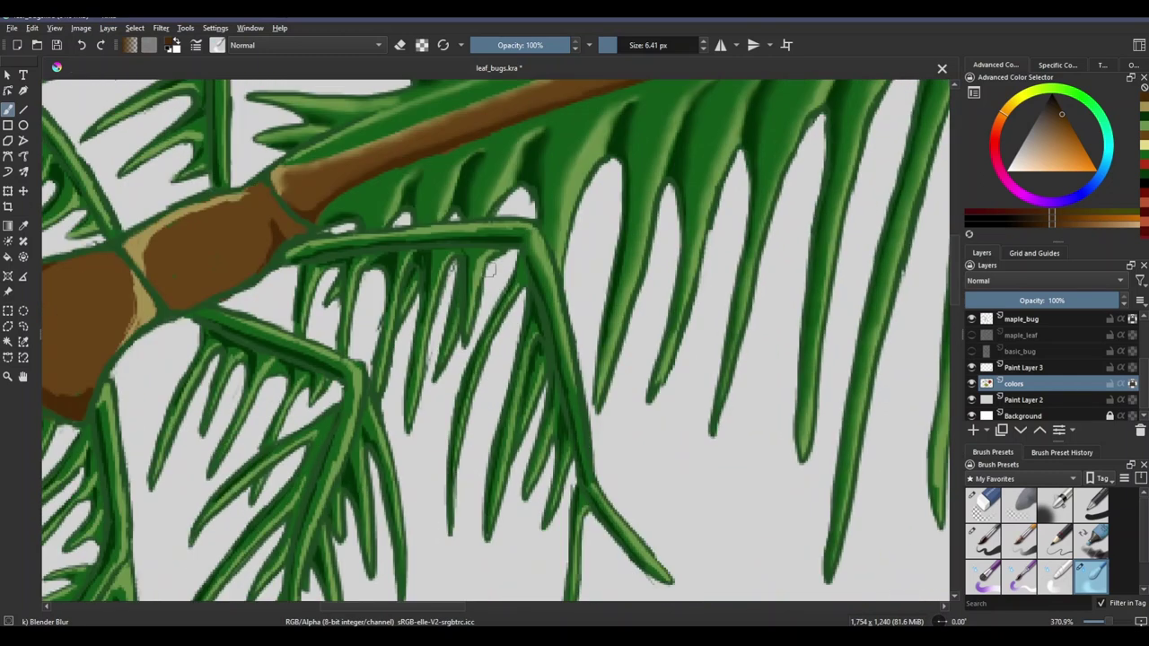
Step: Blend the shading on the pine needle bug's legs, antennae, head and body segments with the Blender Blur brush
scroll(495, 228, down, 1)
drag(494, 229, 401, 197)
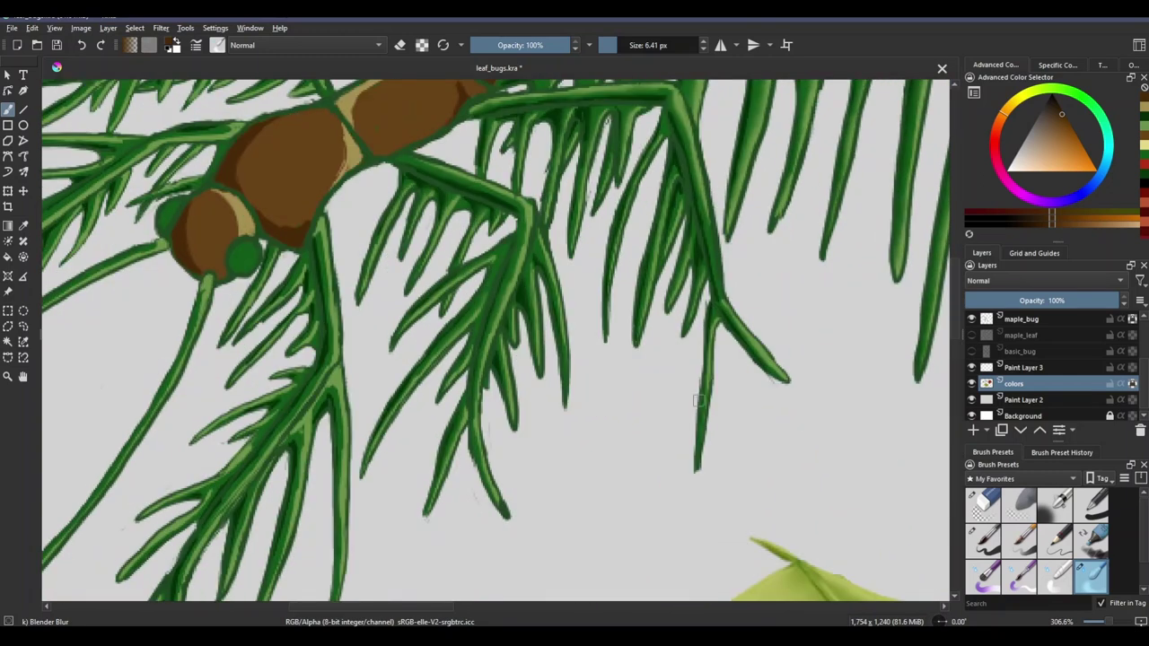
drag(698, 401, 877, 338)
scroll(390, 232, up, 1)
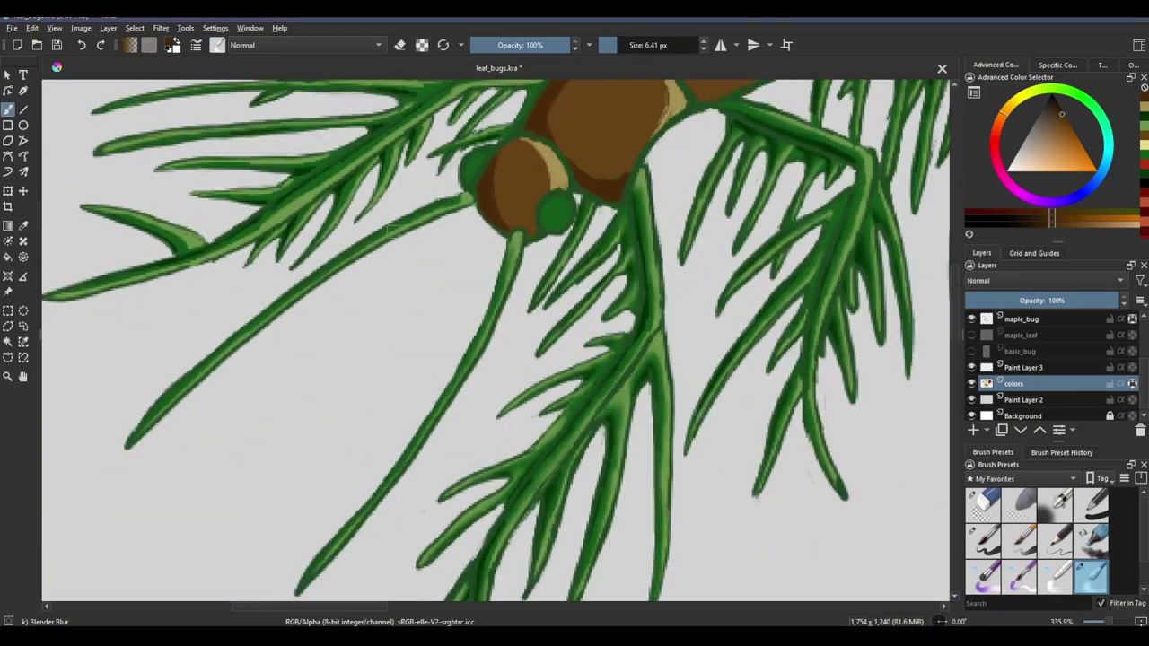
mouse_move(390, 231)
mouse_down()
mouse_move(561, 398)
mouse_move(723, 367)
mouse_move(498, 596)
mouse_up()
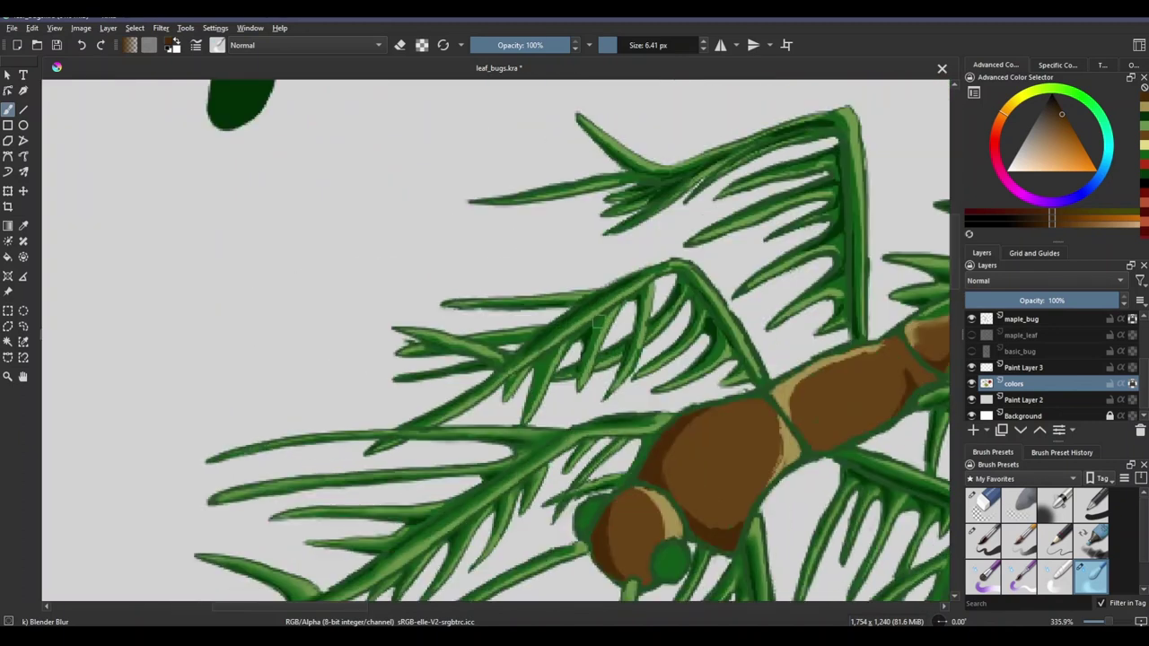
key(/)
click(1094, 570)
mouse_move(655, 331)
mouse_down()
mouse_move(567, 293)
mouse_move(549, 212)
mouse_up()
drag(656, 363, 477, 367)
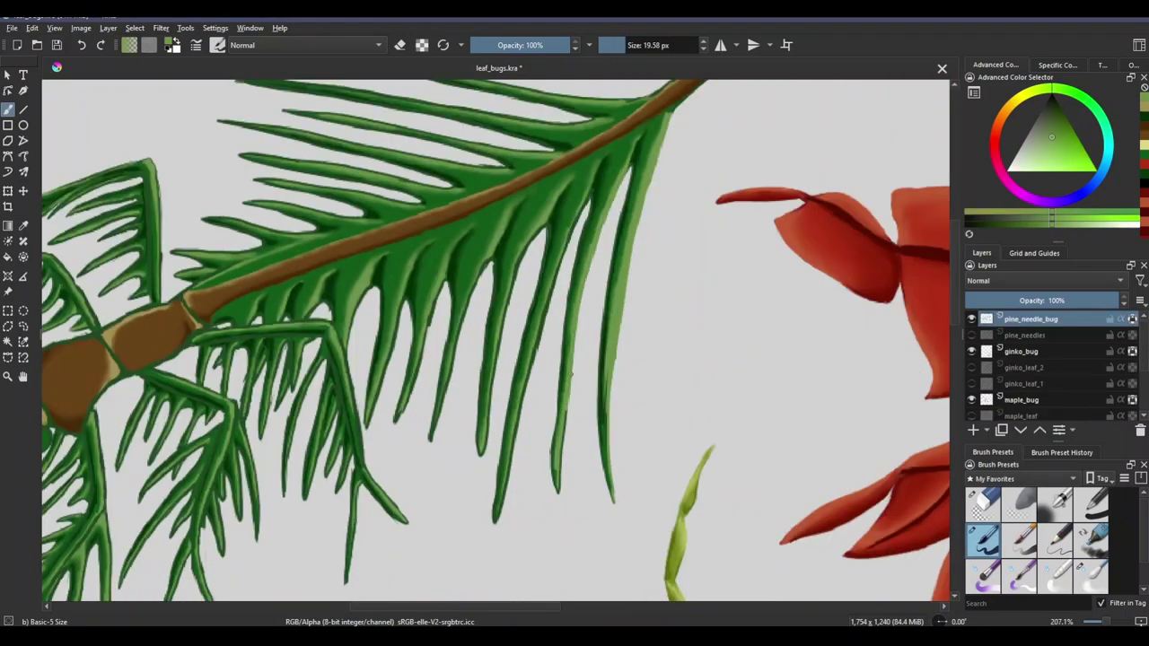
Step: Recolor the abdomen needle outlines light green on the pine_needle_bug layer with the 19.58 px Basic-5 Size brush
mouse_move(418, 405)
mouse_down()
mouse_move(470, 418)
mouse_move(458, 481)
mouse_move(573, 439)
mouse_up()
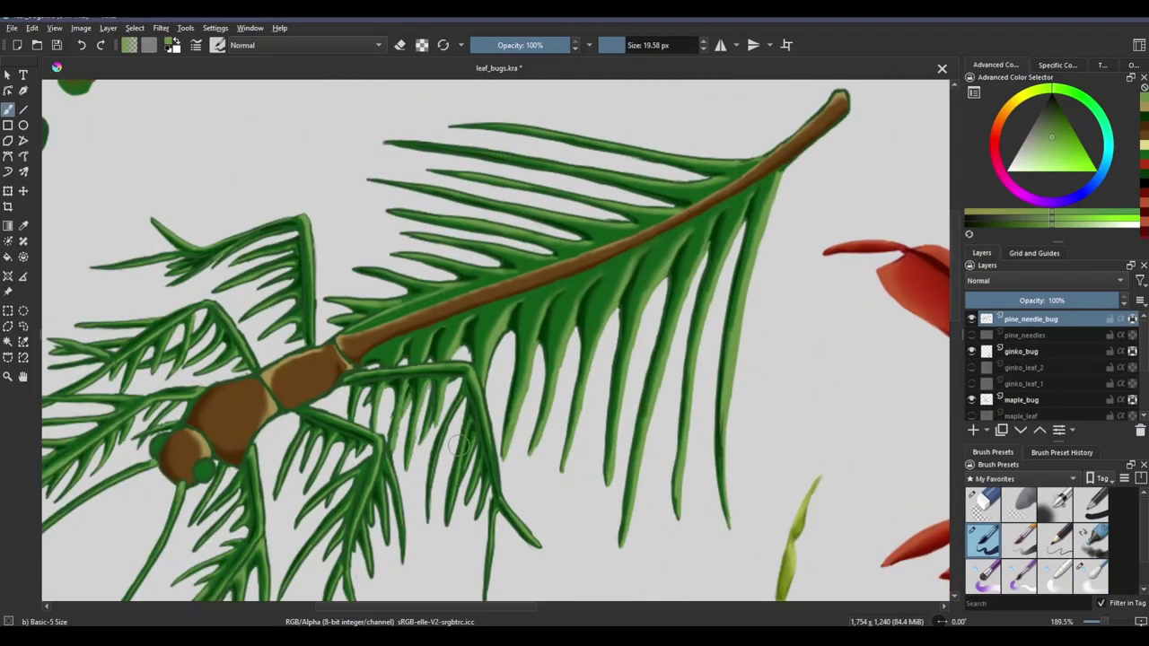
drag(467, 377, 361, 359)
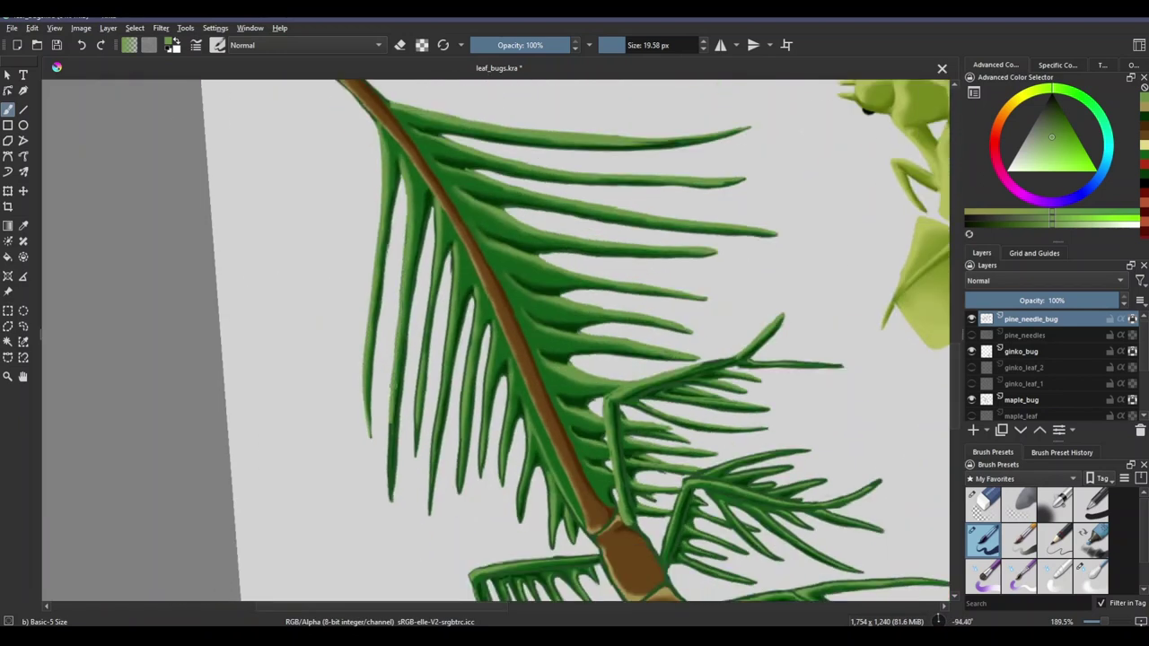
drag(461, 422, 461, 351)
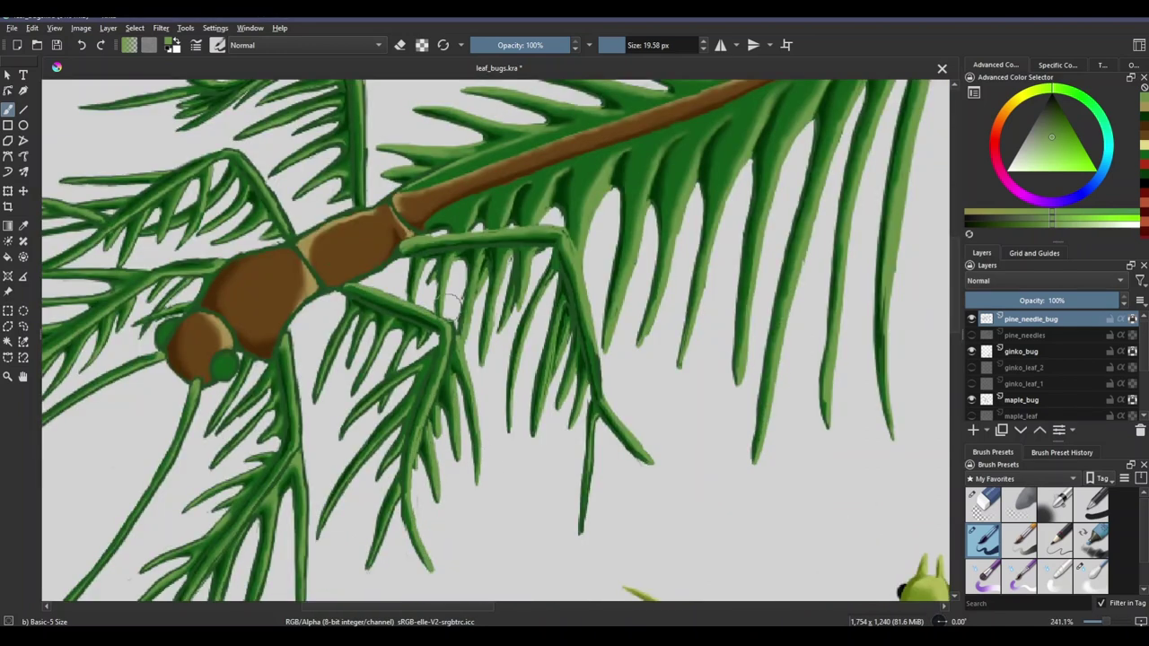
Step: Recolor the outlines of the pine needle bug's front legs, near-side legs and antennae with light green
drag(450, 304, 519, 281)
drag(446, 328, 644, 370)
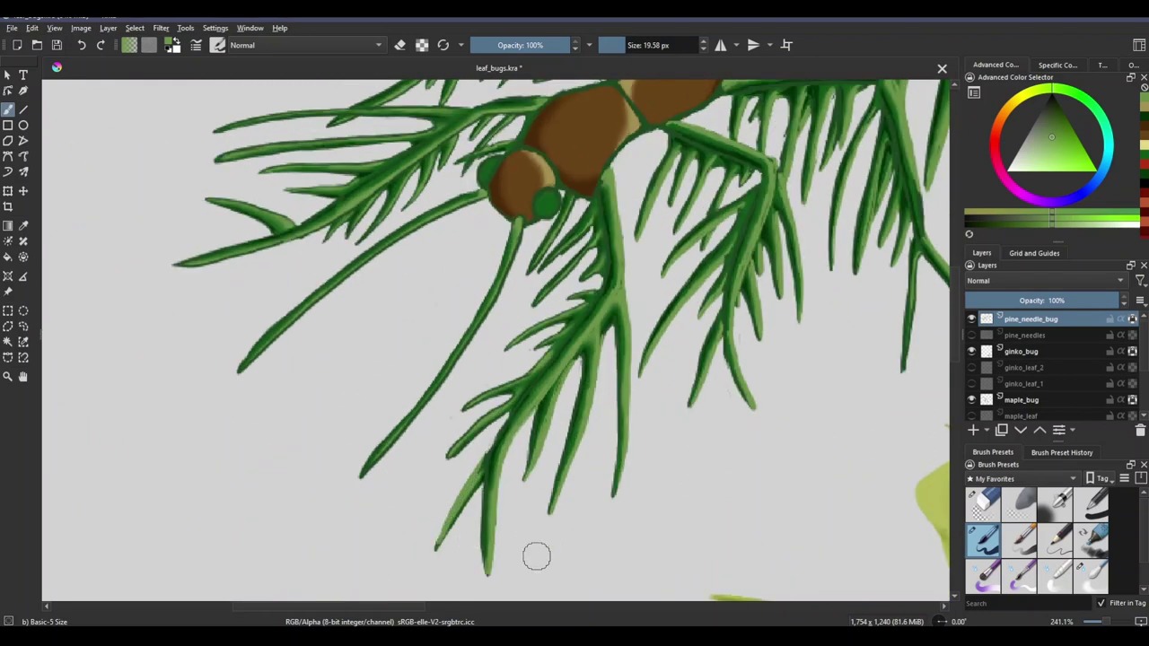
drag(507, 380, 583, 496)
drag(475, 445, 520, 429)
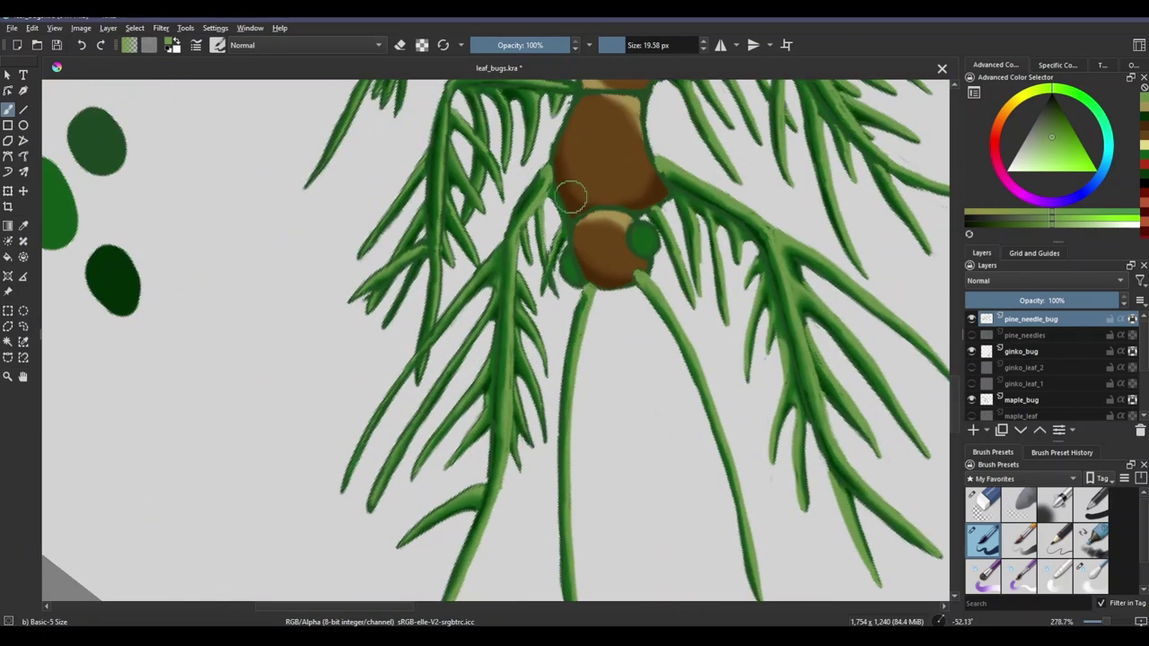
drag(572, 195, 634, 225)
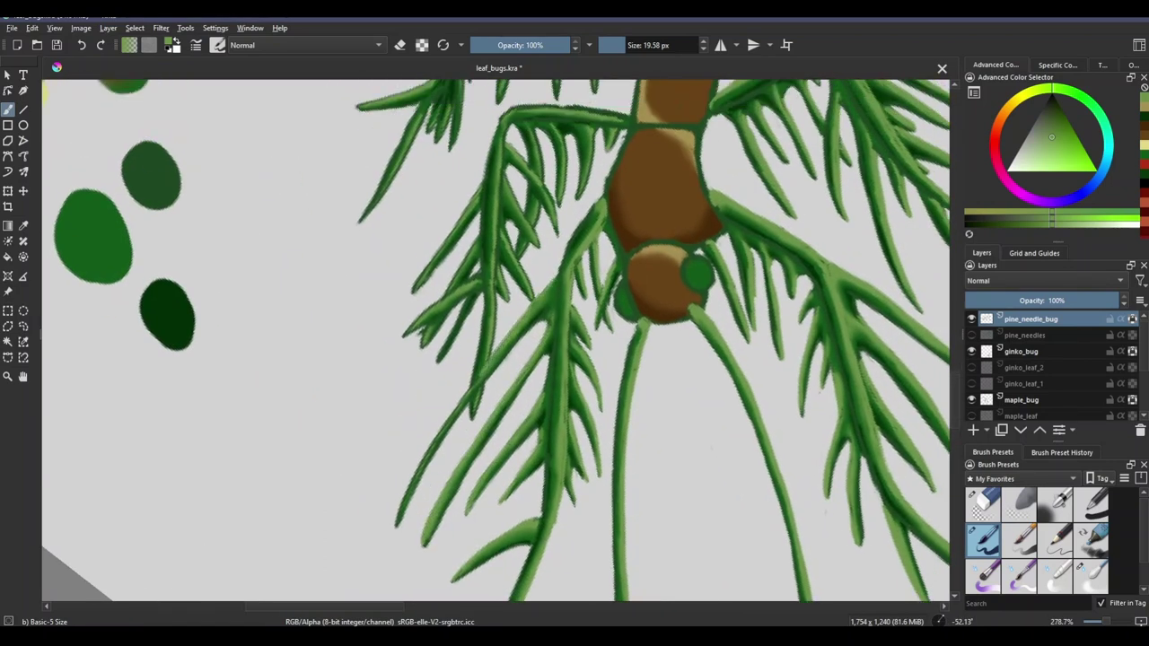
key(5)
drag(572, 356, 550, 342)
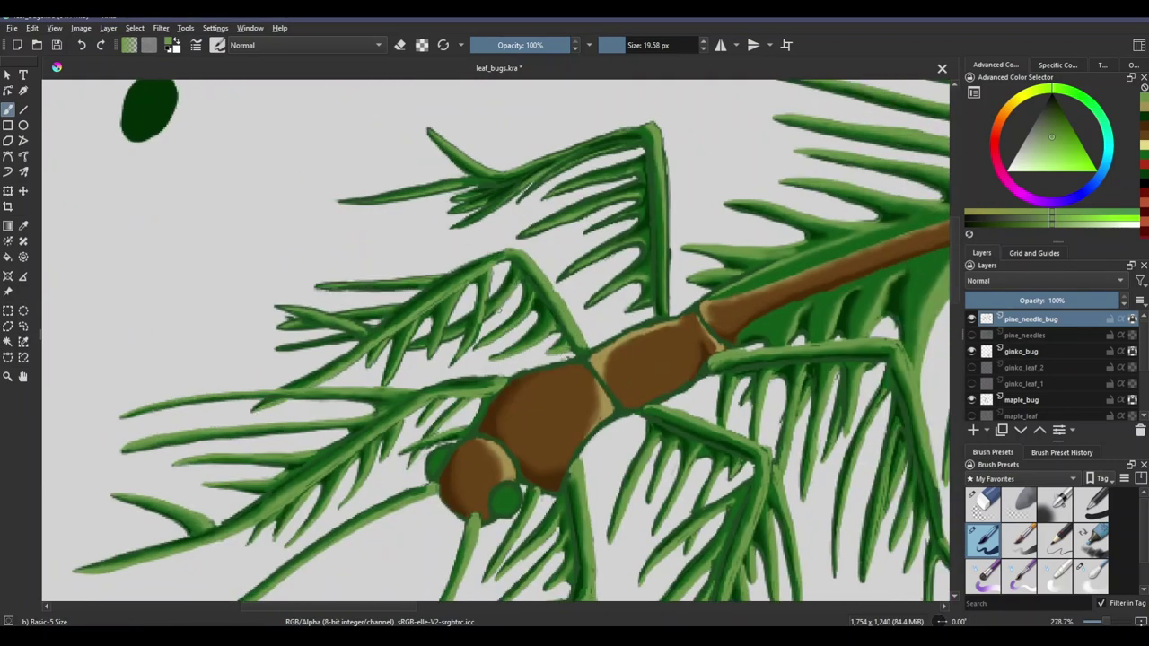
Step: Recolor the outlines of the pine needle bug's far-side middle and hind legs with light green
scroll(296, 296, up, 3)
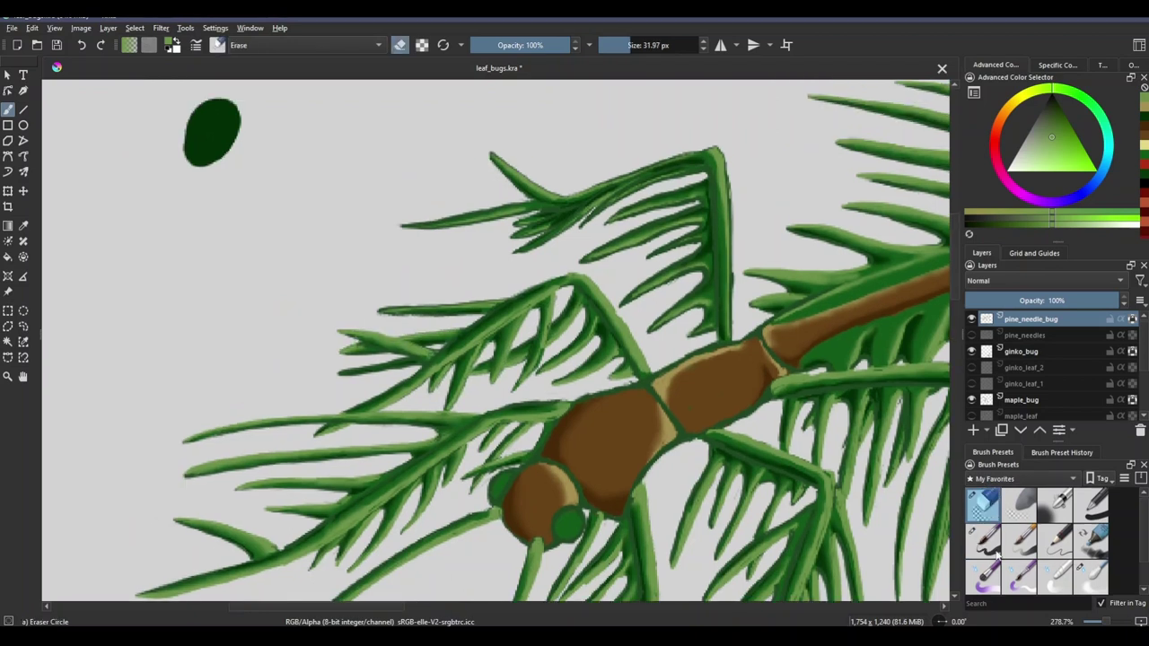
scroll(357, 256, right, 3)
scroll(356, 256, up, 3)
scroll(356, 256, left, 1)
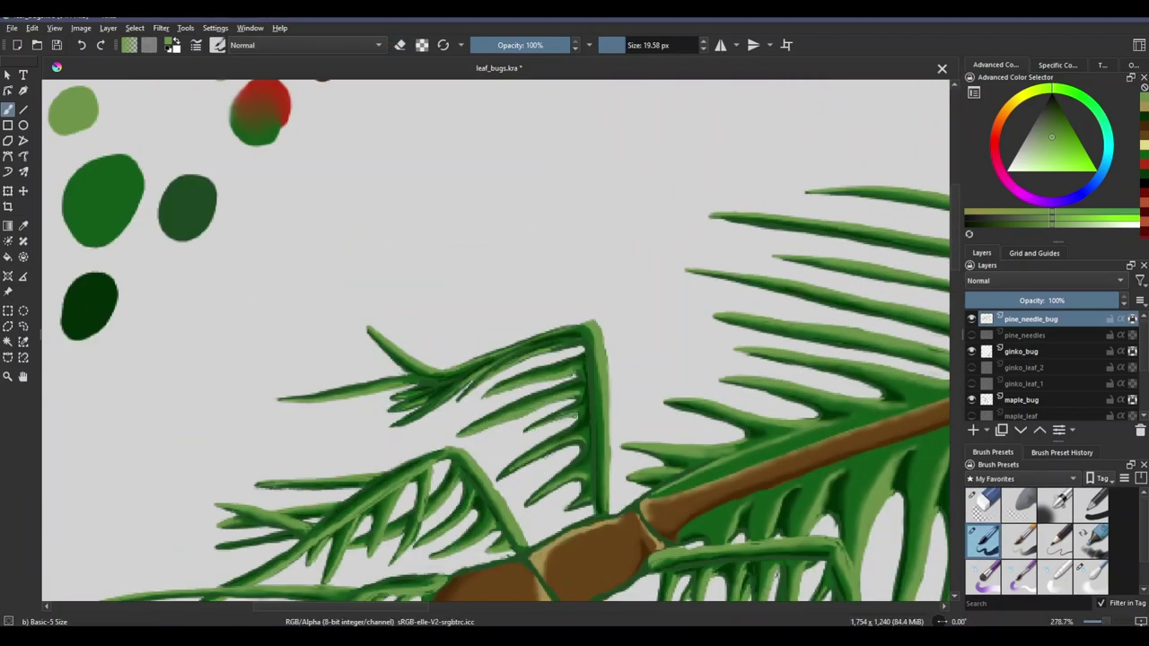
scroll(405, 385, down, 5)
Step: Recolor the shaded outlines of the pine needle bug's legs with dark green
key(minus)
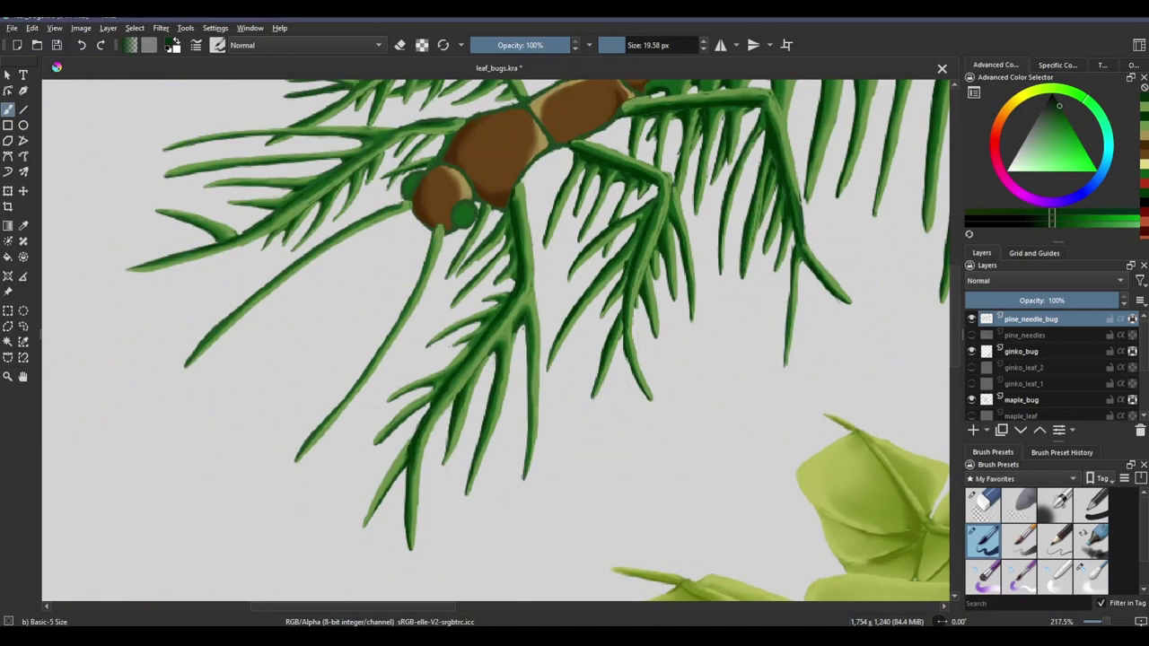
scroll(503, 388, up, 3)
scroll(503, 388, right, 3)
scroll(503, 388, up, 2)
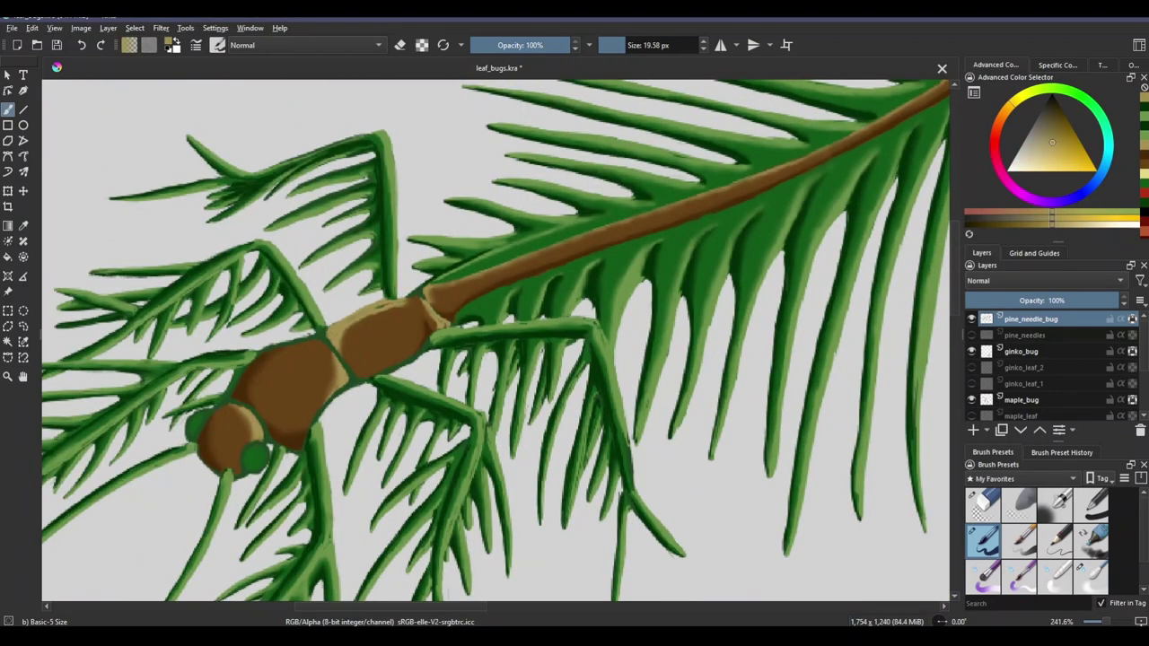
Step: Recolor the green outlines around the pine needle bug's body segments and head with tan and dark brown
scroll(313, 354, down, 1)
scroll(313, 354, left, 2)
ctrl+click(314, 354)
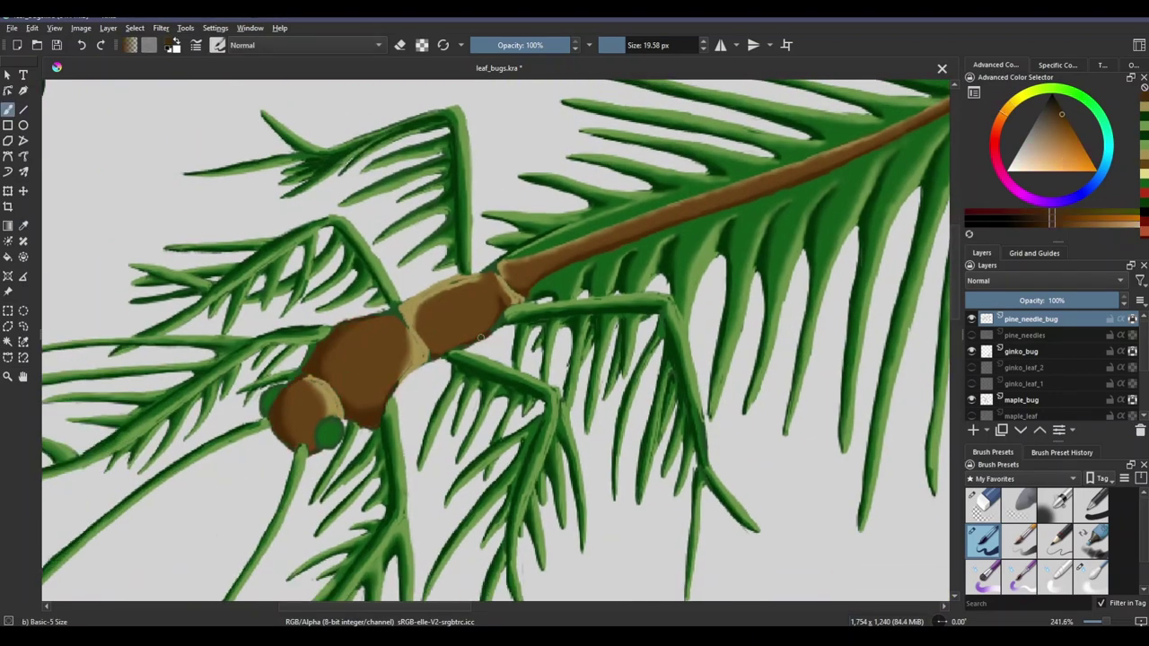
Step: Add tan ridges along the pine needle bug's stem on the colors layer and soften them with Blender Smear
scroll(481, 337, up, 3)
scroll(862, 309, right, 4)
scroll(862, 310, up, 4)
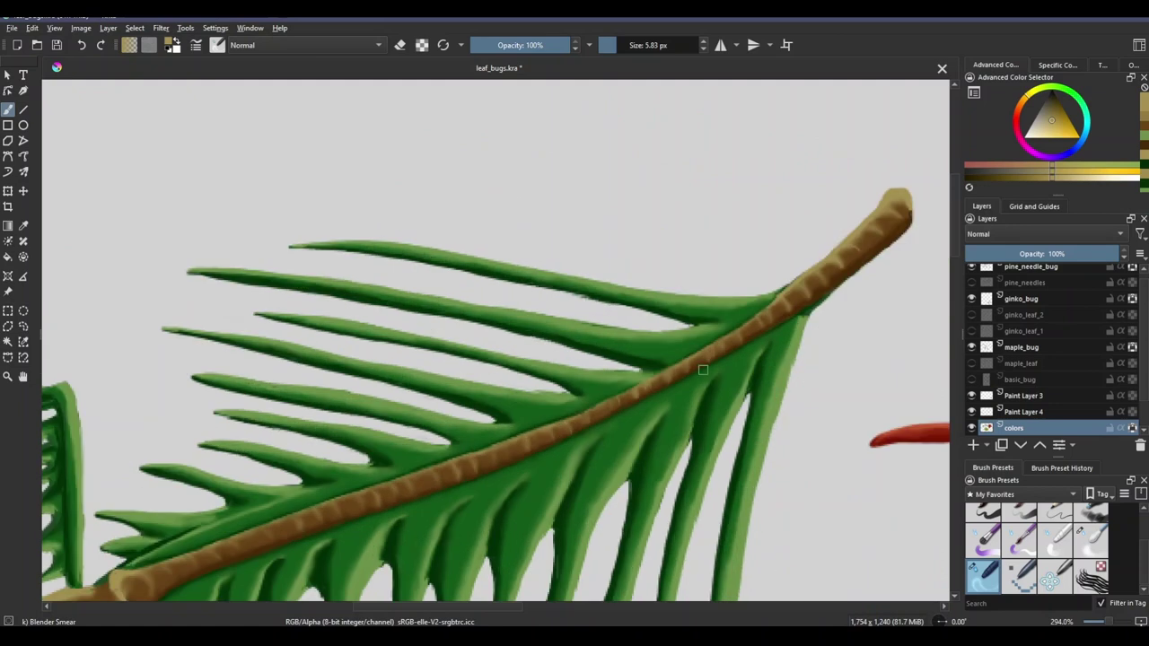
drag(703, 370, 644, 379)
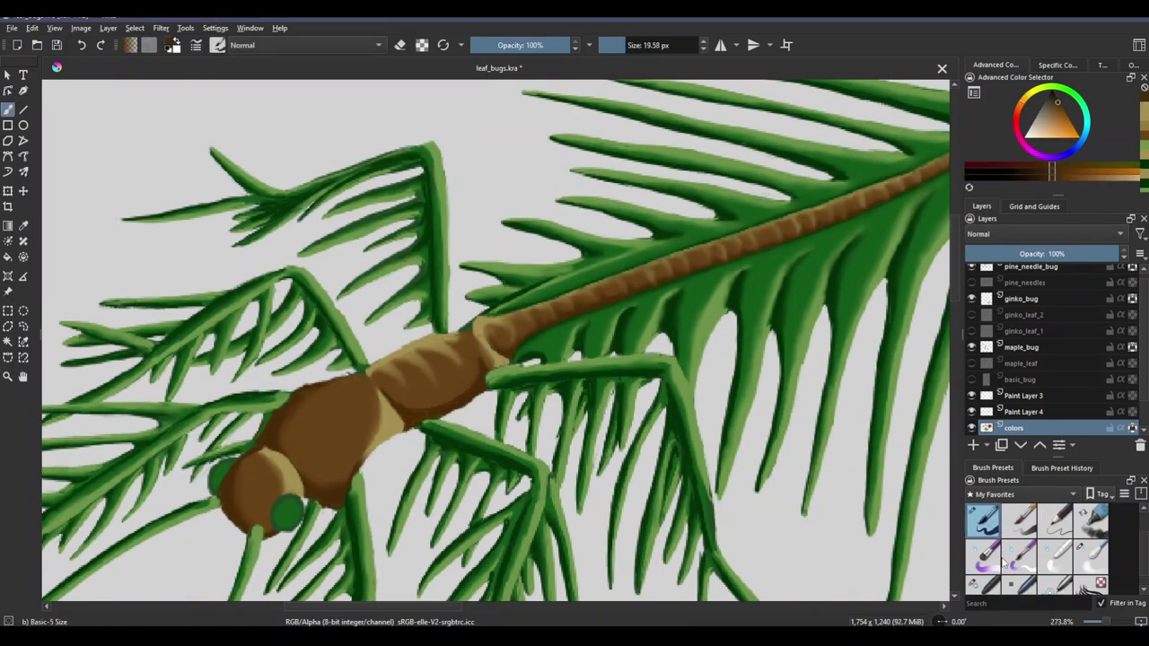
Step: Paint tan and brown ridges across the pine needle bug's rear body segment and soften them with Blender Smear
key(slash)
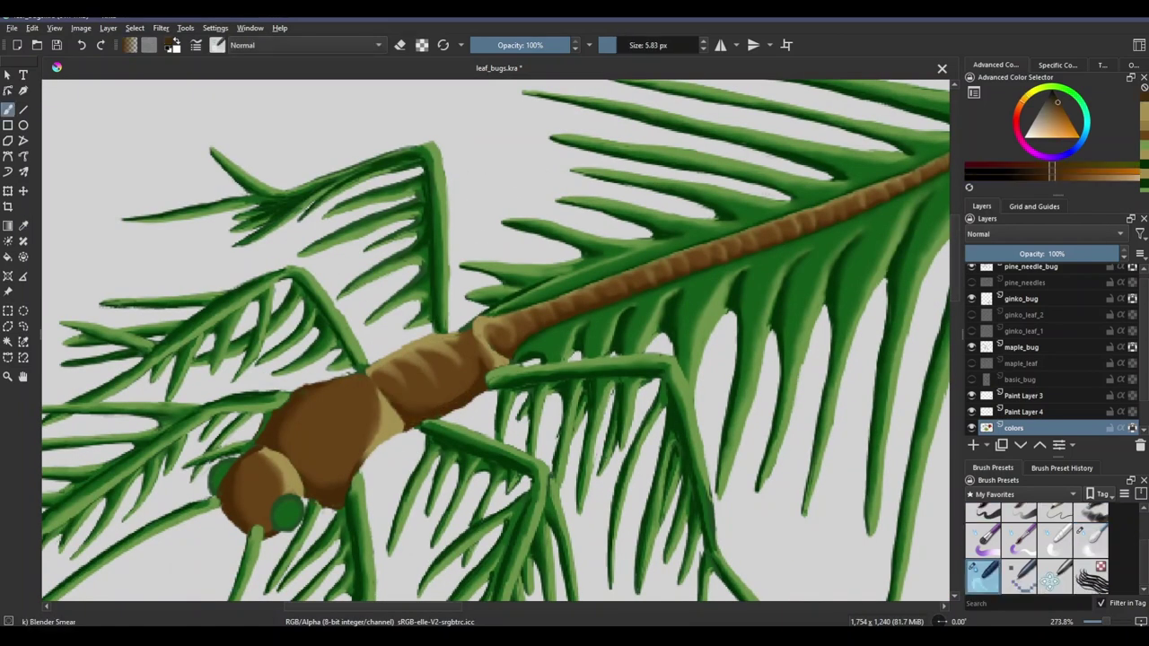
scroll(563, 411, down, 1)
scroll(500, 384, up, 2)
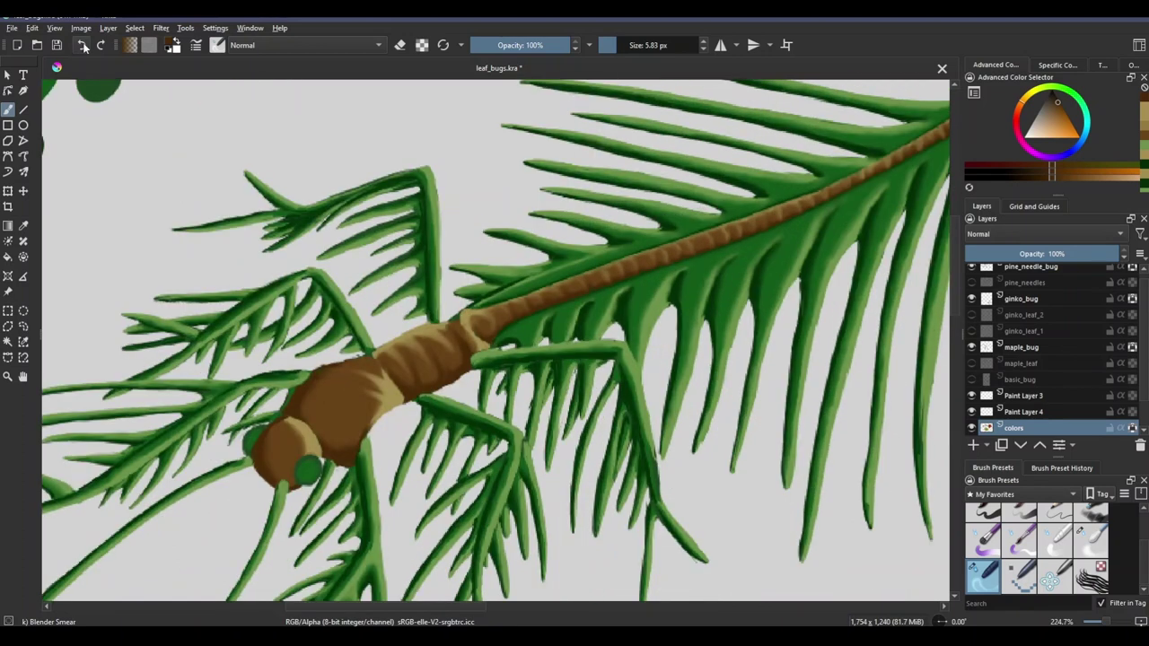
key(slash)
key(r)
click(533, 360)
Step: Add a tan highlight along the upper edge of the bug's front body segment and shape it into ridges
ctrl+click(534, 359)
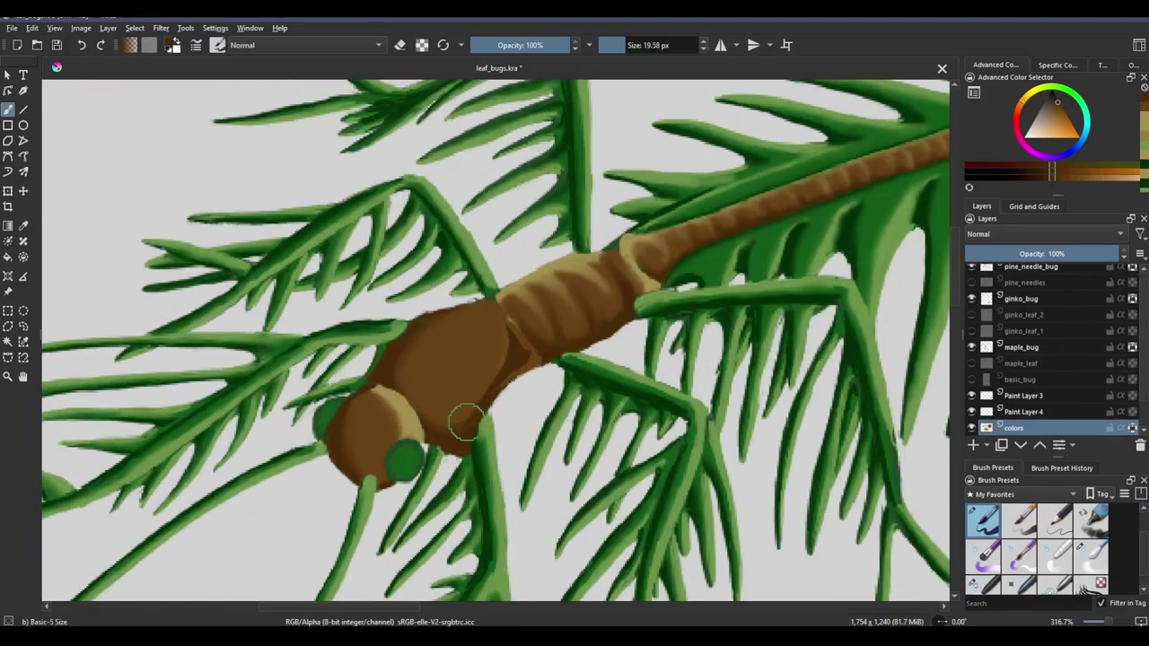
drag(422, 345, 484, 315)
ctrl+click(392, 373)
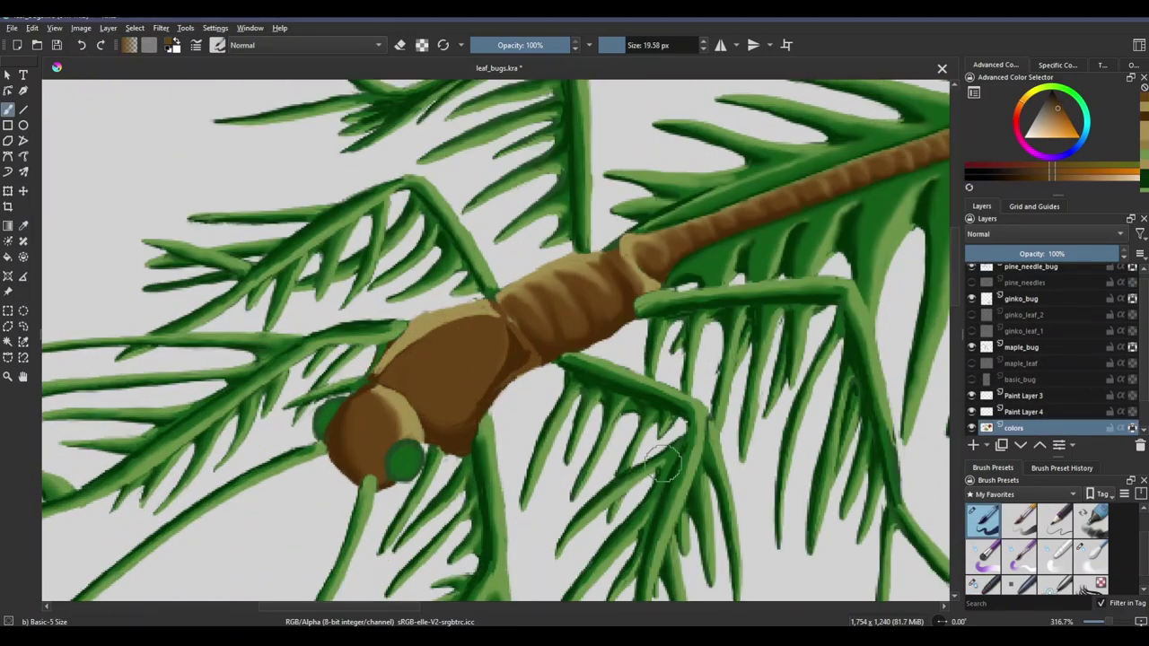
key(slash)
scroll(421, 359, down, 1)
key(slash)
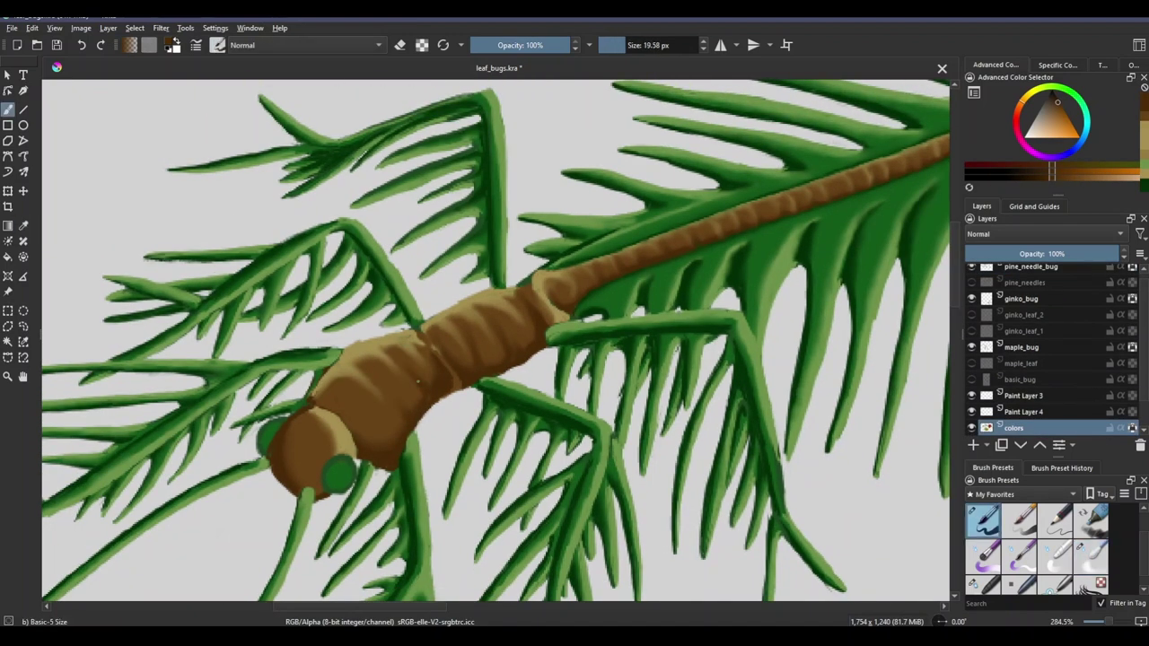
Step: Smooth the tan and brown ridges on the pine needle bug's body segments with Blender Blur
key(slash)
ctrl+click(502, 394)
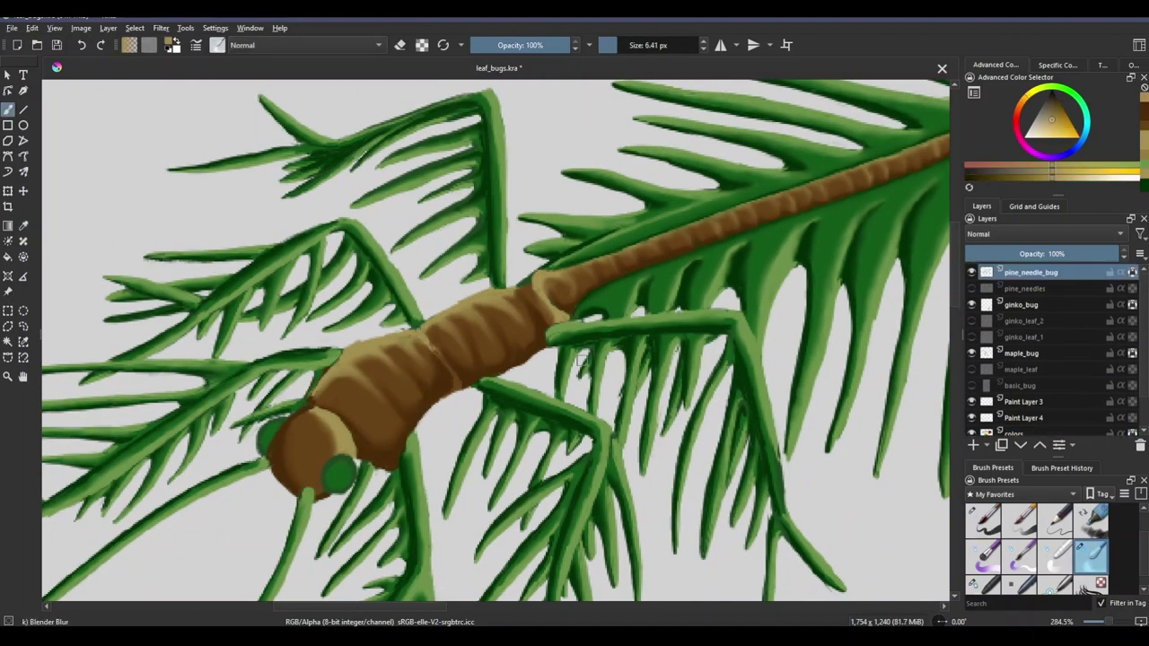
click(972, 272)
ctrl+click(429, 370)
key(slash)
key(slash)
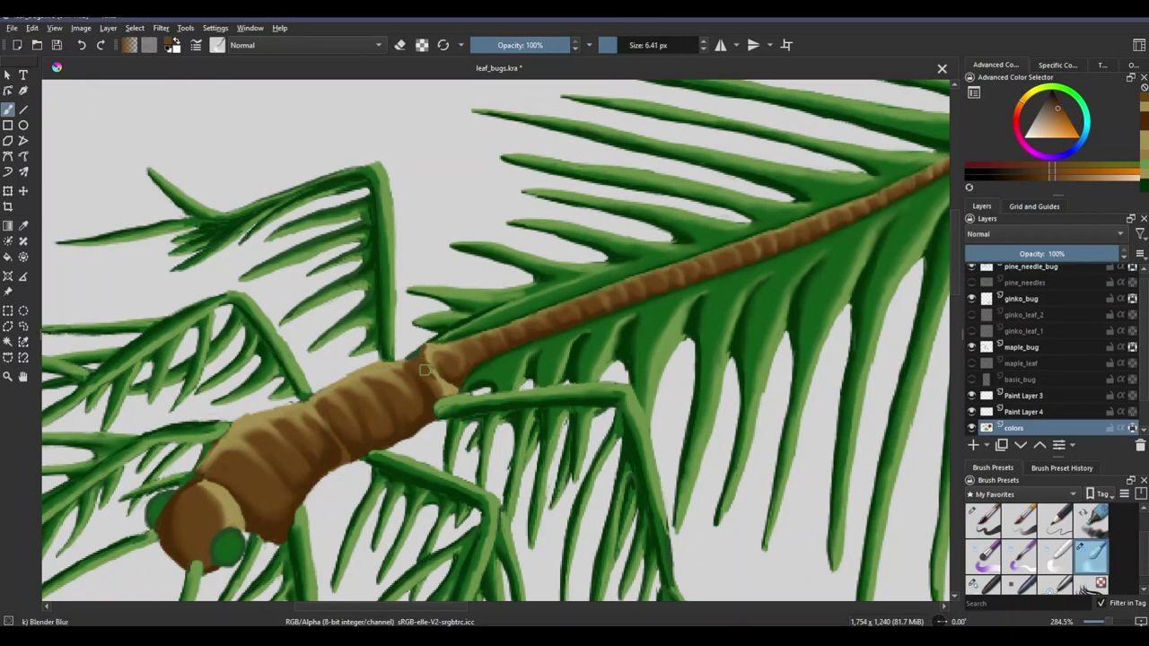
Step: Touch up the brown shading where the rear body segment joins the stem and smooth it with Blender Smear
key(slash)
ctrl+click(435, 373)
key(slash)
ctrl+click(435, 372)
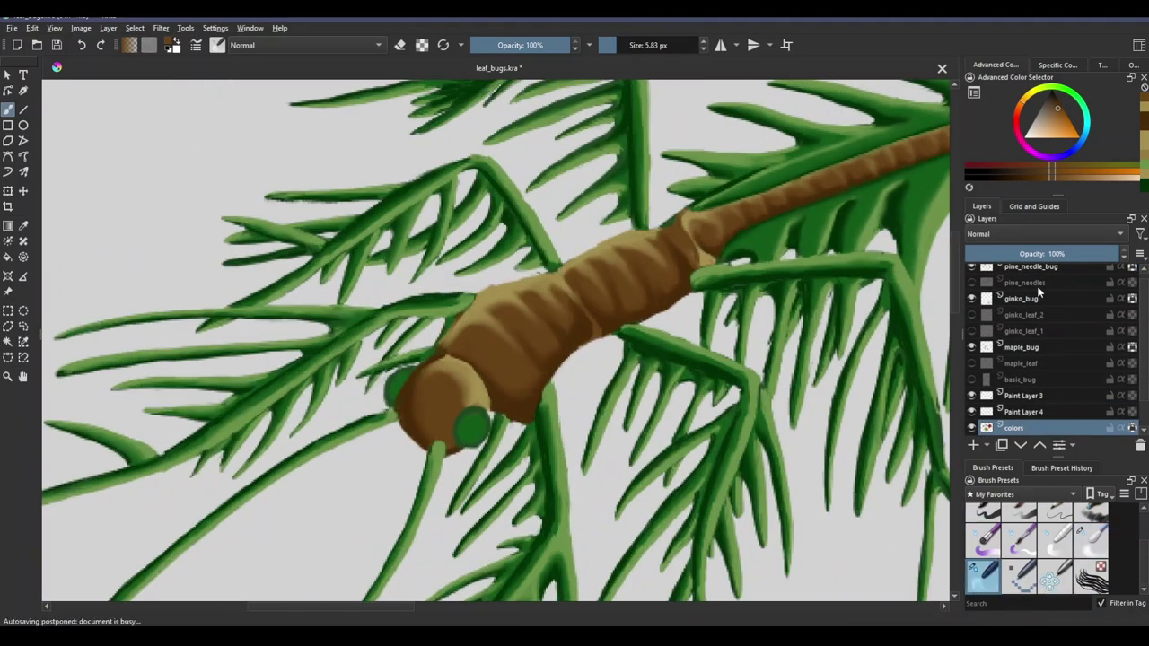
key(slash)
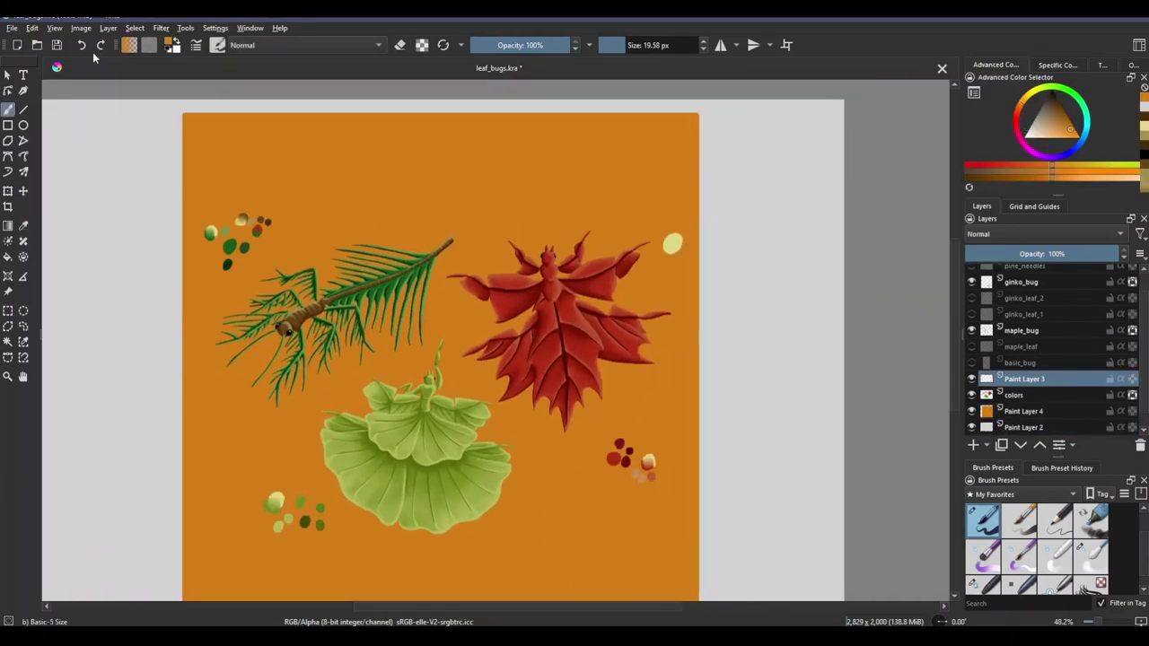
Step: Paint orange and pale yellow test swatches beside the orange background square on Paint Layer 3 and blend them
key(p)
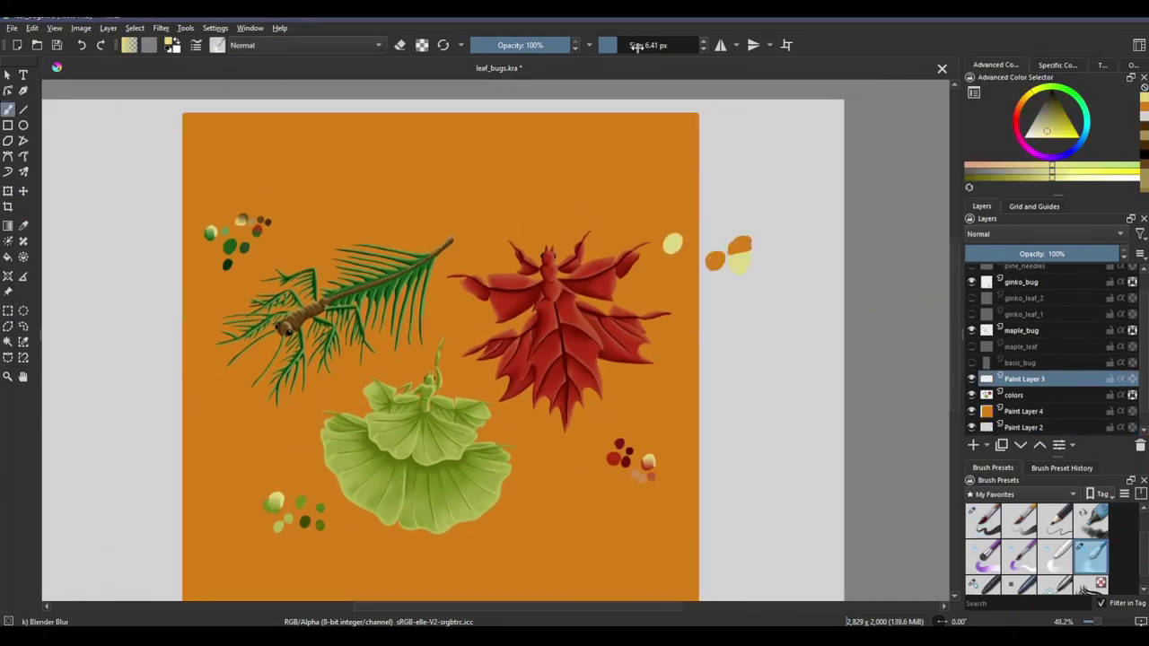
click(743, 254)
scroll(839, 398, down, 1)
Step: Try a pale yellow fill for the background square on Paint Layer 4, and scale the square to 90%
click(1024, 411)
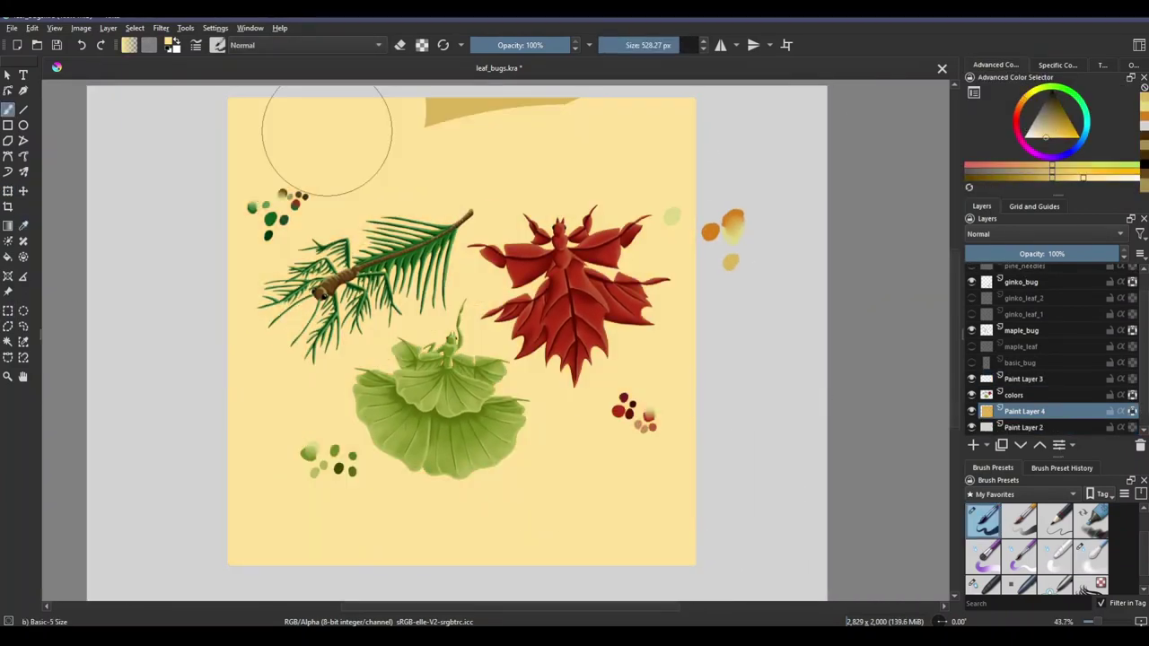
key(shift+BackSpace)
scroll(757, 482, up, 1)
key(ctrl+t)
key(Return)
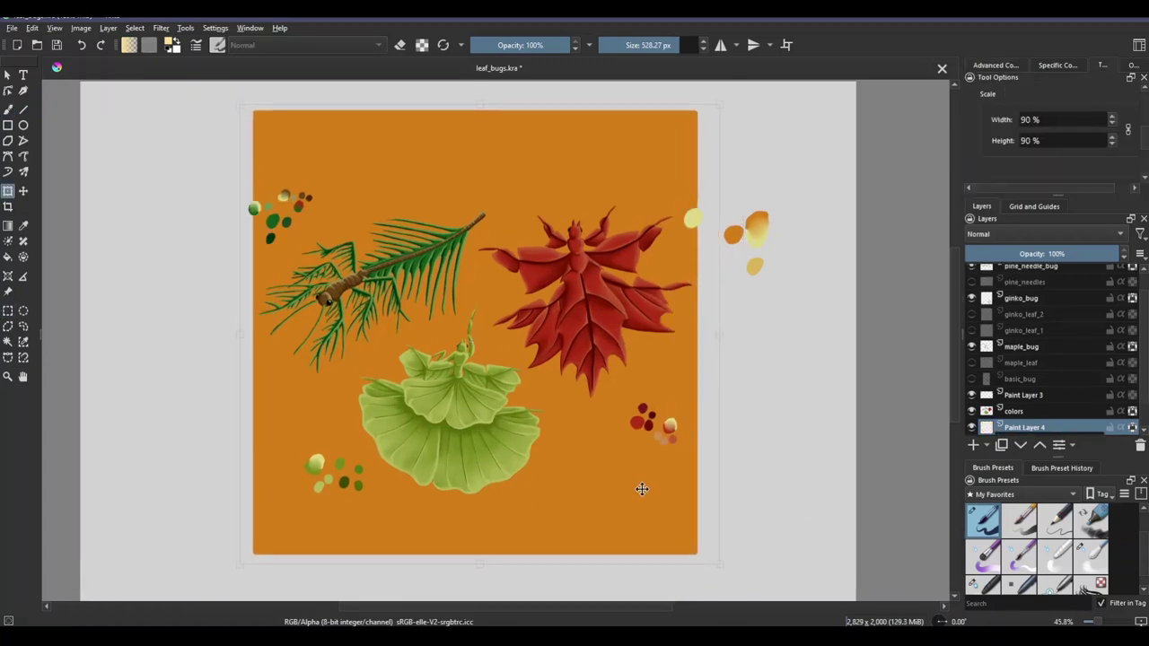
Step: Add a new layer above the orange square and draw a filled tan circle behind the three bugs
key(Insert)
click(23, 125)
drag(253, 110, 698, 559)
scroll(778, 527, up, 1)
key(ctrl+e)
Step: Scale the tan circle to 103%, center it around the bugs, and hide the orange square on Paint Layer 4
key(ctrl+t)
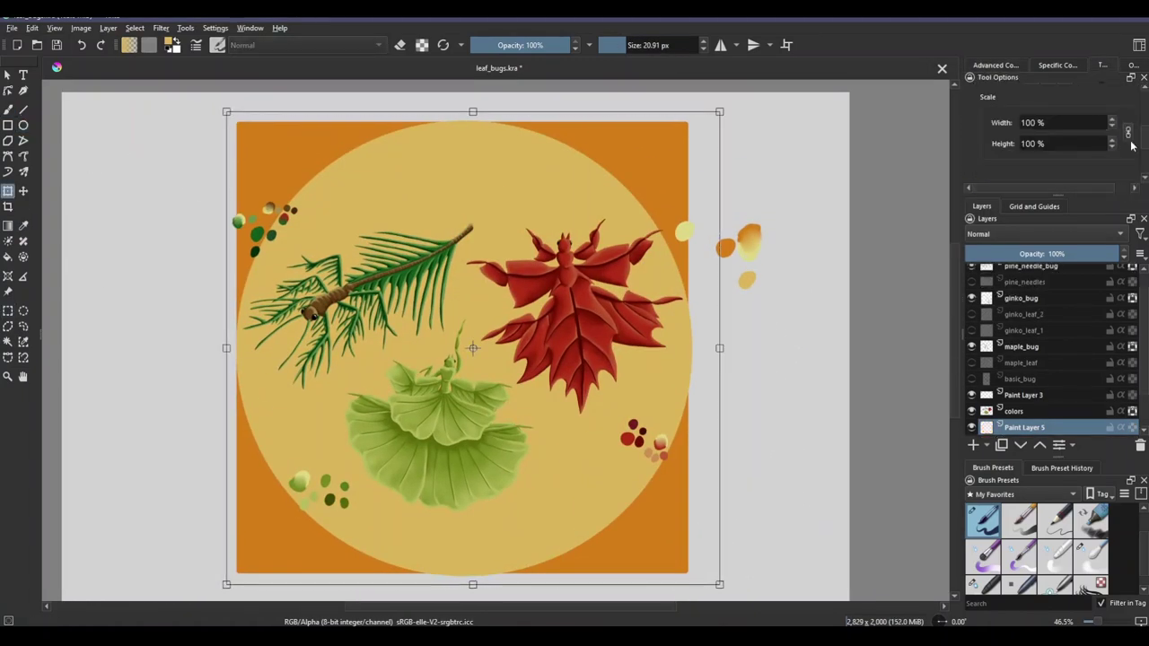
key(Escape)
key(ctrl+t)
key(Escape)
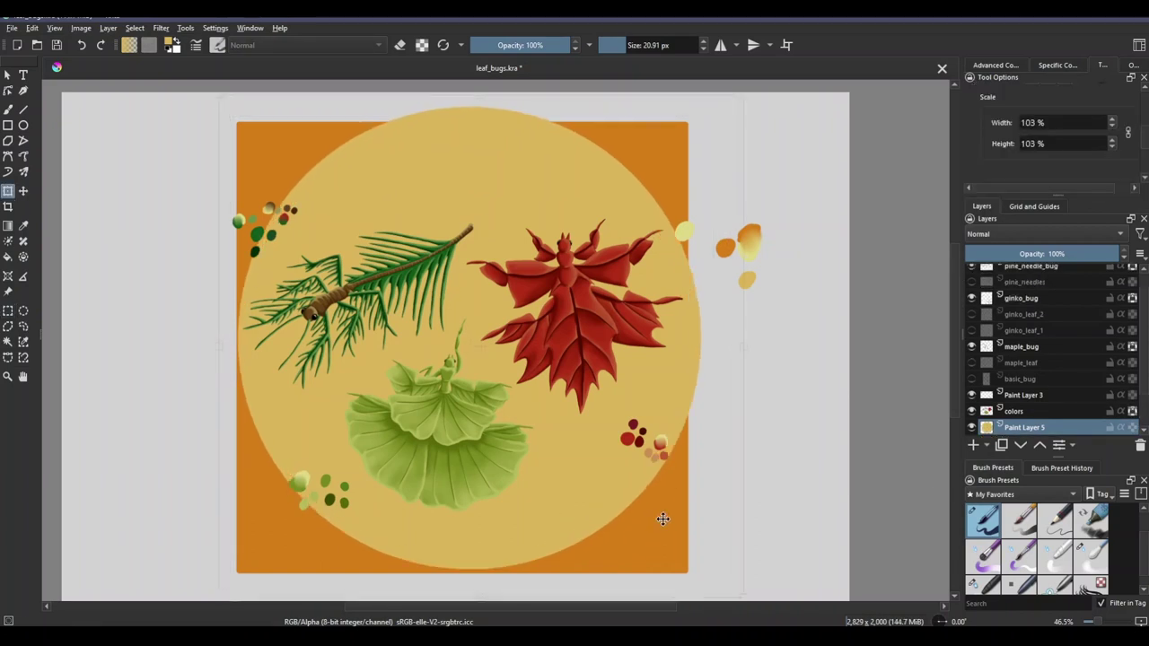
key(ctrl+z)
key(ctrl+r)
Step: Fill the background circle with a diagonal linear gradient from blue at its lower left through pale yellow to orange at its upper right
key(g)
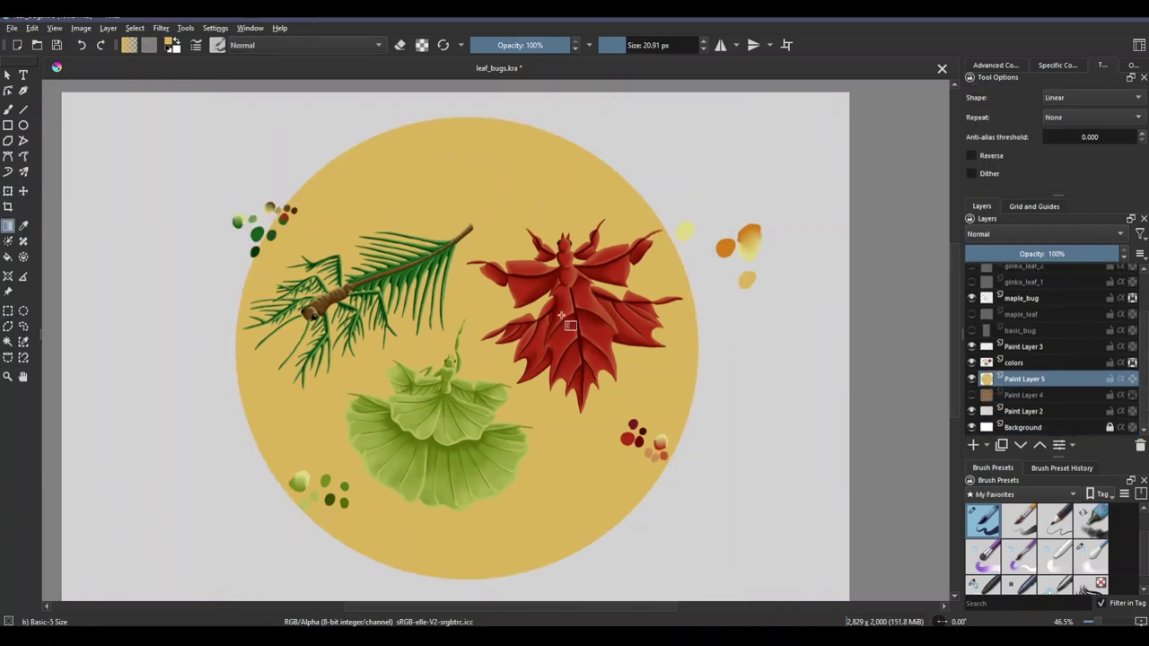
drag(787, 542, 269, 180)
key(ctrl+z)
mouse_move(288, 534)
mouse_down()
mouse_move(511, 284)
mouse_move(298, 539)
mouse_up()
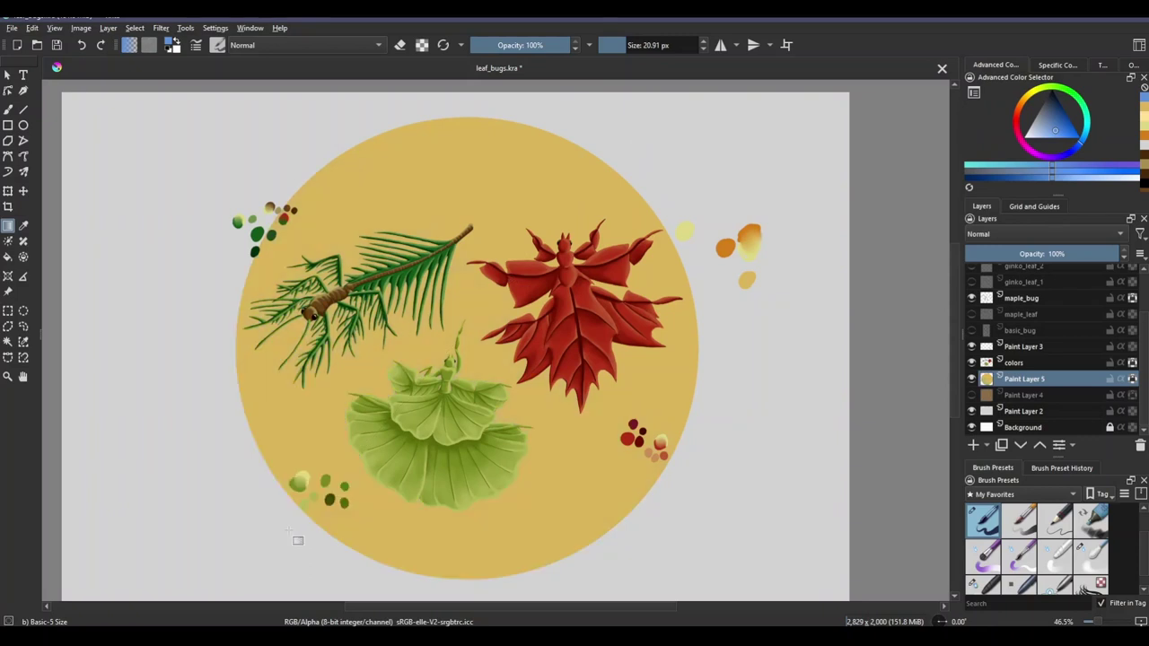
scroll(734, 554, up, 1)
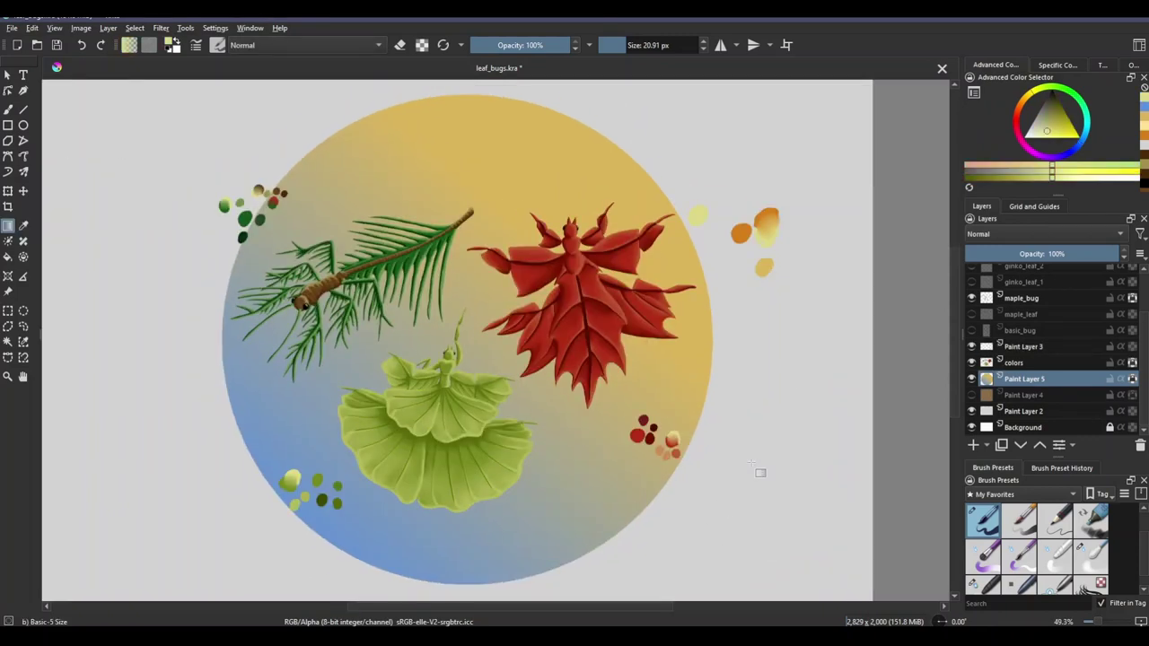
drag(762, 469, 762, 562)
Step: Hide the swatches on Paint Layer 3 and sign the artist's name in orange on a new layer near the circle's lower edge
click(971, 347)
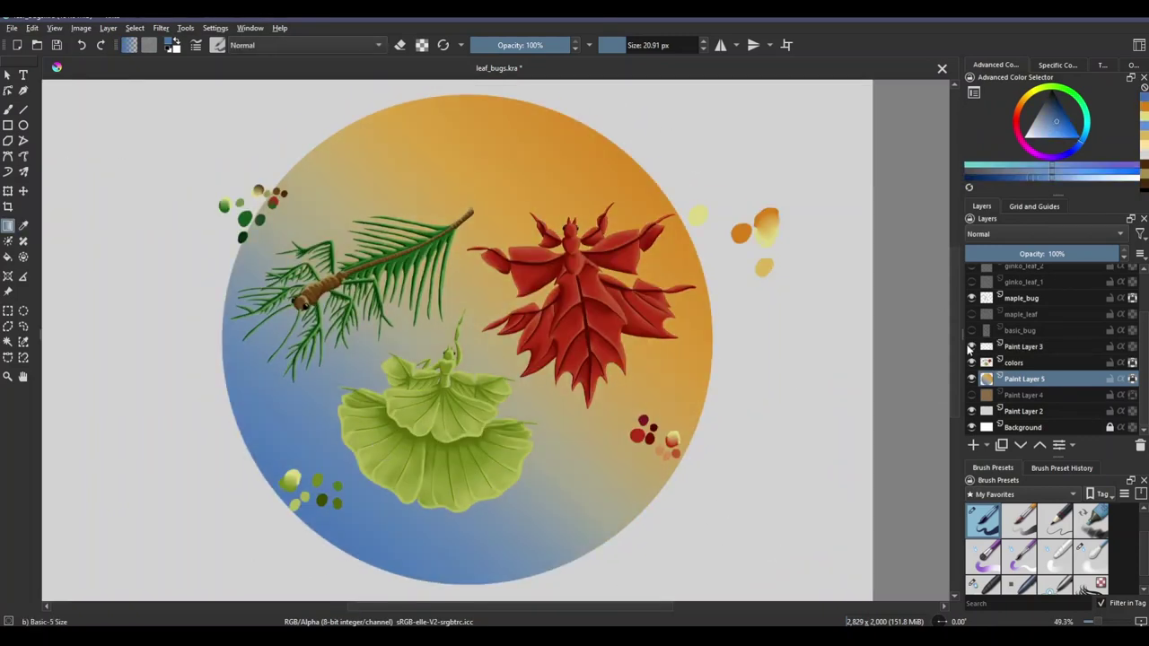
key(Insert)
scroll(662, 495, up, 1)
key(ctrl+r)
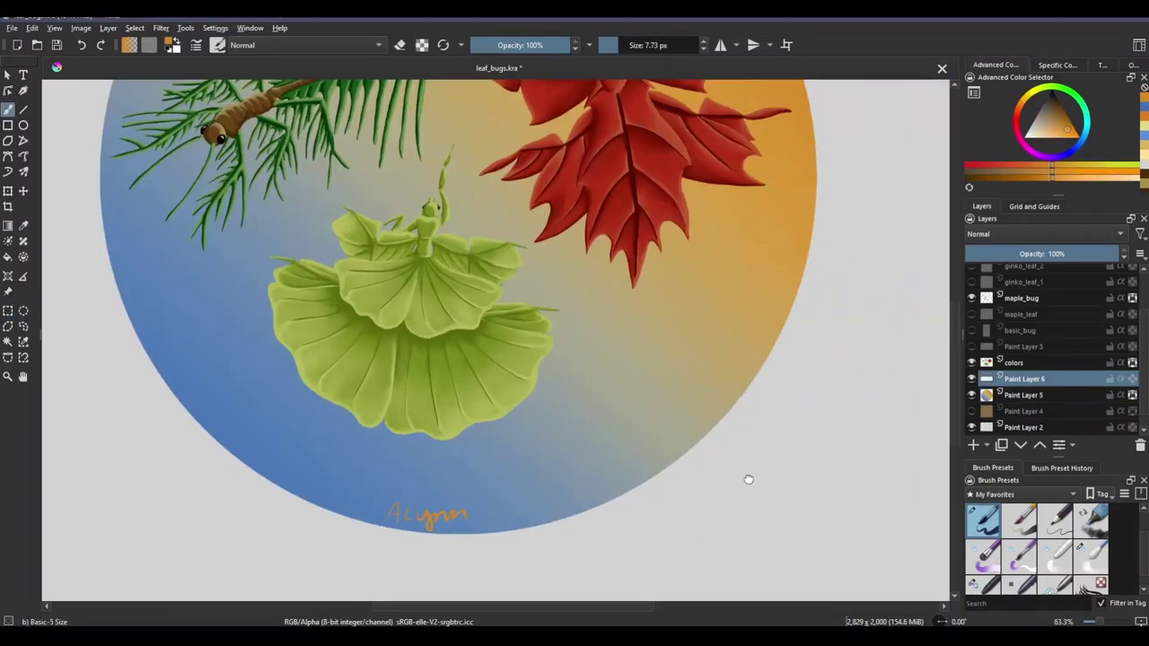
scroll(748, 477, down, 3)
scroll(551, 544, up, 4)
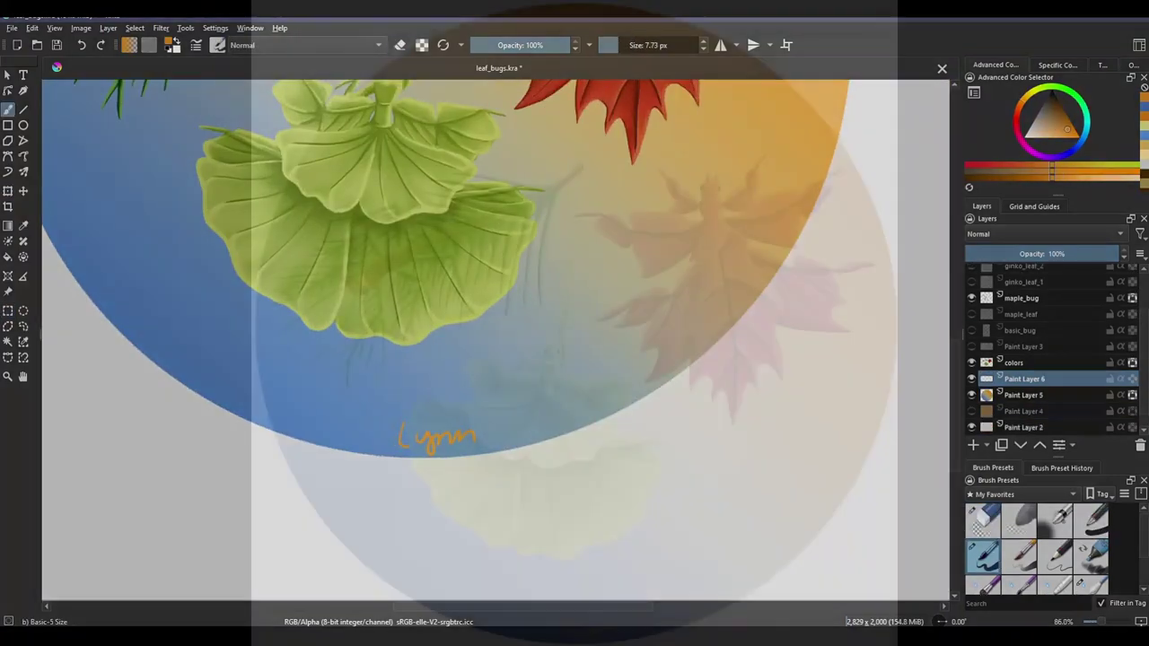